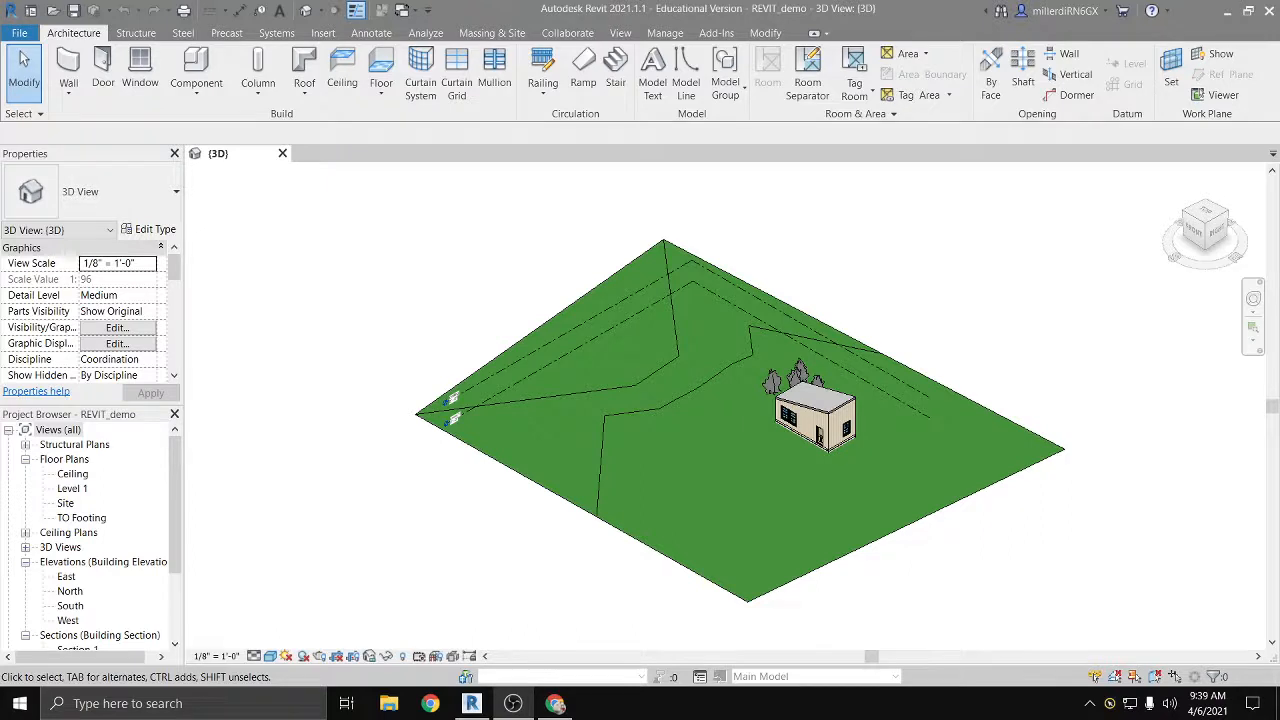
# Step: Open the Level 1 floor plan and hide the whole planting category in that view
pyautogui.doubleClick(74, 489)
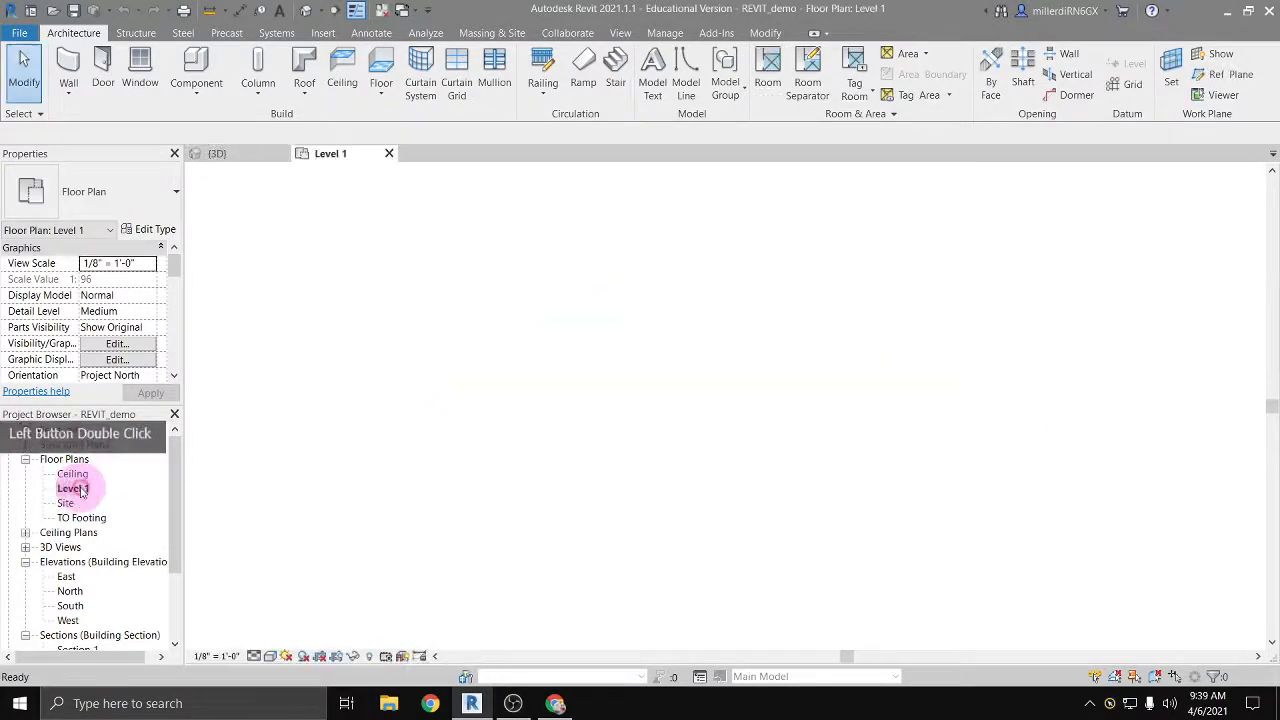
pyautogui.scroll(3, 620, 340)
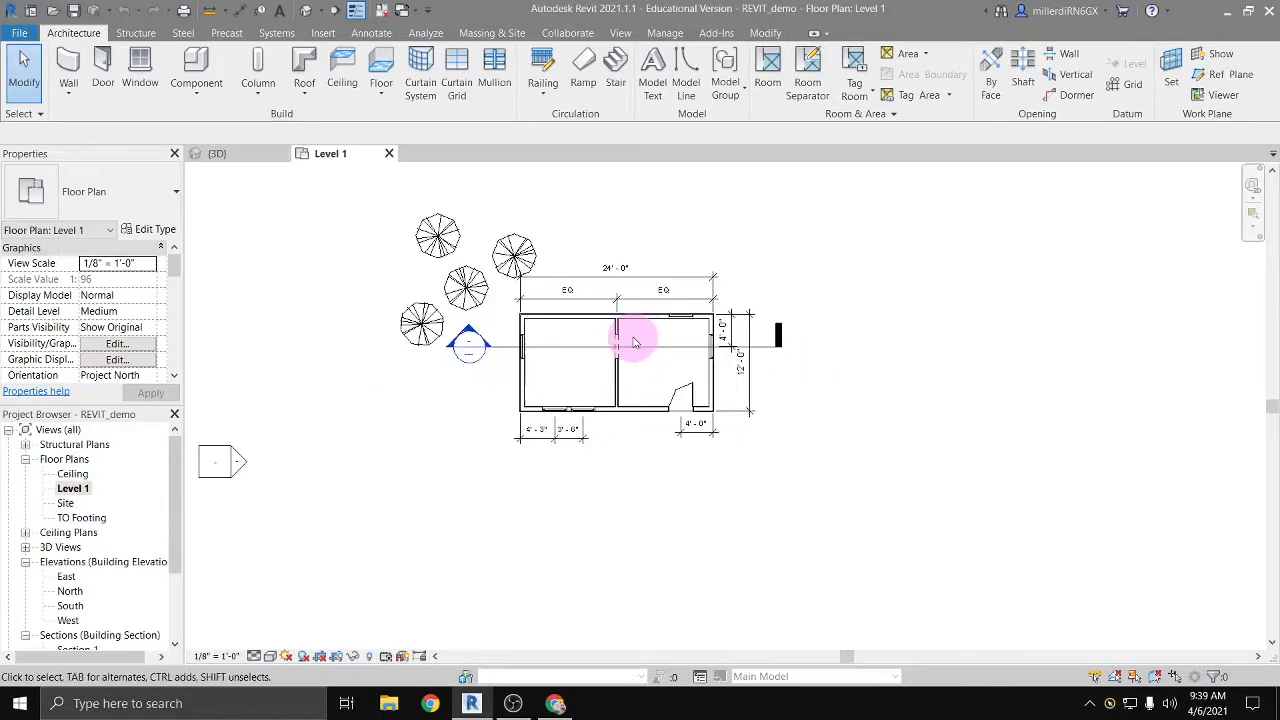
pyautogui.moveTo(634, 342); pyautogui.dragTo(622, 400, button='middle')
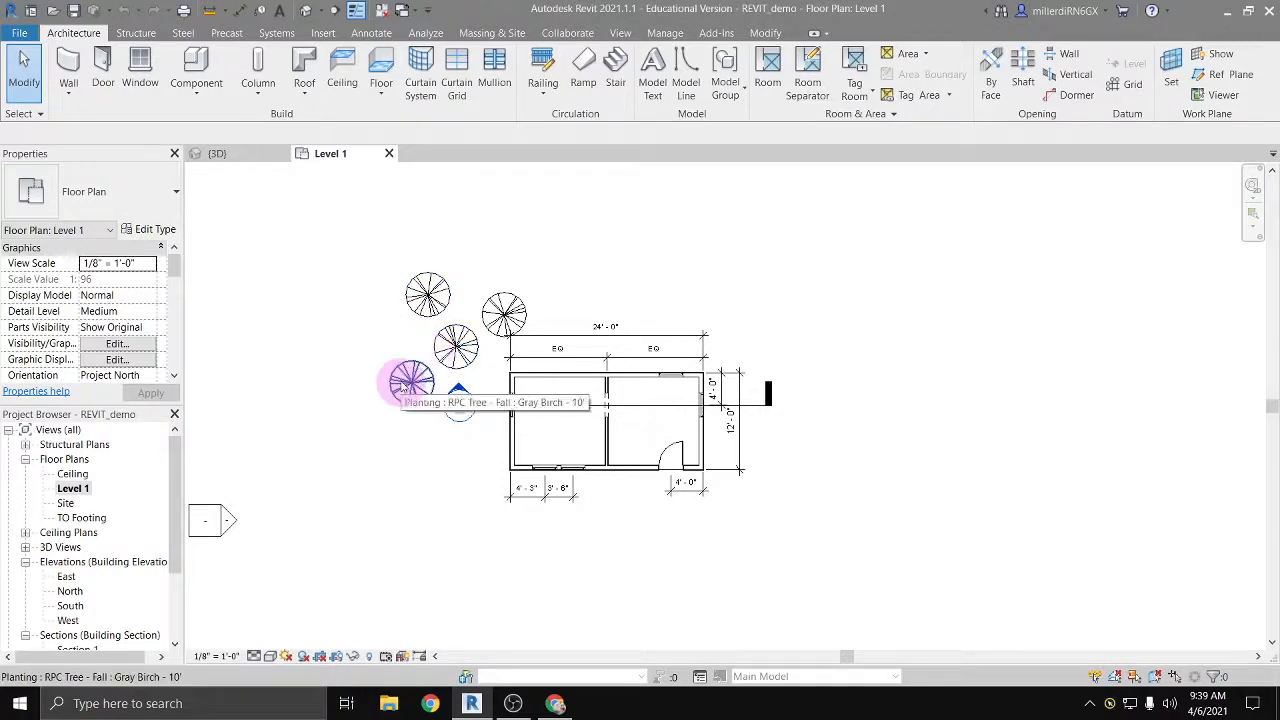
pyautogui.click(446, 356)
pyautogui.rightClick(445, 357)
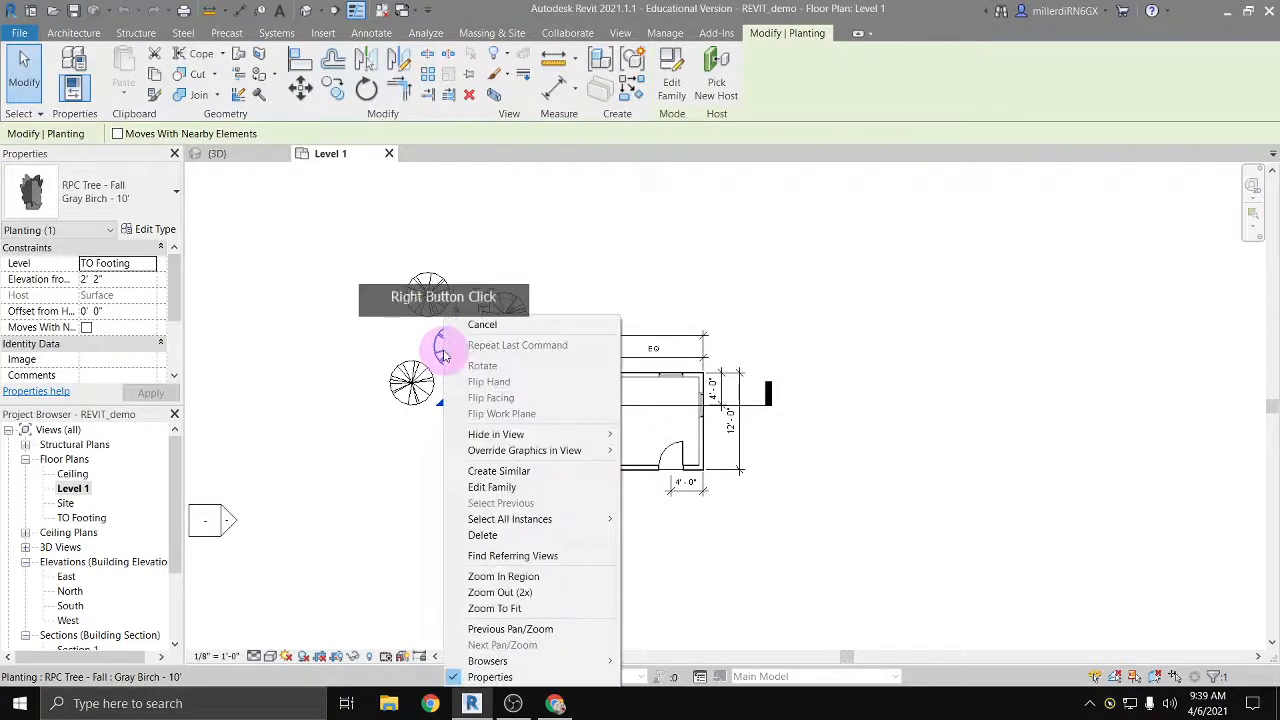
pyautogui.moveTo(500, 434)
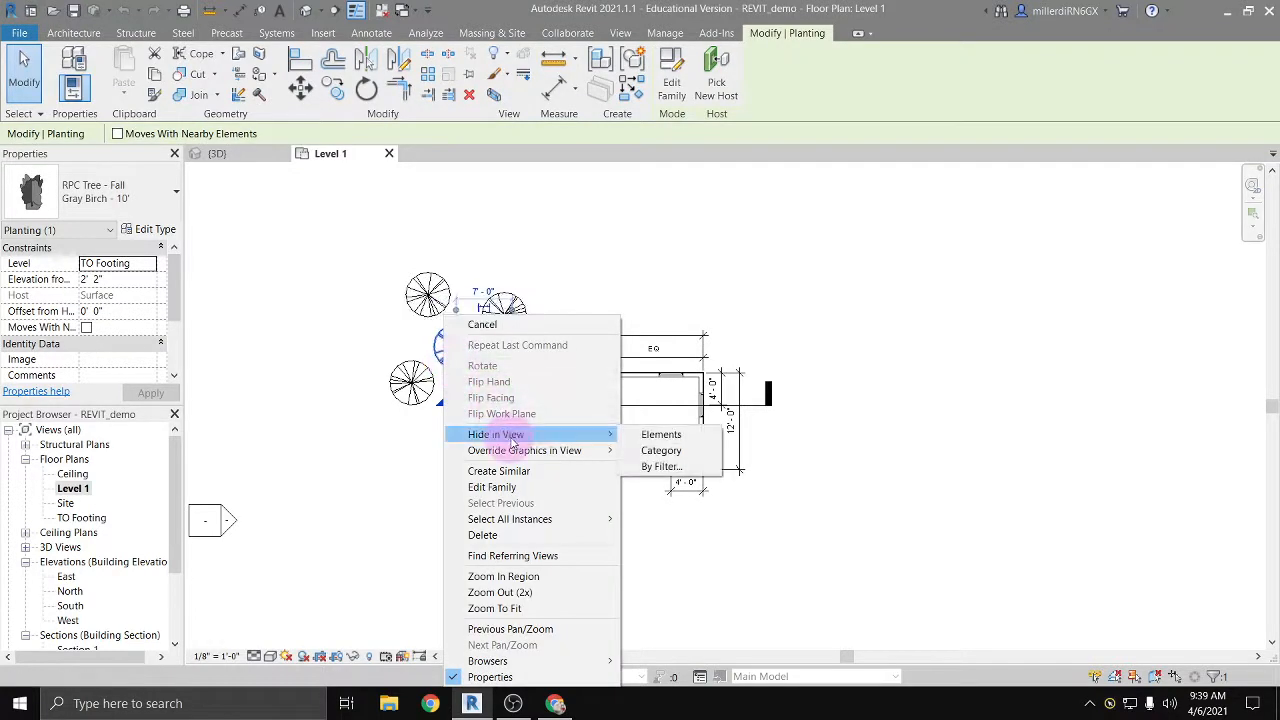
pyautogui.click(669, 452)
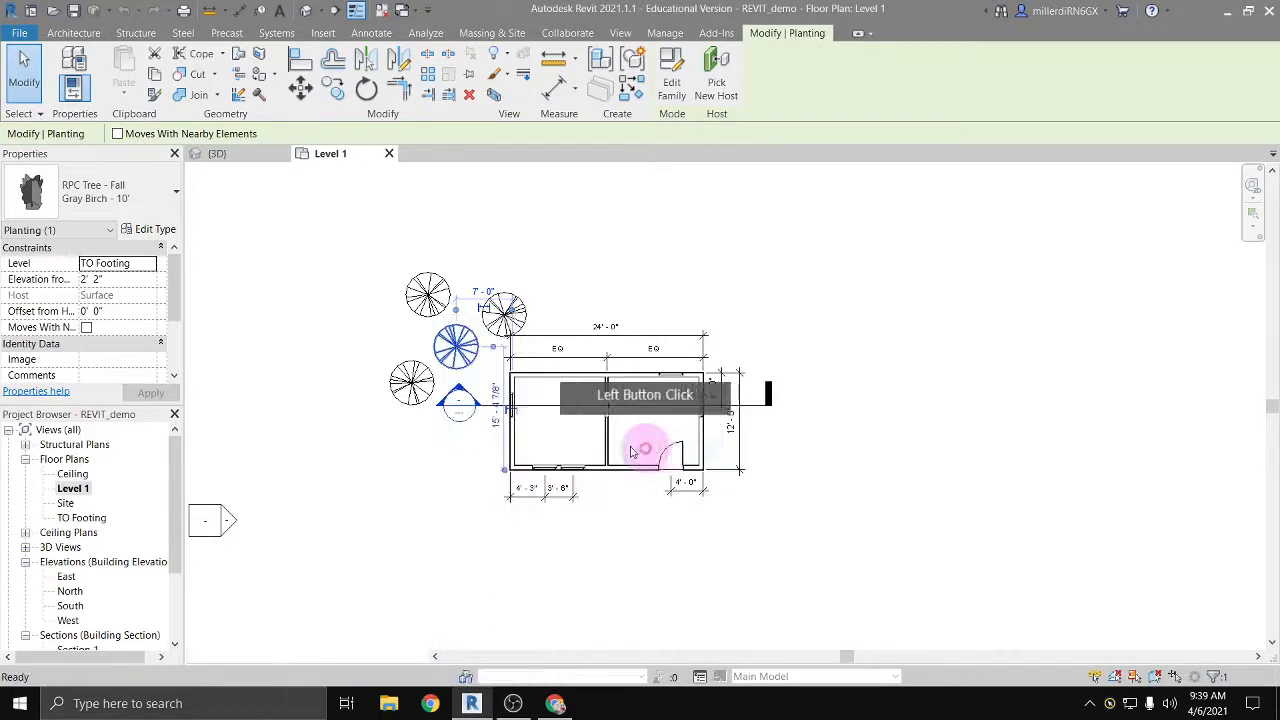
pyautogui.click(343, 421)
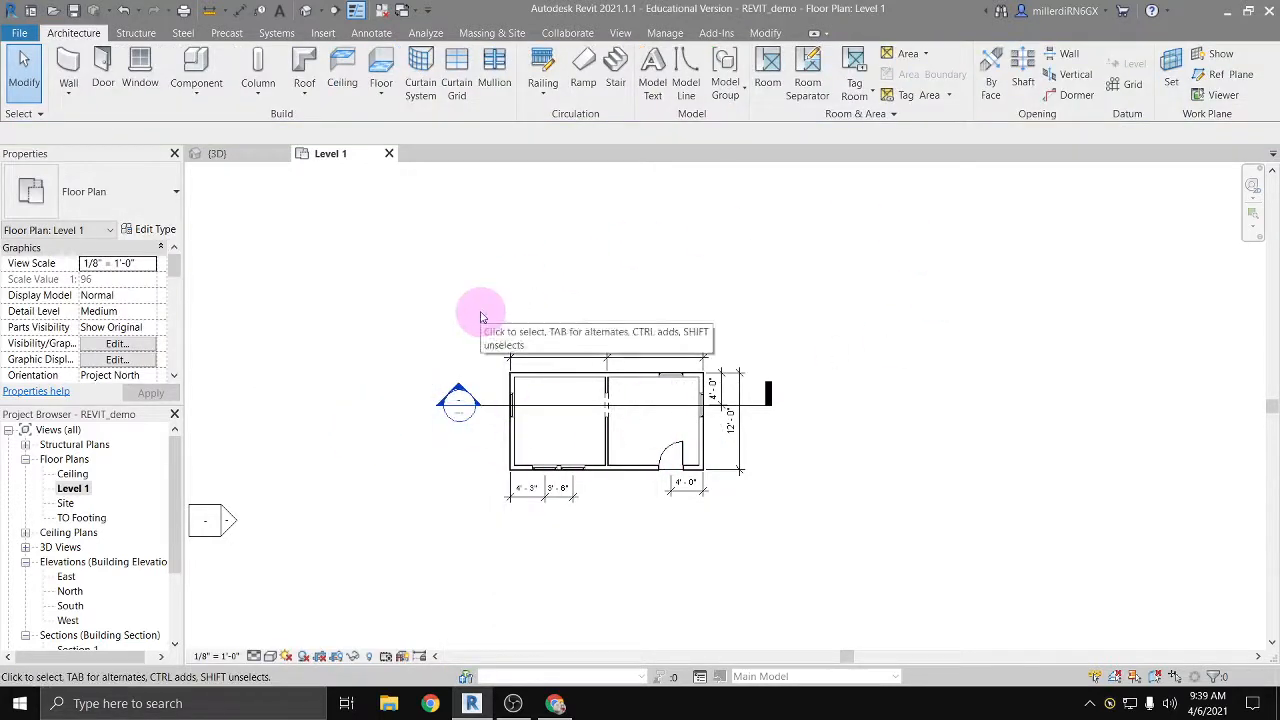
# Step: Check the trees beside the building in the default 3D view and return to the Level 1 floor plan
pyautogui.click(306, 11)
pyautogui.scroll(4, 829, 373)
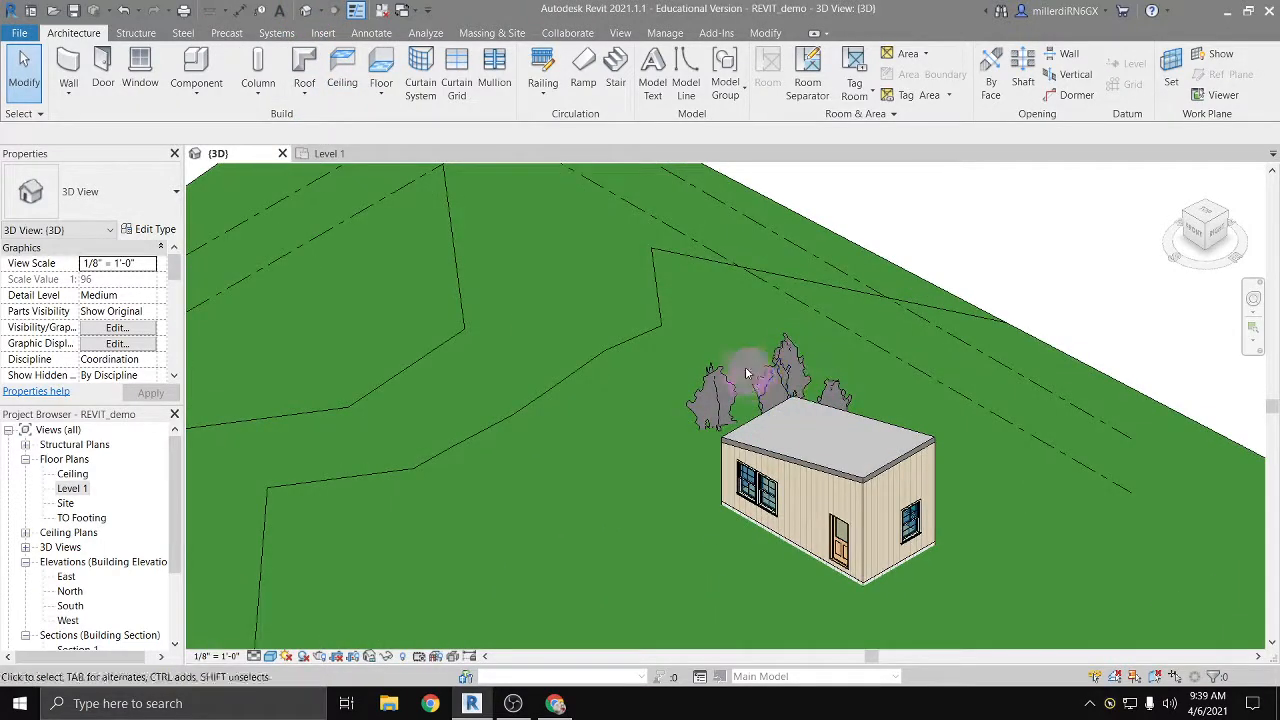
pyautogui.doubleClick(75, 488)
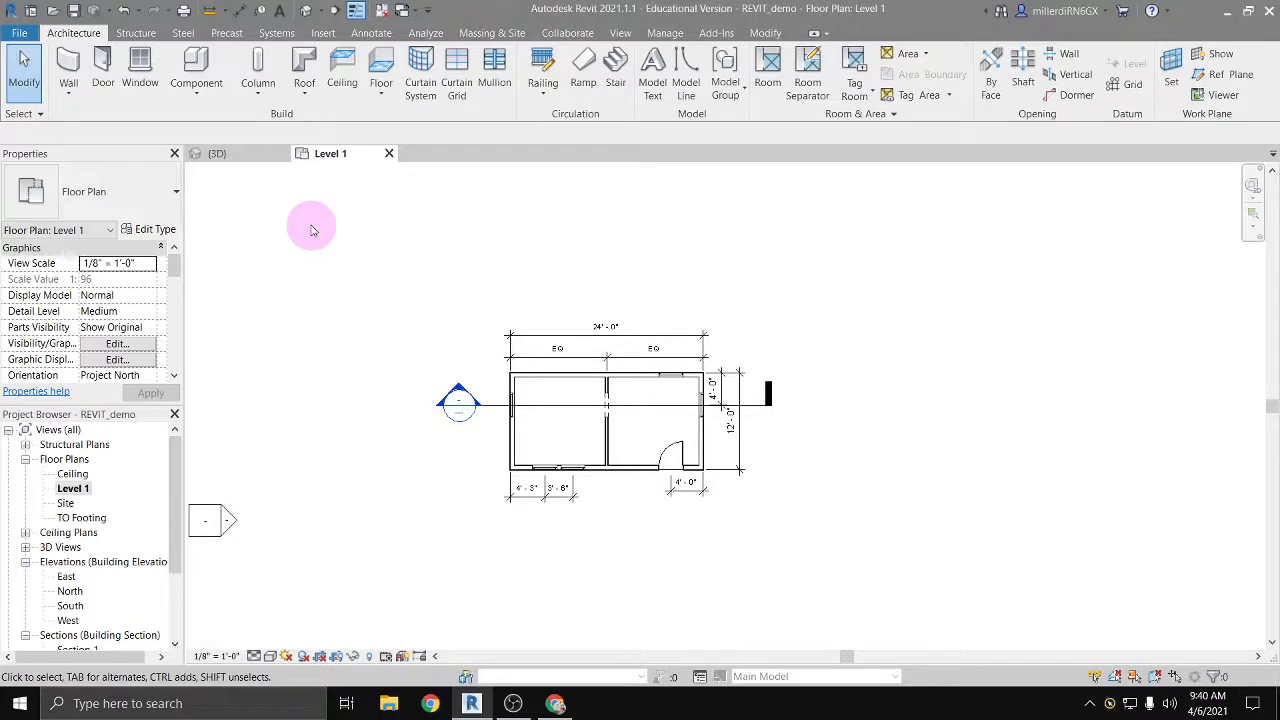
# Step: Start placing a component and examine the component families and types already available in the project, including desks, parking spaces, trees and window trims
pyautogui.click(193, 68)
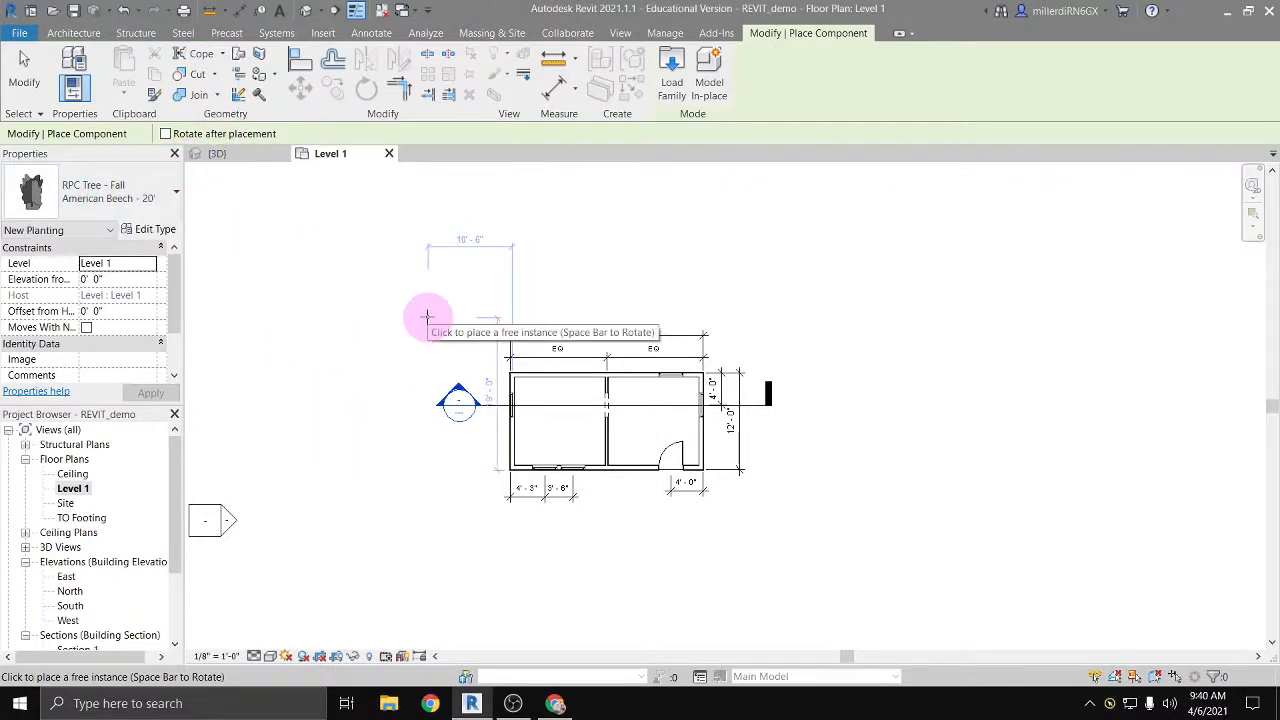
pyautogui.click(148, 200)
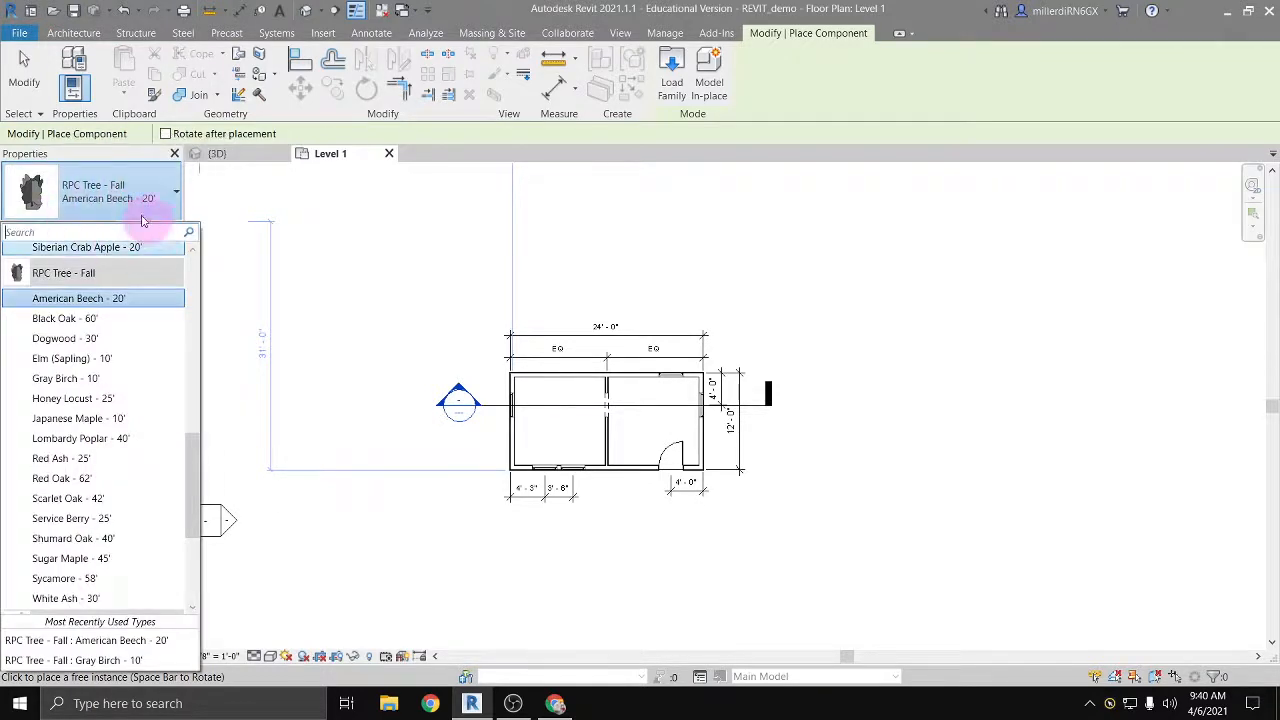
pyautogui.scroll(-2, 155, 403)
pyautogui.scroll(-2, 155, 403)
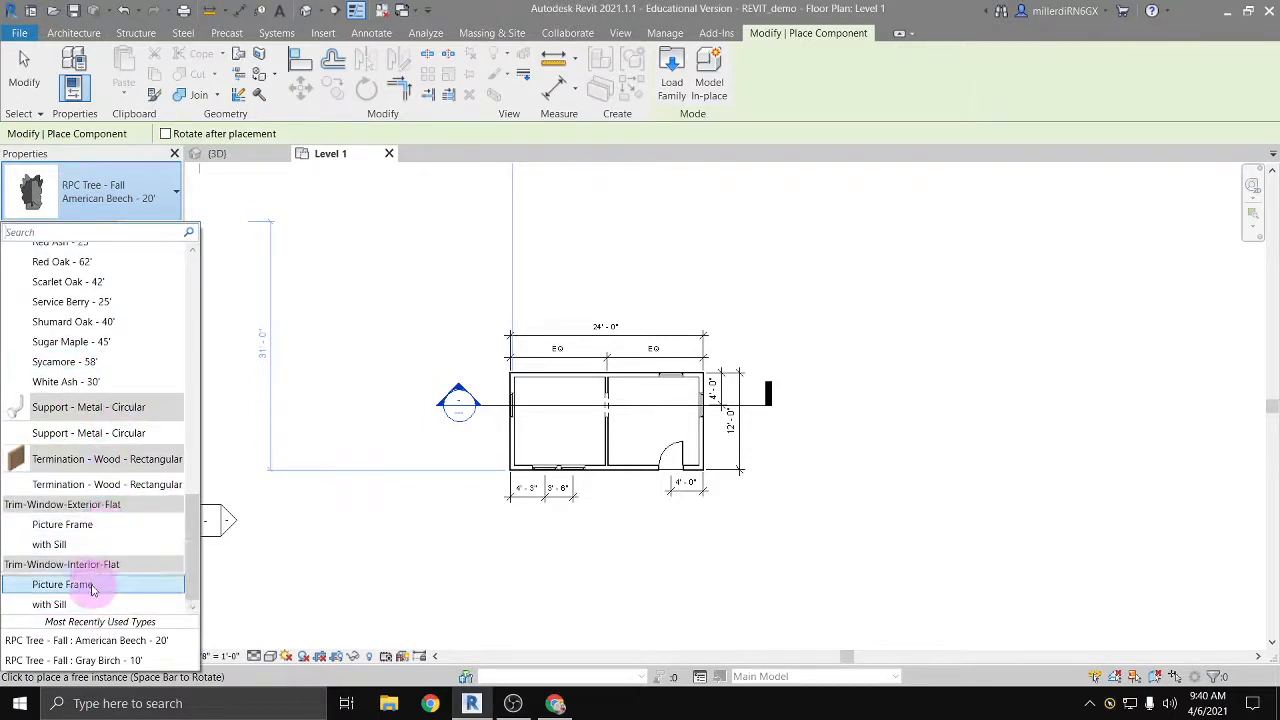
pyautogui.scroll(3, 100, 563)
pyautogui.scroll(6, 100, 563)
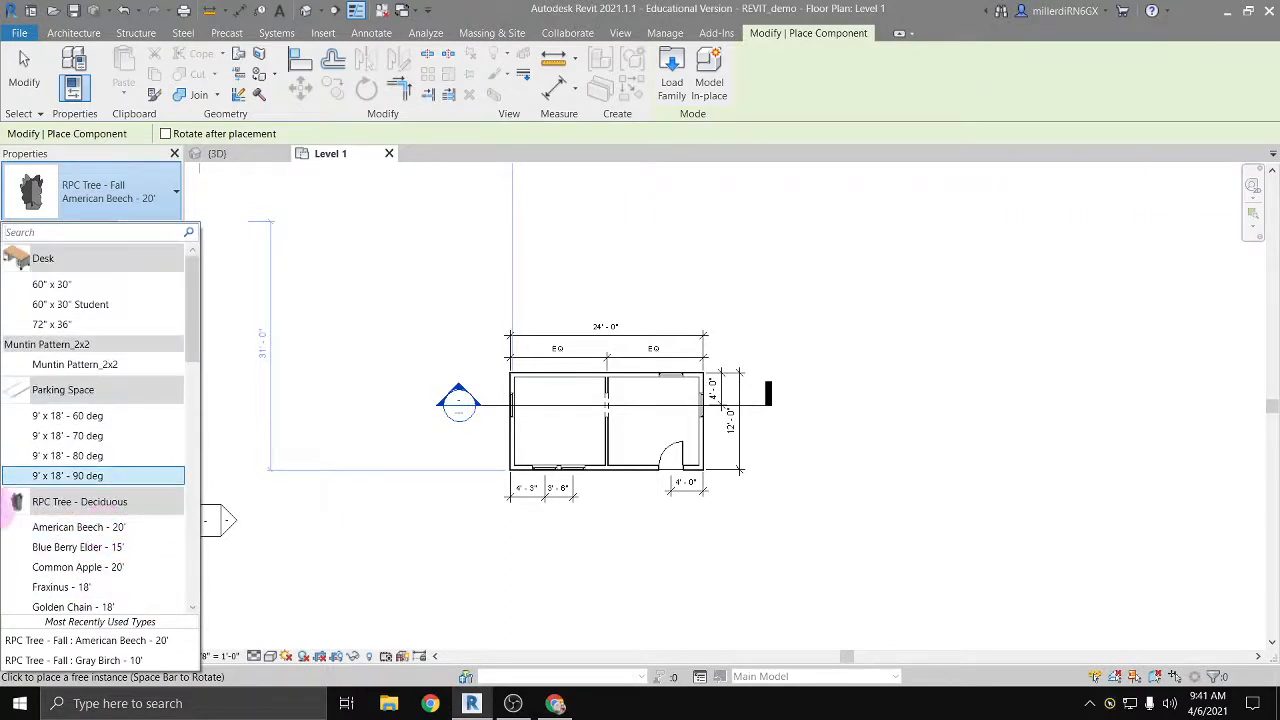
pyautogui.click(5, 520)
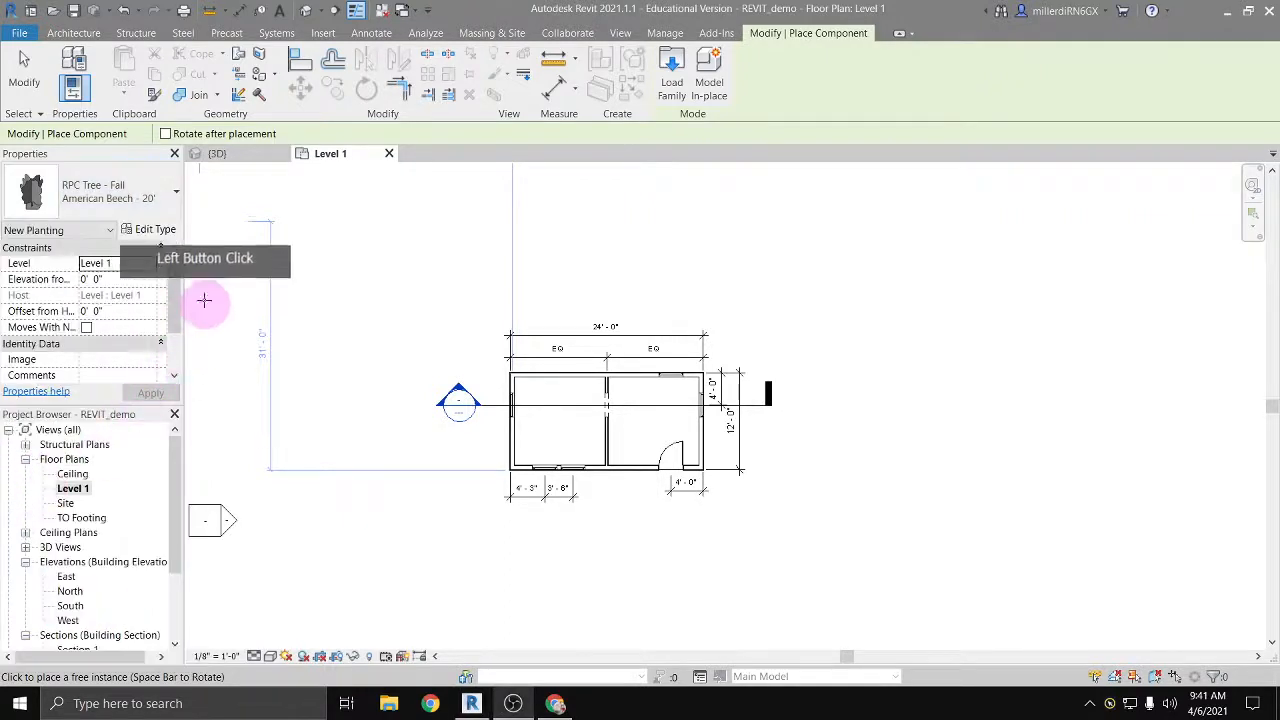
pyautogui.click(147, 207)
pyautogui.scroll(10, 137, 320)
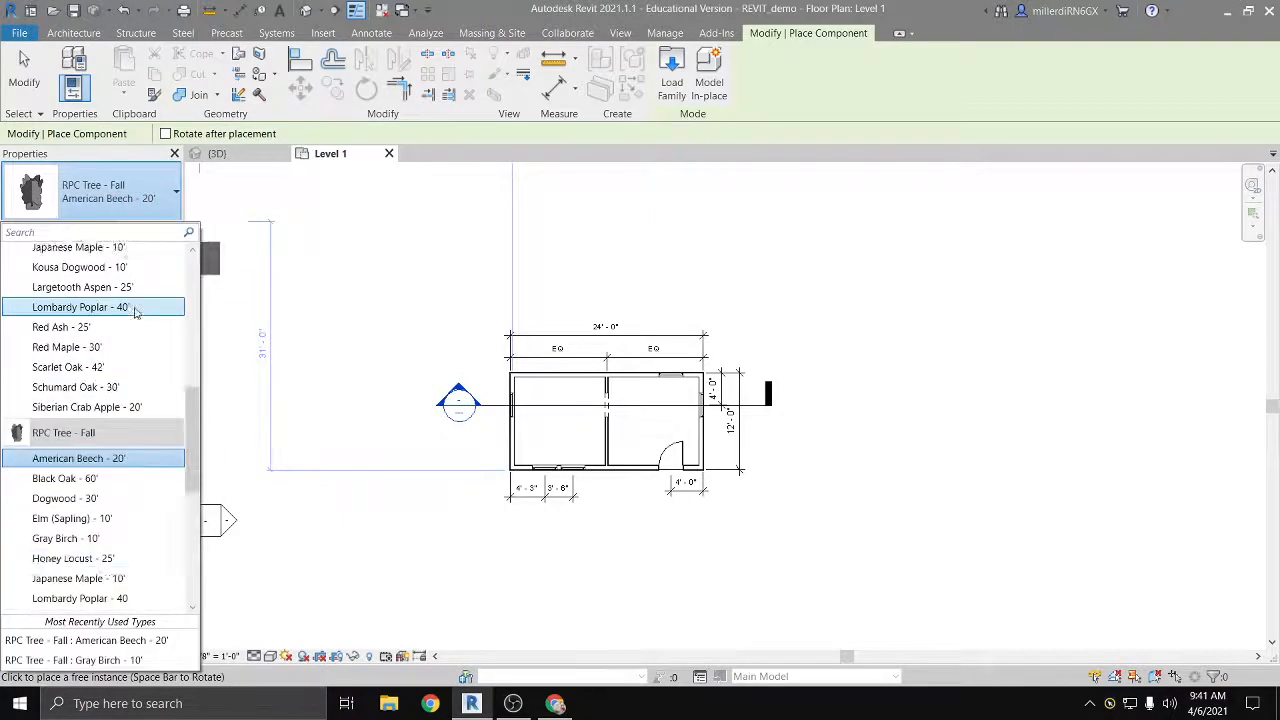
pyautogui.scroll(5, 134, 330)
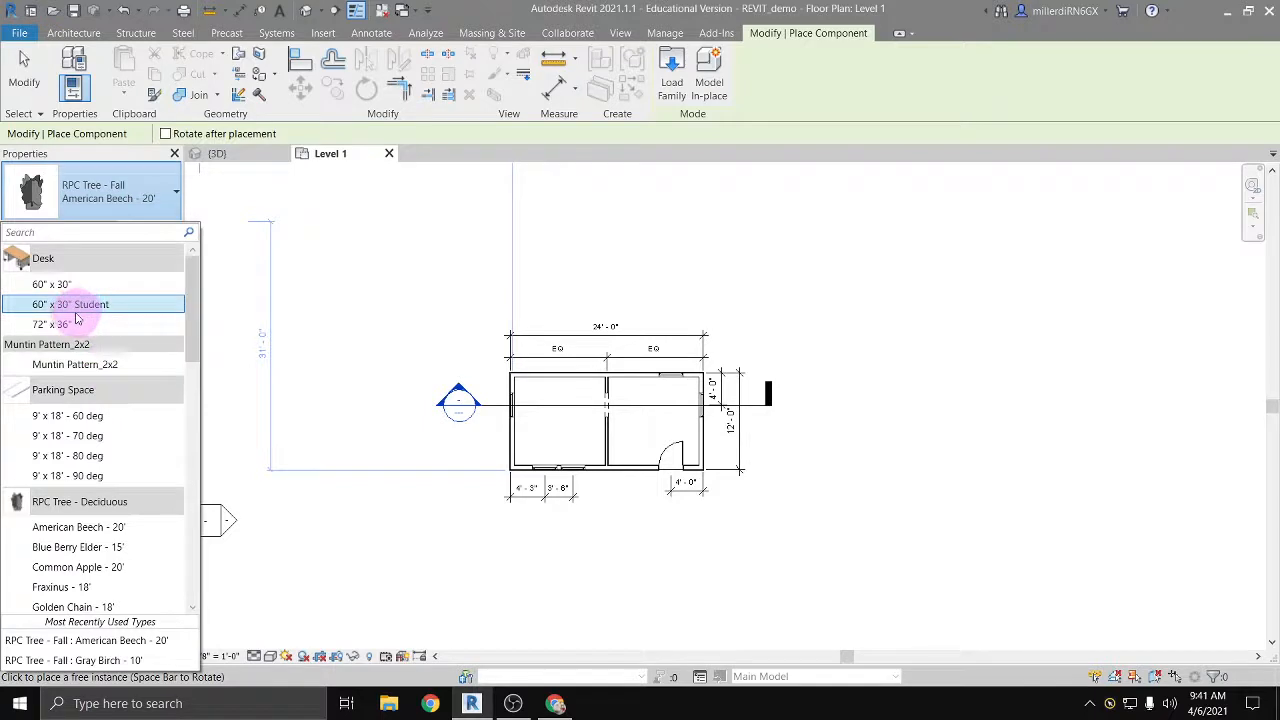
pyautogui.click(143, 326)
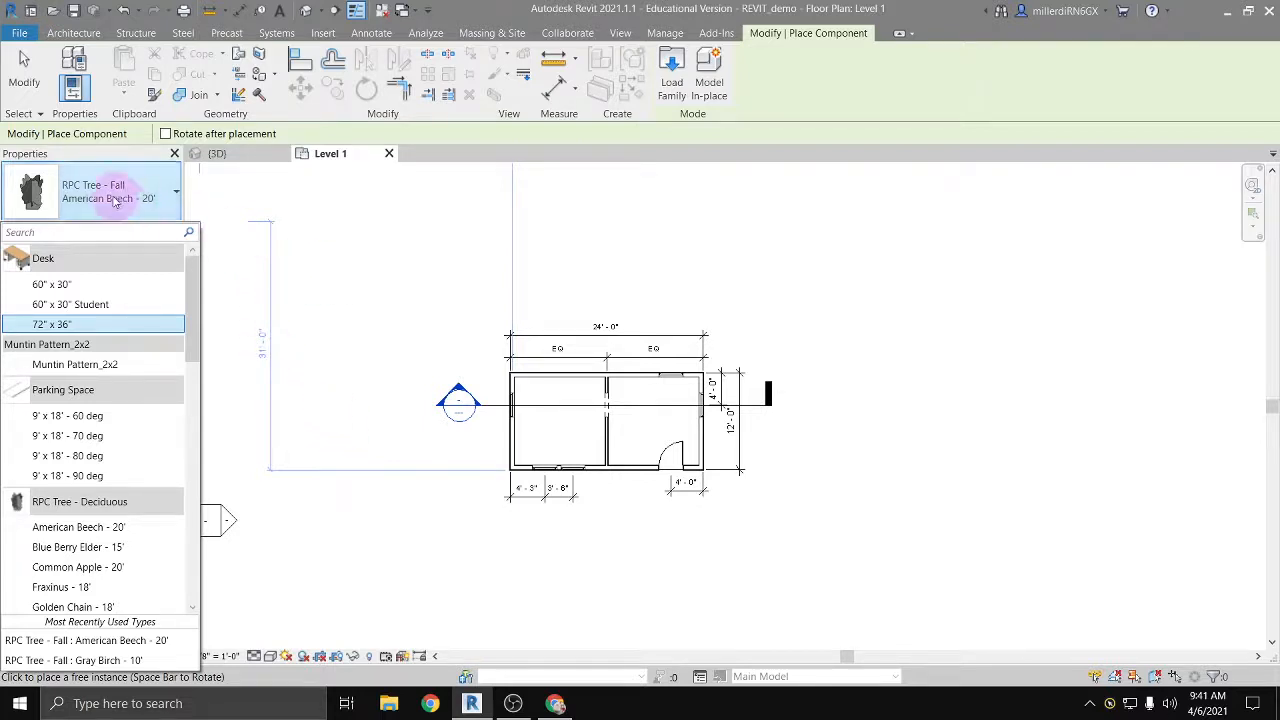
pyautogui.scroll(-3, 129, 366)
pyautogui.scroll(3, 129, 366)
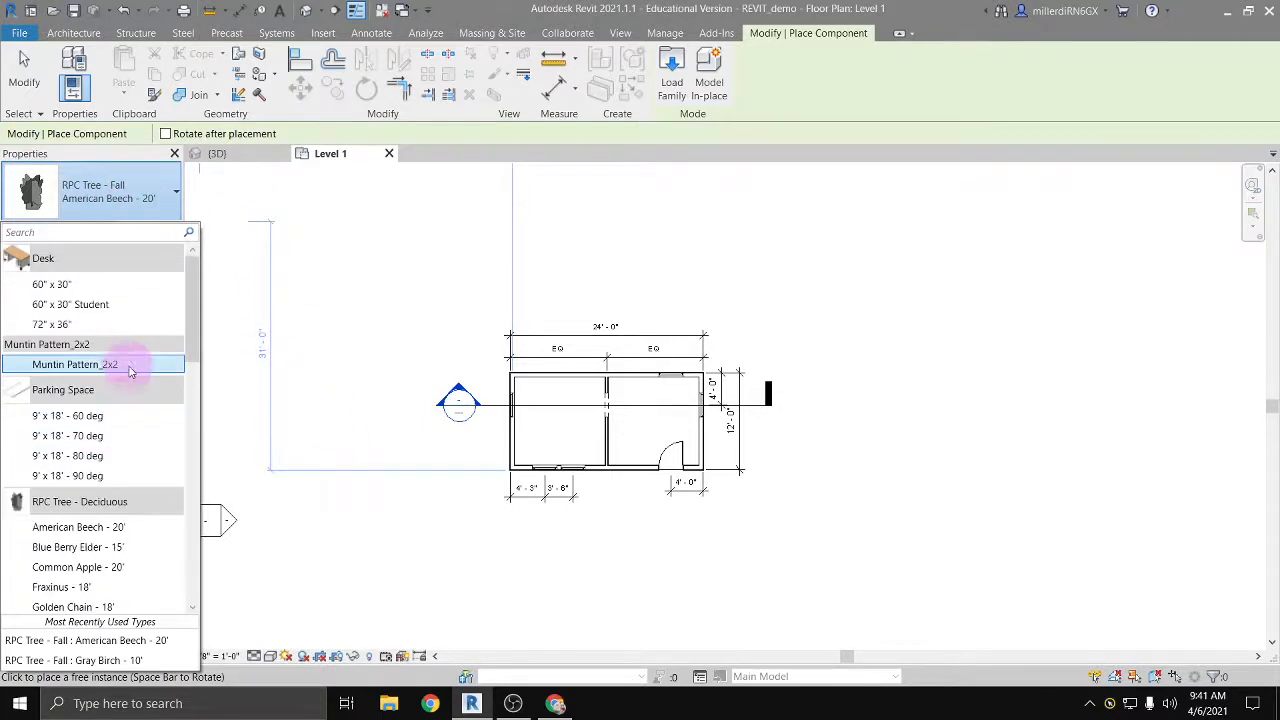
pyautogui.click(125, 205)
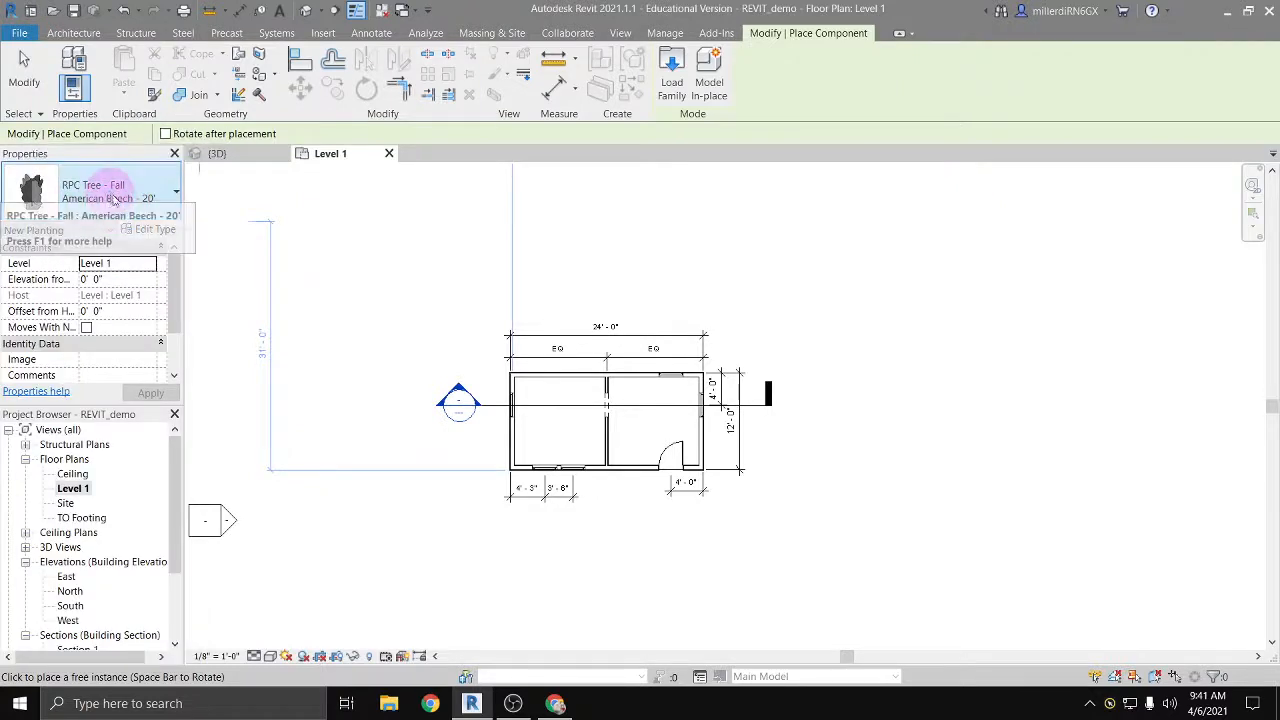
# Step: Try to load the Door-Overhead-Rolling family from the Doors library folder as a component
pyautogui.click(672, 63)
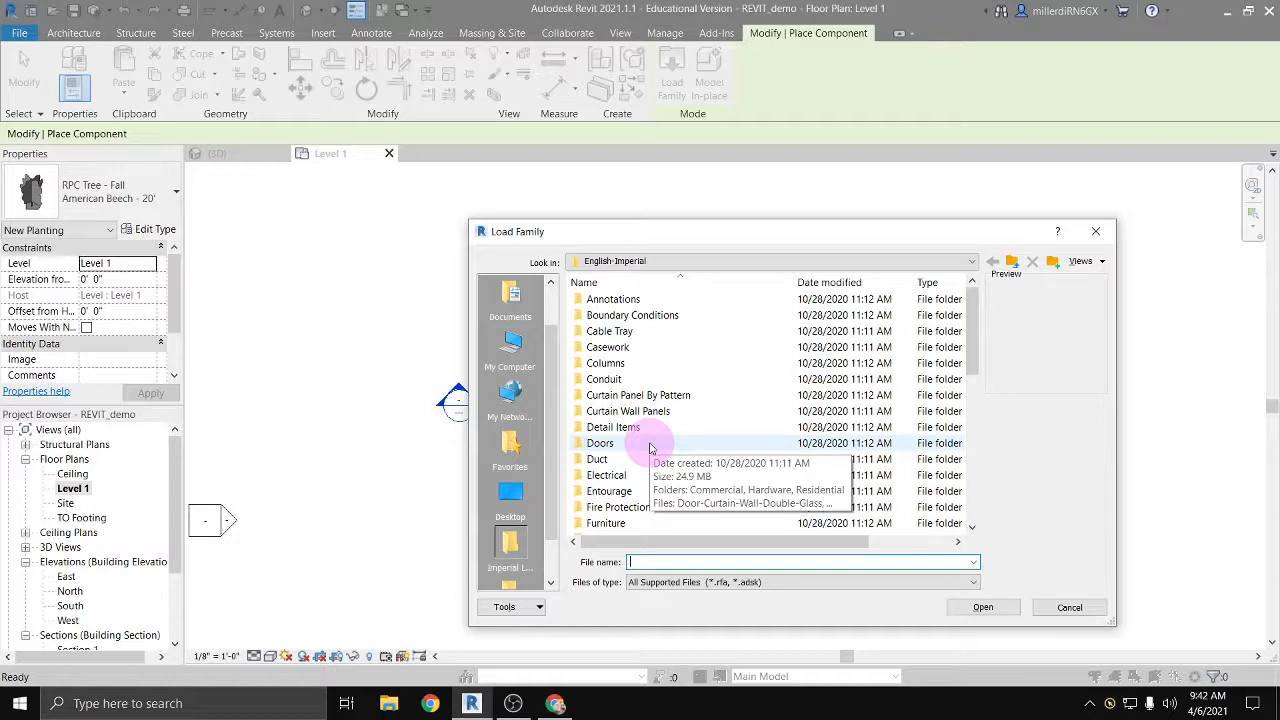
pyautogui.scroll(-5, 648, 440)
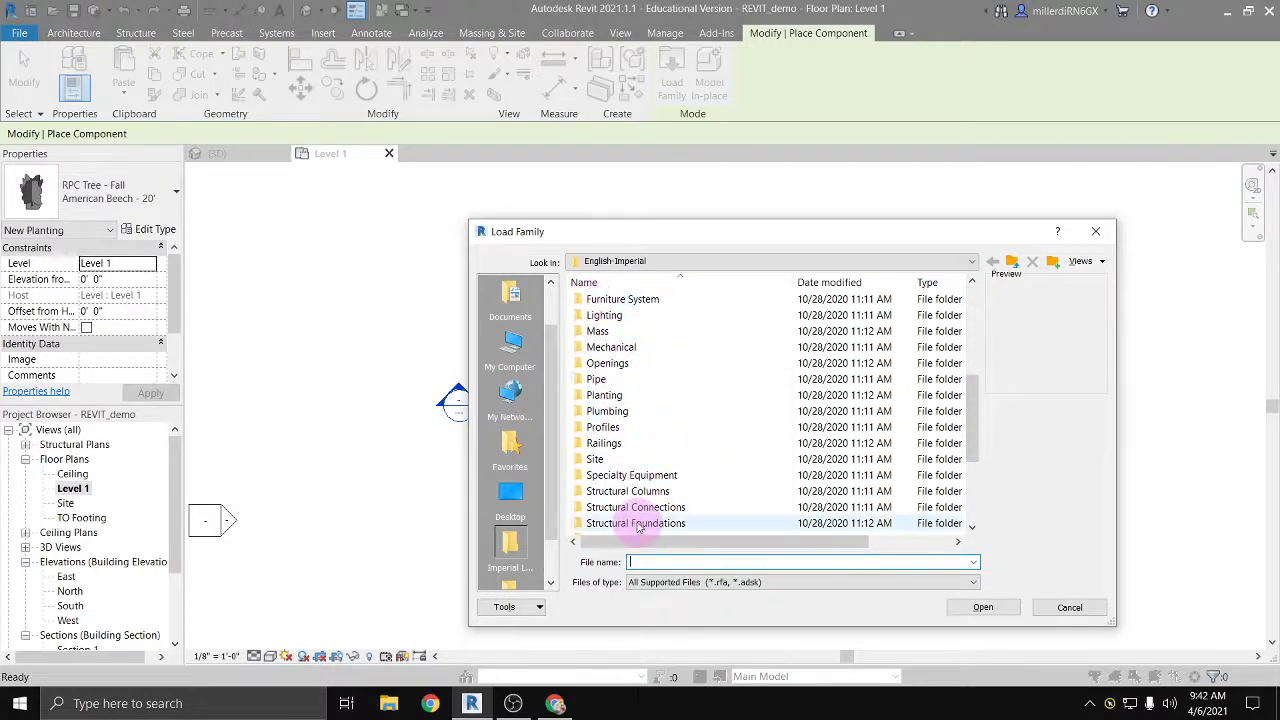
pyautogui.scroll(5, 632, 483)
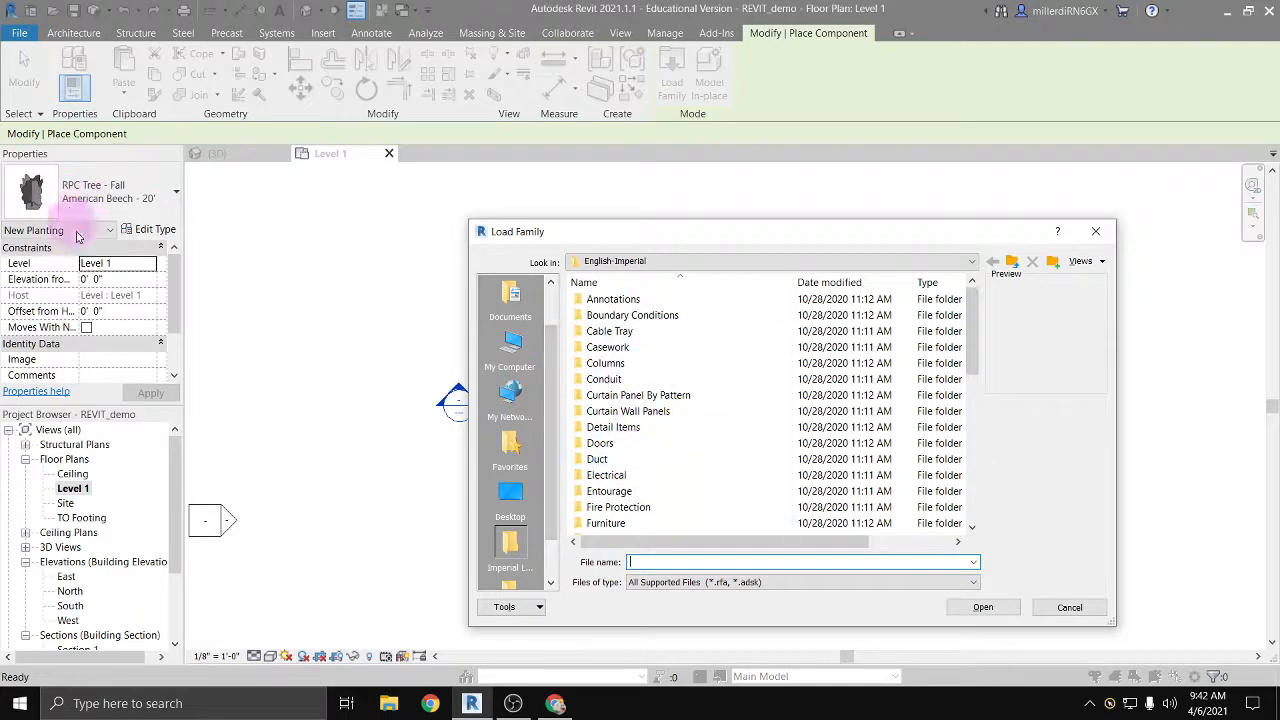
pyautogui.doubleClick(600, 443)
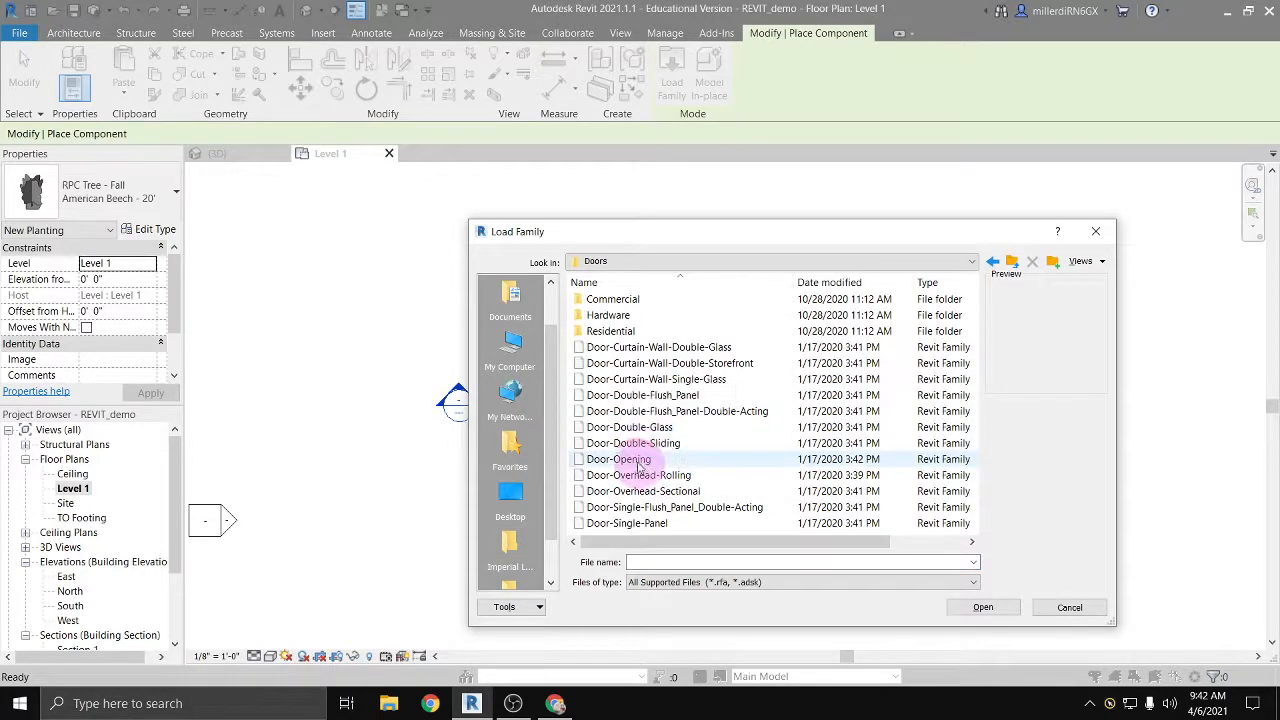
pyautogui.click(638, 463)
pyautogui.click(615, 477)
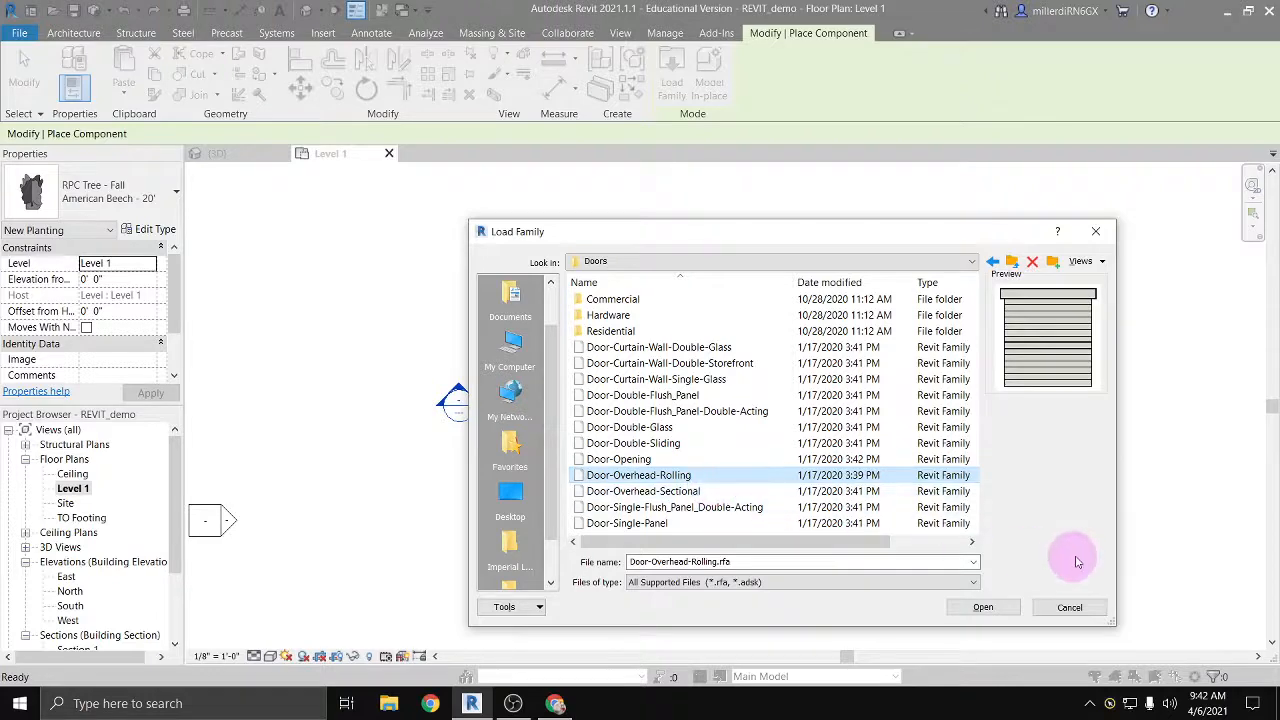
pyautogui.click(984, 607)
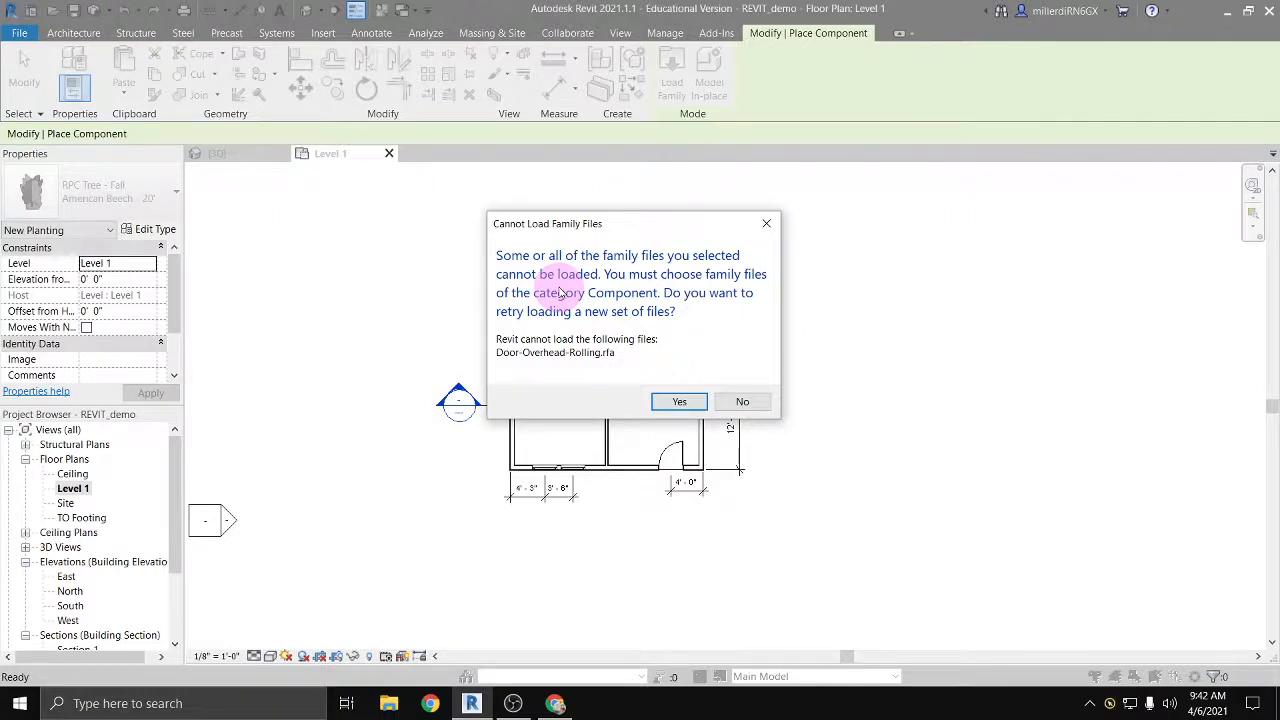
pyautogui.click(743, 402)
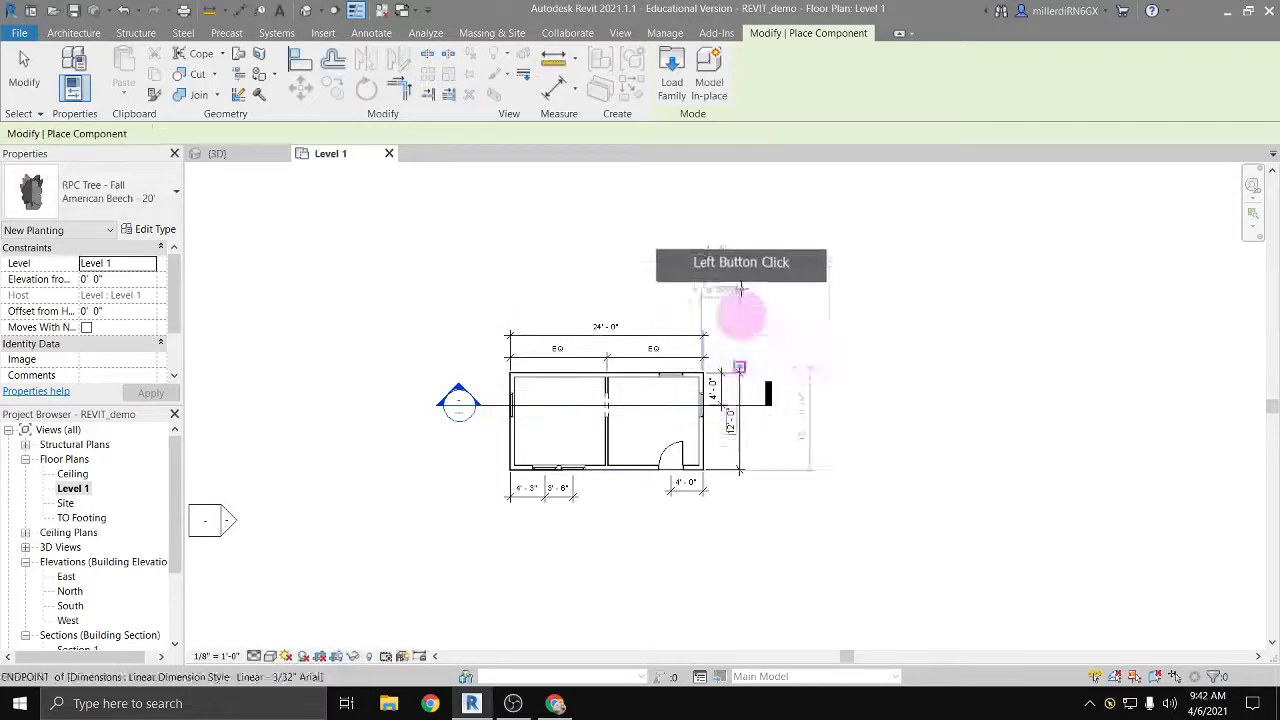
# Step: Reopen family loading, go up to the English-Imperial library and examine the subfolders of its Casework folder
pyautogui.click(680, 84)
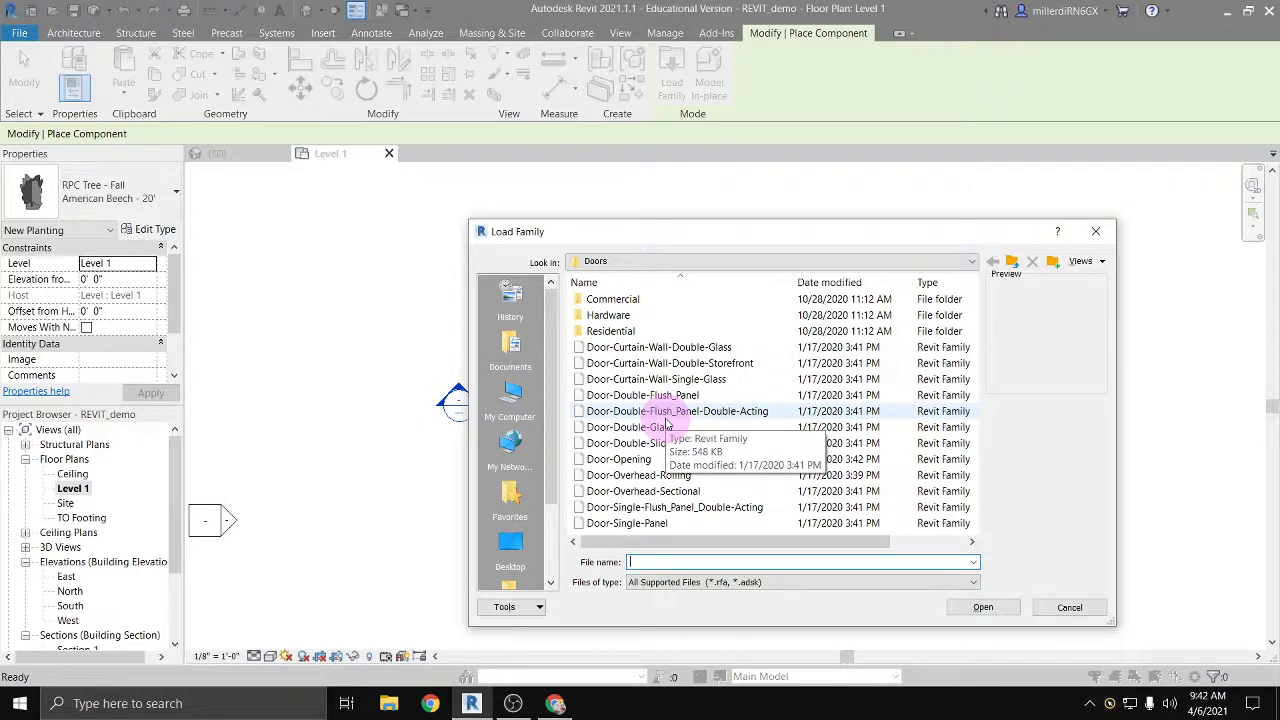
pyautogui.click(973, 262)
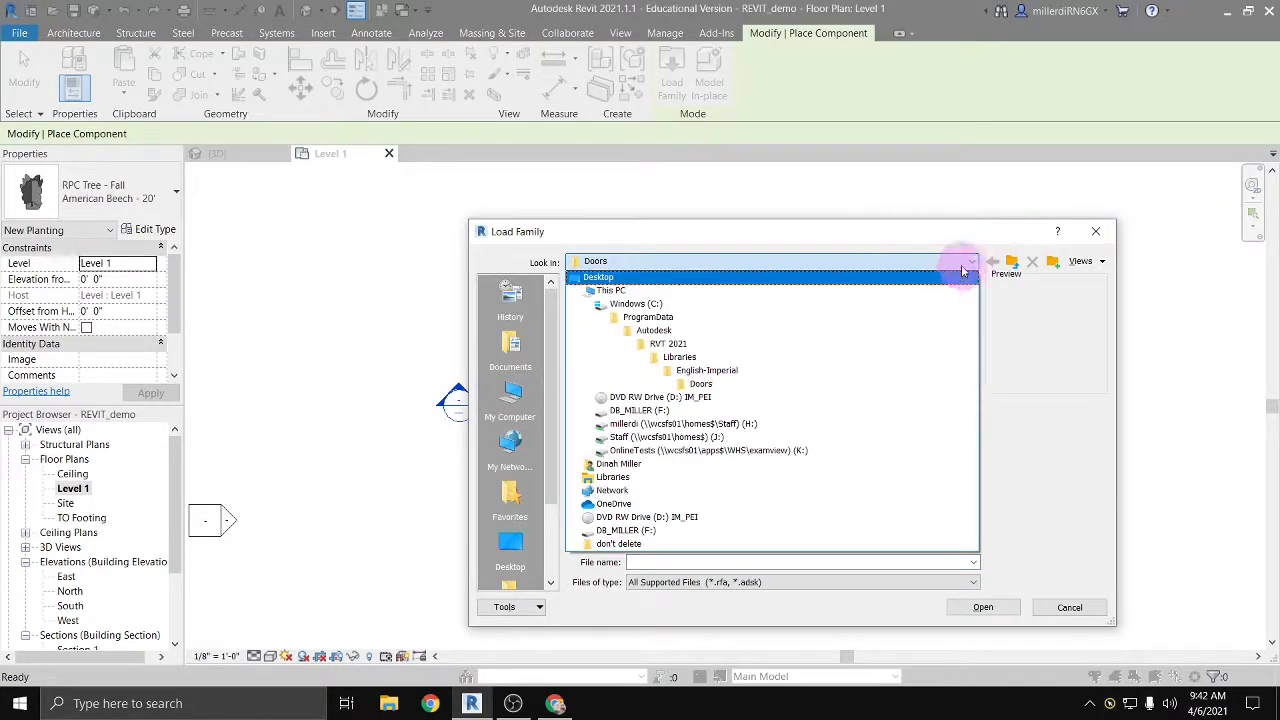
pyautogui.click(704, 371)
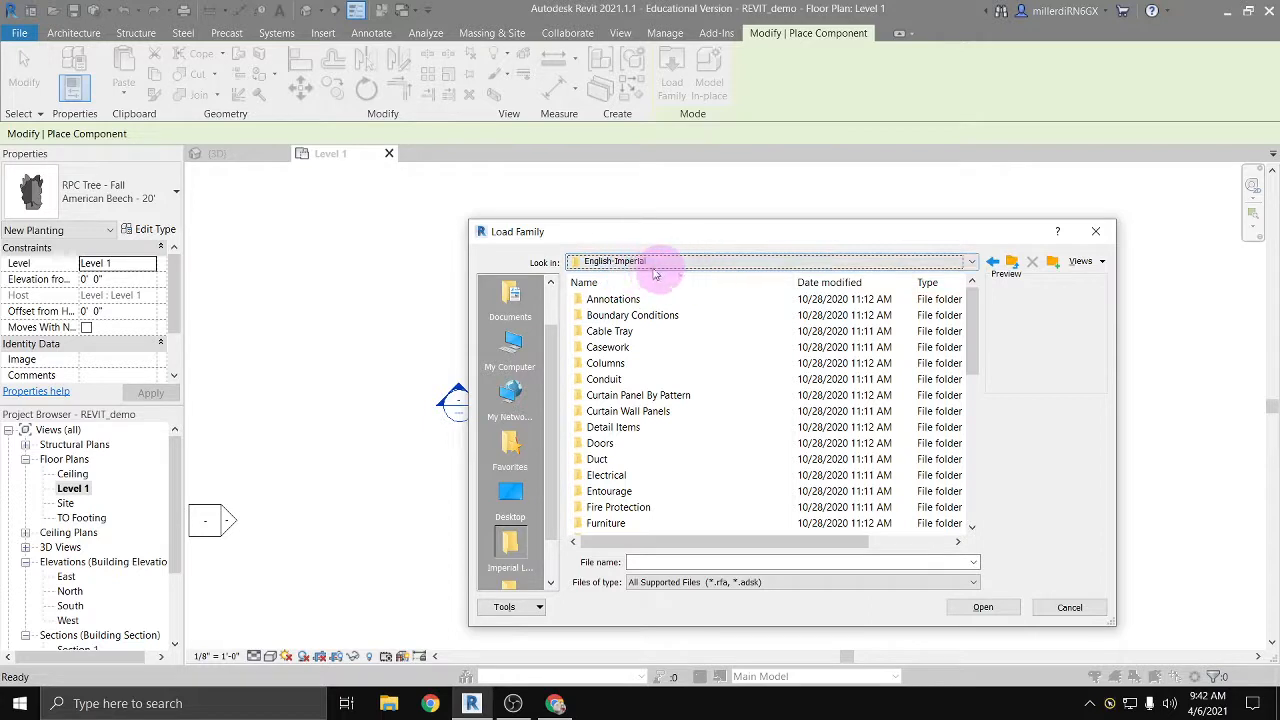
pyautogui.click(612, 350)
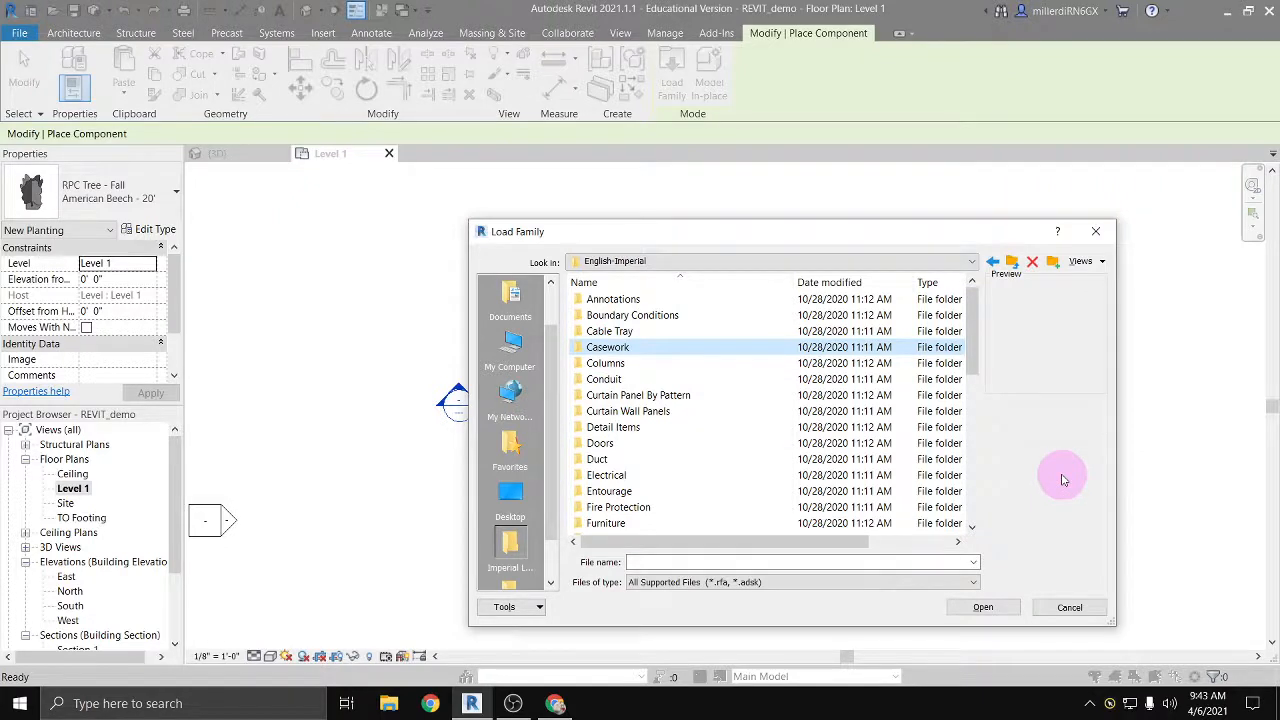
pyautogui.doubleClick(606, 347)
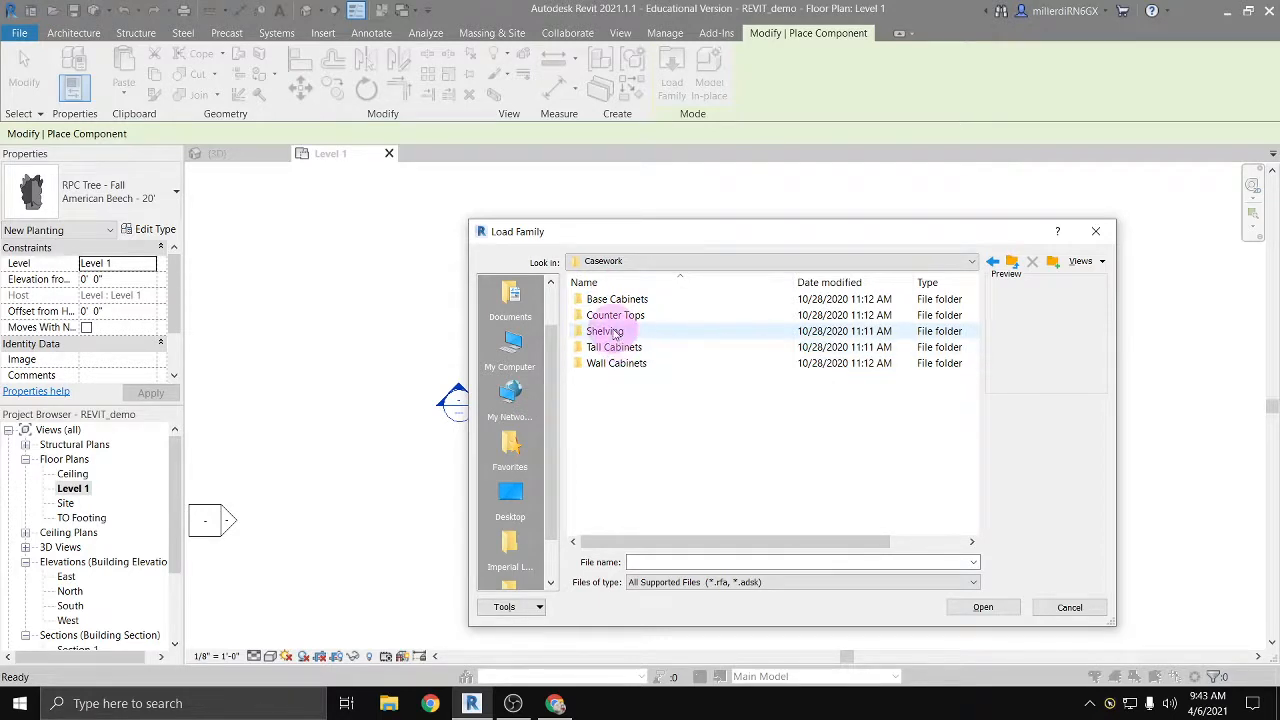
pyautogui.click(991, 263)
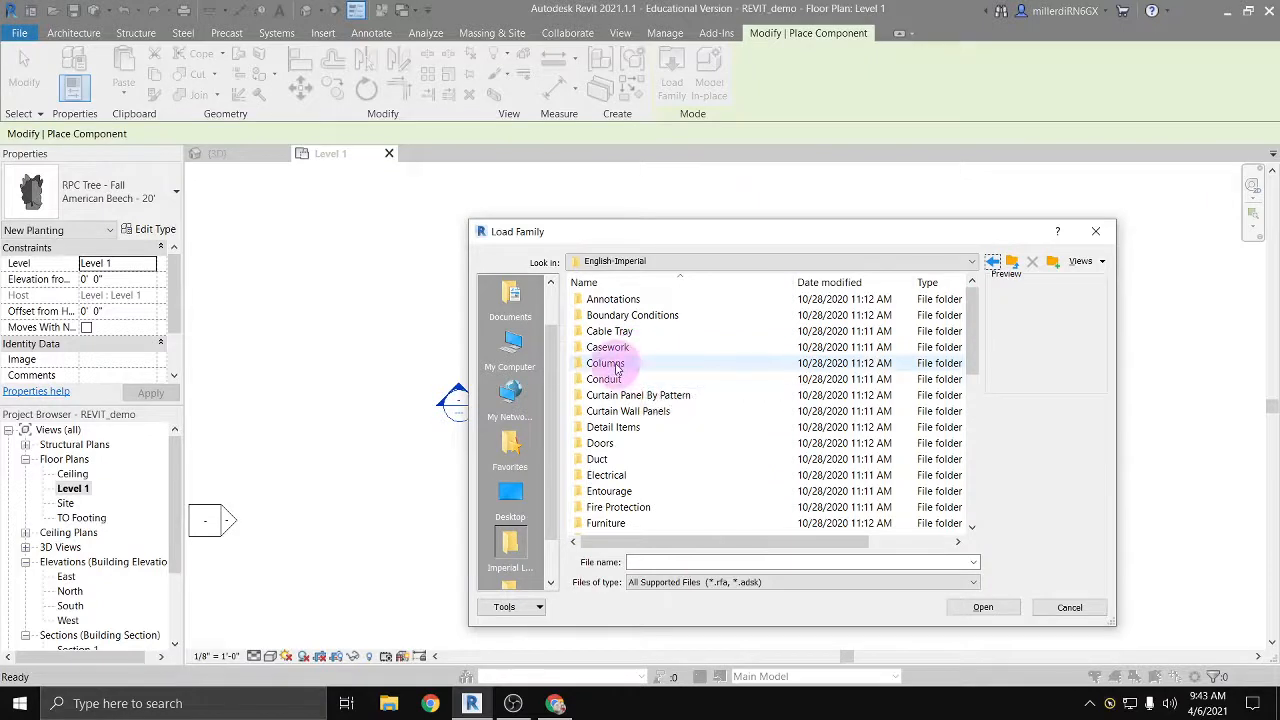
# Step: Preview the Glazed Panel and Solid Panel families in the Curtain Wall Panels folder and return to the English-Imperial library
pyautogui.doubleClick(614, 418)
pyautogui.click(612, 315)
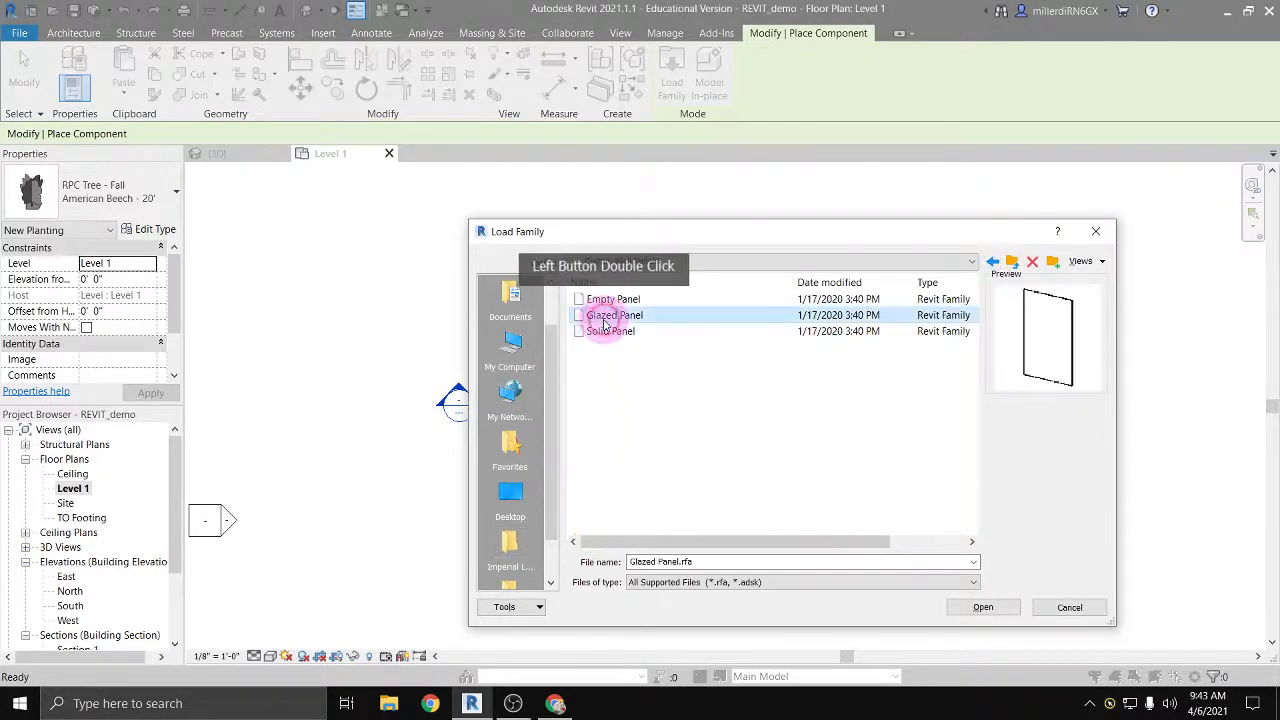
pyautogui.click(612, 331)
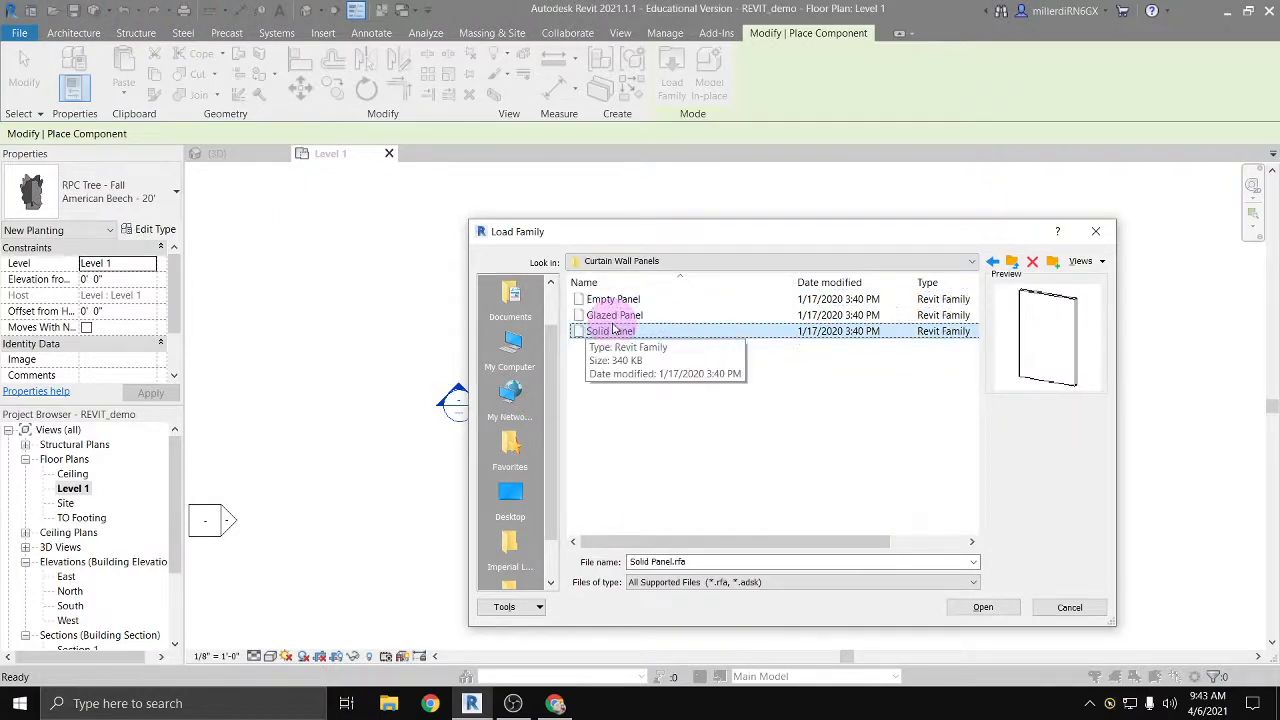
pyautogui.click(993, 262)
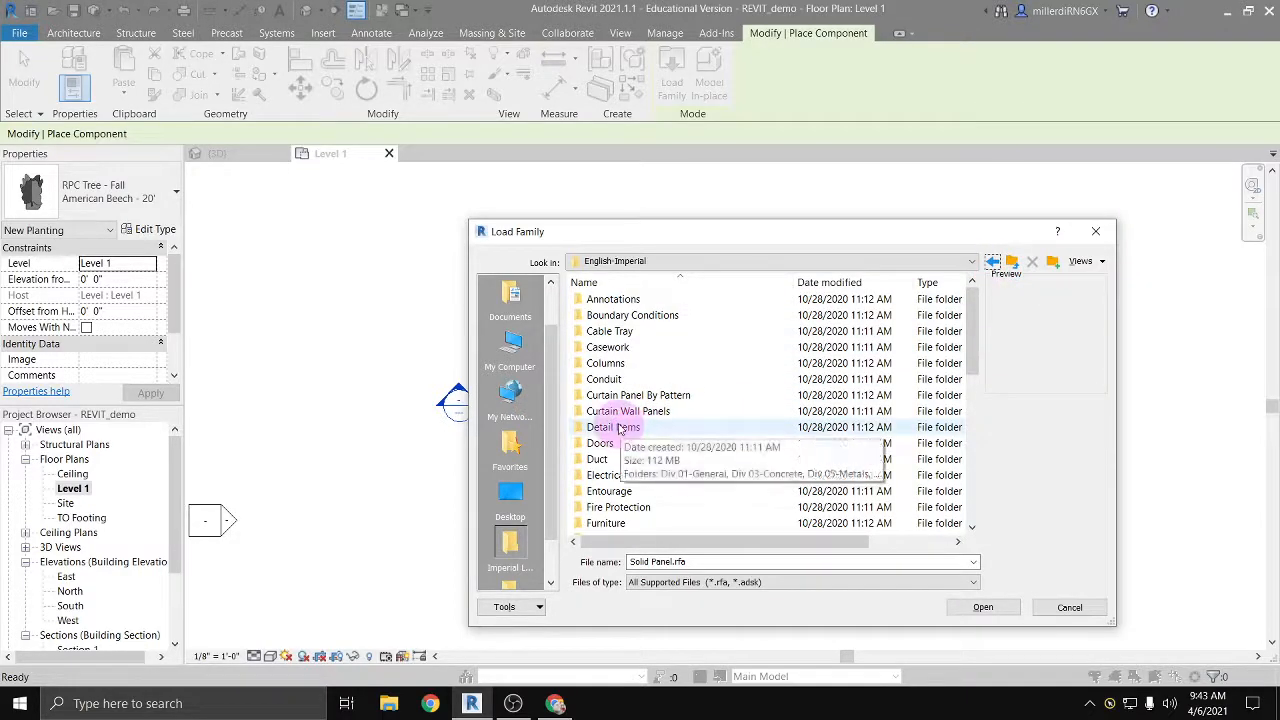
# Step: Preview the Gypsum Topping-Section family in the Detail Items library under Div 03-Concrete, 035400-Cast Underlayment, and return to Detail Items
pyautogui.doubleClick(620, 427)
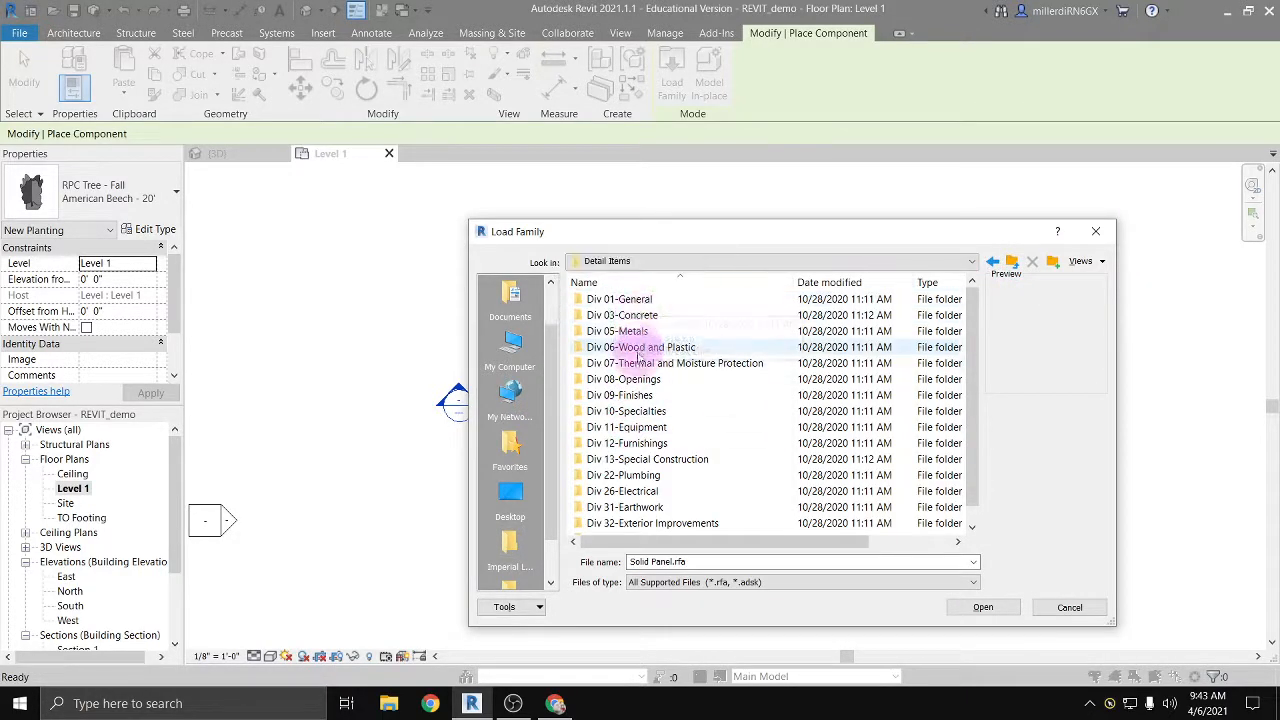
pyautogui.click(639, 301)
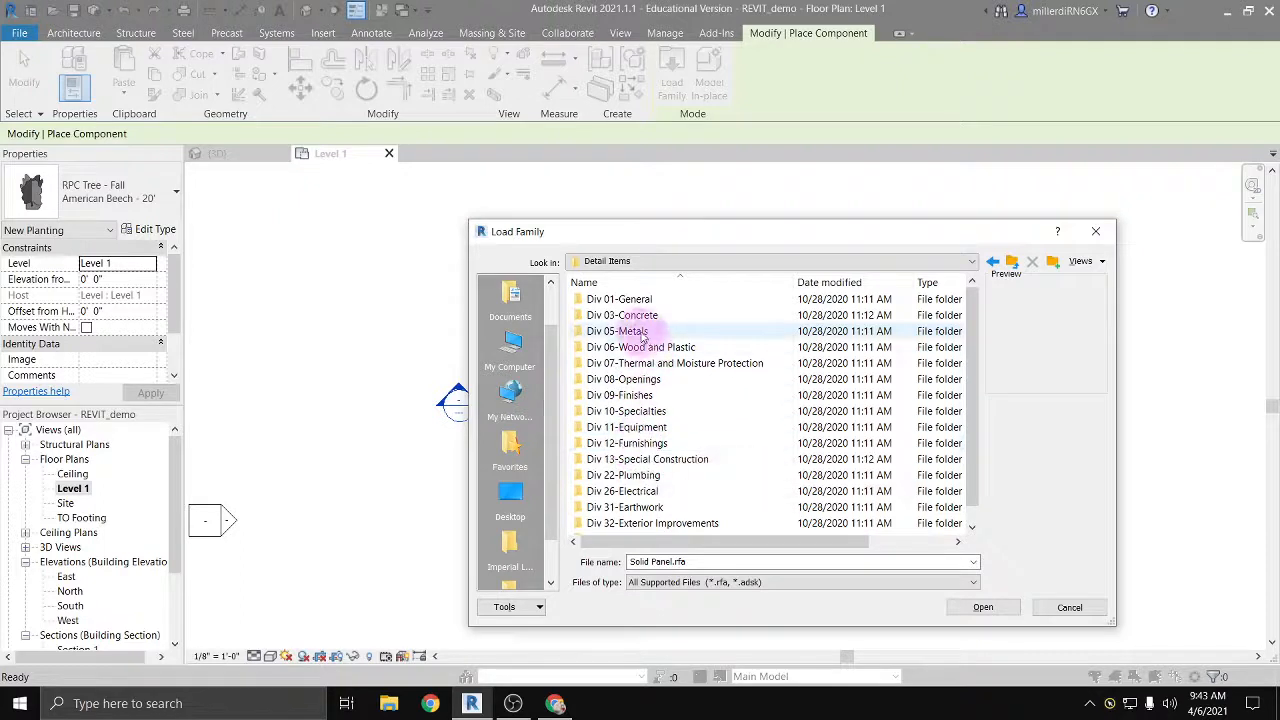
pyautogui.click(633, 317)
pyautogui.doubleClick(633, 317)
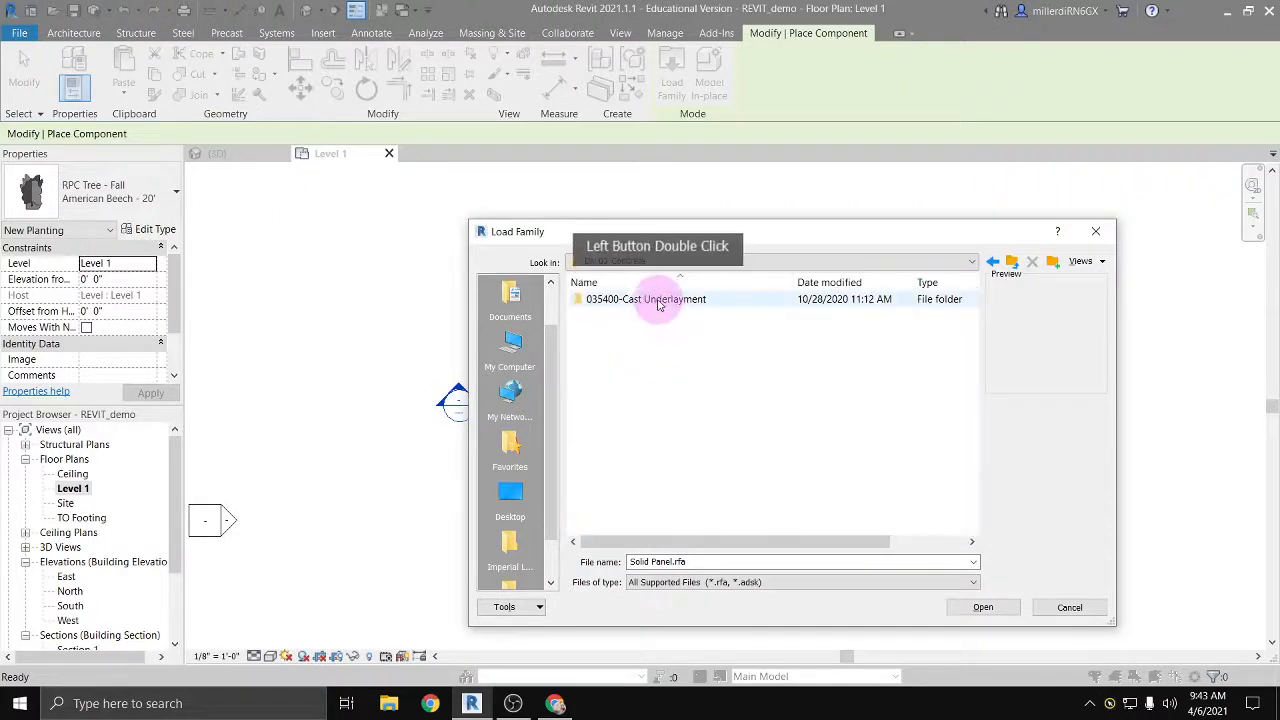
pyautogui.doubleClick(654, 300)
pyautogui.click(658, 301)
pyautogui.click(1012, 342)
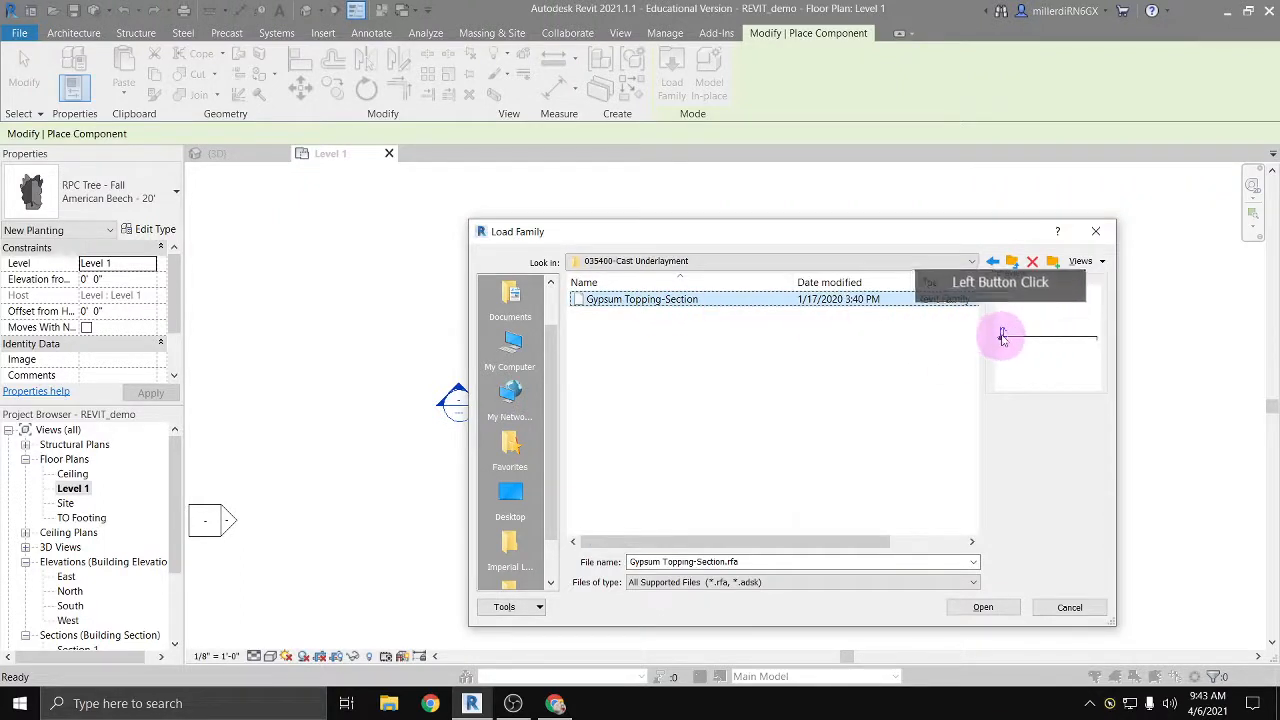
pyautogui.click(994, 262)
pyautogui.click(994, 262)
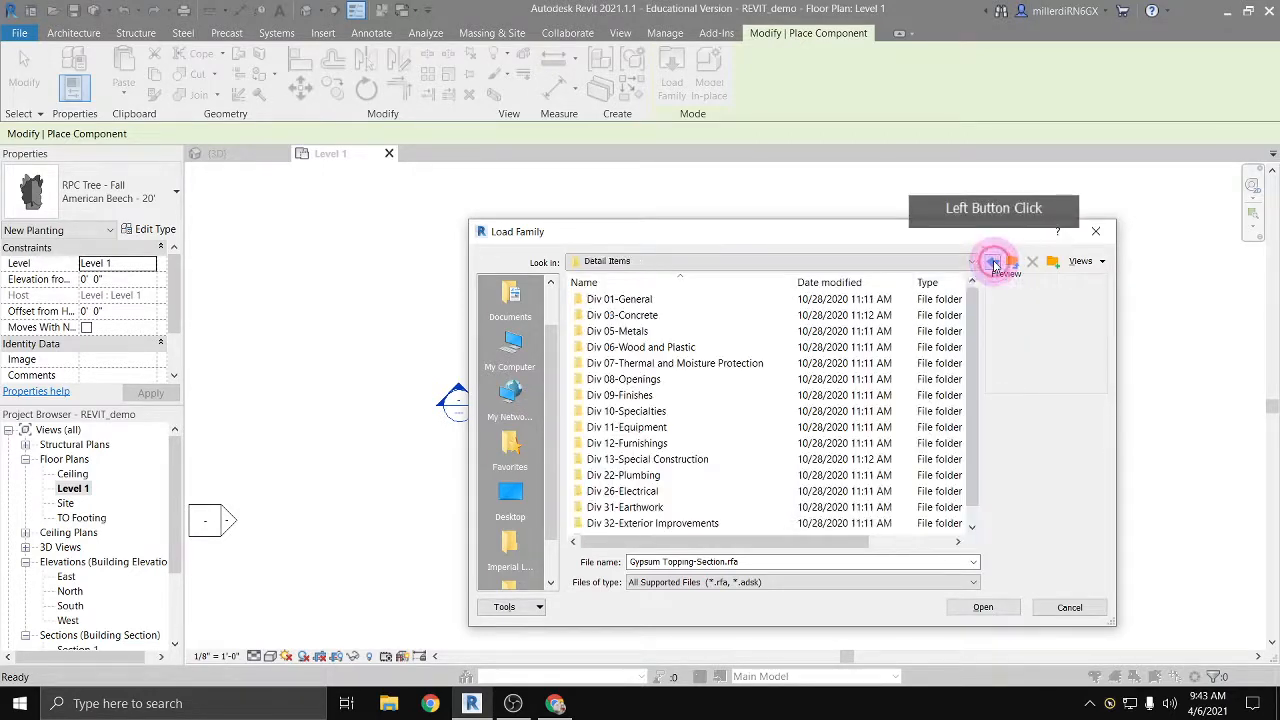
# Step: Preview the nominal and rough cut lumber families in Div 06-Wood and Plastic, 061100-Wood Framing, and return to the English-Imperial library
pyautogui.doubleClick(634, 347)
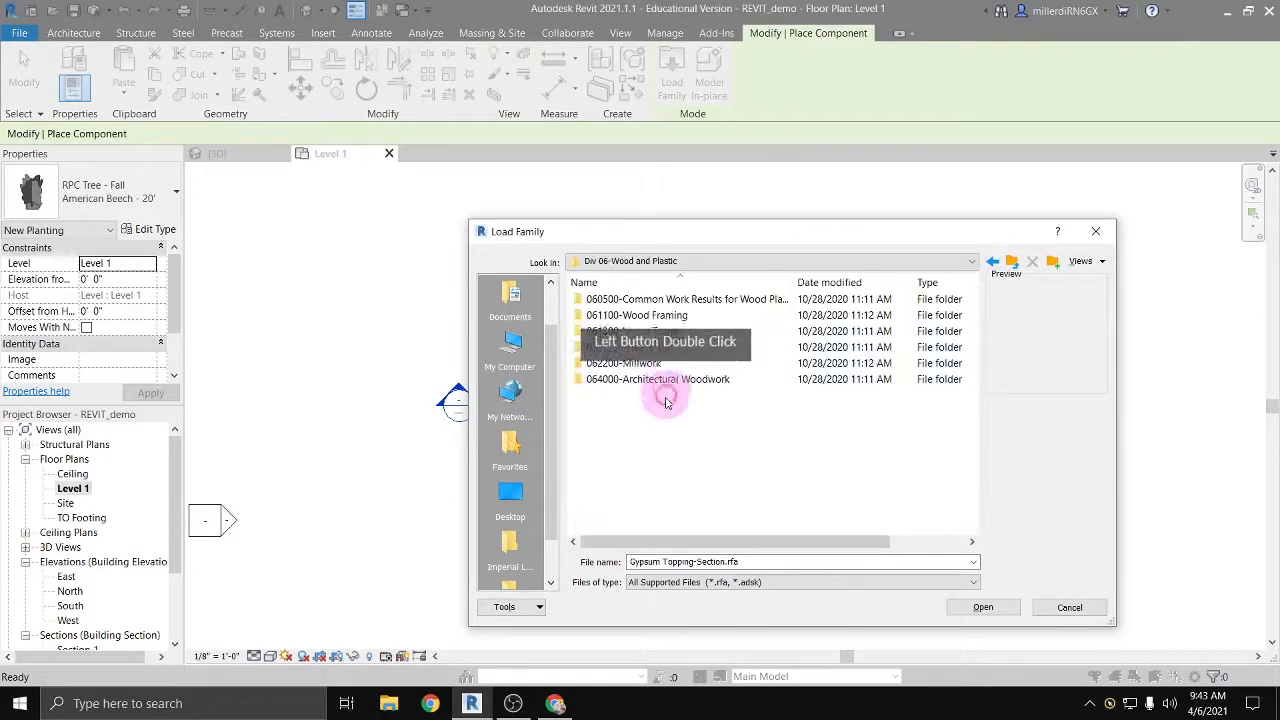
pyautogui.doubleClick(645, 315)
pyautogui.click(660, 302)
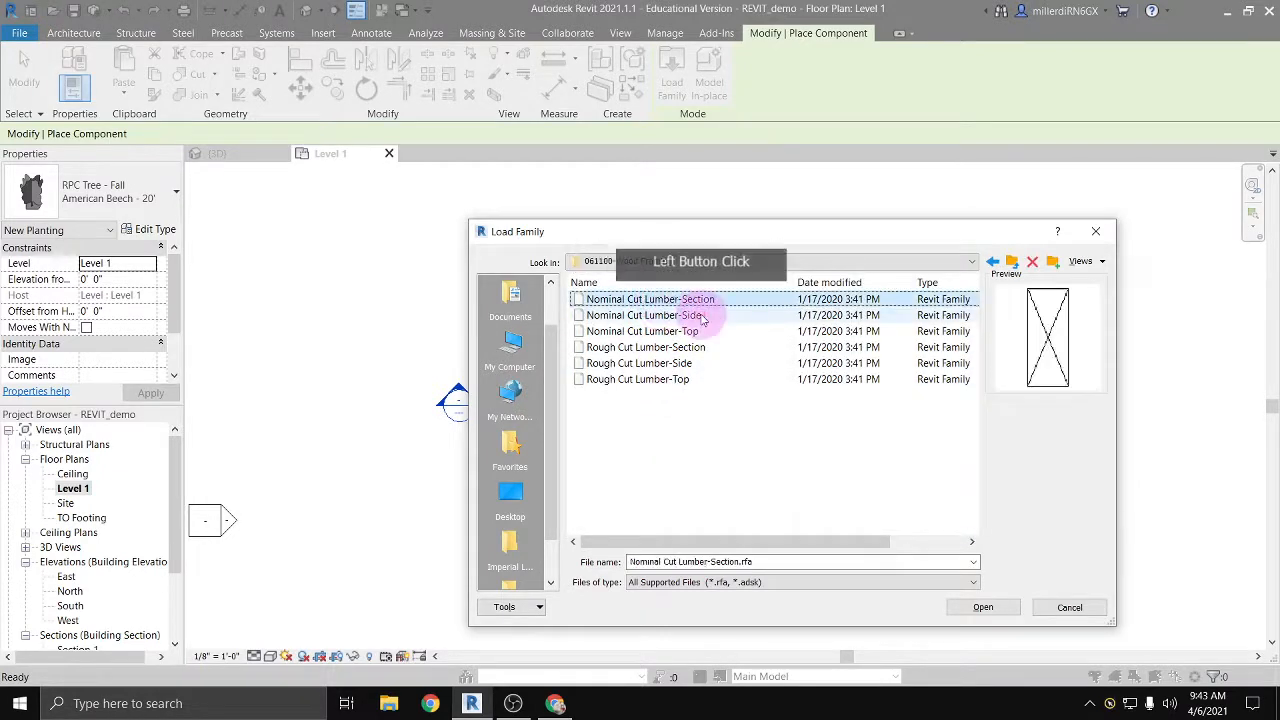
pyautogui.press('Down')
pyautogui.press('Down')
pyautogui.press('Down')
pyautogui.press('Down')
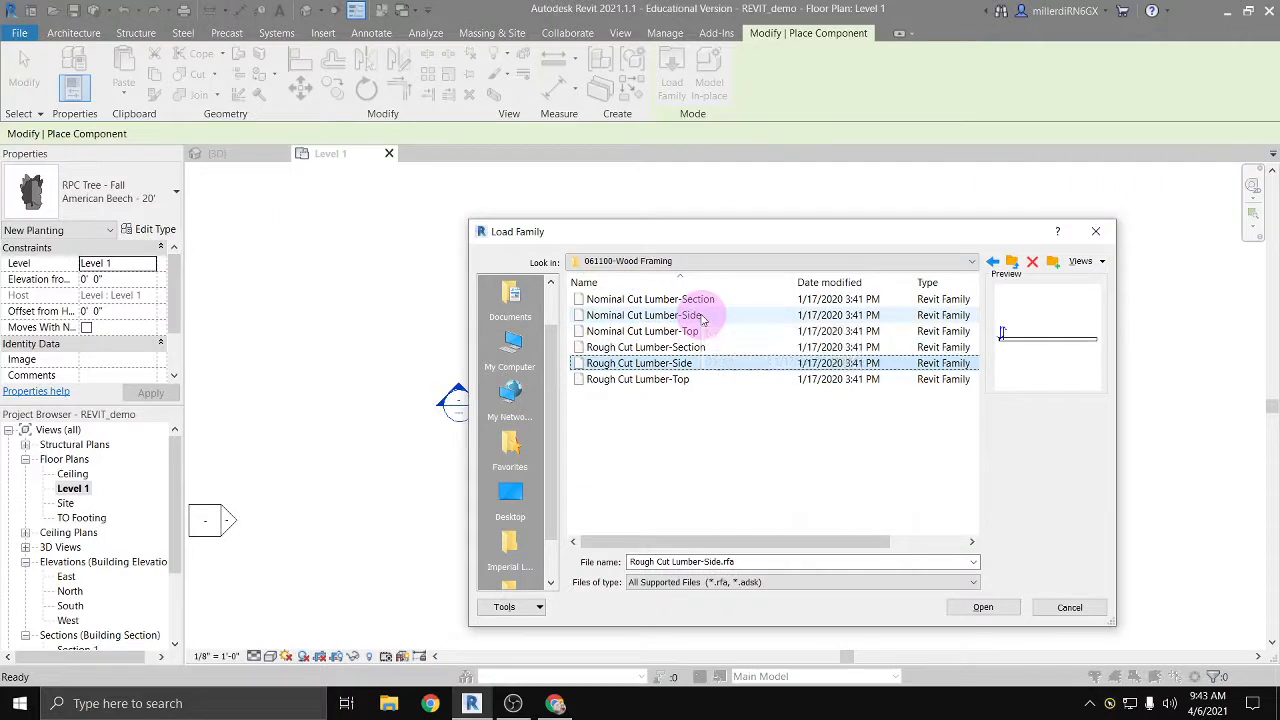
pyautogui.press('Up')
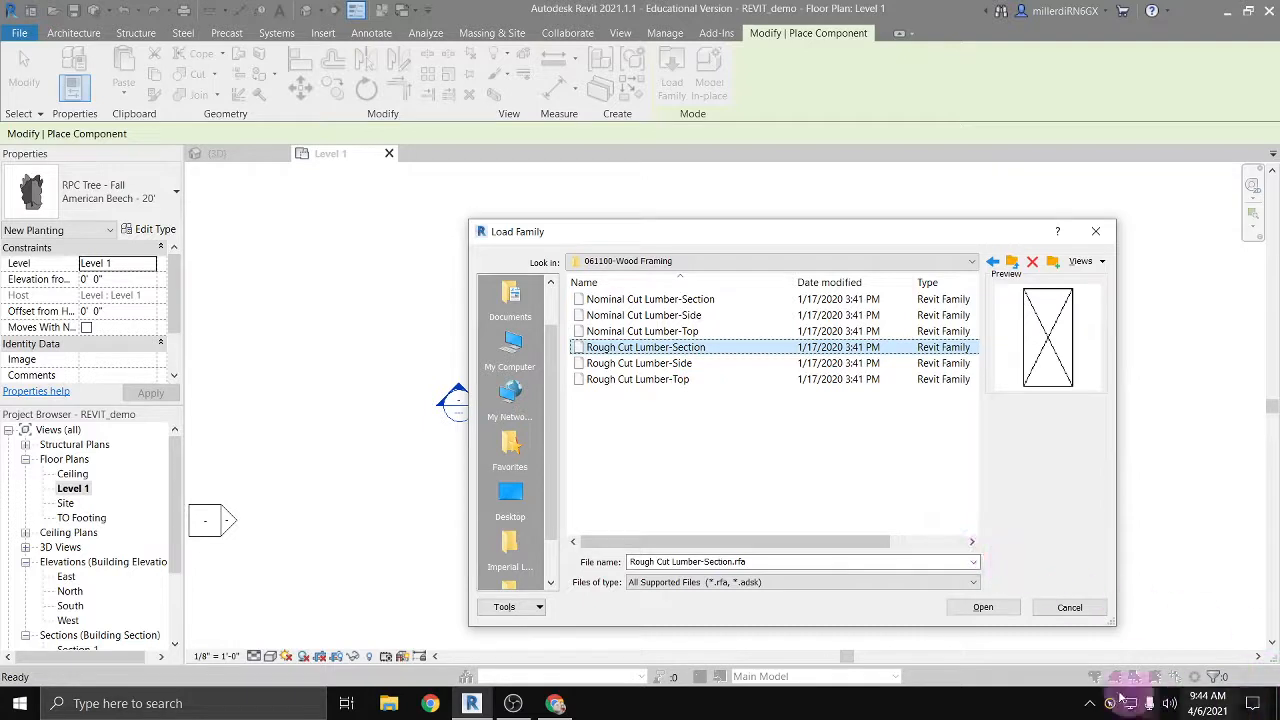
pyautogui.click(1090, 610)
pyautogui.click(991, 262)
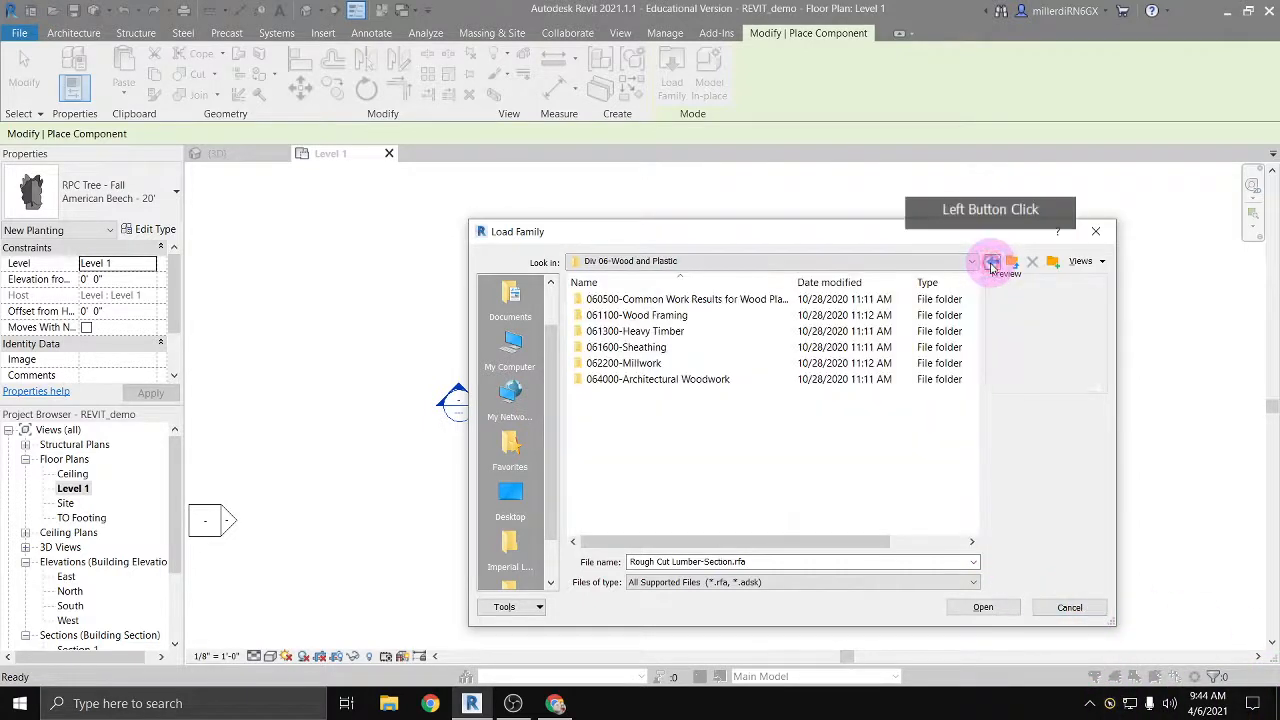
pyautogui.click(991, 262)
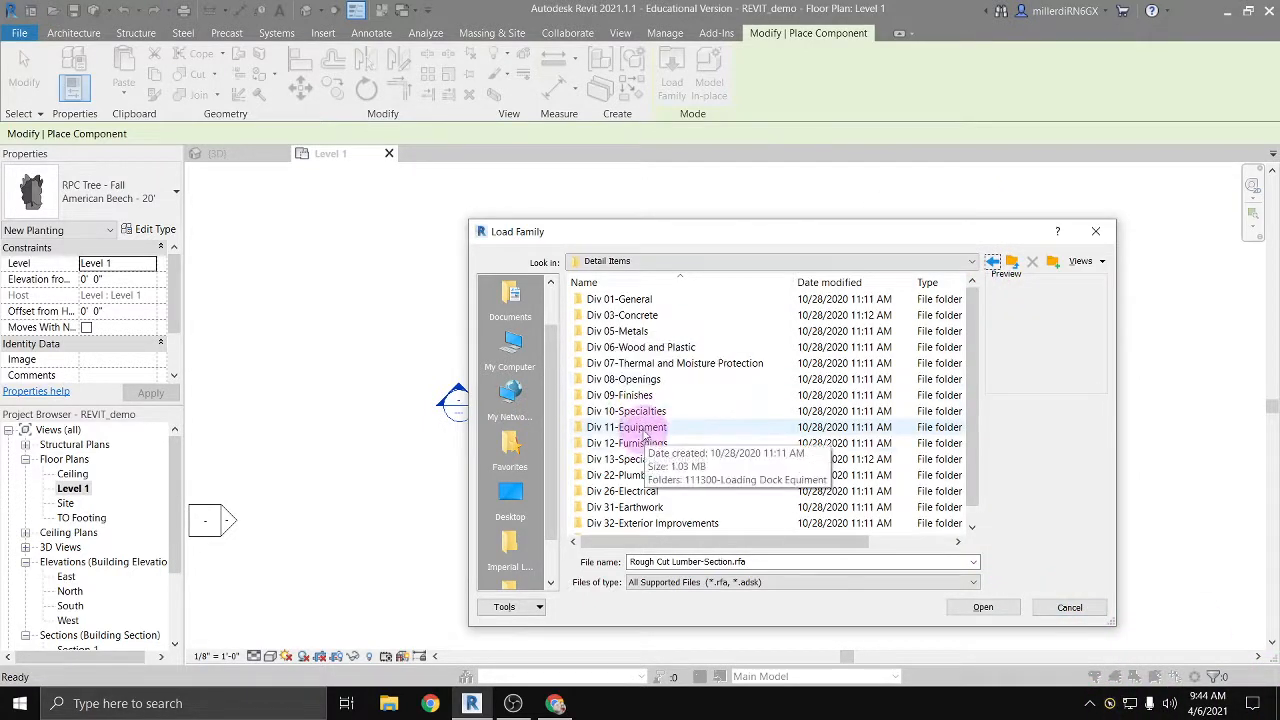
pyautogui.click(989, 263)
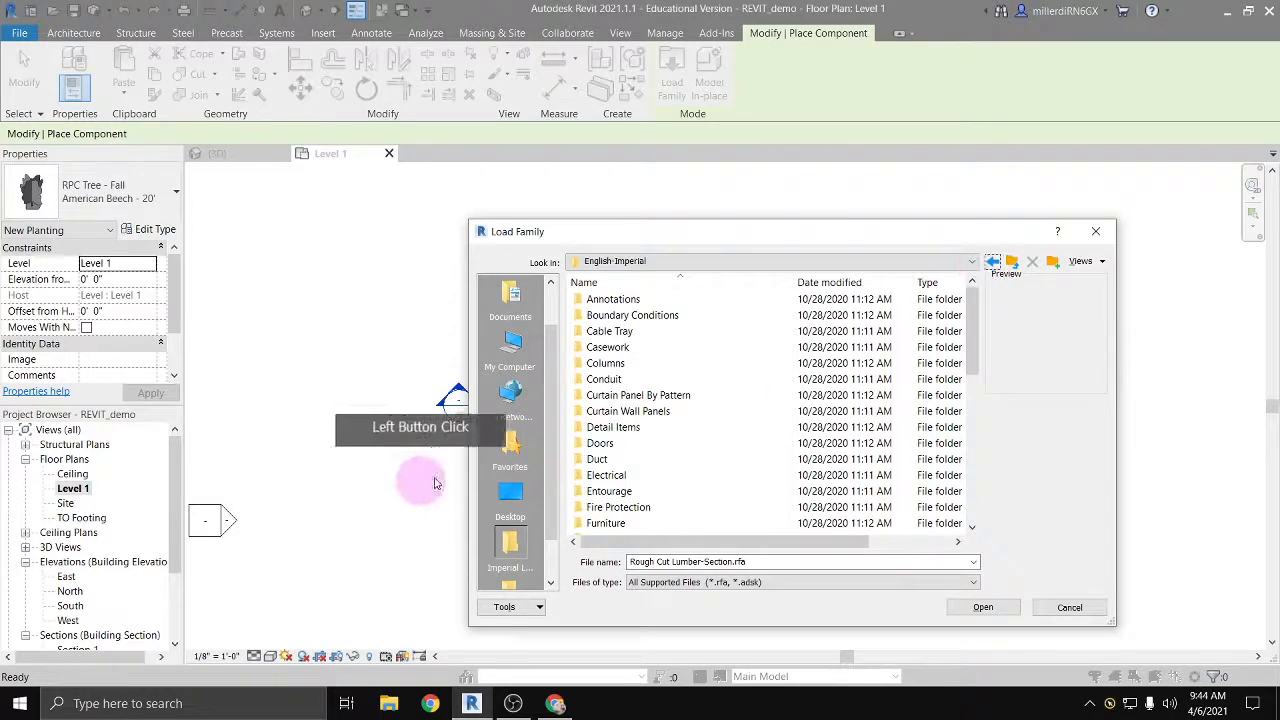
# Step: Examine the families in the Entourage folder and return to the English-Imperial library
pyautogui.scroll(-1, 605, 440)
pyautogui.scroll(-2, 608, 445)
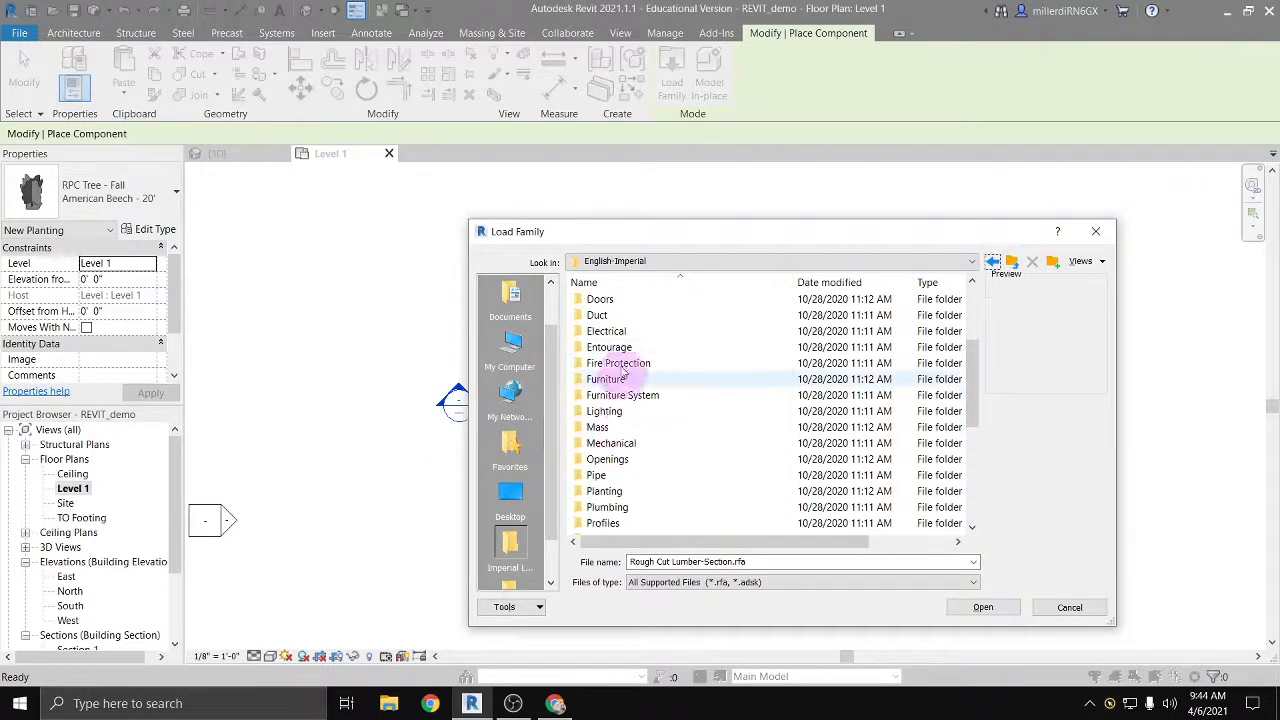
pyautogui.doubleClick(612, 347)
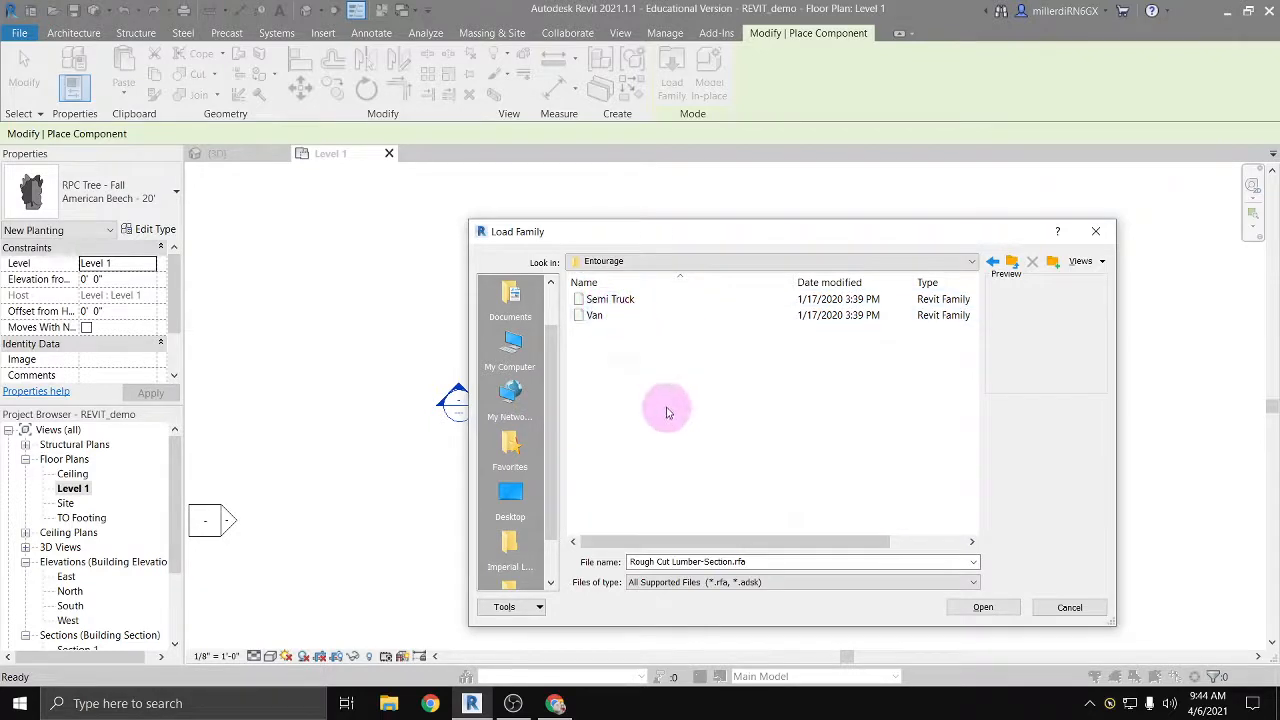
pyautogui.click(993, 263)
# Step: Preview the TV Stand, TV - Flat Screen and Mirror-Ellipse families in the Furniture folder
pyautogui.click(640, 445)
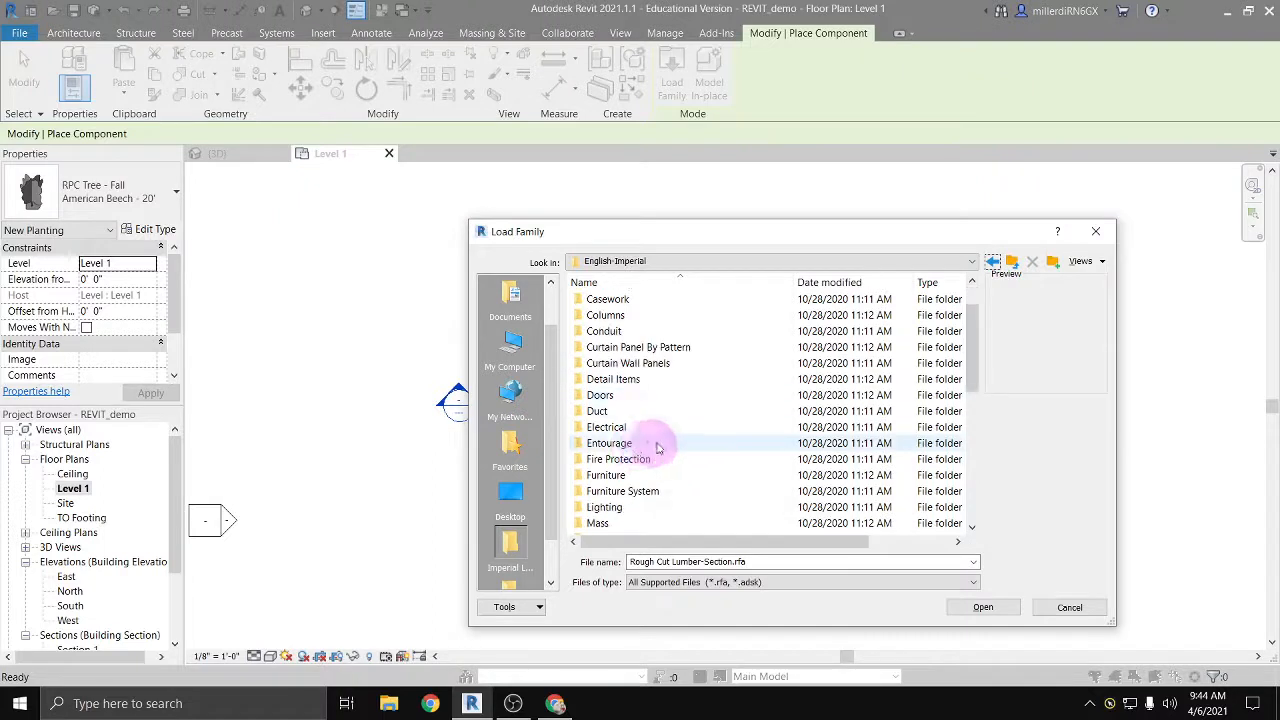
pyautogui.scroll(-2, 658, 447)
pyautogui.doubleClick(603, 378)
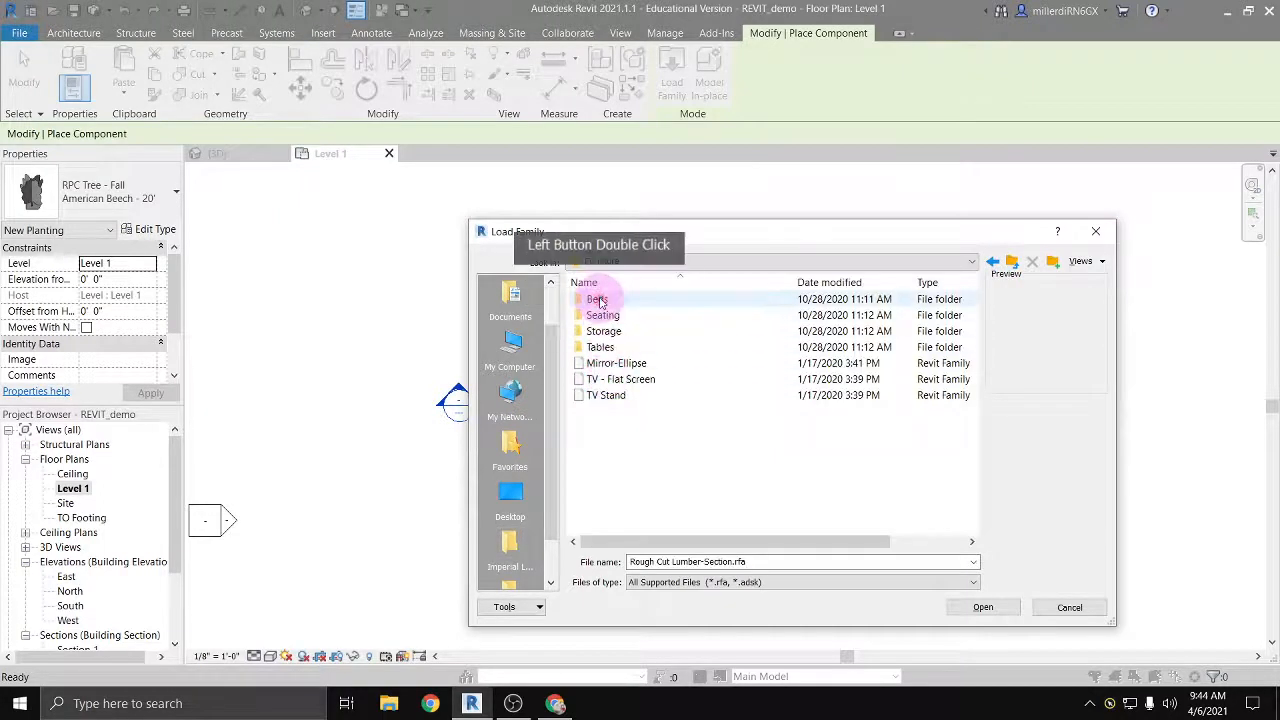
pyautogui.click(603, 396)
pyautogui.click(605, 378)
pyautogui.click(608, 364)
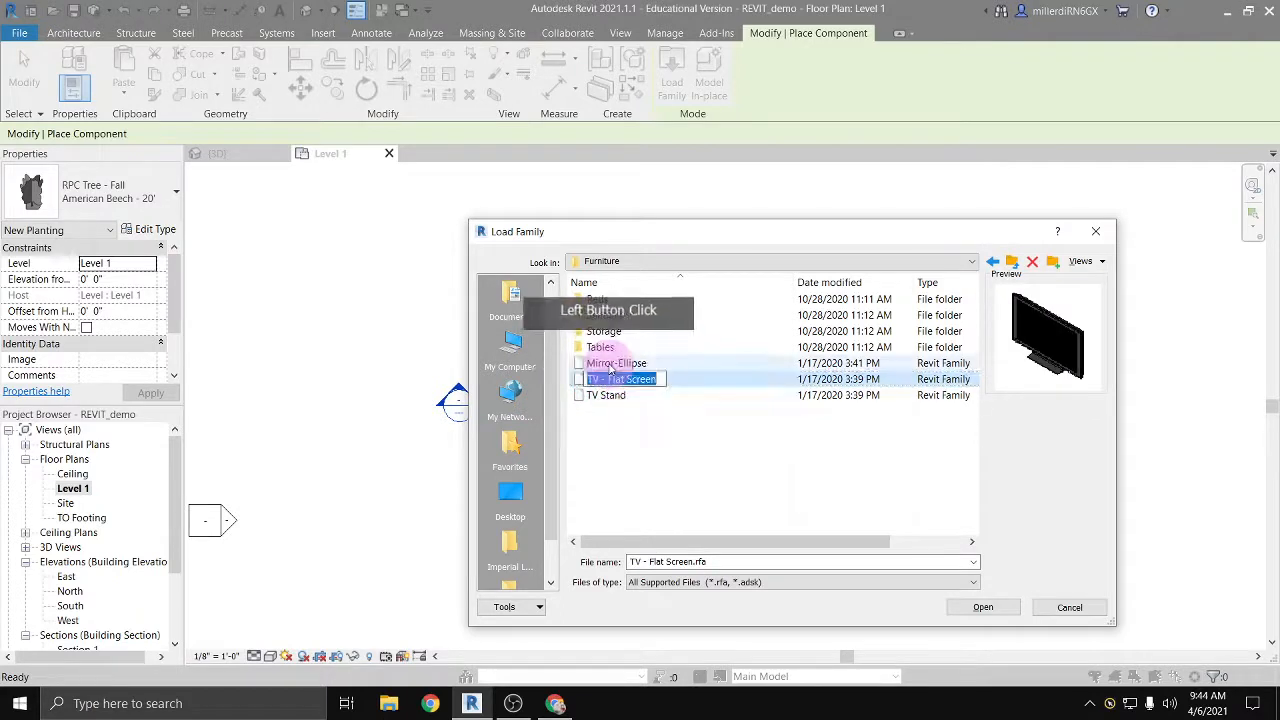
pyautogui.click(608, 348)
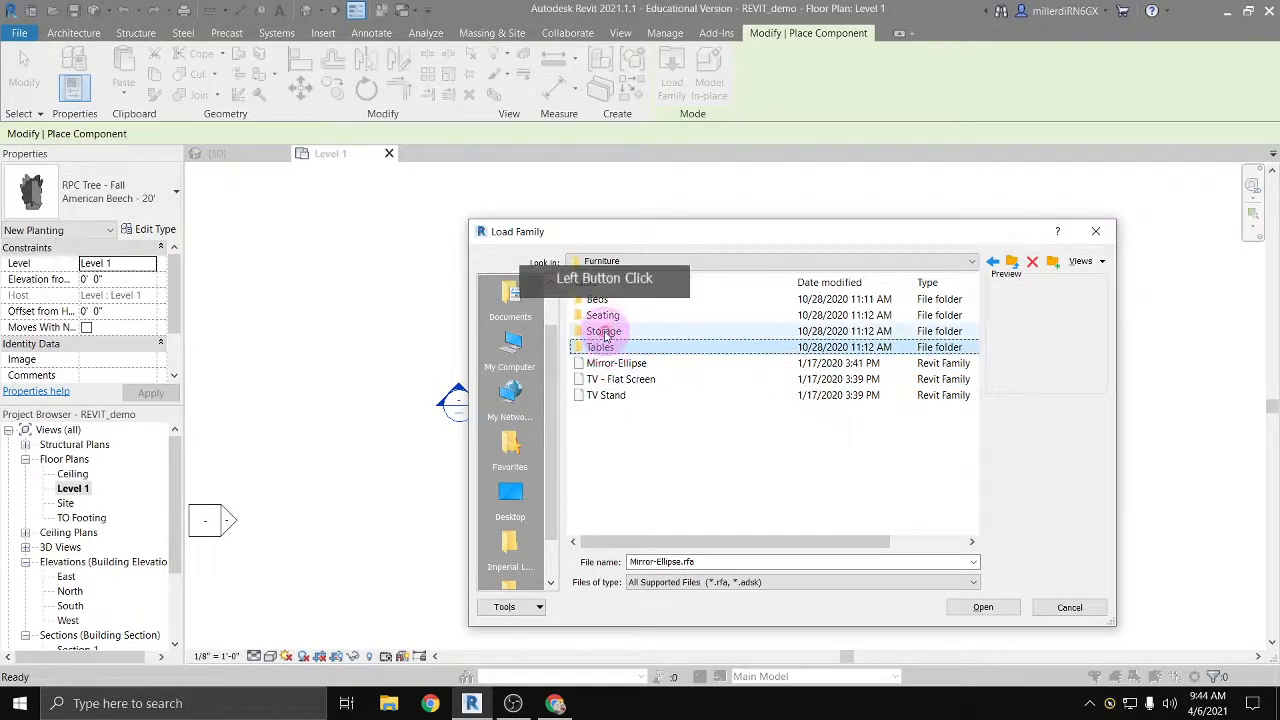
# Step: Preview the box, bunk, hospital, shaker and standard bed families in the Beds folder and return to the English-Imperial library
pyautogui.doubleClick(596, 300)
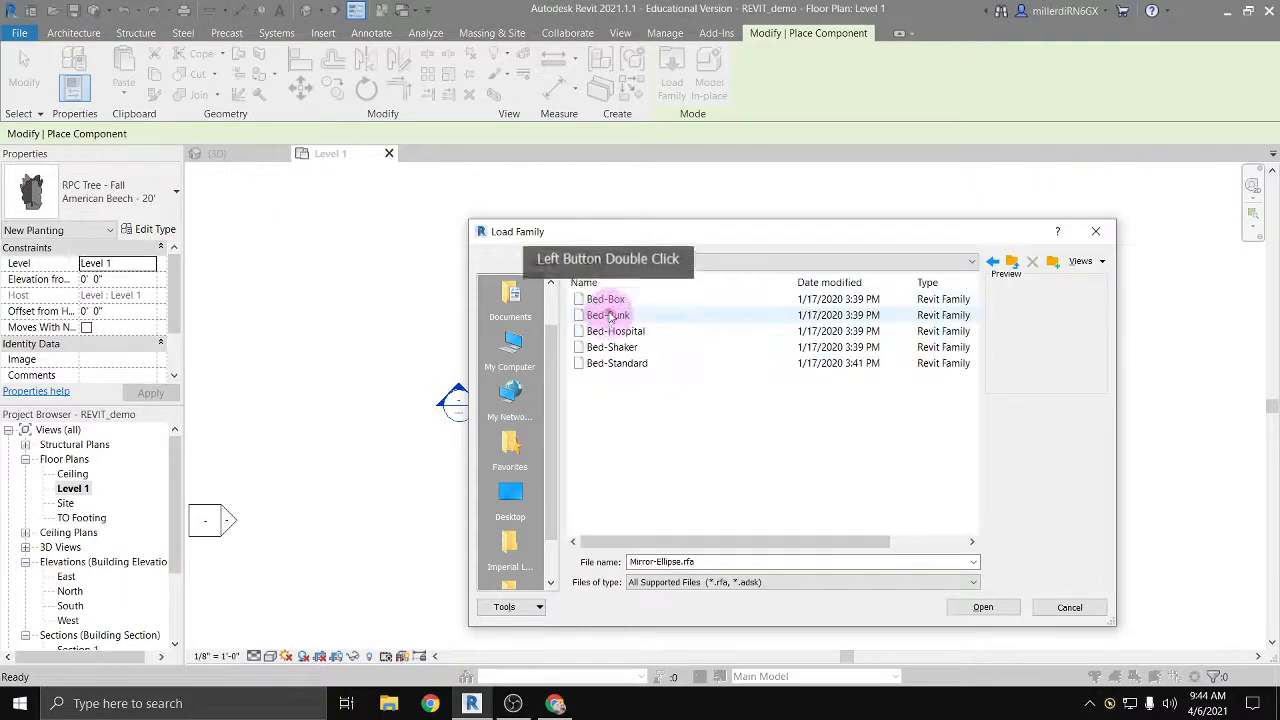
pyautogui.click(606, 300)
pyautogui.click(615, 318)
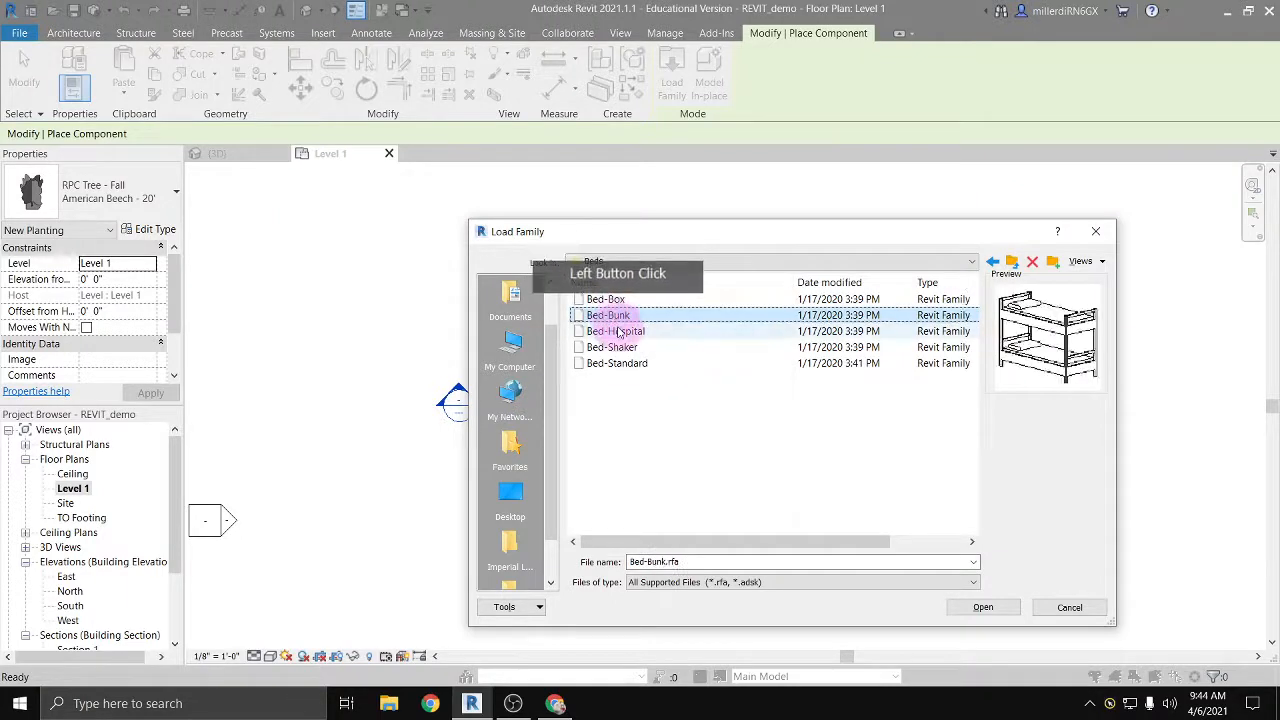
pyautogui.click(619, 332)
pyautogui.click(630, 350)
pyautogui.click(636, 365)
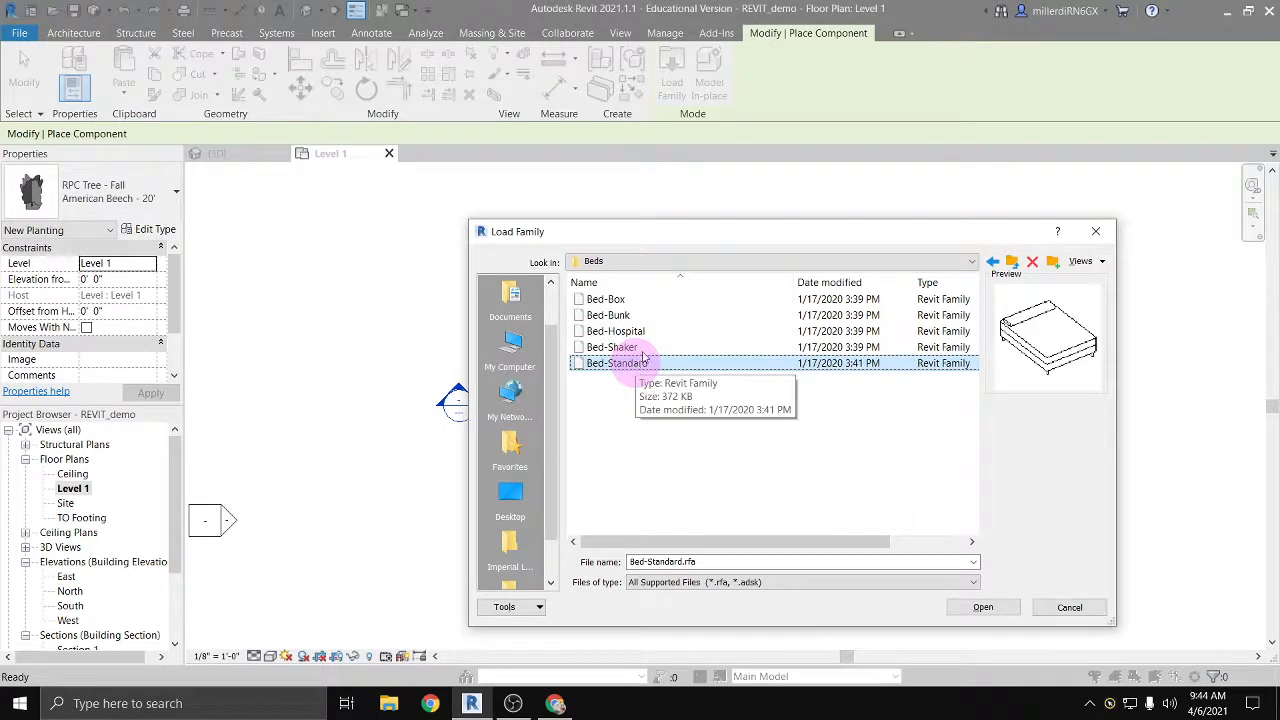
pyautogui.click(596, 300)
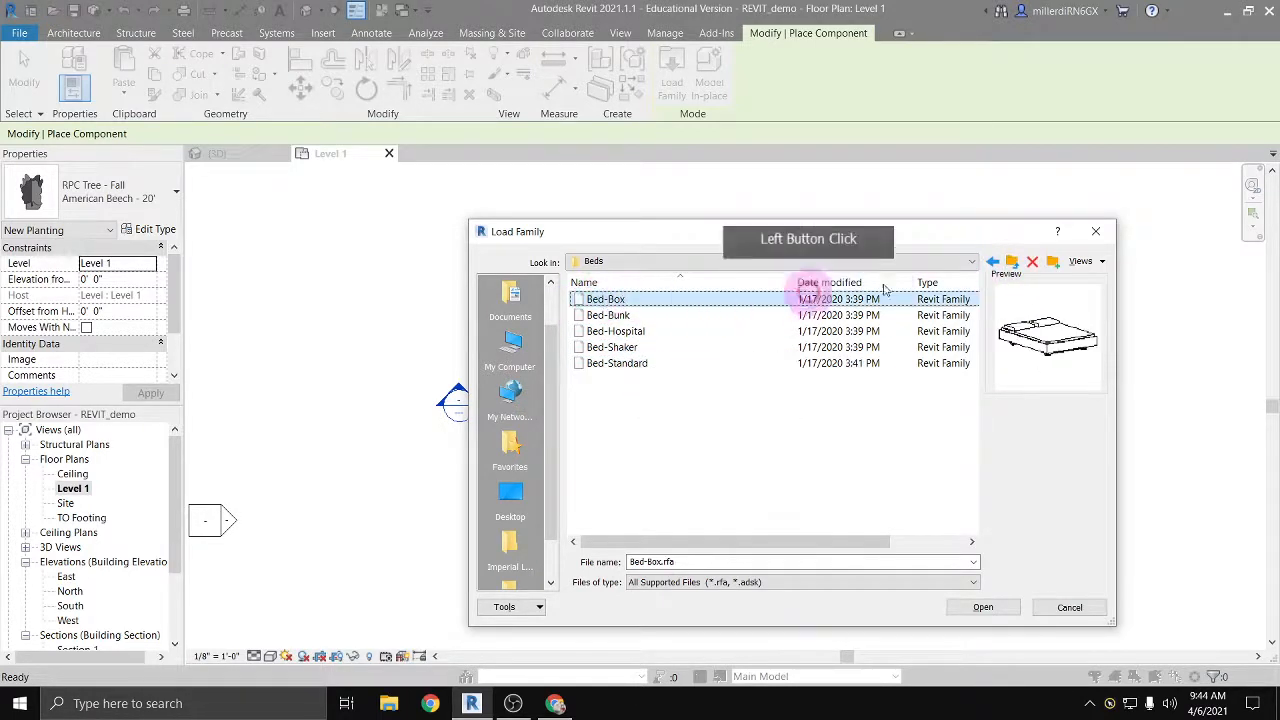
pyautogui.click(992, 261)
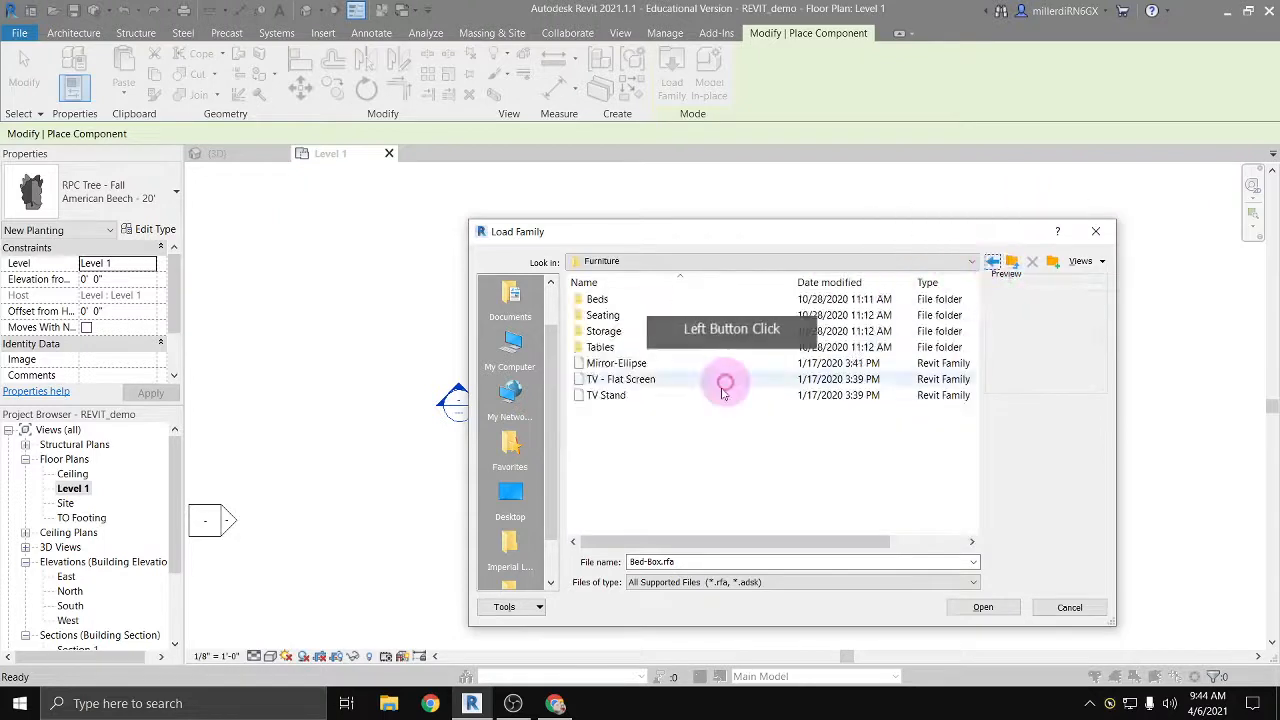
pyautogui.click(988, 261)
# Step: Preview the storage cabinet and overhead shelf families in the Furniture System Storage folder and return to the English-Imperial library
pyautogui.scroll(-3, 678, 422)
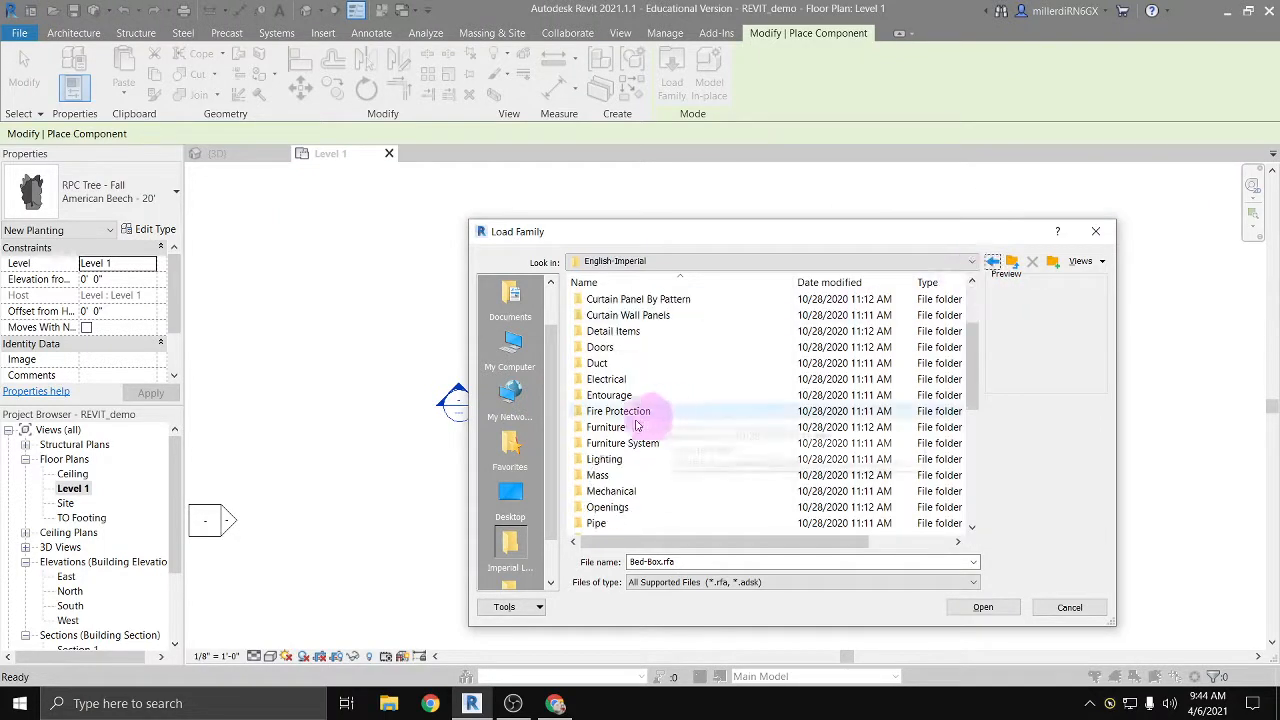
pyautogui.doubleClick(631, 400)
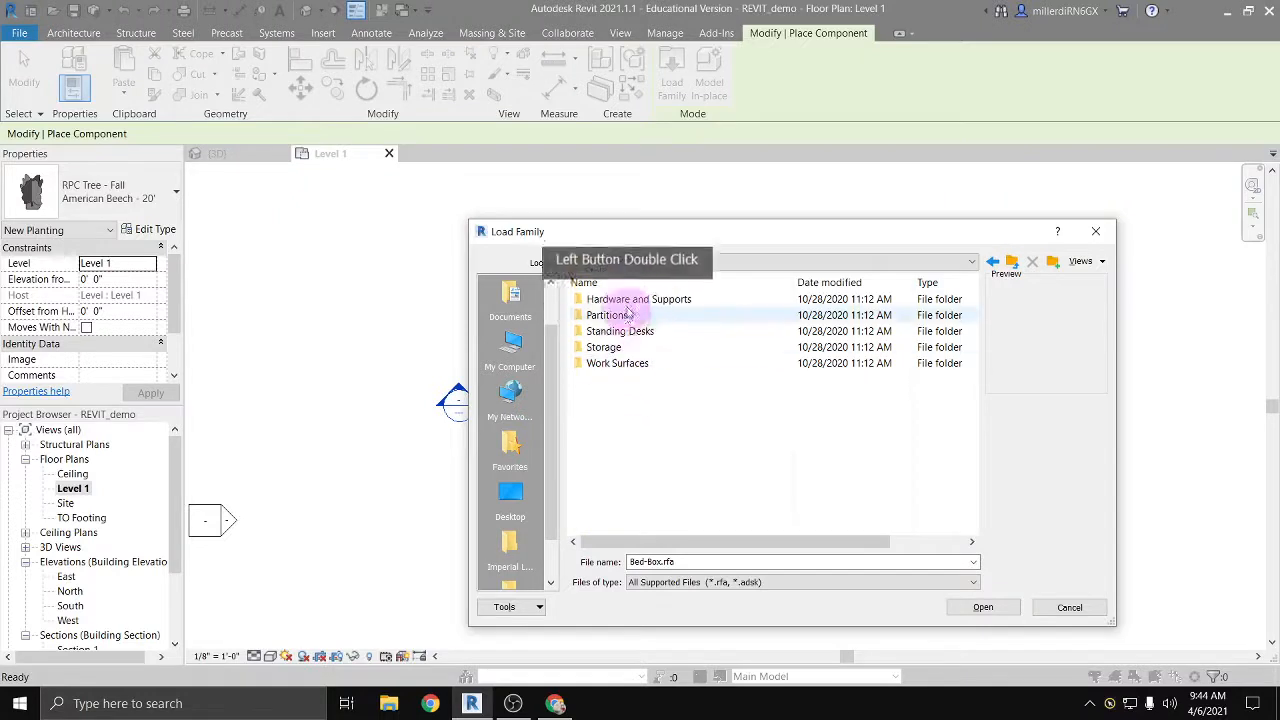
pyautogui.doubleClick(612, 347)
pyautogui.click(620, 302)
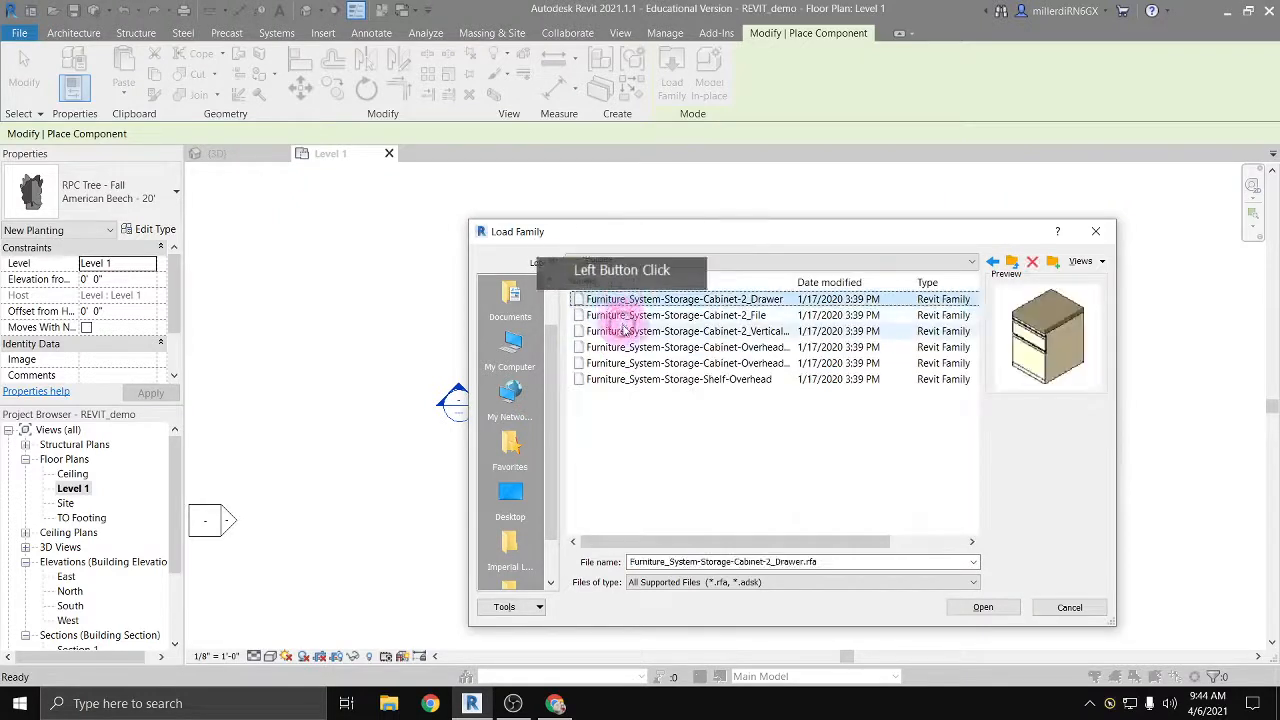
pyautogui.click(620, 330)
pyautogui.click(621, 364)
pyautogui.click(619, 382)
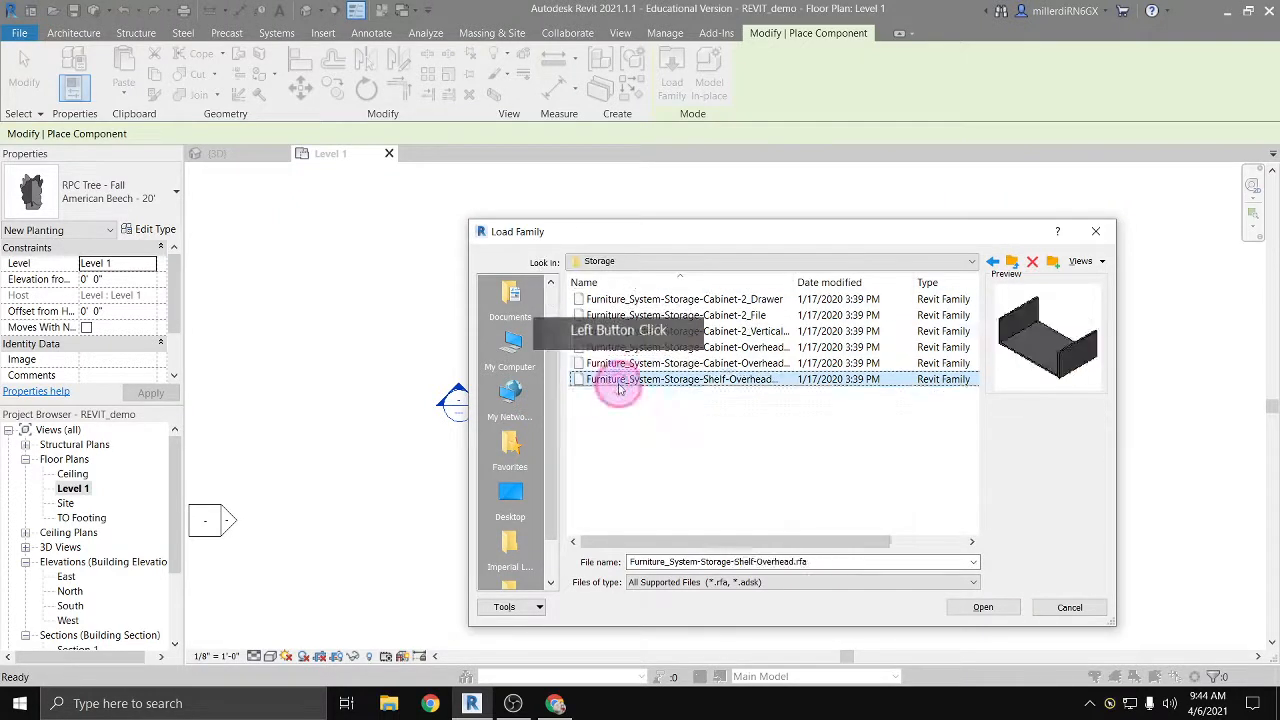
pyautogui.click(992, 262)
pyautogui.click(992, 262)
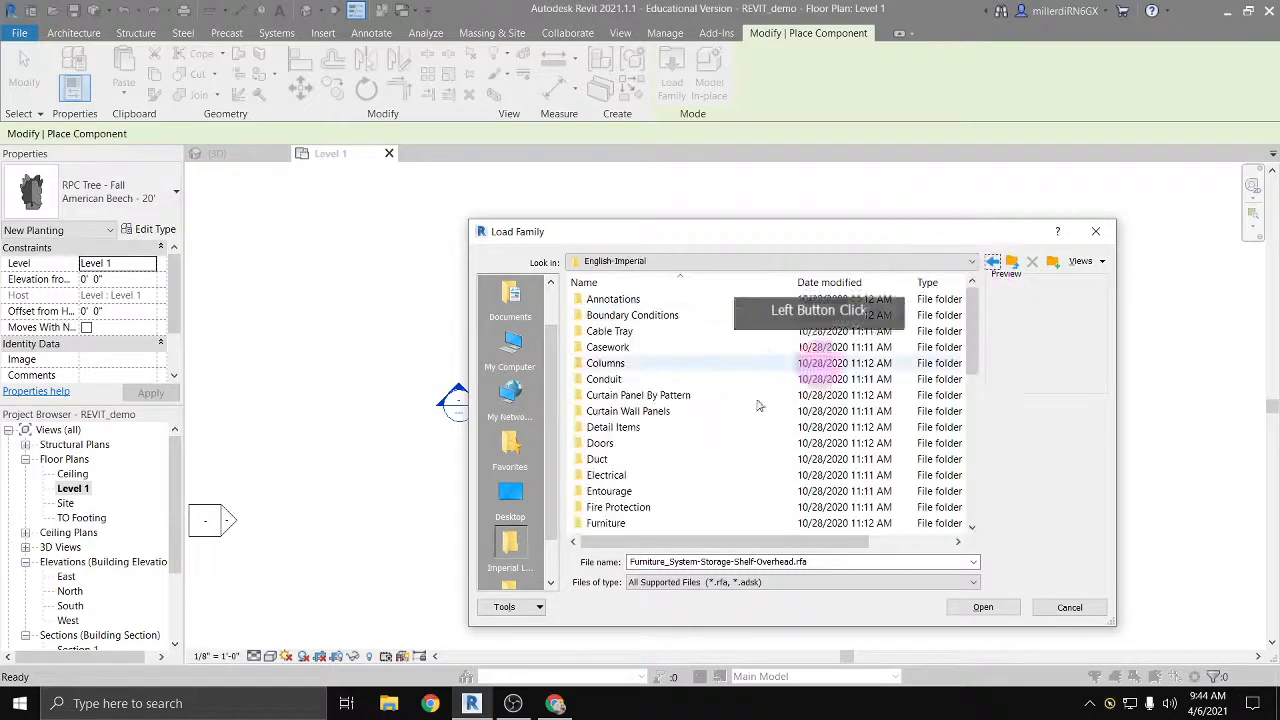
# Step: Preview the base cabinet families in the Casework Base Cabinets folder, from Base Cabinet-2 Bin through Vanity Cabinet-Double Door & 4 Drawer
pyautogui.scroll(-3, 700, 425)
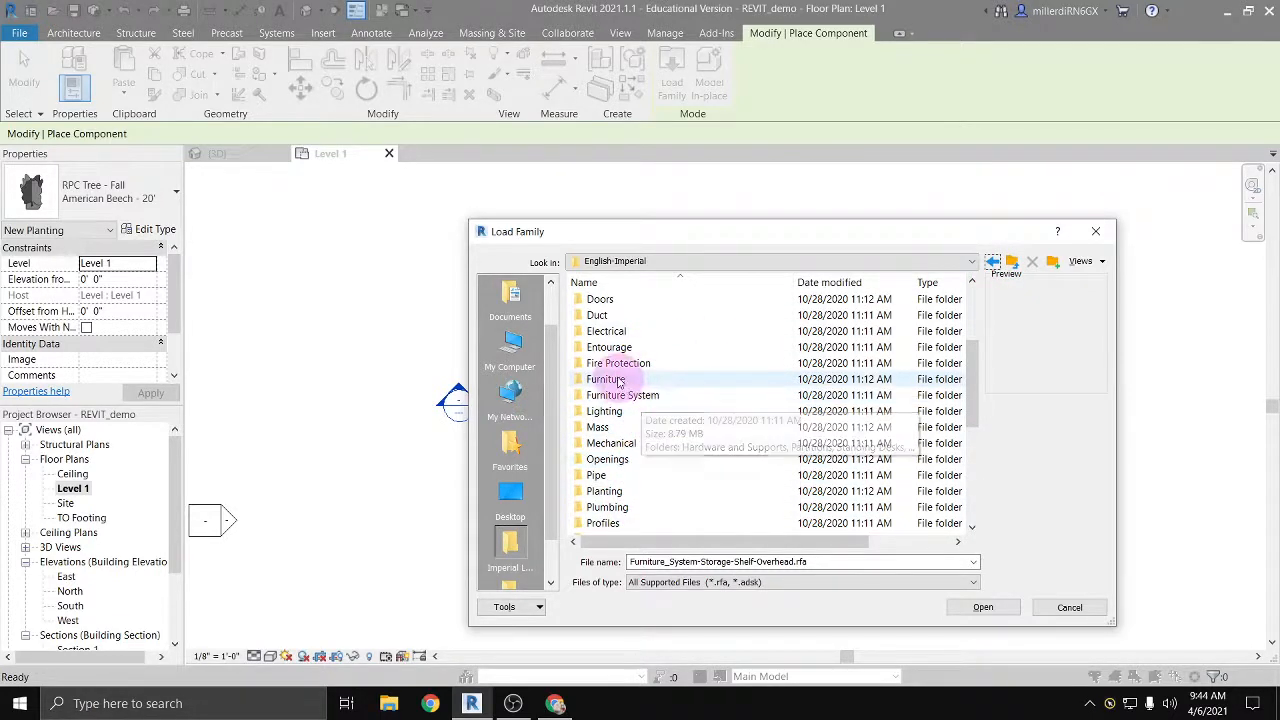
pyautogui.scroll(3, 620, 388)
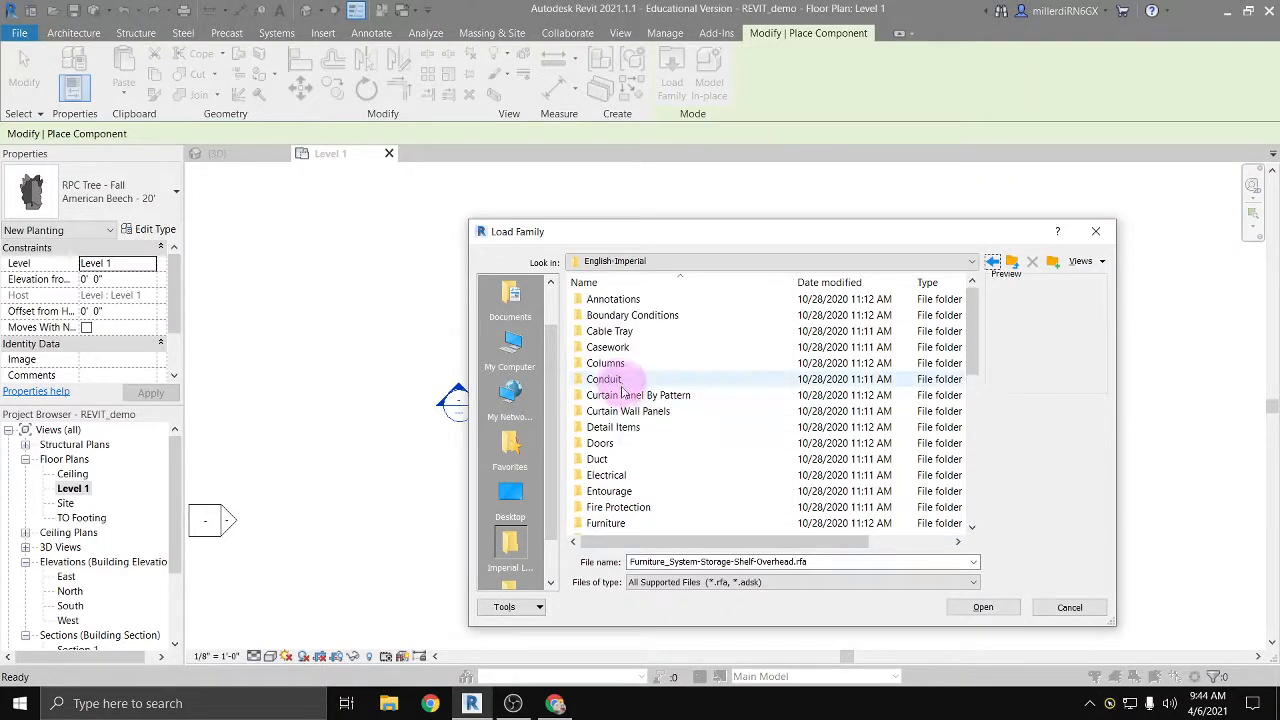
pyautogui.doubleClick(608, 349)
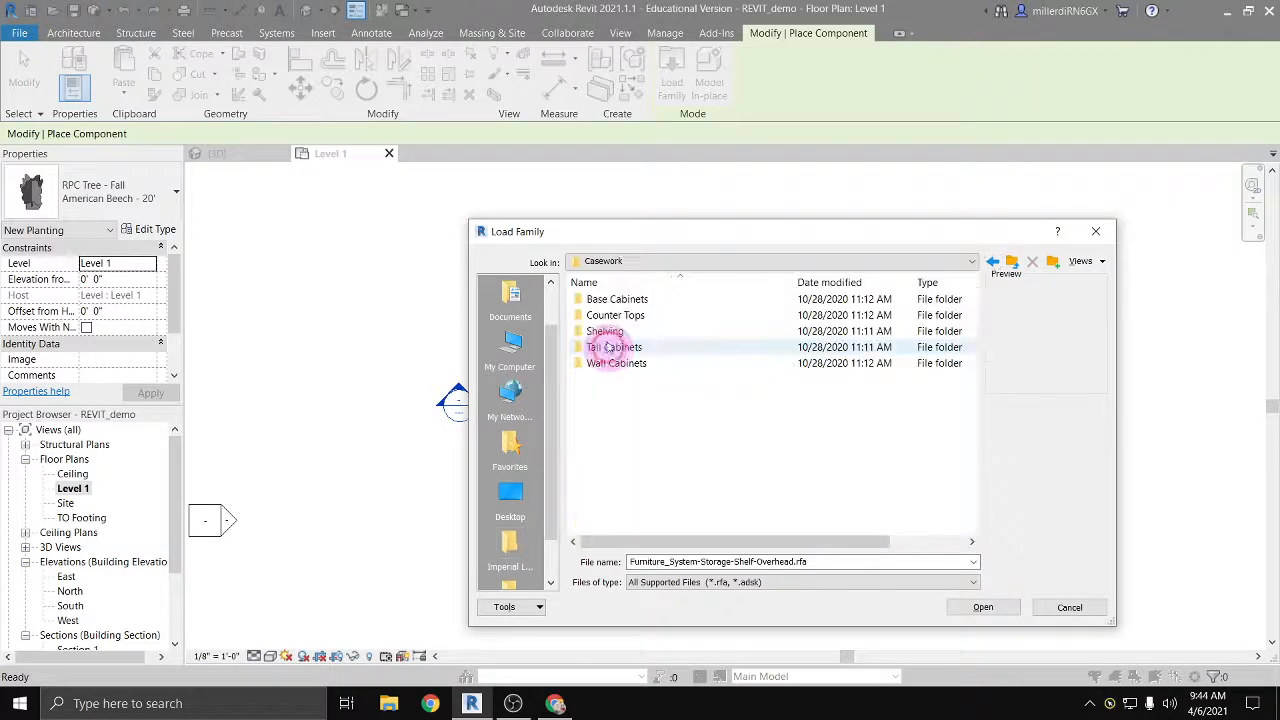
pyautogui.doubleClick(612, 300)
pyautogui.doubleClick(615, 300)
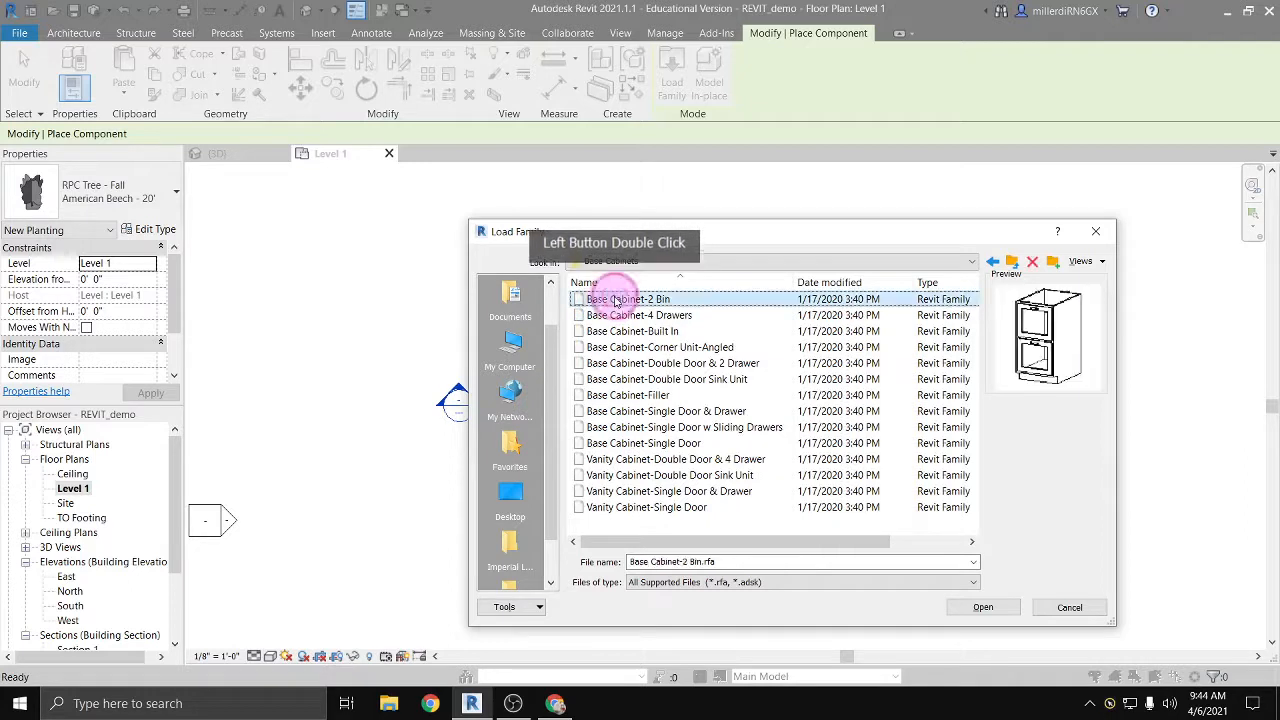
pyautogui.press('Down')
pyautogui.press('Down')
pyautogui.press('Down')
pyautogui.press('Down')
pyautogui.press('Down')
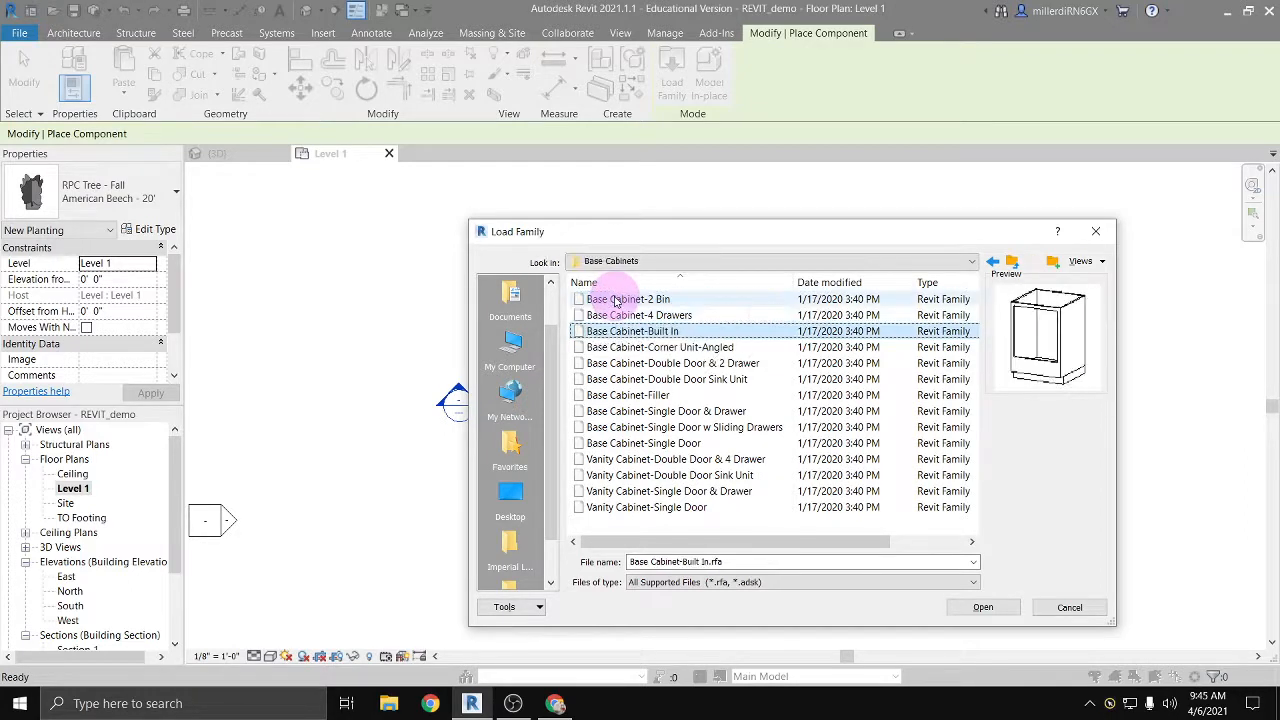
pyautogui.press('Down')
pyautogui.press('Down')
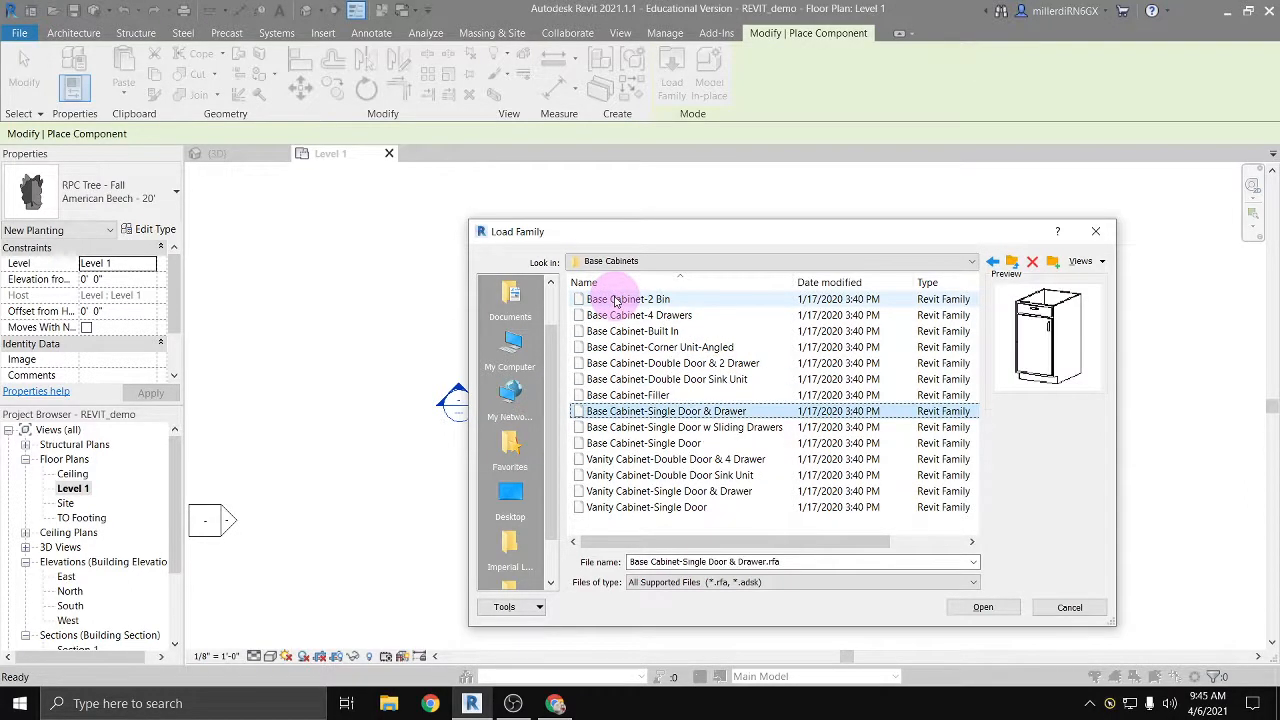
pyautogui.press('Down')
pyautogui.press('Down')
pyautogui.press('Down')
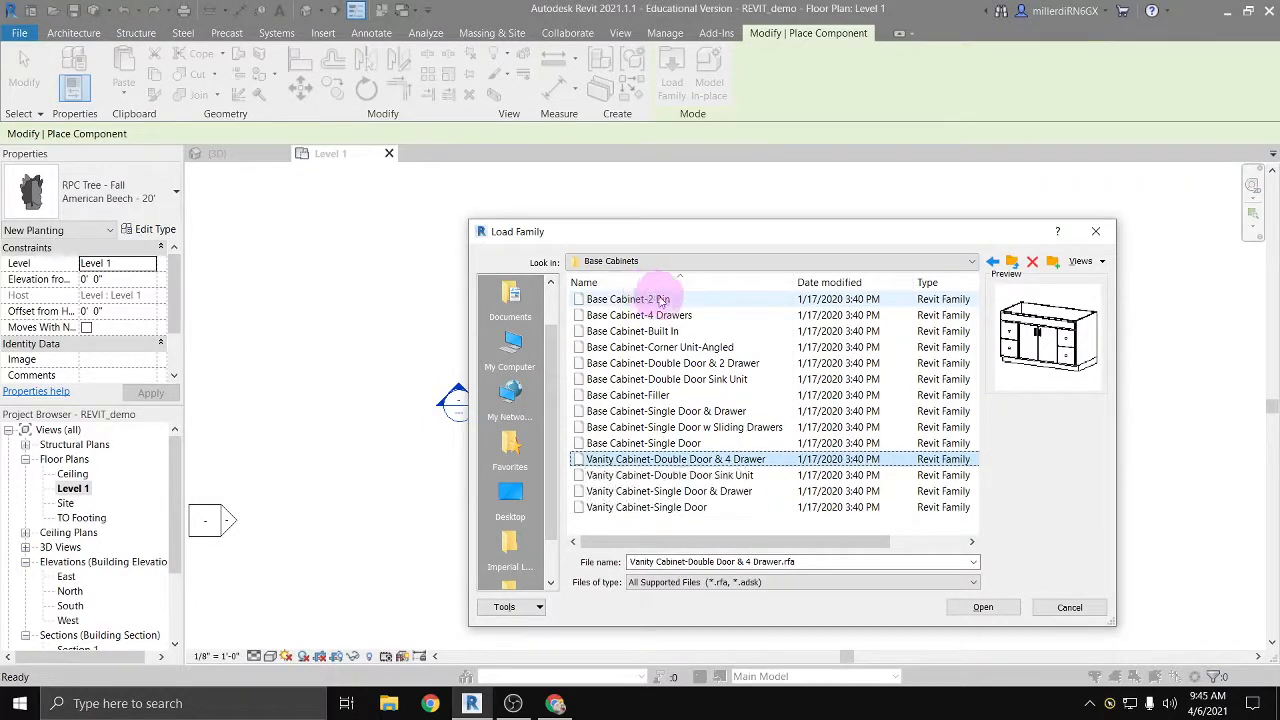
# Step: Preview the base cabinet and vanity cabinet families in the Base Cabinets folder again, including 4 Drawers, Double Door Sink Unit and Built In
pyautogui.click(652, 299)
pyautogui.click(658, 316)
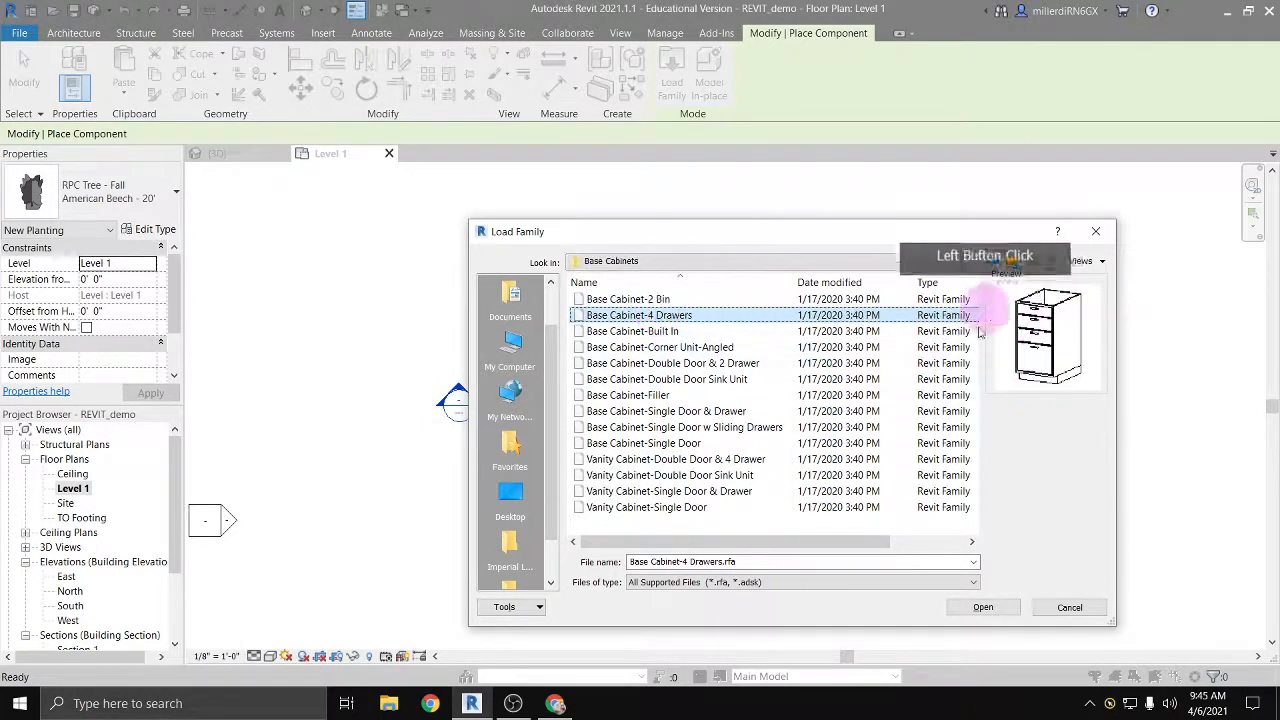
pyautogui.click(662, 491)
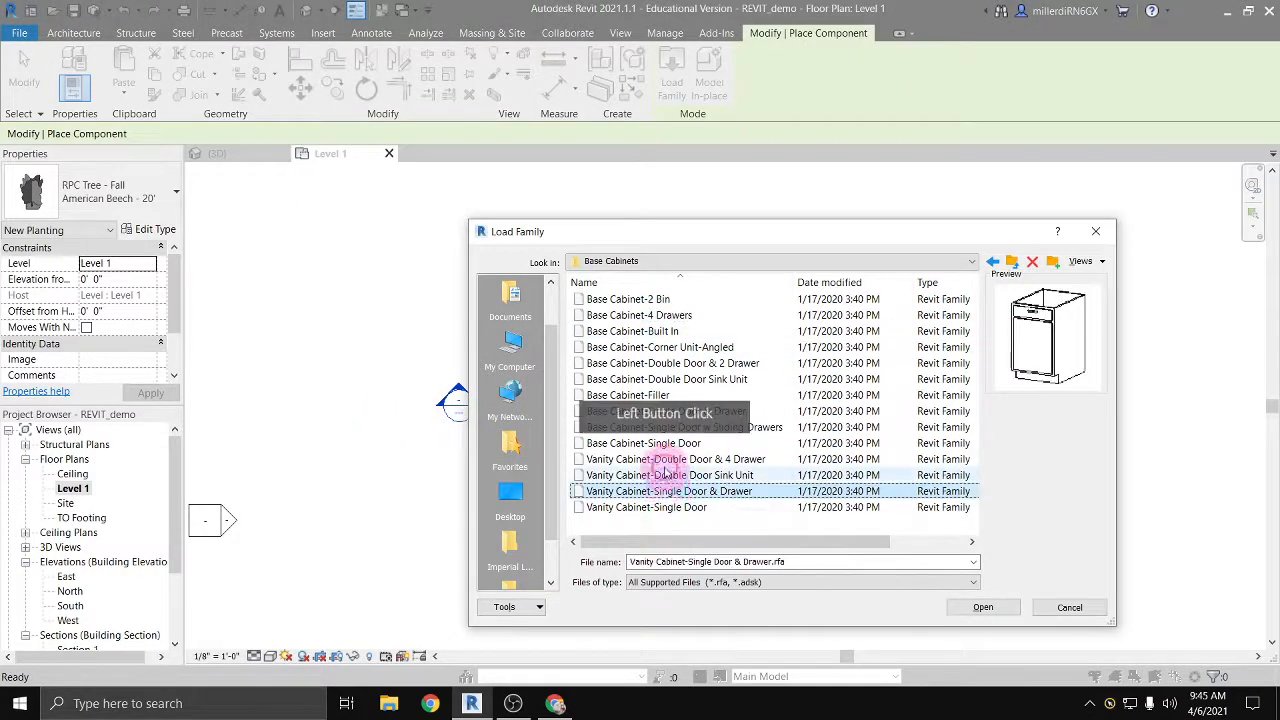
pyautogui.click(662, 475)
pyautogui.click(658, 427)
pyautogui.click(658, 411)
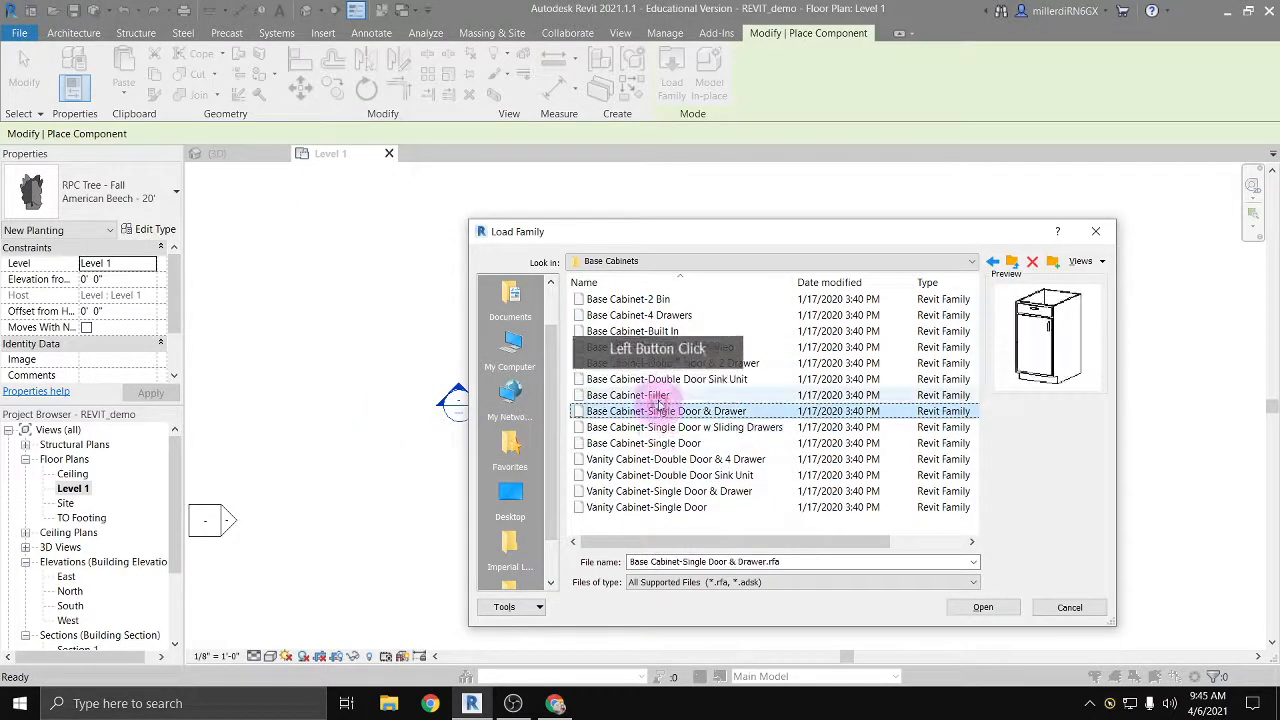
pyautogui.click(657, 395)
pyautogui.click(657, 379)
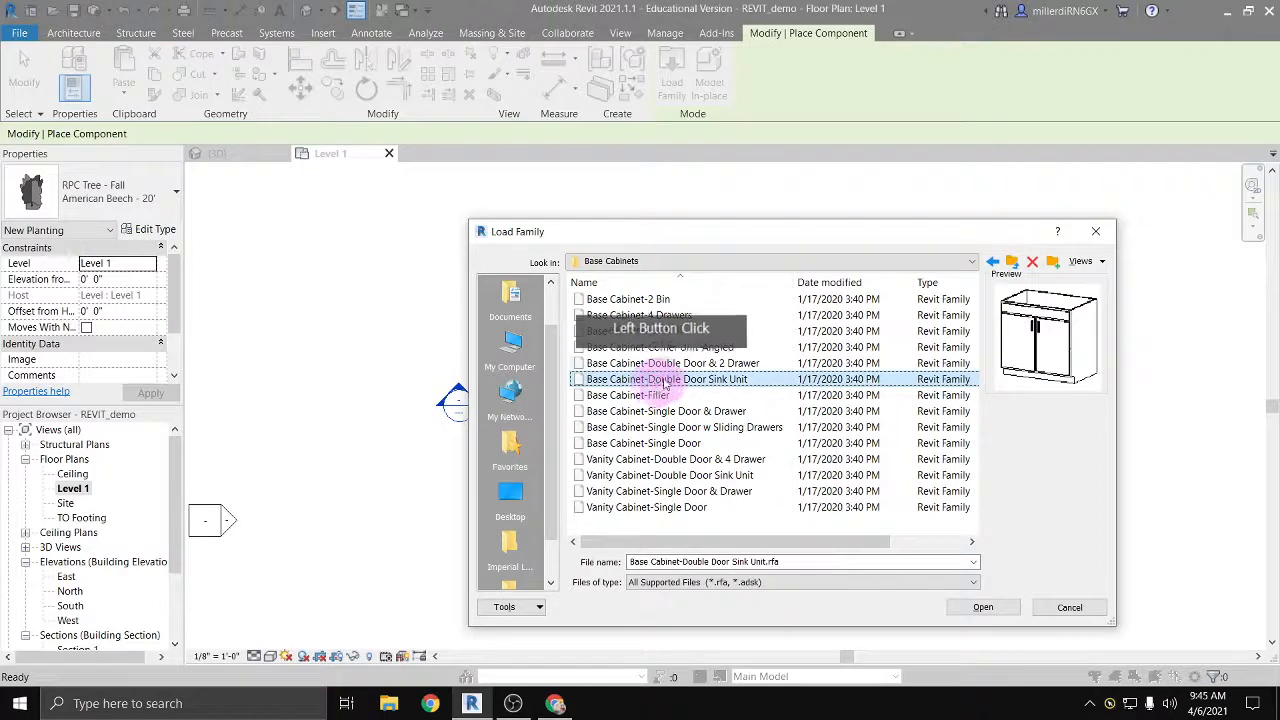
pyautogui.click(660, 364)
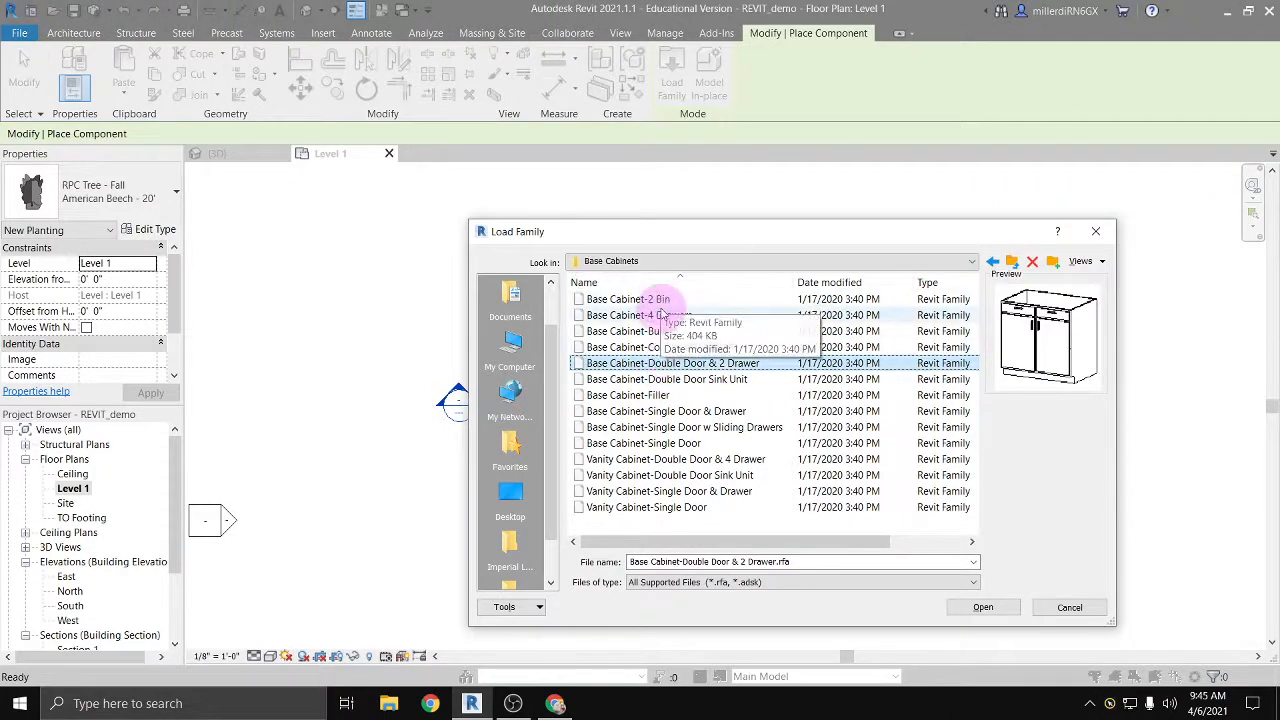
pyautogui.click(651, 331)
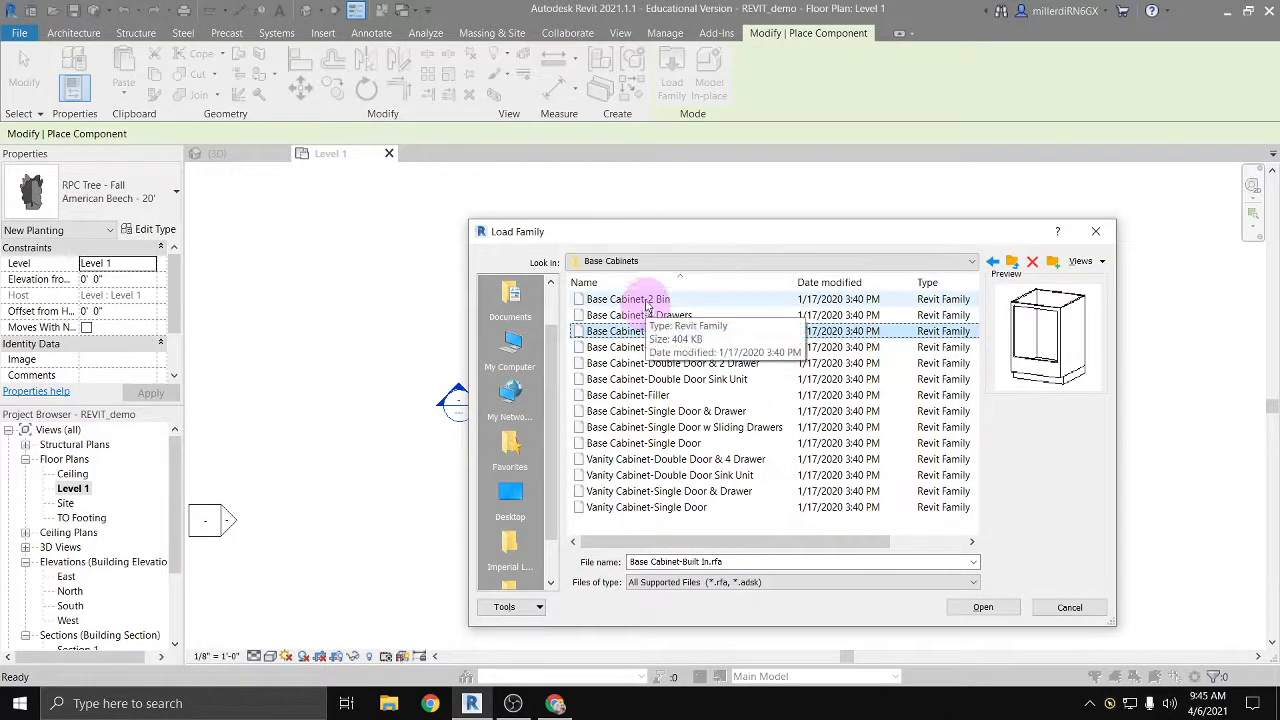
# Step: Load the Base Cabinet-2 Bin family and place three 18" cabinets side by side along the north wall of the east room, rotated to back onto it
pyautogui.click(646, 302)
pyautogui.click(985, 608)
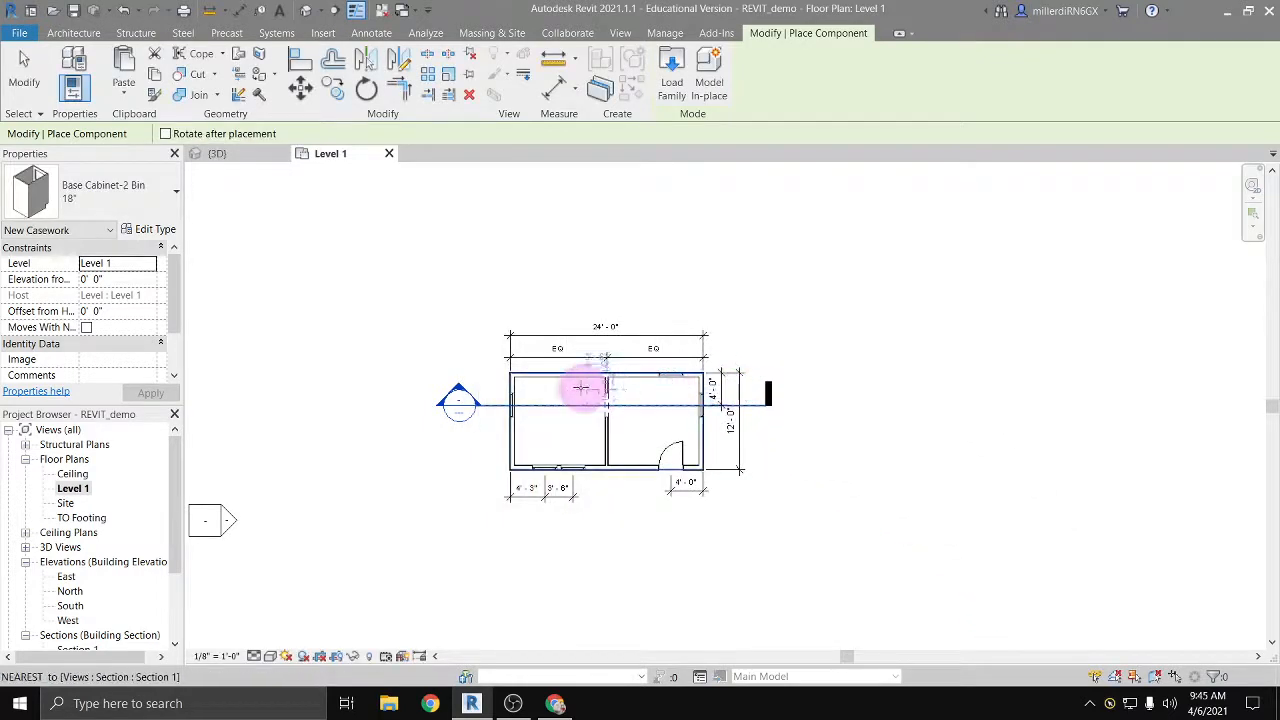
pyautogui.scroll(8, 582, 388)
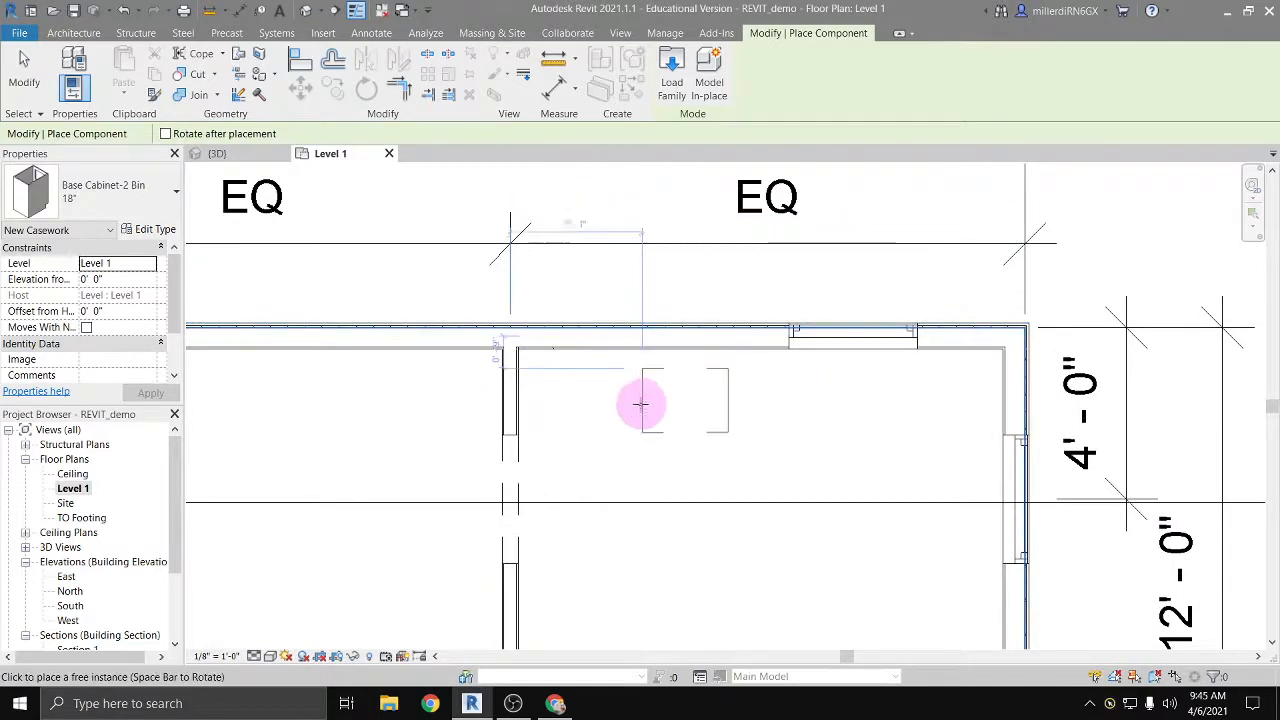
pyautogui.press('space')
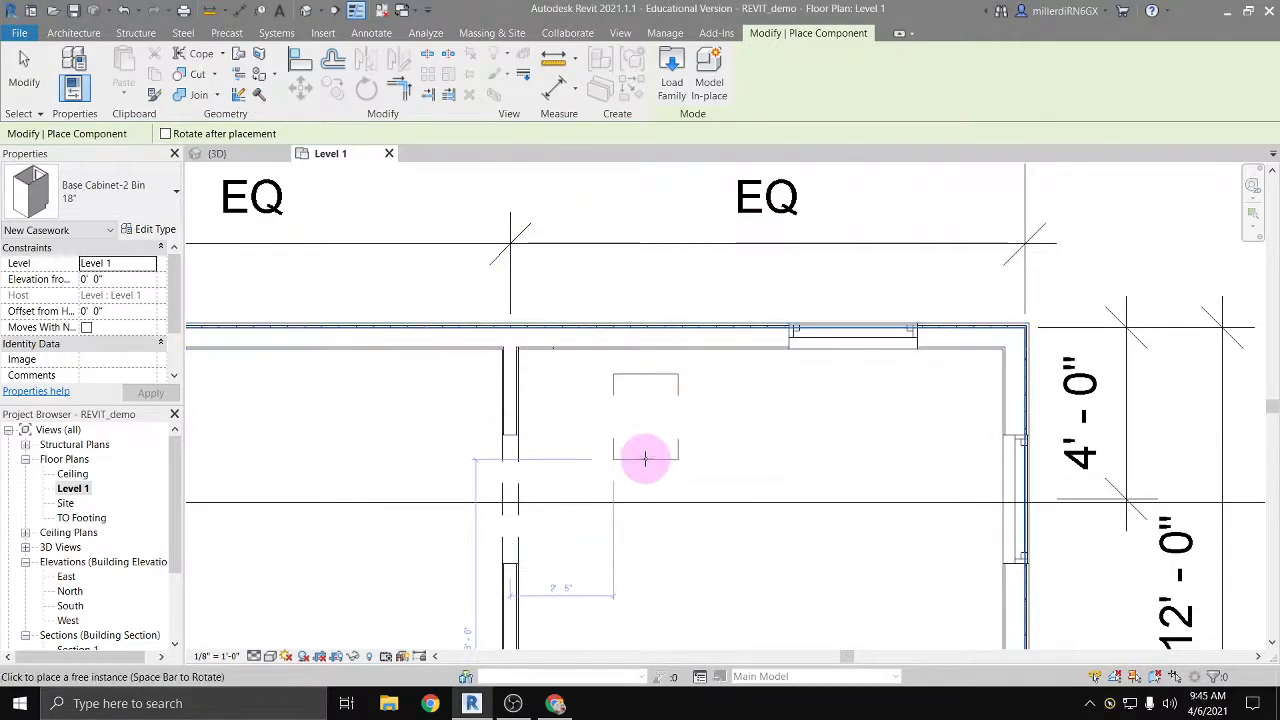
pyautogui.press('space')
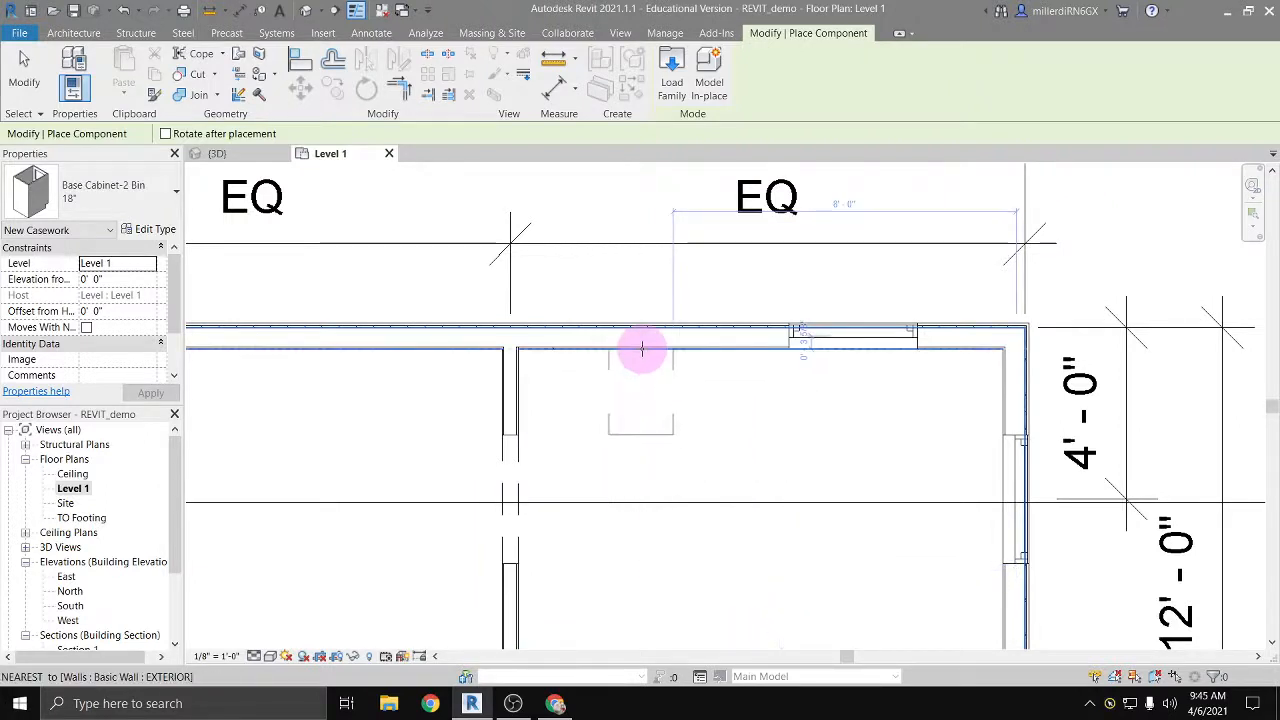
pyautogui.press('space')
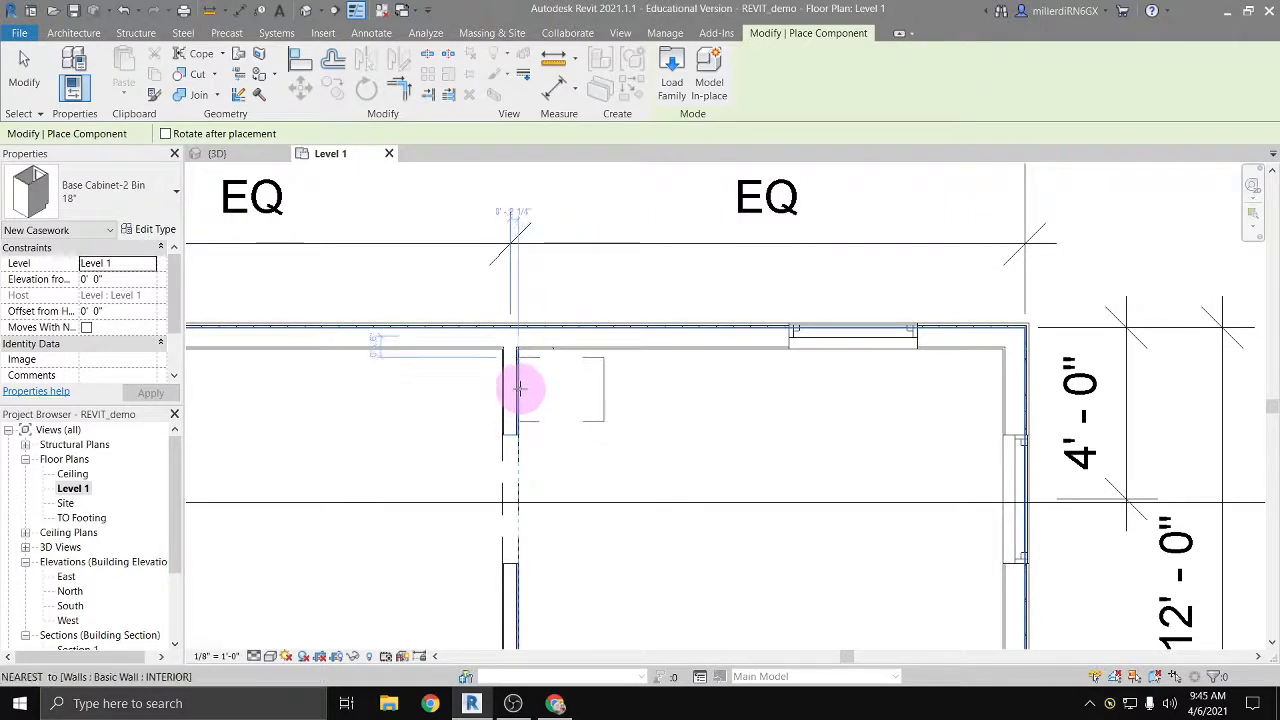
pyautogui.click(583, 437)
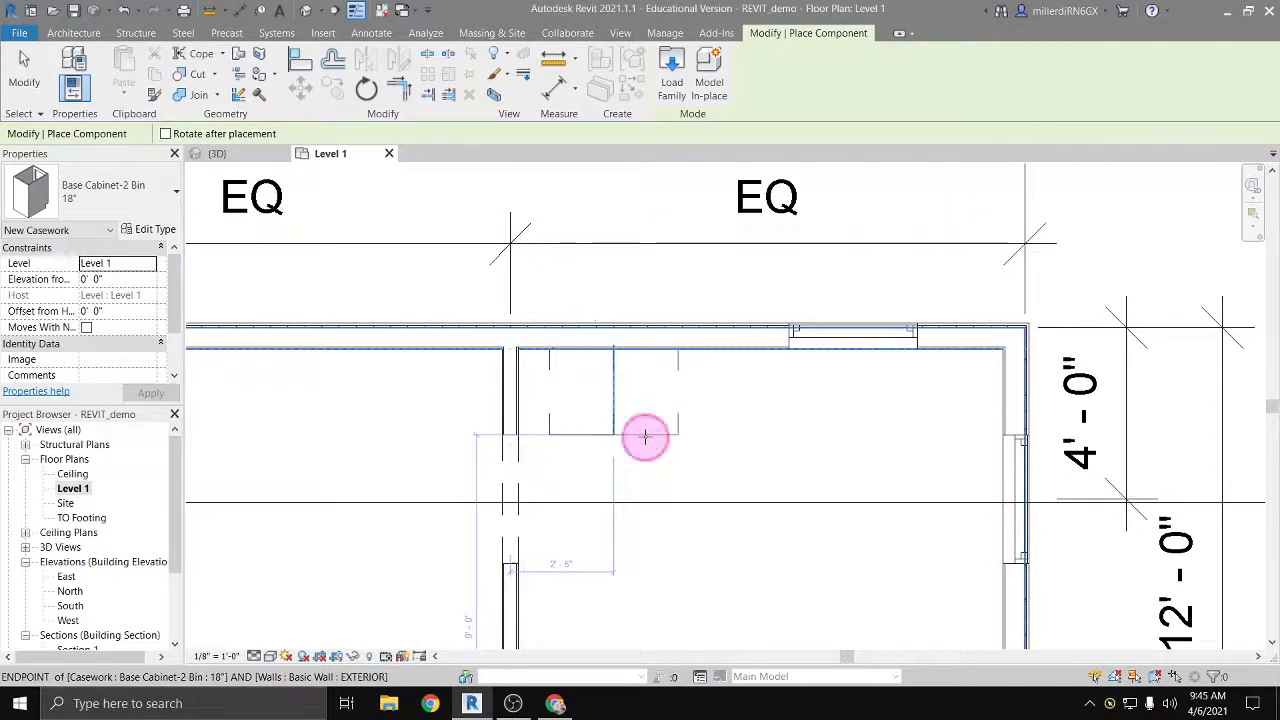
pyautogui.click(645, 437)
pyautogui.click(710, 434)
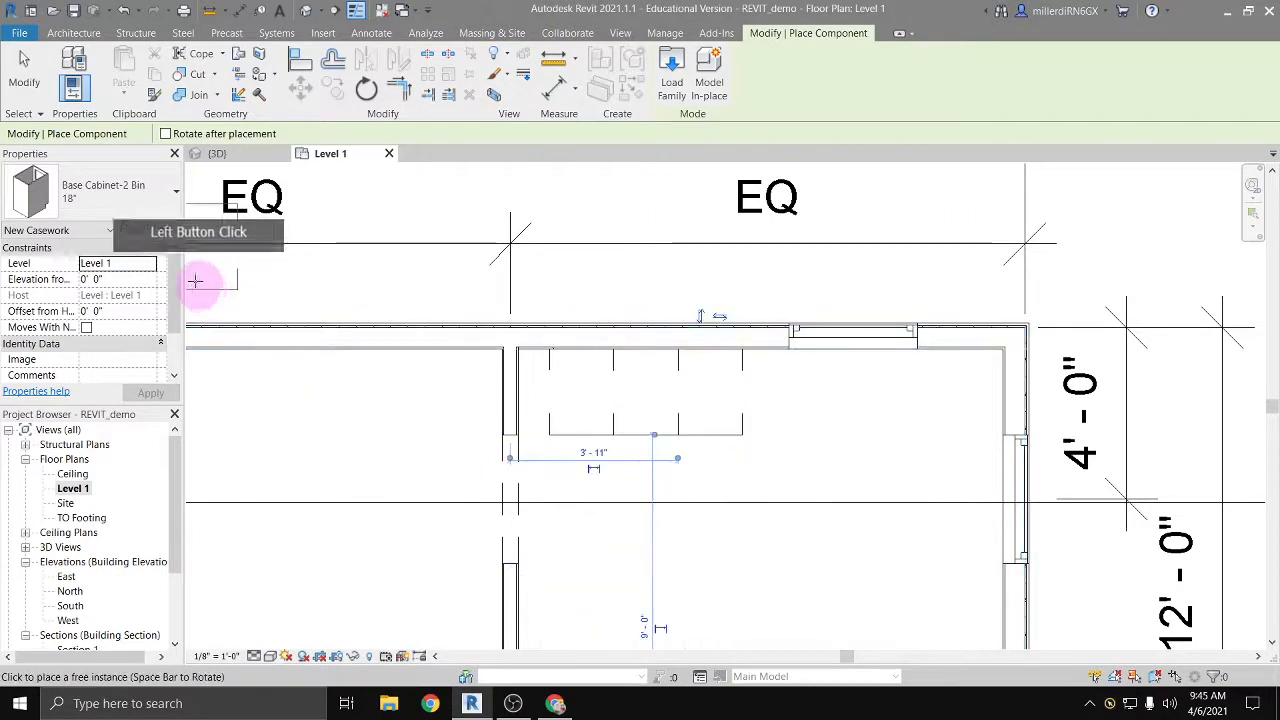
# Step: Duplicate the 15" Base Cabinet-2 Bin type as 36" with a width of 3' 0", and place one at the east end of the cabinet row
pyautogui.click(148, 195)
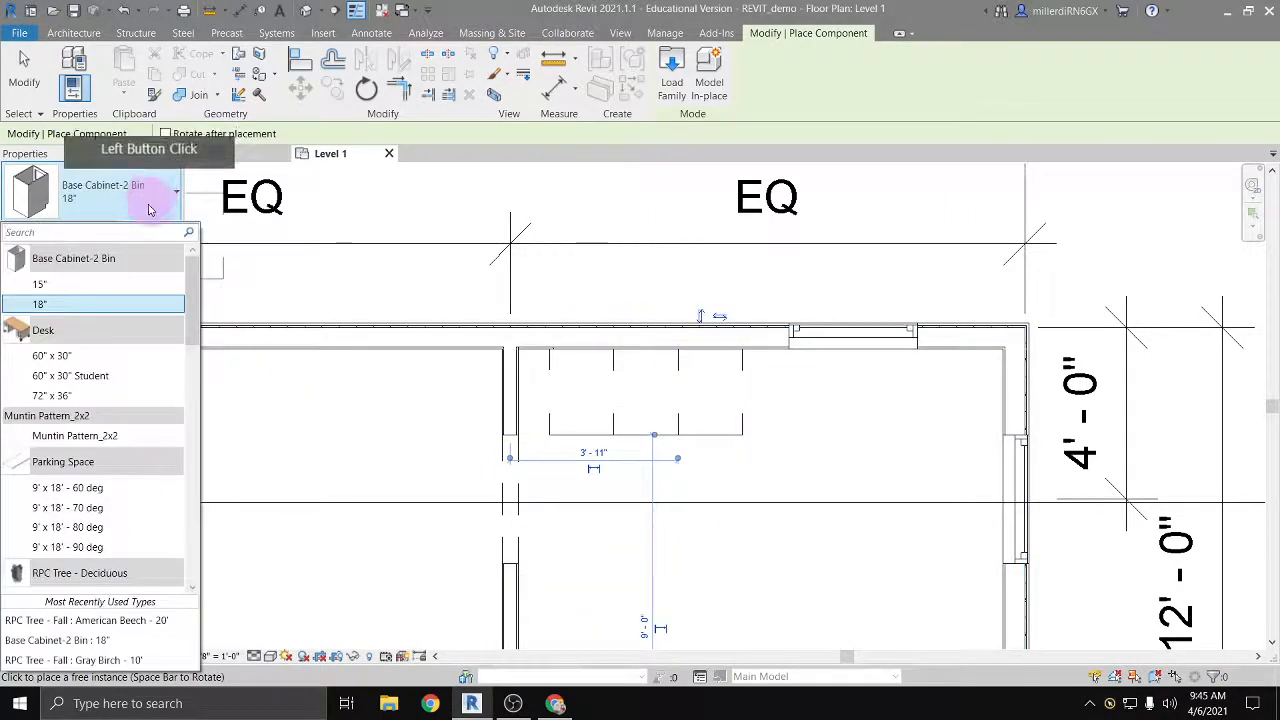
pyautogui.click(128, 288)
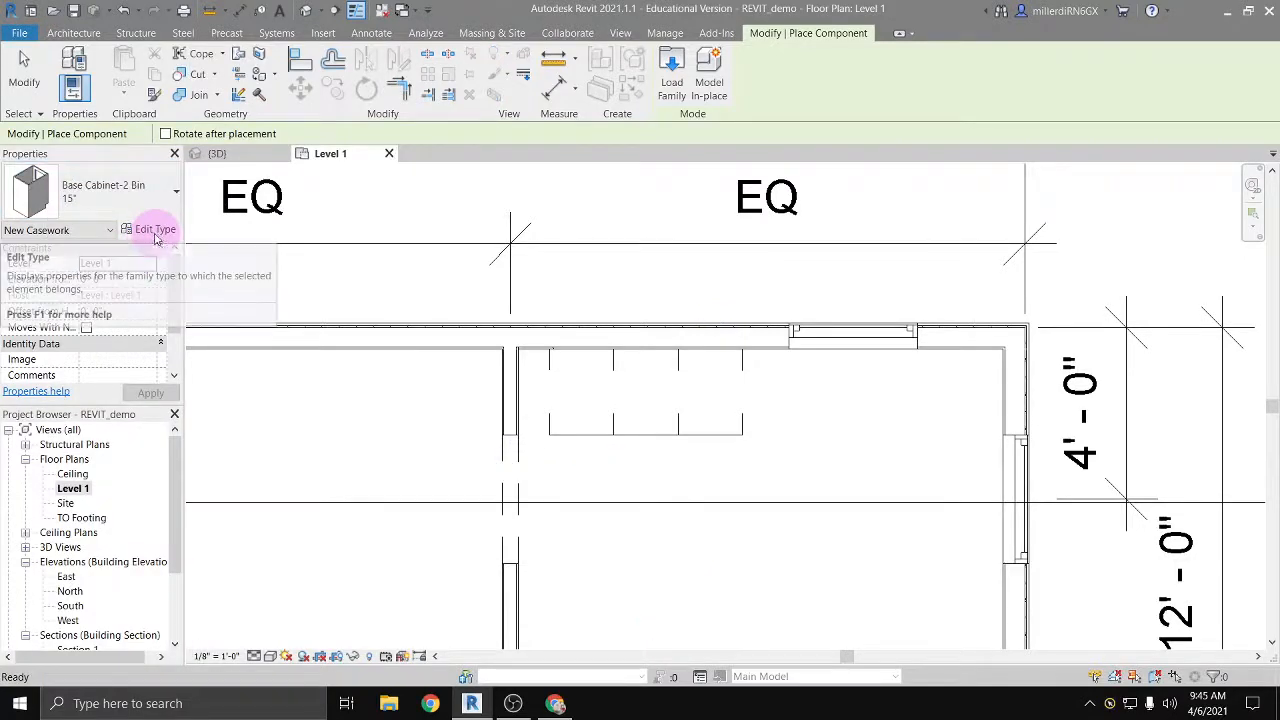
pyautogui.click(149, 232)
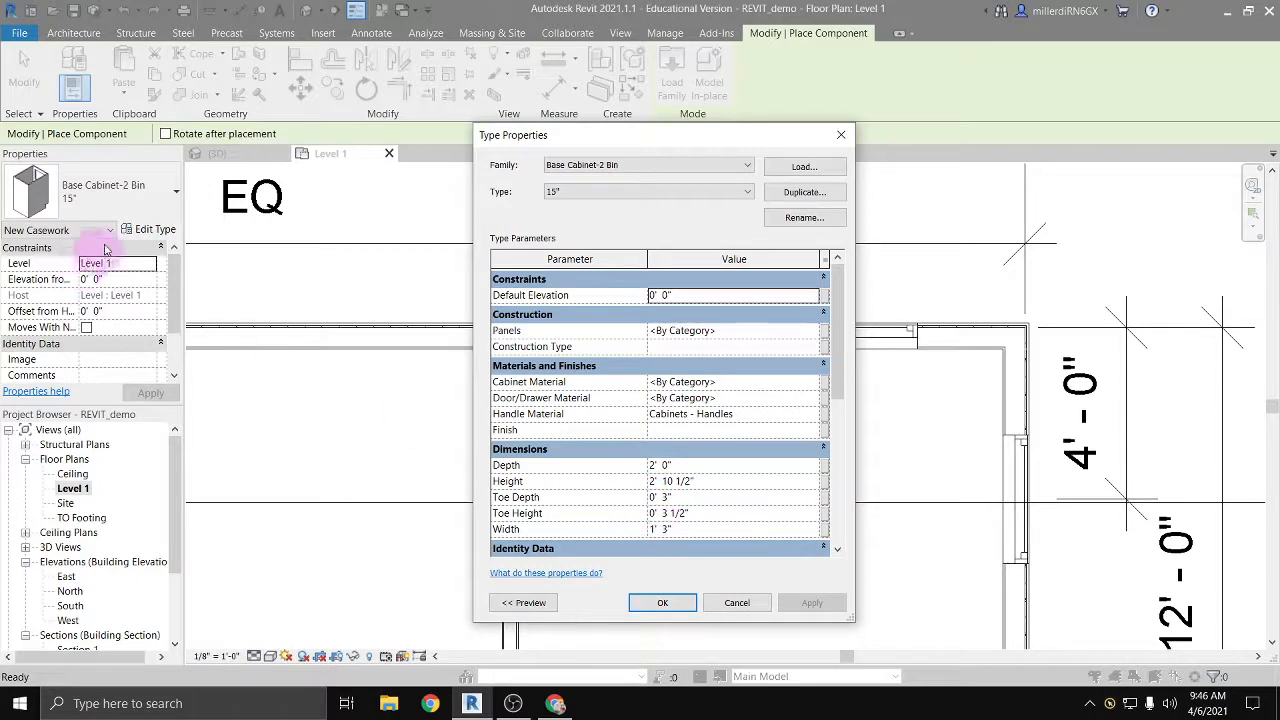
pyautogui.click(814, 198)
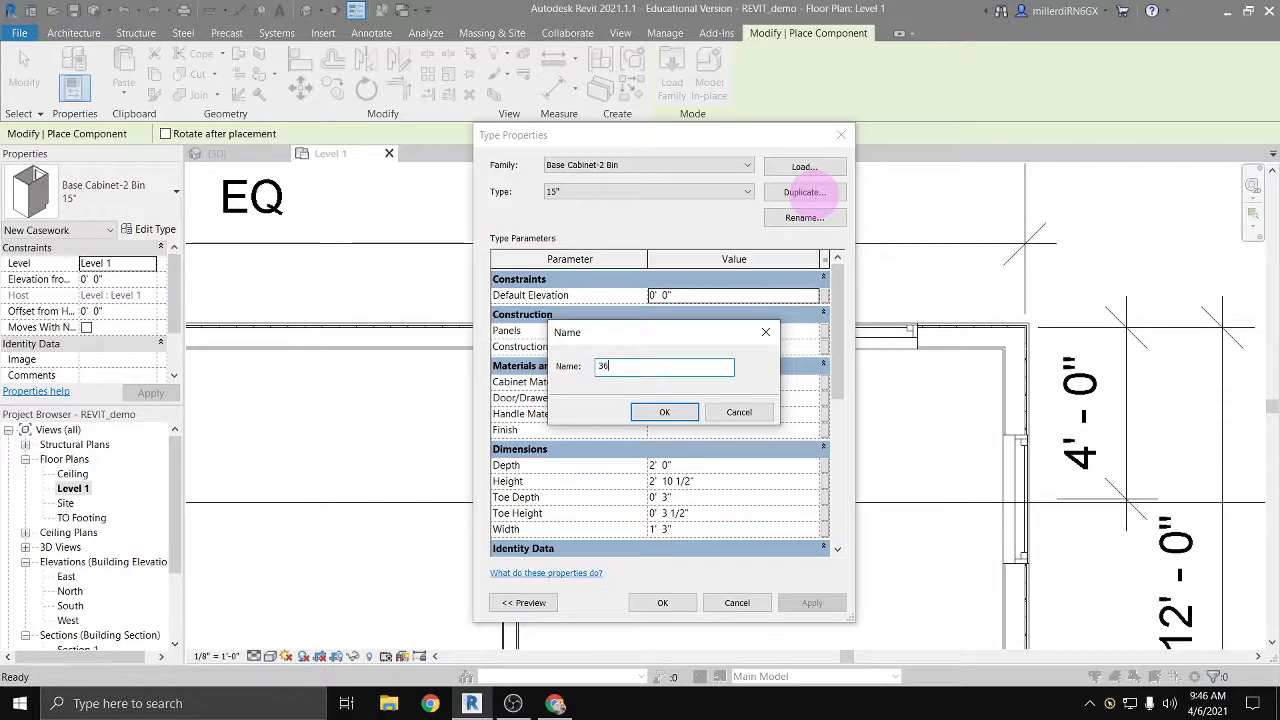
pyautogui.click(668, 412)
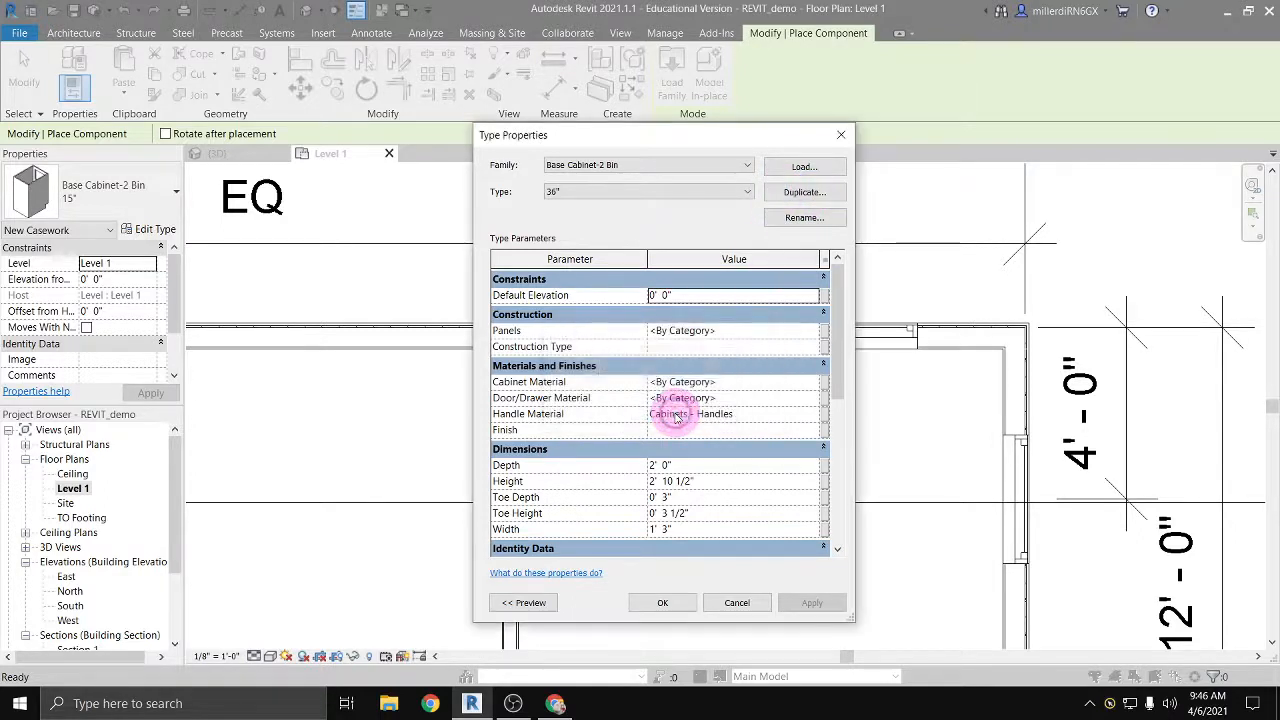
pyautogui.click(668, 530)
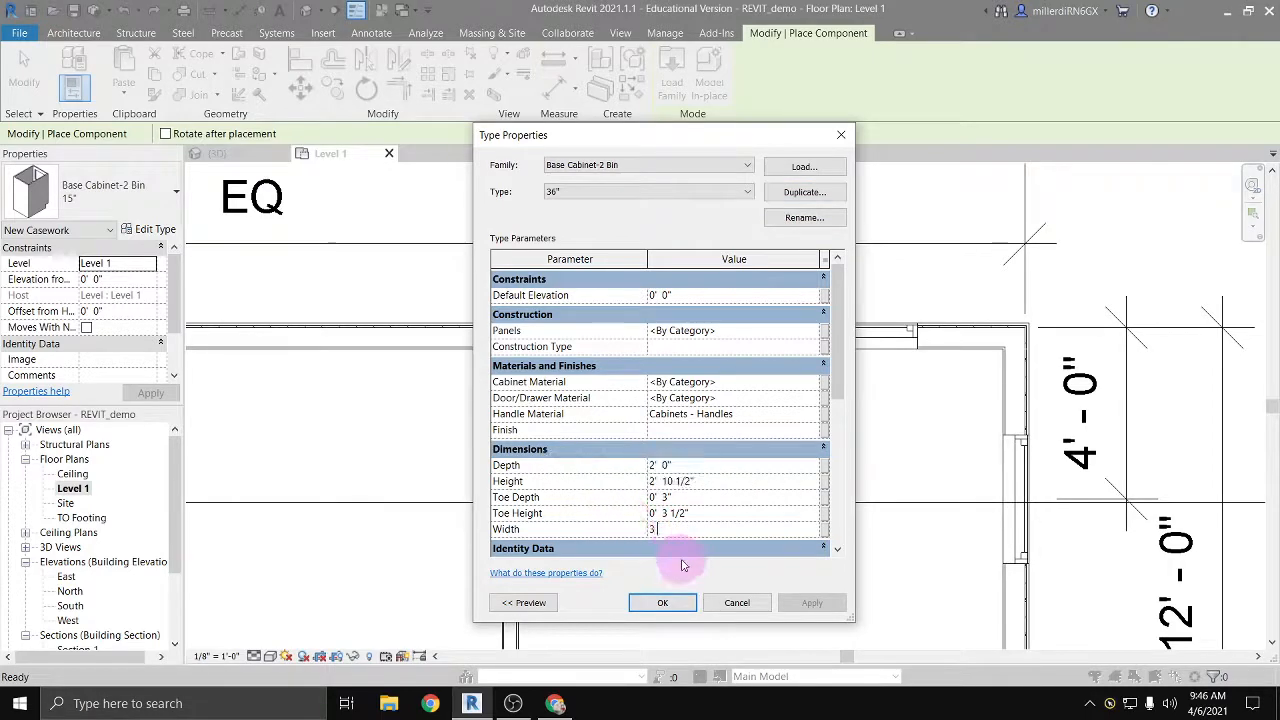
pyautogui.click(718, 518)
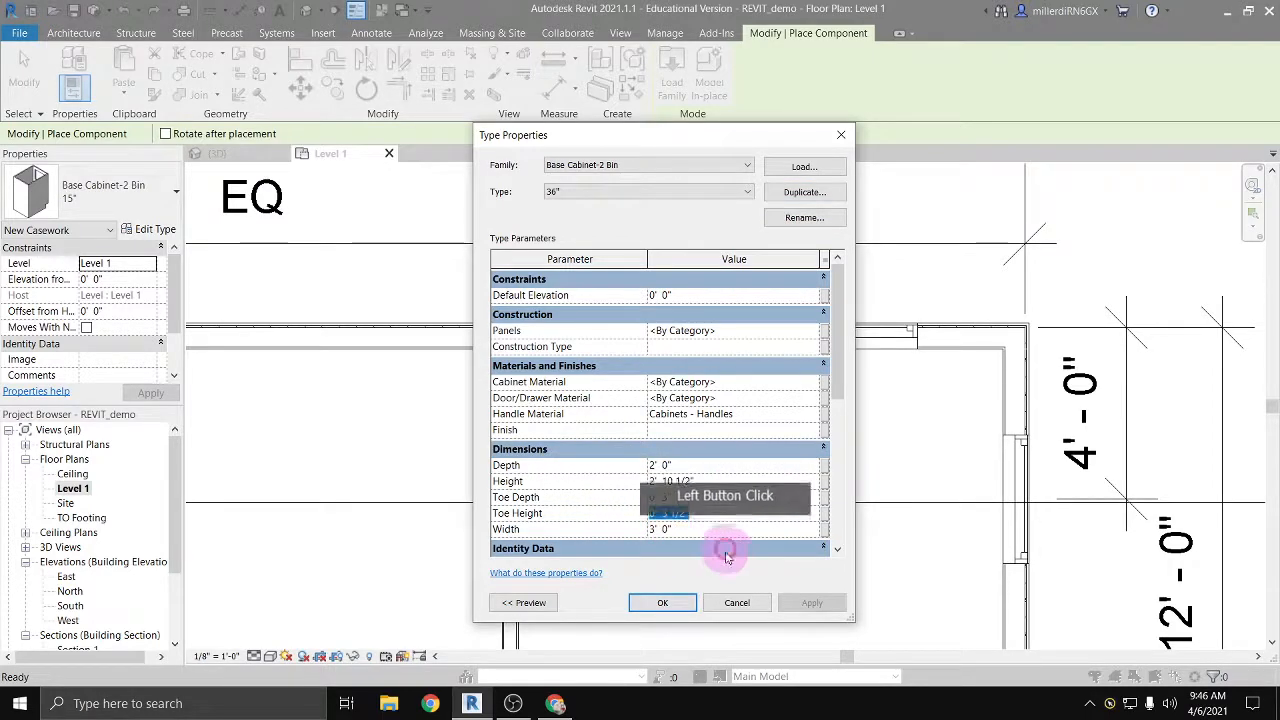
pyautogui.click(677, 603)
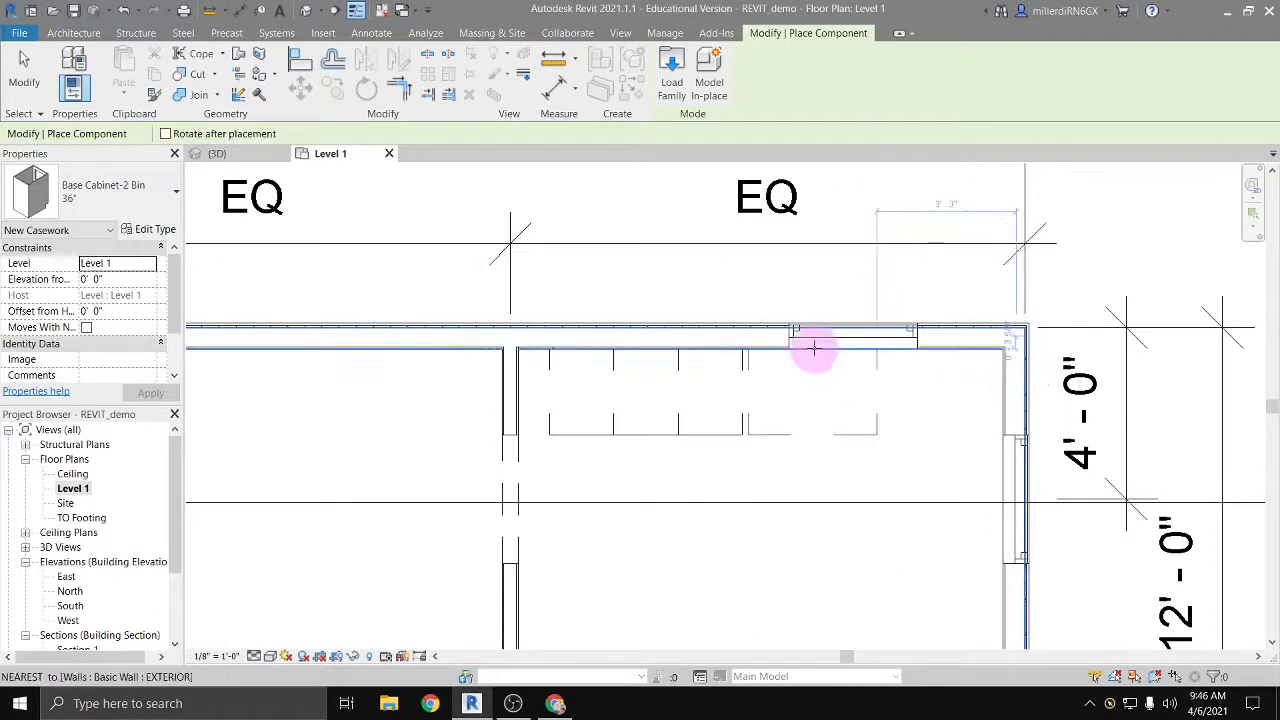
pyautogui.click(809, 347)
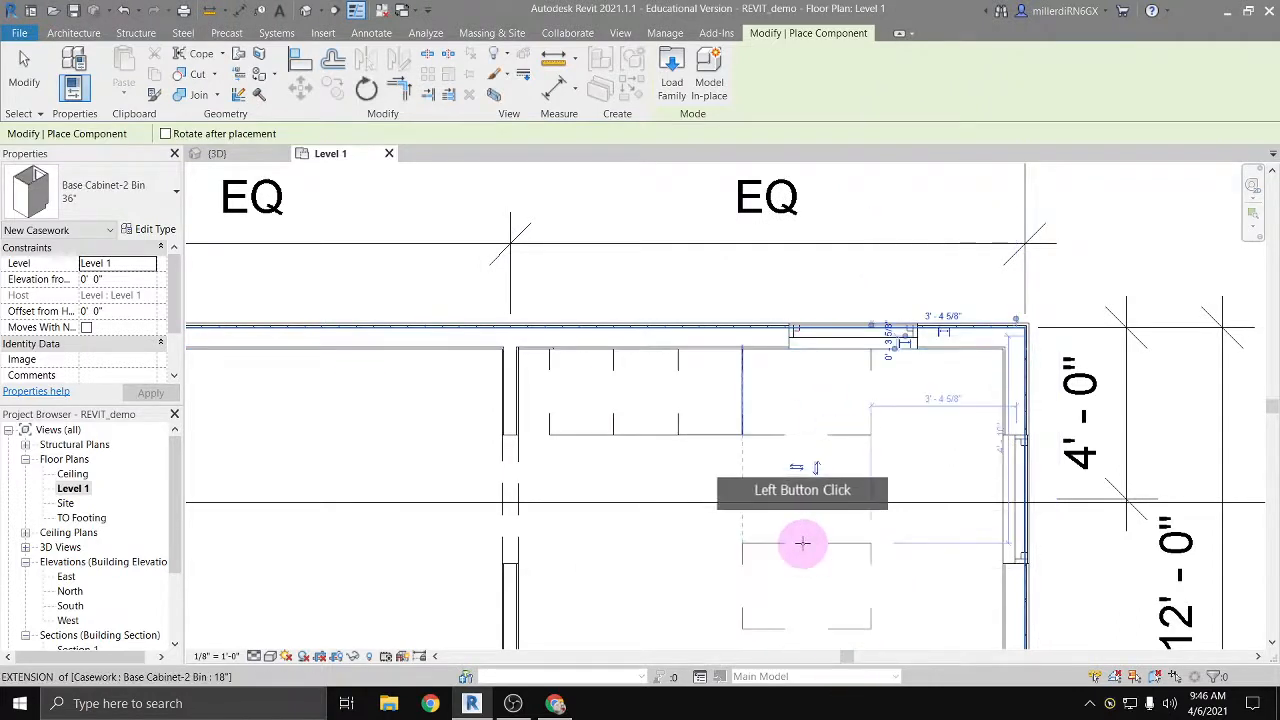
# Step: Open the default 3D view and end component placement without adding another cabinet
pyautogui.click(306, 62)
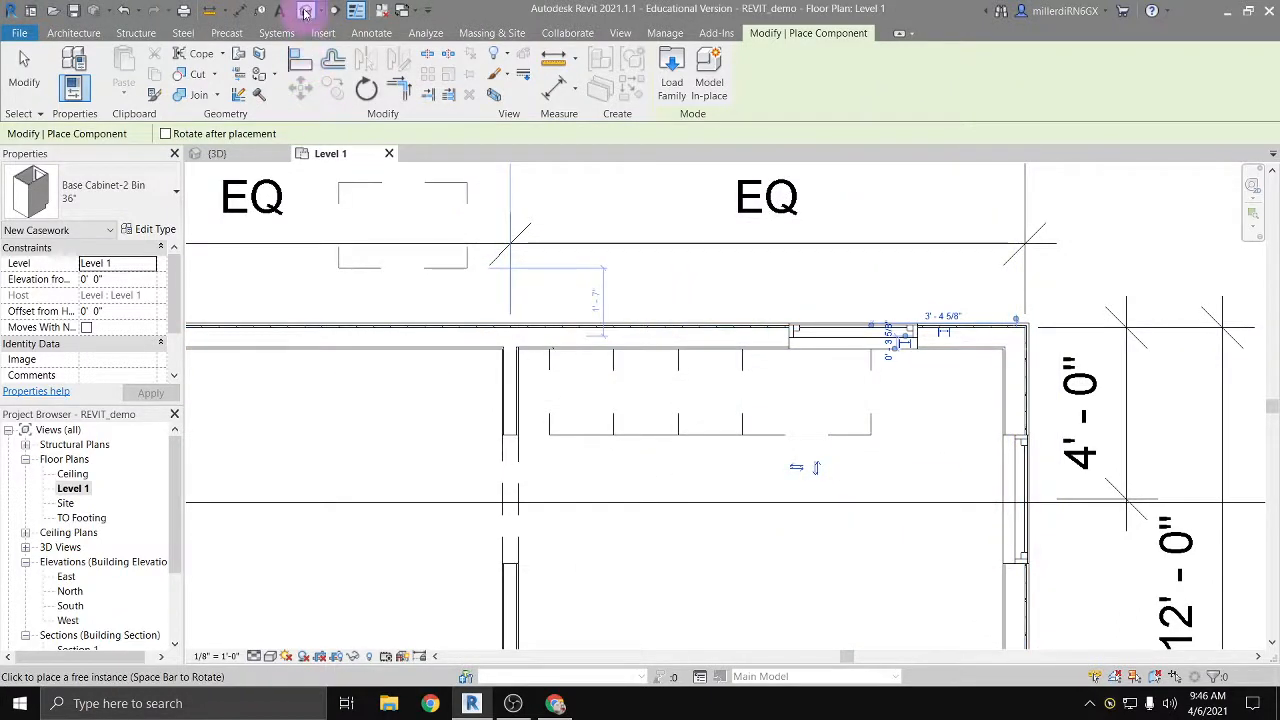
pyautogui.click(306, 12)
pyautogui.scroll(3, 908, 522)
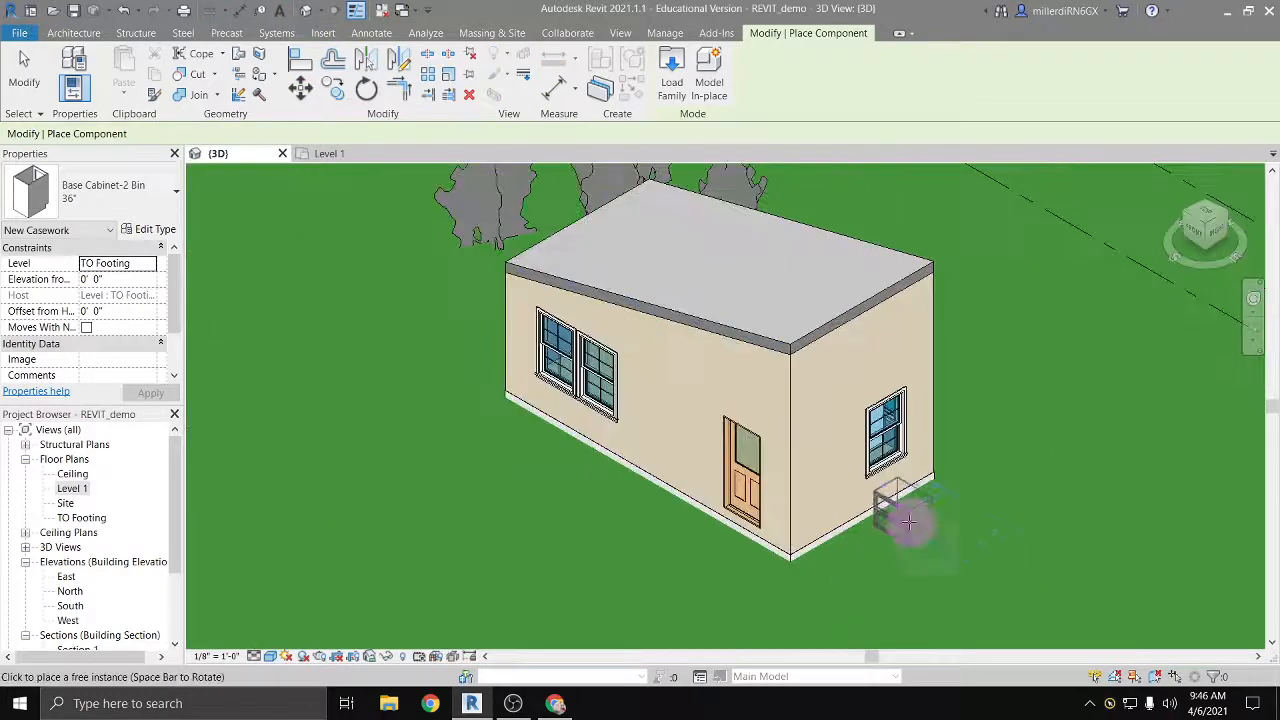
pyautogui.scroll(4, 908, 522)
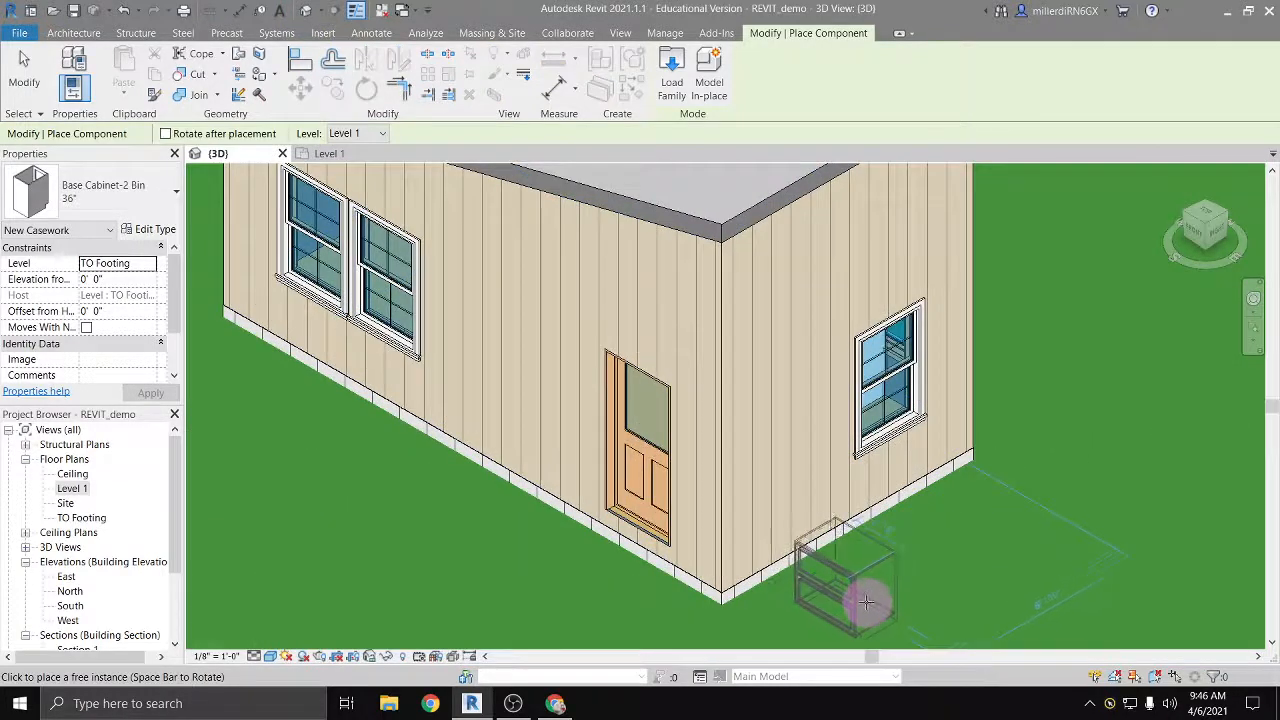
pyautogui.press('Escape')
pyautogui.press('Escape')
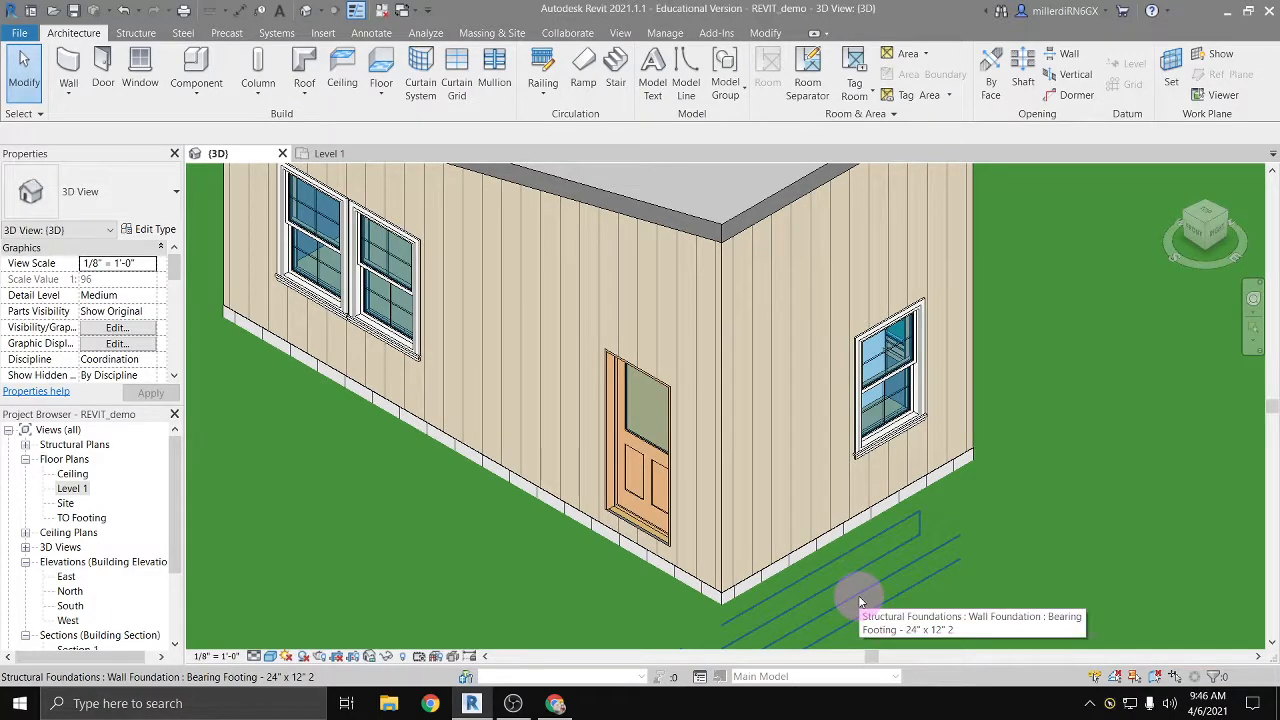
# Step: Try hiding the roof in the 3D view and undo the hiding
pyautogui.scroll(-5, 675, 320)
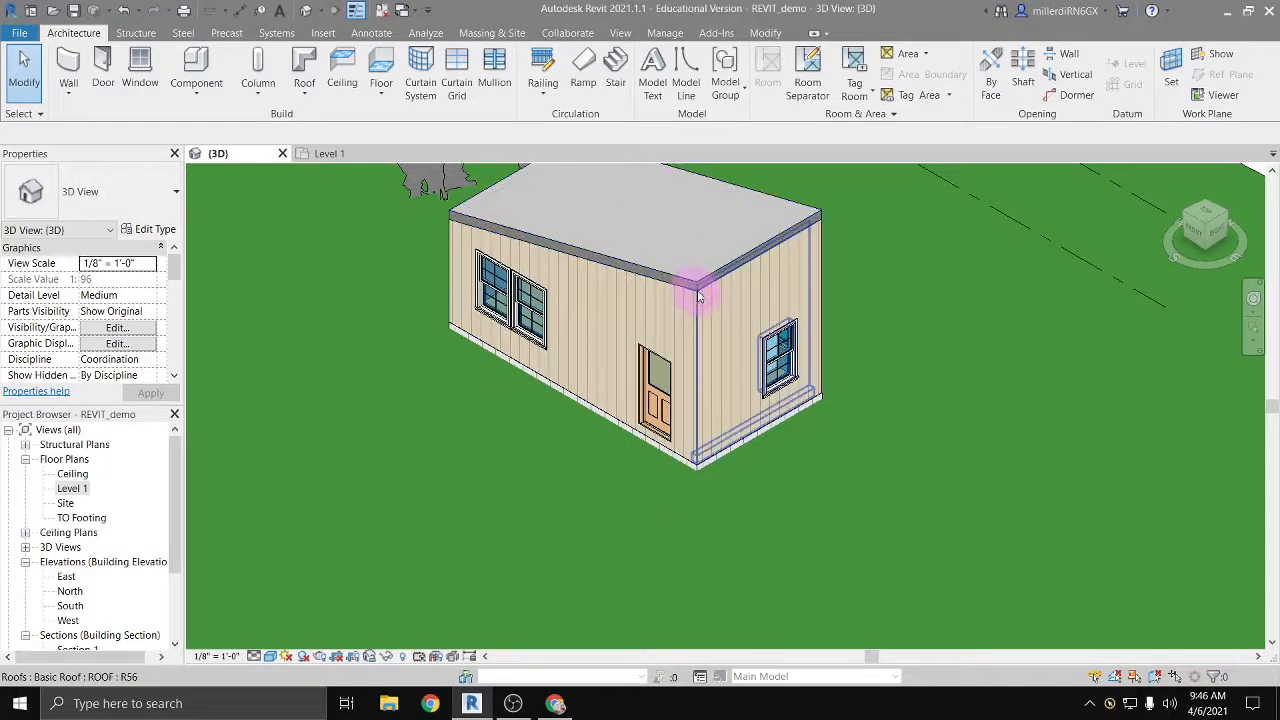
pyautogui.moveTo(686, 300); pyautogui.dragTo(670, 435, button='middle')
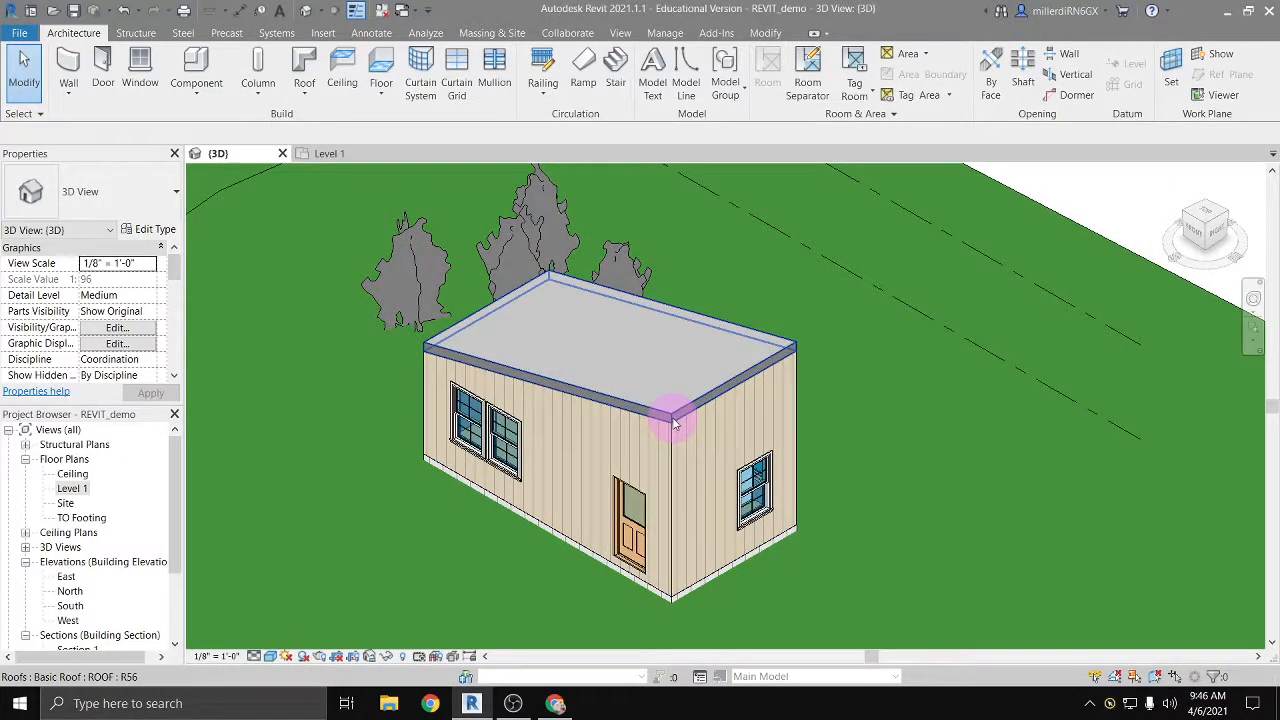
pyautogui.rightClick(675, 424)
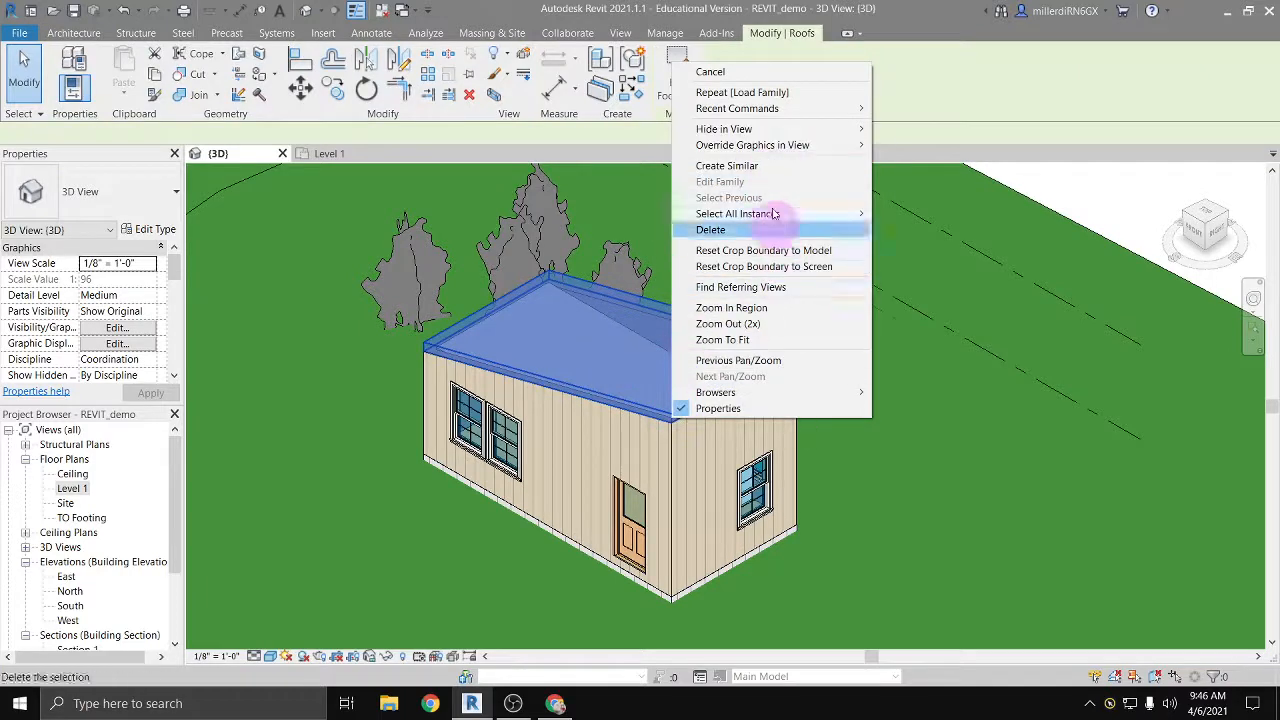
pyautogui.moveTo(770, 129)
pyautogui.click(912, 129)
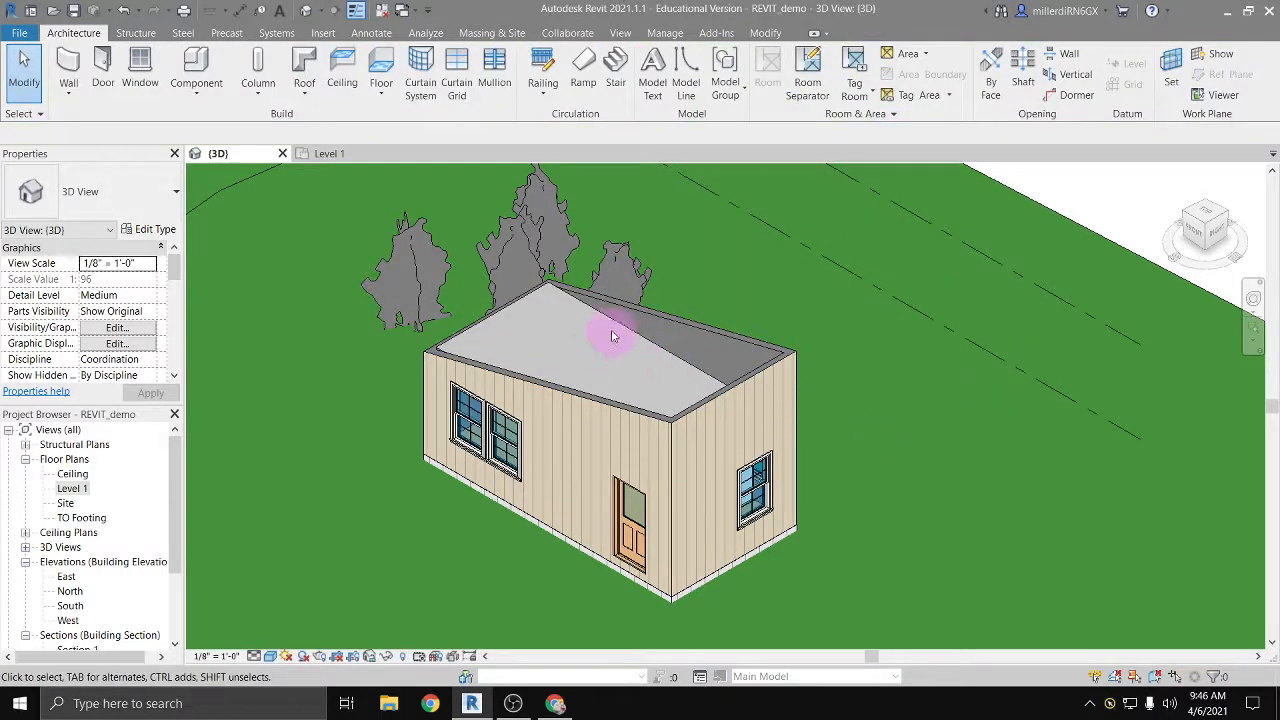
pyautogui.hotkey('ctrl', 'z')
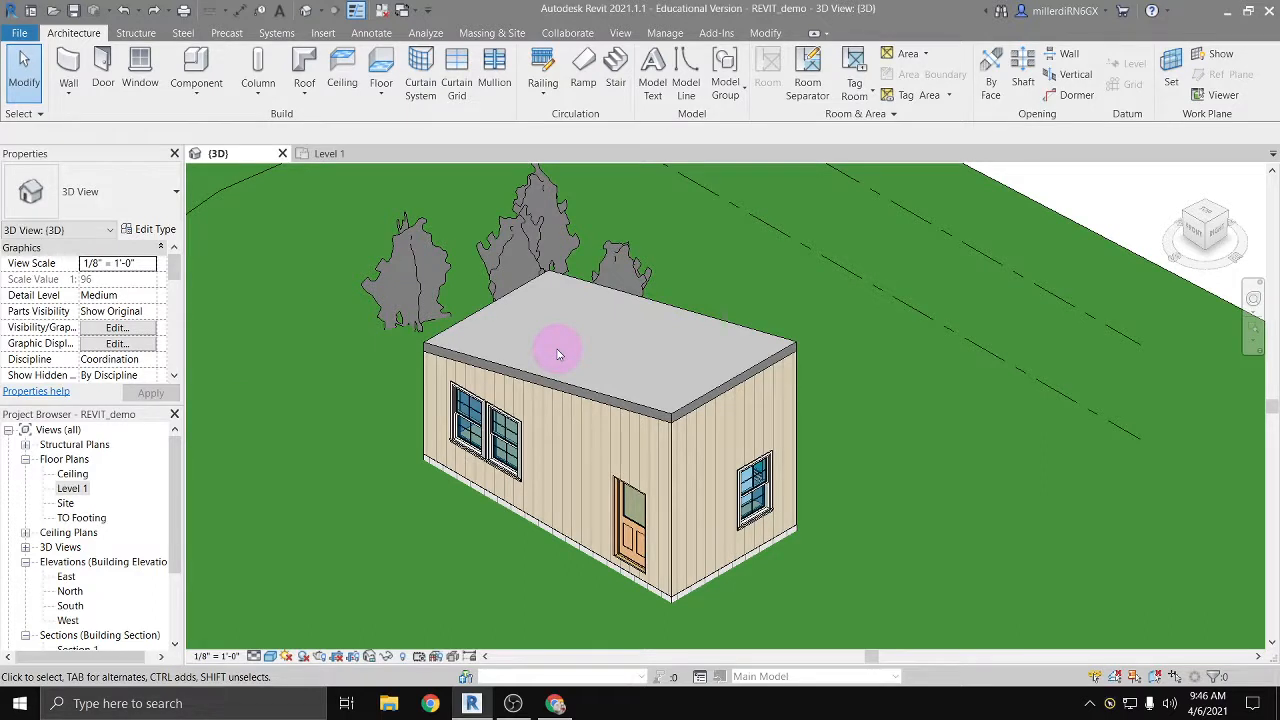
# Step: Enable the Section Box in the 3D view's extents properties
pyautogui.scroll(-2, 558, 353)
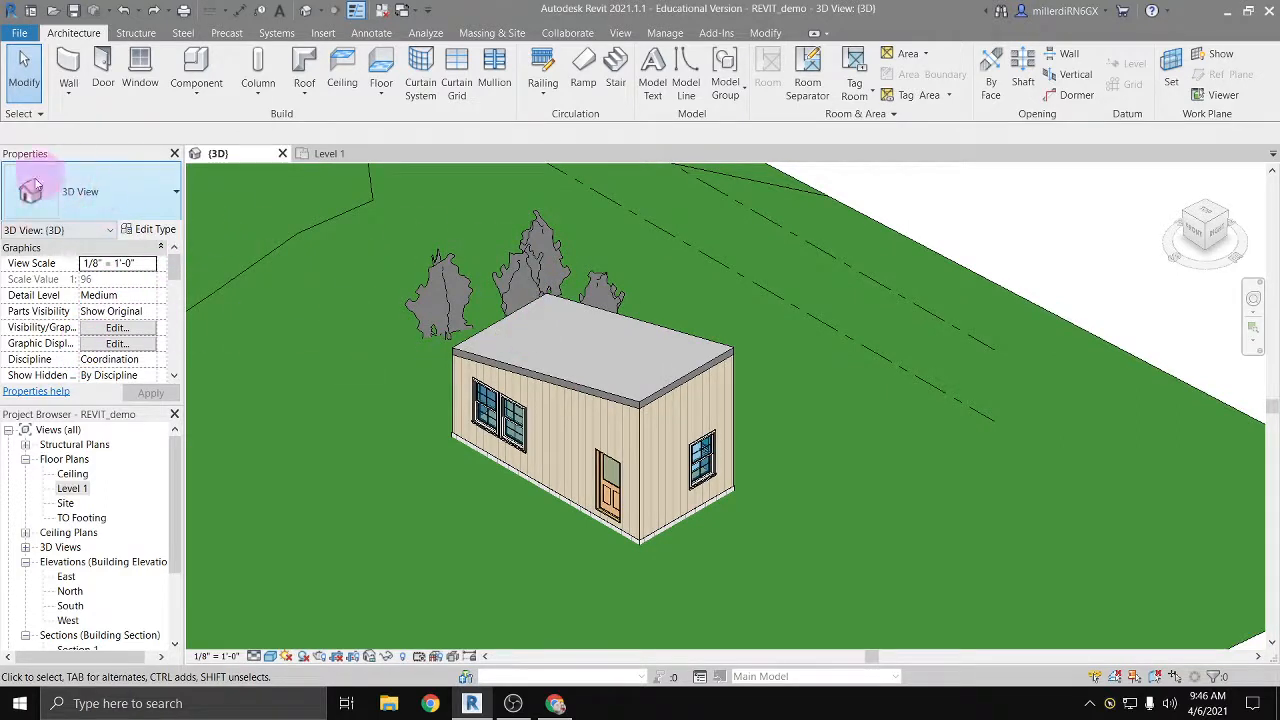
pyautogui.scroll(-5, 85, 309)
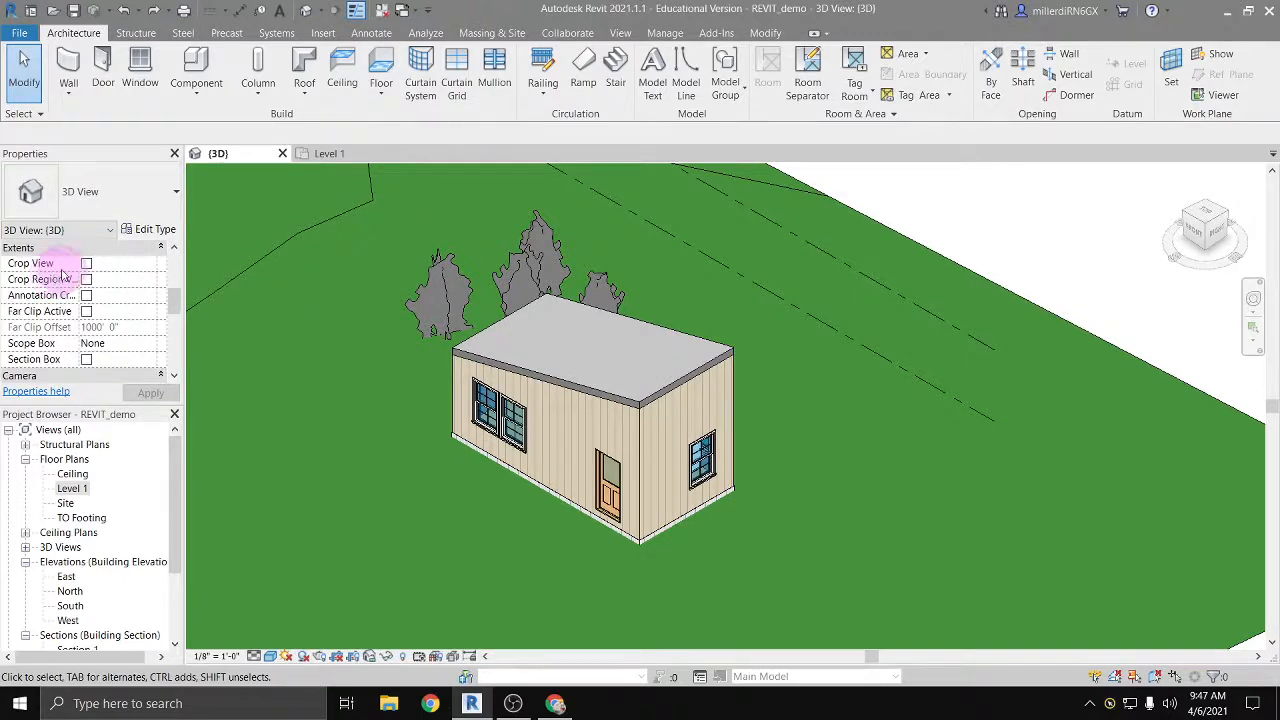
pyautogui.scroll(-1, 85, 330)
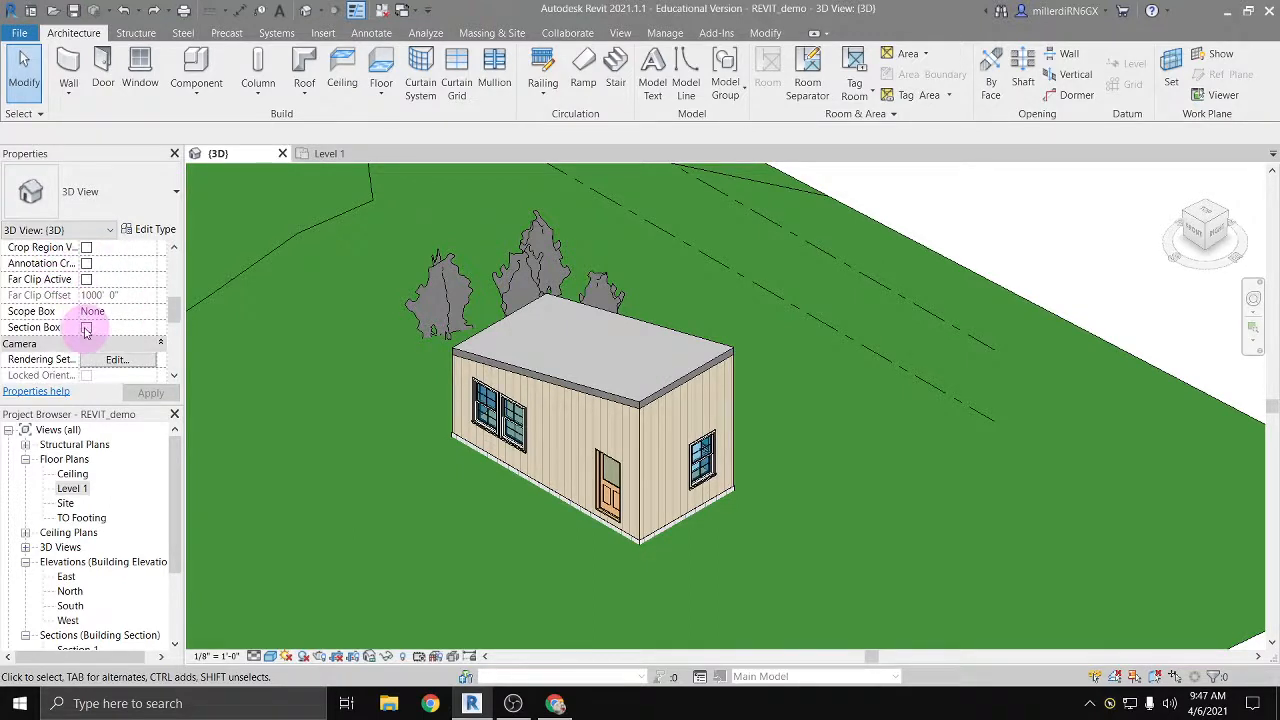
pyautogui.click(86, 329)
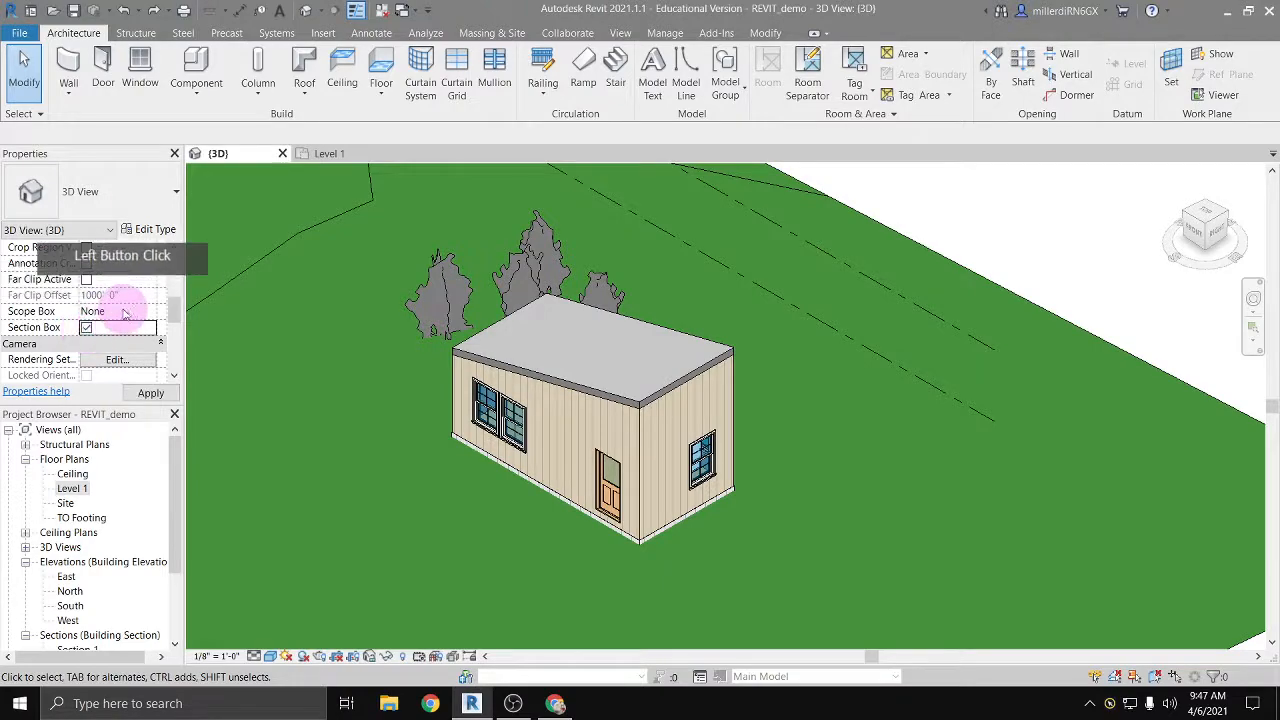
# Step: Apply the section box and pull its front face inward until it cuts through the building
pyautogui.click(440, 320)
pyautogui.scroll(-3, 440, 321)
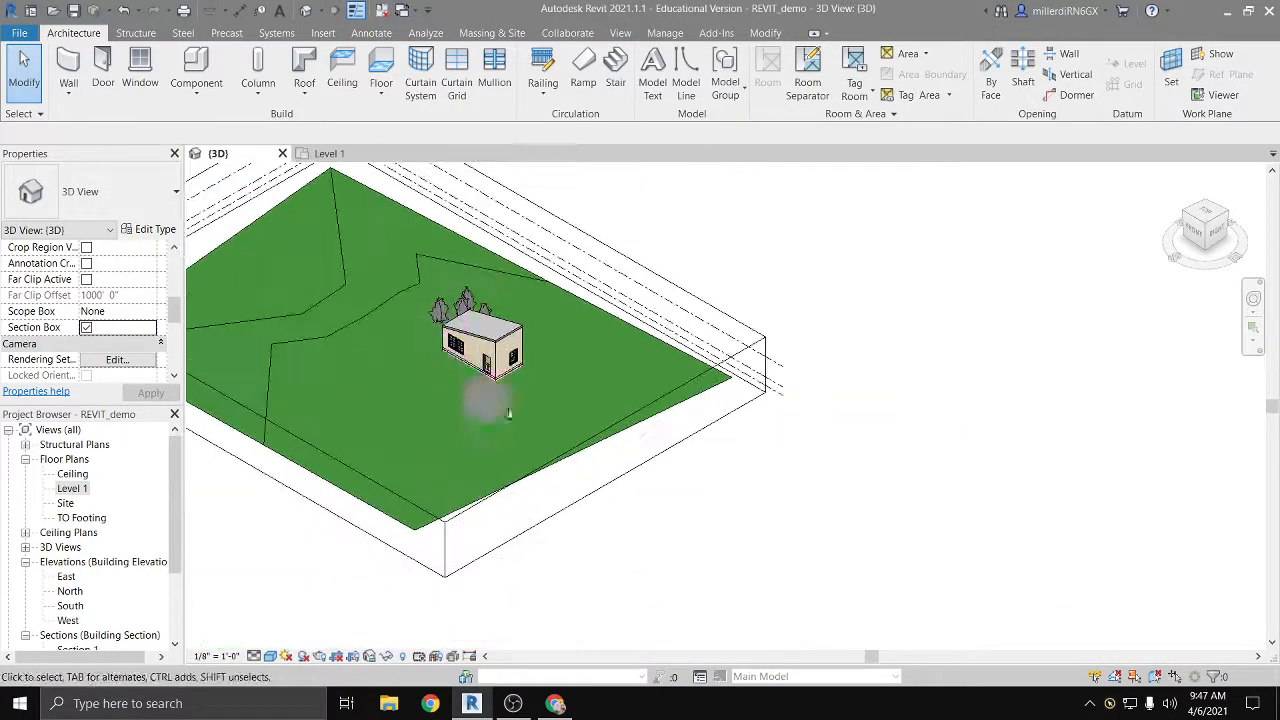
pyautogui.moveTo(745, 525); pyautogui.dragTo(939, 577, button='middle')
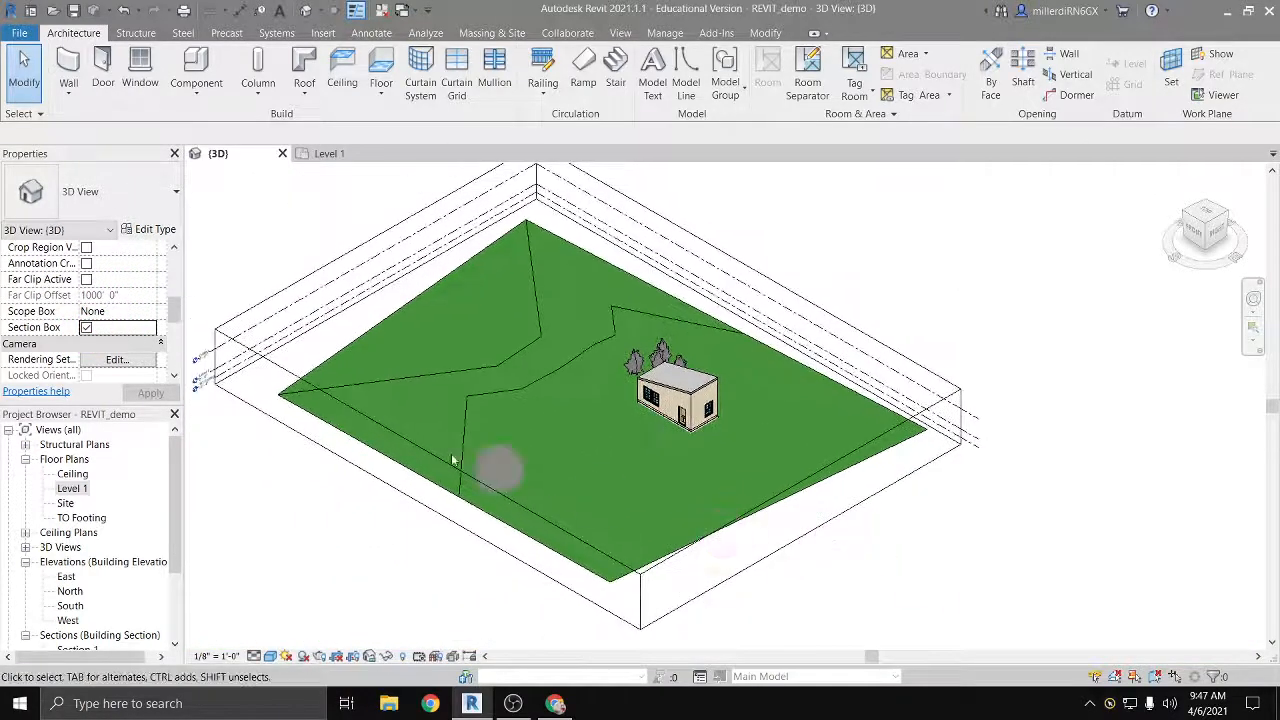
pyautogui.click(268, 364)
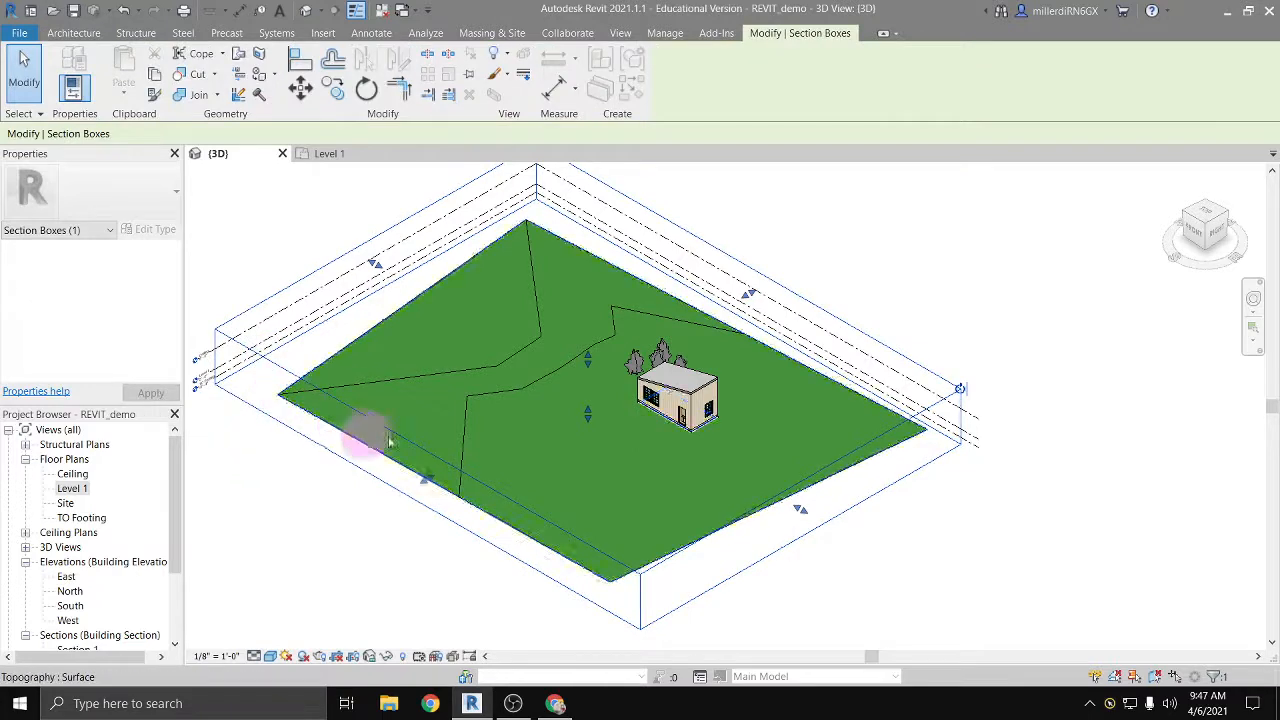
pyautogui.moveTo(428, 480); pyautogui.dragTo(494, 500)
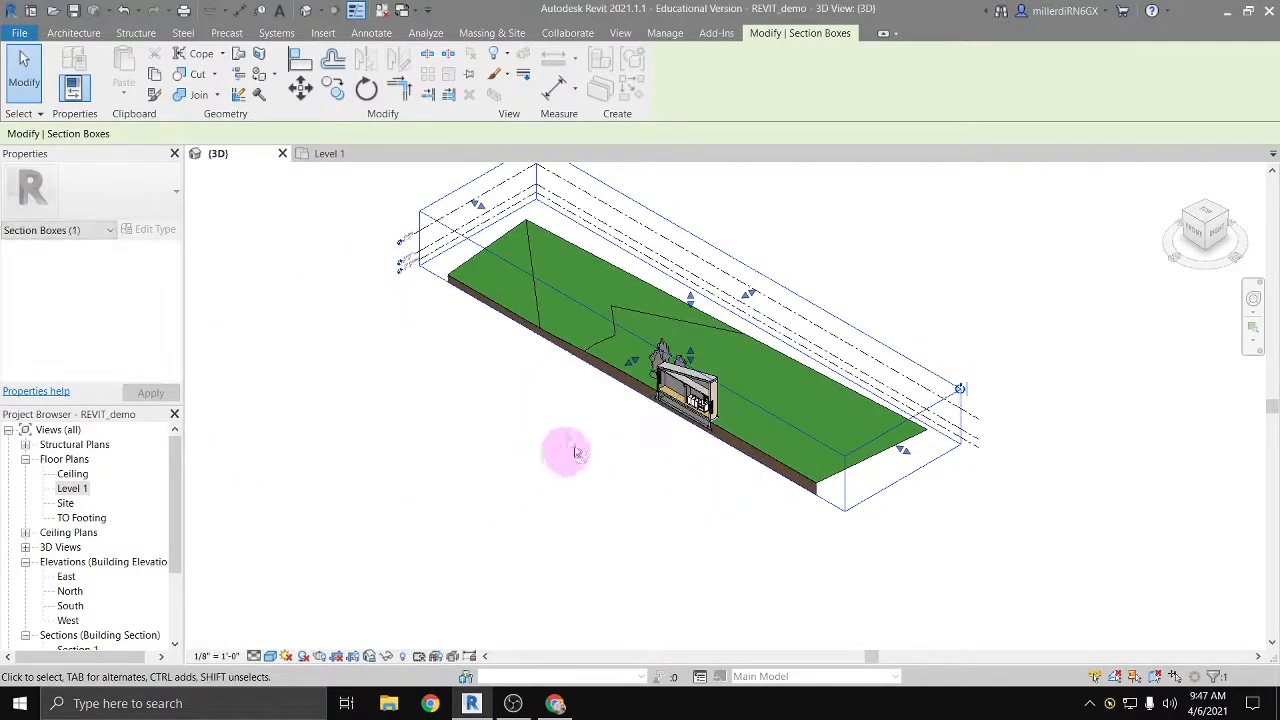
# Step: Move the section box's front face back clear of the building and lower its top face below the roof to expose the interior
pyautogui.moveTo(630, 368); pyautogui.dragTo(680, 330)
pyautogui.moveTo(595, 350)
pyautogui.mouseDown()
pyautogui.moveTo(596, 402)
pyautogui.moveTo(597, 372)
pyautogui.mouseUp()
pyautogui.scroll(10, 705, 385)
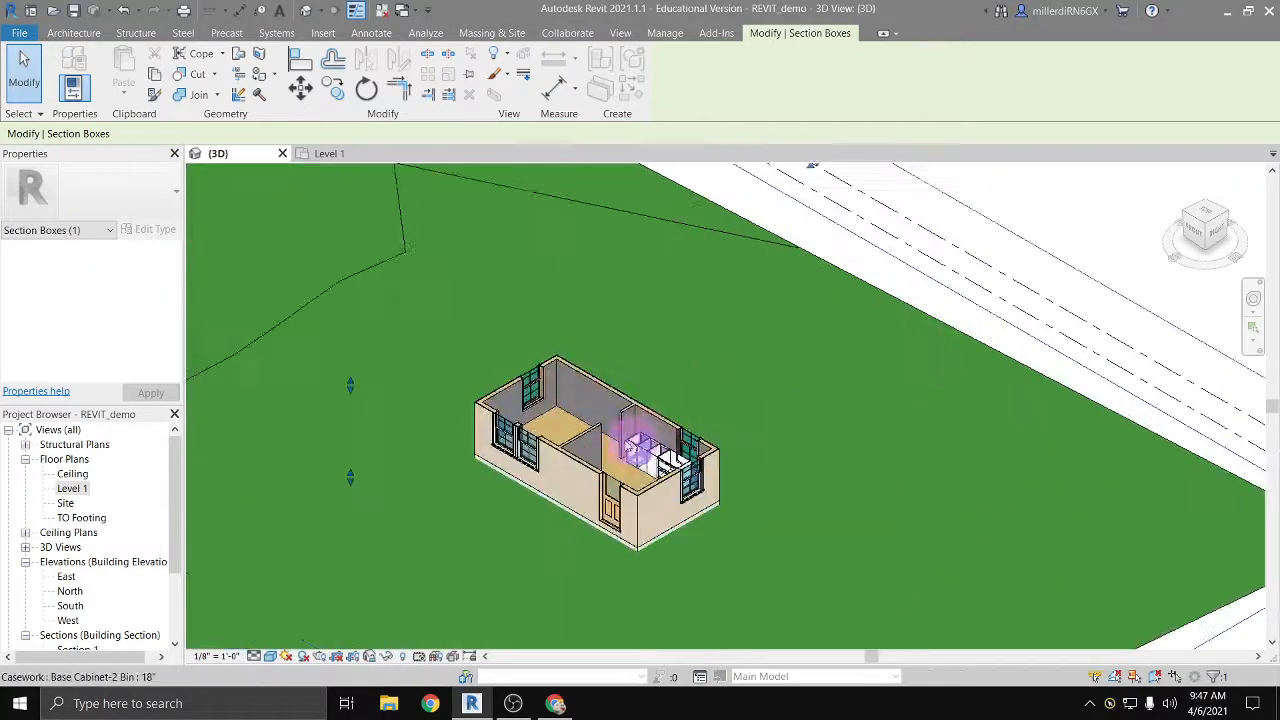
# Step: Rotate the three 18" Base Cabinet-2 Bin cabinets 180 degrees so their drawer fronts face into the room
pyautogui.click(652, 454)
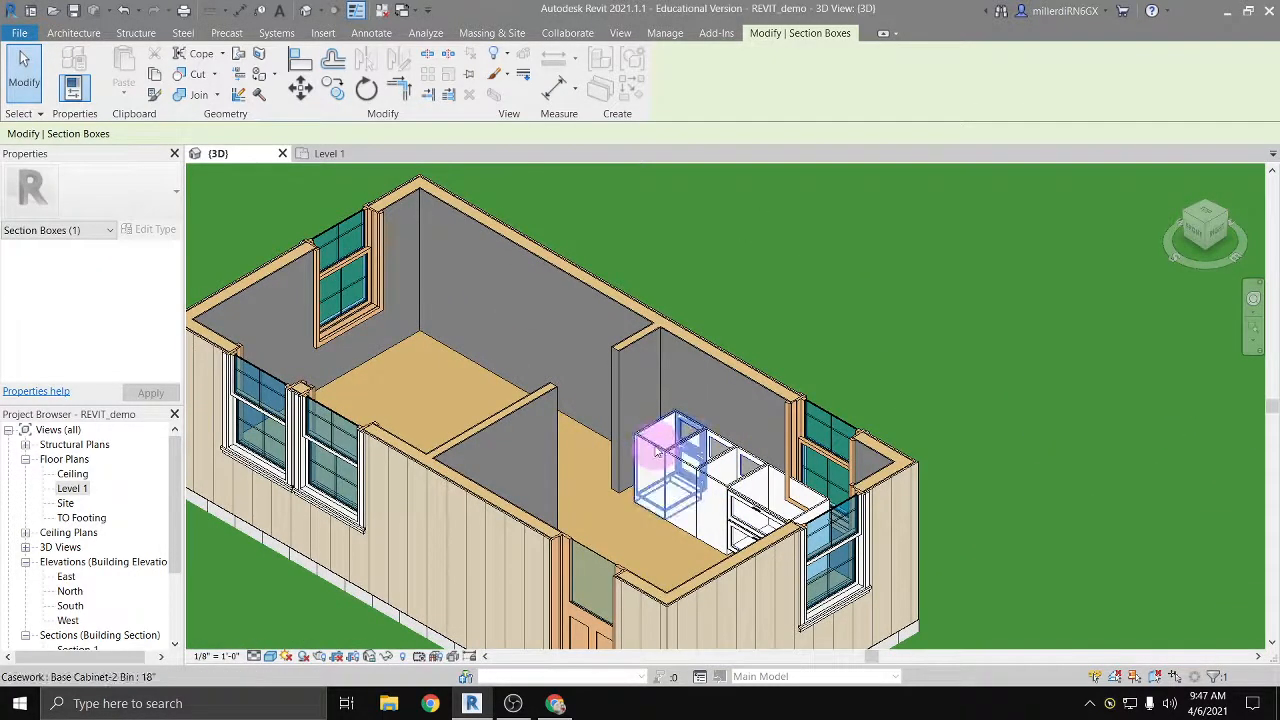
pyautogui.click(657, 454)
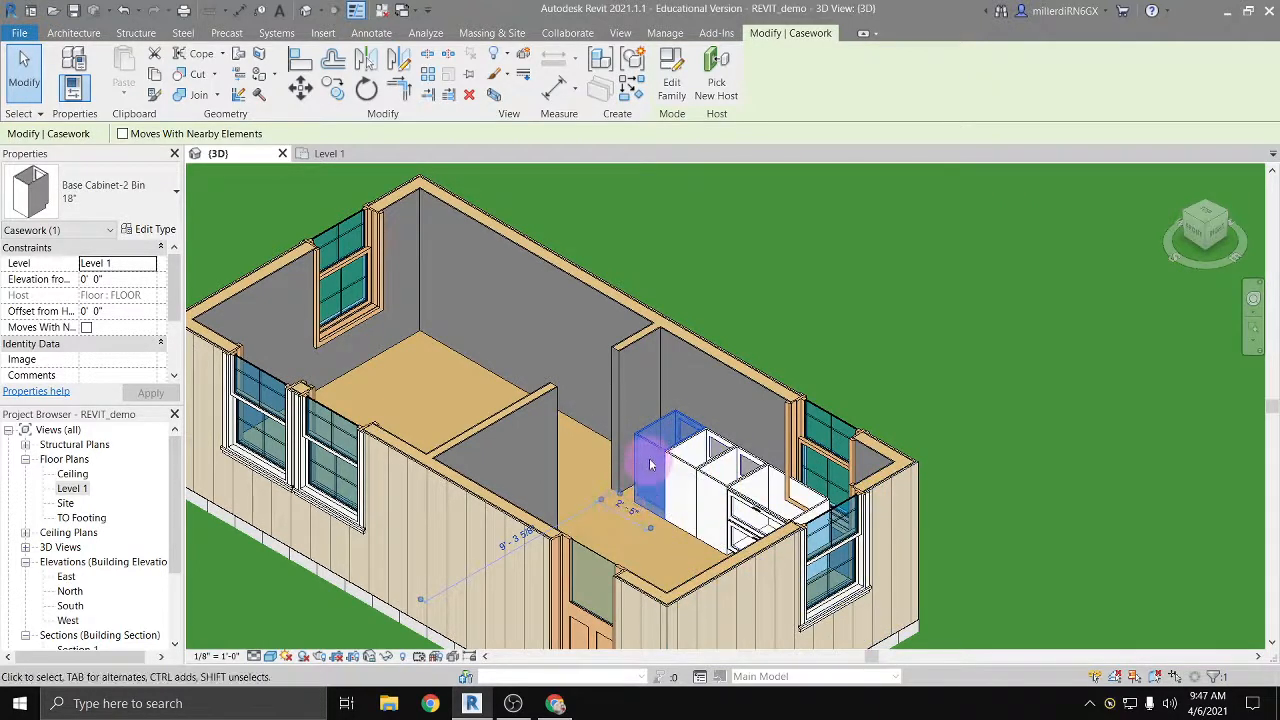
pyautogui.press('space')
pyautogui.press('space')
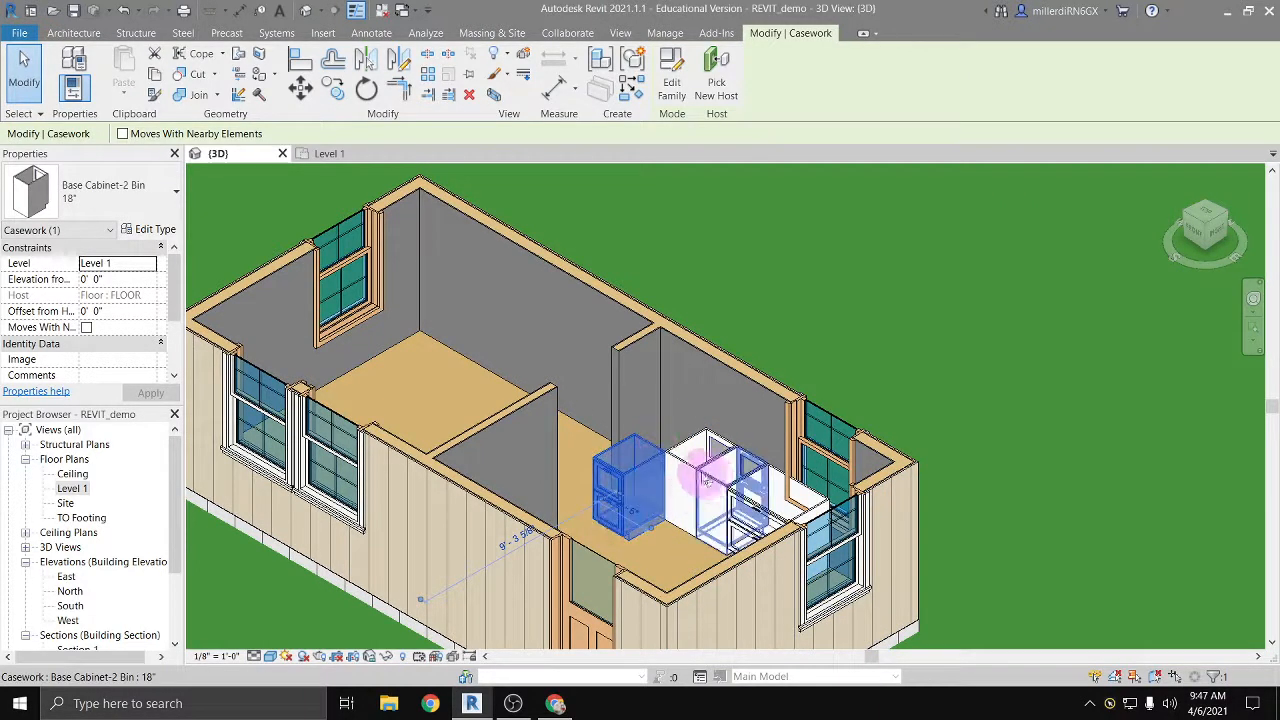
pyautogui.click(692, 461)
pyautogui.press('space')
pyautogui.press('space')
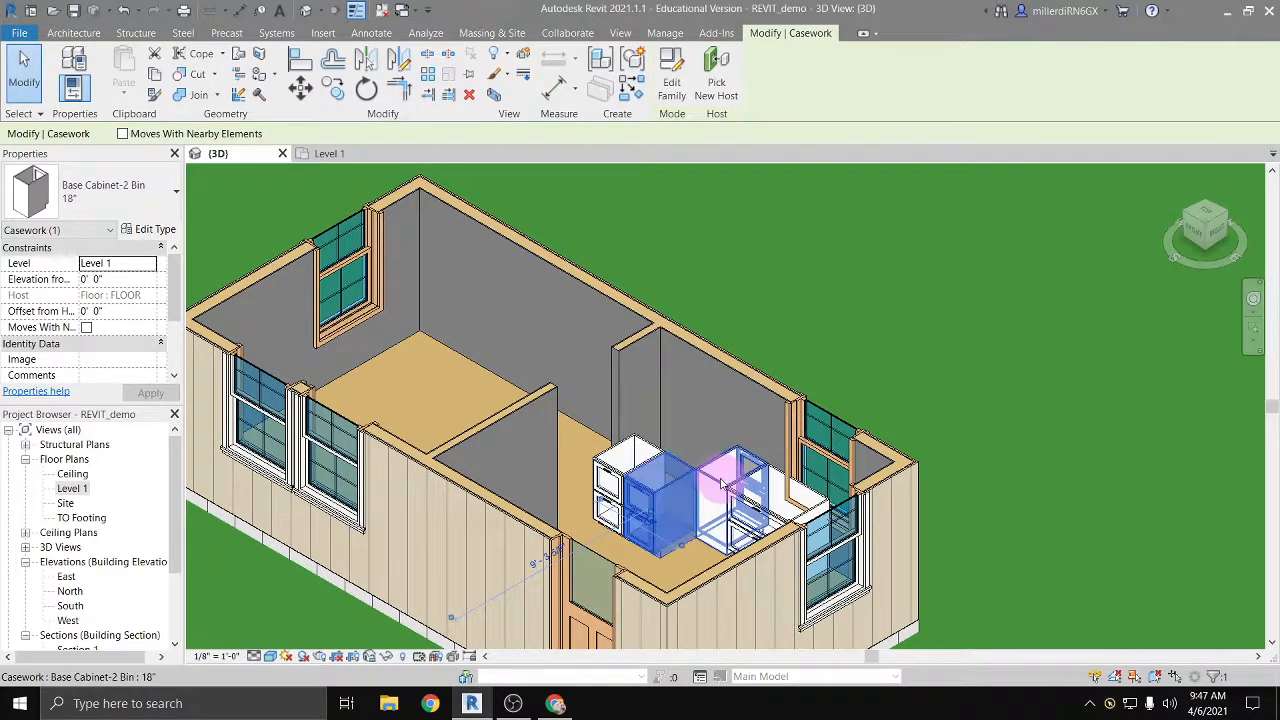
pyautogui.click(721, 486)
pyautogui.press('space')
pyautogui.press('space')
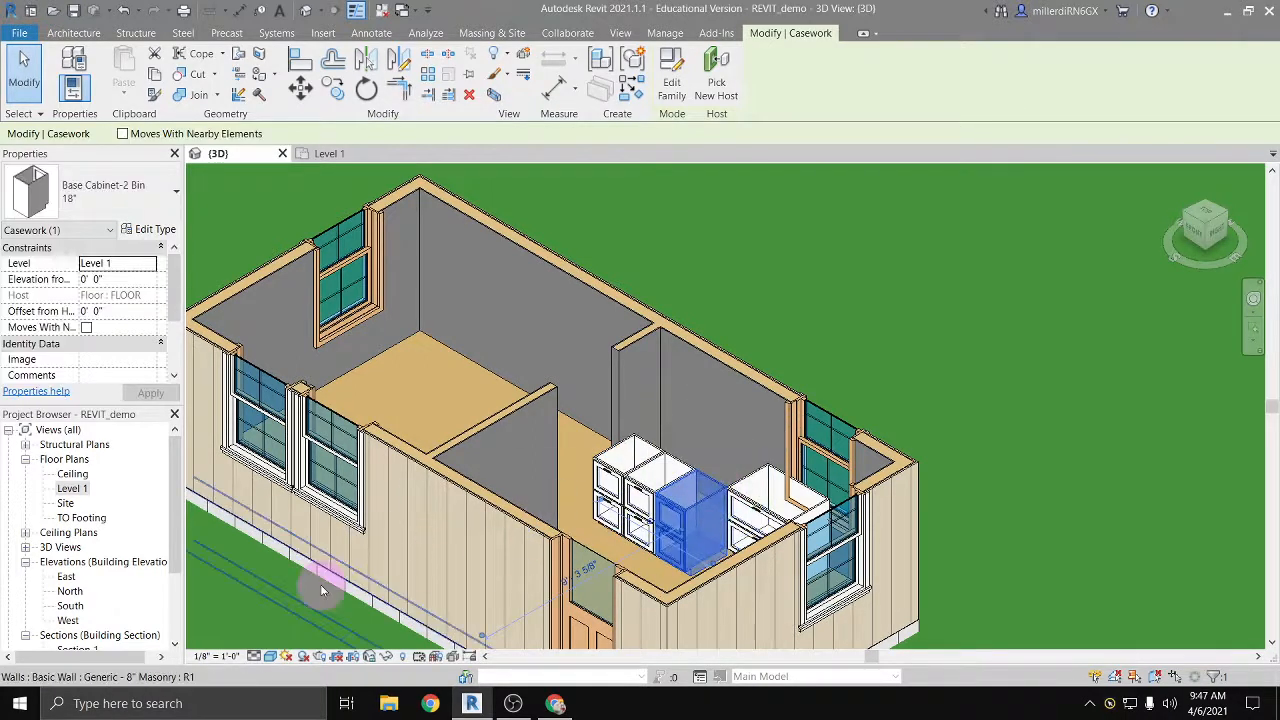
# Step: In the Level 1 plan, move the easternmost of the three rotated 18" cabinets north against the wall beside the 36" cabinet
pyautogui.doubleClick(73, 488)
pyautogui.click(743, 429)
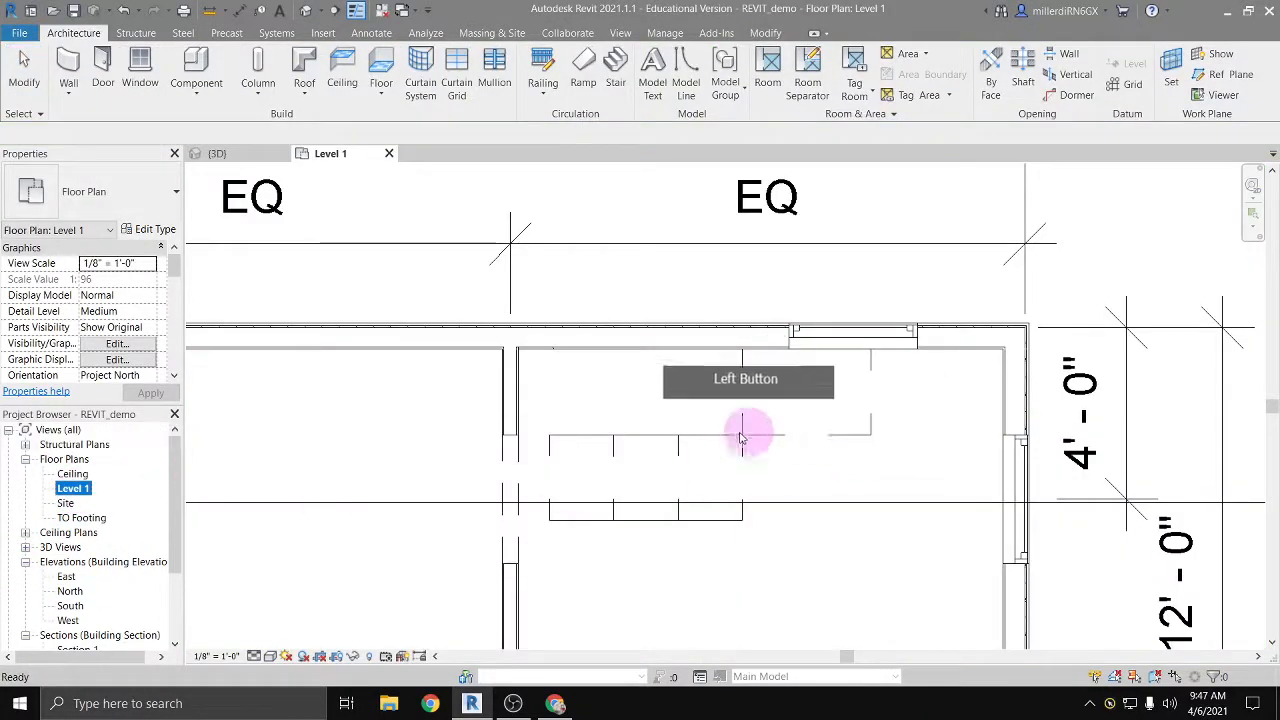
pyautogui.click(702, 441)
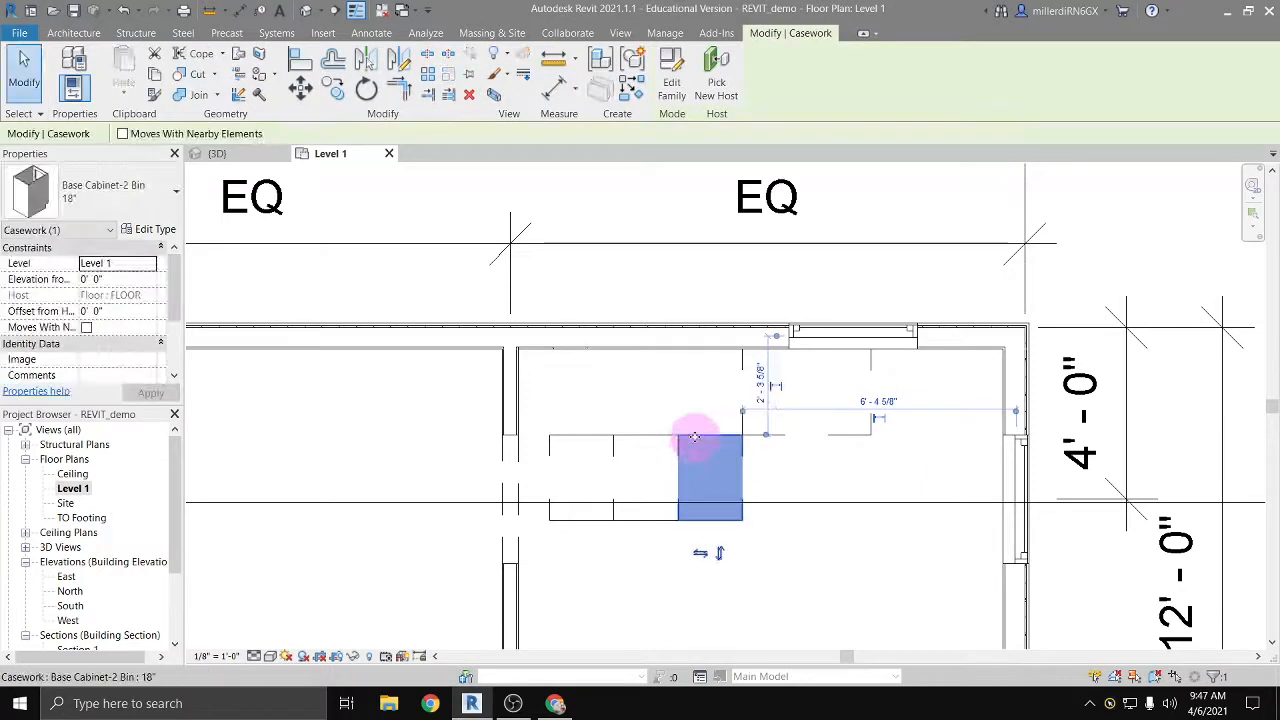
pyautogui.moveTo(696, 414); pyautogui.dragTo(704, 350)
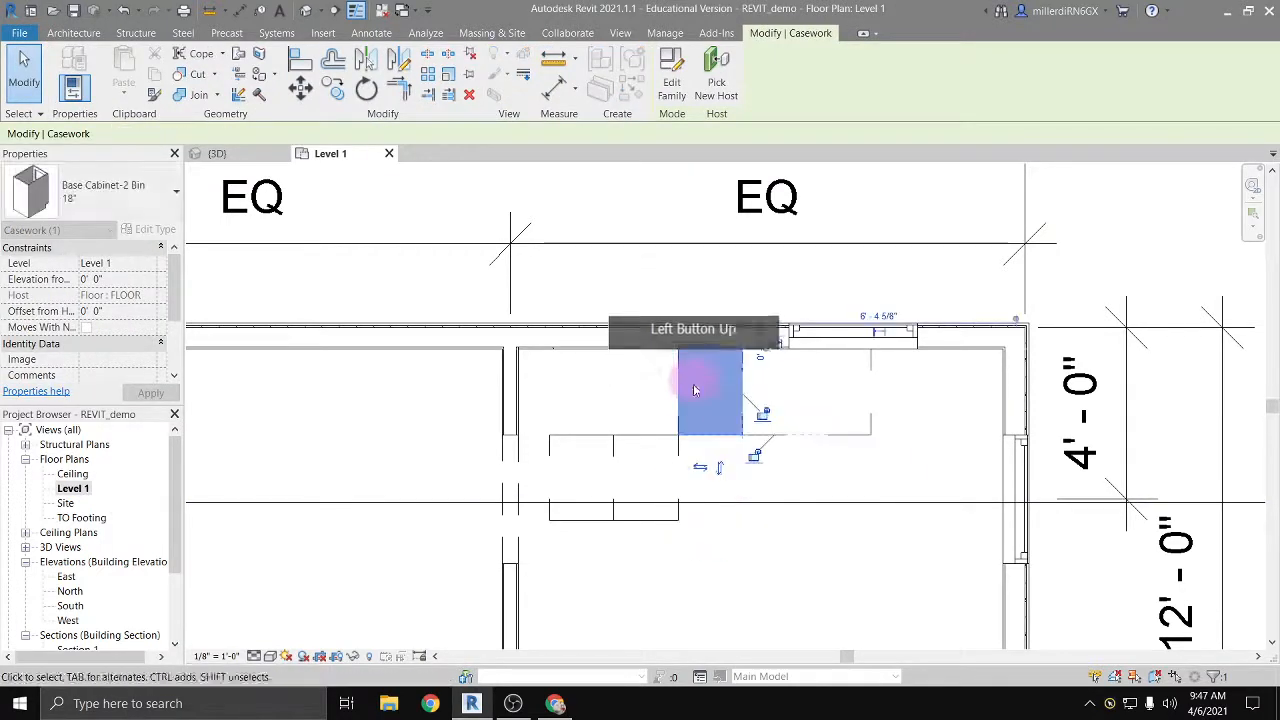
# Step: Move the middle rotated 18" cabinet straight north to the wall with the Move tool, using its upper-right corner as the base point
pyautogui.click(630, 442)
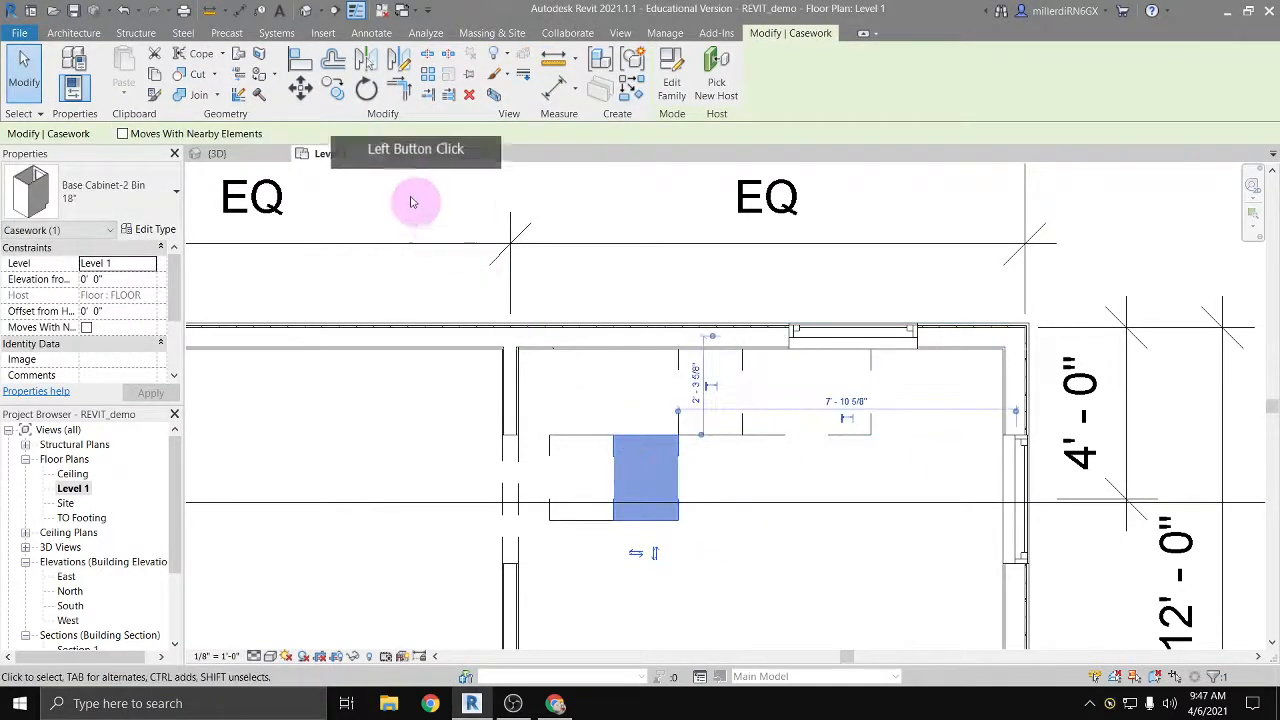
pyautogui.click(301, 89)
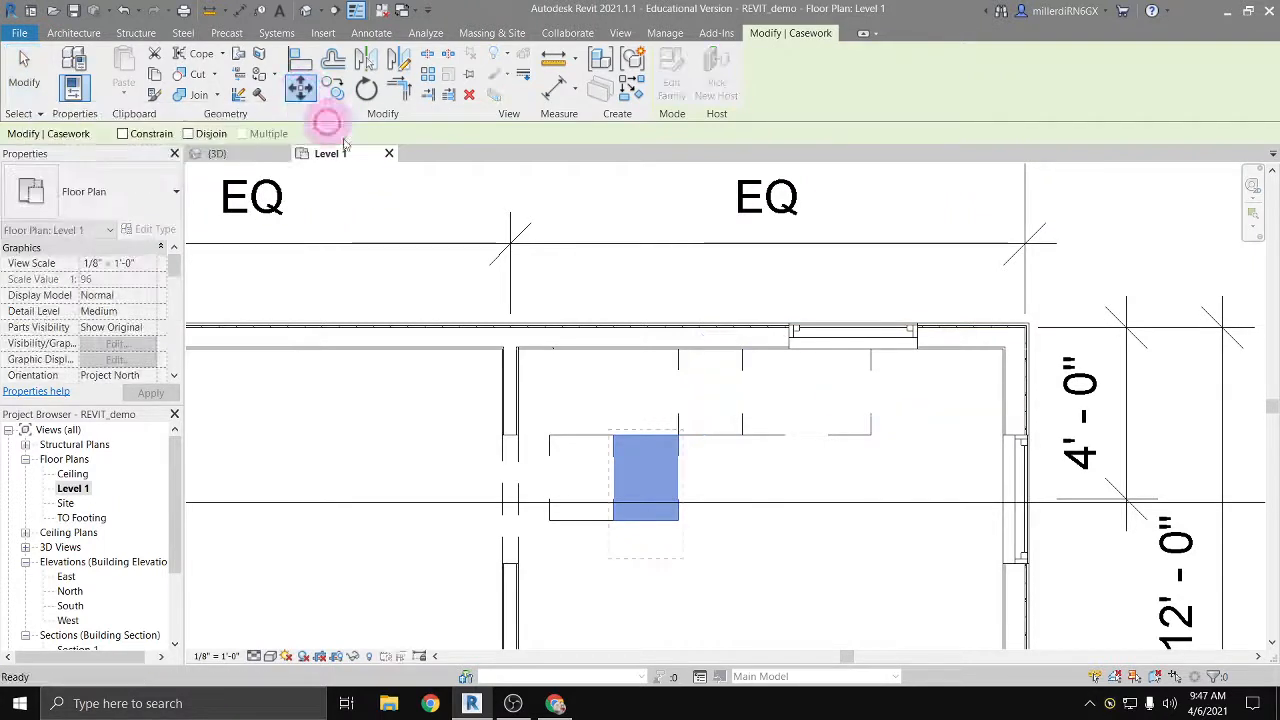
pyautogui.click(678, 437)
pyautogui.click(678, 437)
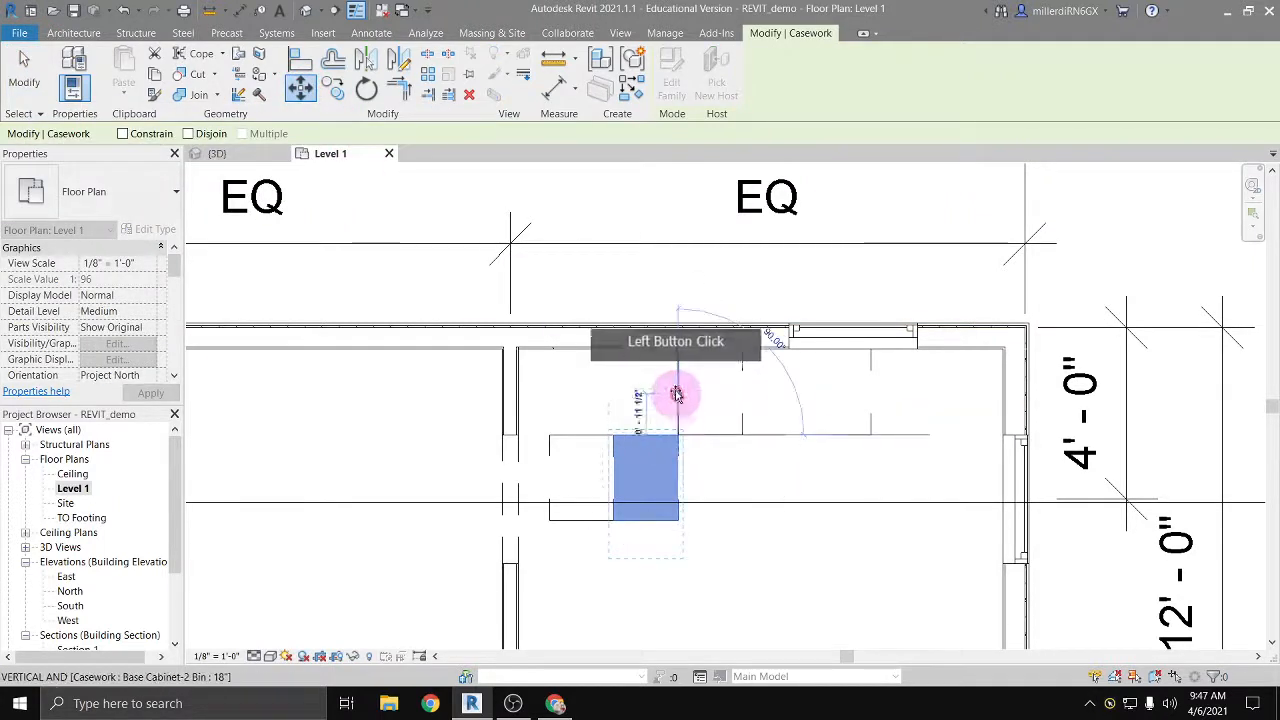
pyautogui.click(678, 349)
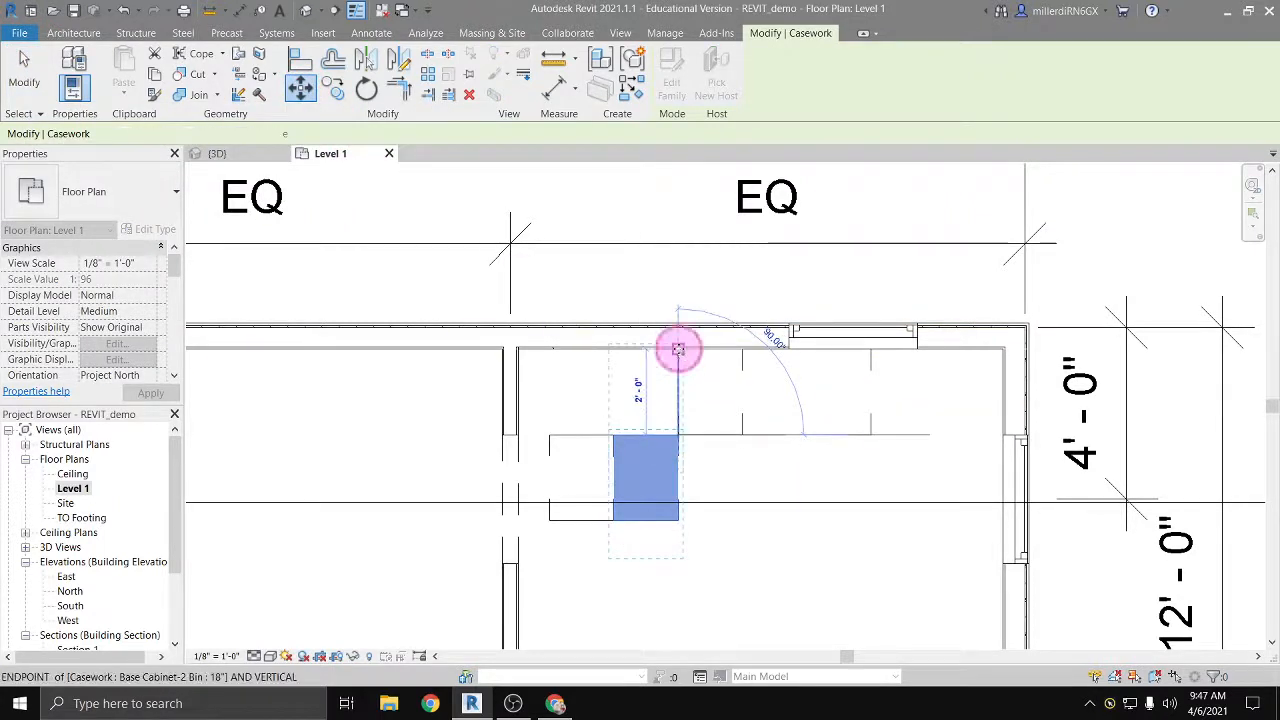
# Step: Move the remaining westernmost 18" cabinet north against the wall to complete the row, and clear the selection
pyautogui.click(603, 430)
pyautogui.moveTo(603, 432); pyautogui.dragTo(608, 351)
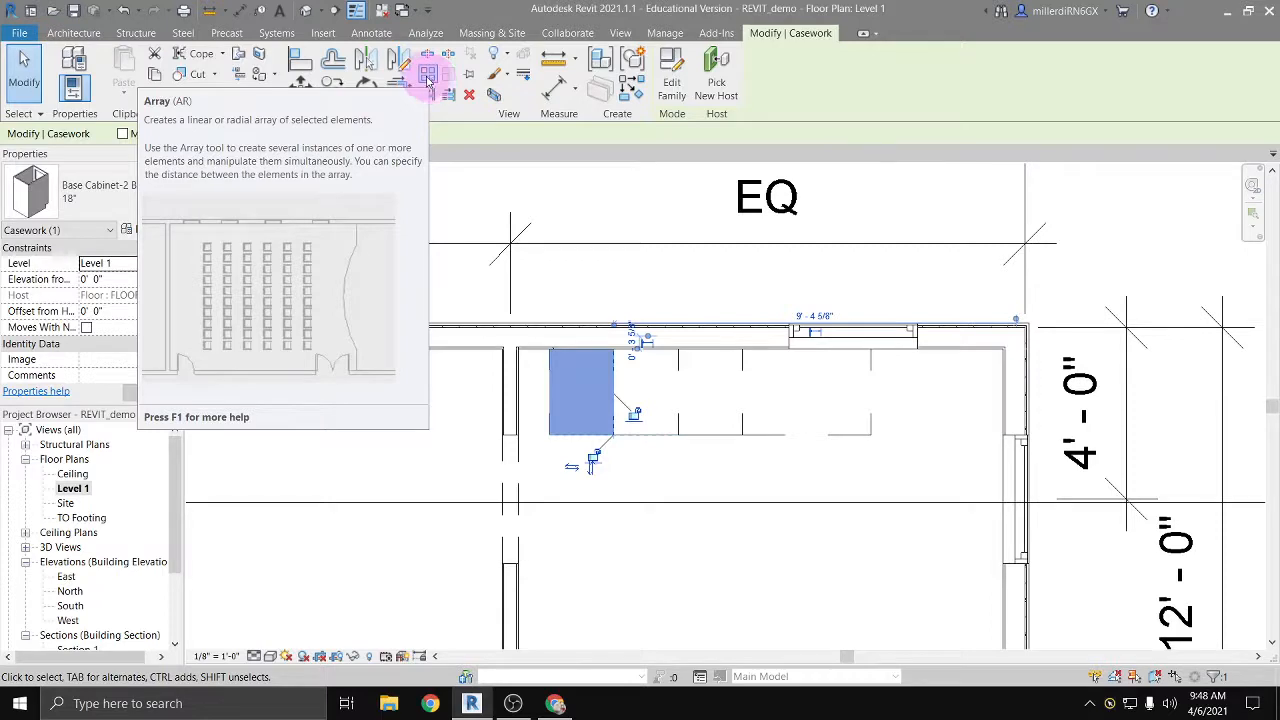
pyautogui.press('Escape')
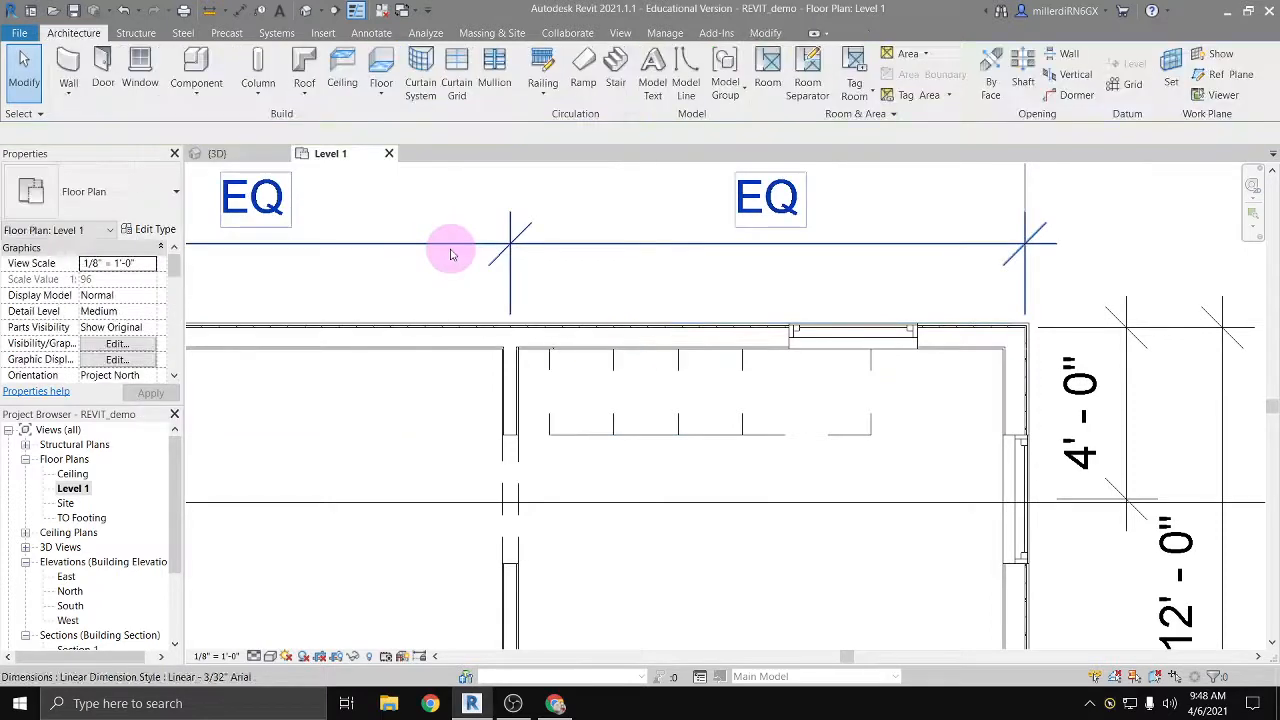
# Step: Open the default 3D view and raise the section box's top face above the building's roof
pyautogui.click(306, 12)
pyautogui.scroll(-2, 442, 328)
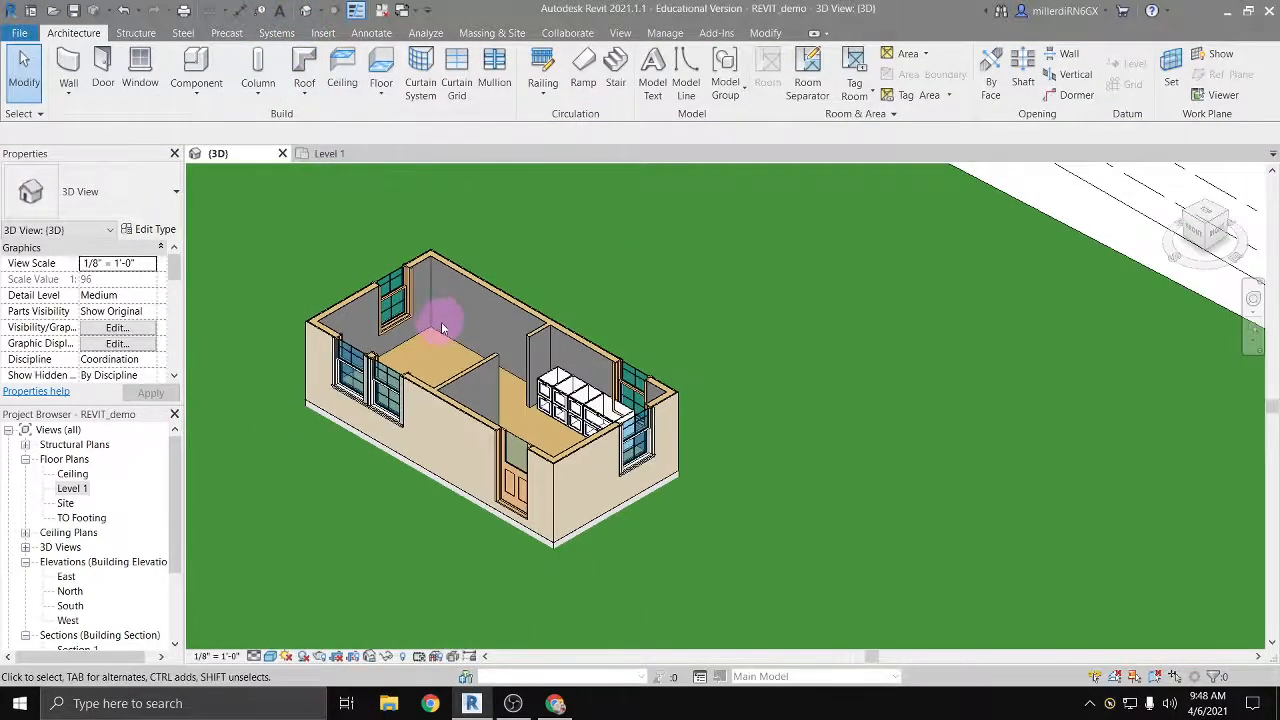
pyautogui.scroll(-2, 442, 328)
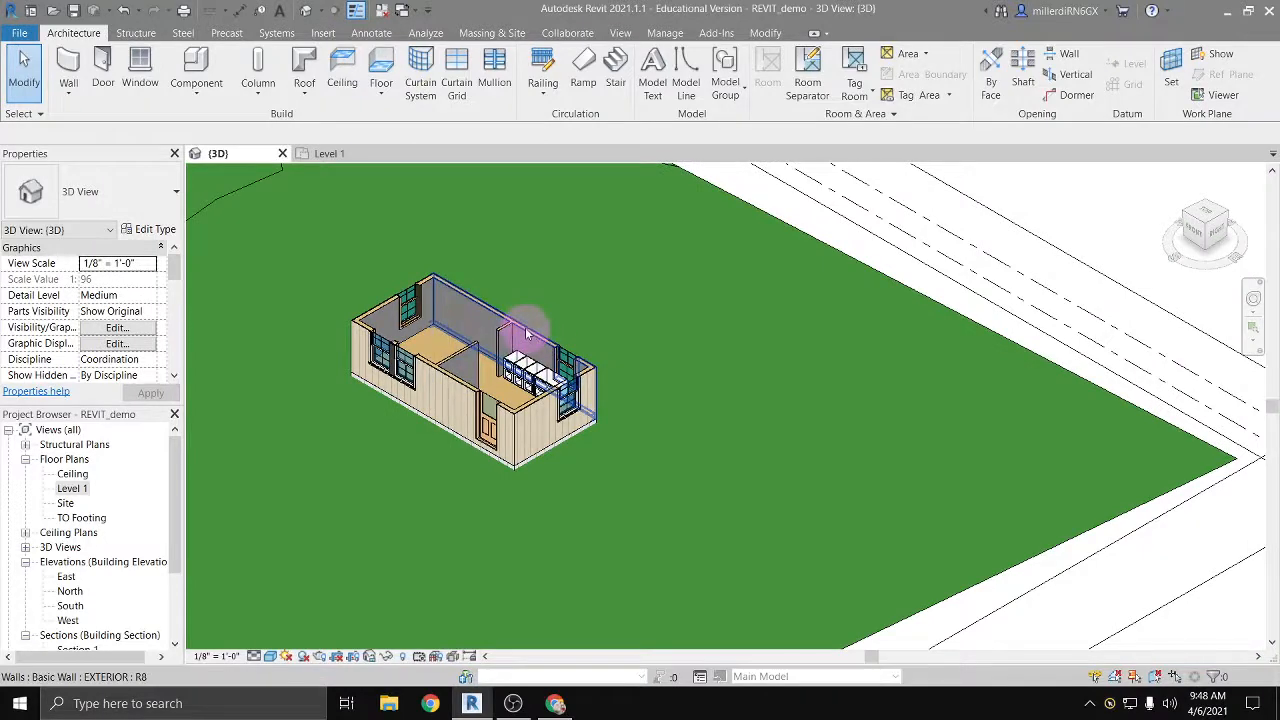
pyautogui.scroll(-2, 527, 333)
pyautogui.click(734, 527)
pyautogui.click(355, 318)
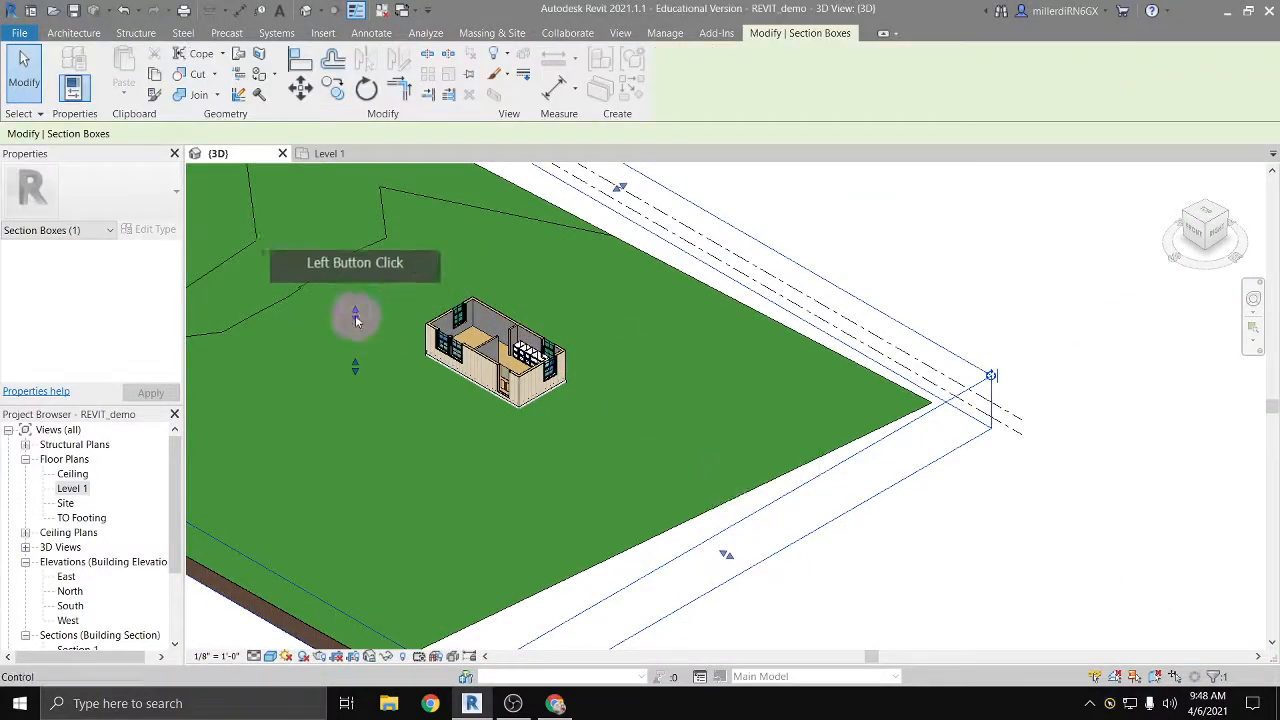
pyautogui.moveTo(354, 297); pyautogui.dragTo(356, 245)
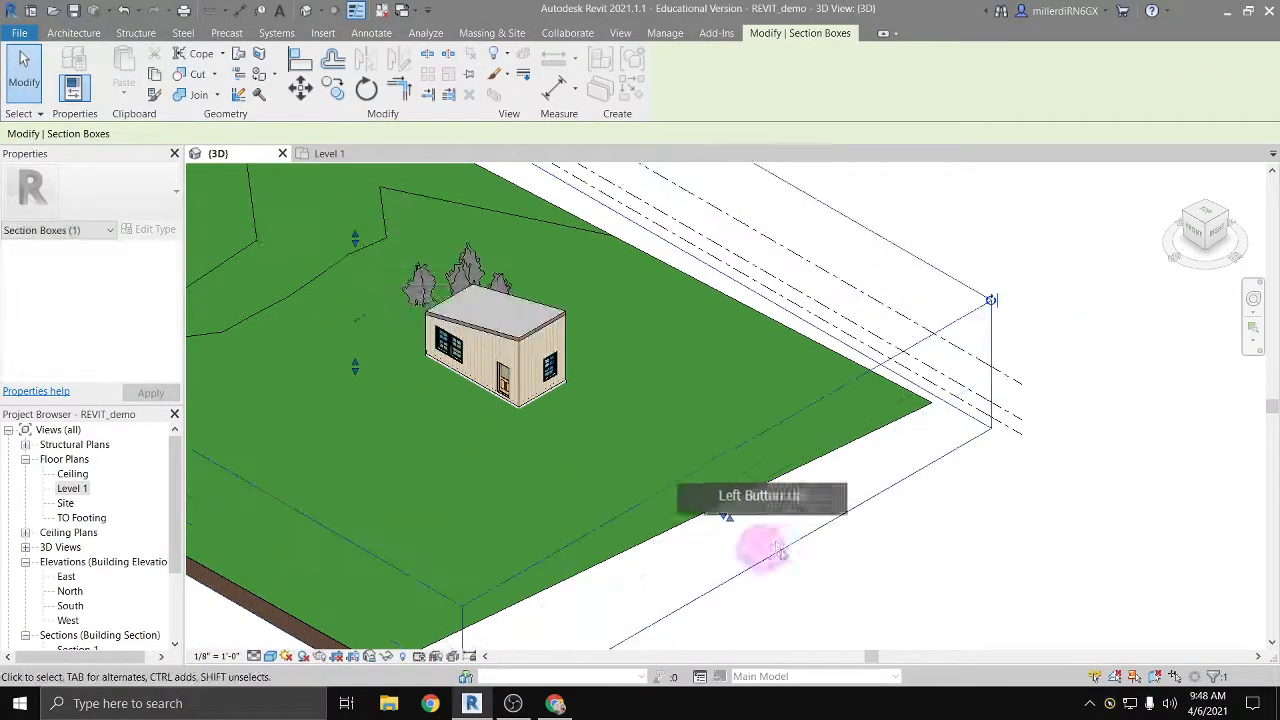
# Step: Pull the section box's right face through the building to view the cabinets, and move it back out beyond the end wall
pyautogui.moveTo(727, 522); pyautogui.dragTo(506, 393)
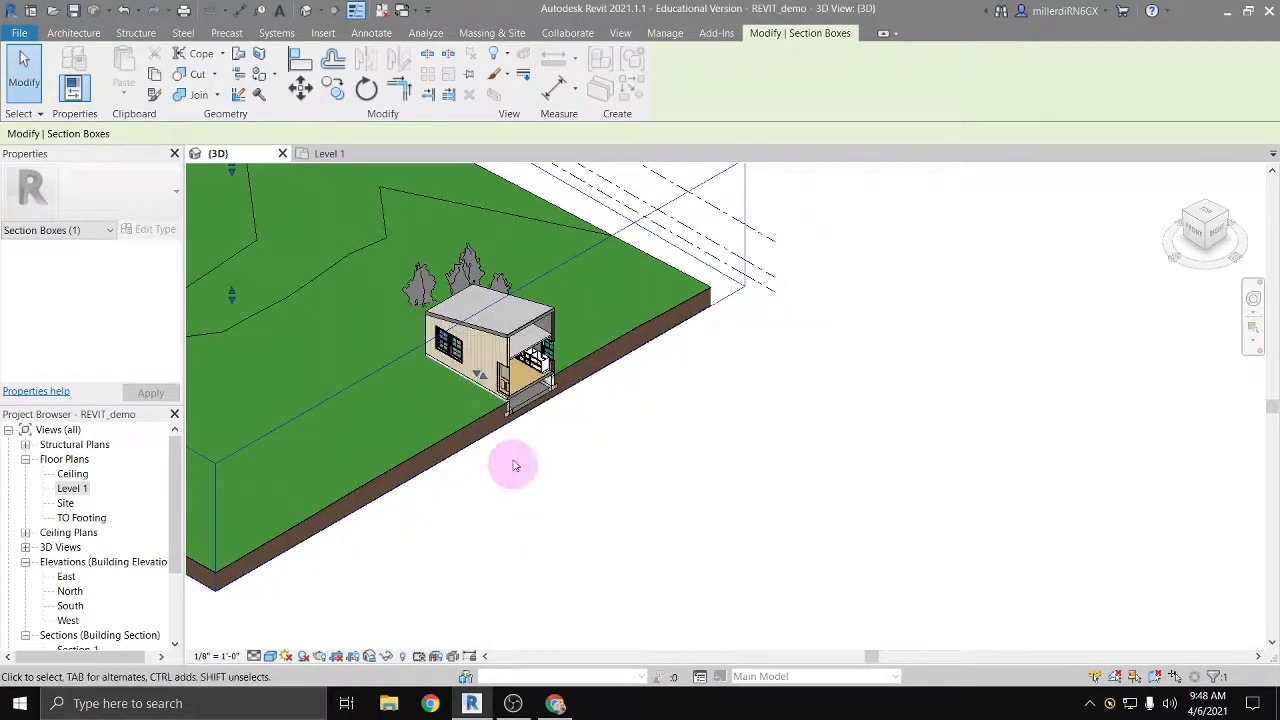
pyautogui.scroll(2, 513, 465)
pyautogui.moveTo(506, 457); pyautogui.dragTo(588, 417, button='middle')
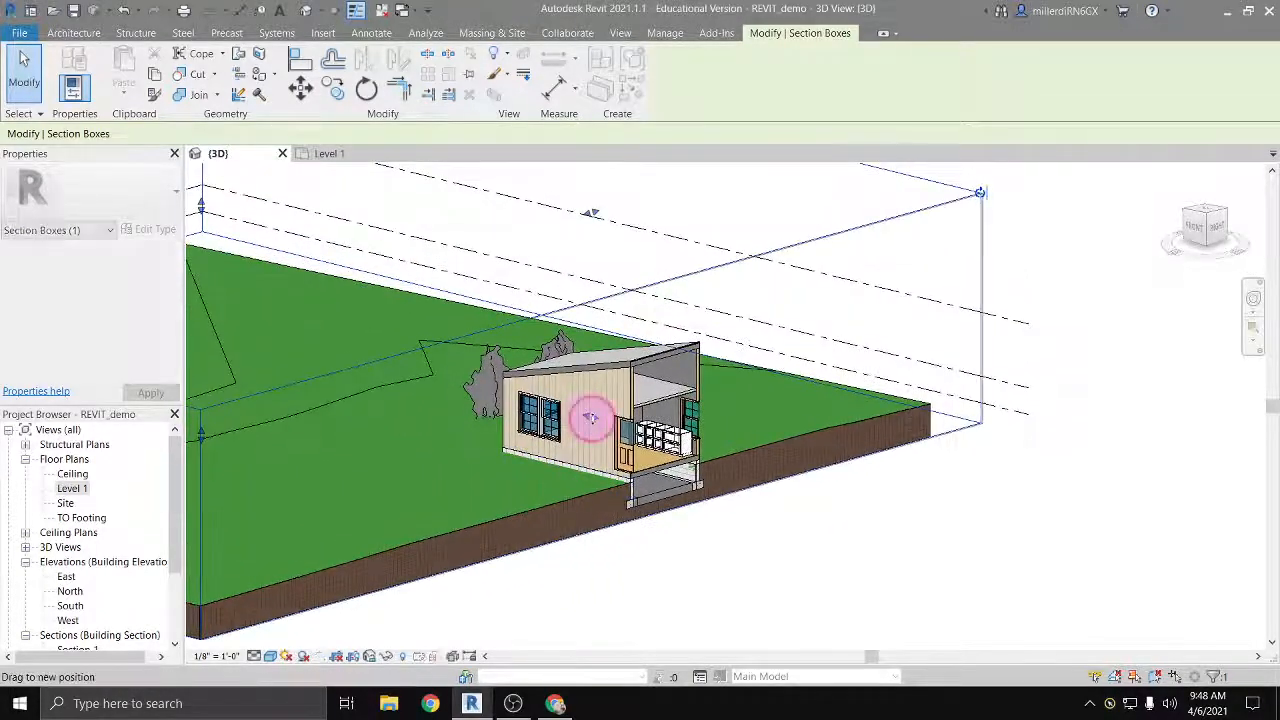
pyautogui.moveTo(591, 418); pyautogui.dragTo(747, 456)
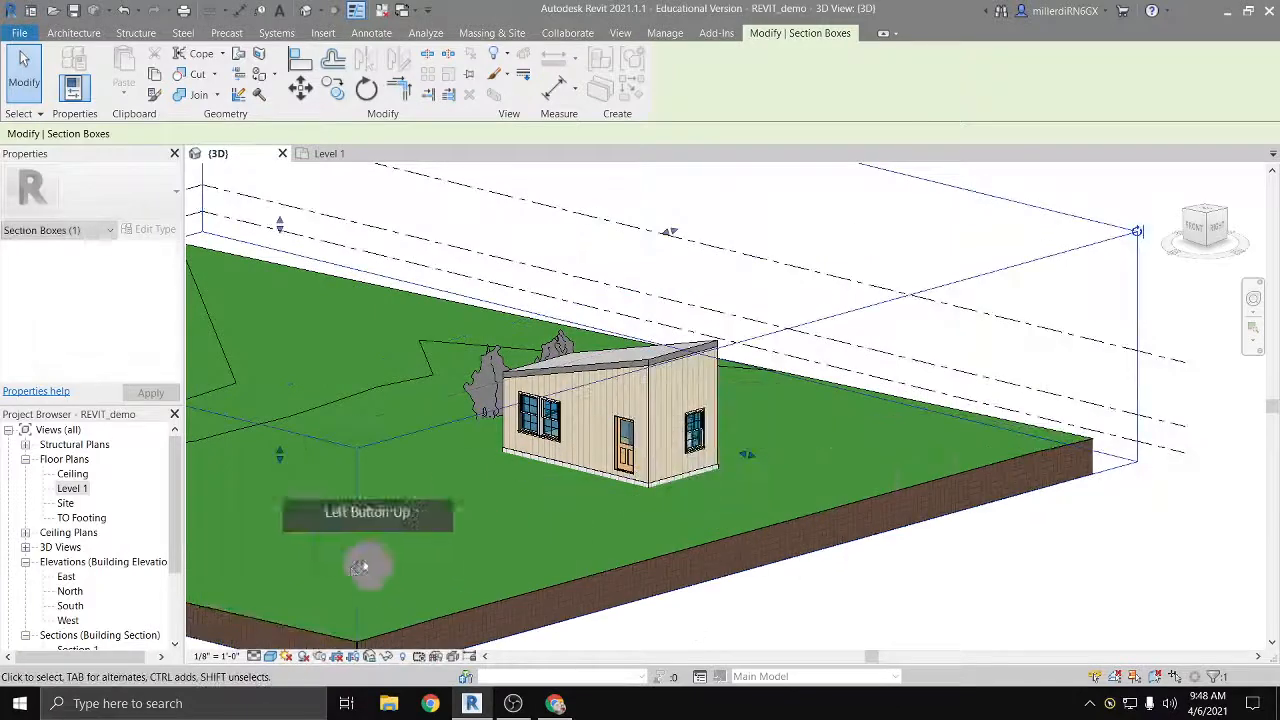
# Step: In the Level 1 plan, load the Counter Top w Sink Hole family from the Casework Counter Tops library folder for component placement
pyautogui.doubleClick(72, 488)
pyautogui.doubleClick(814, 420)
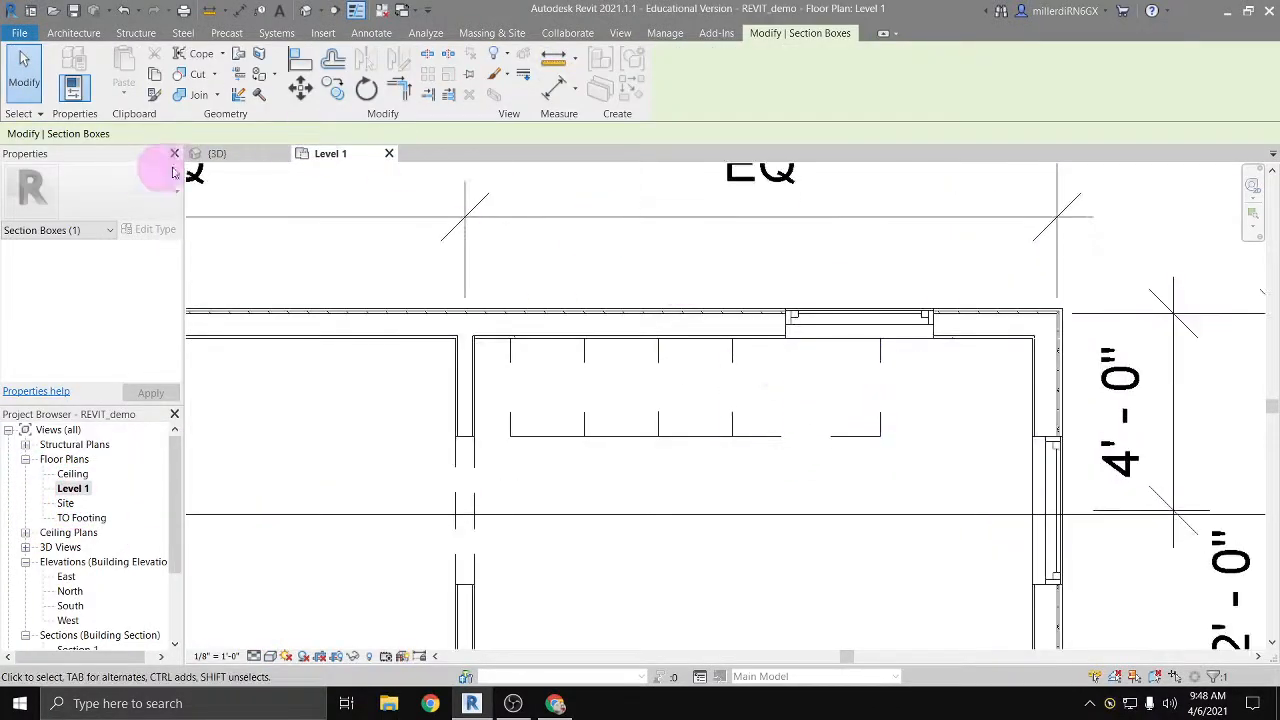
pyautogui.click(194, 62)
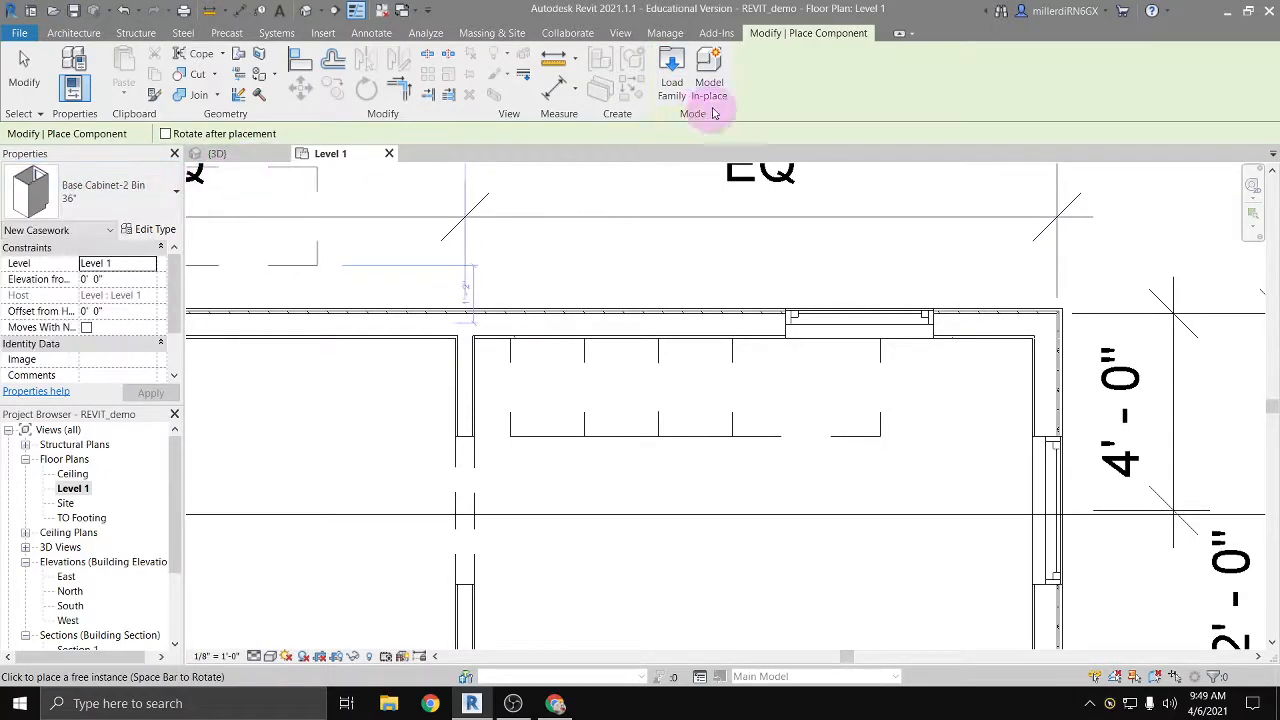
pyautogui.click(674, 86)
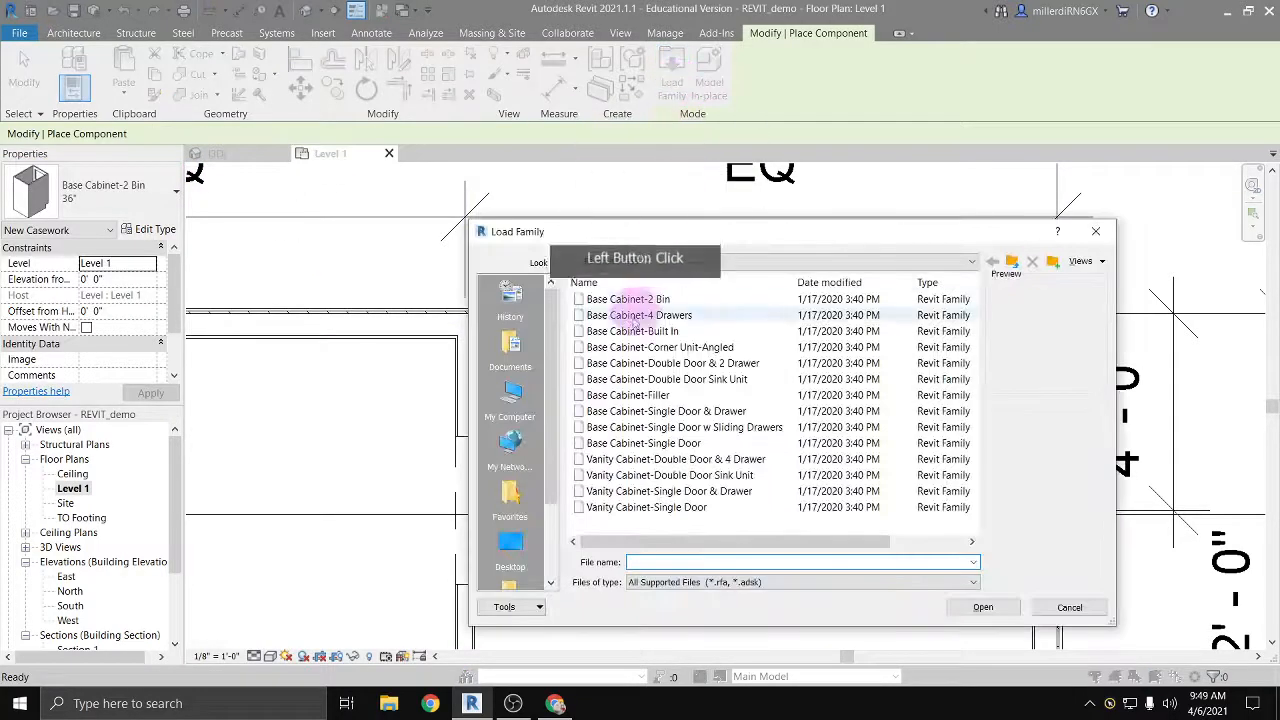
pyautogui.click(973, 262)
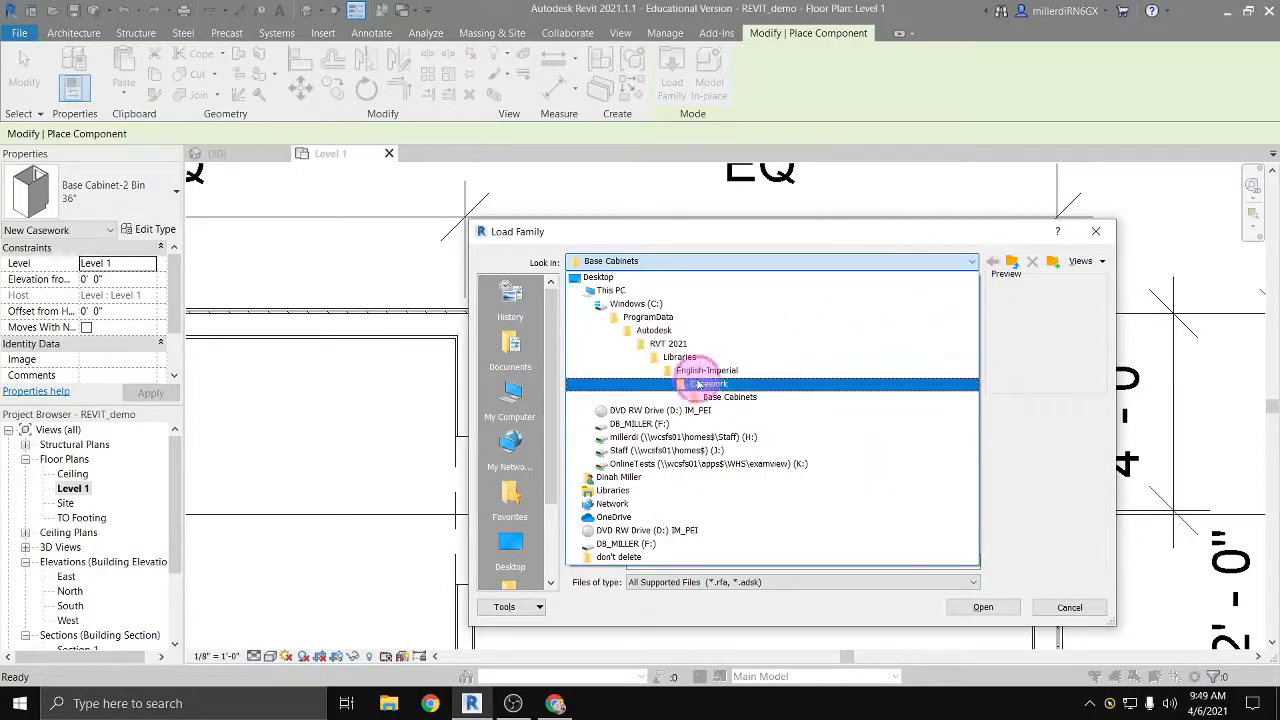
pyautogui.click(615, 383)
pyautogui.doubleClick(615, 315)
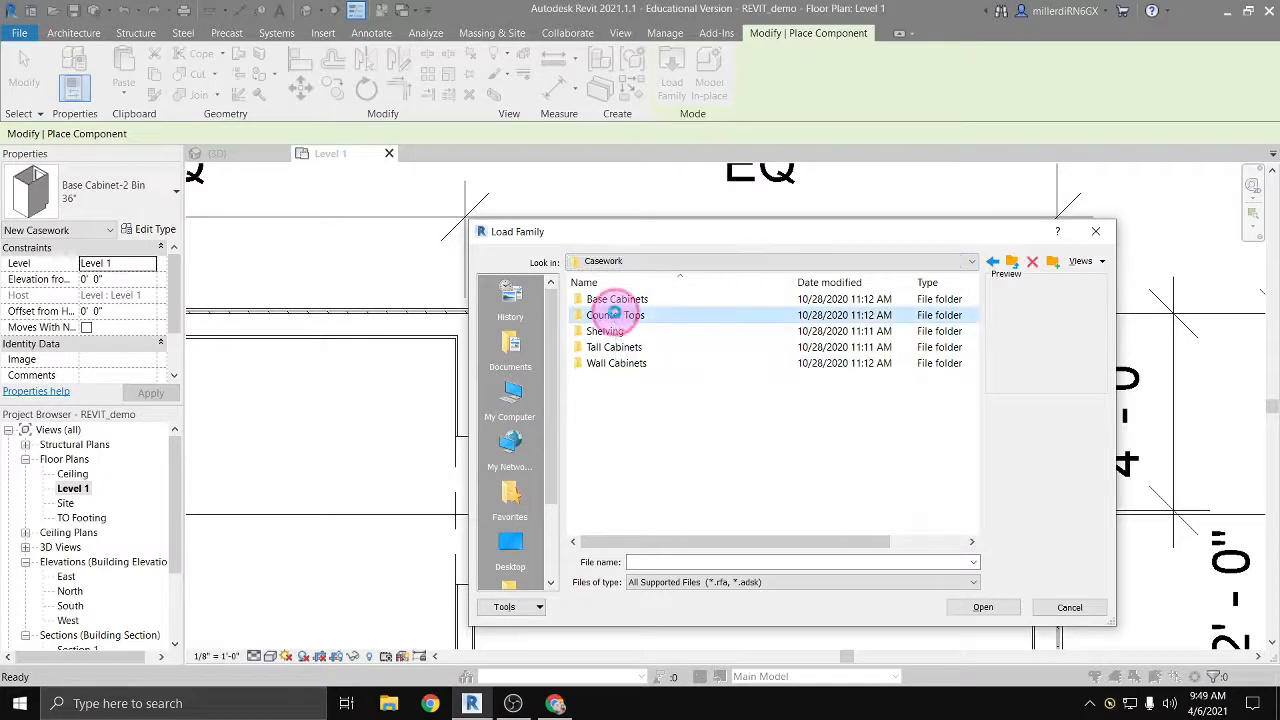
pyautogui.click(617, 300)
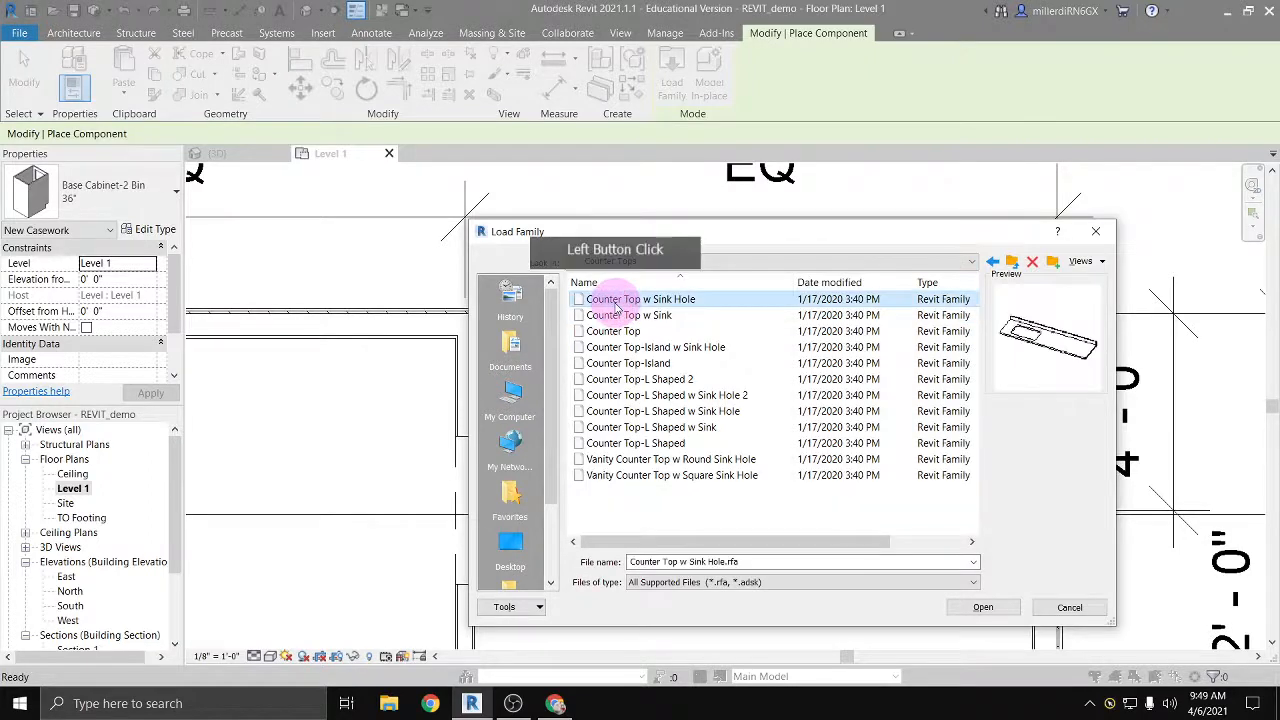
pyautogui.click(617, 300)
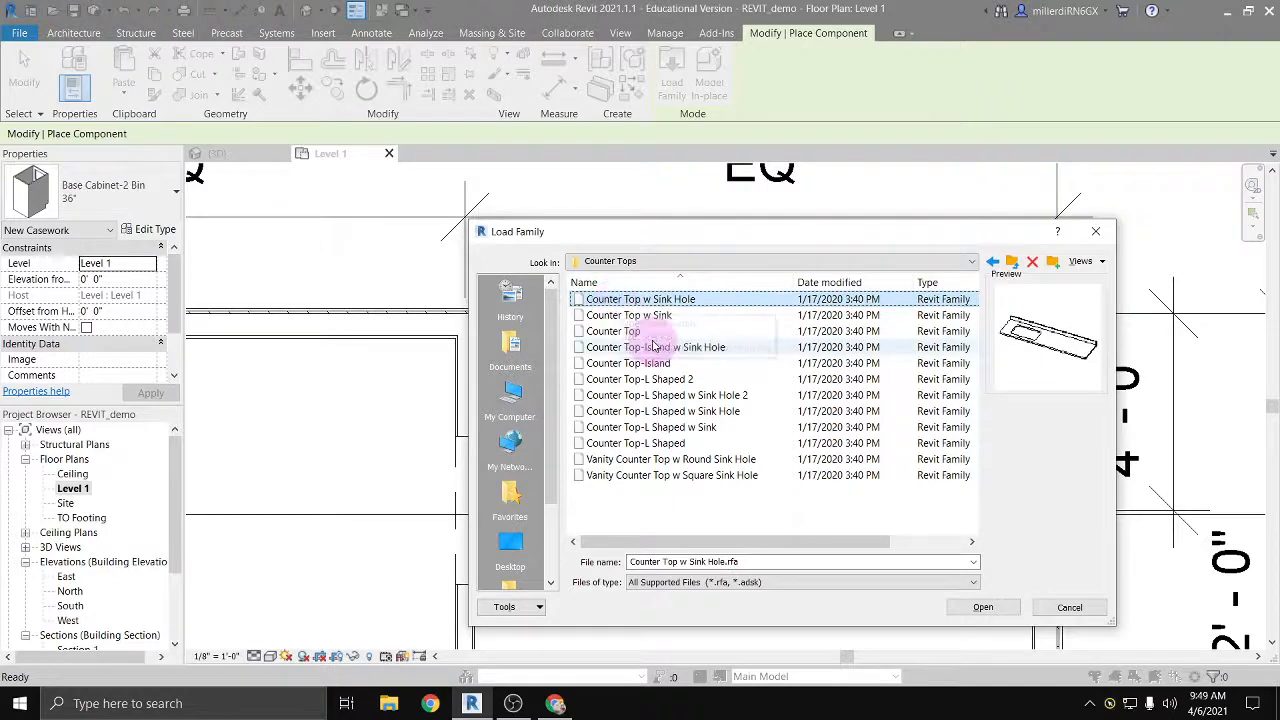
pyautogui.click(988, 612)
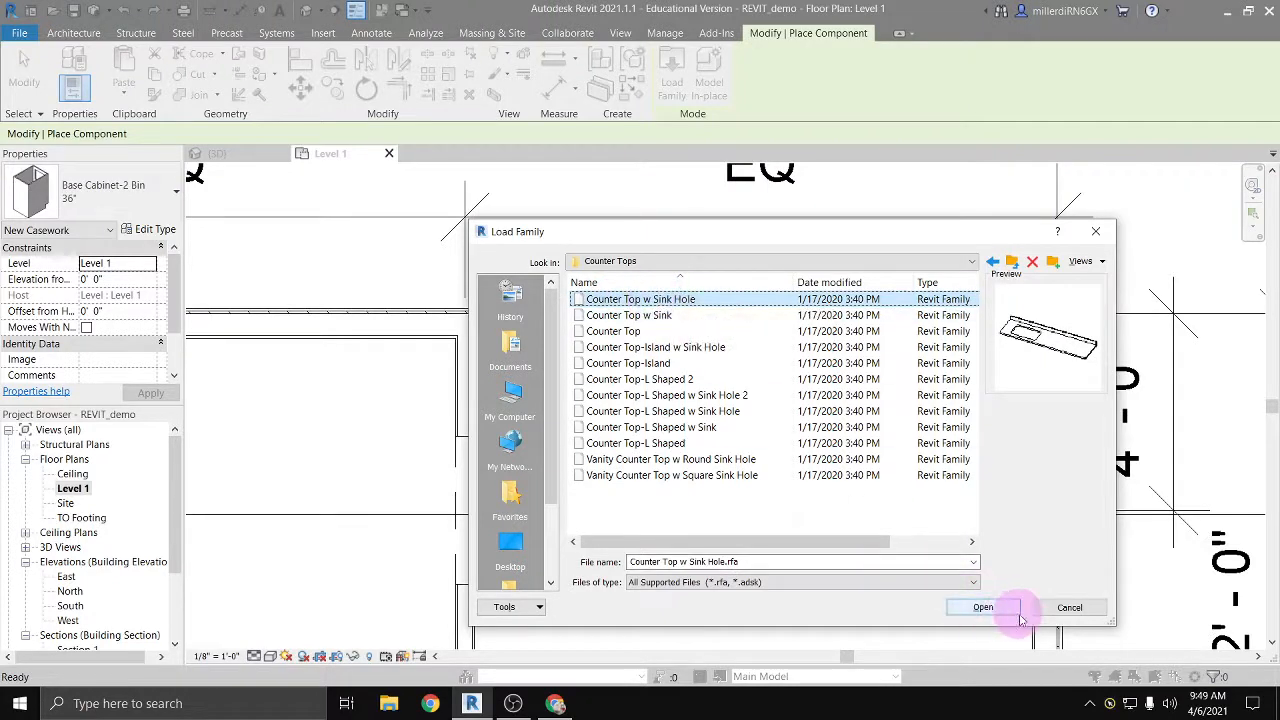
pyautogui.click(984, 609)
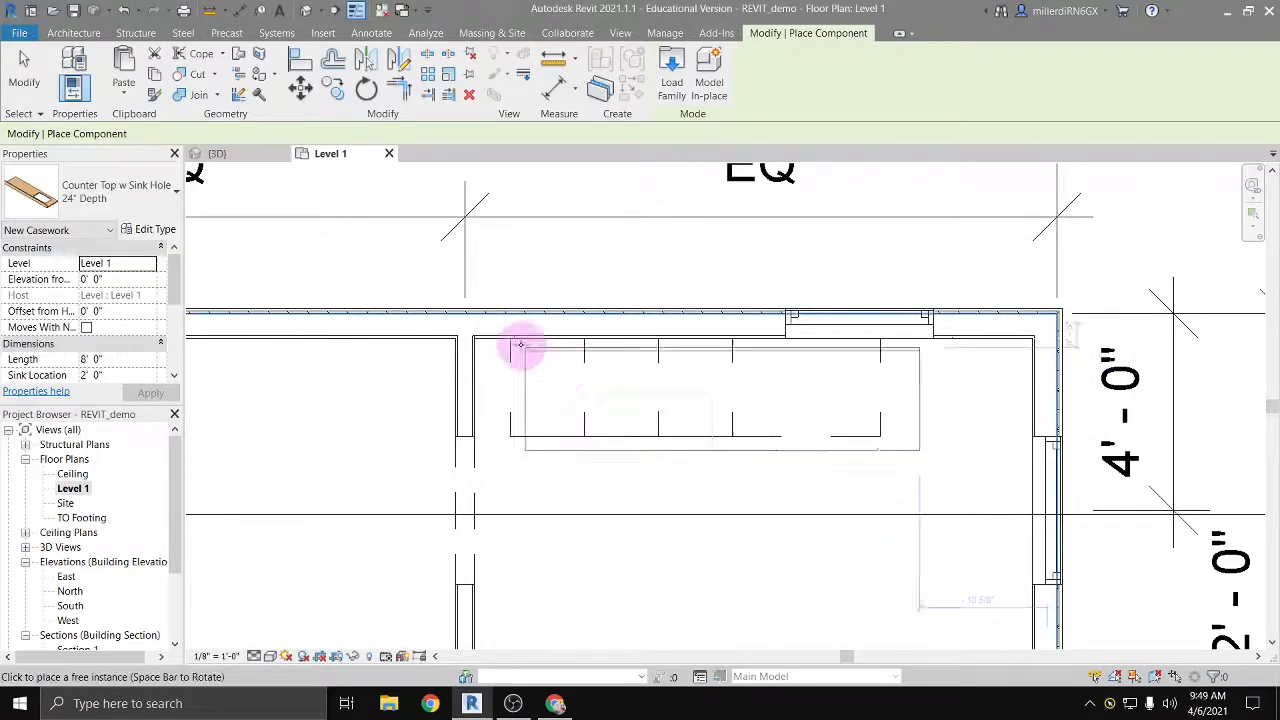
# Step: Place the 24" Depth countertop at the cabinet row's northwest corner and shorten its east end to the last cabinet, 7' 6" long
pyautogui.click(511, 341)
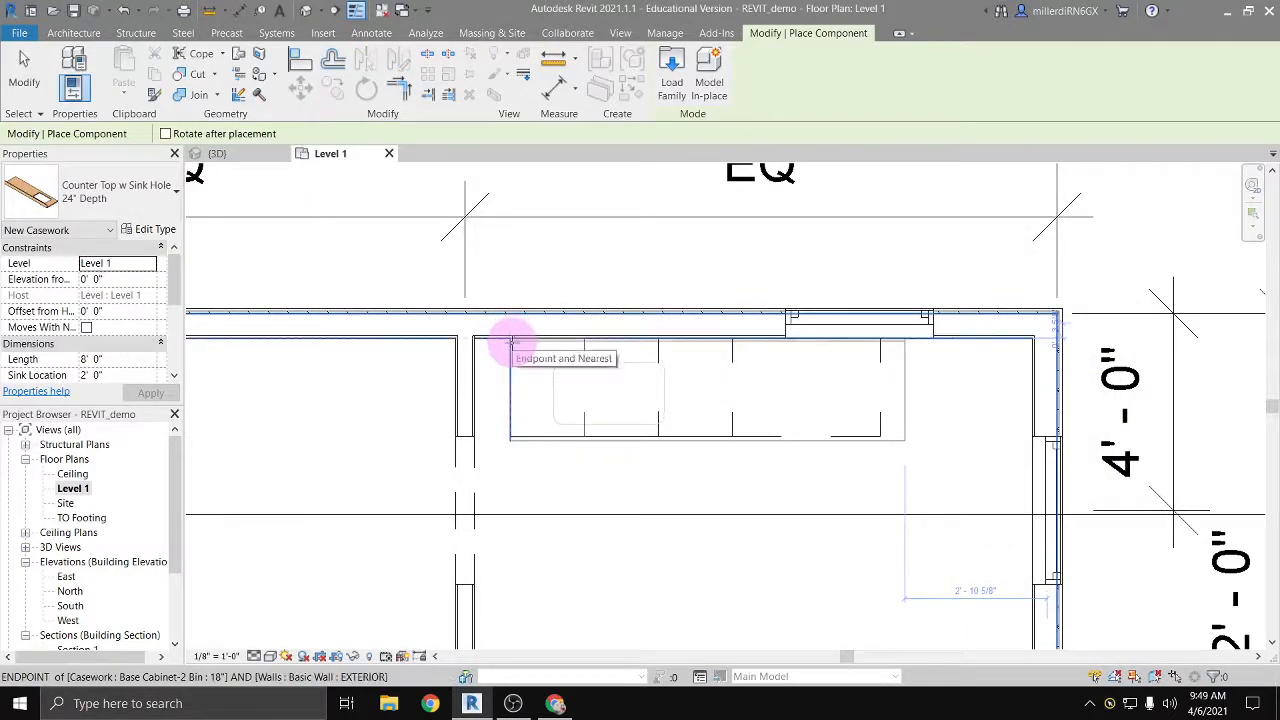
pyautogui.click(511, 341)
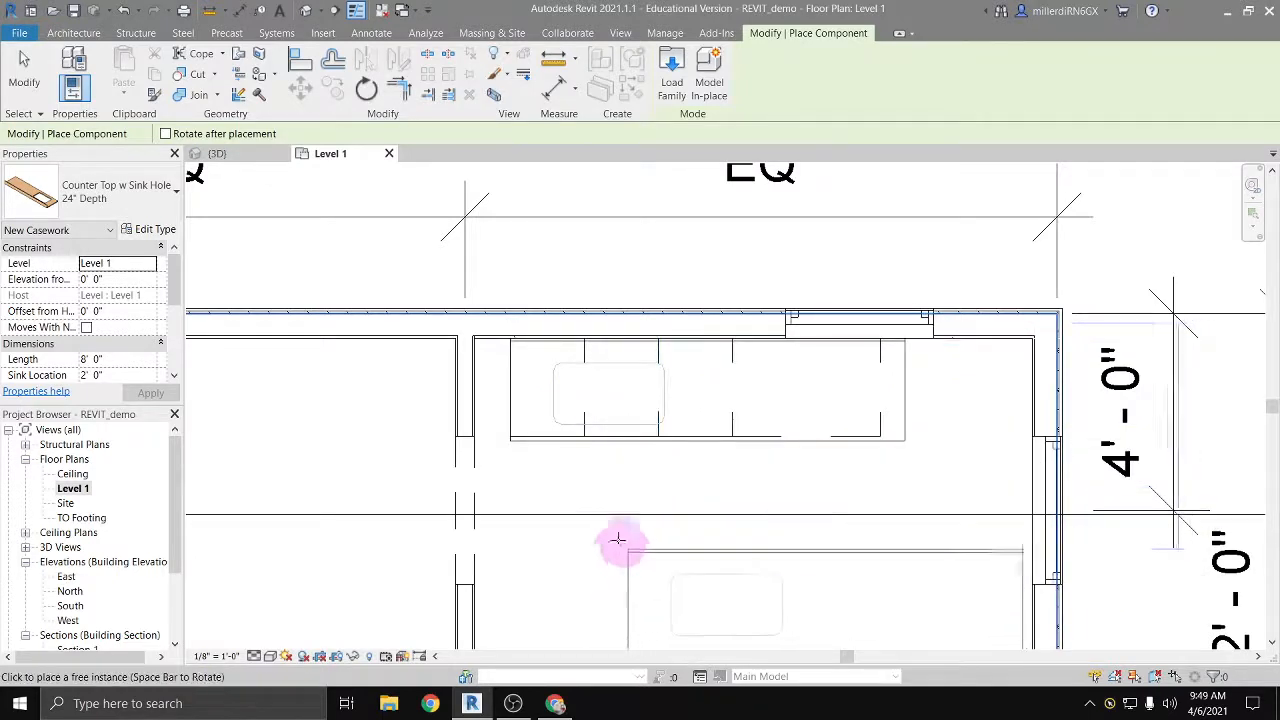
pyautogui.press('Escape')
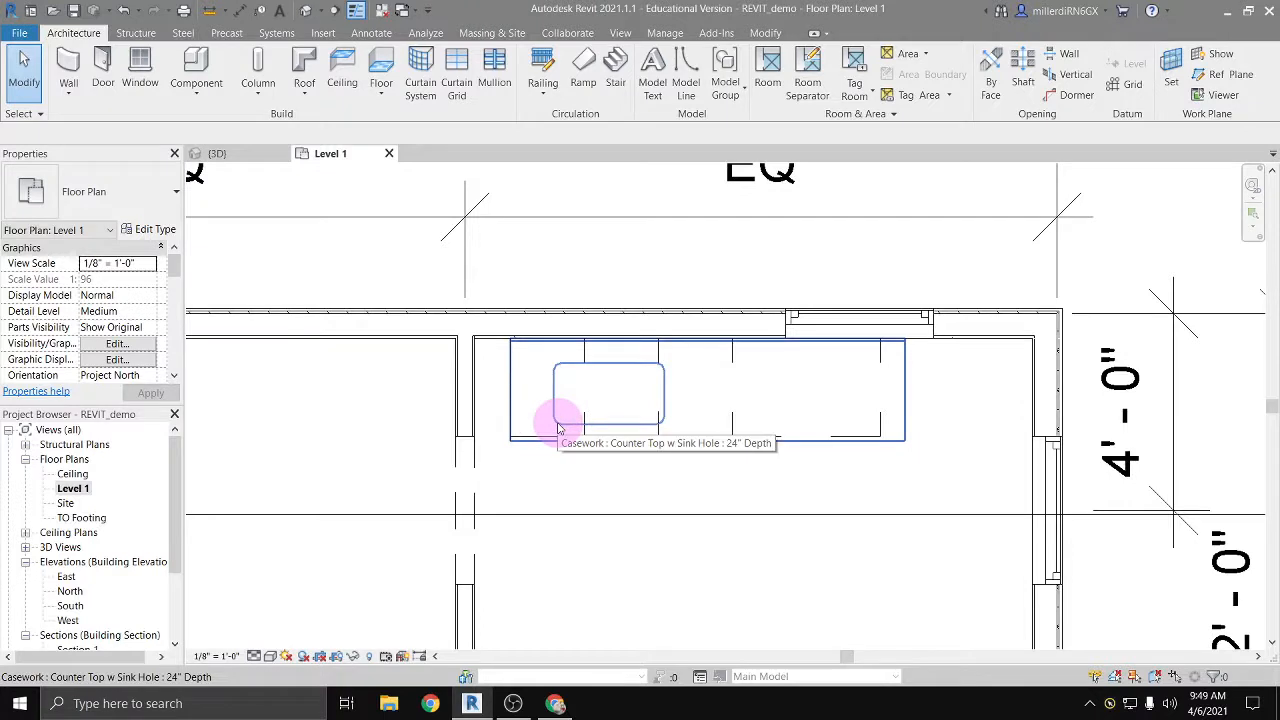
pyautogui.click(558, 428)
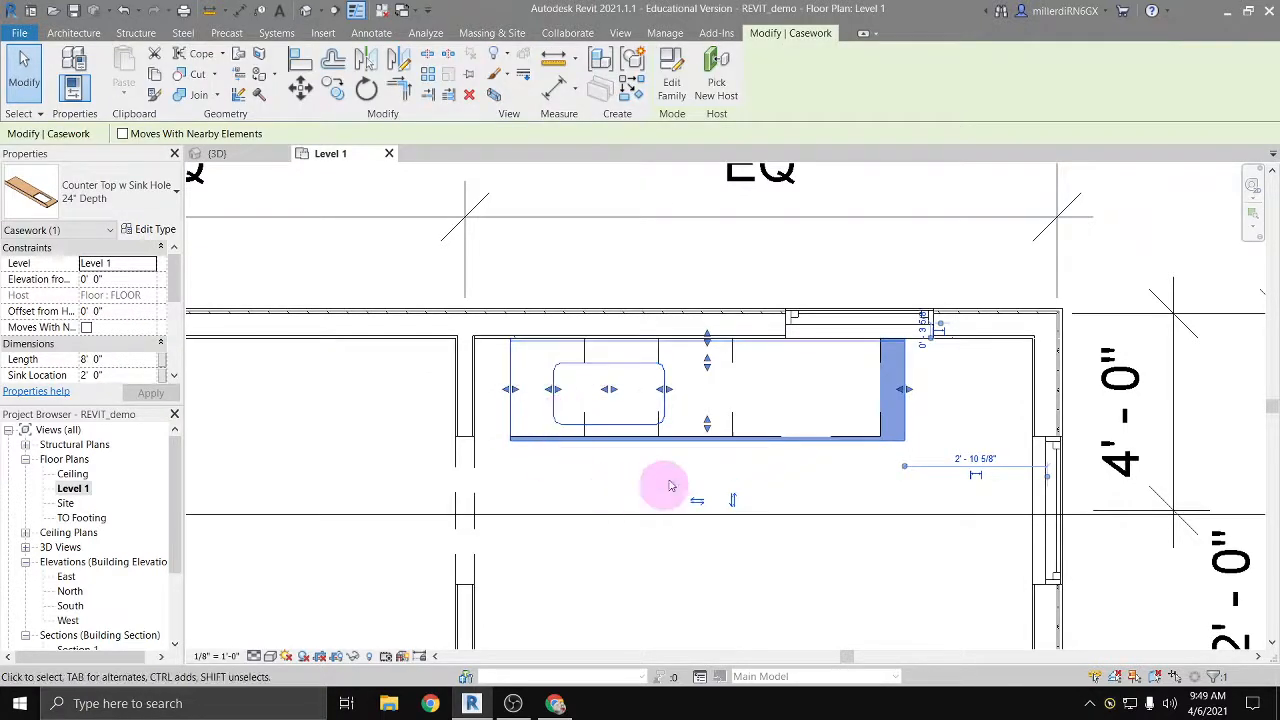
pyautogui.moveTo(902, 390); pyautogui.dragTo(880, 389)
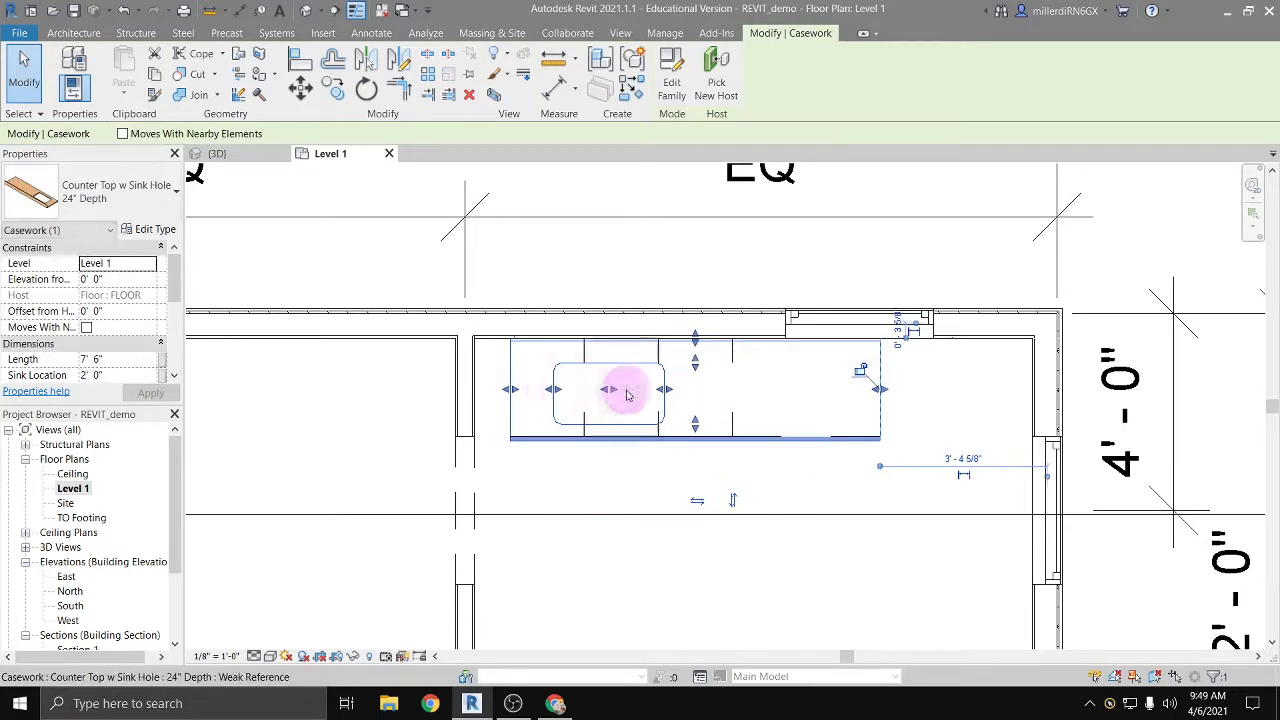
# Step: Slide the countertop's sink hole east to a 6' 0" sink location and narrow it, keeping the countertop aligned with the cabinets
pyautogui.moveTo(610, 392); pyautogui.dragTo(761, 391)
pyautogui.moveTo(862, 389); pyautogui.dragTo(849, 389)
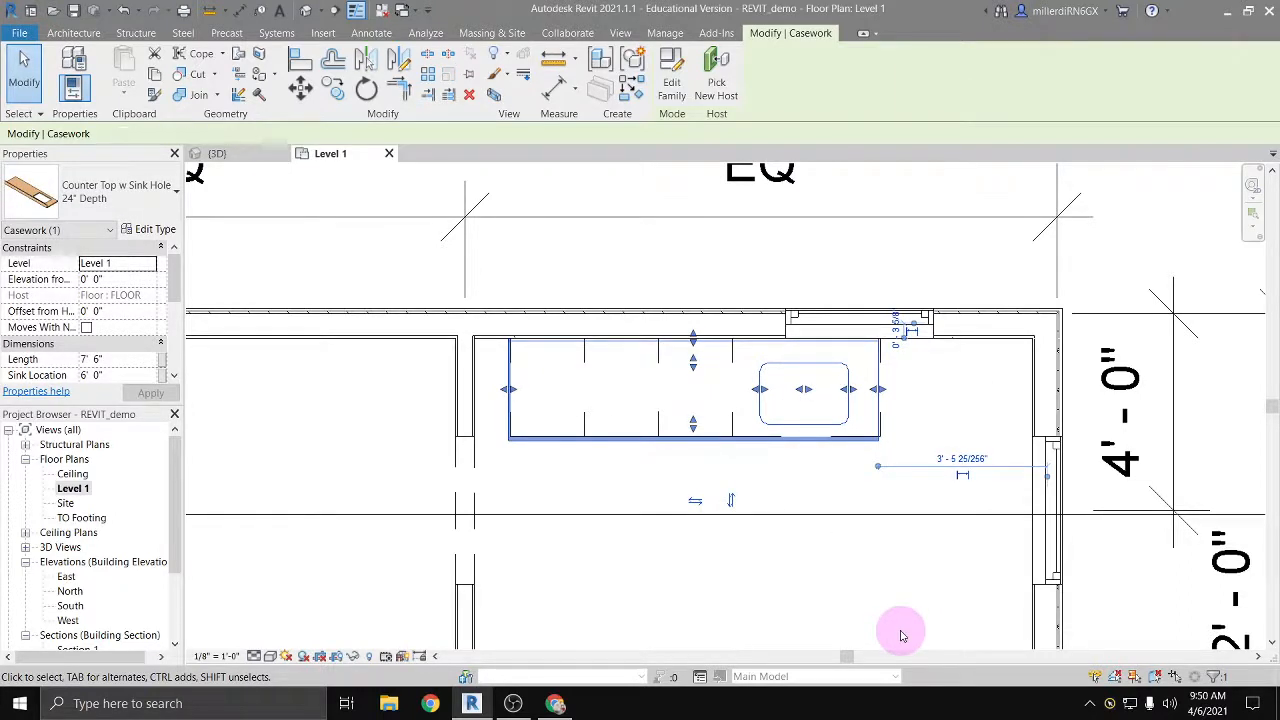
pyautogui.press('Right')
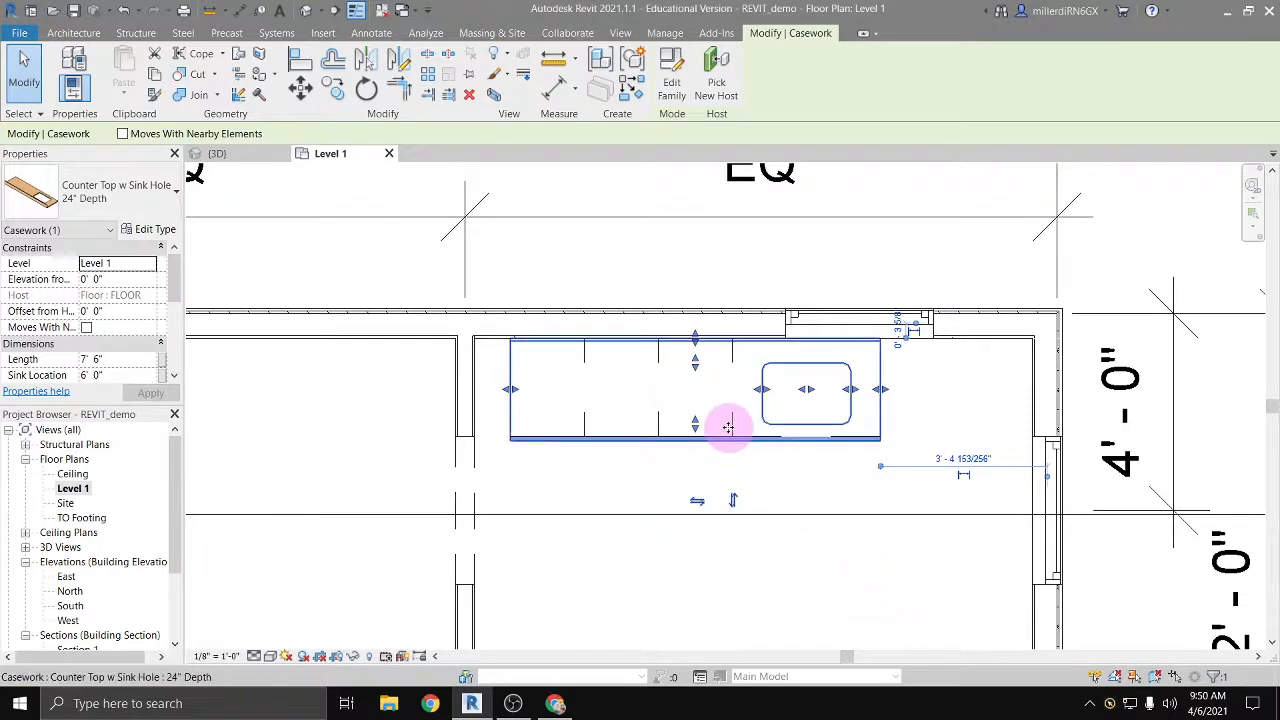
# Step: Pull in the sink hole's front edge and restore it, and align the countertop's back edge with the north wall's inner face
pyautogui.click(695, 428)
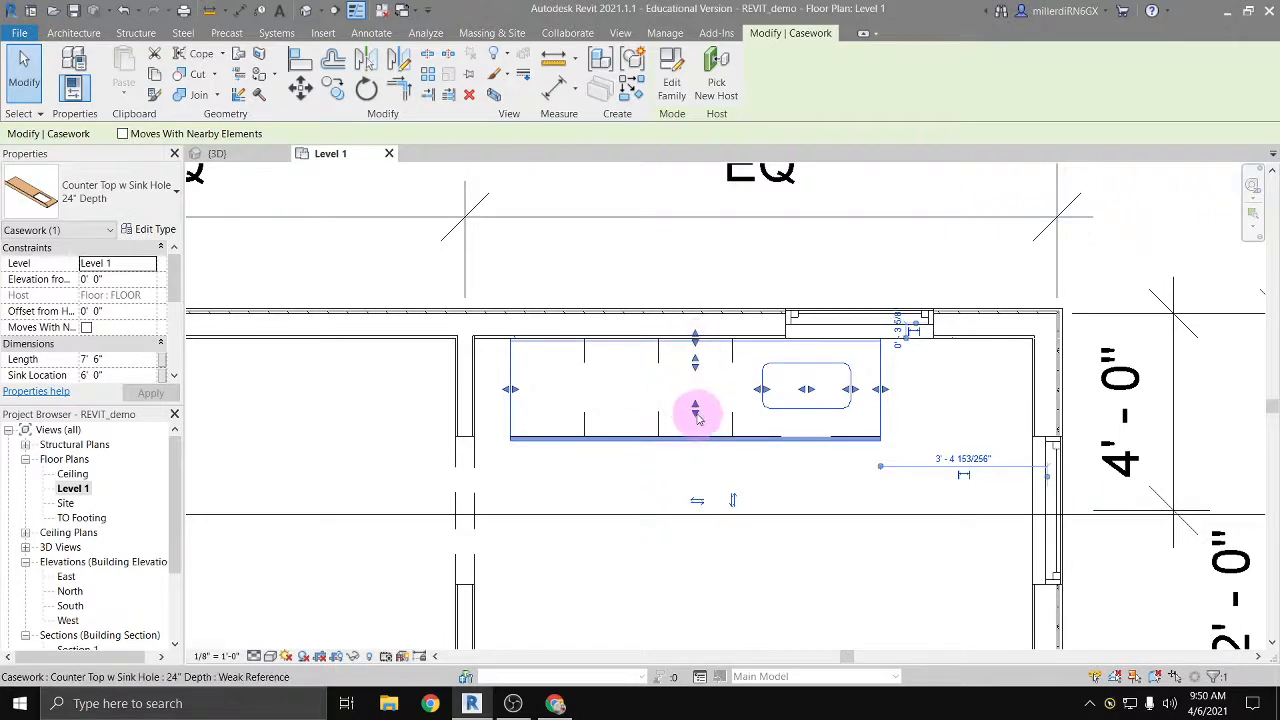
pyautogui.moveTo(696, 413); pyautogui.dragTo(695, 427)
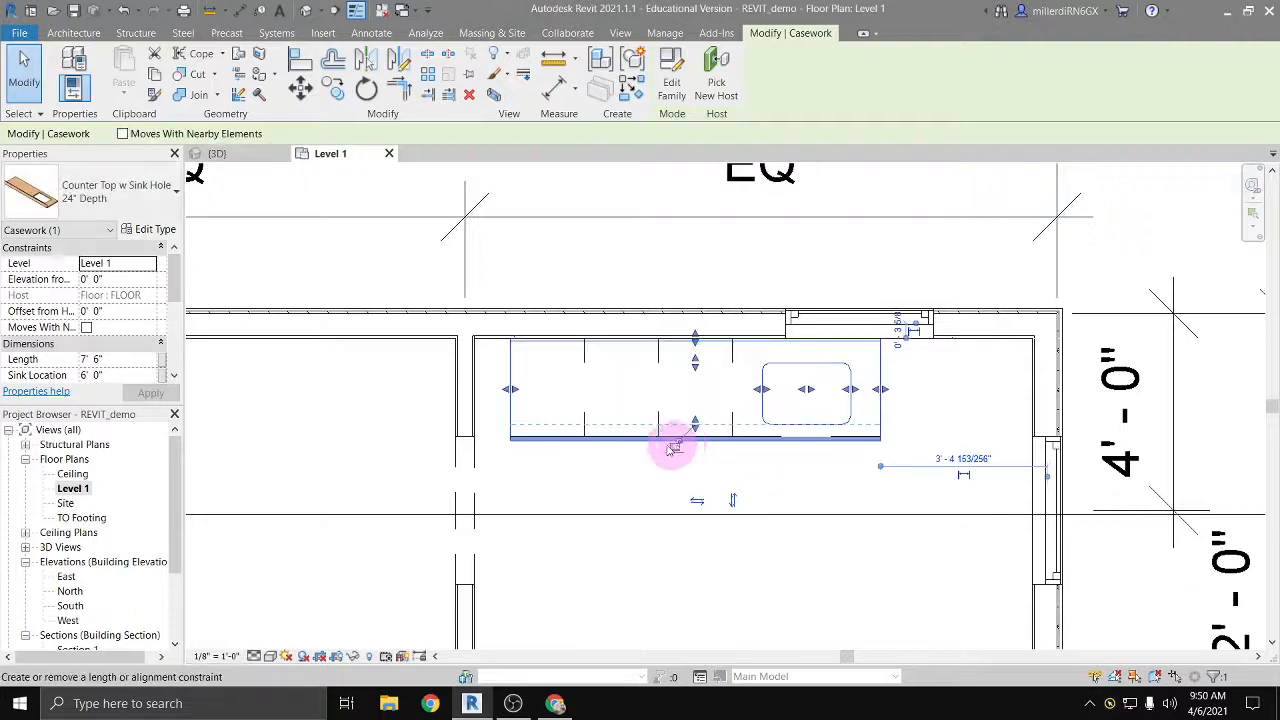
pyautogui.moveTo(694, 337)
pyautogui.mouseDown()
pyautogui.moveTo(695, 352)
pyautogui.moveTo(694, 337)
pyautogui.mouseUp()
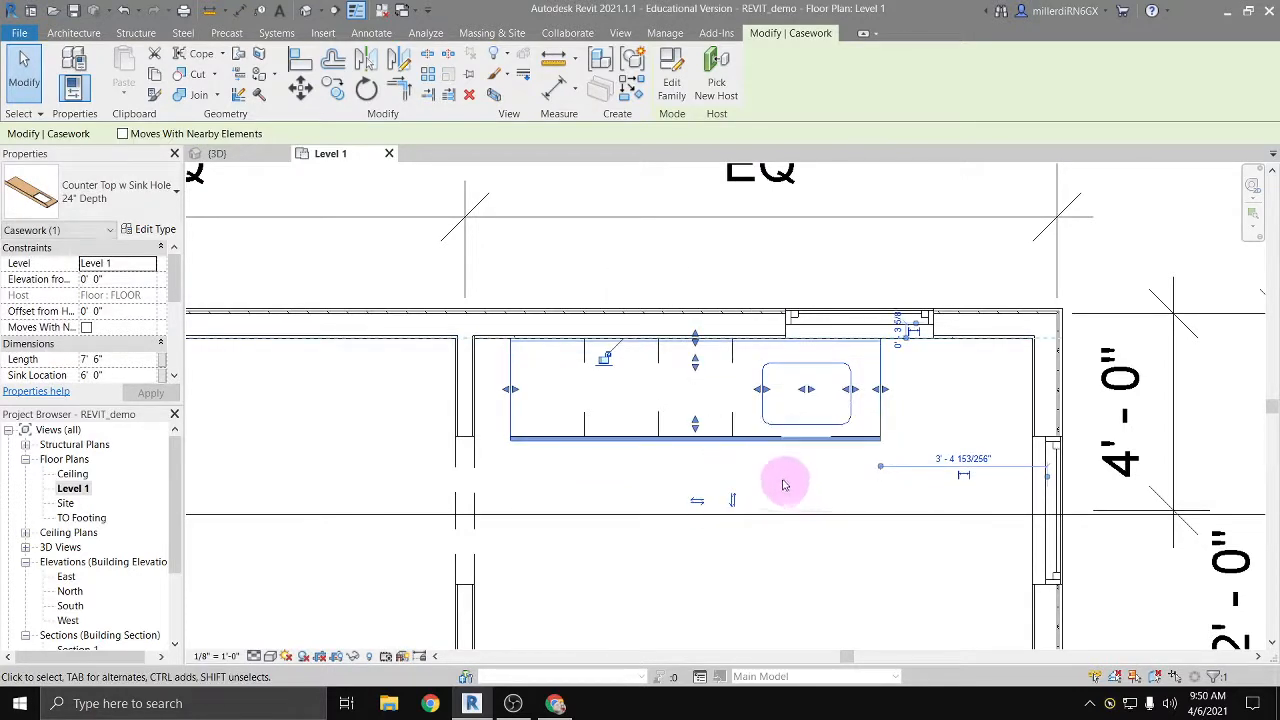
# Step: Examine the countertop's type properties and the materials offered for Counter Top Material, cancel without changes, and clear the selection
pyautogui.click(156, 230)
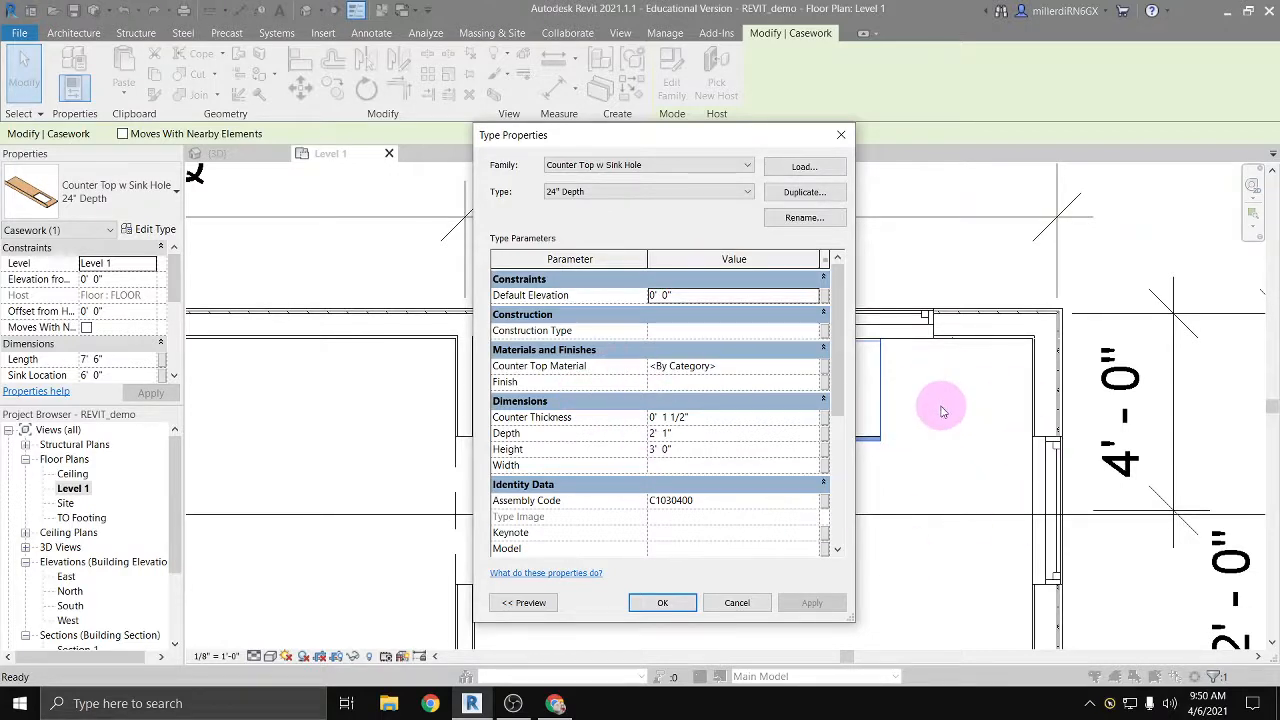
pyautogui.click(676, 366)
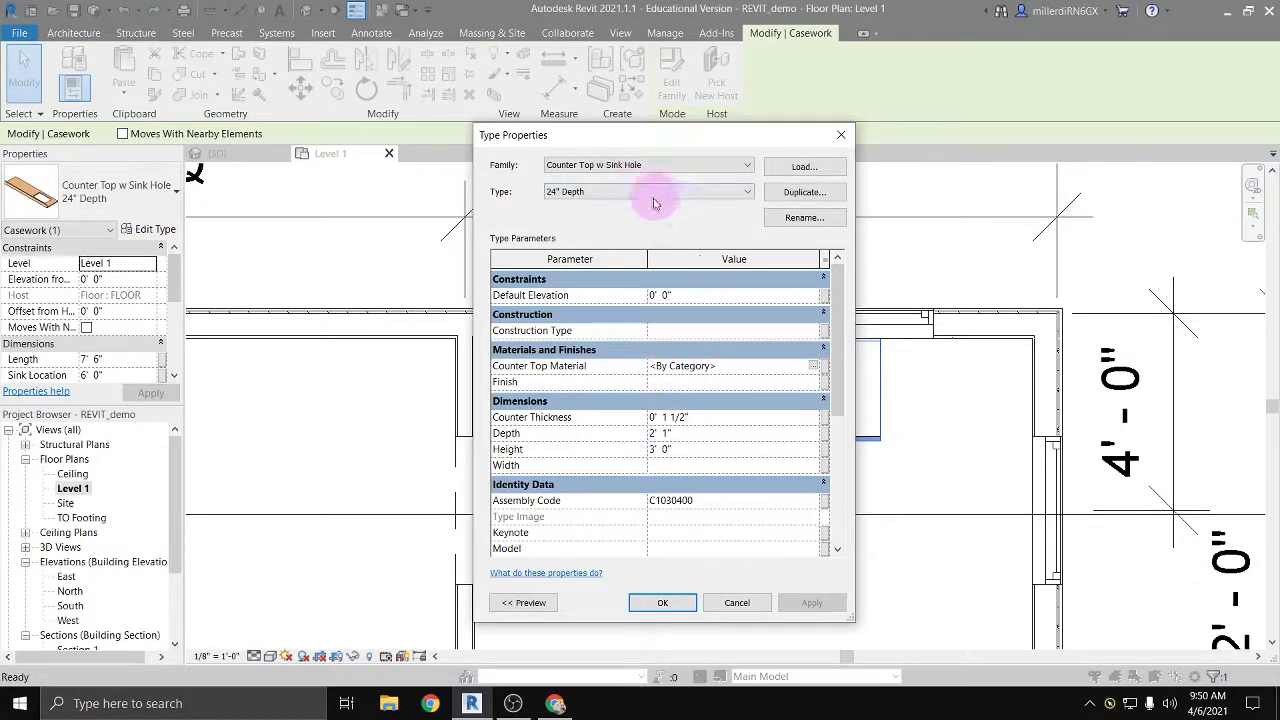
pyautogui.click(810, 368)
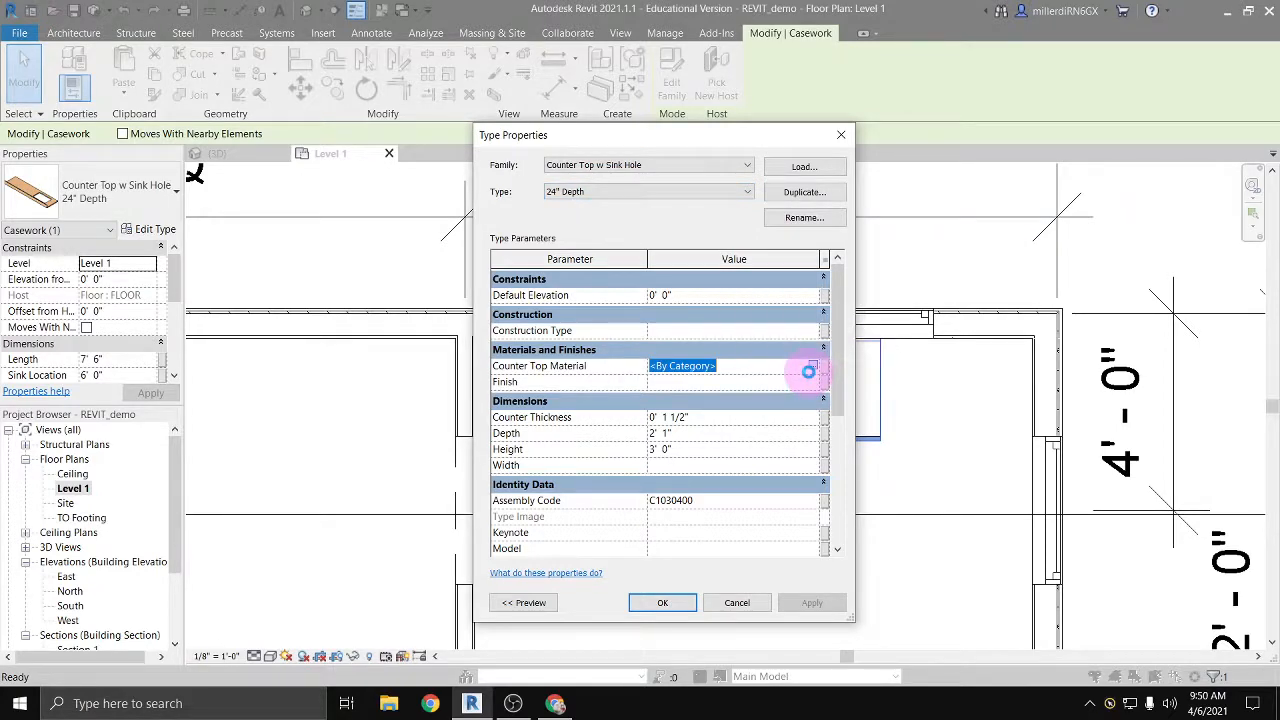
pyautogui.click(811, 368)
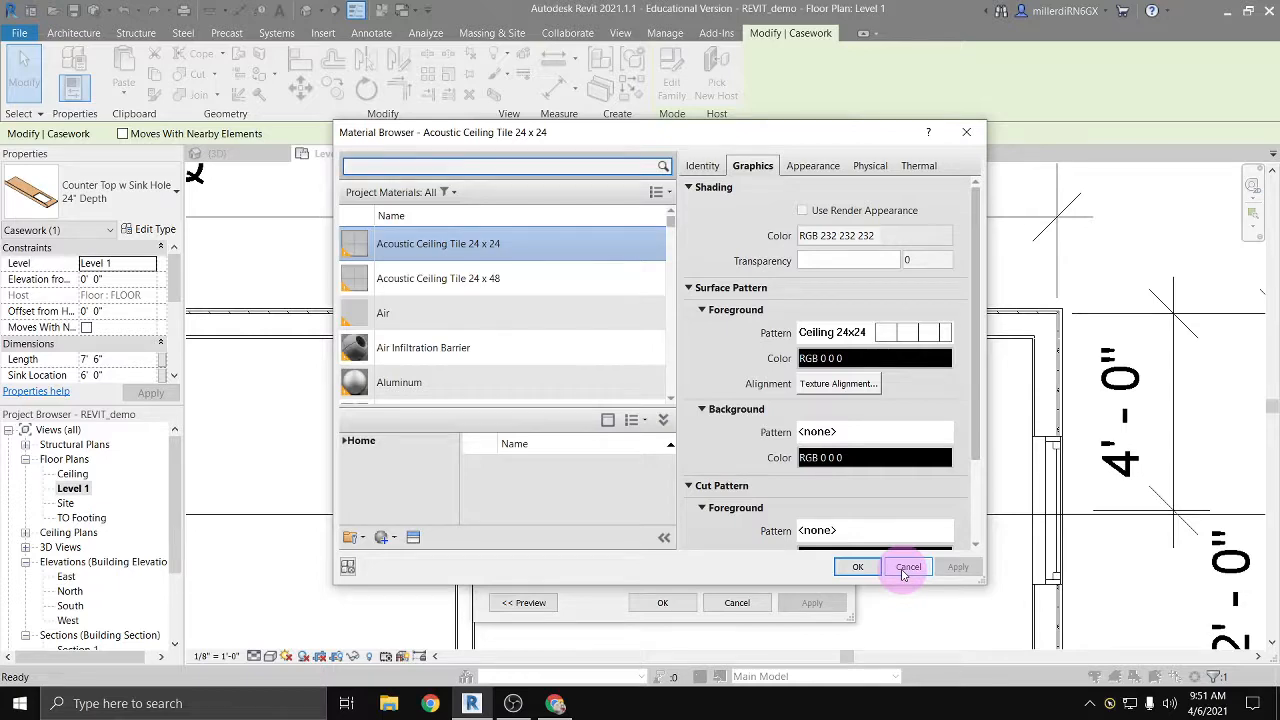
pyautogui.click(905, 569)
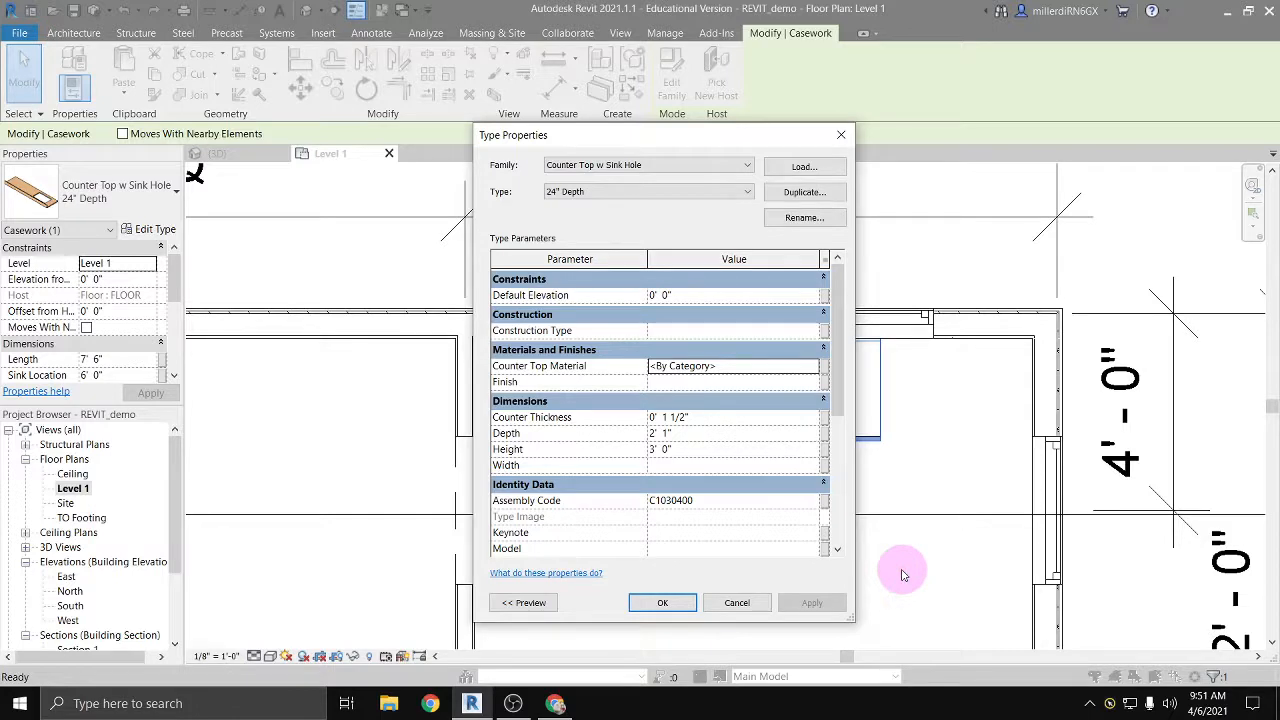
pyautogui.click(736, 603)
pyautogui.press('Escape')
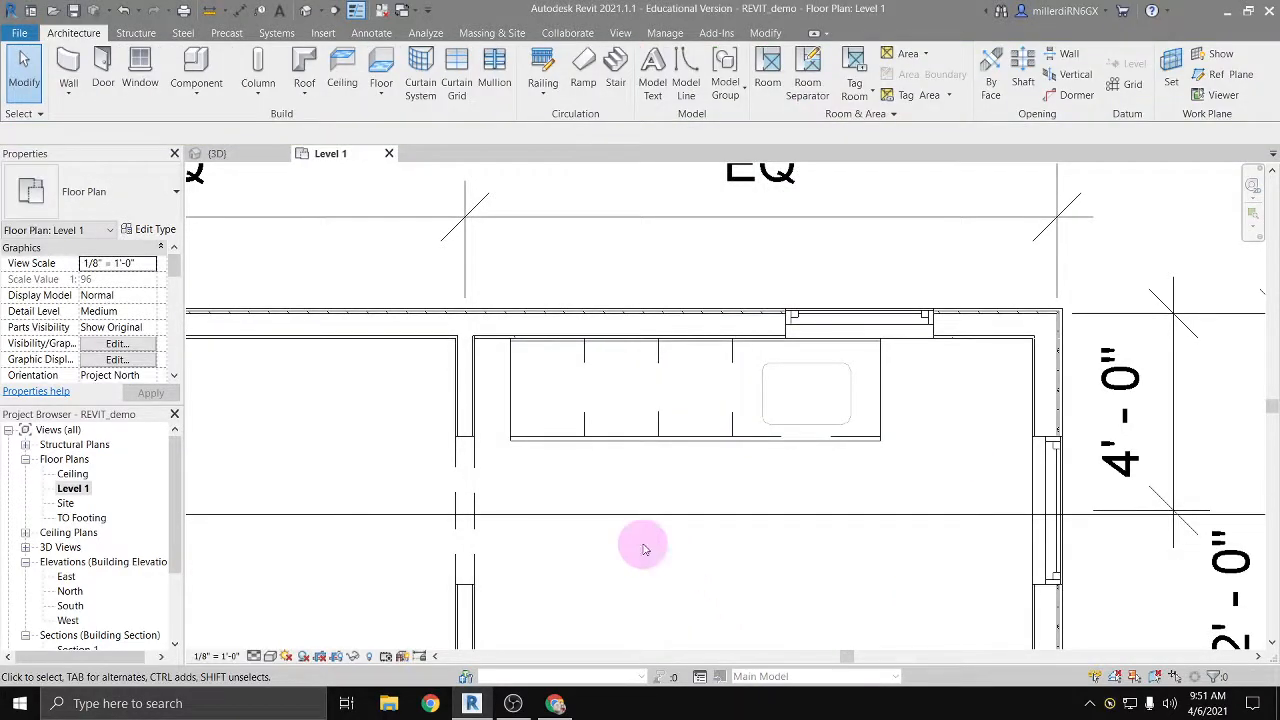
# Step: Start placing a component in the room below the countertop and open the English-Imperial library's Furniture Seating folder for family loading
pyautogui.scroll(-3, 642, 540)
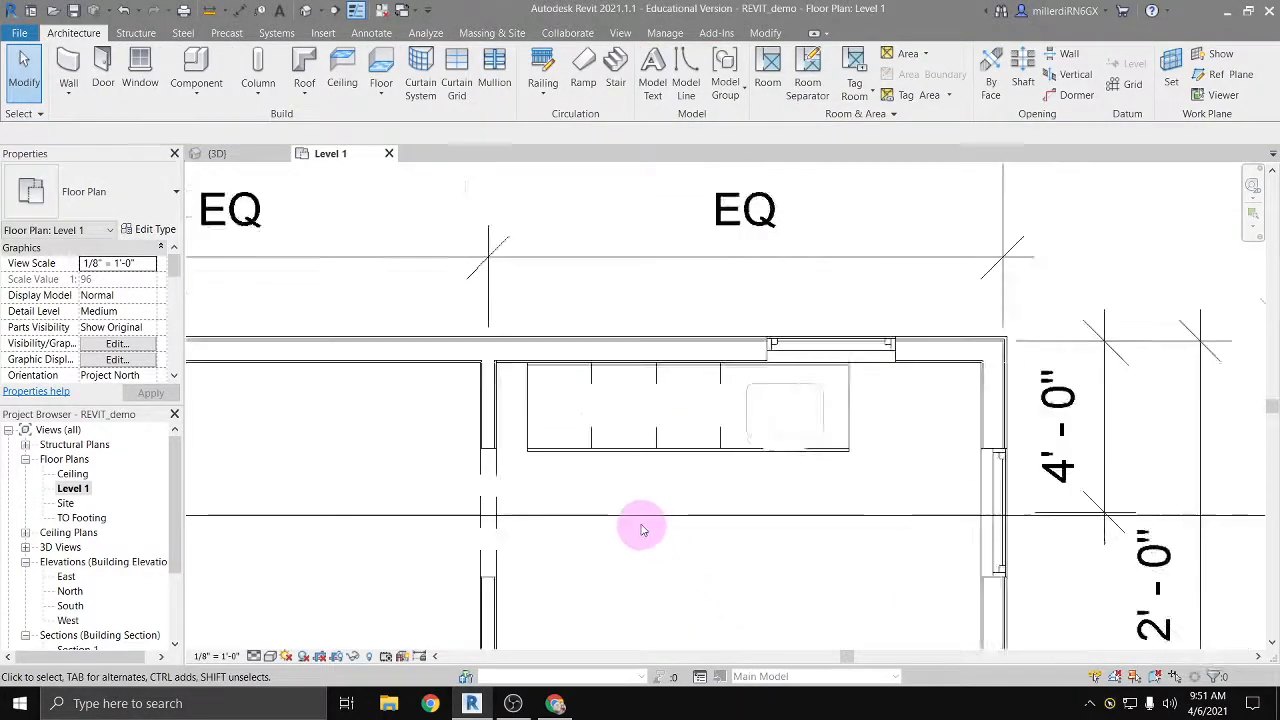
pyautogui.moveTo(646, 557); pyautogui.dragTo(619, 443, button='middle')
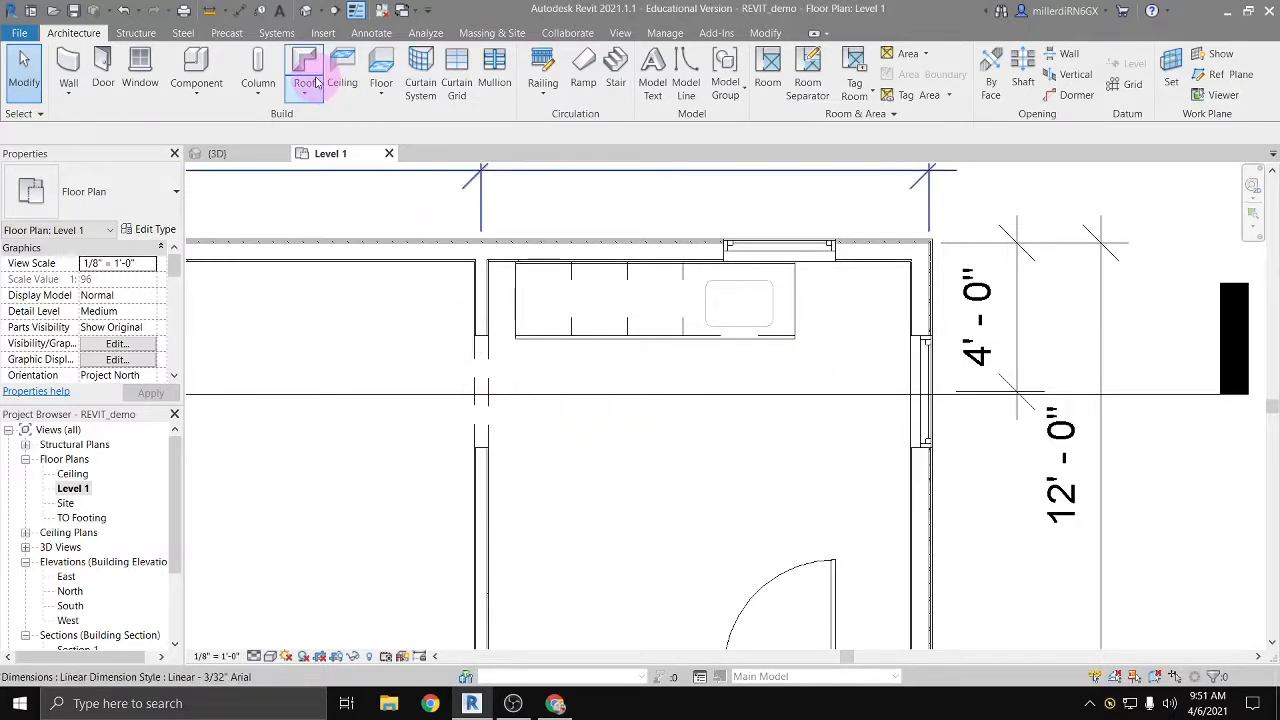
pyautogui.click(198, 62)
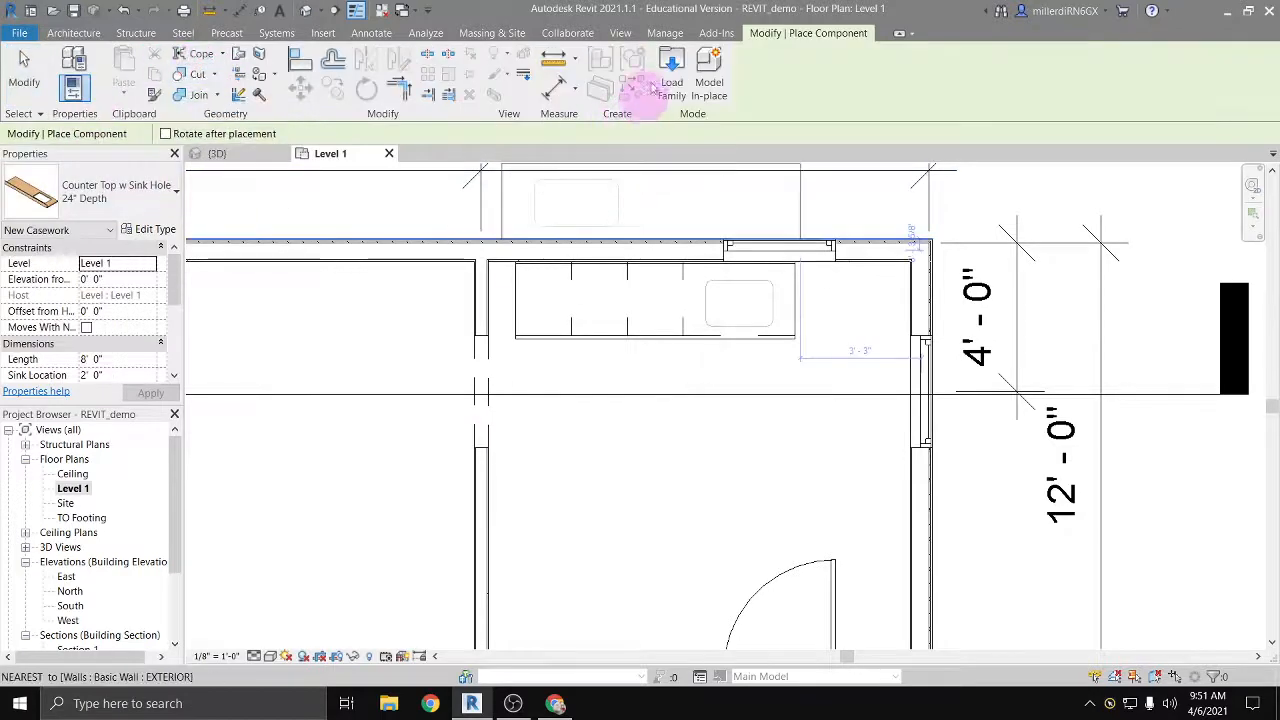
pyautogui.click(652, 150)
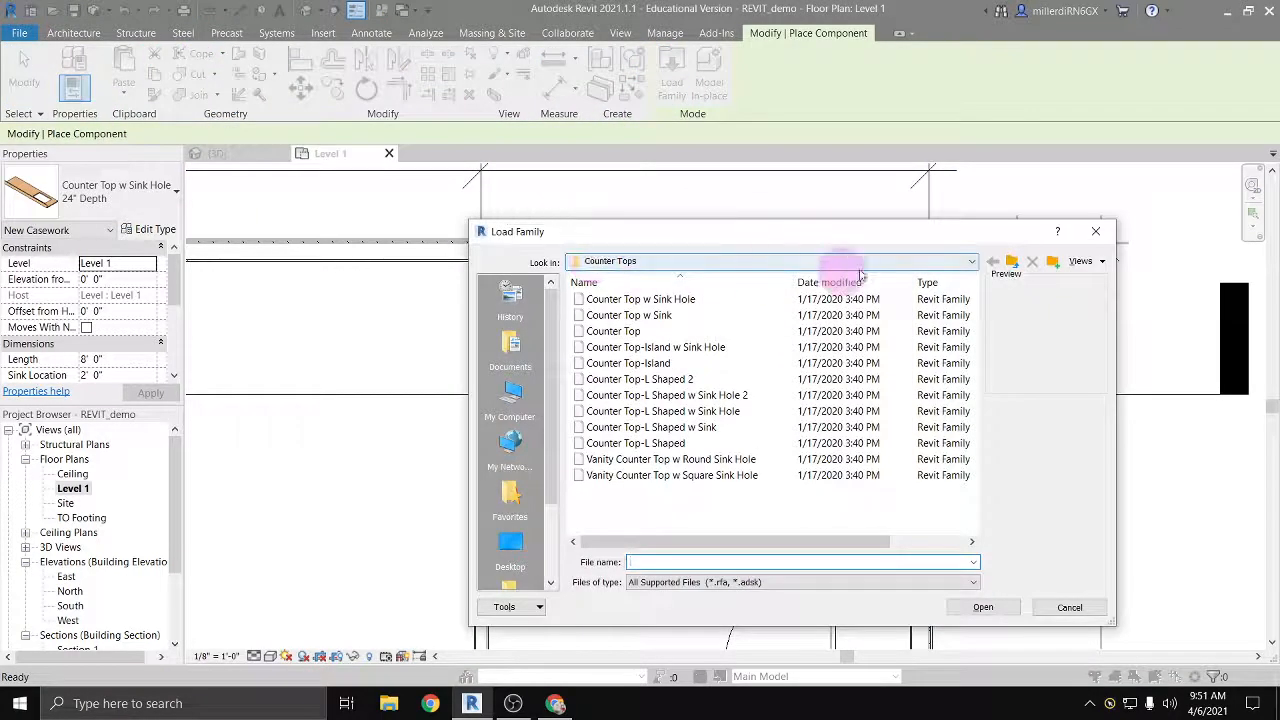
pyautogui.click(875, 261)
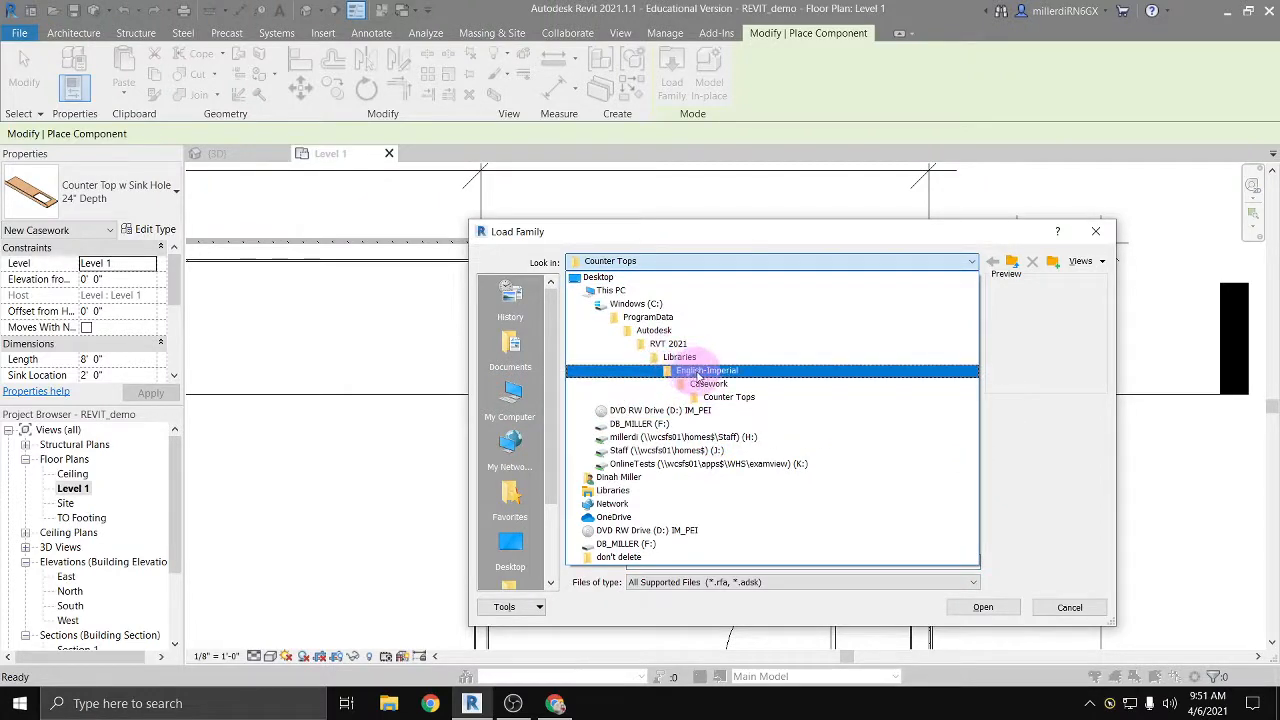
pyautogui.click(698, 371)
pyautogui.scroll(-2, 634, 475)
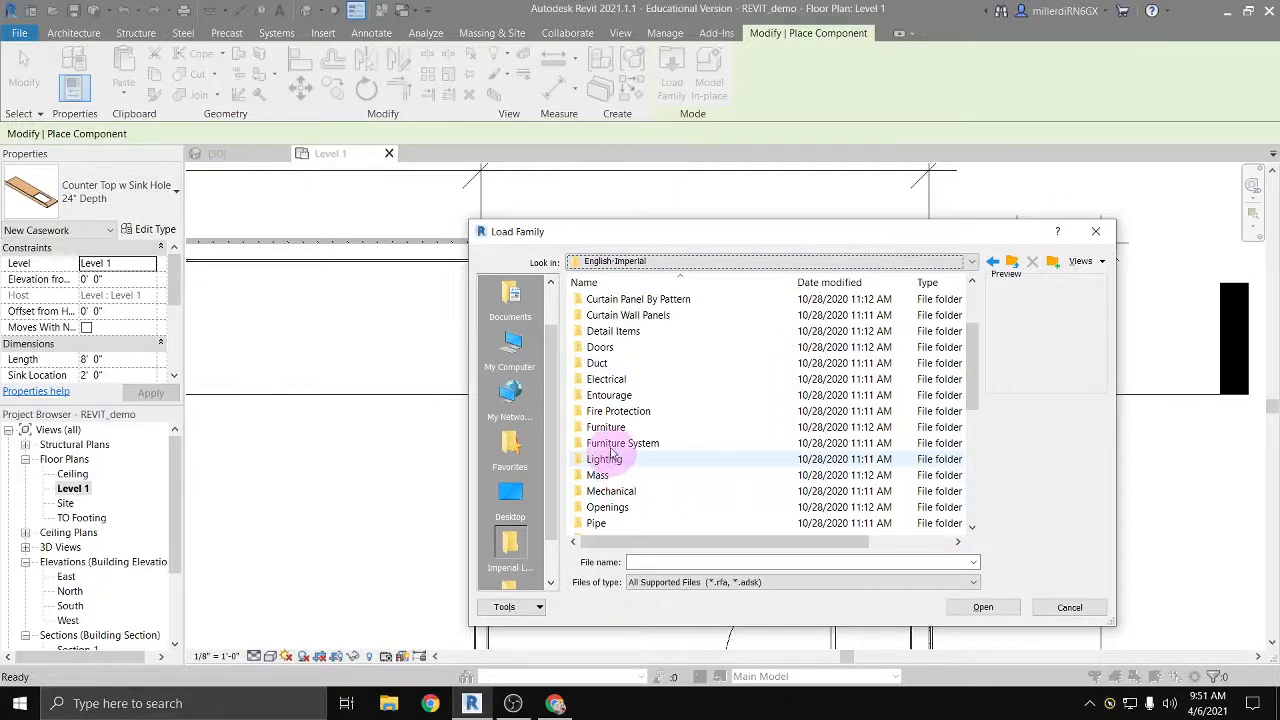
pyautogui.doubleClick(604, 427)
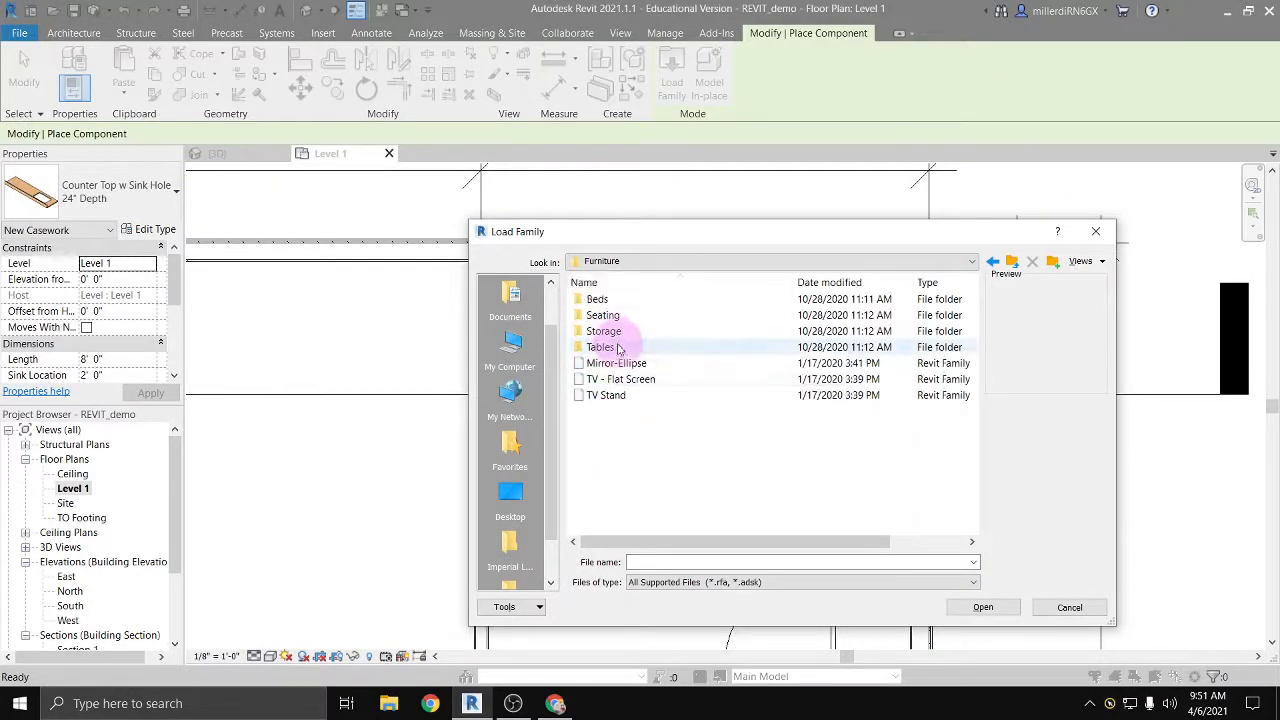
pyautogui.doubleClick(608, 315)
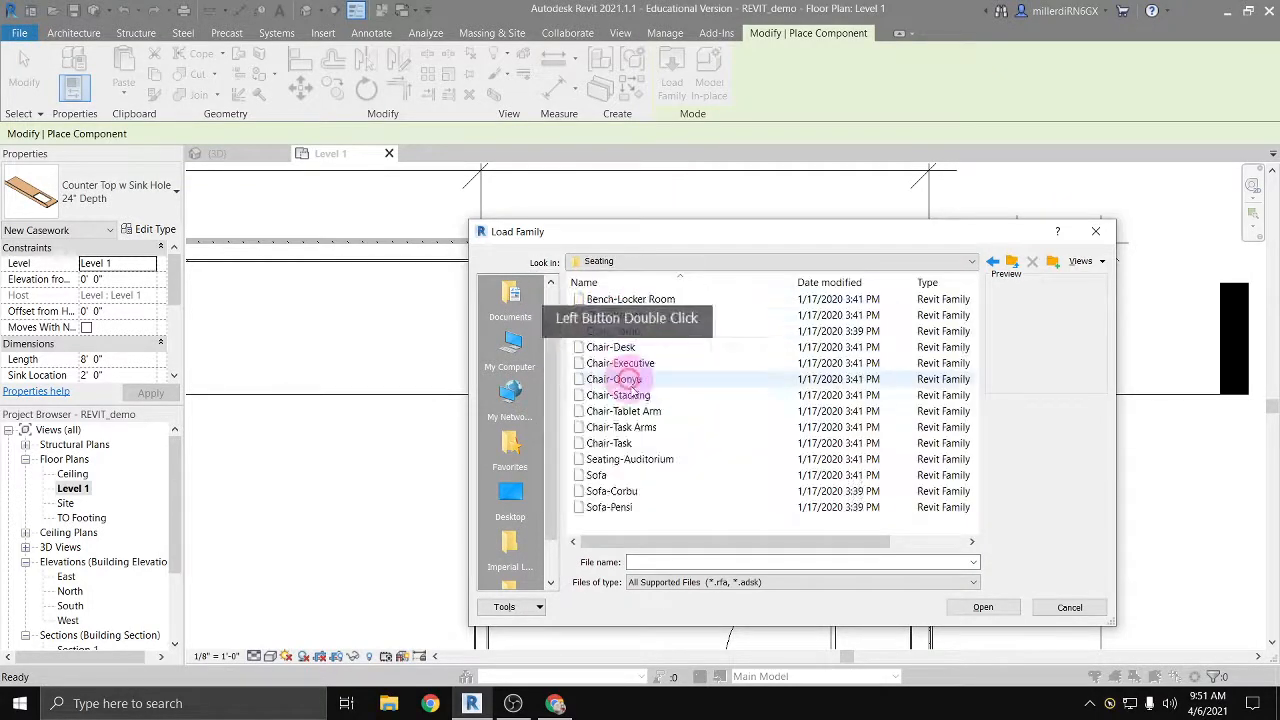
# Step: Preview the chair, auditorium seating and sofa families in the Seating folder to compare their designs
pyautogui.doubleClick(624, 299)
pyautogui.press('Down')
pyautogui.press('Down')
pyautogui.press('Down')
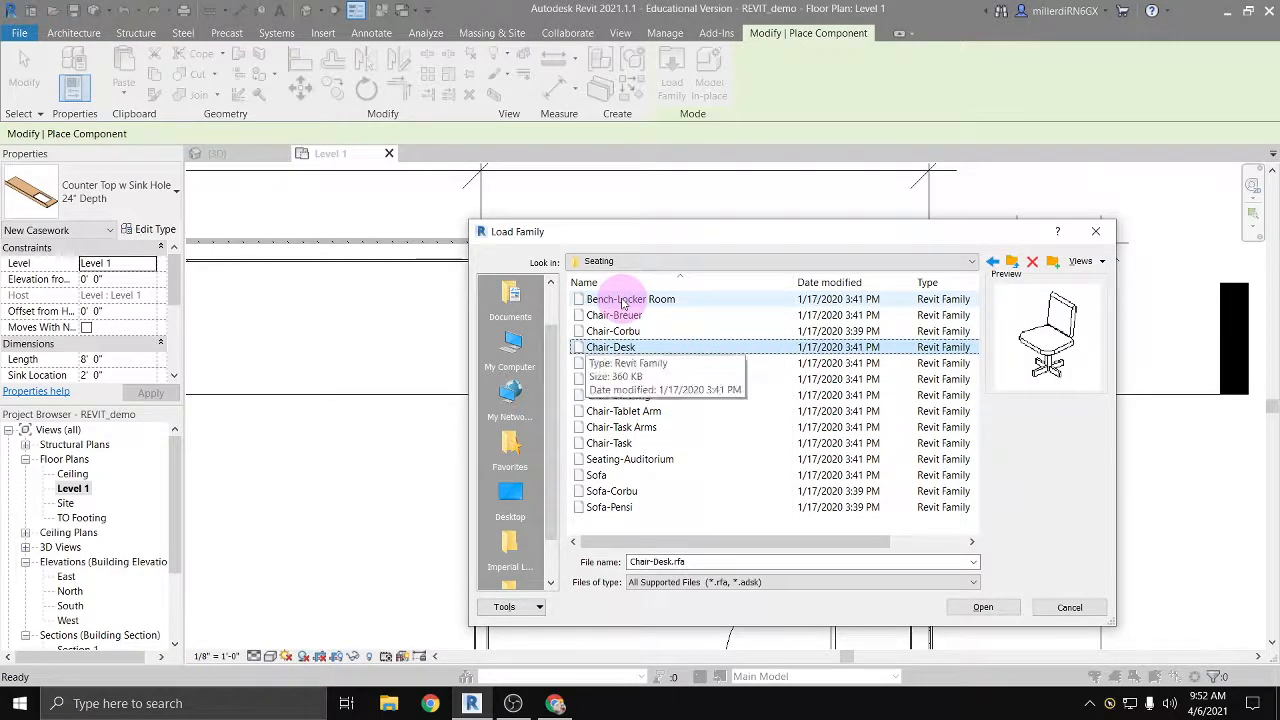
pyautogui.press('Down')
pyautogui.press('Down')
pyautogui.press('Down')
pyautogui.press('Up')
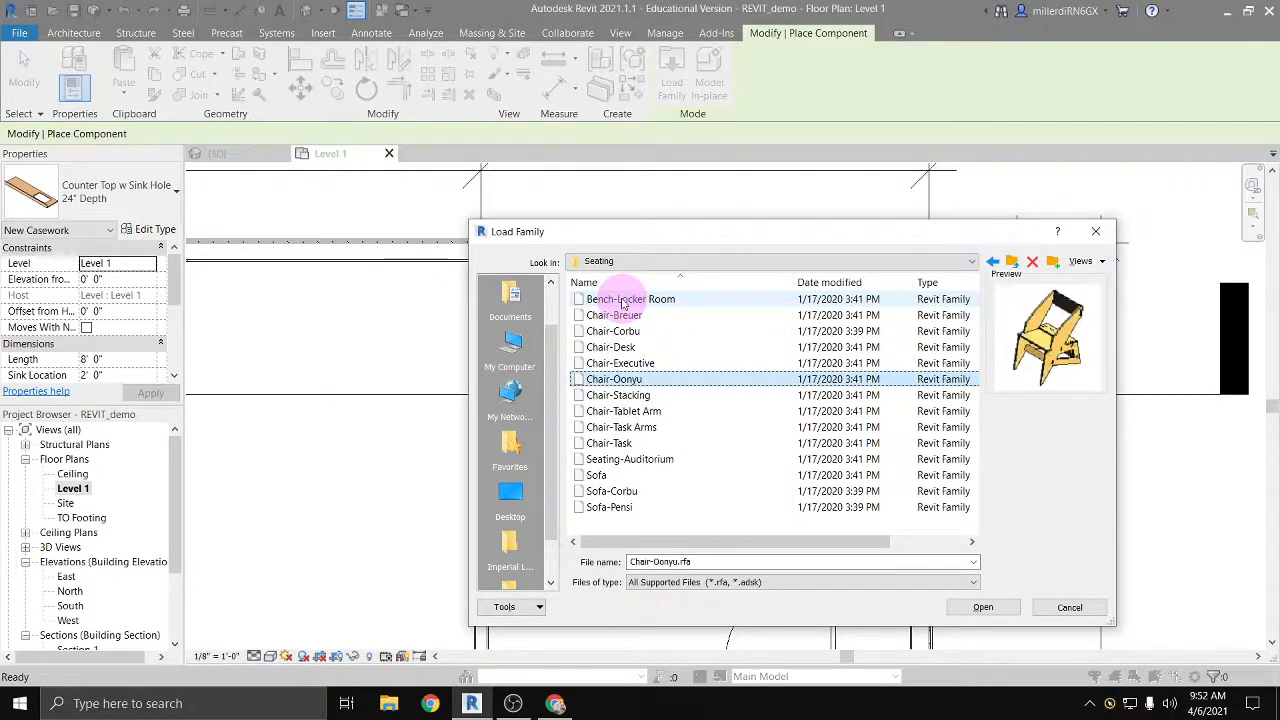
pyautogui.press('Down')
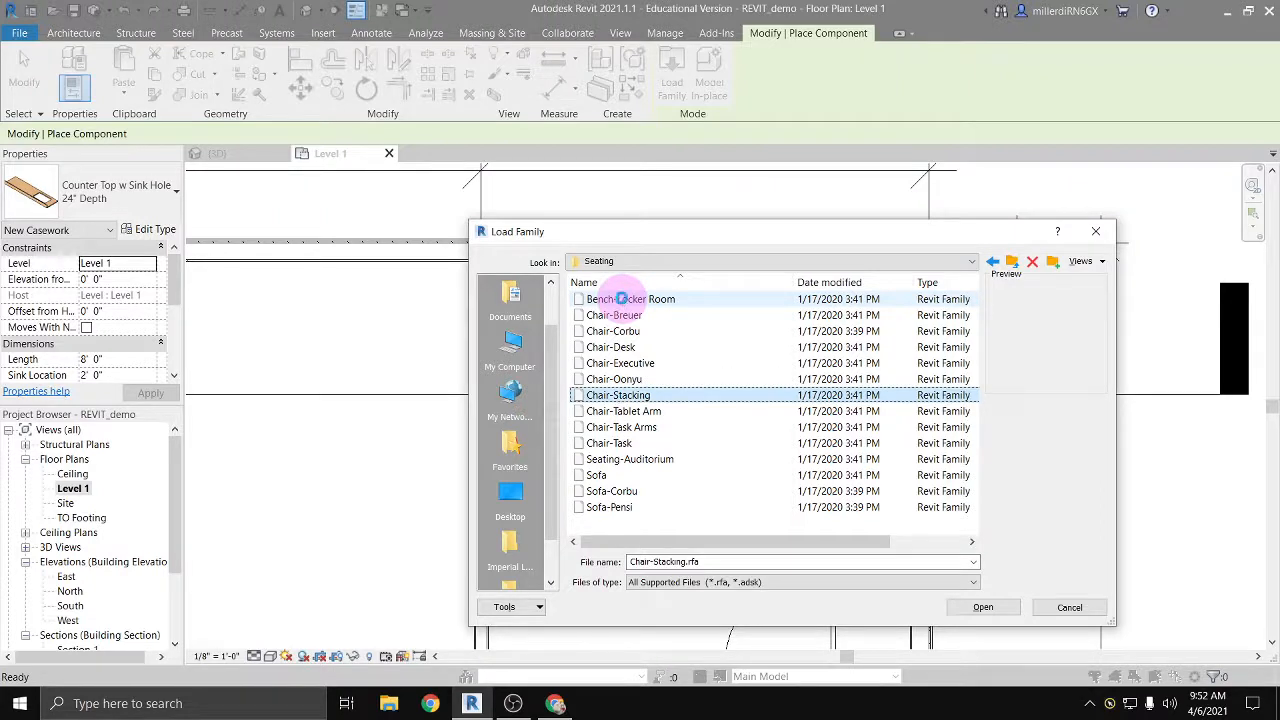
pyautogui.click(624, 427)
pyautogui.click(627, 412)
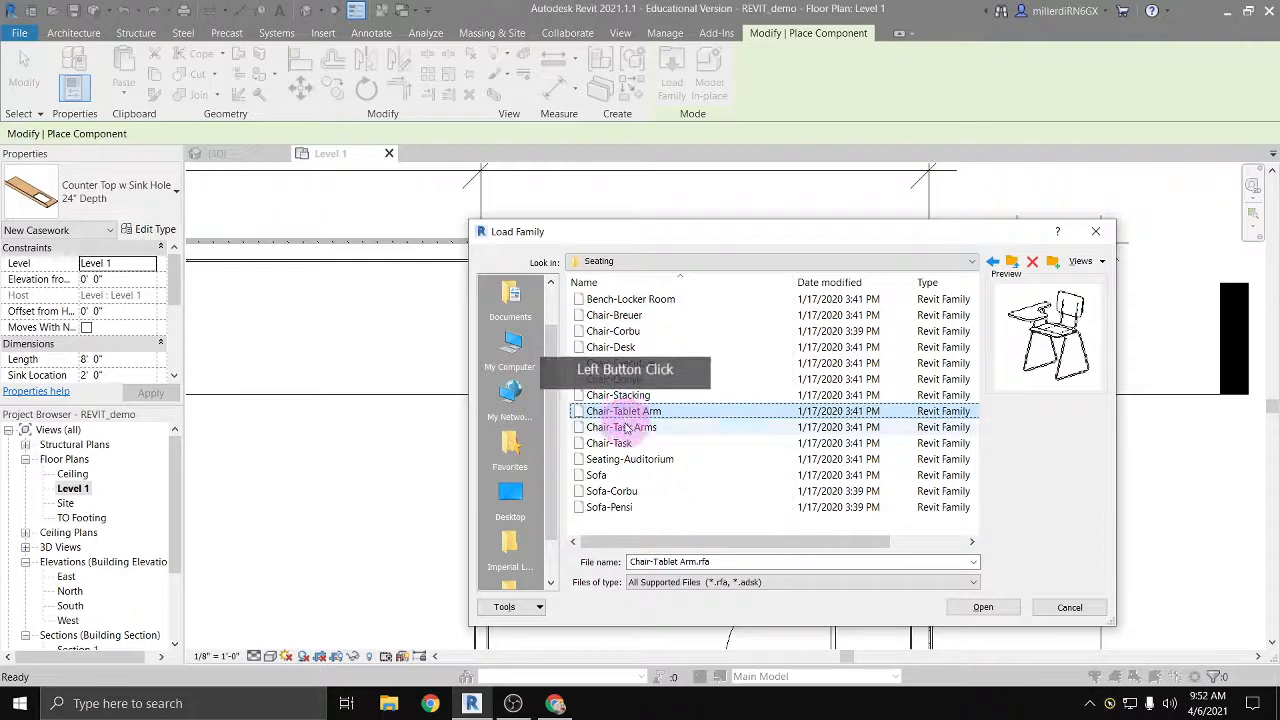
pyautogui.click(621, 427)
pyautogui.click(620, 443)
pyautogui.click(623, 459)
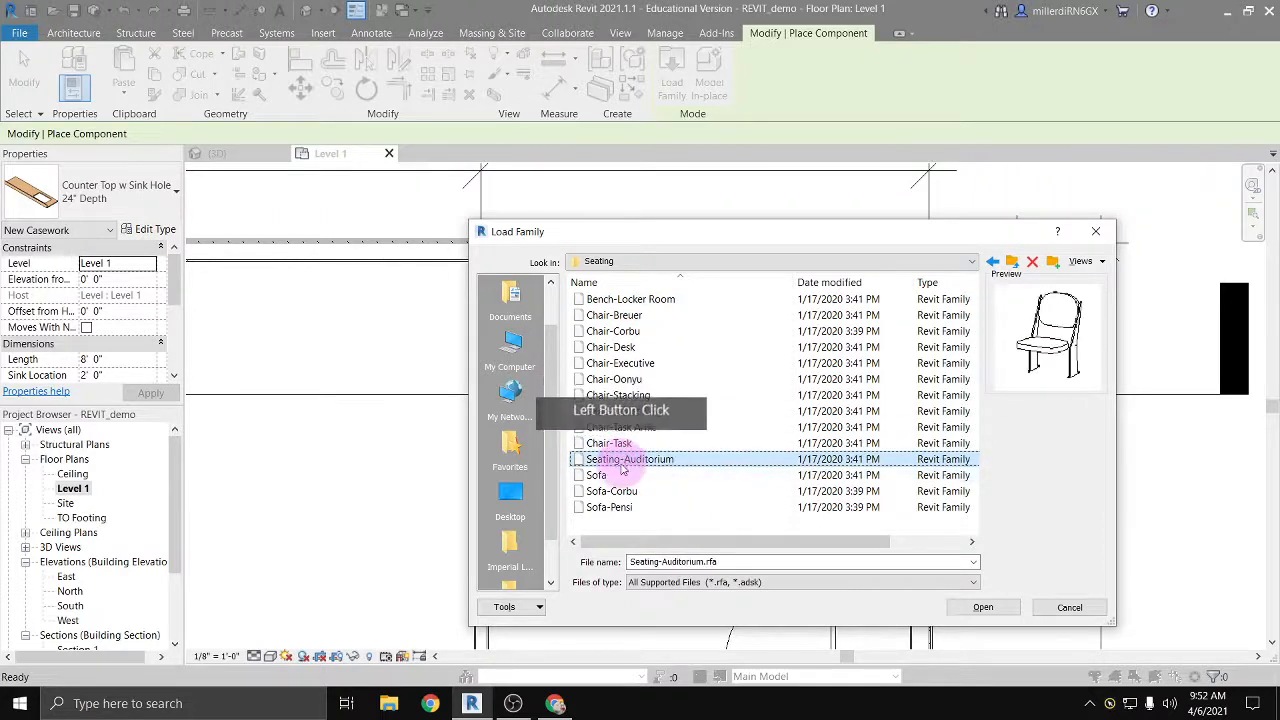
pyautogui.click(605, 475)
pyautogui.click(602, 491)
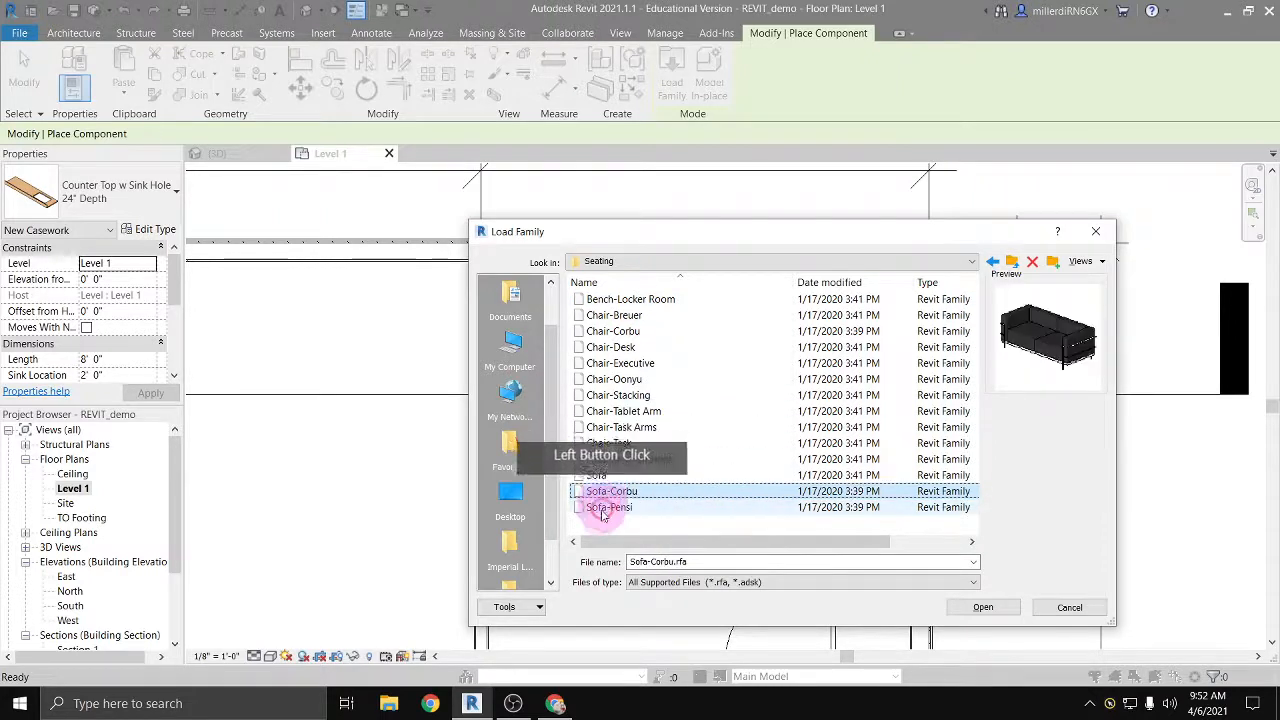
pyautogui.click(602, 511)
pyautogui.click(604, 445)
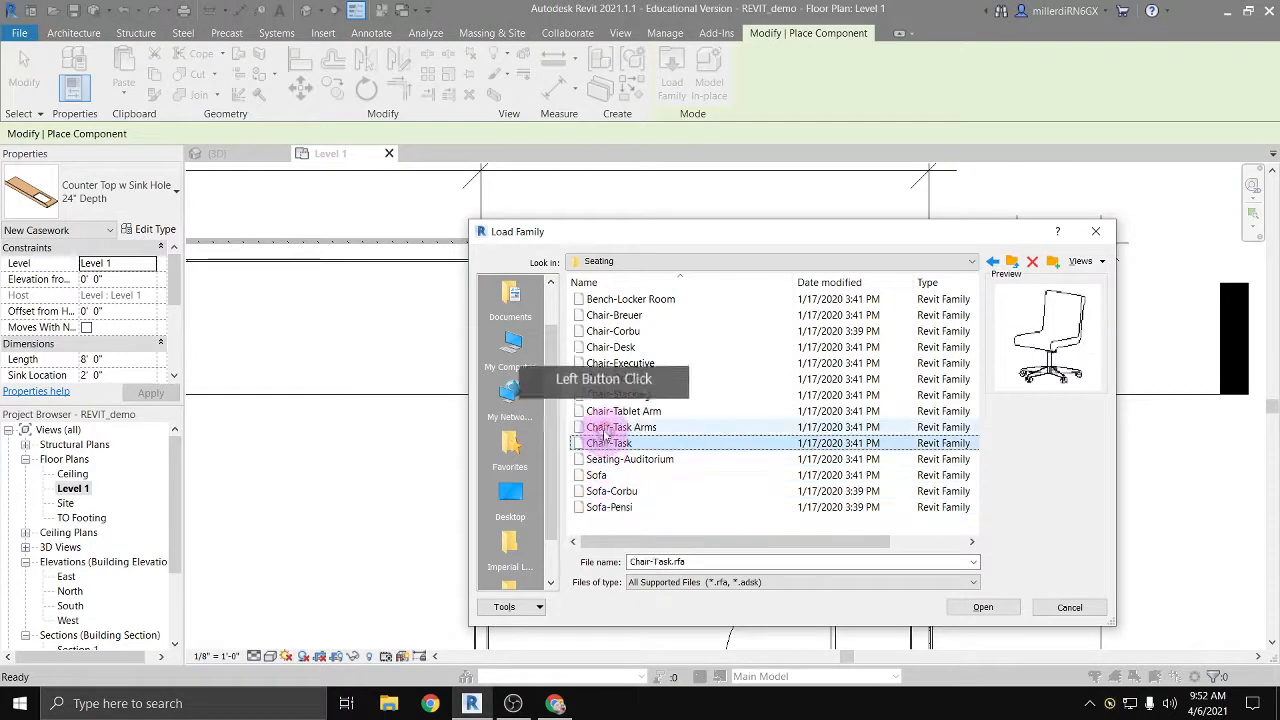
pyautogui.click(604, 428)
pyautogui.click(605, 411)
pyautogui.click(600, 396)
pyautogui.click(598, 381)
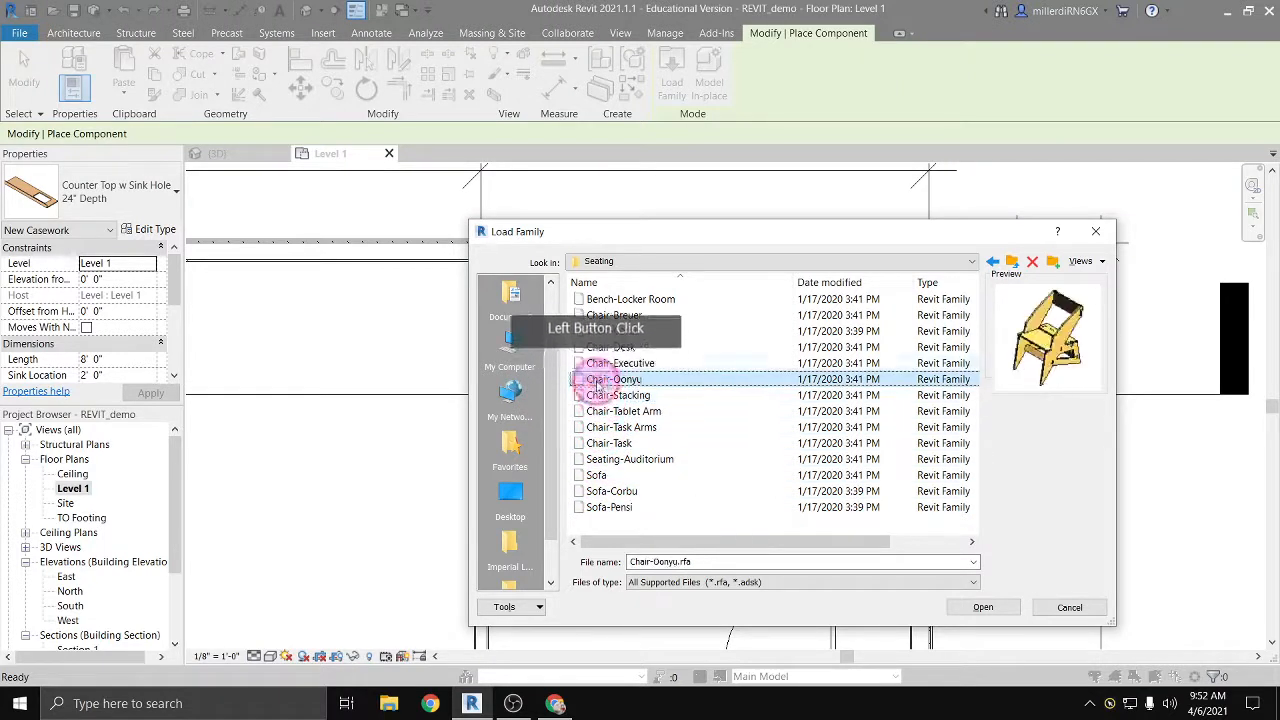
# Step: Load the Chair-Executive family from the Seating folder for component placement
pyautogui.click(600, 364)
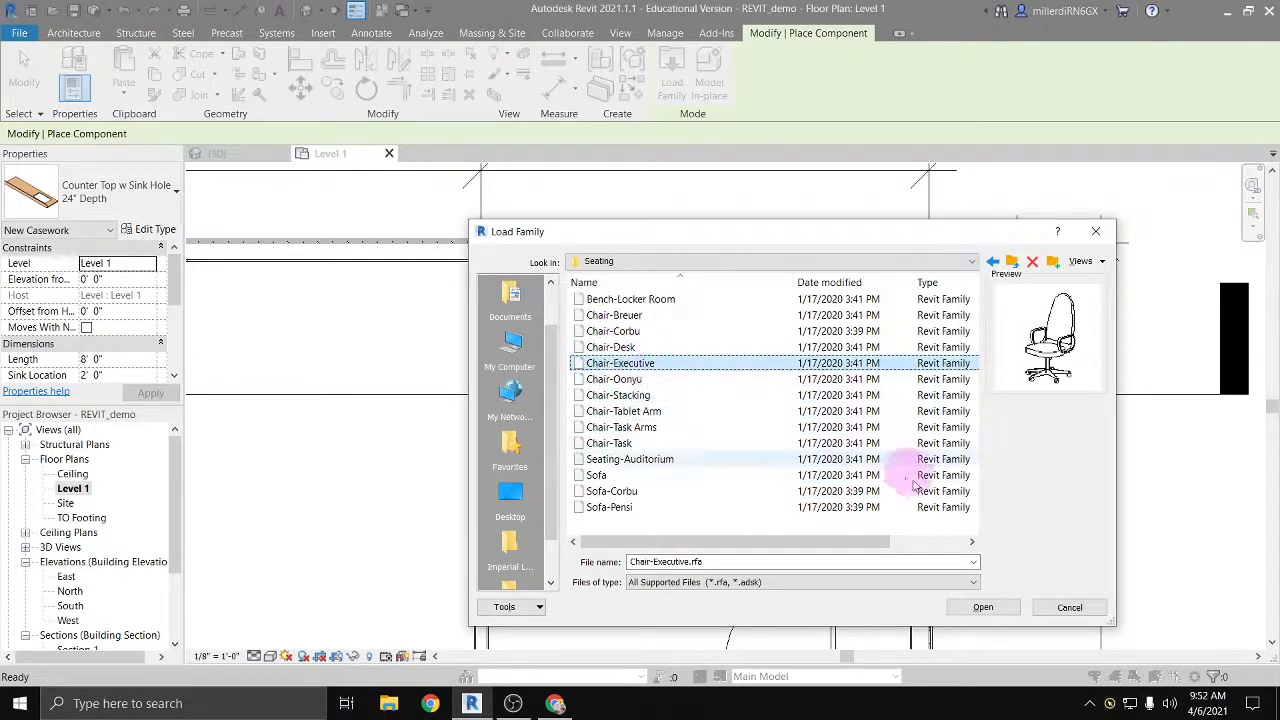
pyautogui.click(595, 332)
pyautogui.click(622, 366)
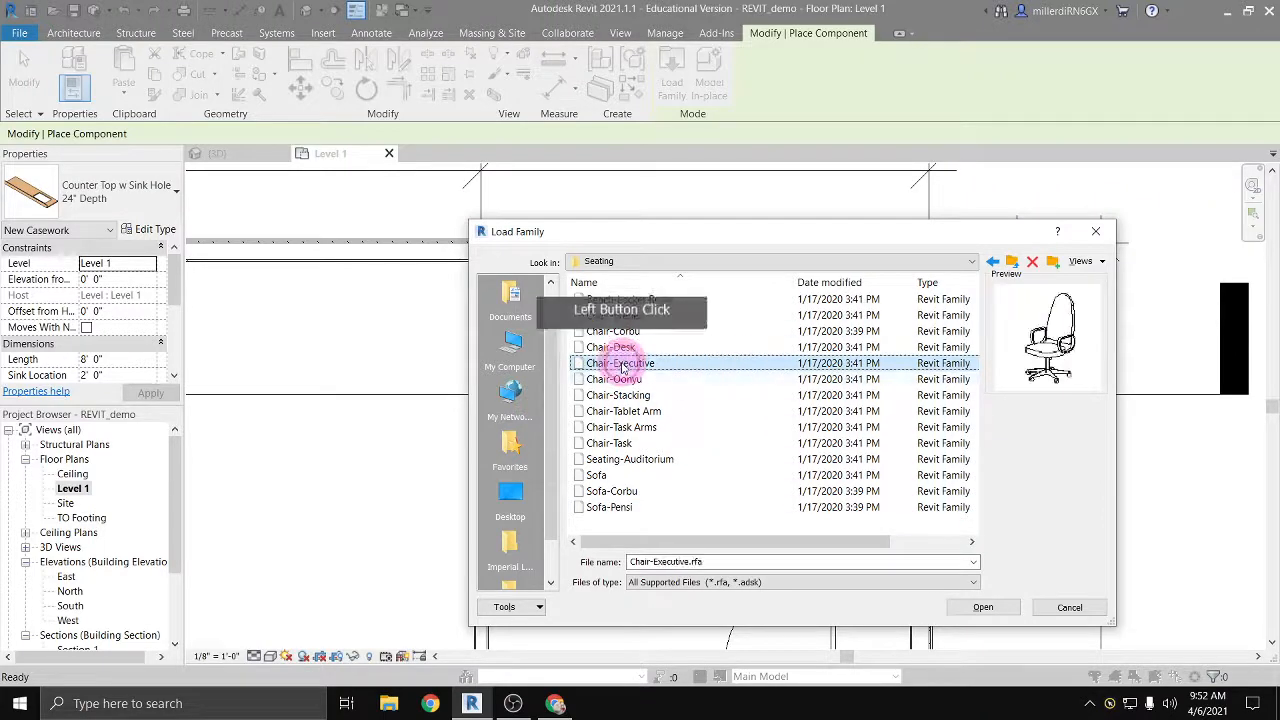
pyautogui.click(982, 608)
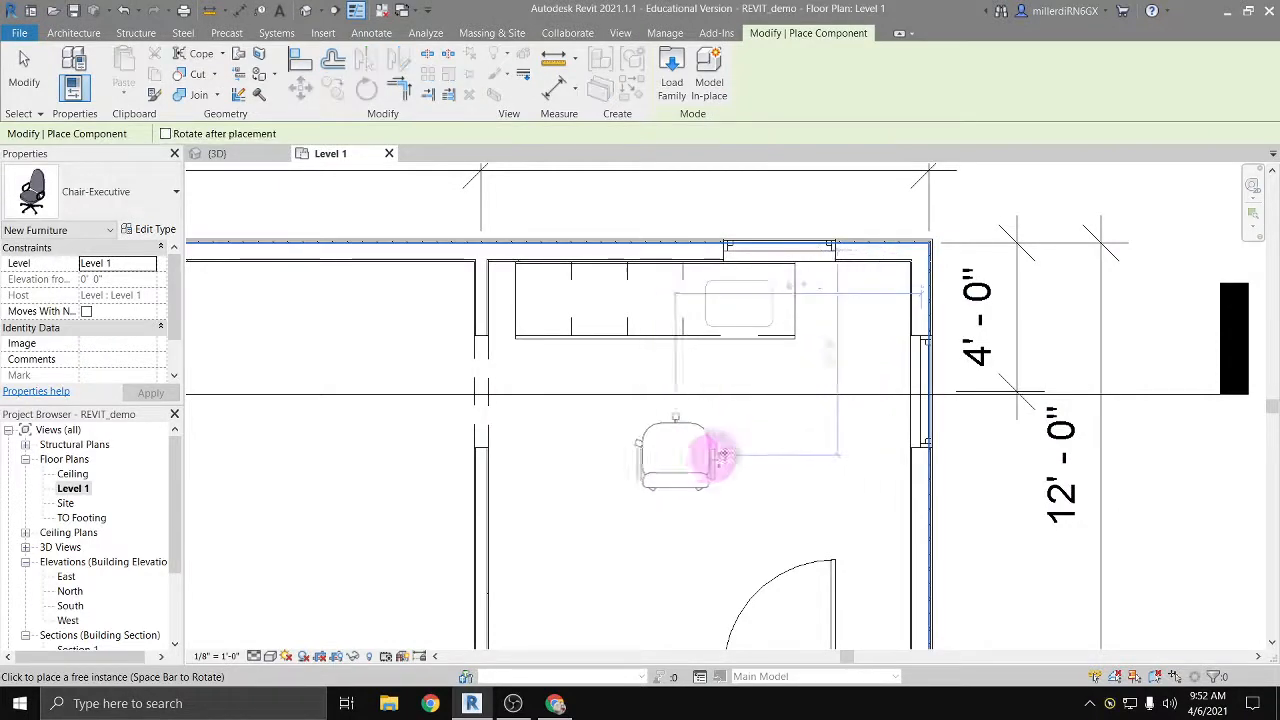
# Step: Rotate the Chair-Executive so its back faces the interior partition, place one in the room below the countertop, and end component placement
pyautogui.press('space')
pyautogui.press('space')
pyautogui.press('space')
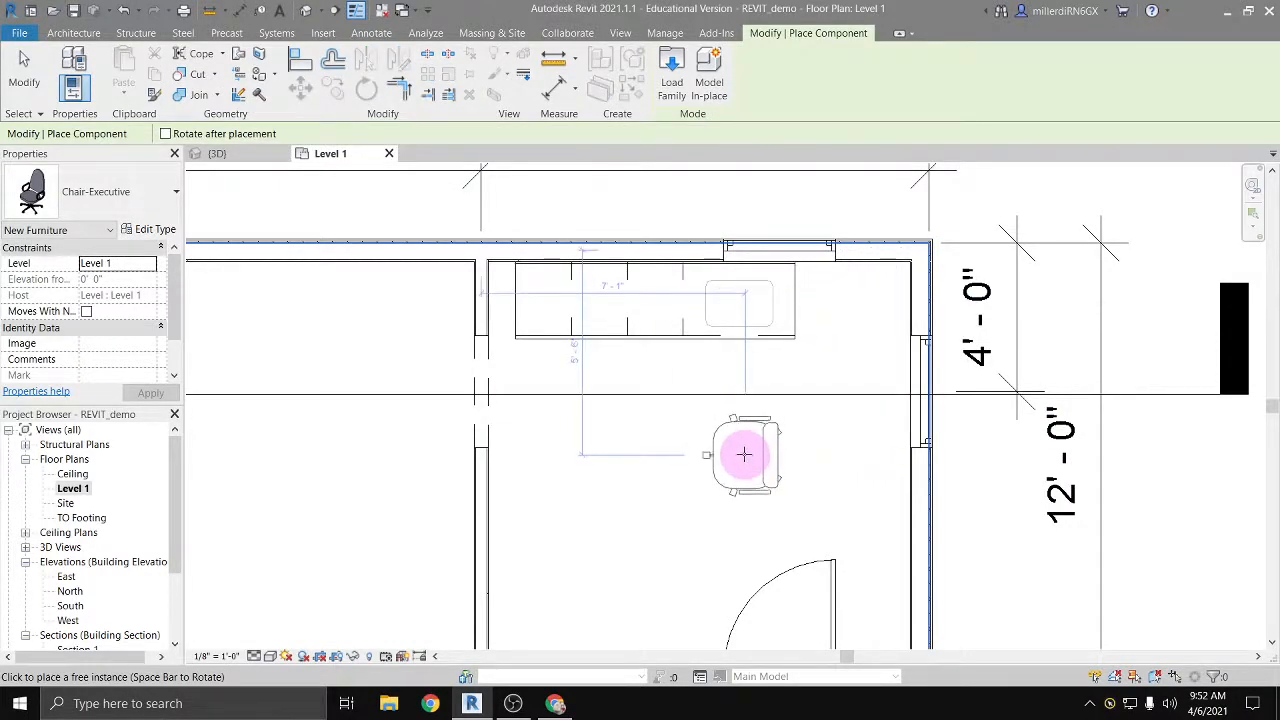
pyautogui.click(744, 455)
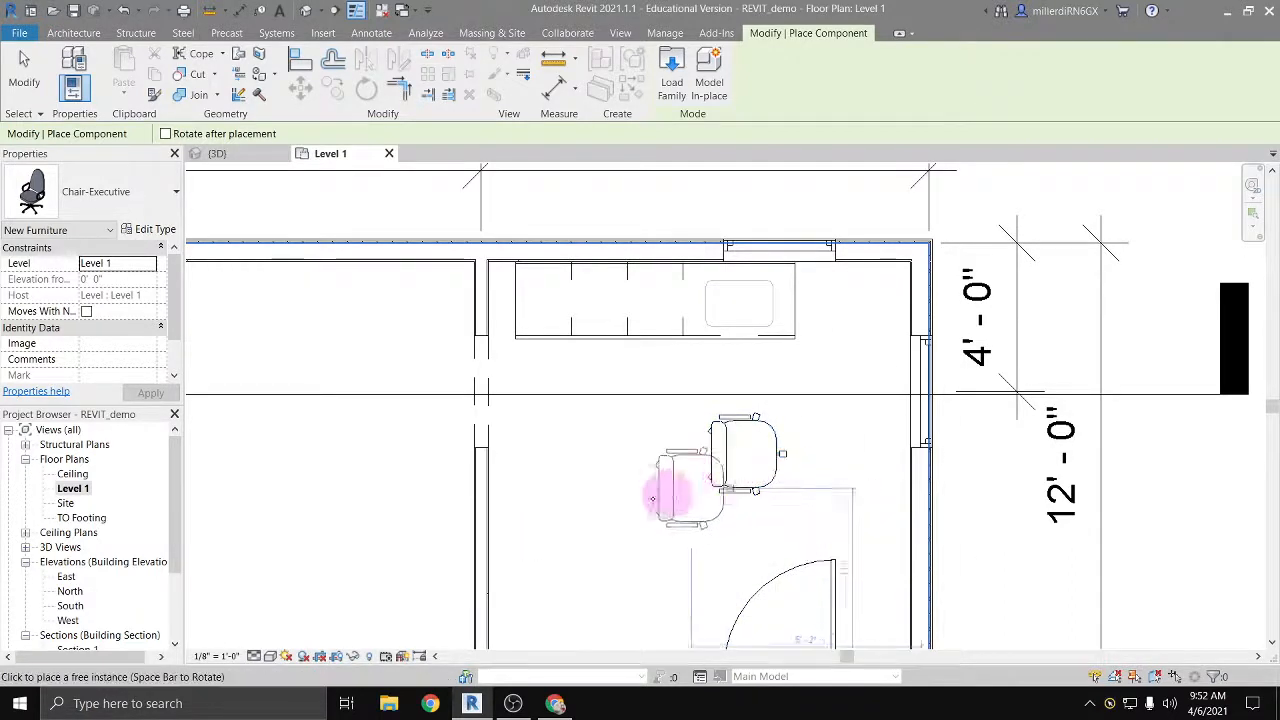
pyautogui.press('Escape')
pyautogui.press('Escape')
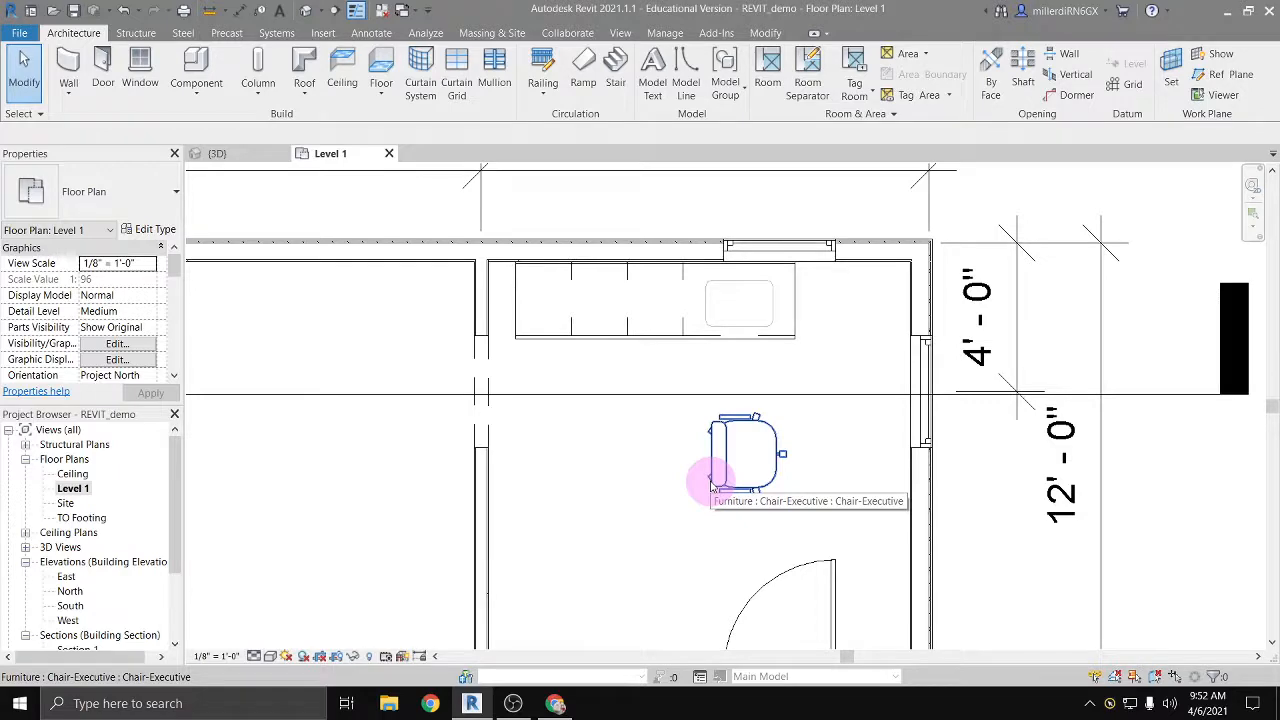
# Step: Switch to the RevitCity website in Chrome and open its Downloads page
pyautogui.moveTo(558, 698)
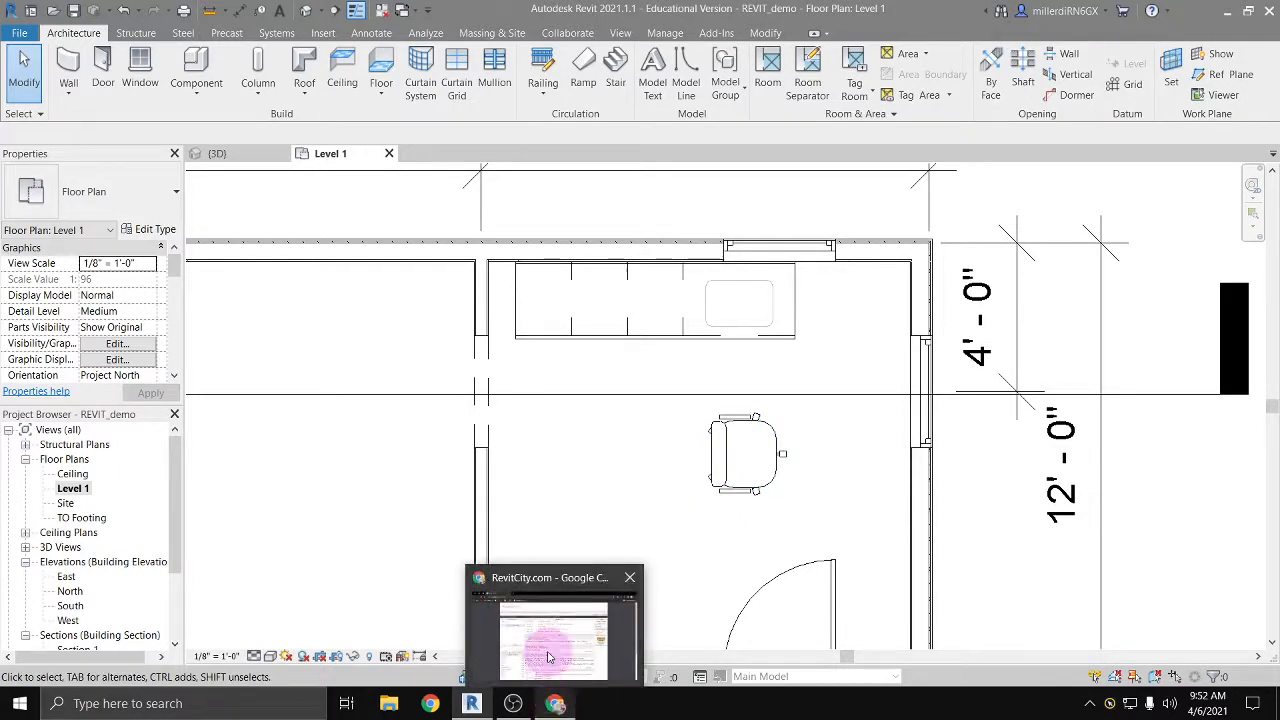
pyautogui.click(548, 657)
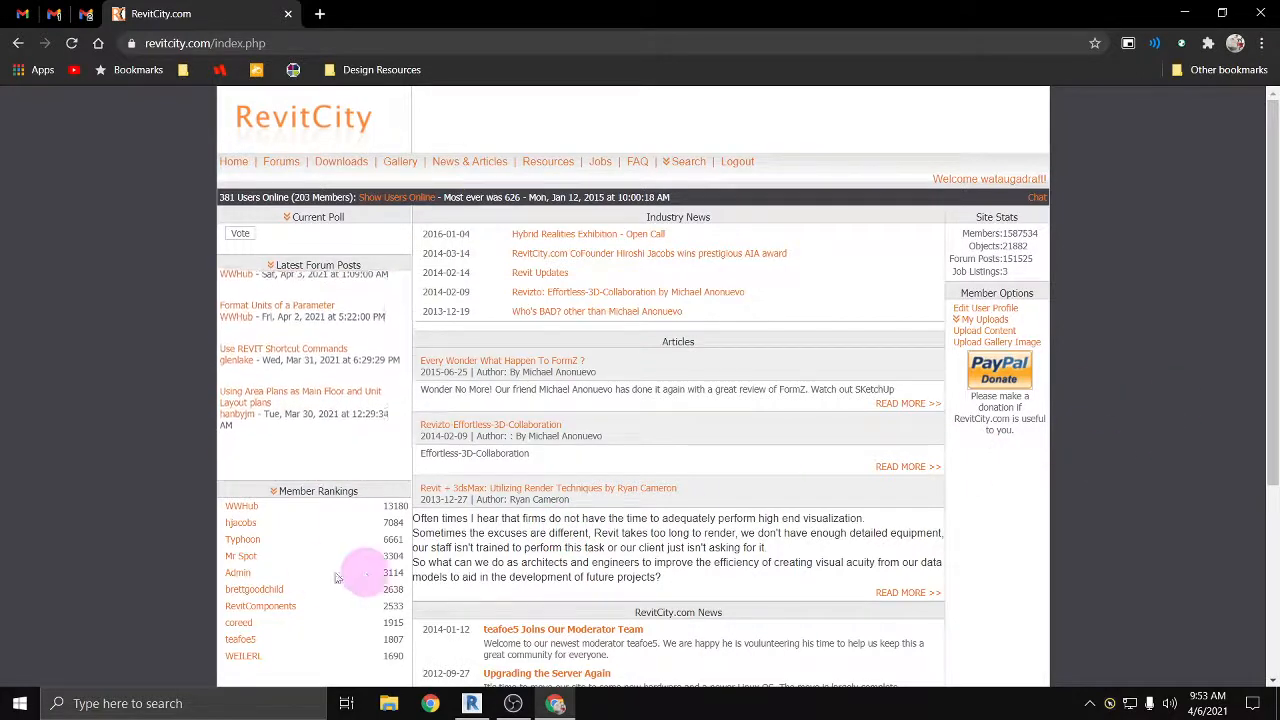
pyautogui.click(345, 162)
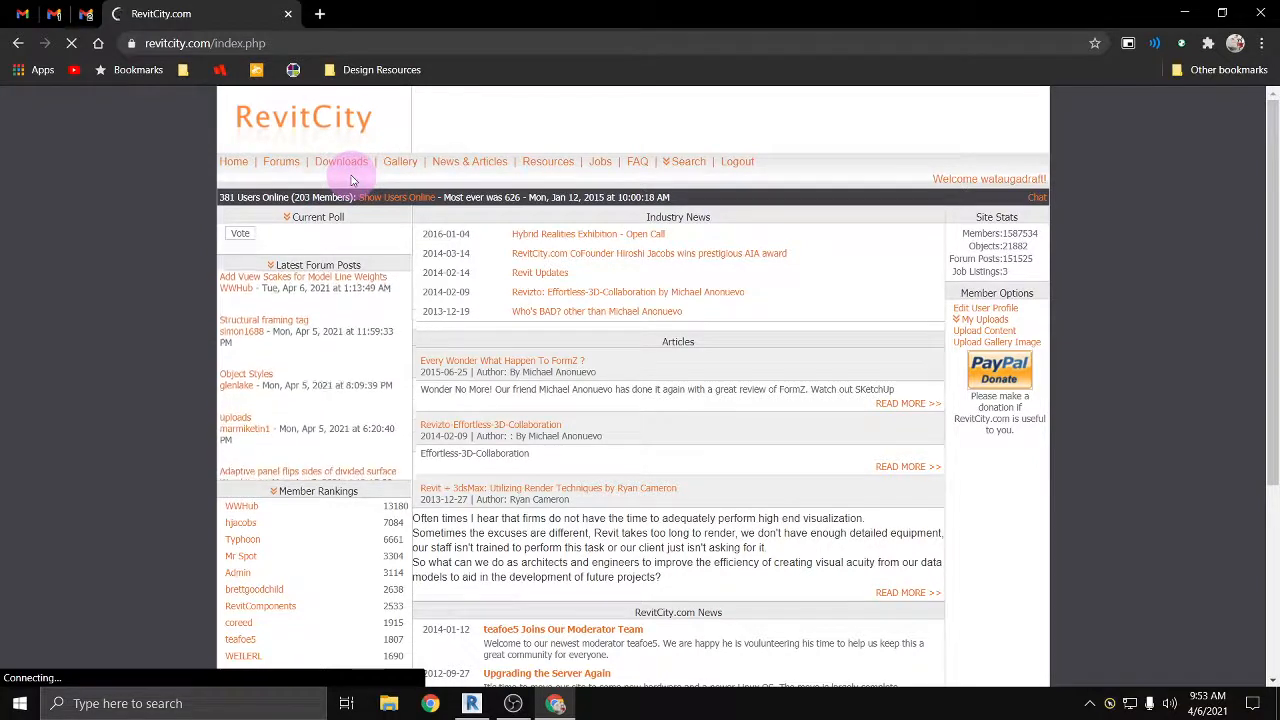
pyautogui.click(351, 178)
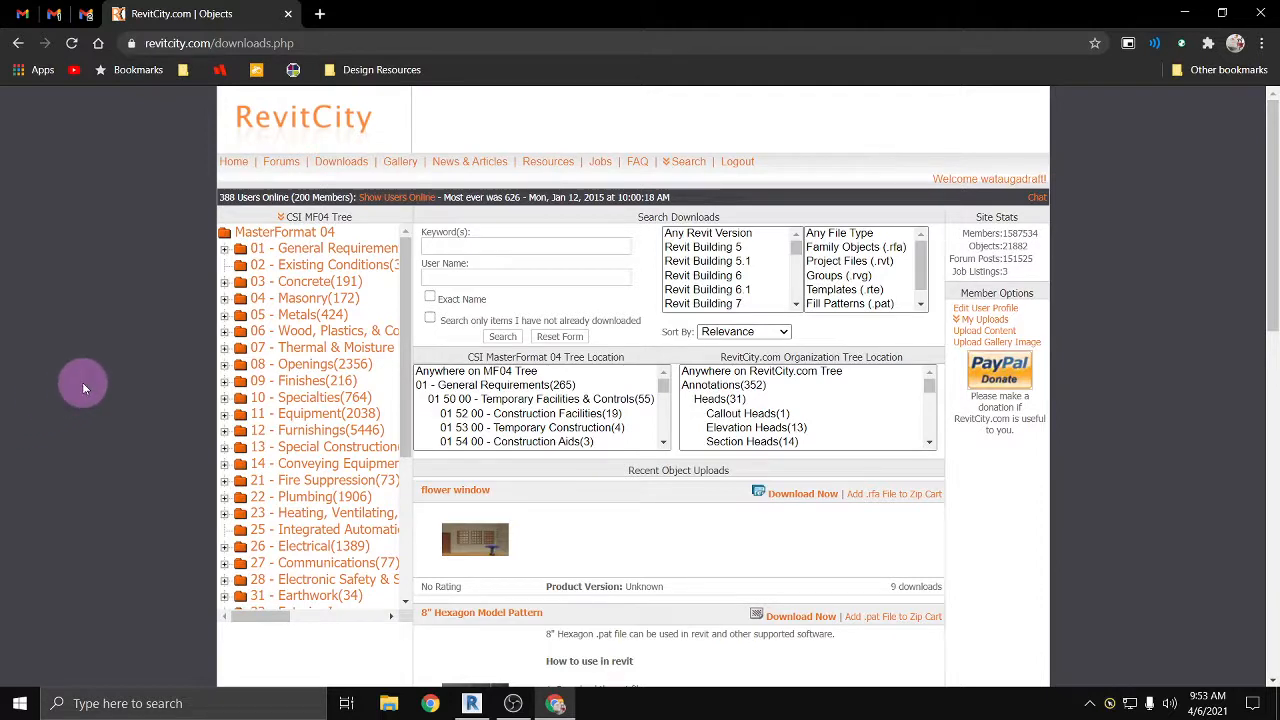
# Step: Check the product versions of the recent object uploads and download the Echo Dot (3ª Geração) - Amazon Alexa family
pyautogui.scroll(-1, 84, 385)
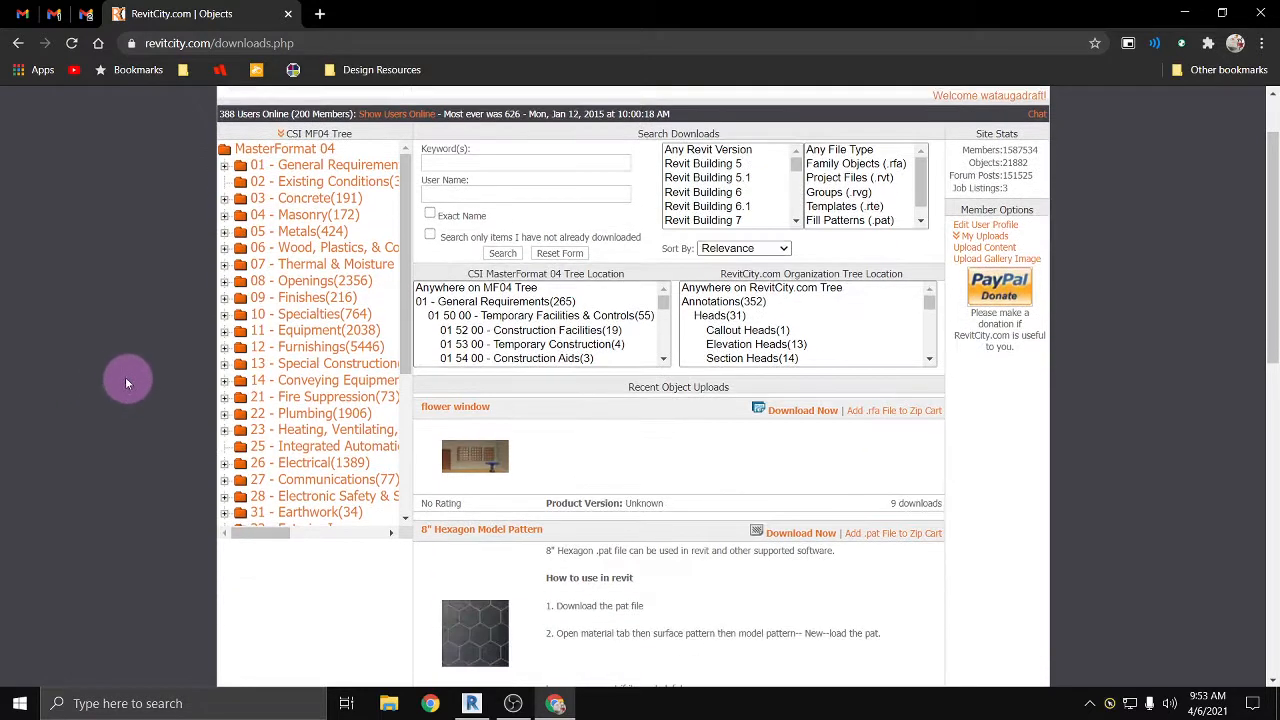
pyautogui.scroll(-1, 100, 377)
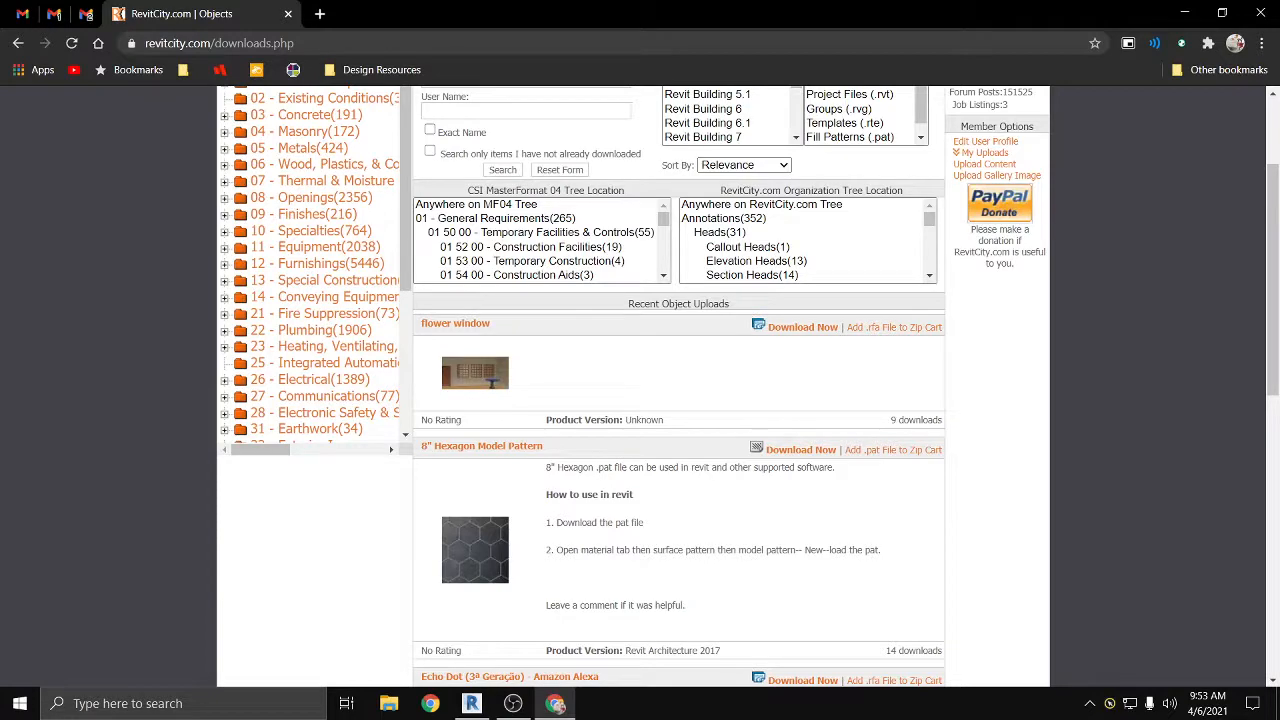
pyautogui.scroll(-2, 737, 543)
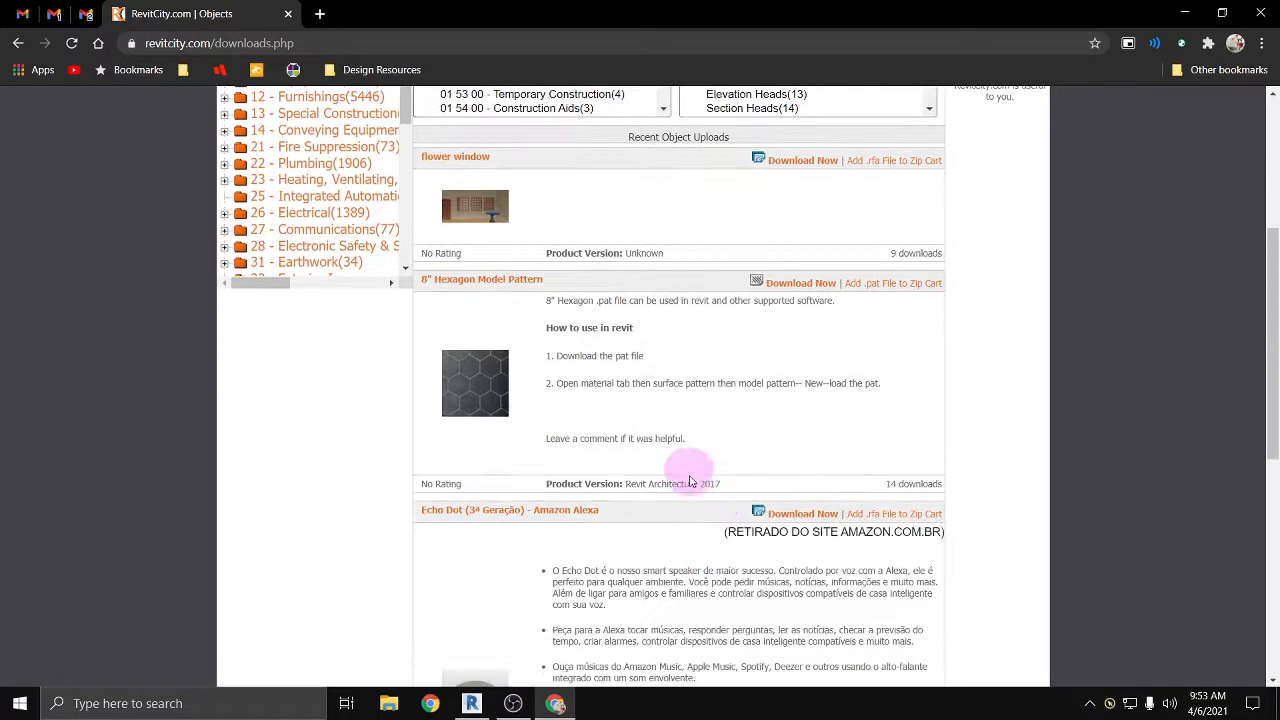
pyautogui.moveTo(718, 484); pyautogui.dragTo(643, 498)
pyautogui.scroll(-1, 706, 485)
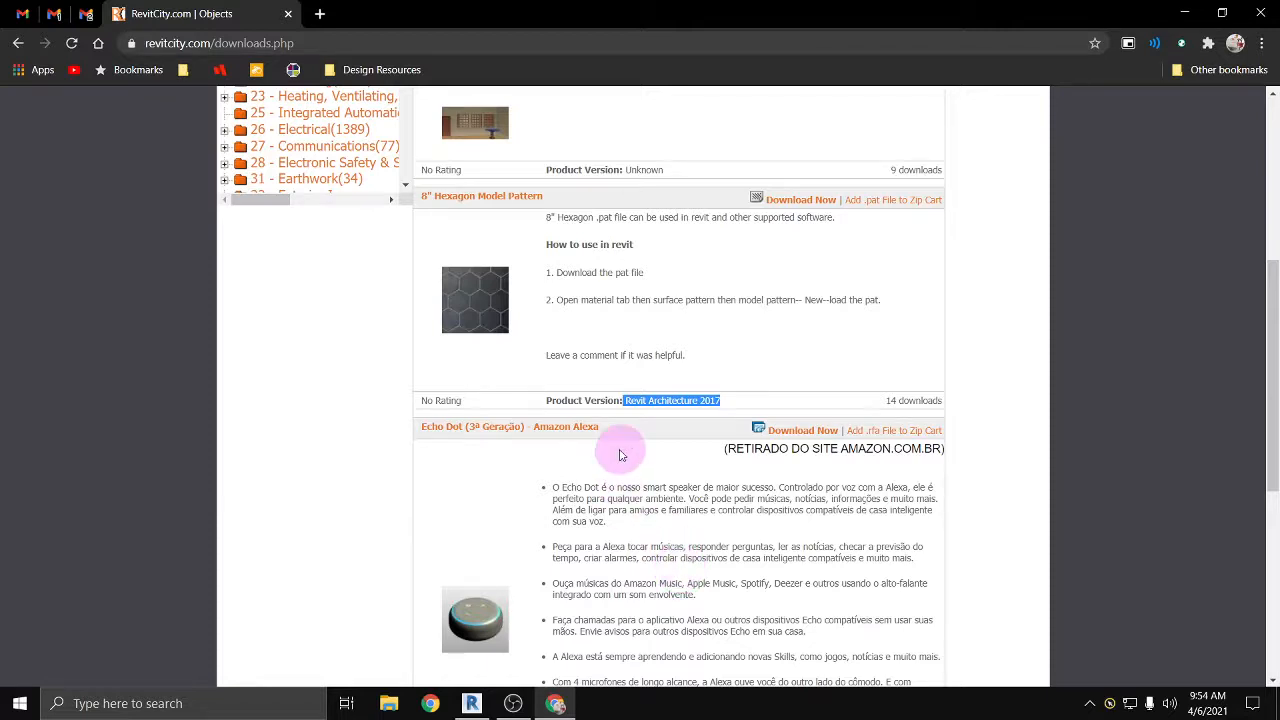
pyautogui.scroll(-3, 670, 515)
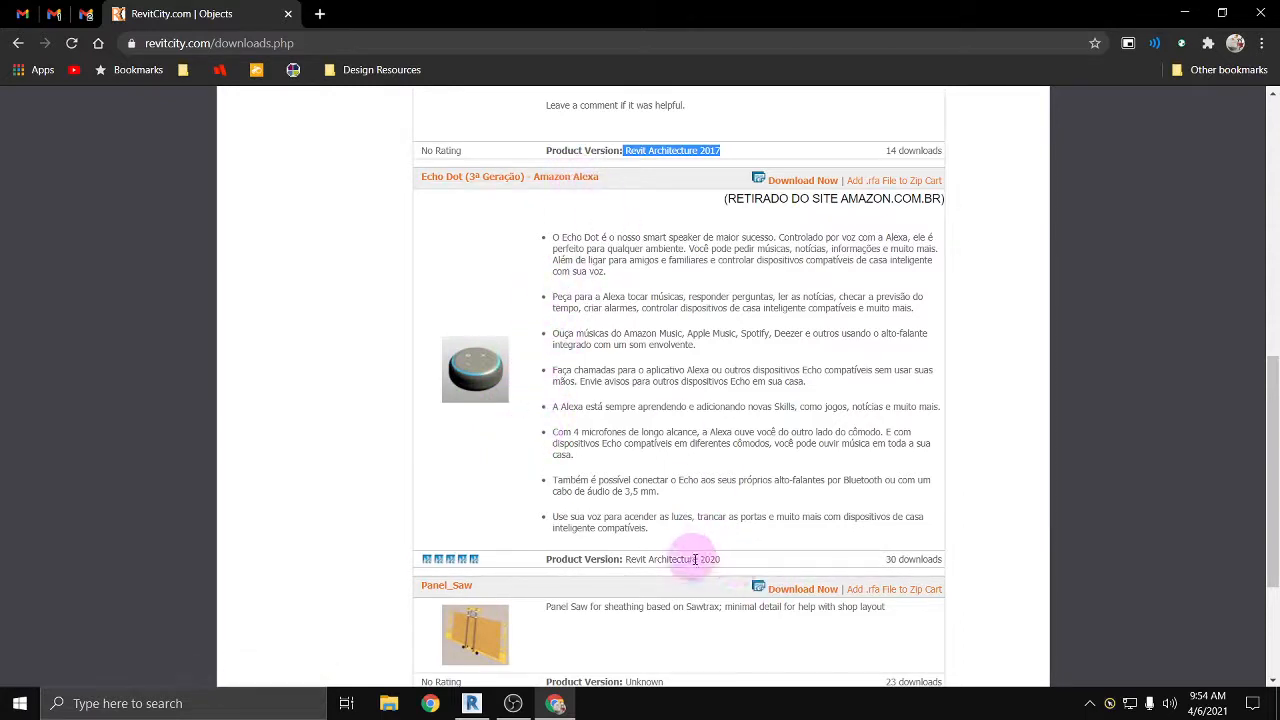
pyautogui.moveTo(702, 560); pyautogui.dragTo(828, 578)
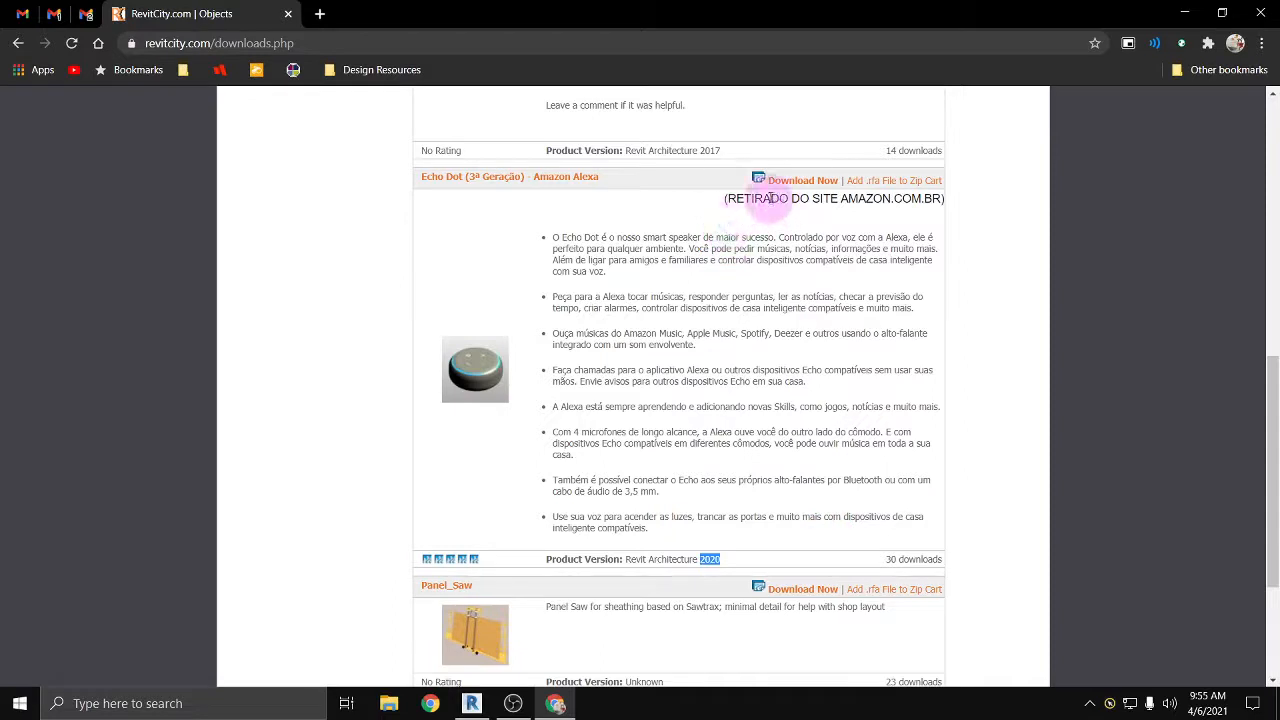
pyautogui.click(778, 189)
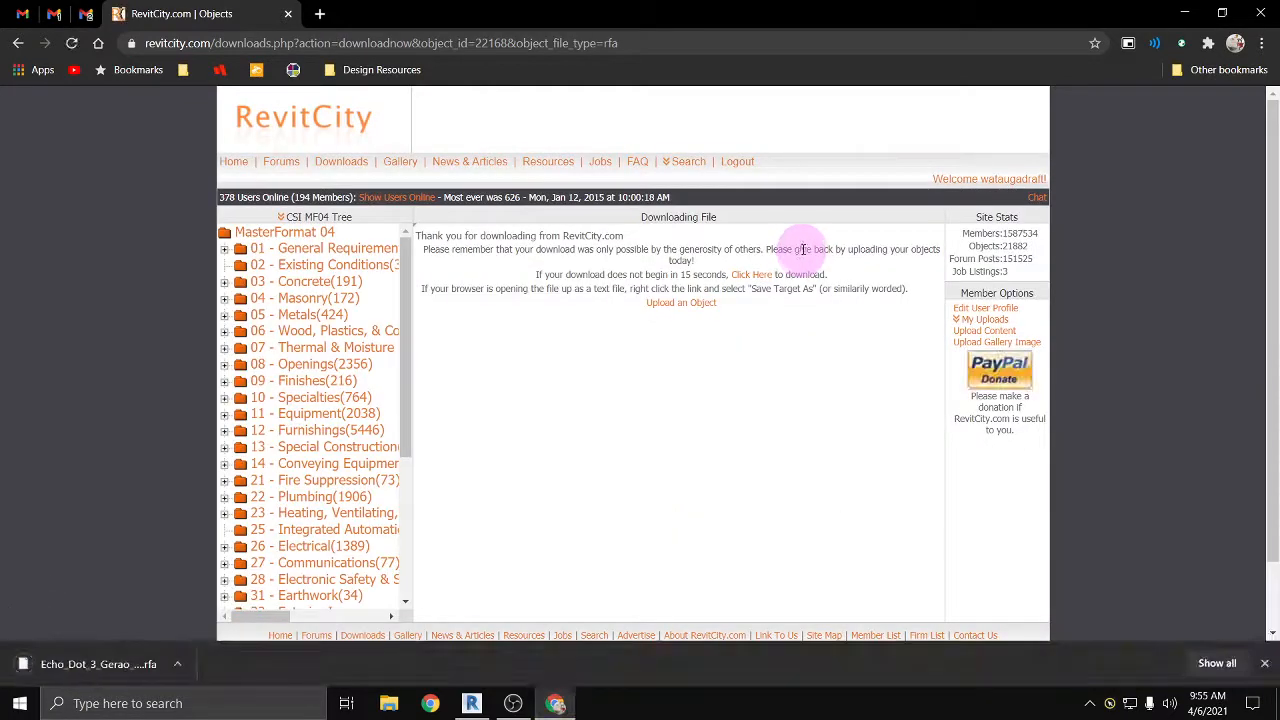
# Step: Switch back to Revit and view the kinds of new files that can be created
pyautogui.moveTo(469, 700)
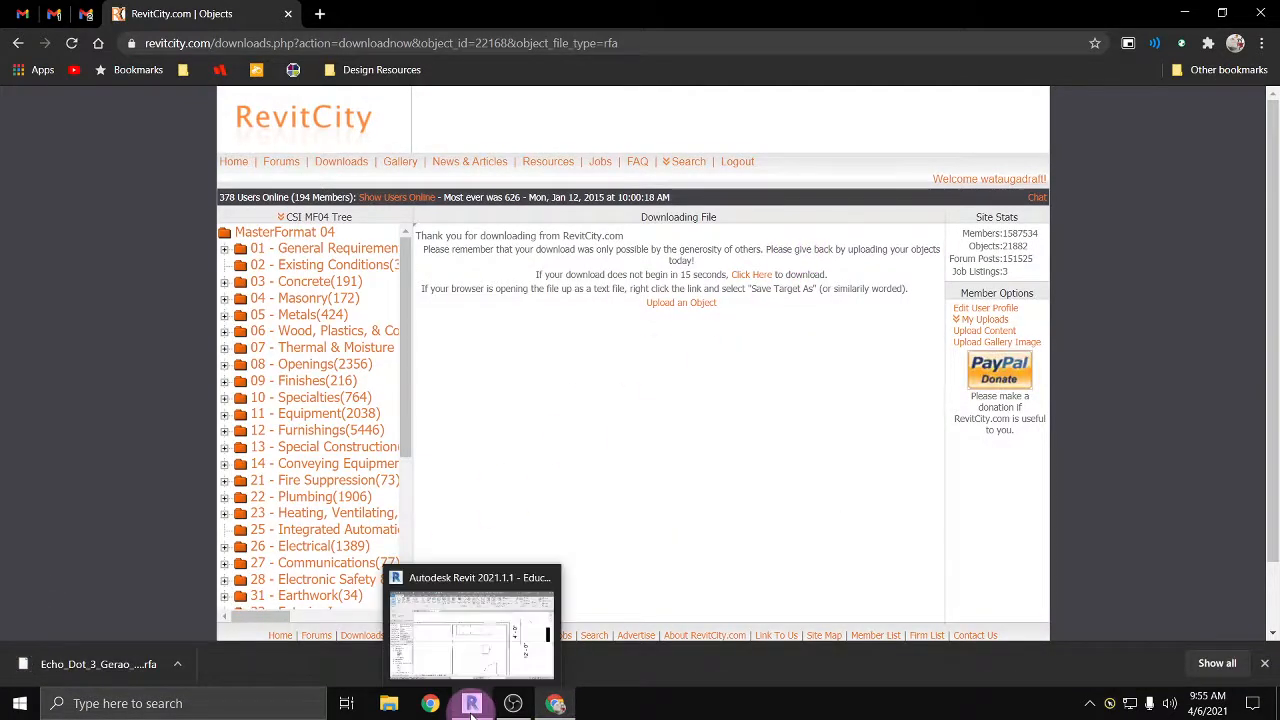
pyautogui.click(465, 640)
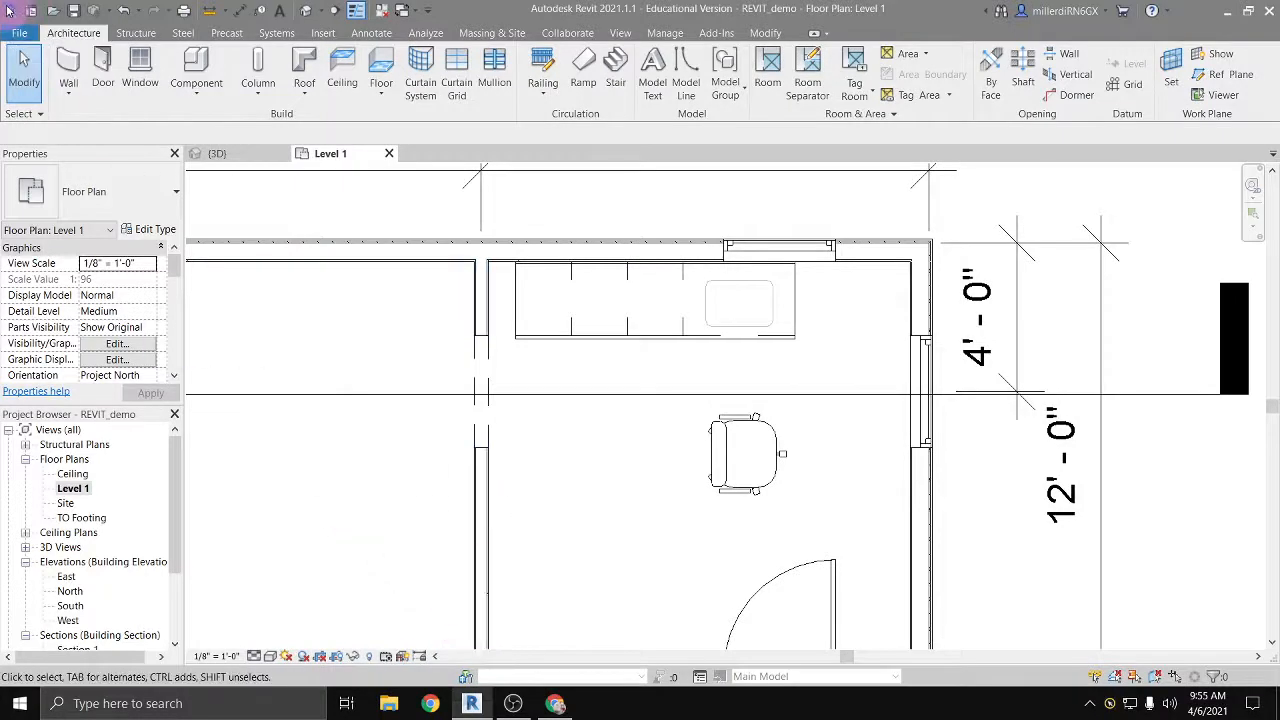
pyautogui.click(12, 10)
pyautogui.click(15, 14)
pyautogui.click(20, 33)
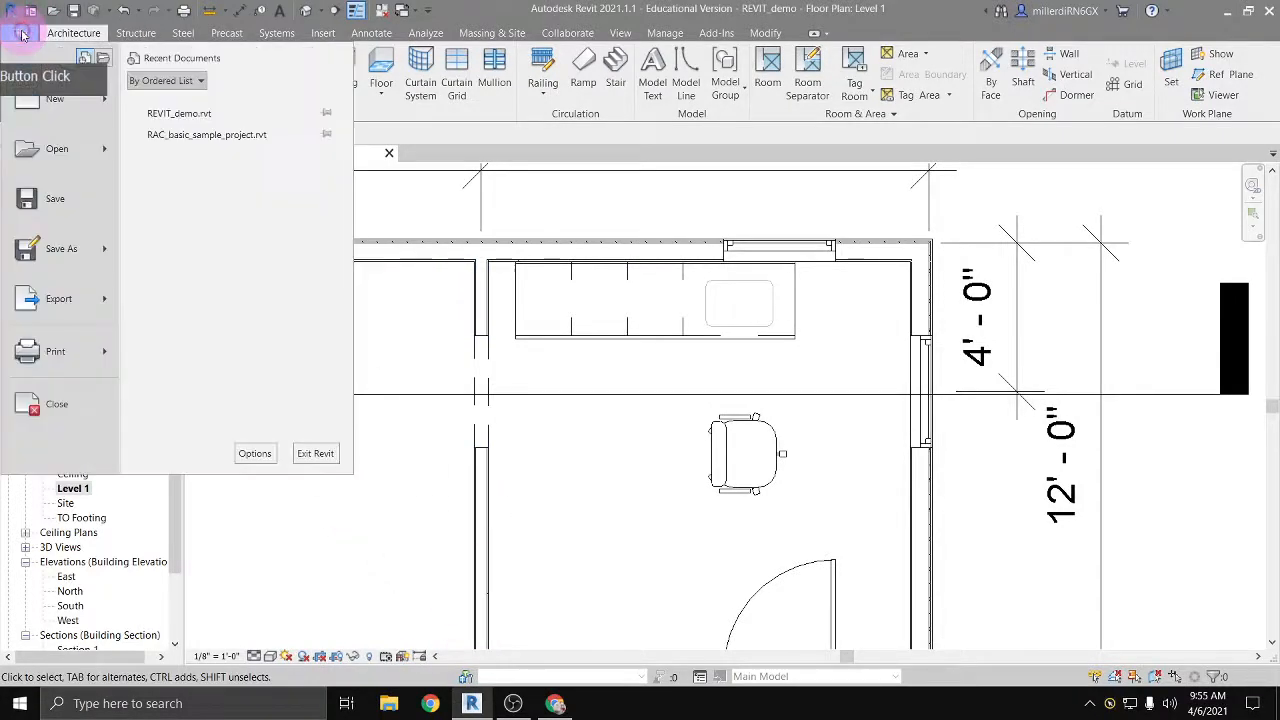
pyautogui.click(57, 103)
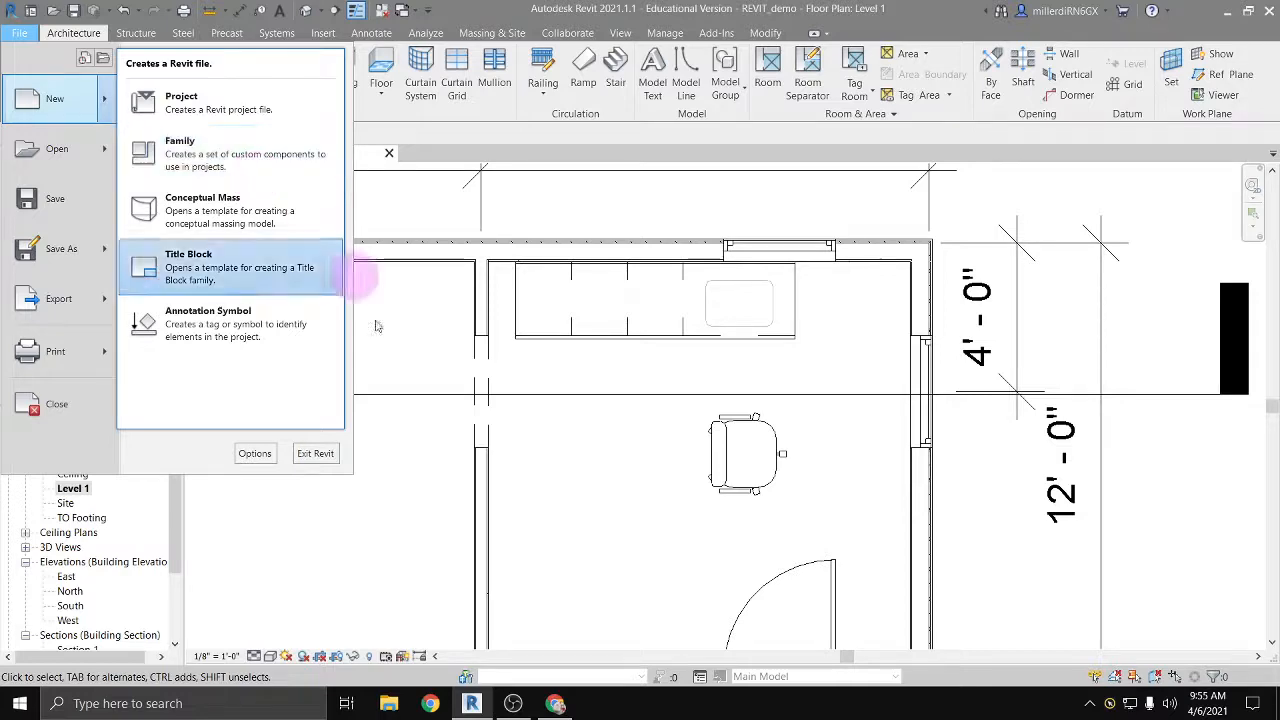
# Step: Open the downloaded Echo Dot family from Chrome in Revit and load it into the REVIT_demo project
pyautogui.click(553, 704)
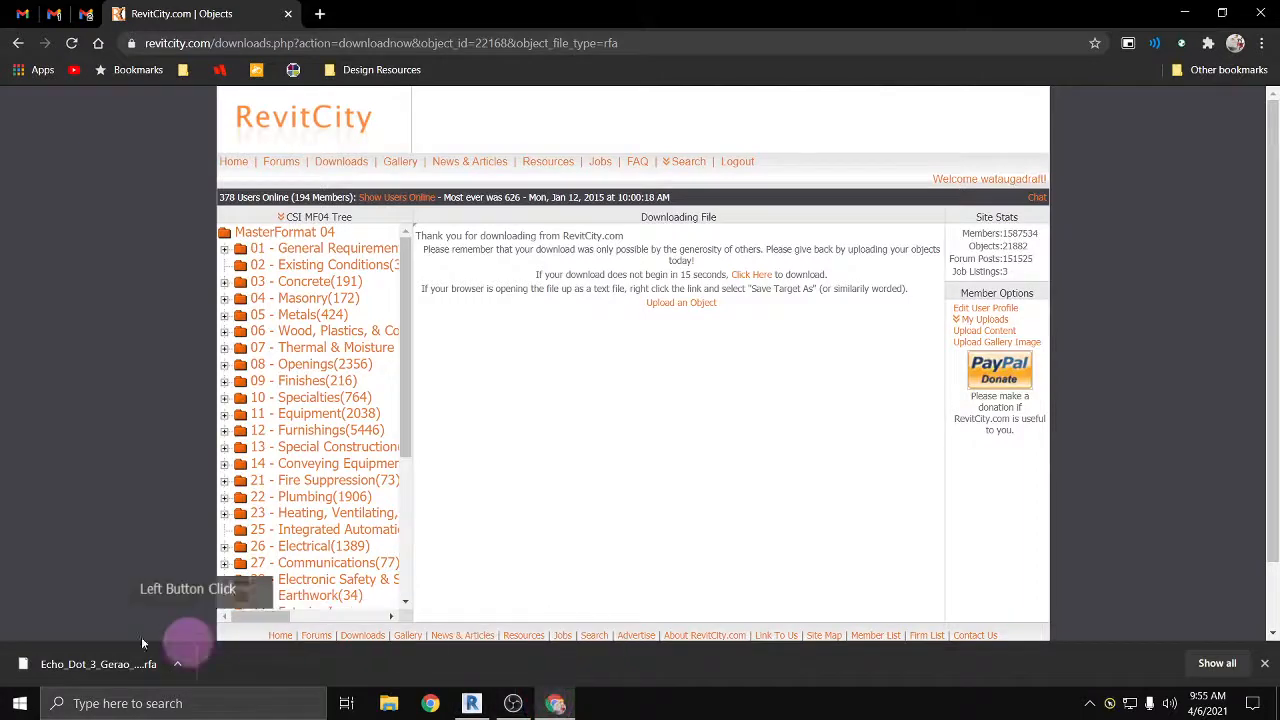
pyautogui.click(97, 666)
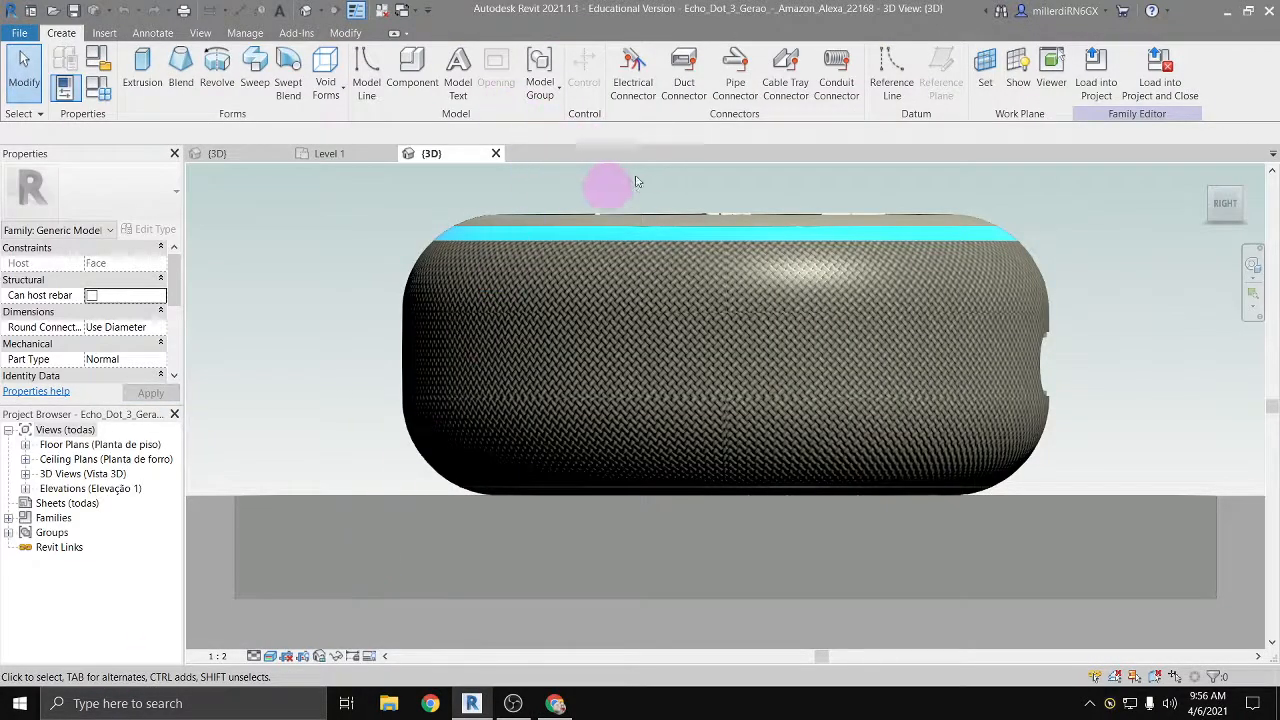
pyautogui.scroll(-3, 808, 274)
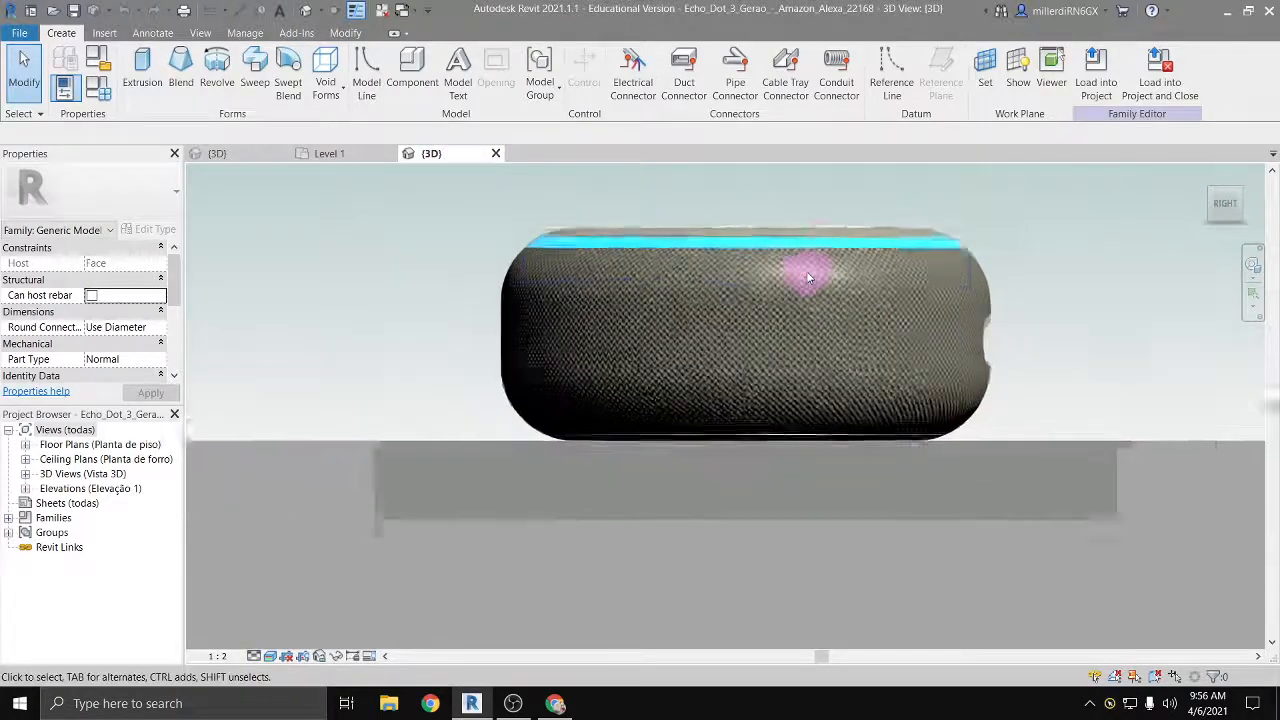
pyautogui.moveTo(766, 249); pyautogui.dragTo(610, 300, button='middle')
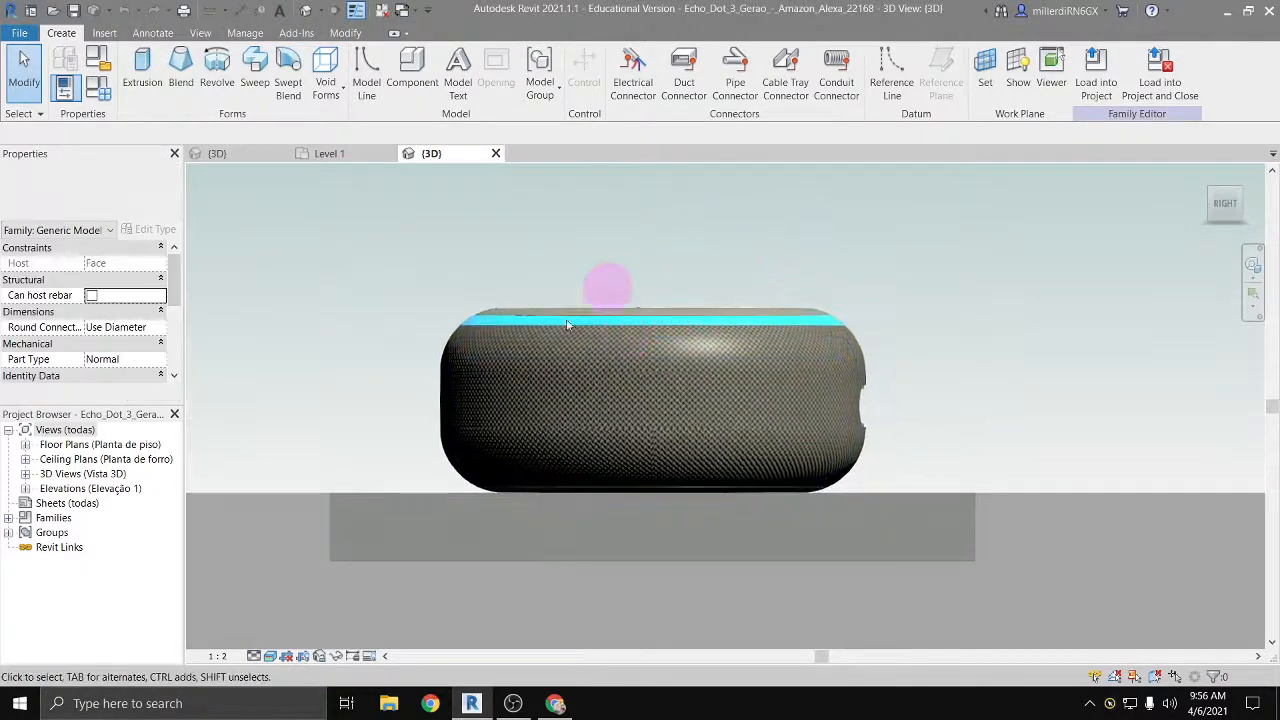
pyautogui.click(1095, 88)
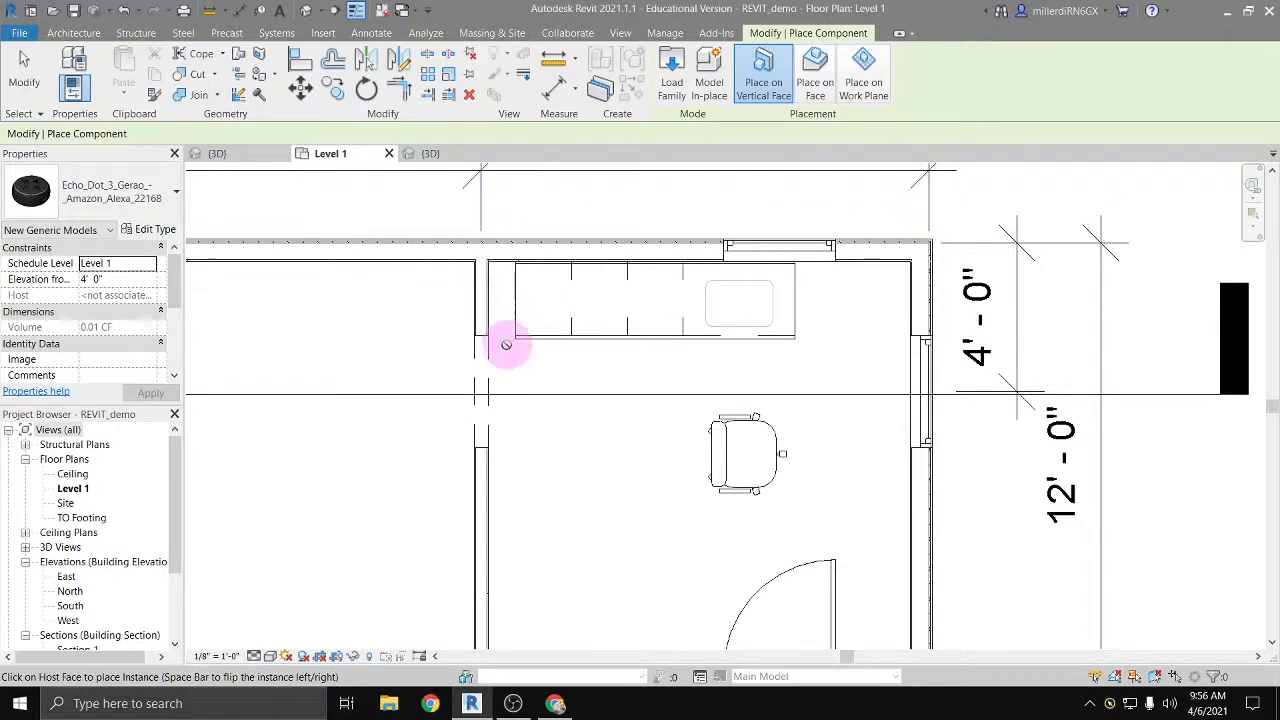
# Step: Check the loaded Echo Dot type and place one on the partition wall's vertical face beside the end of the countertop opposite the sink
pyautogui.click(130, 192)
pyautogui.click(145, 203)
pyautogui.click(145, 203)
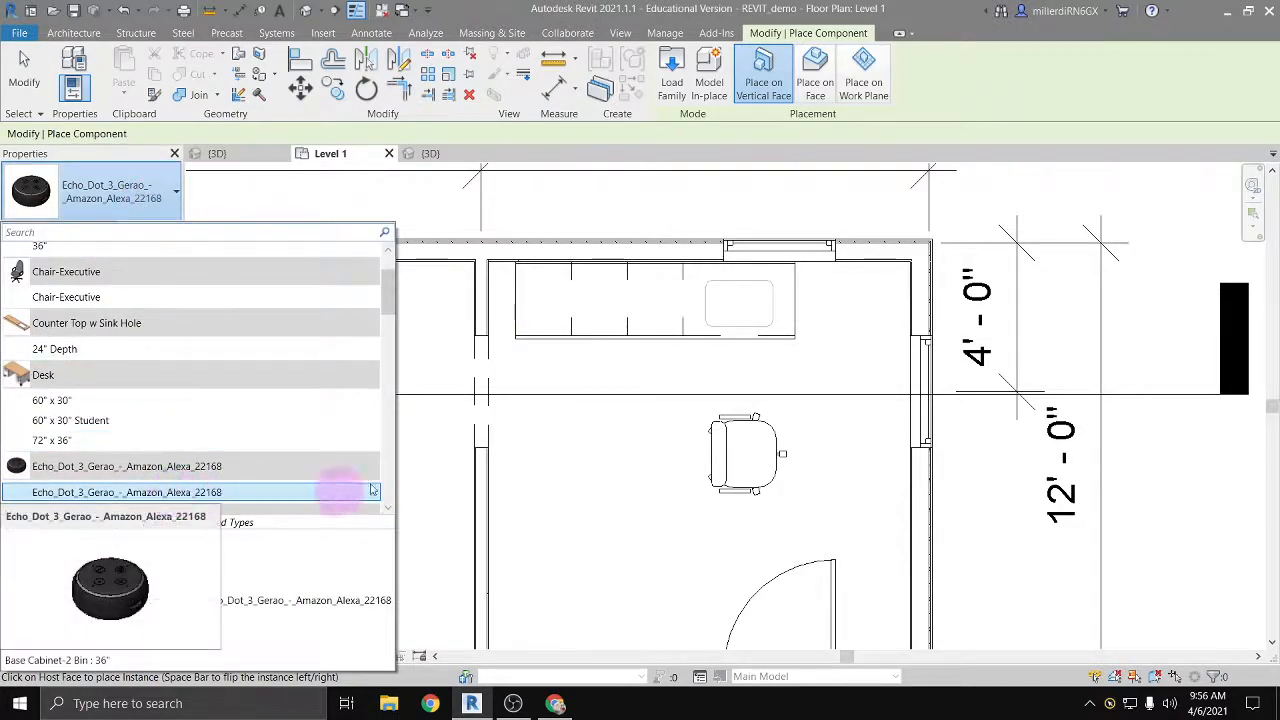
pyautogui.click(510, 348)
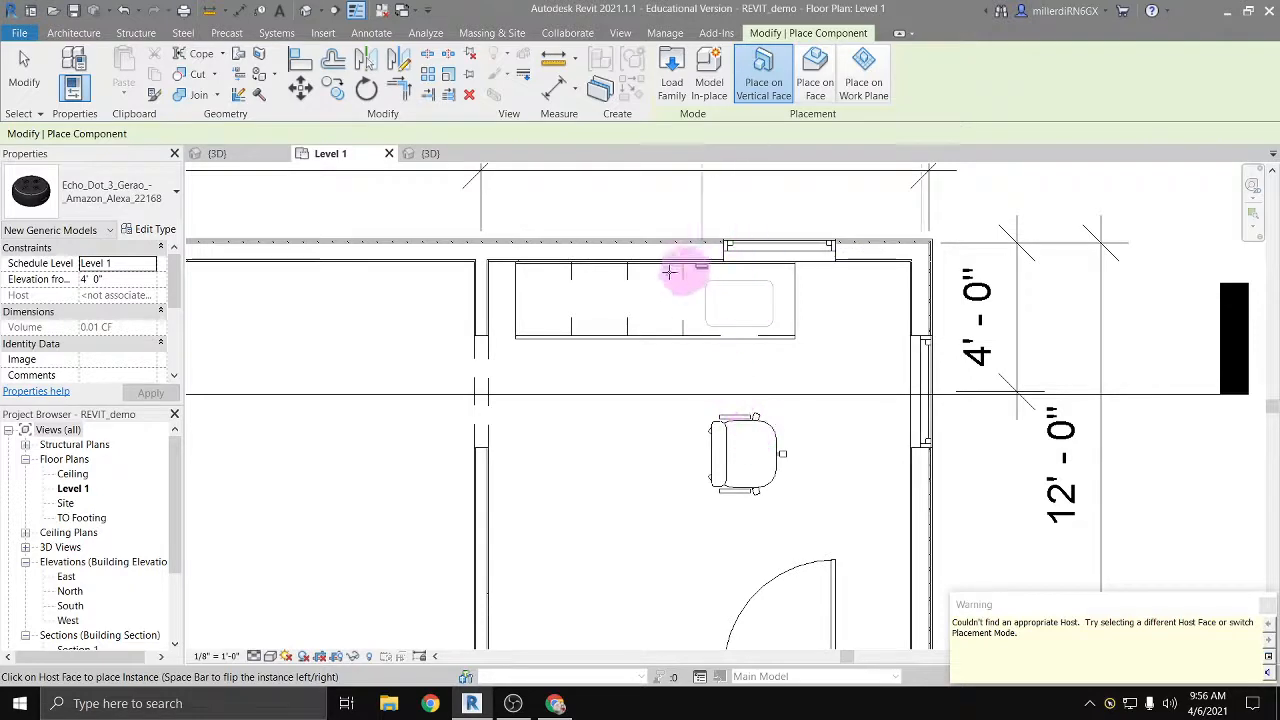
pyautogui.click(605, 290)
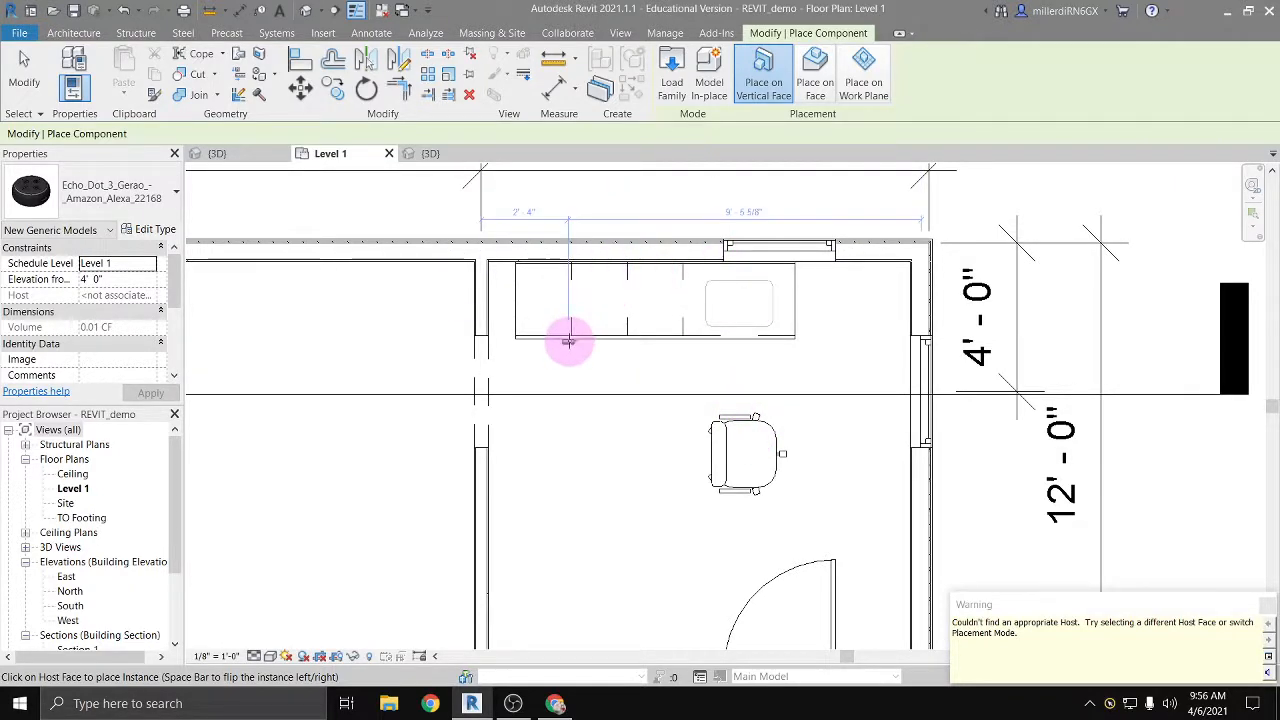
pyautogui.click(490, 309)
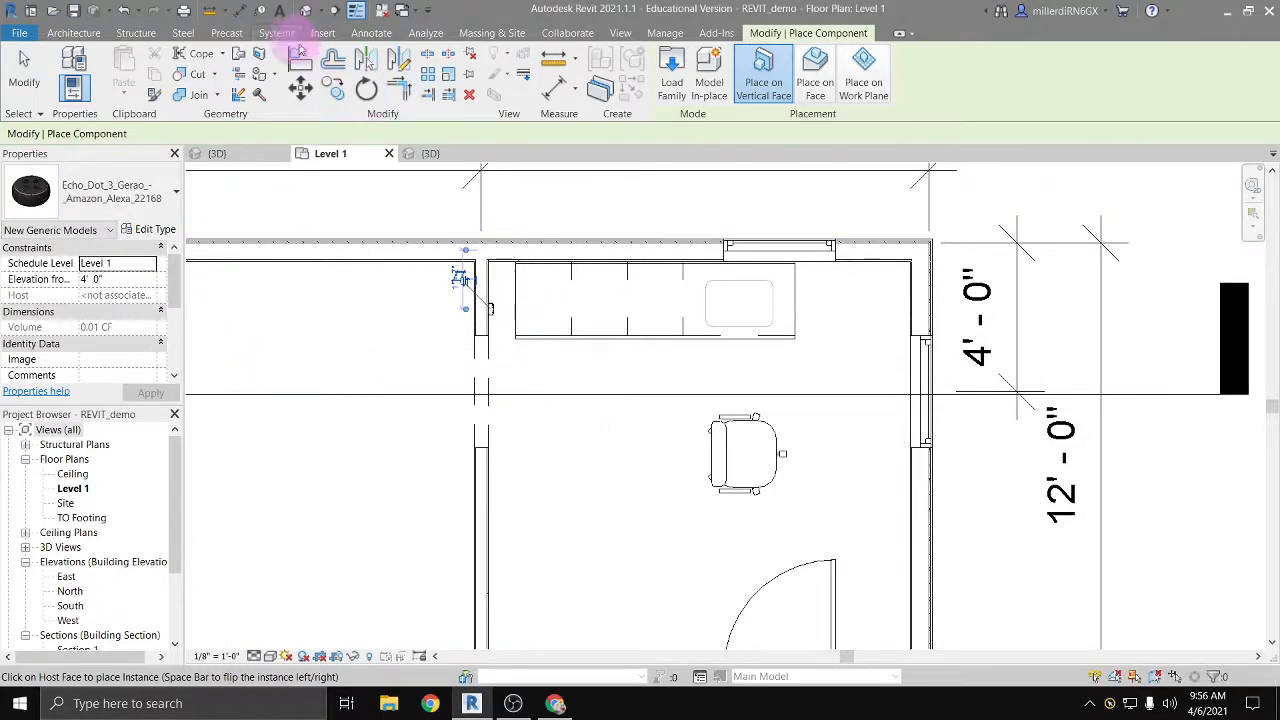
# Step: End placement in the project's 3D view and pull the section box inward through the kitchen to inspect the wall-mounted Echo Dot
pyautogui.click(306, 11)
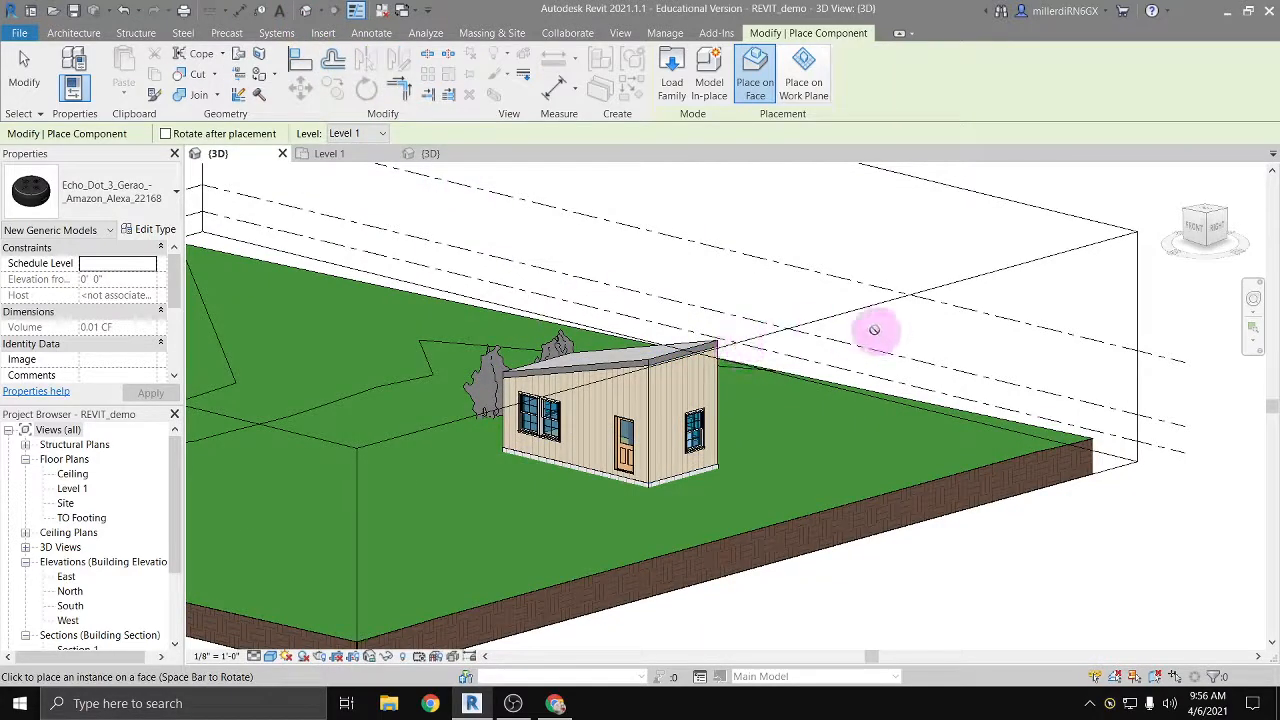
pyautogui.press('Escape')
pyautogui.press('Escape')
pyautogui.click(802, 333)
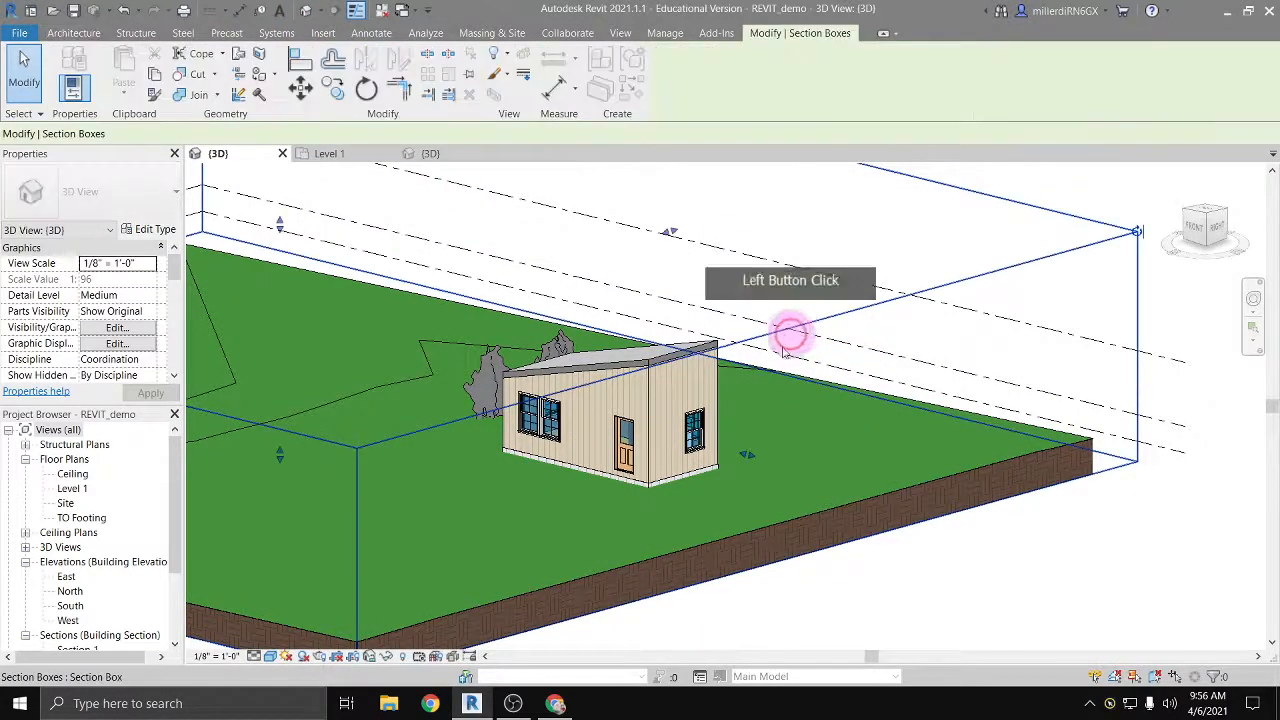
pyautogui.moveTo(690, 432); pyautogui.dragTo(594, 418)
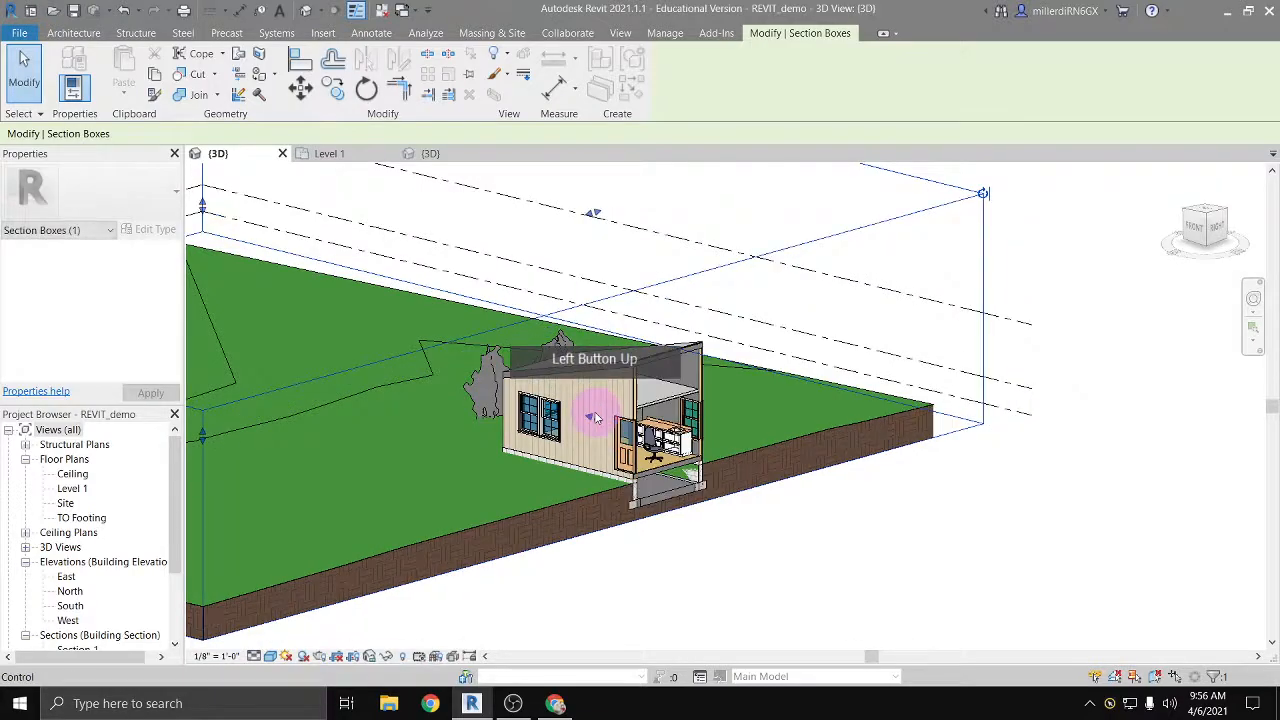
pyautogui.scroll(5, 594, 418)
pyautogui.keyDown('shift'); pyautogui.moveTo(571, 500); pyautogui.dragTo(550, 493, button='middle'); pyautogui.keyUp('shift')
pyautogui.moveTo(550, 493); pyautogui.dragTo(735, 468, button='middle')
pyautogui.scroll(8, 488, 400)
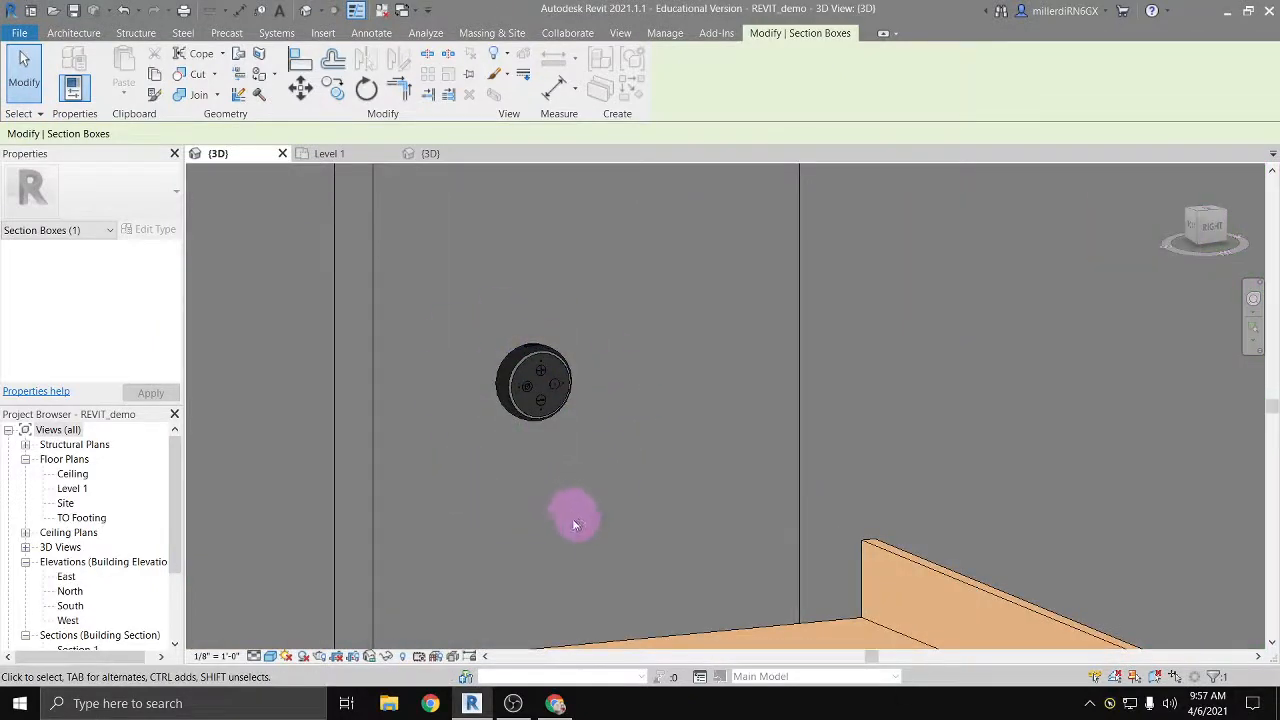
pyautogui.scroll(-5, 560, 515)
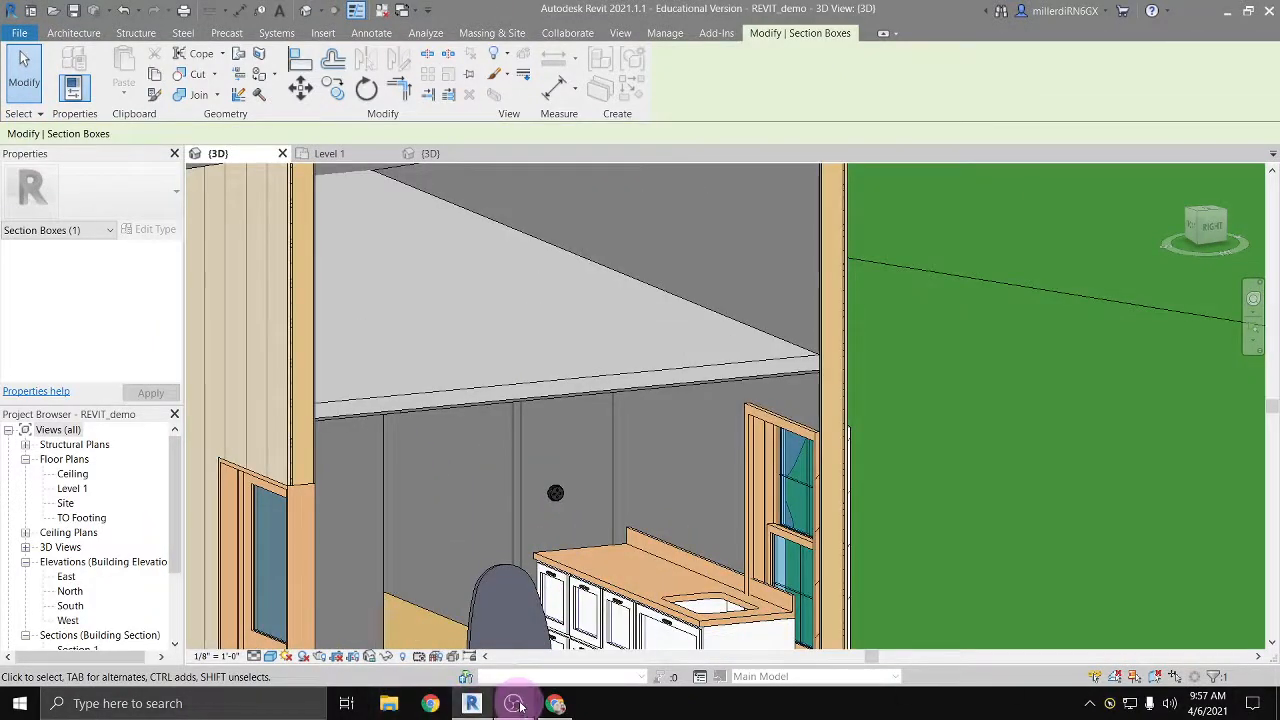
# Step: Switch to RevitCity in Chrome, return to the Downloads list, and look through the remaining recent uploads
pyautogui.click(430, 703)
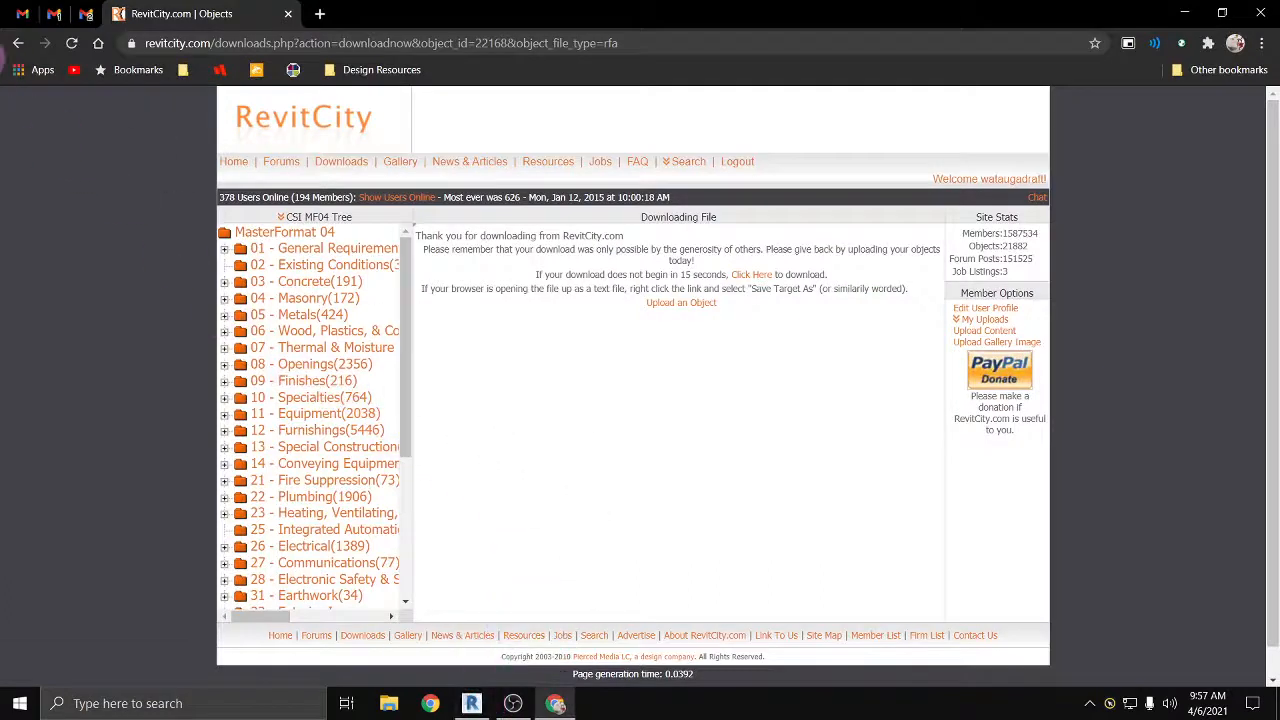
pyautogui.click(20, 45)
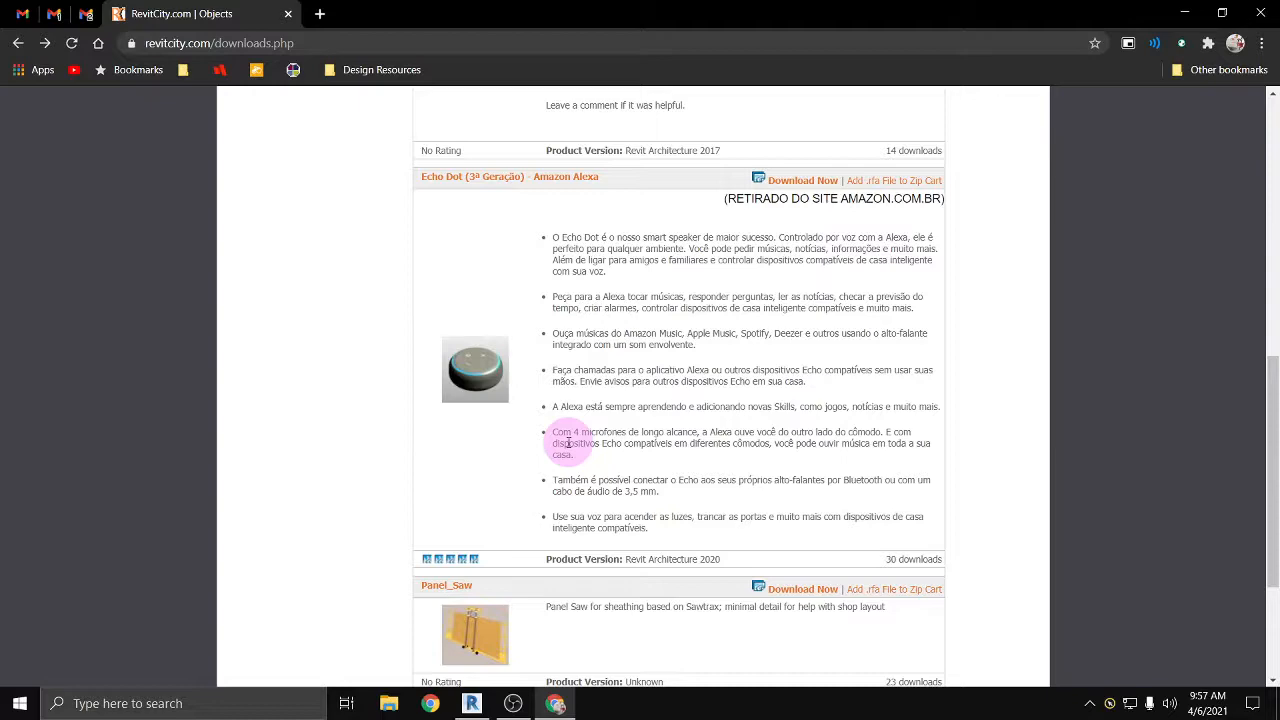
pyautogui.scroll(-3, 491, 534)
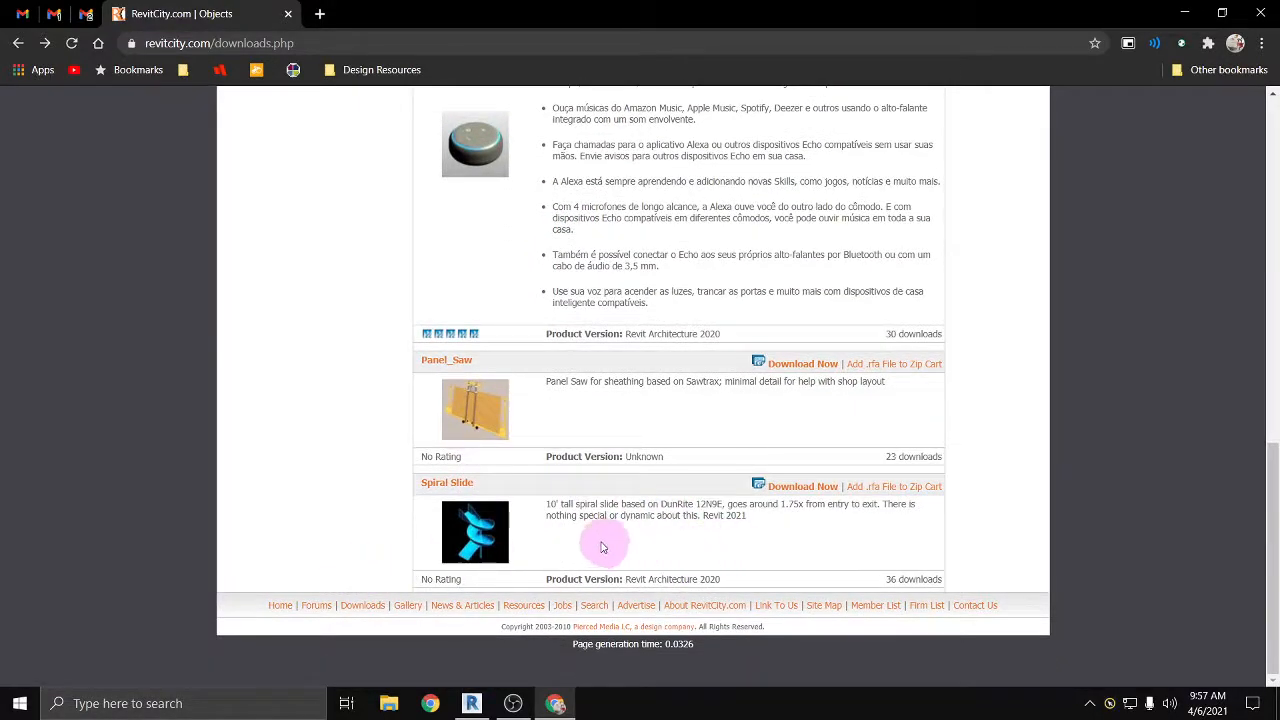
# Step: Search the RevitCity downloads for the keyword oven
pyautogui.scroll(12, 565, 575)
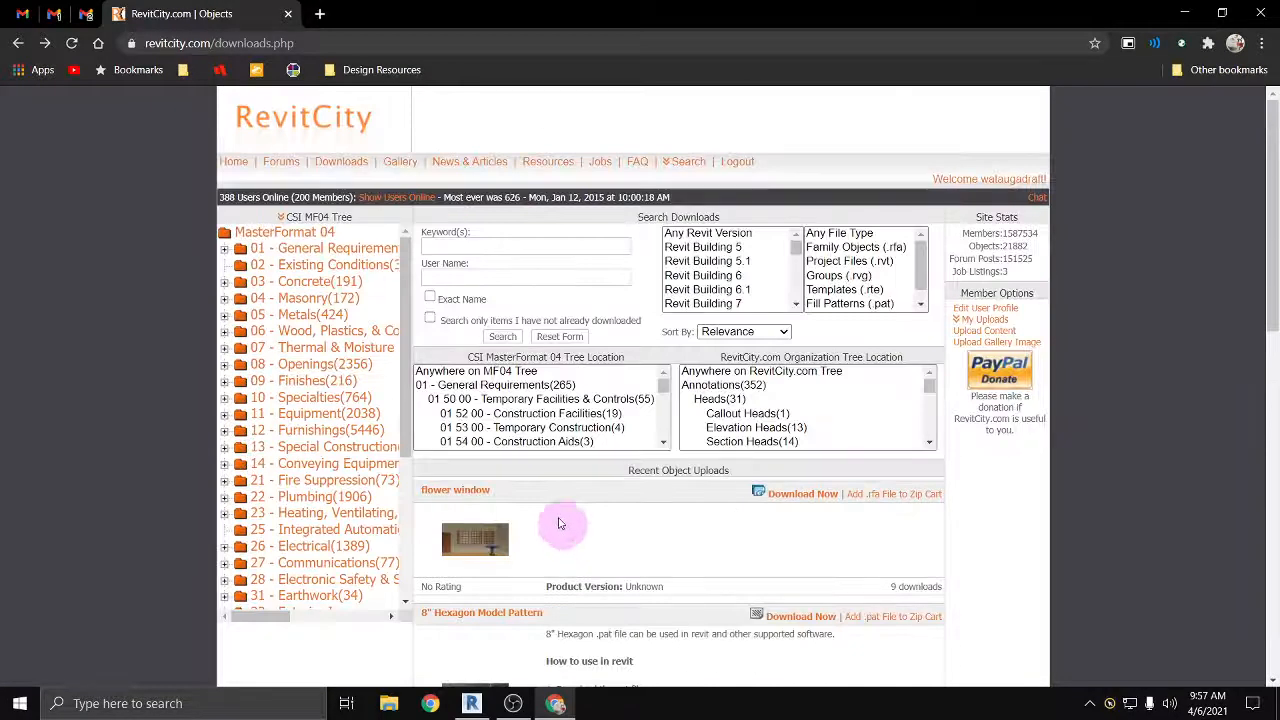
pyautogui.click(451, 247)
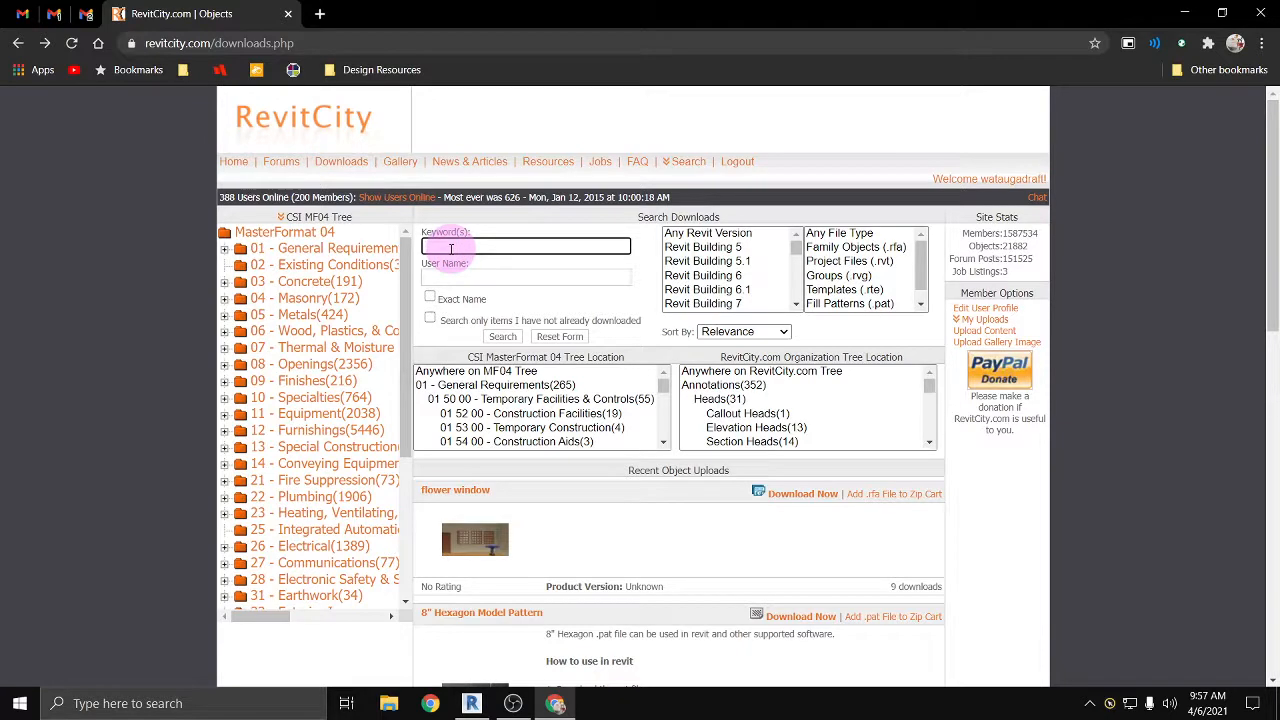
pyautogui.press('Return')
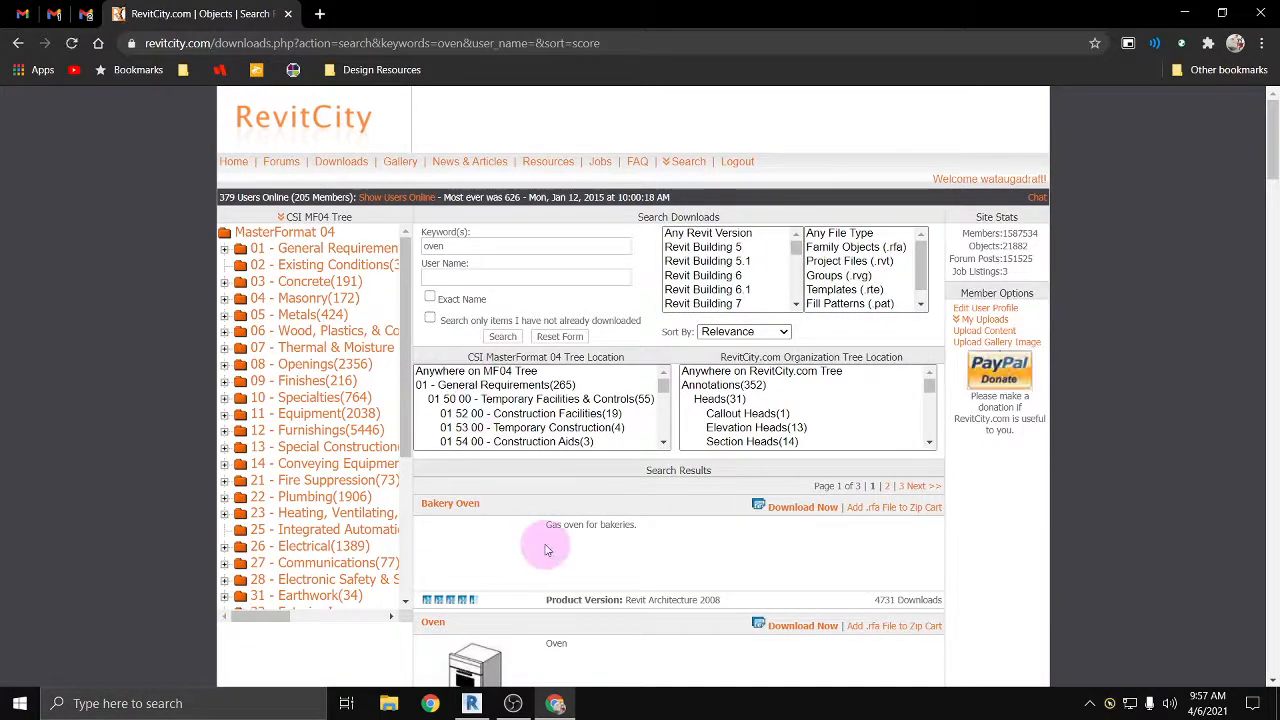
# Step: Look through the oven search results and request the download of the Pizza Oven three openings family
pyautogui.scroll(-2, 545, 541)
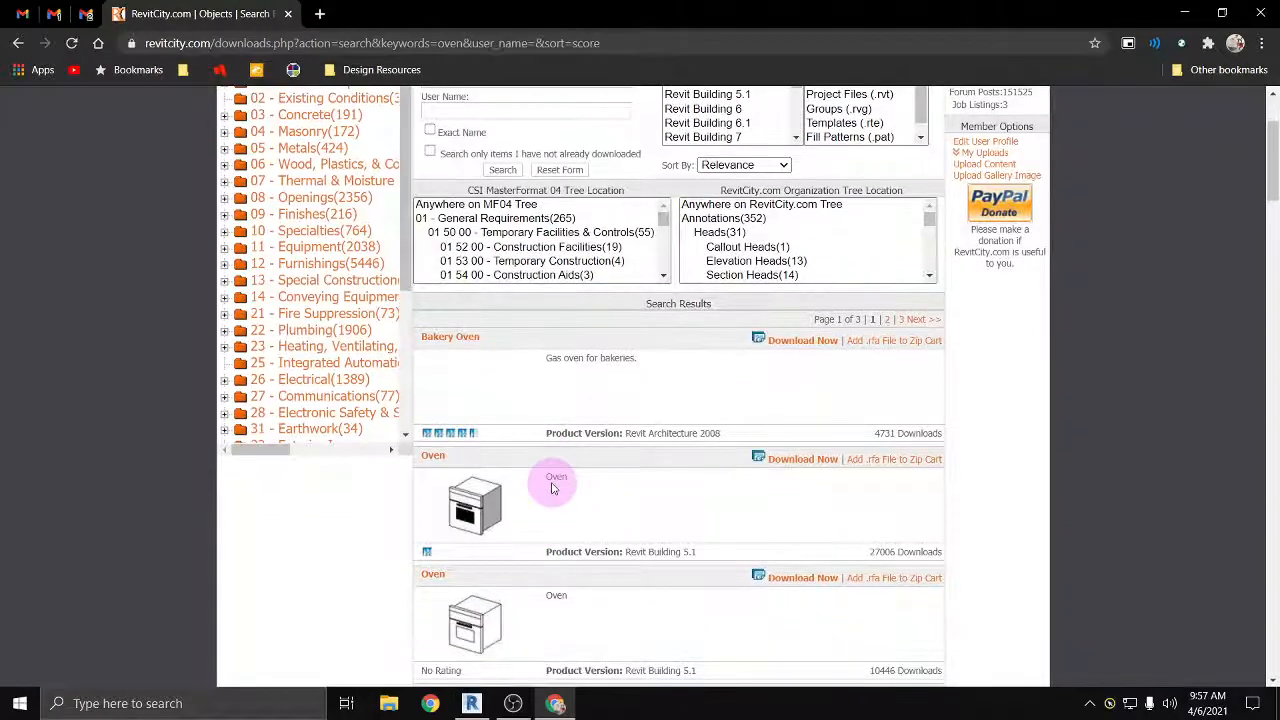
pyautogui.scroll(-3, 570, 425)
pyautogui.scroll(-4, 575, 432)
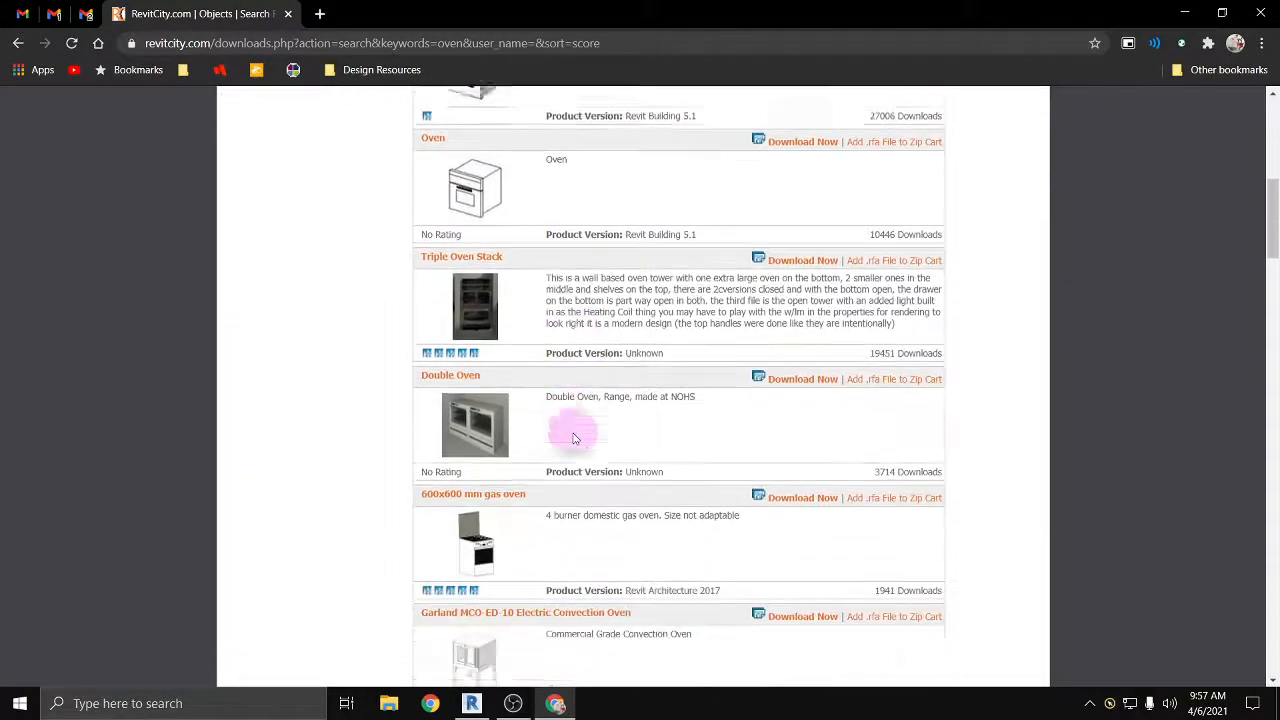
pyautogui.scroll(-5, 590, 492)
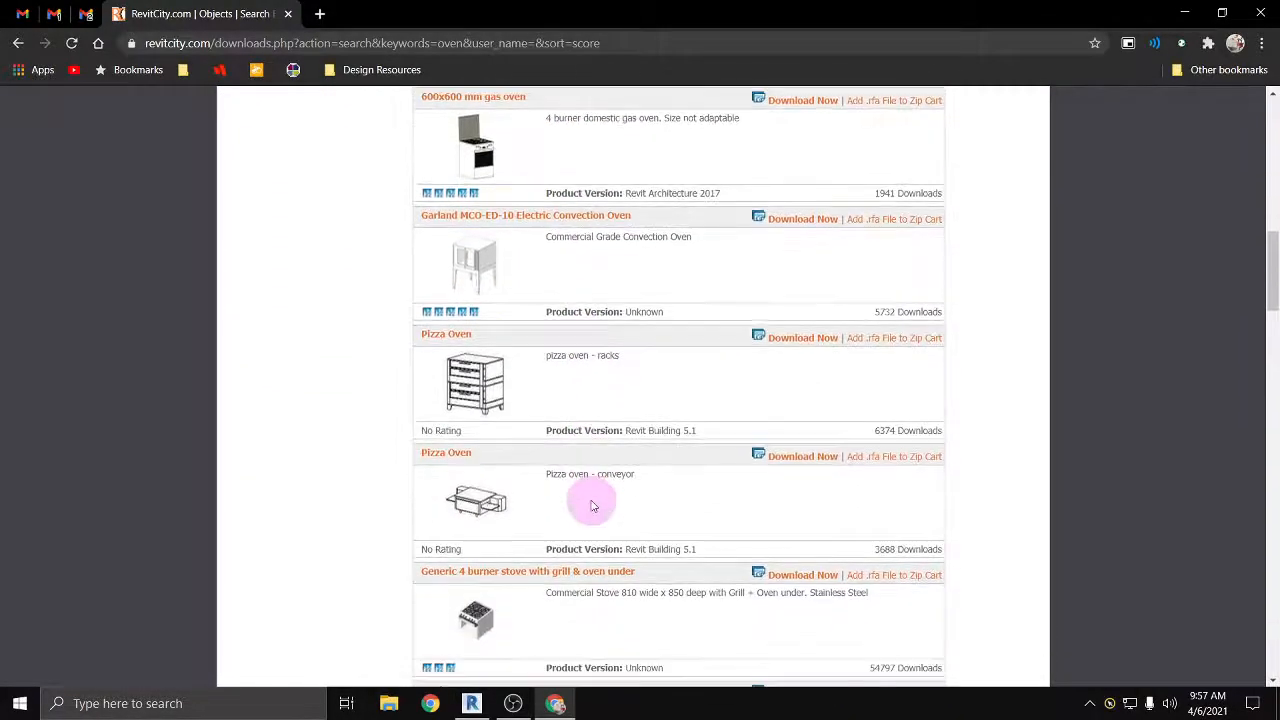
pyautogui.scroll(-3, 591, 505)
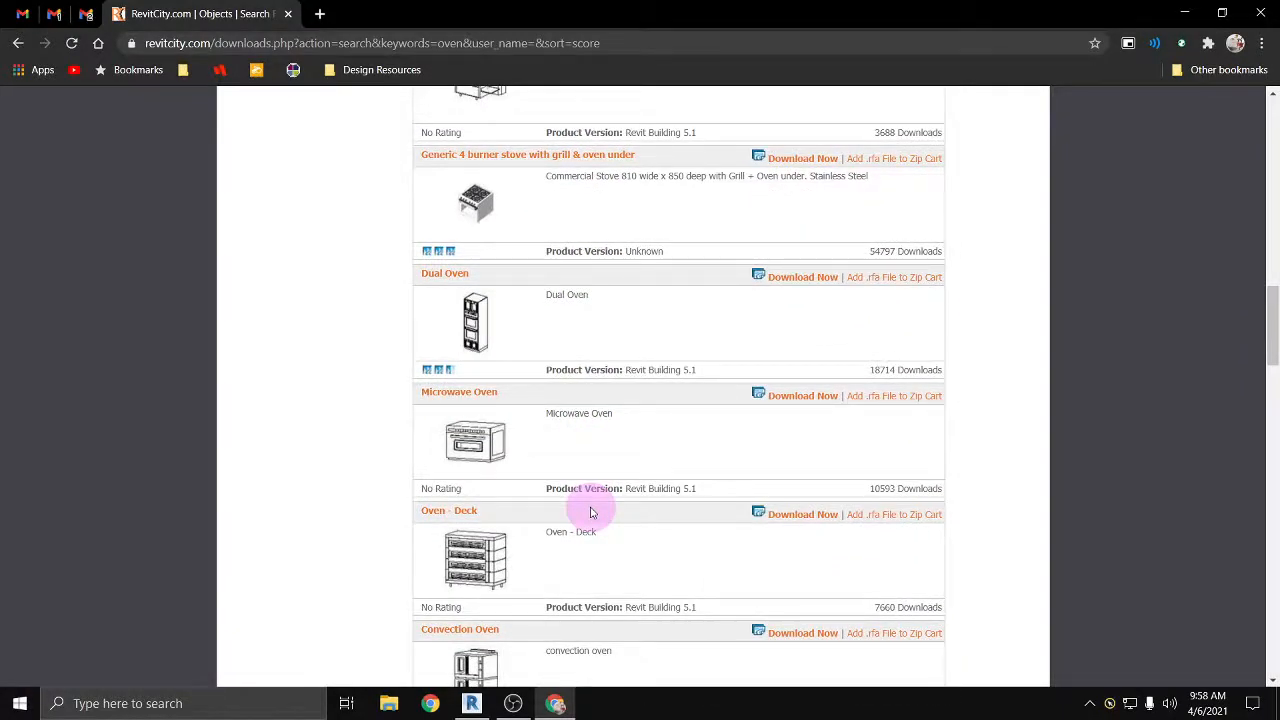
pyautogui.scroll(-2, 590, 513)
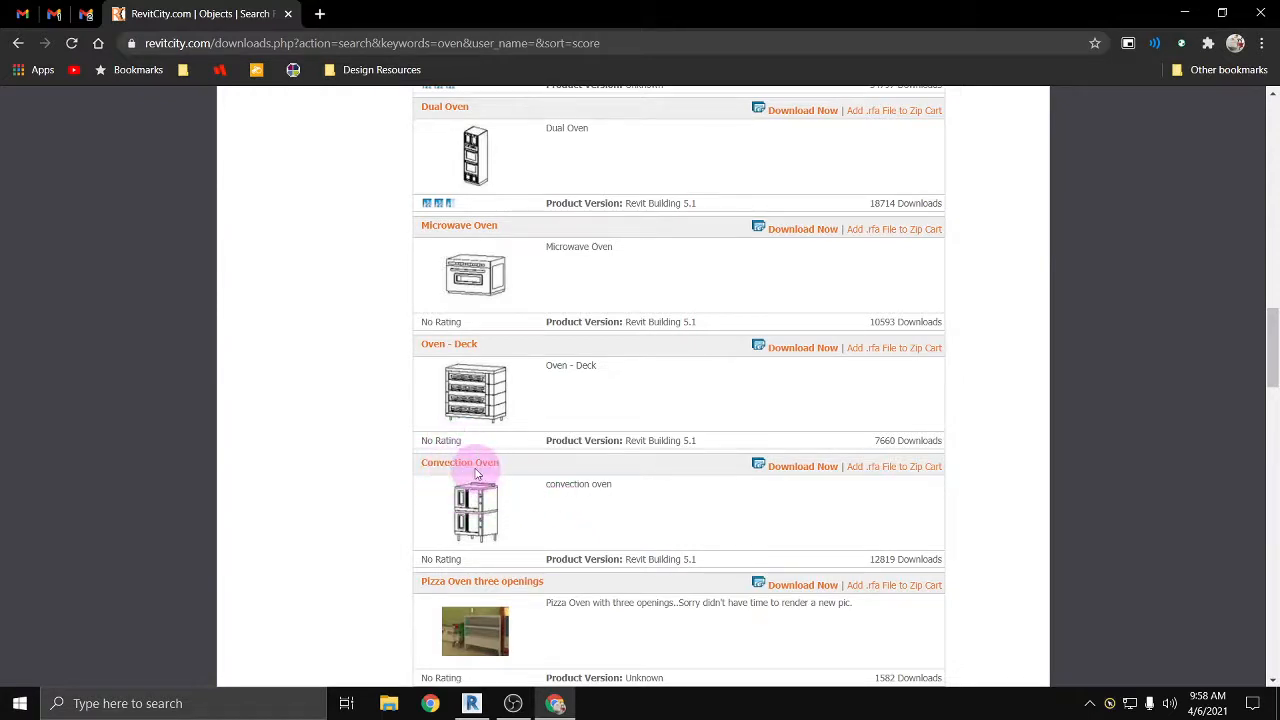
pyautogui.scroll(-2, 477, 475)
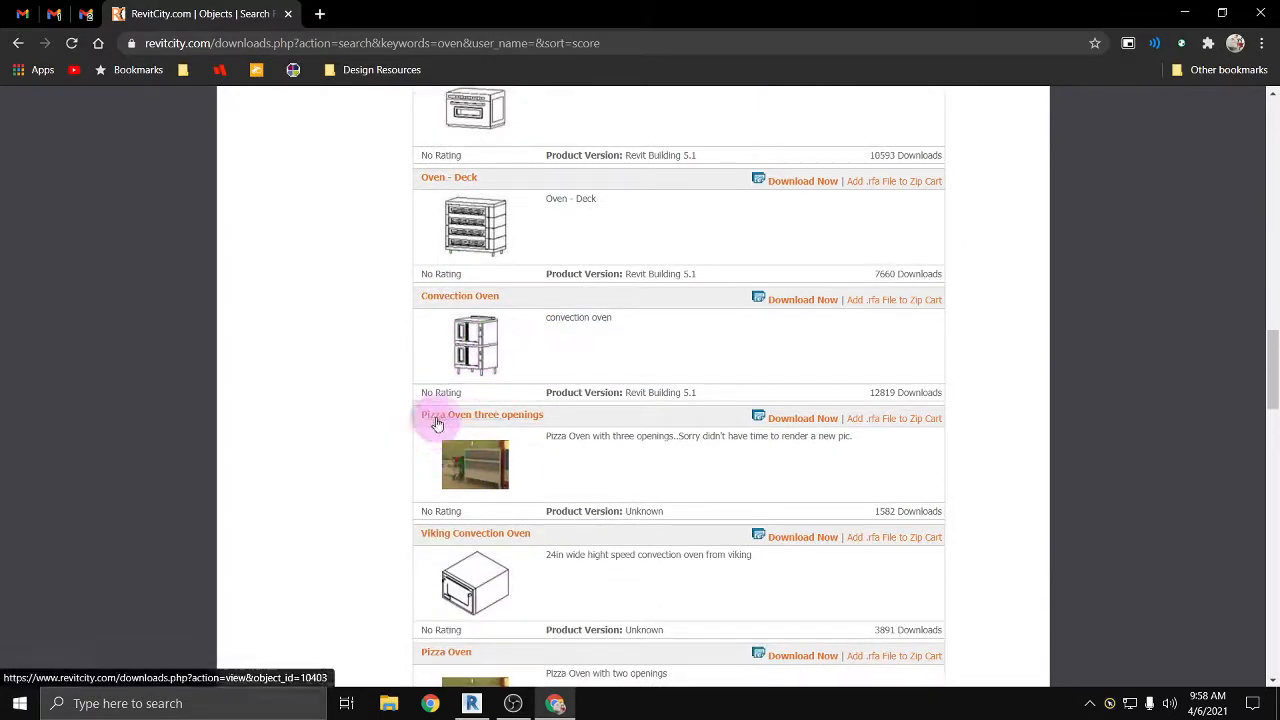
pyautogui.click(803, 421)
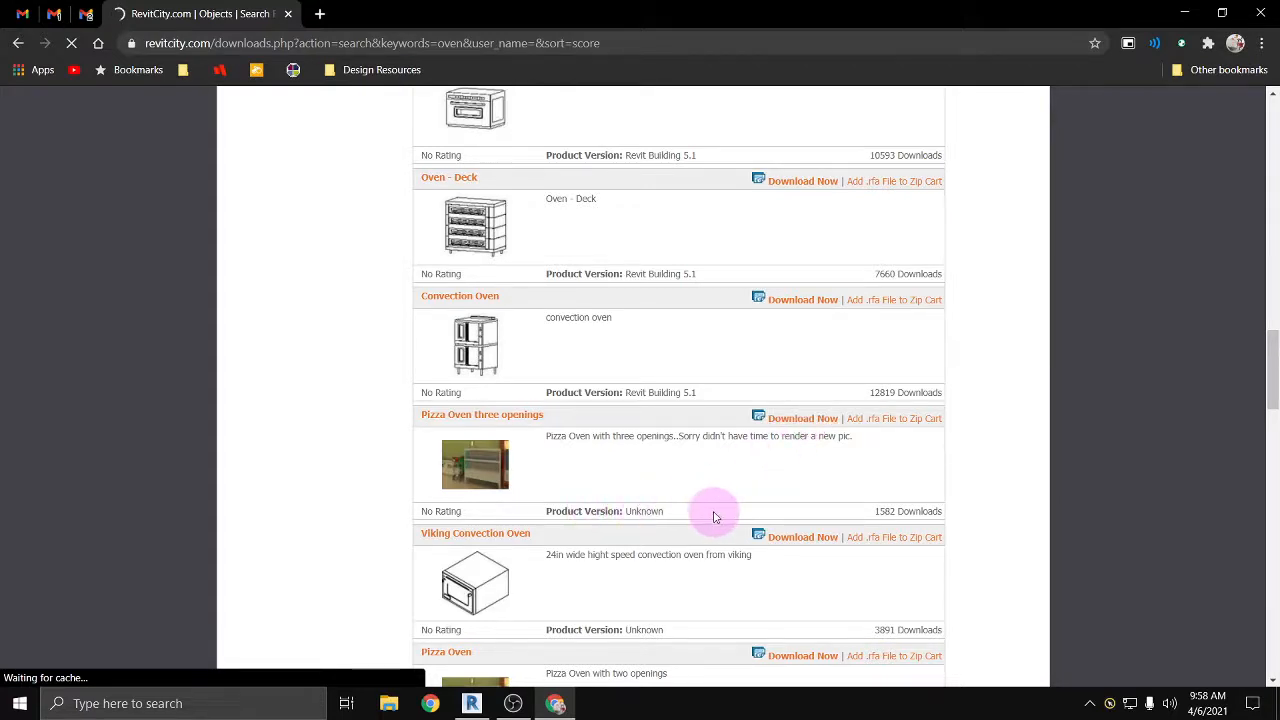
pyautogui.scroll(-1, 713, 515)
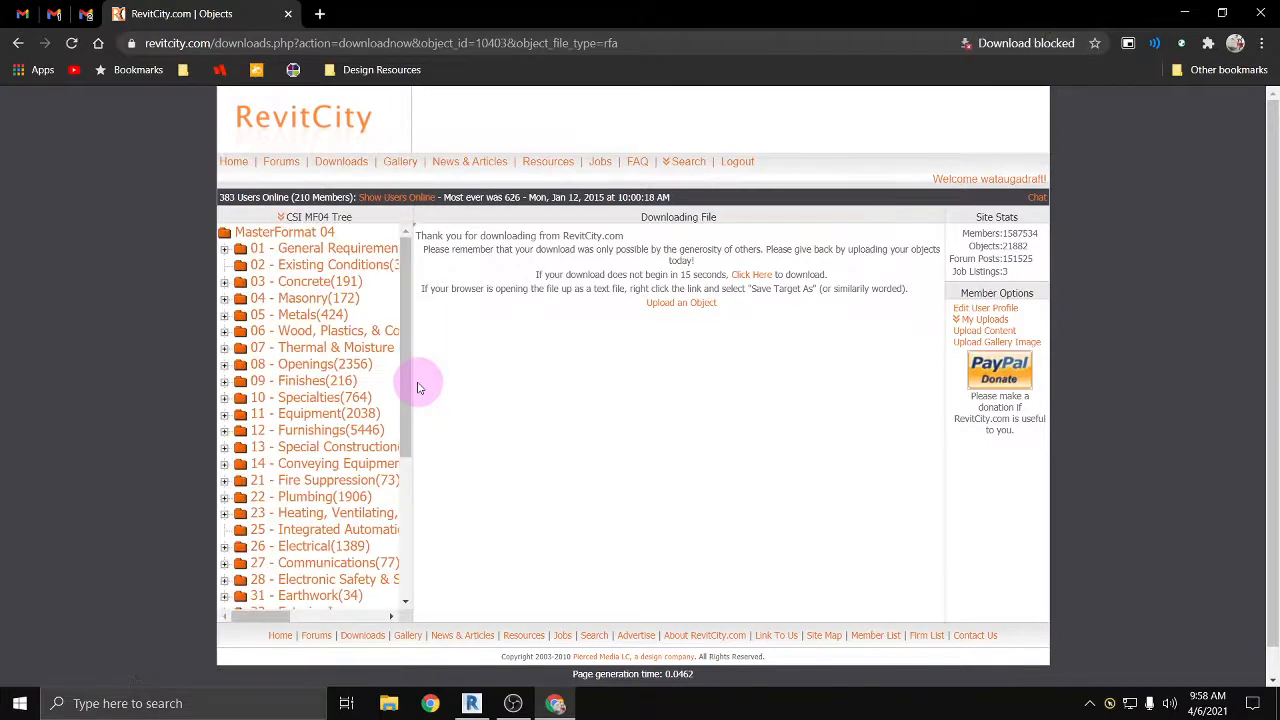
# Step: Always allow RevitCity to download multiple files and start the Pizza Oven three openings download from the manual link
pyautogui.click(1070, 43)
pyautogui.click(860, 121)
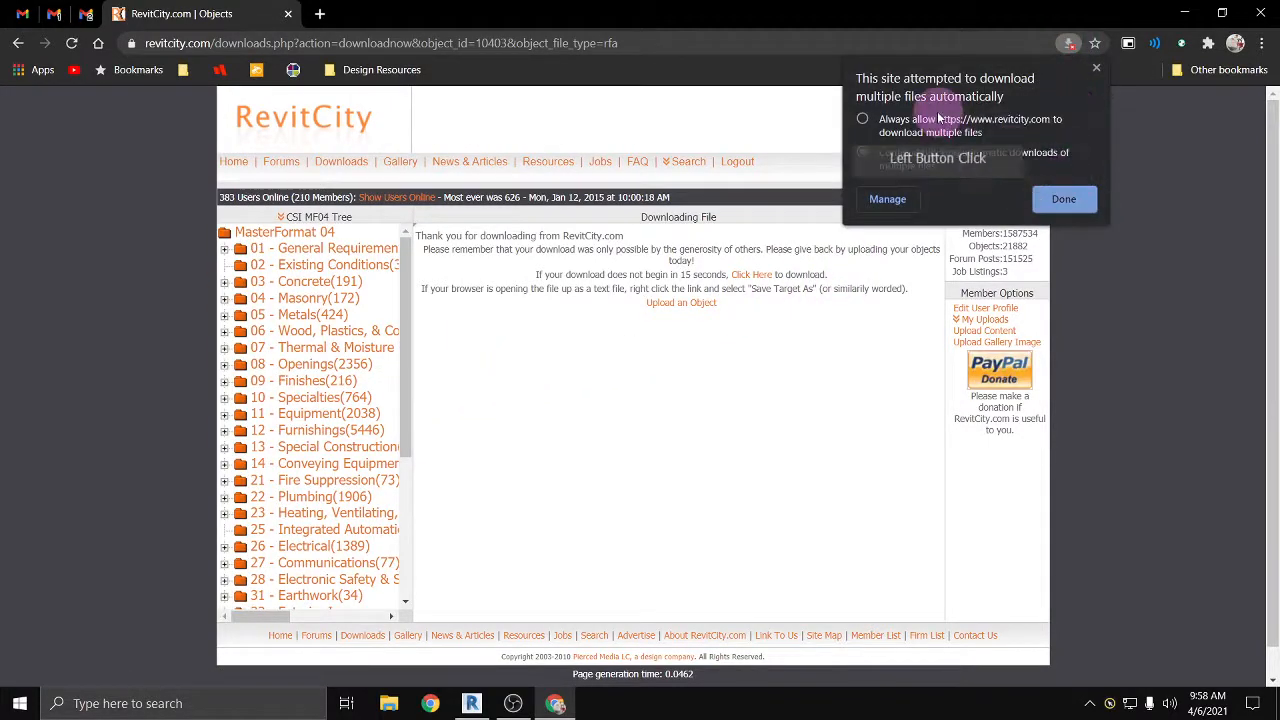
pyautogui.click(1057, 195)
pyautogui.click(740, 274)
pyautogui.click(714, 417)
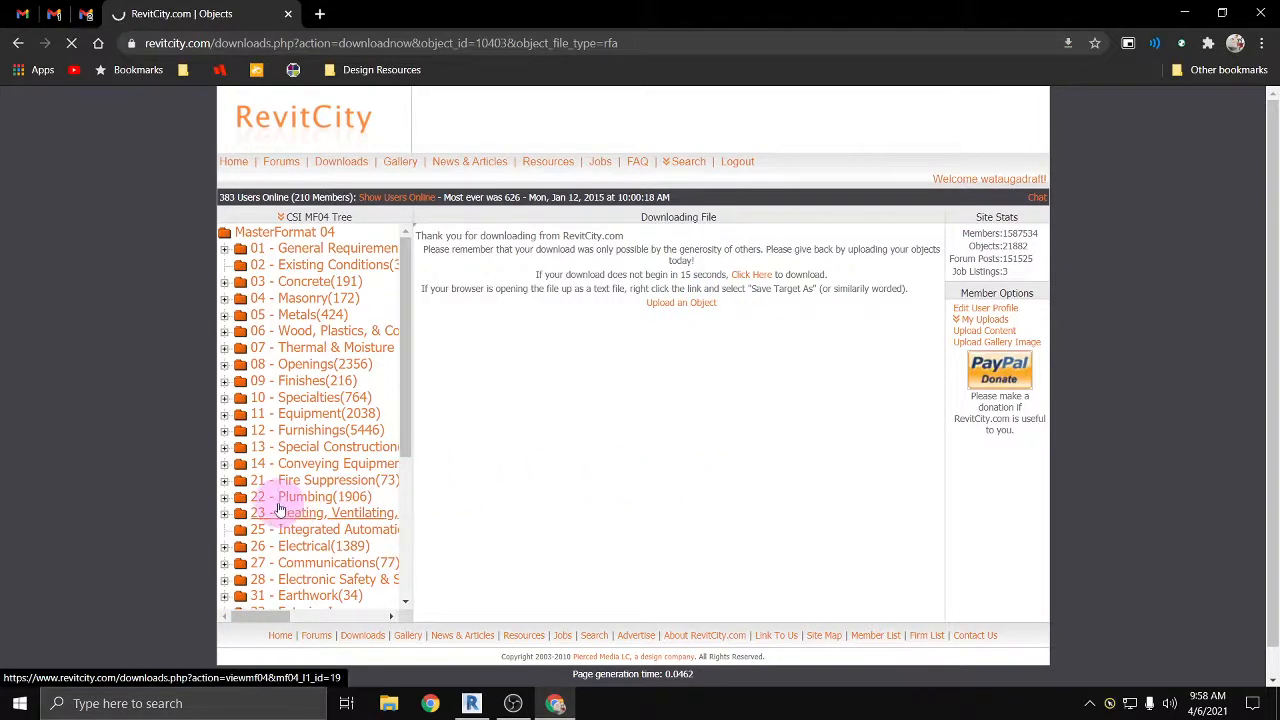
pyautogui.click(763, 282)
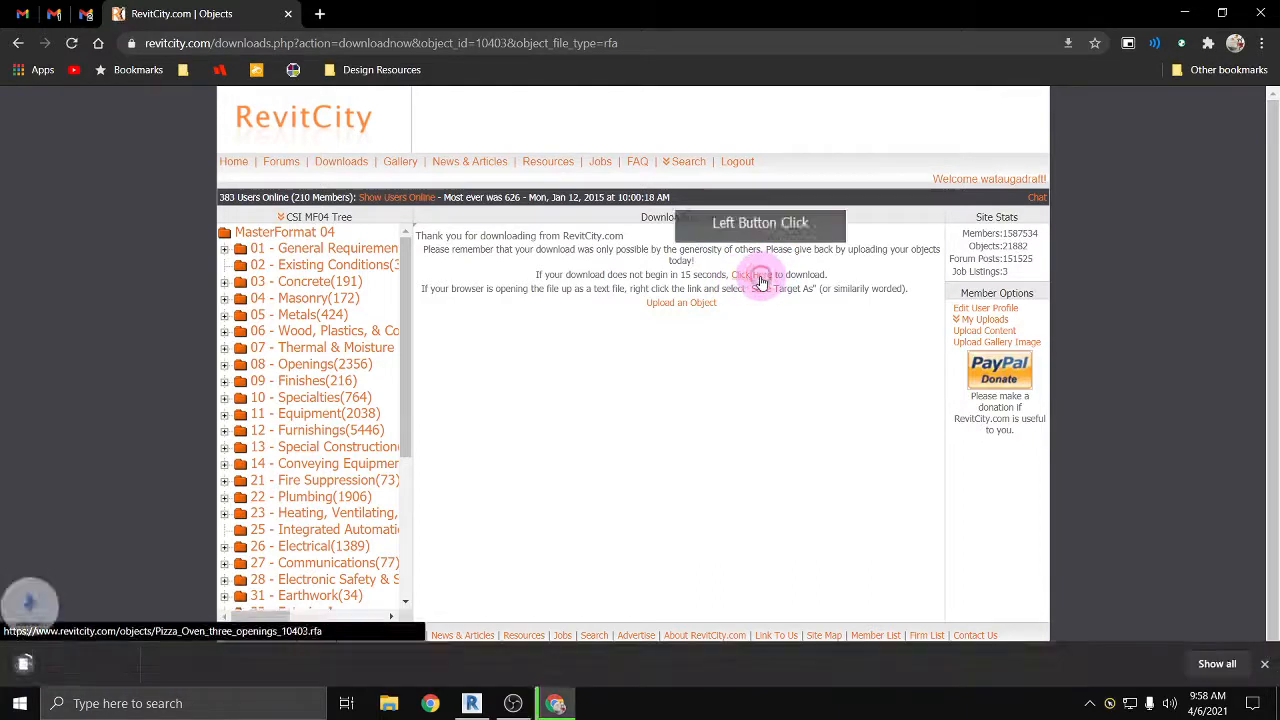
# Step: Open the downloaded pizza oven family in Revit with the model upgrade, and load it into only the REVIT_demo project, closing the family
pyautogui.click(81, 672)
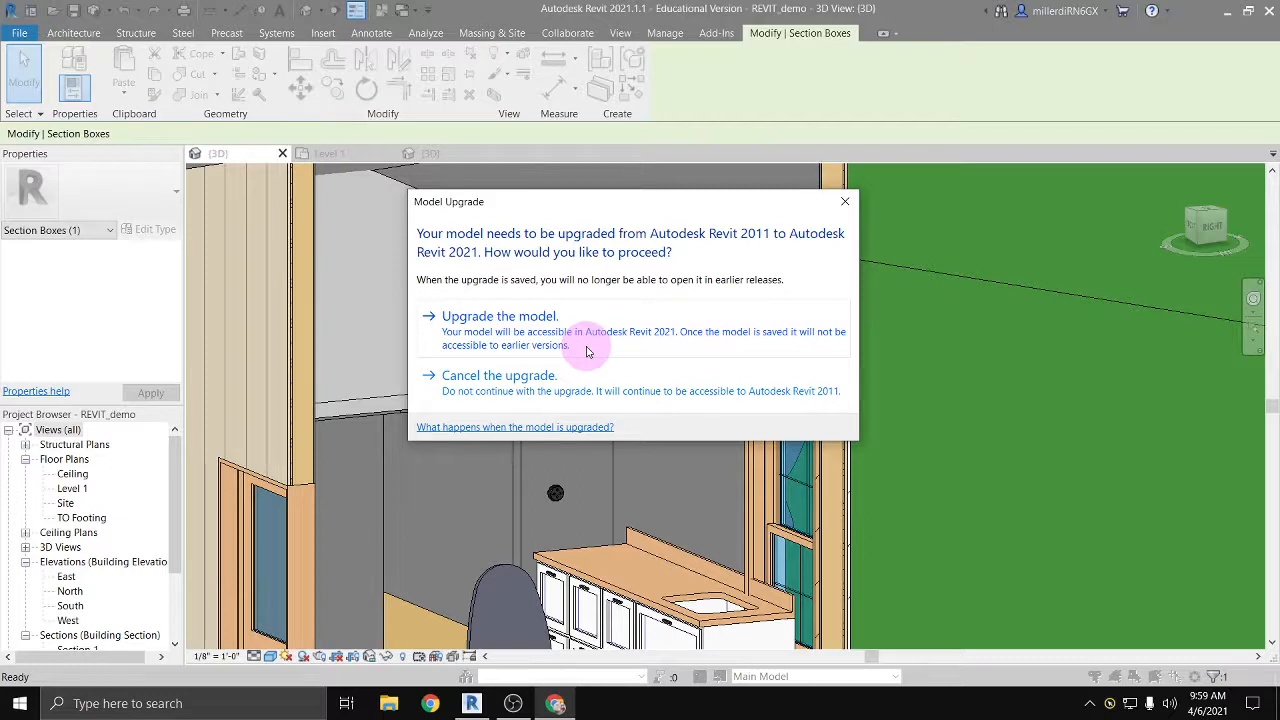
pyautogui.click(580, 345)
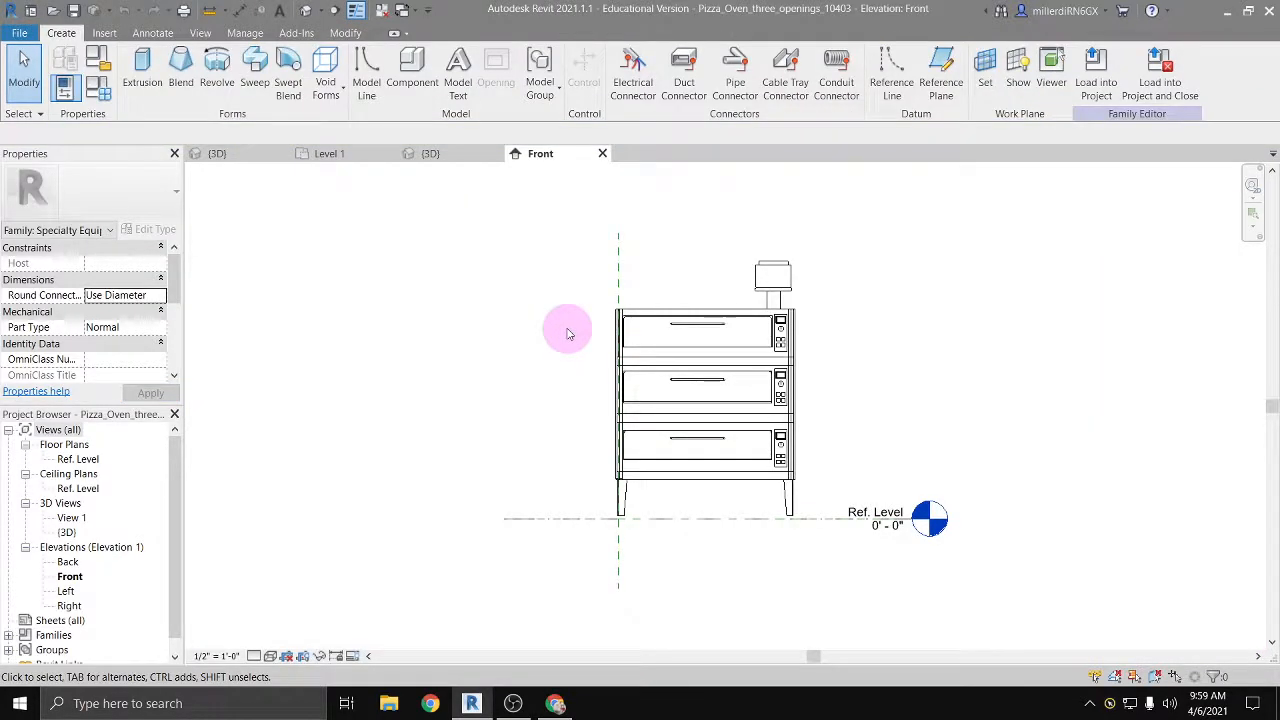
pyautogui.click(1161, 80)
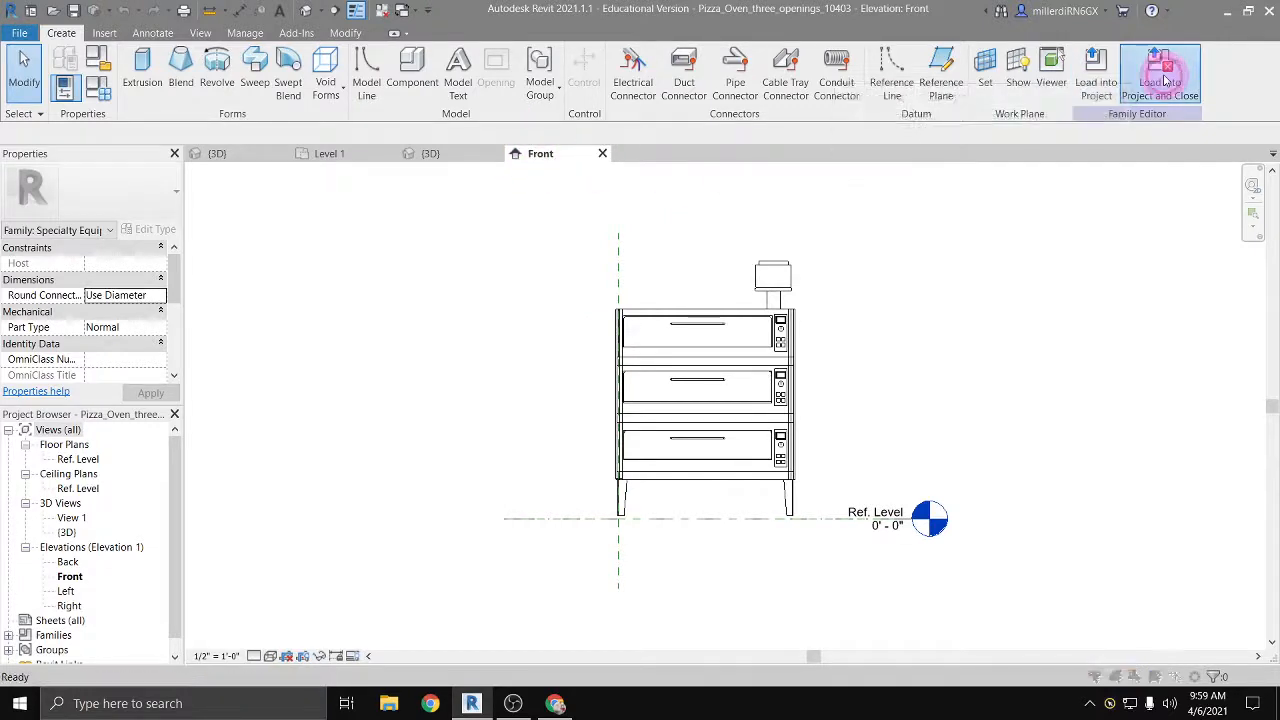
pyautogui.click(538, 277)
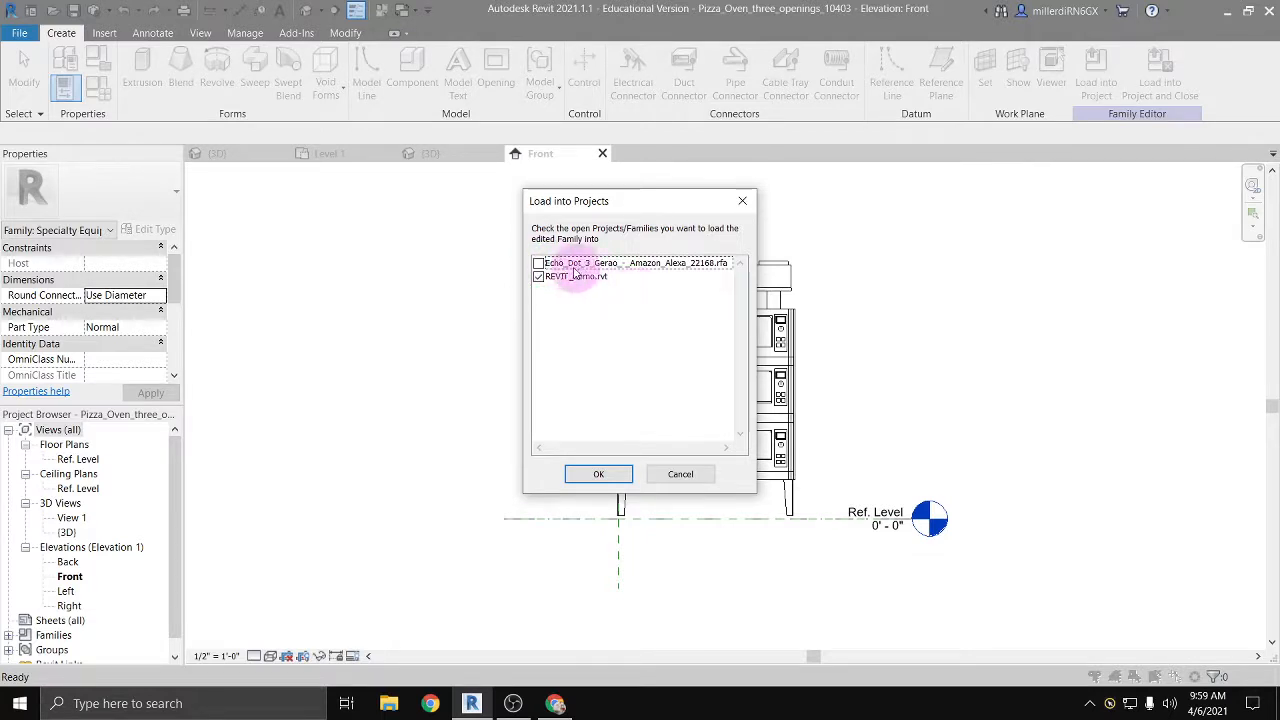
pyautogui.click(499, 297)
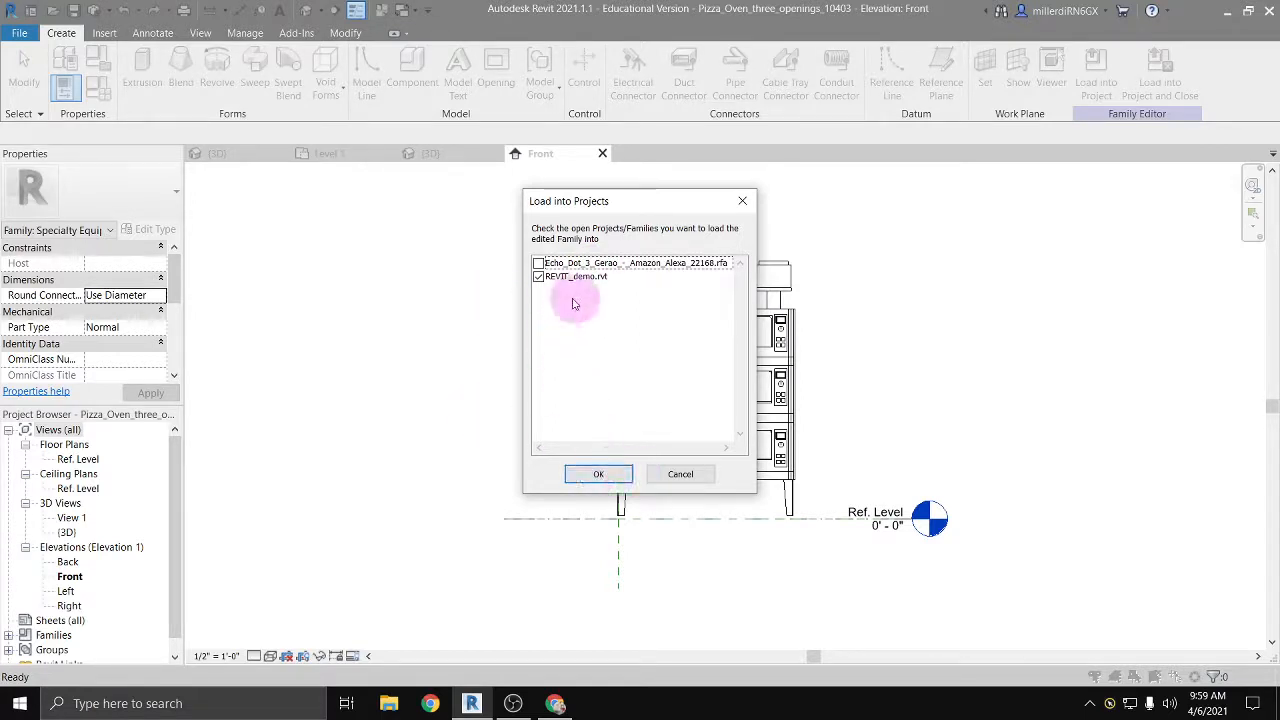
pyautogui.click(538, 277)
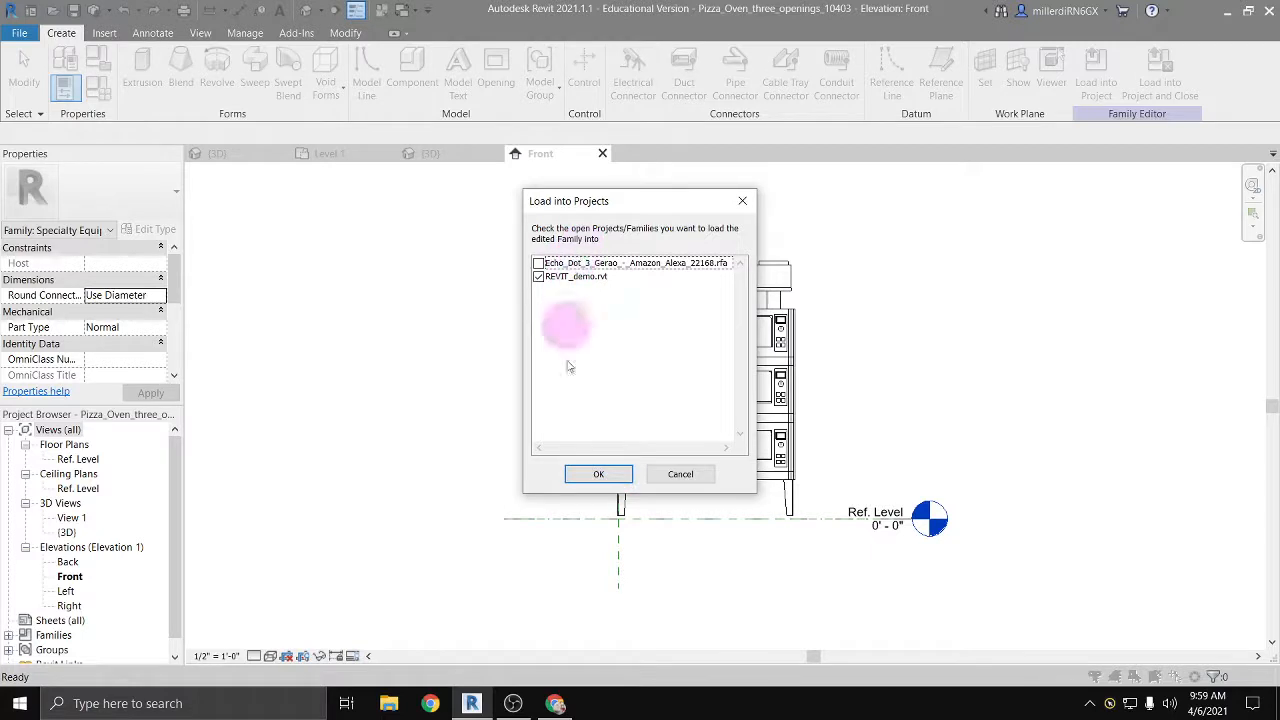
pyautogui.click(596, 474)
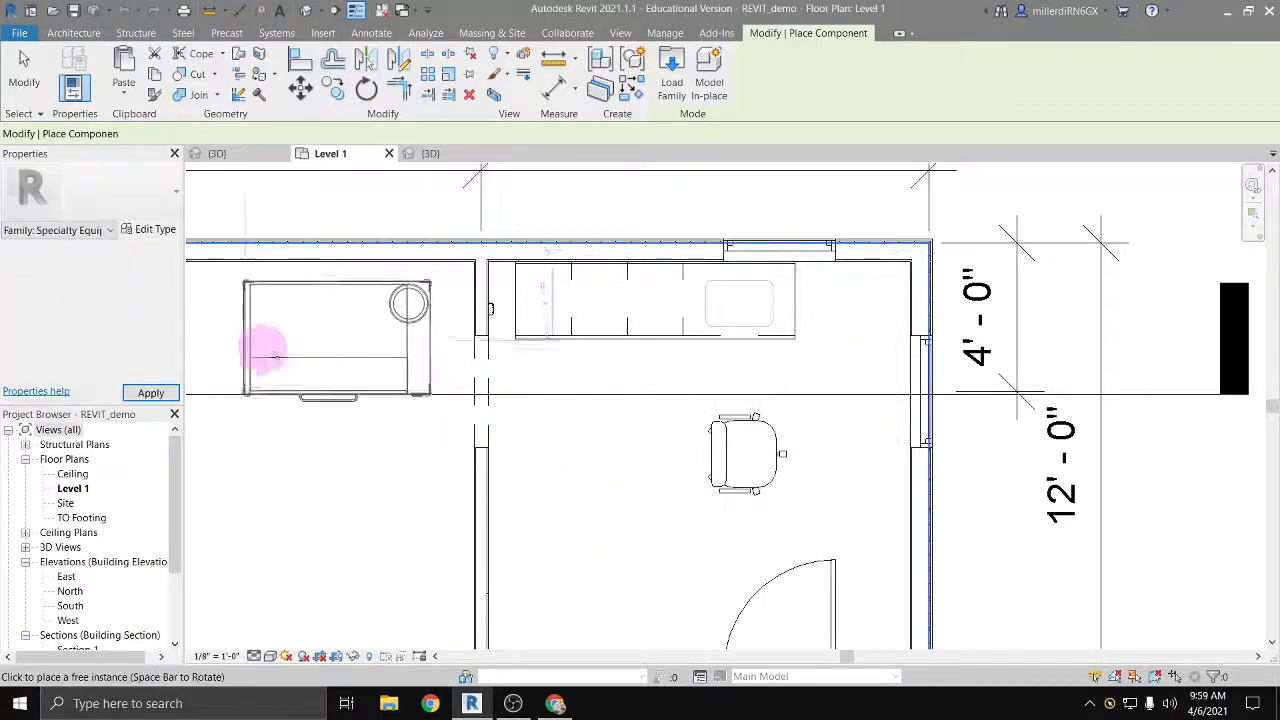
# Step: Place the pizza oven on Level 1 in the corner across from the entry door, rotated so its back is against the partition wall
pyautogui.moveTo(549, 518); pyautogui.dragTo(547, 404, button='middle')
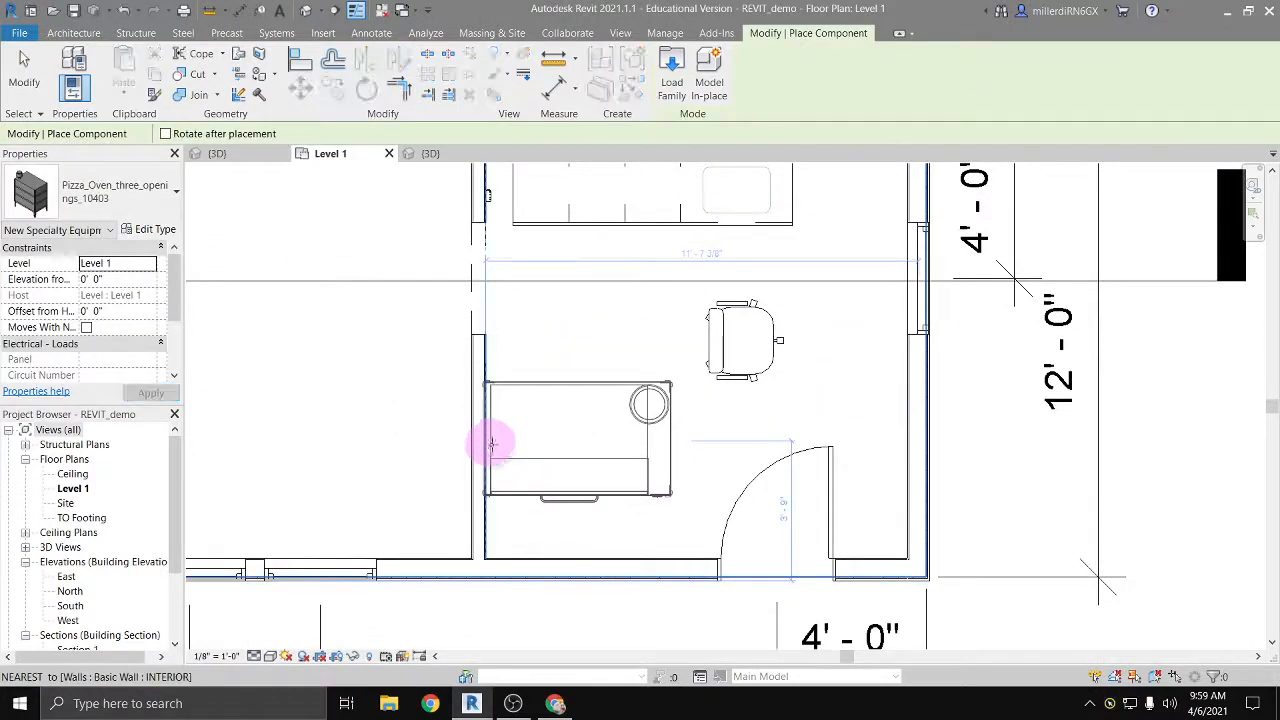
pyautogui.press('space')
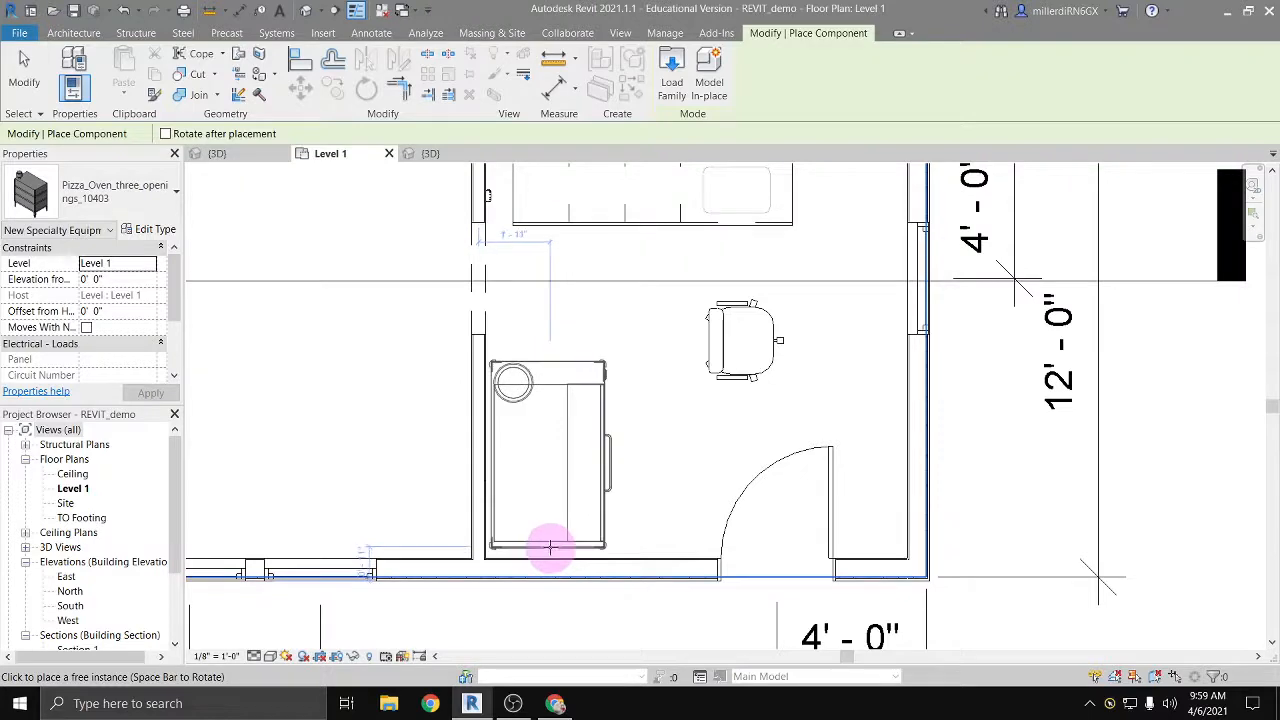
pyautogui.click(549, 547)
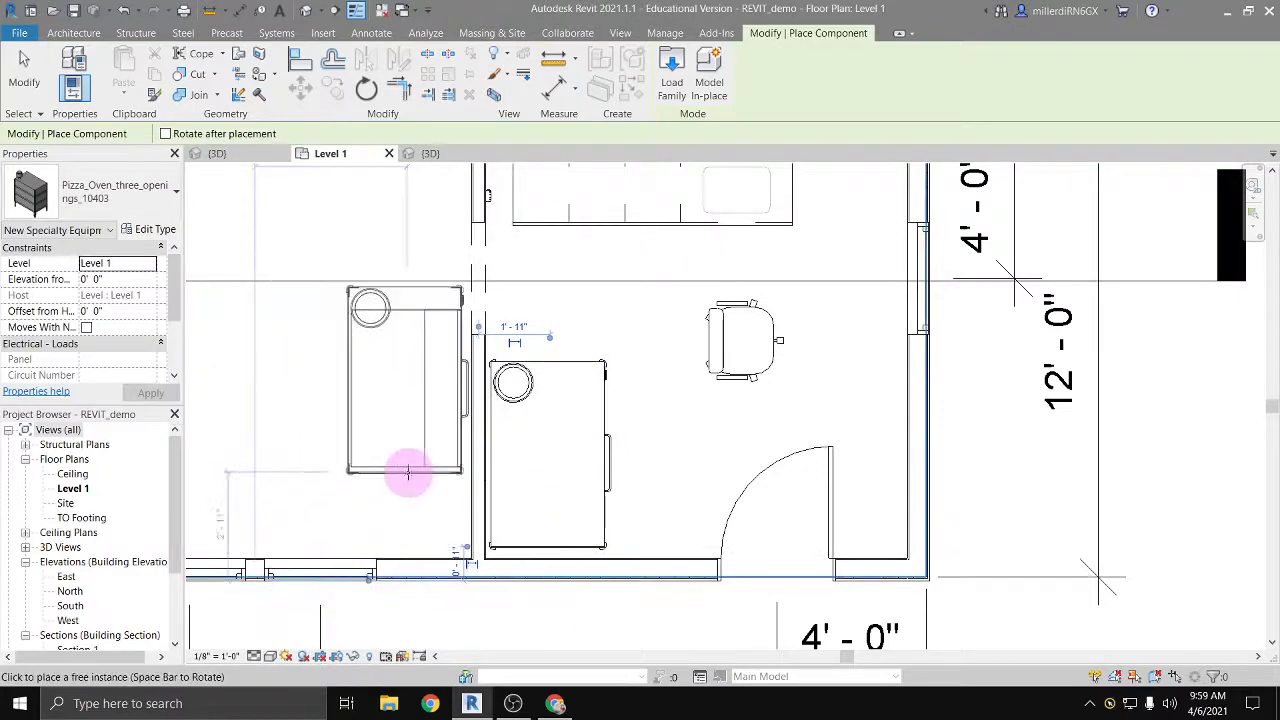
pyautogui.press('Escape')
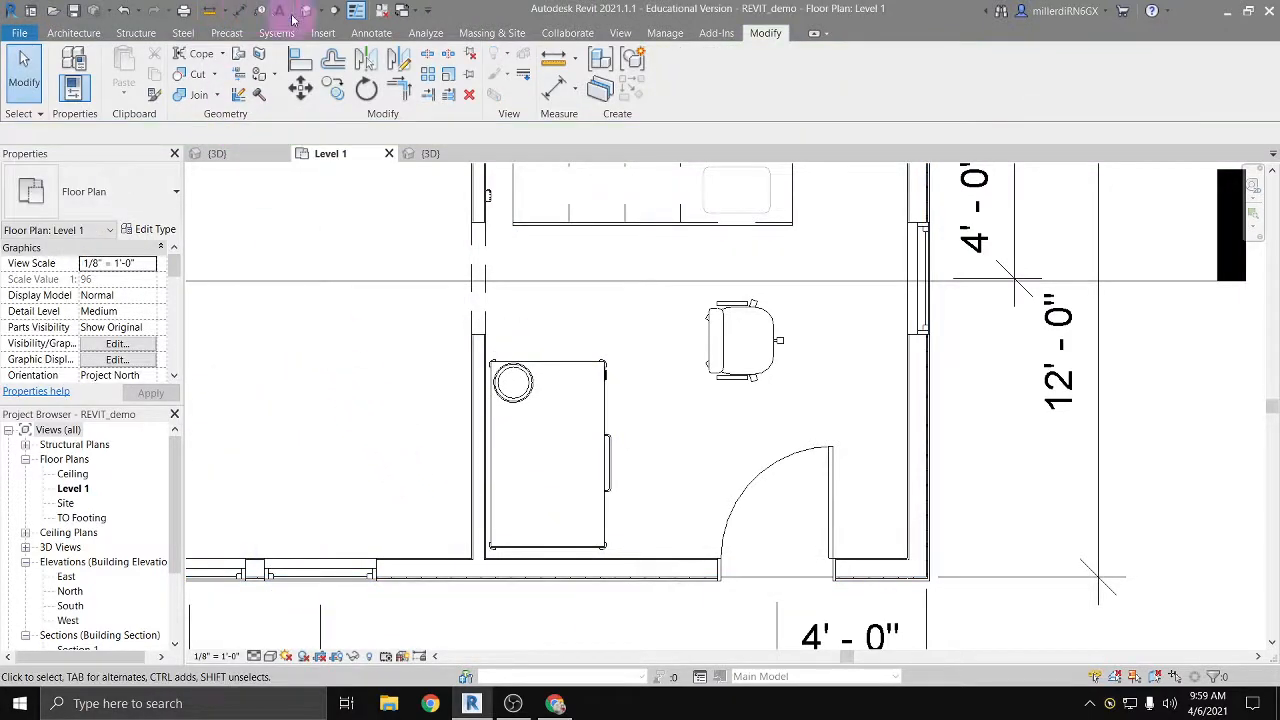
# Step: Open the default 3D view and orbit around the kitchen to inspect the placed pizza oven
pyautogui.click(307, 12)
pyautogui.keyDown('shift'); pyautogui.moveTo(394, 464); pyautogui.dragTo(738, 474, button='middle'); pyautogui.keyUp('shift')
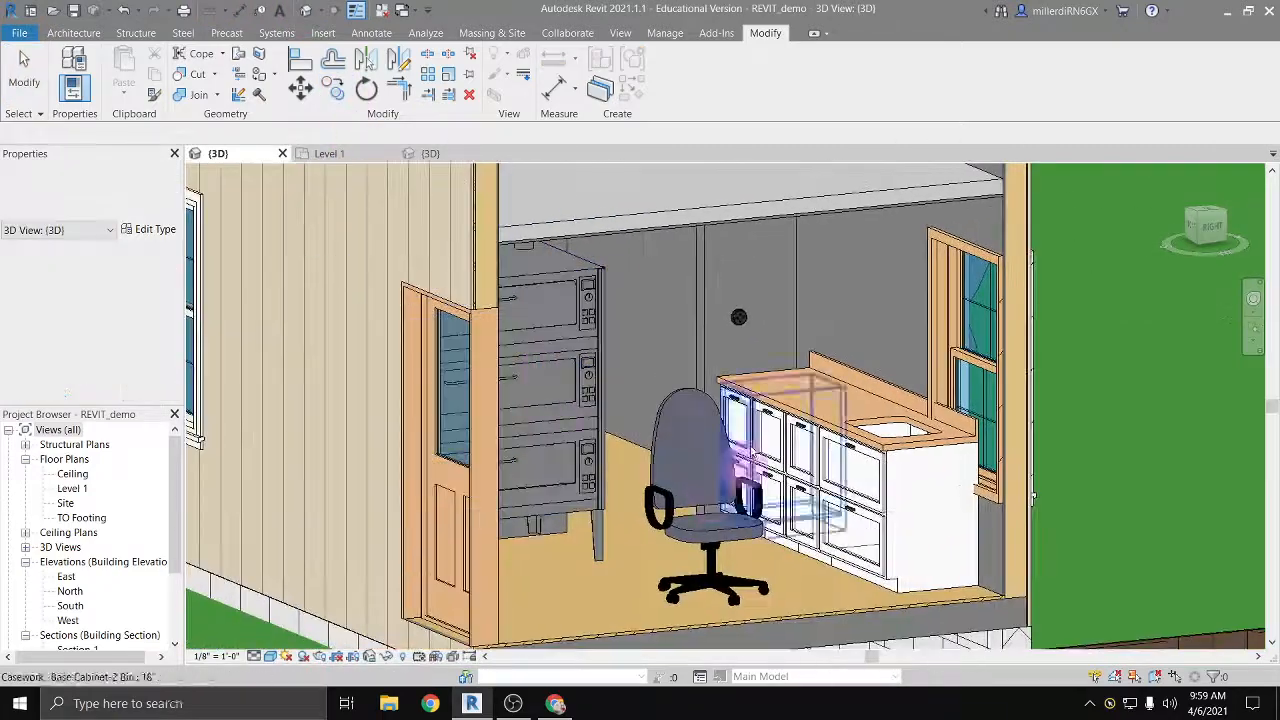
pyautogui.keyDown('shift'); pyautogui.moveTo(694, 526); pyautogui.dragTo(651, 514, button='middle'); pyautogui.keyUp('shift')
pyautogui.moveTo(522, 492); pyautogui.dragTo(866, 430, button='middle')
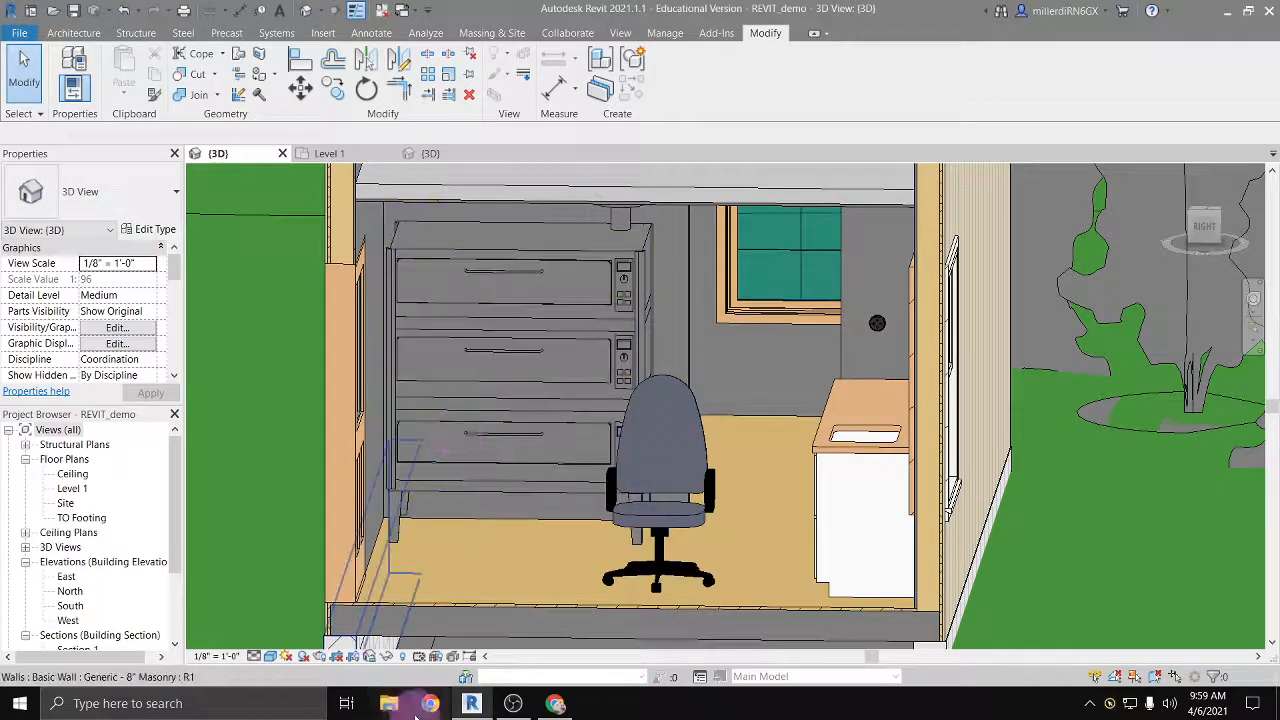
# Step: Switch to Chrome and search Google for revit components in a new tab
pyautogui.moveTo(473, 709)
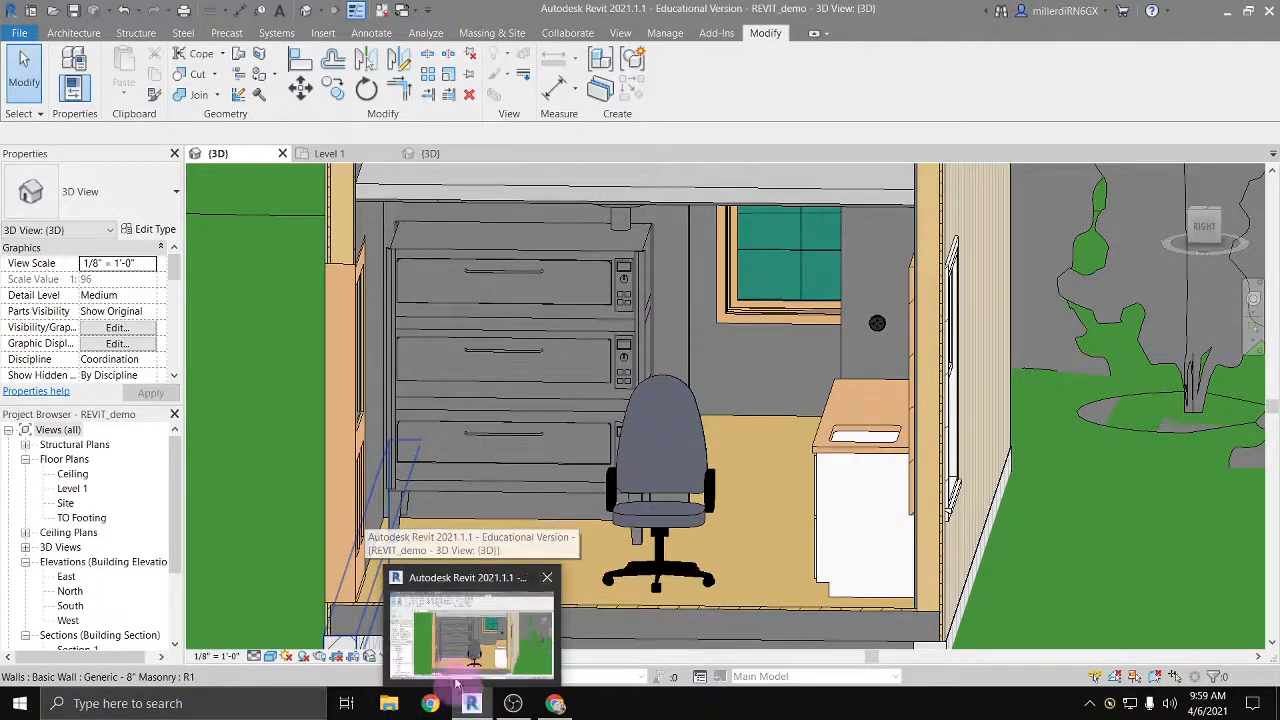
pyautogui.click(555, 703)
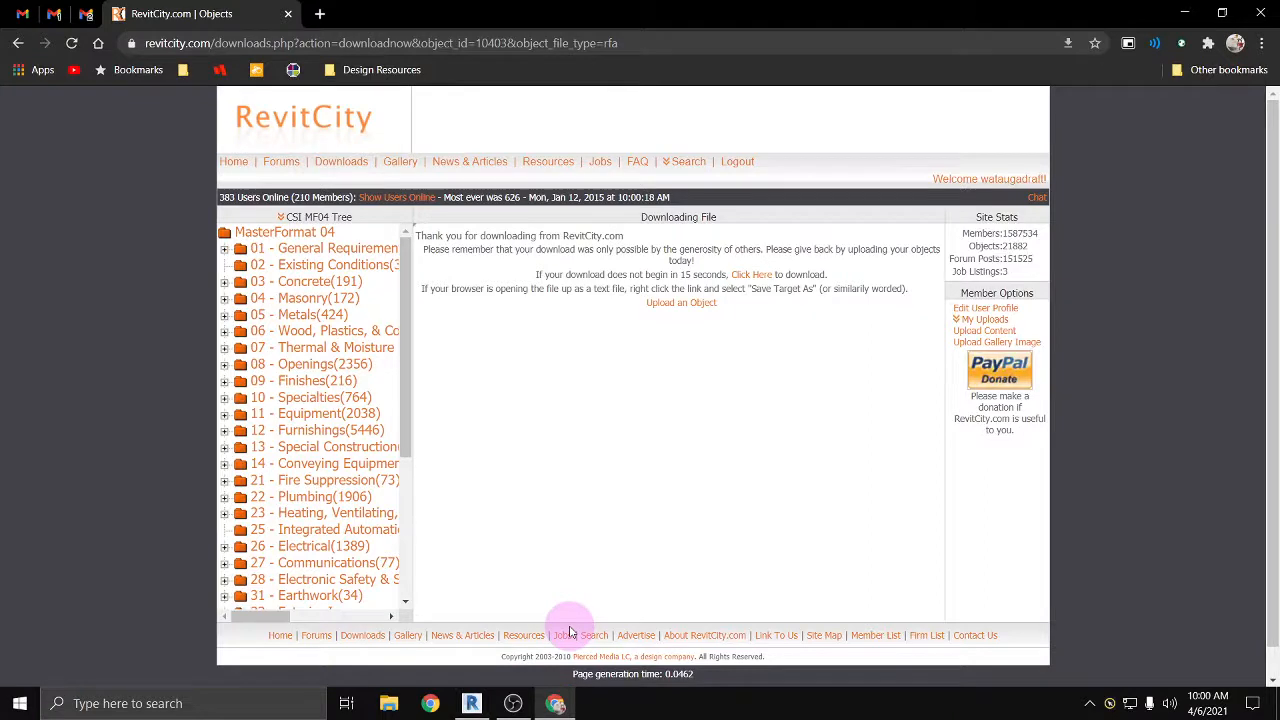
pyautogui.click(320, 14)
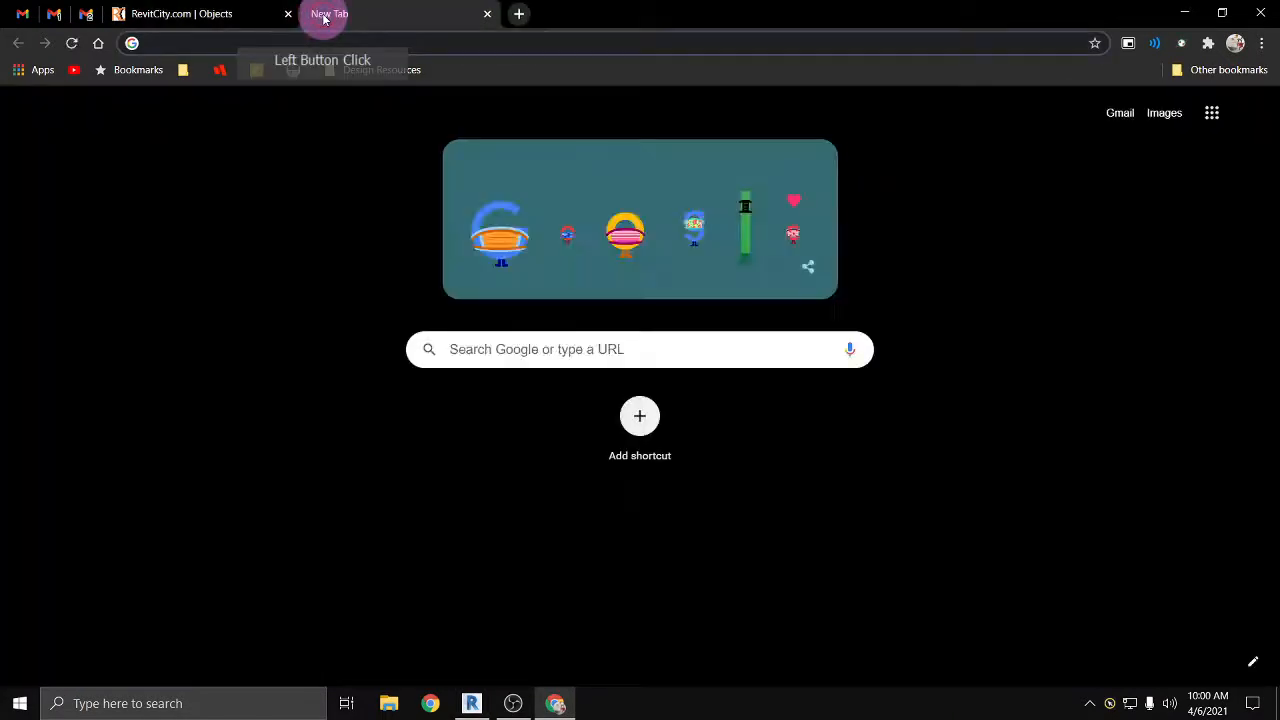
pyautogui.write('revit families')
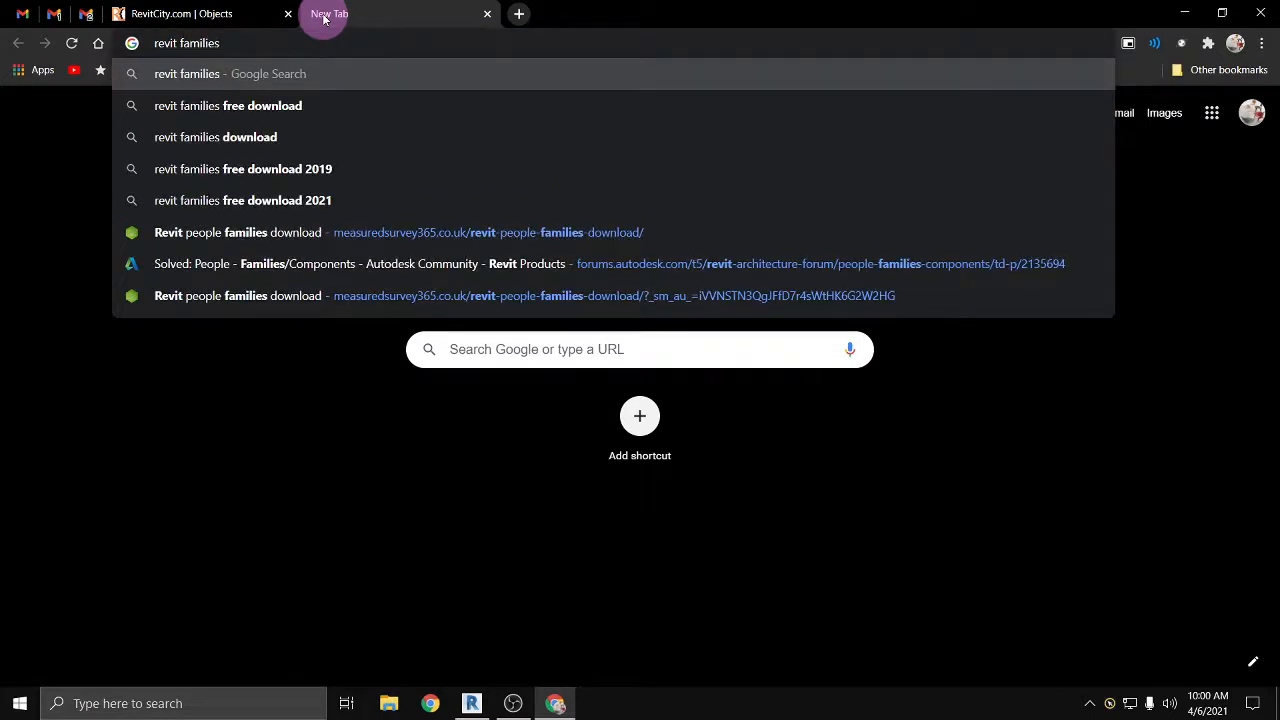
pyautogui.press('BackSpace')
pyautogui.press('BackSpace')
pyautogui.press('BackSpace')
pyautogui.press('BackSpace')
pyautogui.press('BackSpace')
pyautogui.press('BackSpace')
pyautogui.press('BackSpace')
pyautogui.press('BackSpace')
pyautogui.write('co')
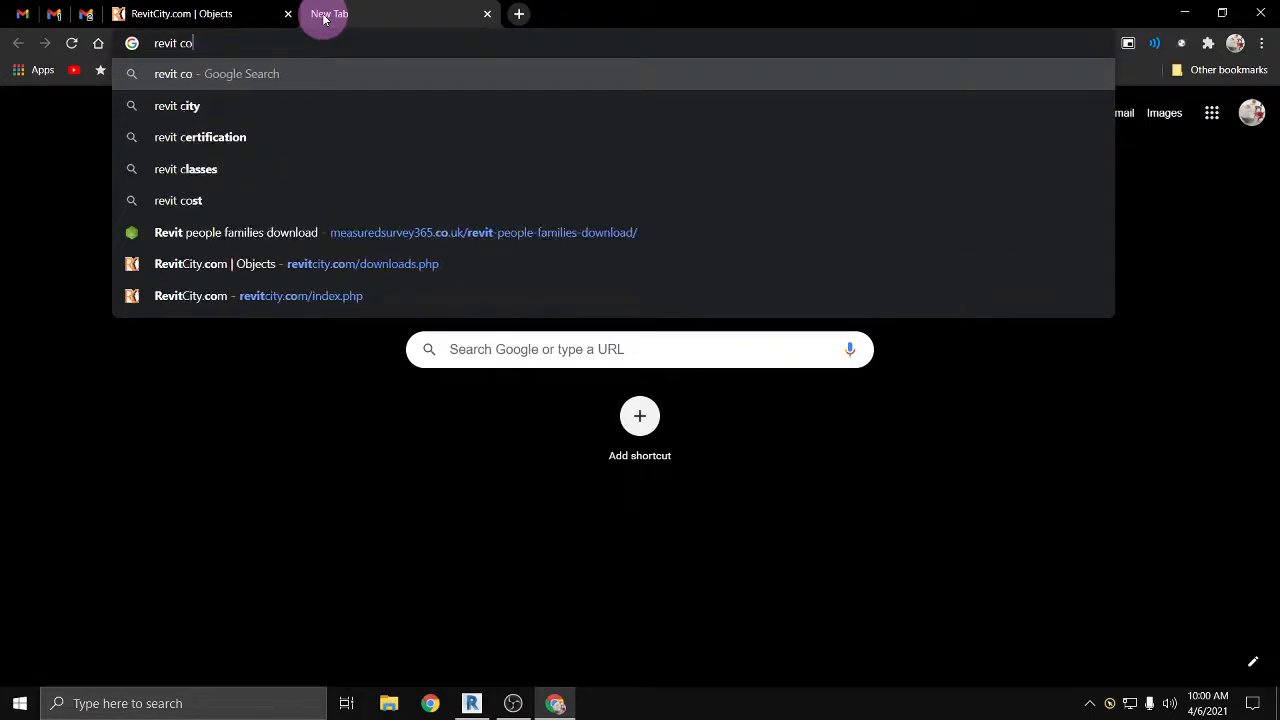
pyautogui.write('mponents')
pyautogui.press('Return')
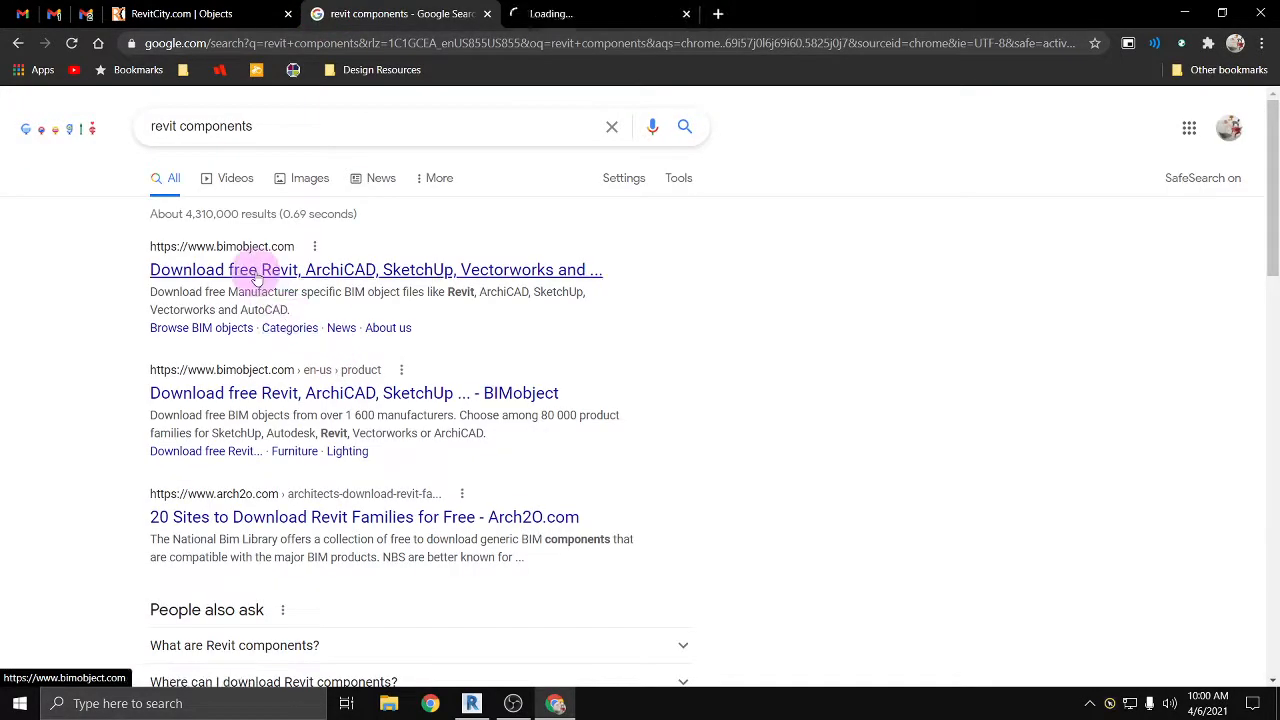
# Step: Open Arch2O's "20 Sites to Download Revit Families for Free" article in a new tab and read through its list of sites
pyautogui.middleClick(215, 527)
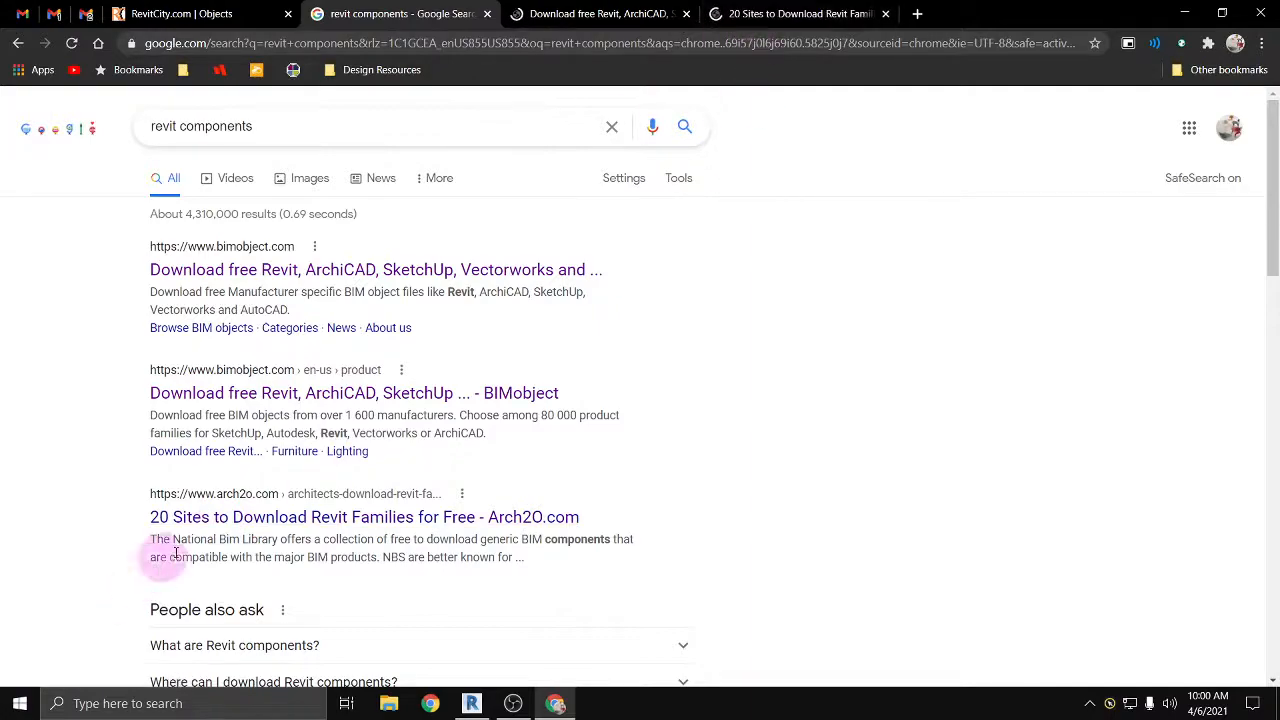
pyautogui.click(790, 14)
pyautogui.scroll(-3, 423, 408)
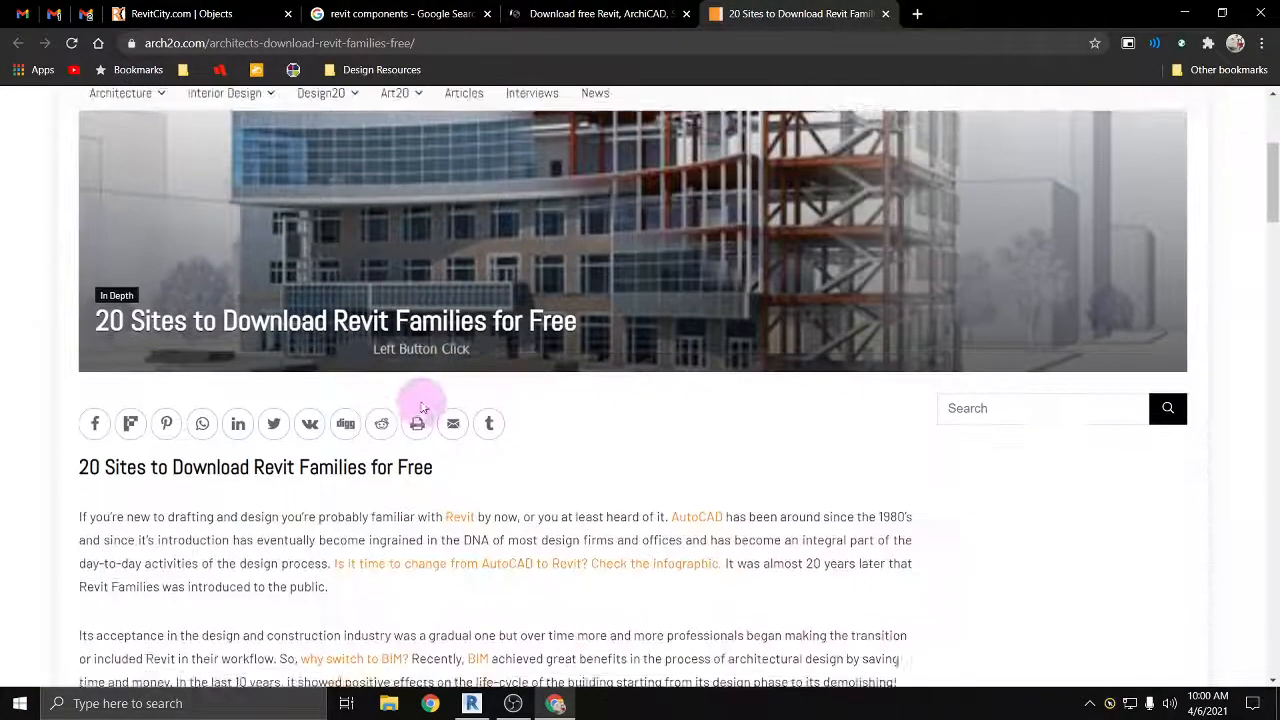
pyautogui.scroll(-8, 423, 405)
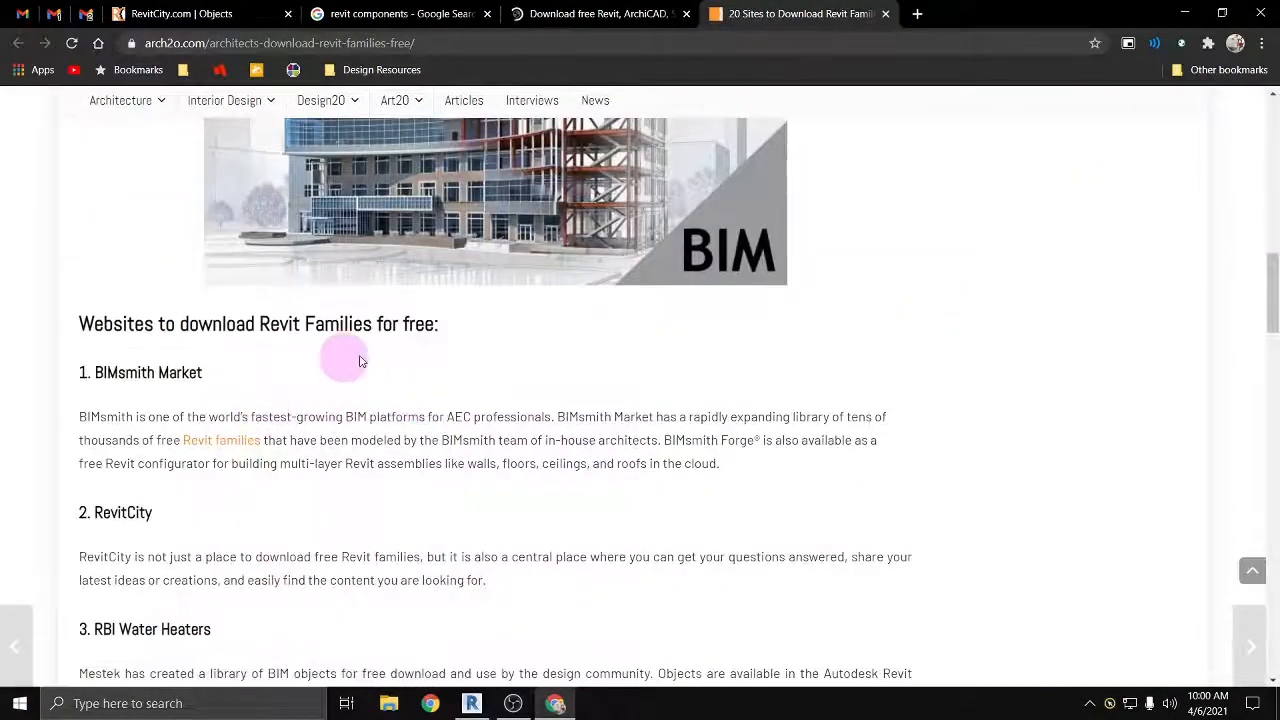
pyautogui.scroll(-2, 148, 480)
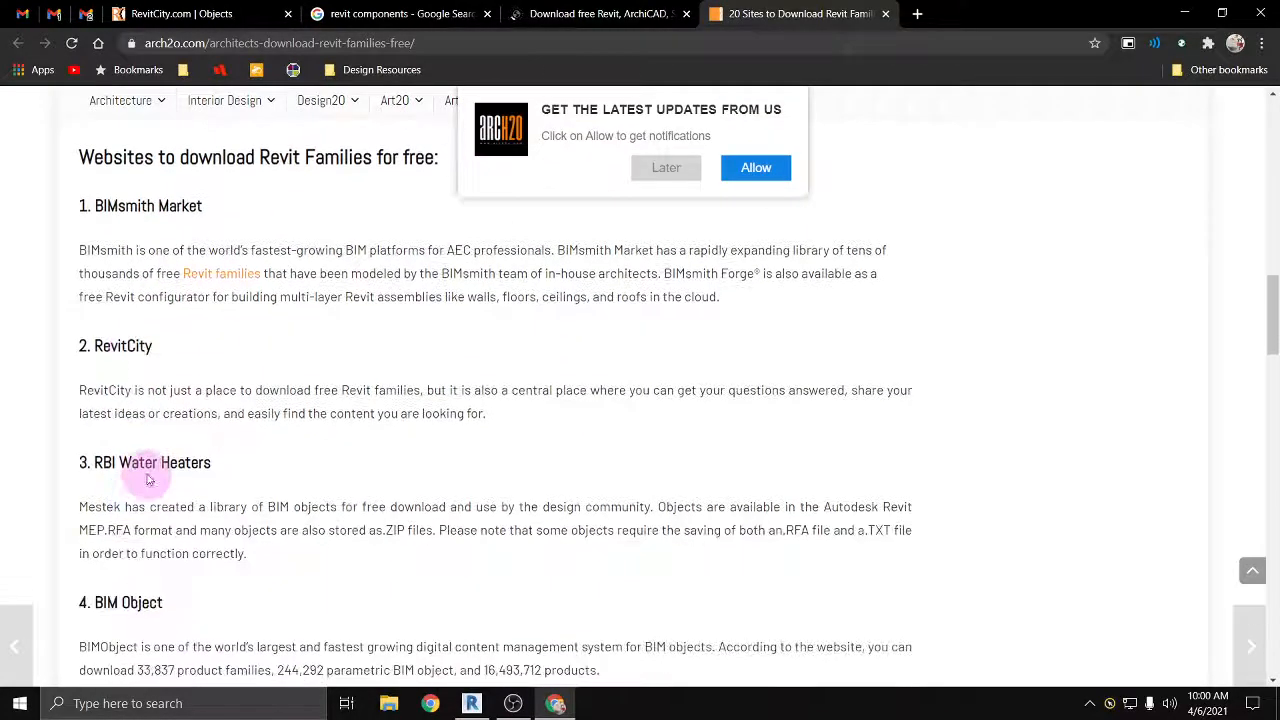
pyautogui.scroll(-2, 148, 480)
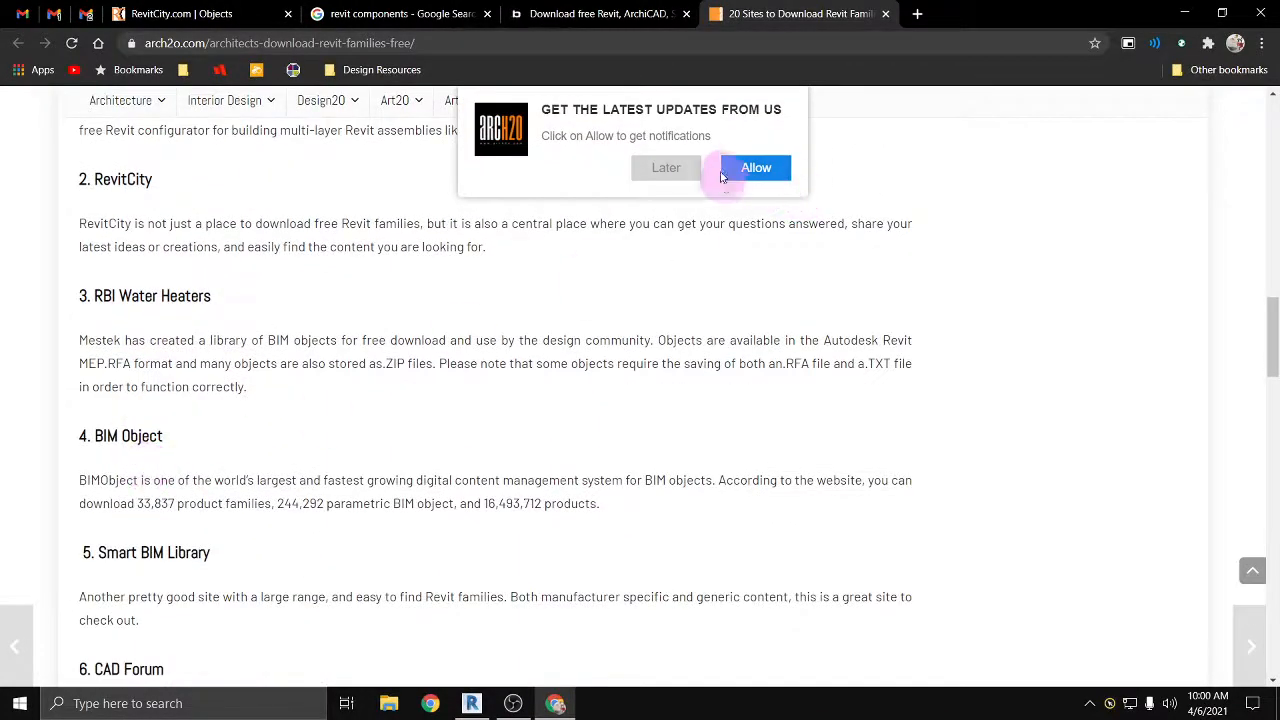
pyautogui.click(678, 168)
pyautogui.scroll(-2, 229, 400)
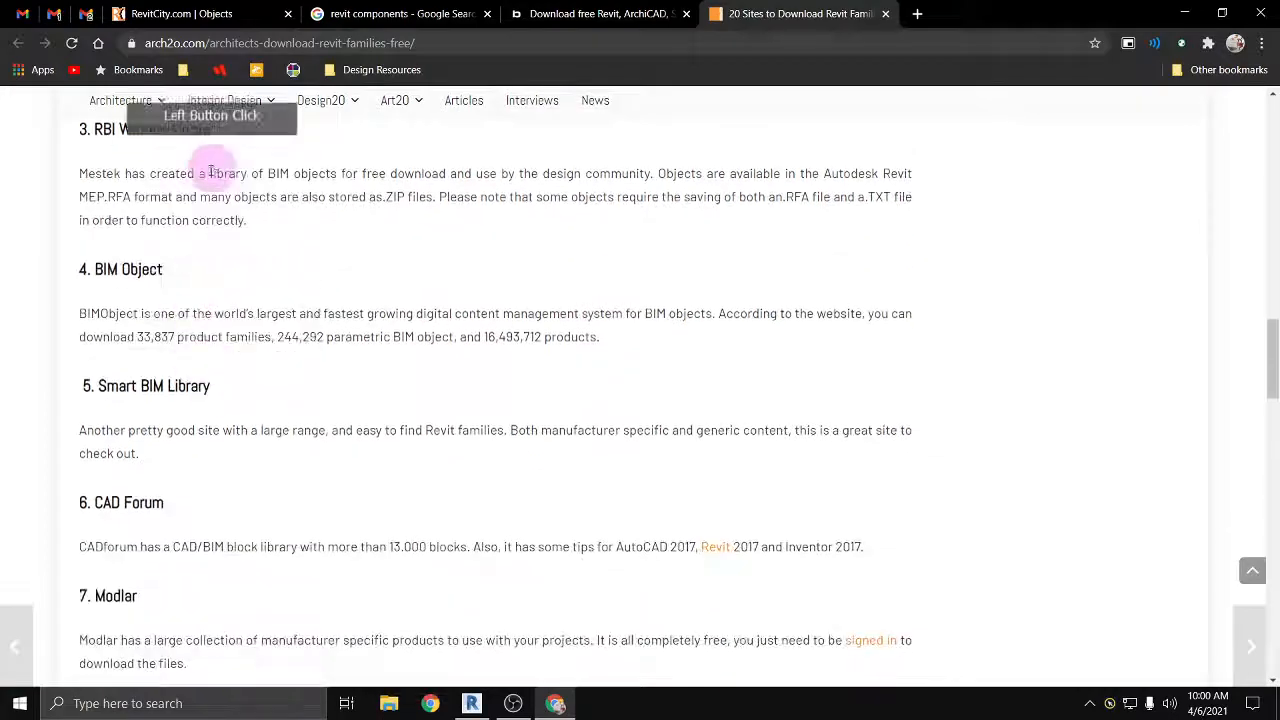
pyautogui.scroll(-4, 201, 358)
pyautogui.scroll(-5, 184, 337)
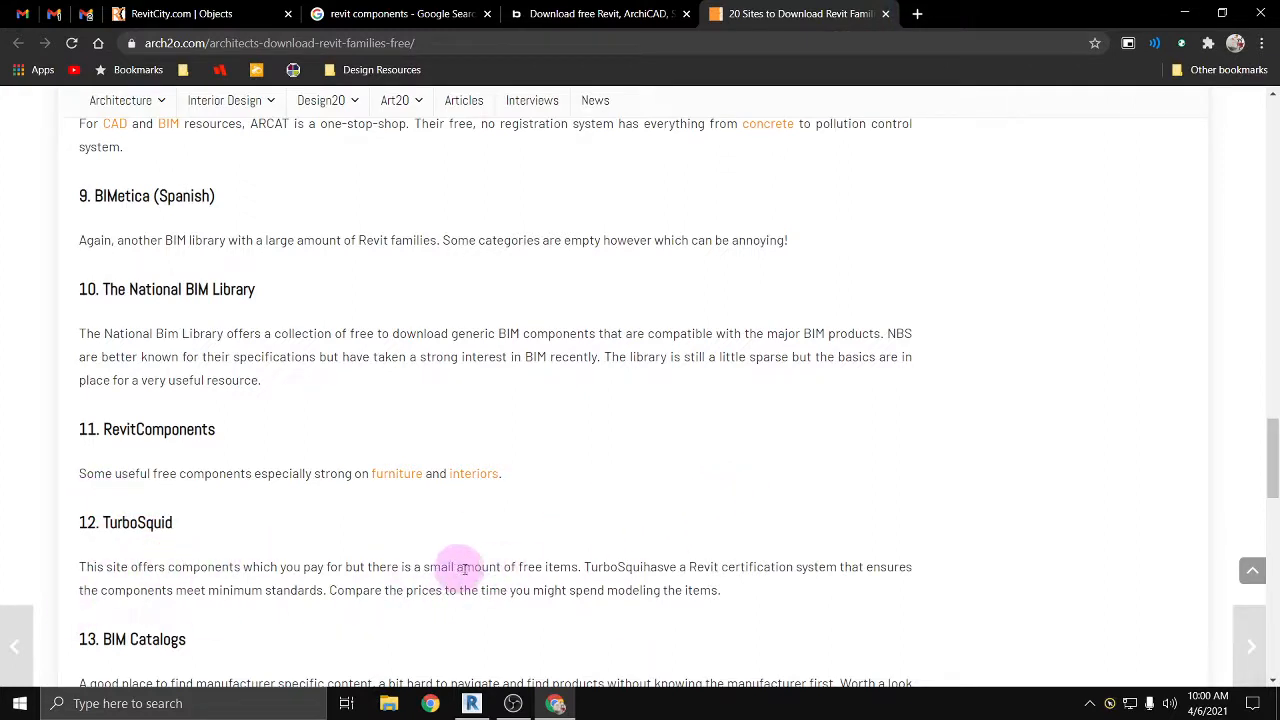
# Step: Search Google for herman miller in a new tab and open the Herman Miller website
pyautogui.click(916, 15)
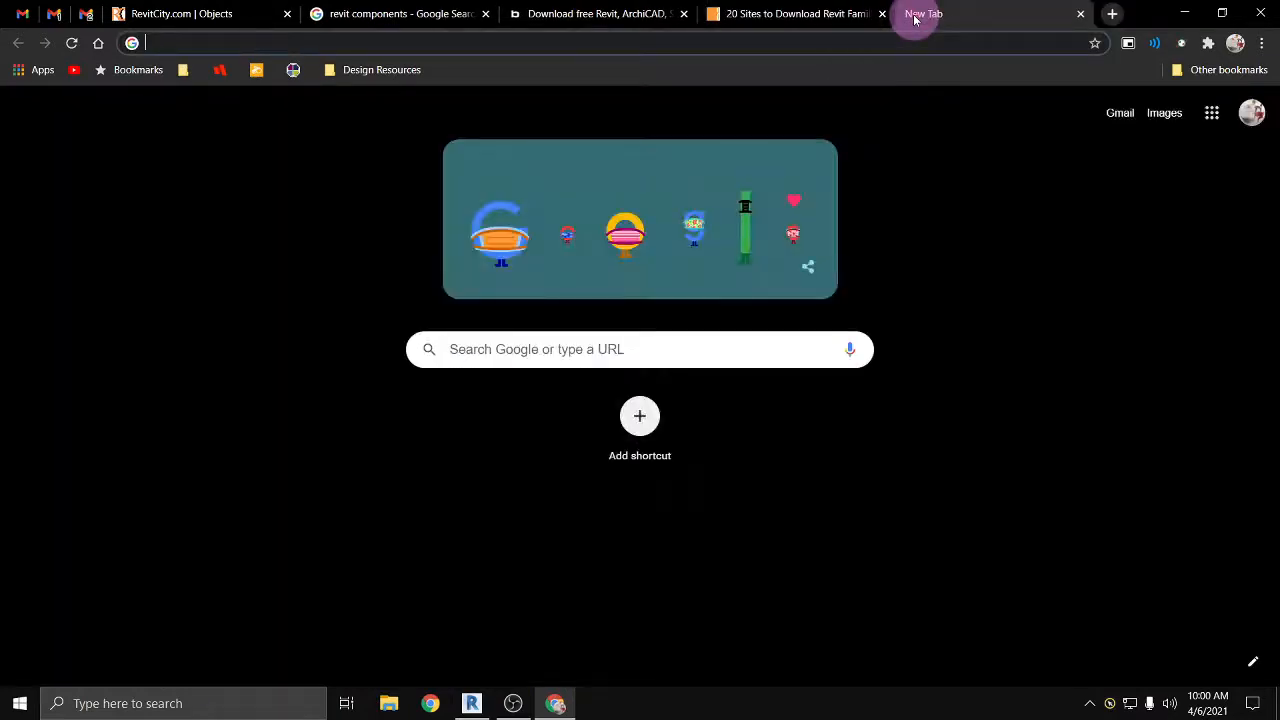
pyautogui.write('her')
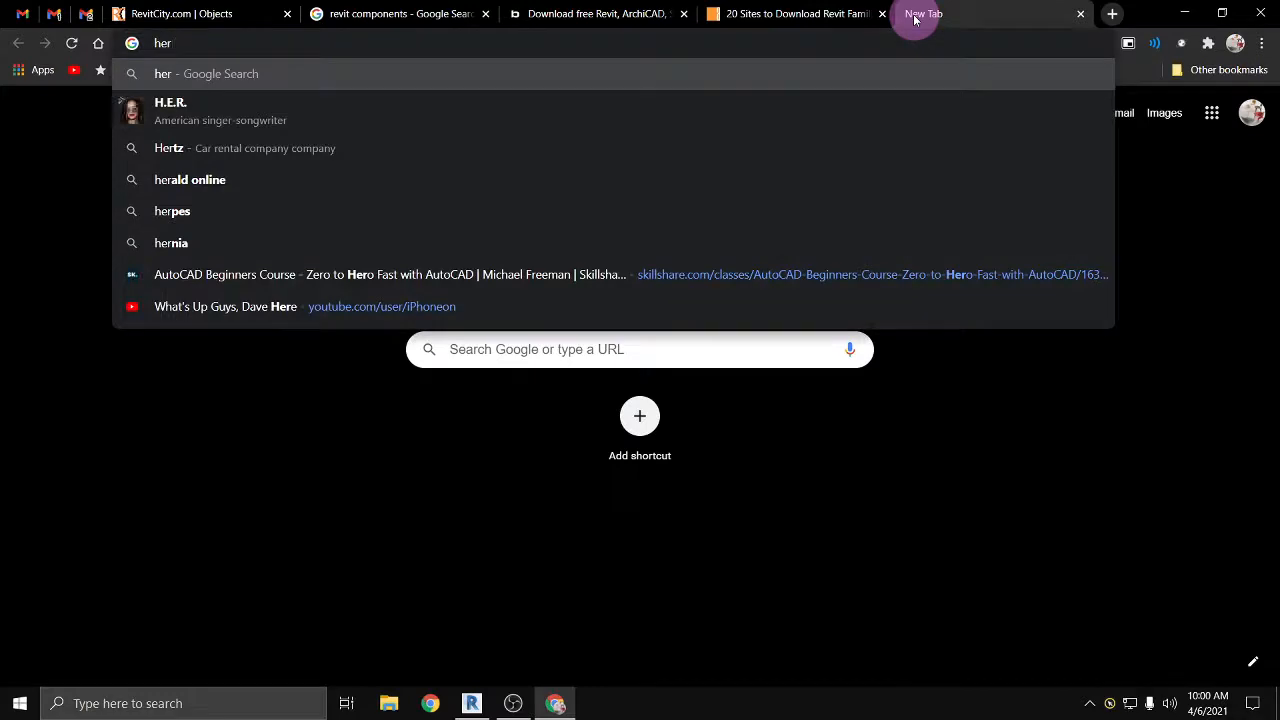
pyautogui.write('man mil')
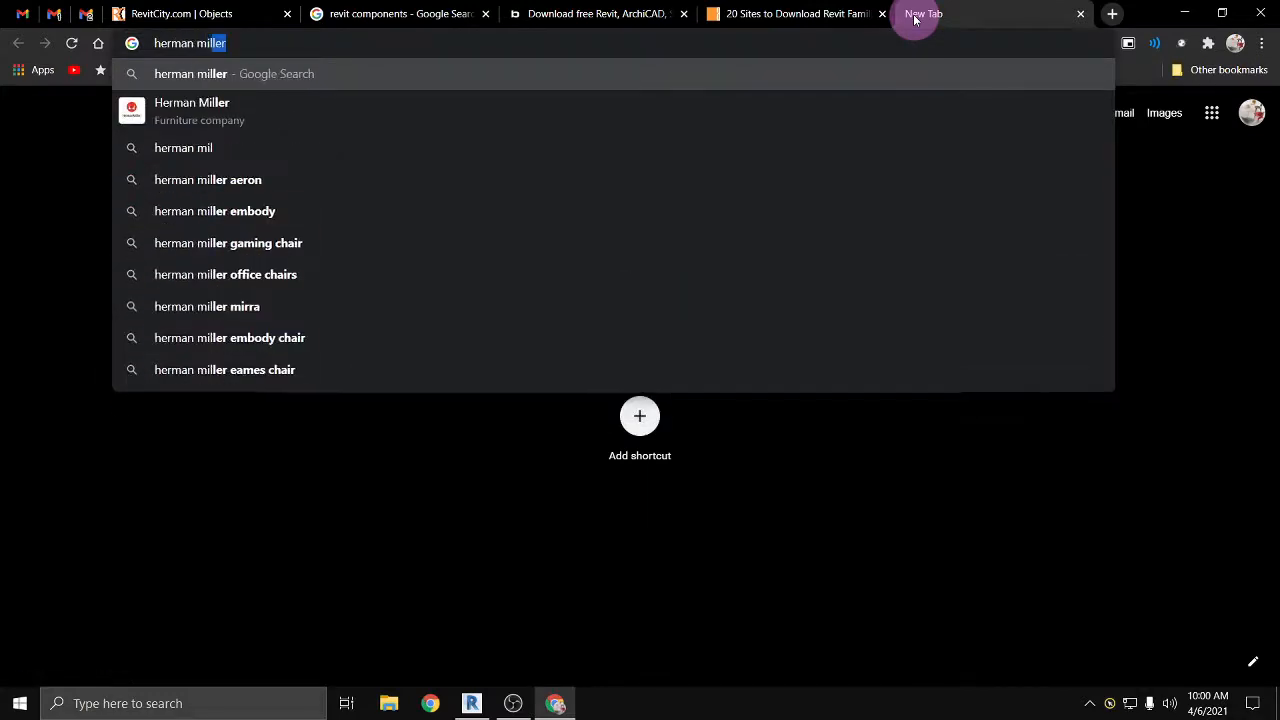
pyautogui.write('ler')
pyautogui.press('Return')
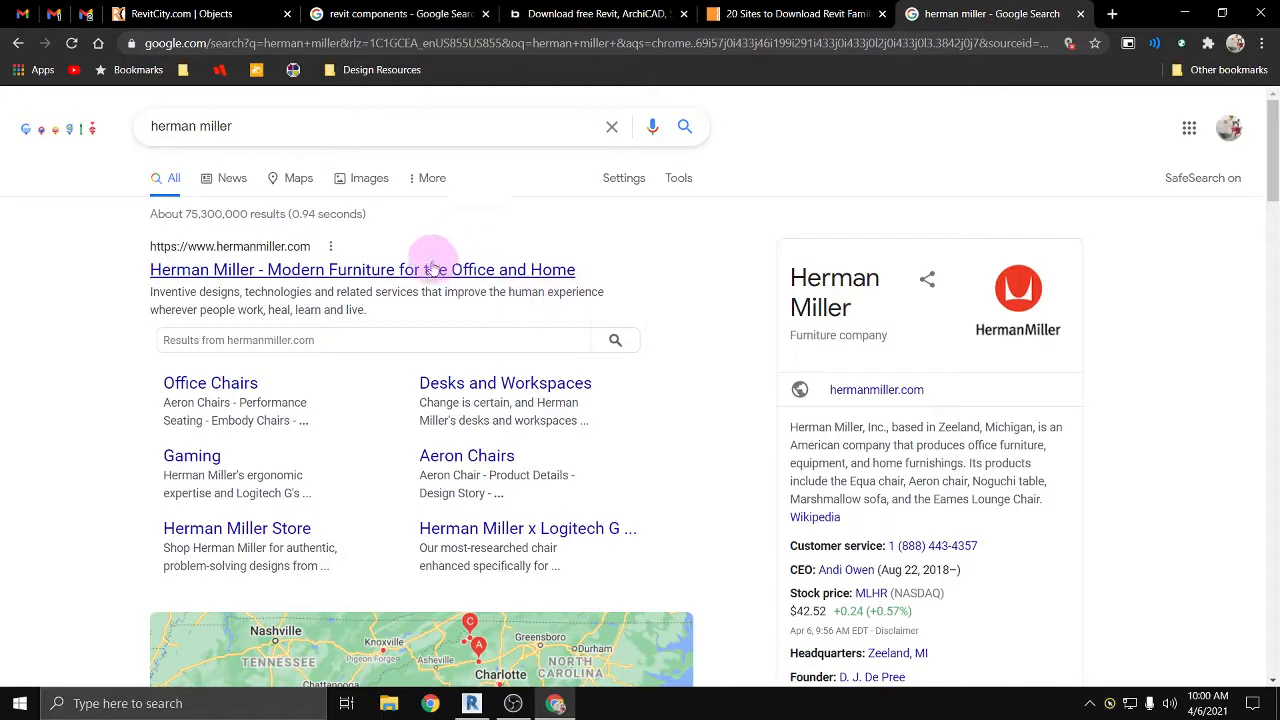
pyautogui.click(430, 268)
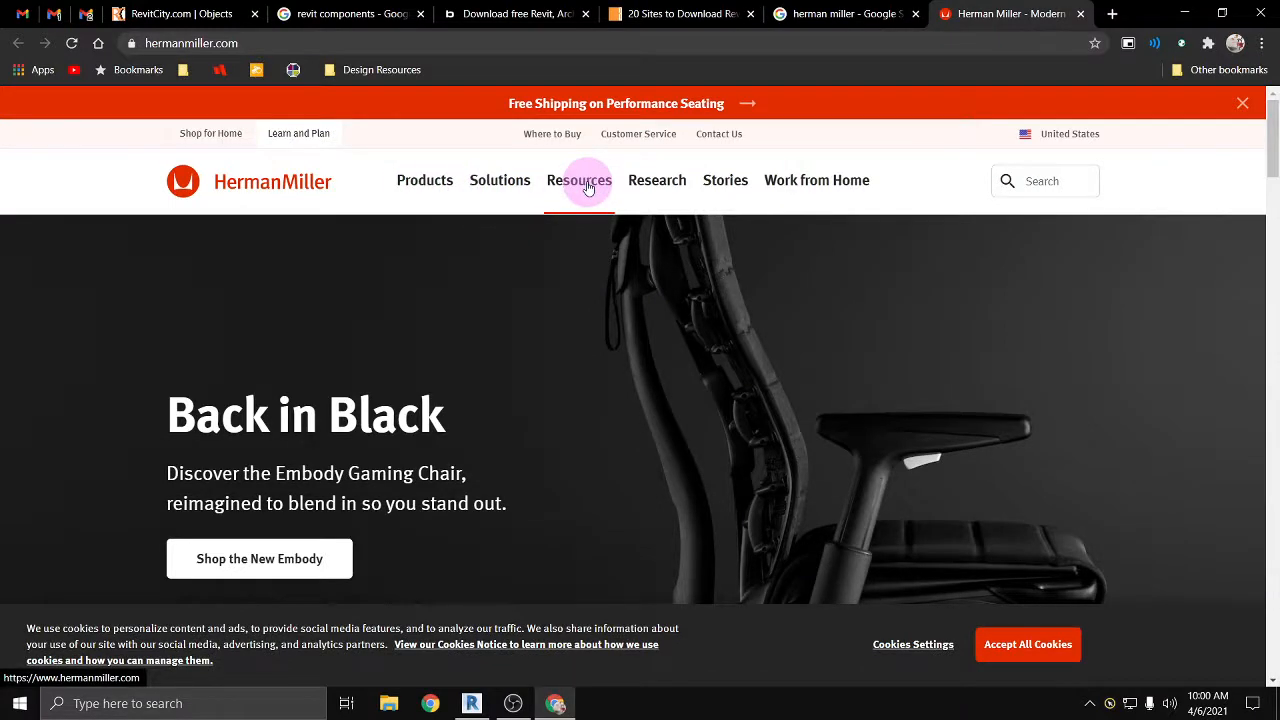
# Step: Go to Herman Miller's 3D Models and Planning Tools resources and open the full Product Models catalog
pyautogui.click(588, 186)
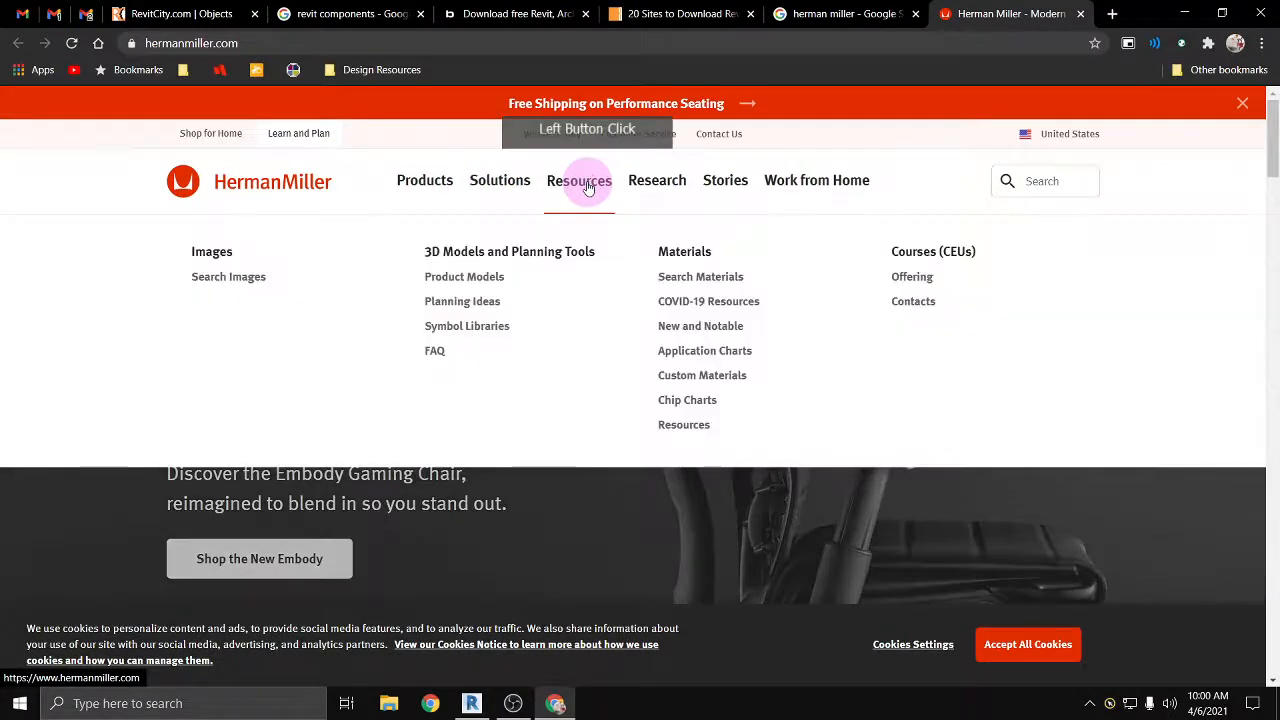
pyautogui.click(457, 257)
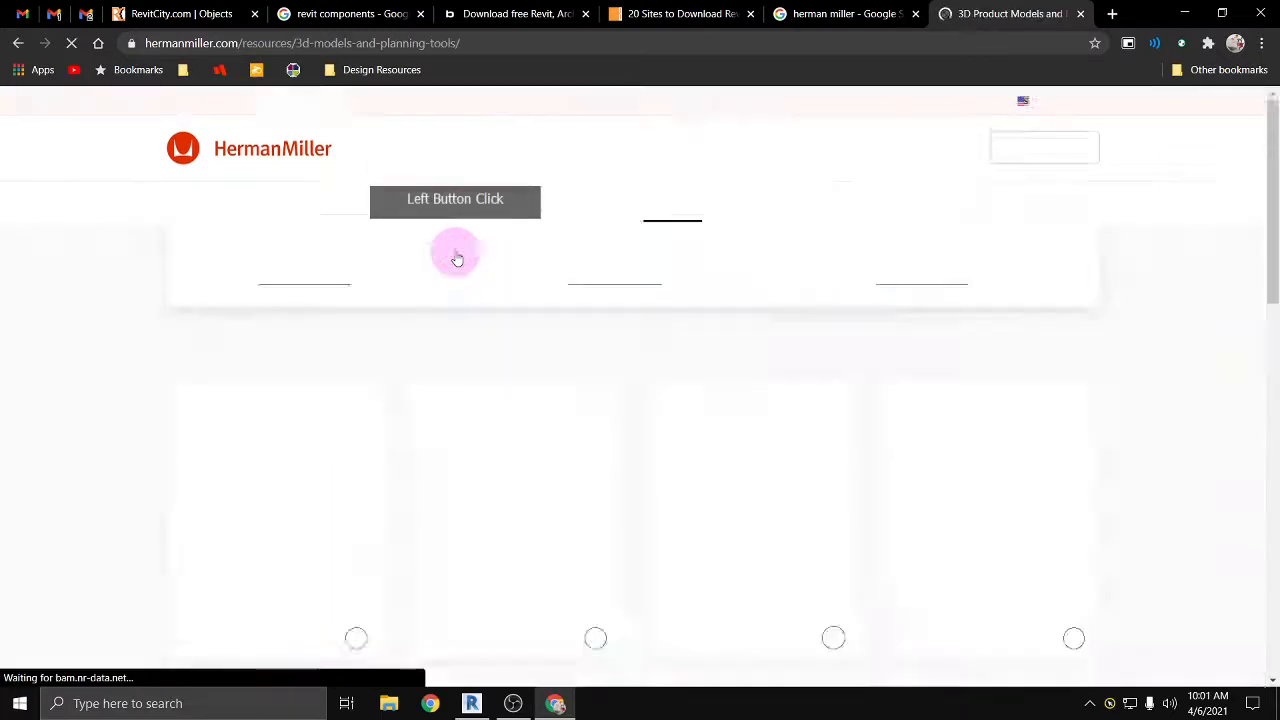
pyautogui.scroll(-5, 471, 314)
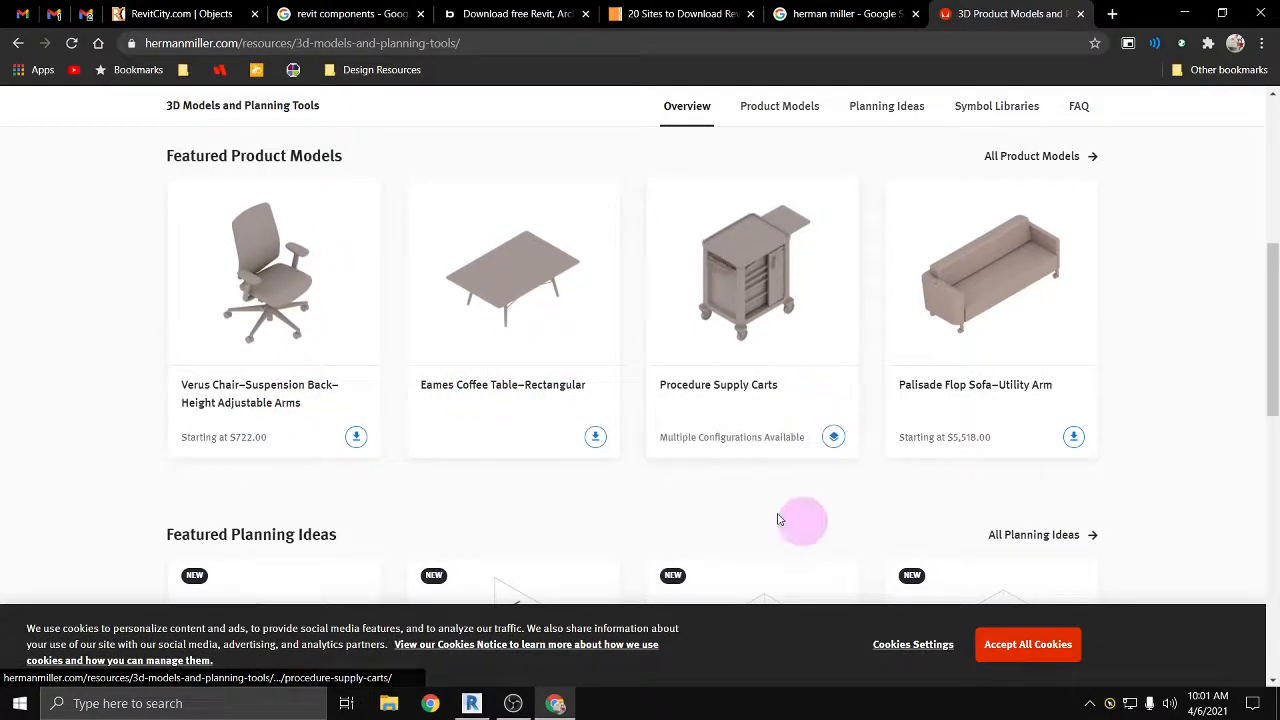
pyautogui.scroll(-3, 806, 520)
pyautogui.scroll(5, 370, 460)
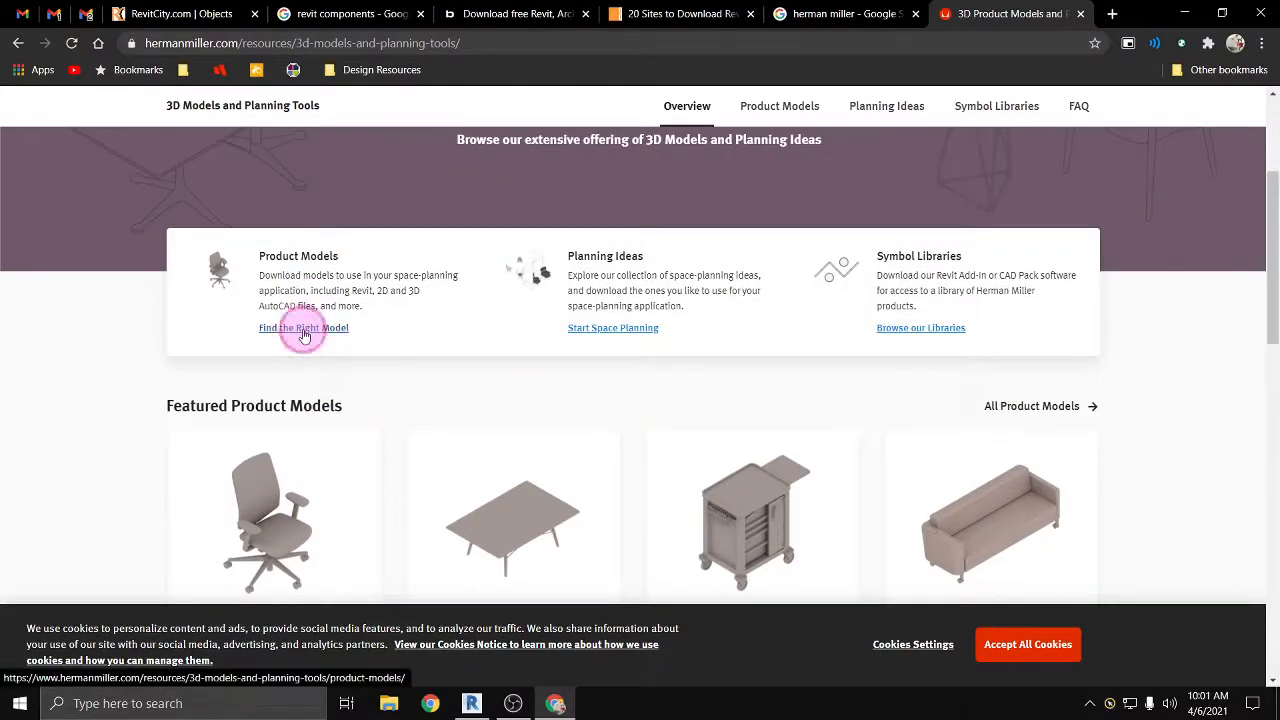
pyautogui.click(305, 329)
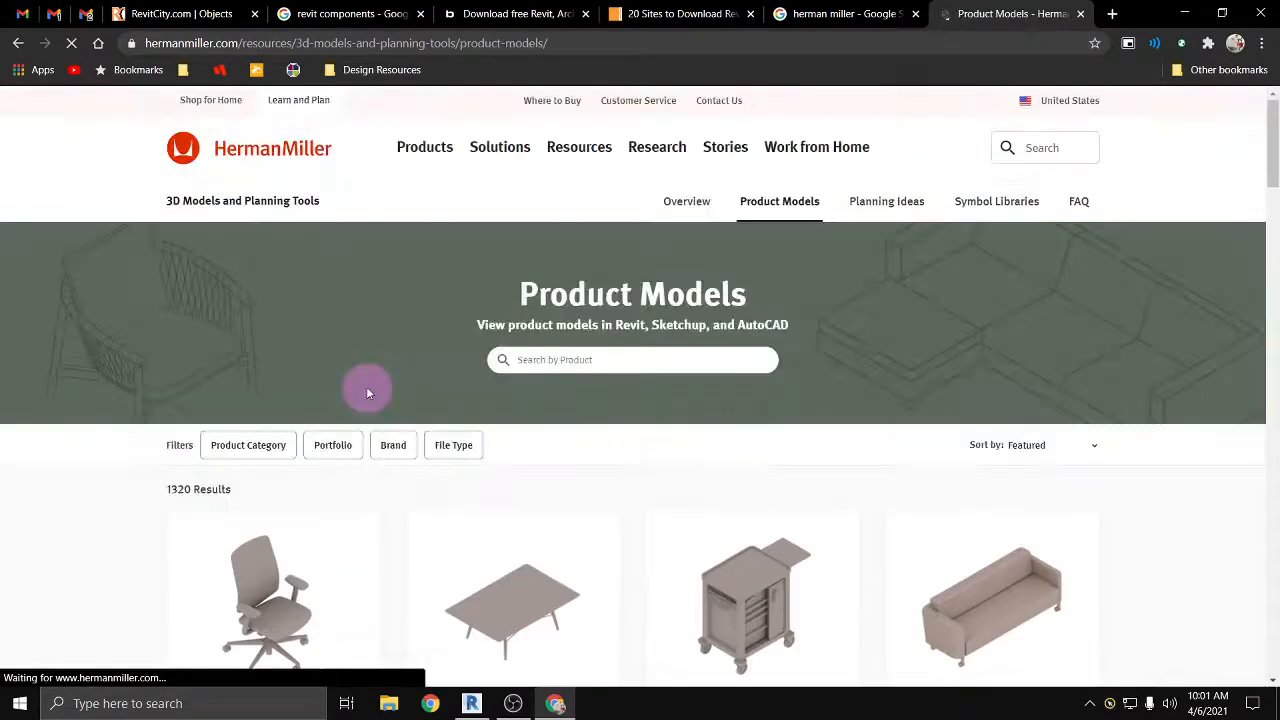
# Step: Open the Aeron Chair–B Size–Fully Adjustable Arms model page and download its Revit file
pyautogui.scroll(-7, 366, 390)
pyautogui.scroll(-1, 357, 390)
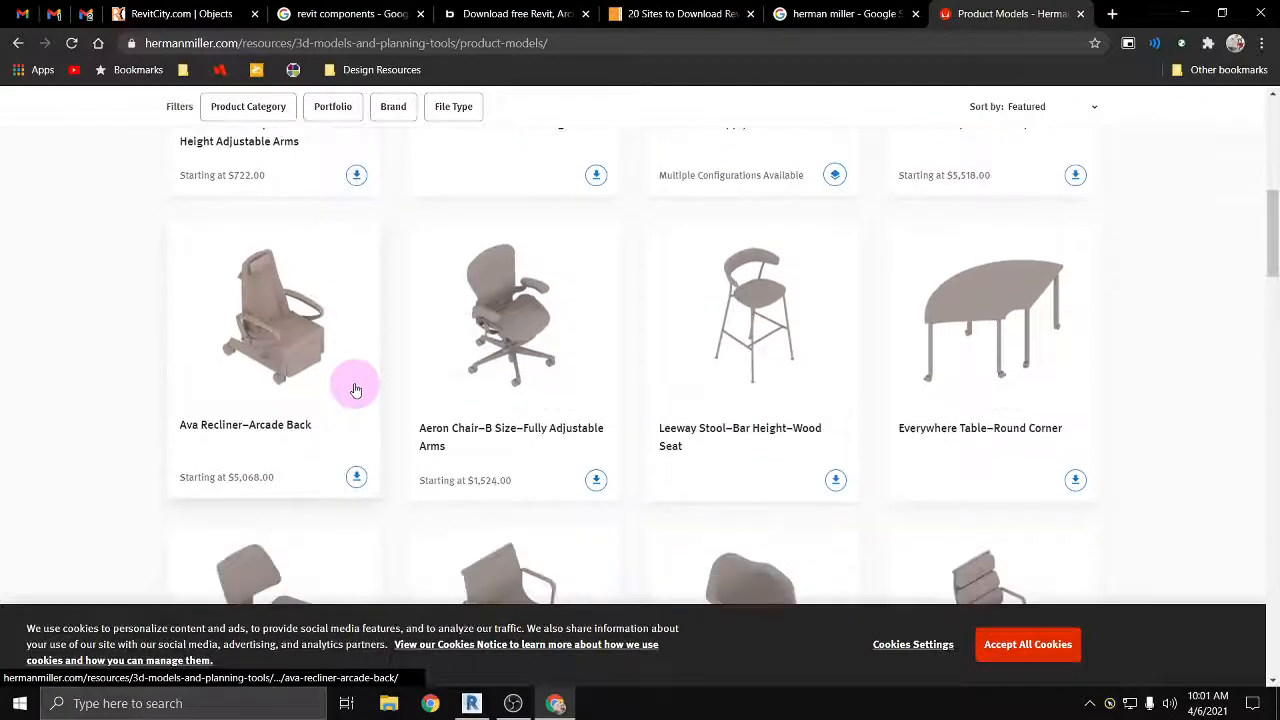
pyautogui.click(527, 357)
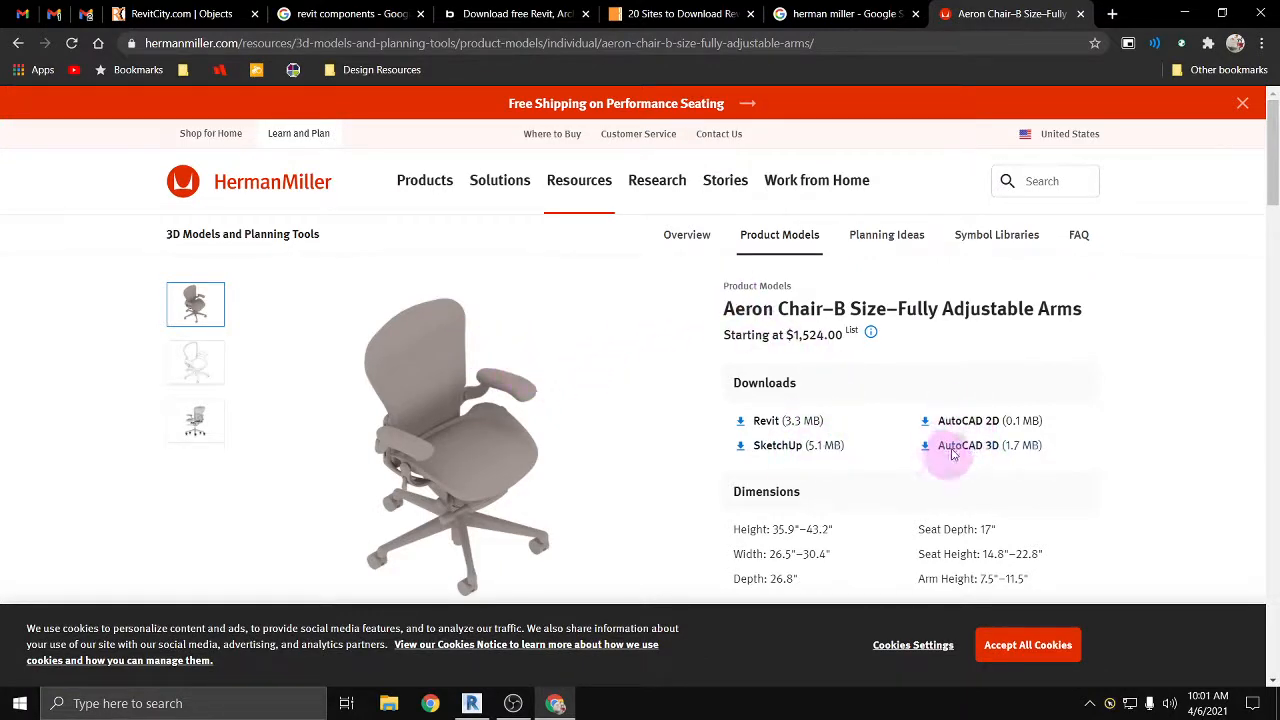
pyautogui.click(766, 420)
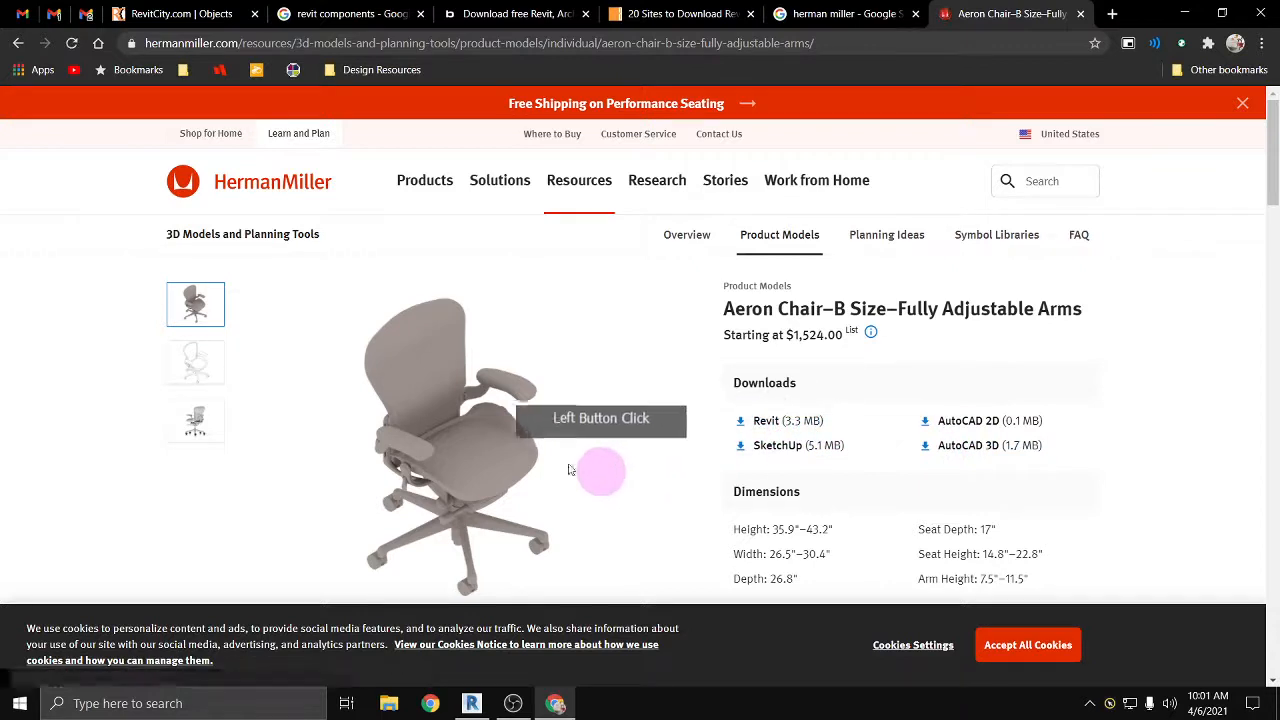
pyautogui.scroll(-2, 590, 380)
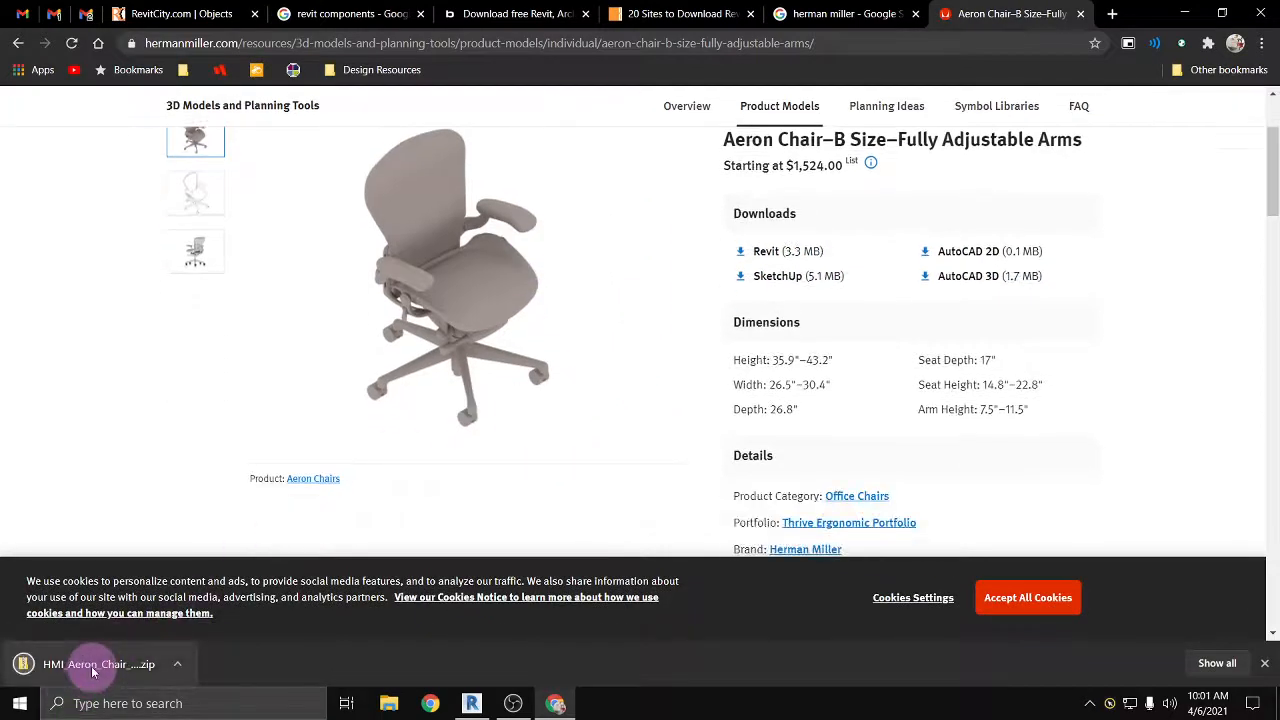
# Step: Open the Aeron chair family from the downloaded zip in Revit with the model upgrade, and load it into only REVIT_demo.rvt, closing the family
pyautogui.click(80, 674)
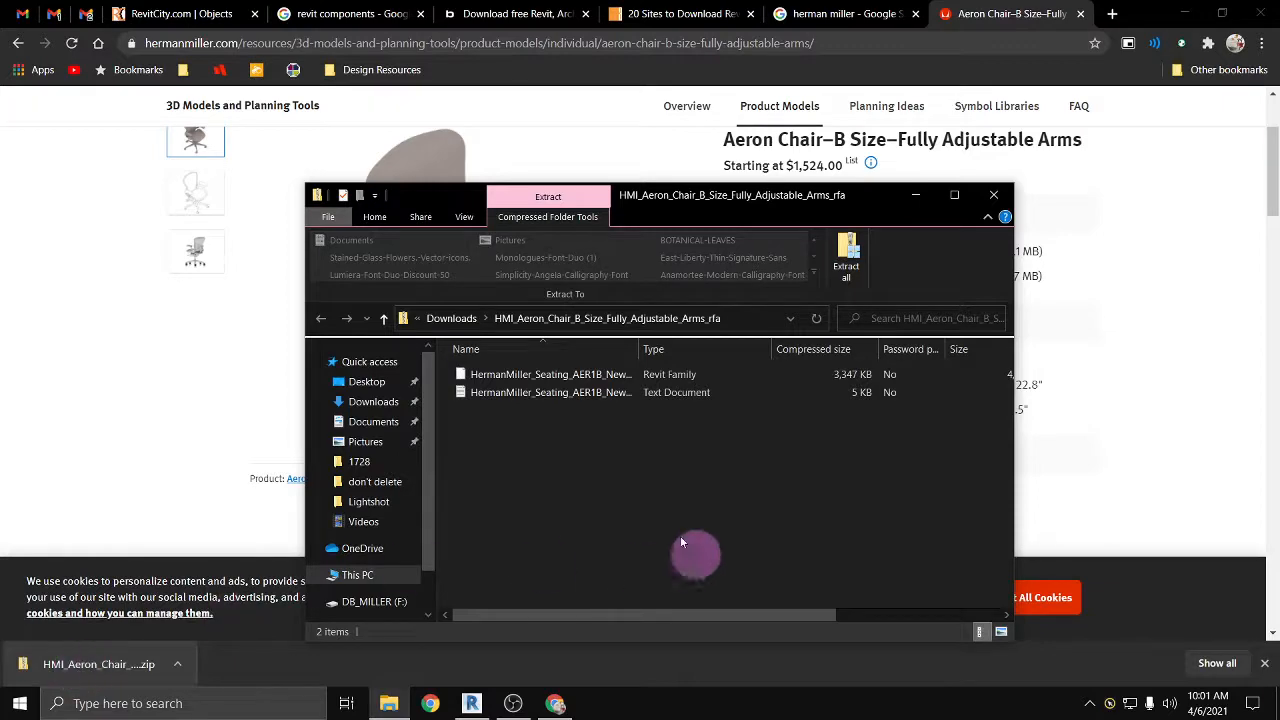
pyautogui.doubleClick(508, 377)
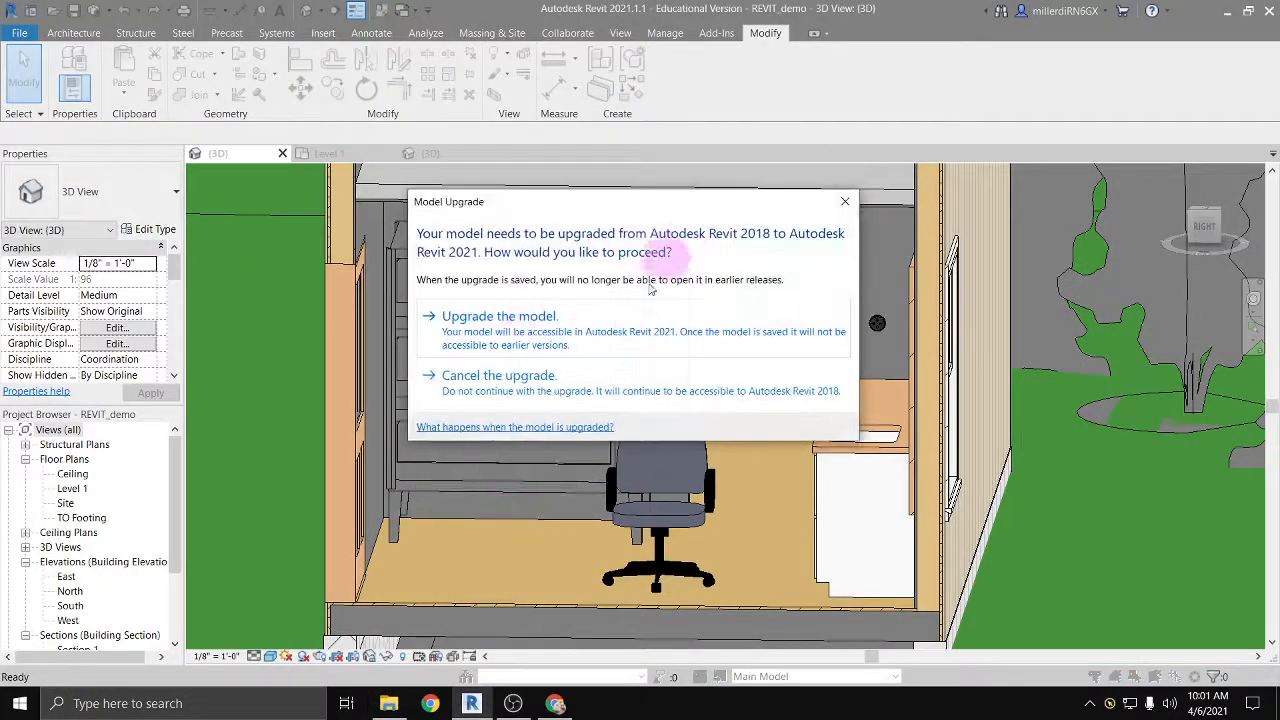
pyautogui.click(480, 333)
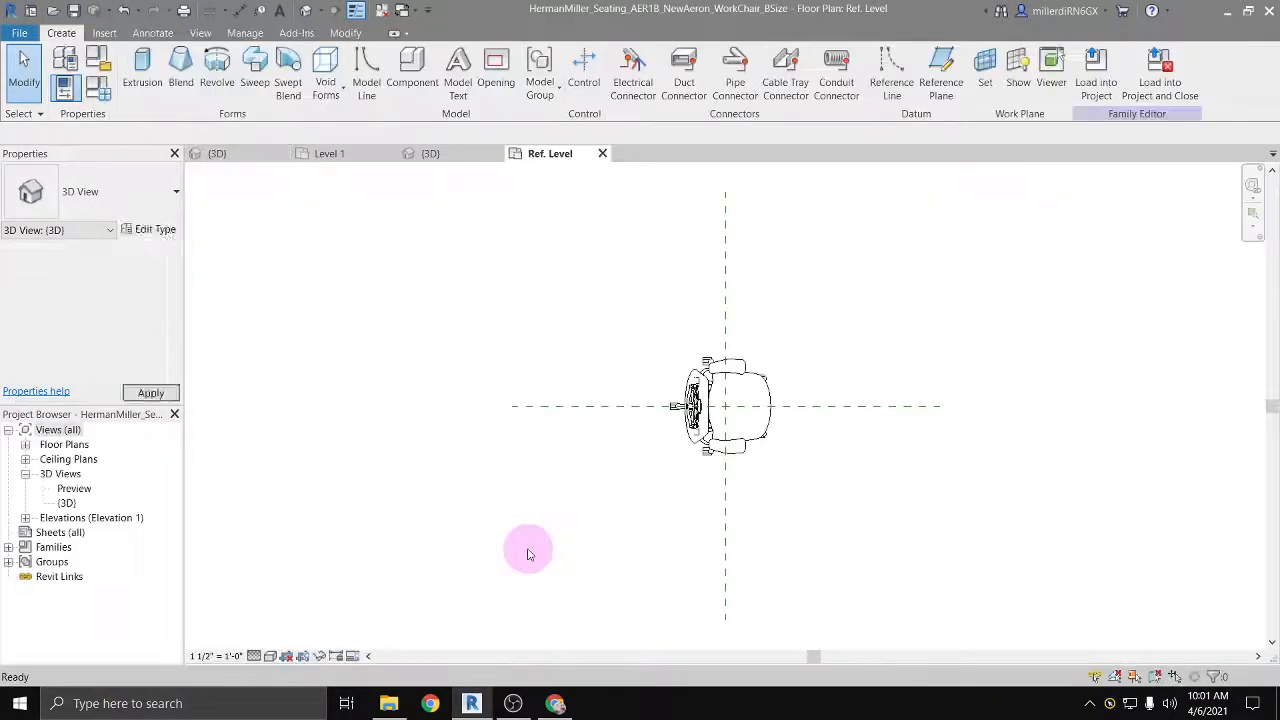
pyautogui.scroll(3, 718, 390)
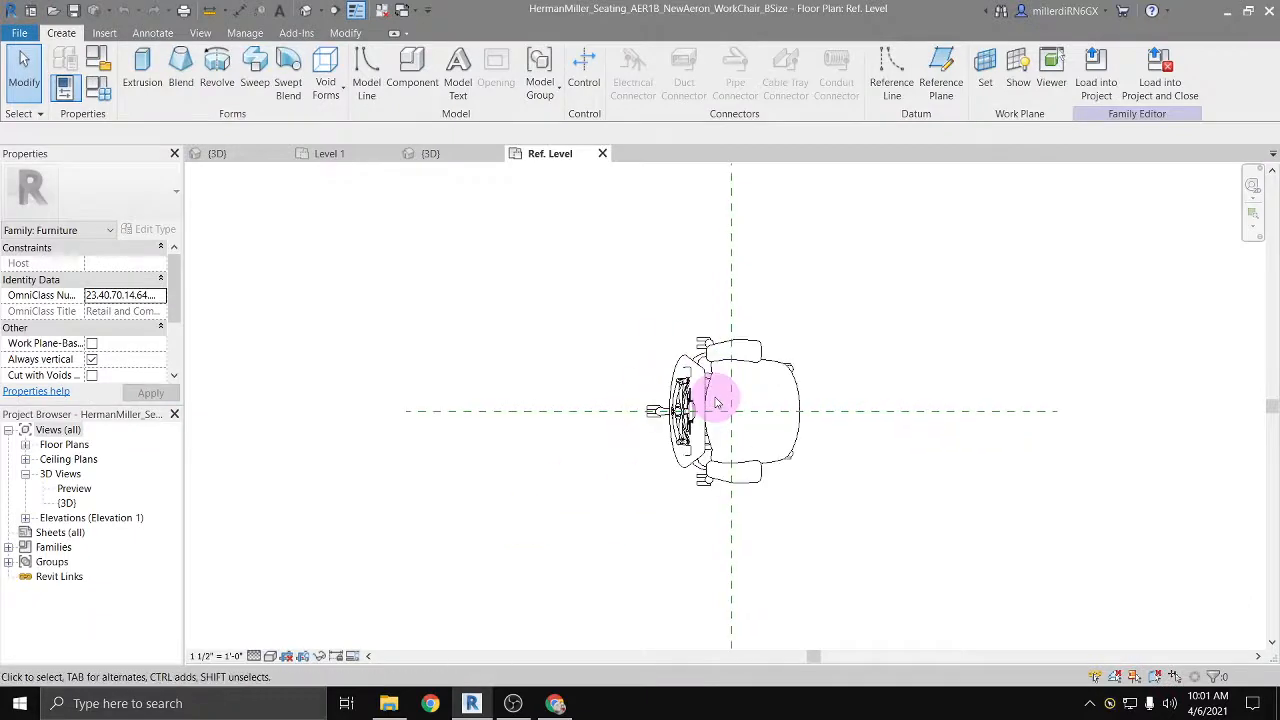
pyautogui.click(1157, 80)
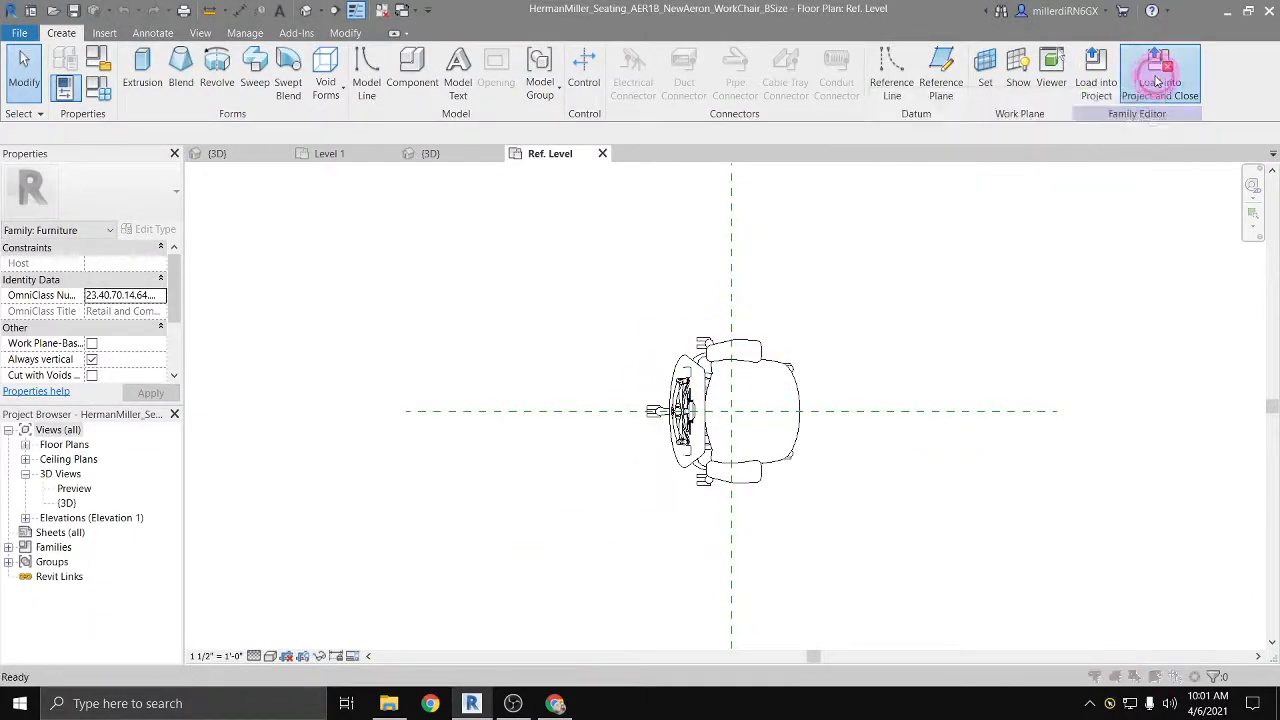
pyautogui.click(577, 331)
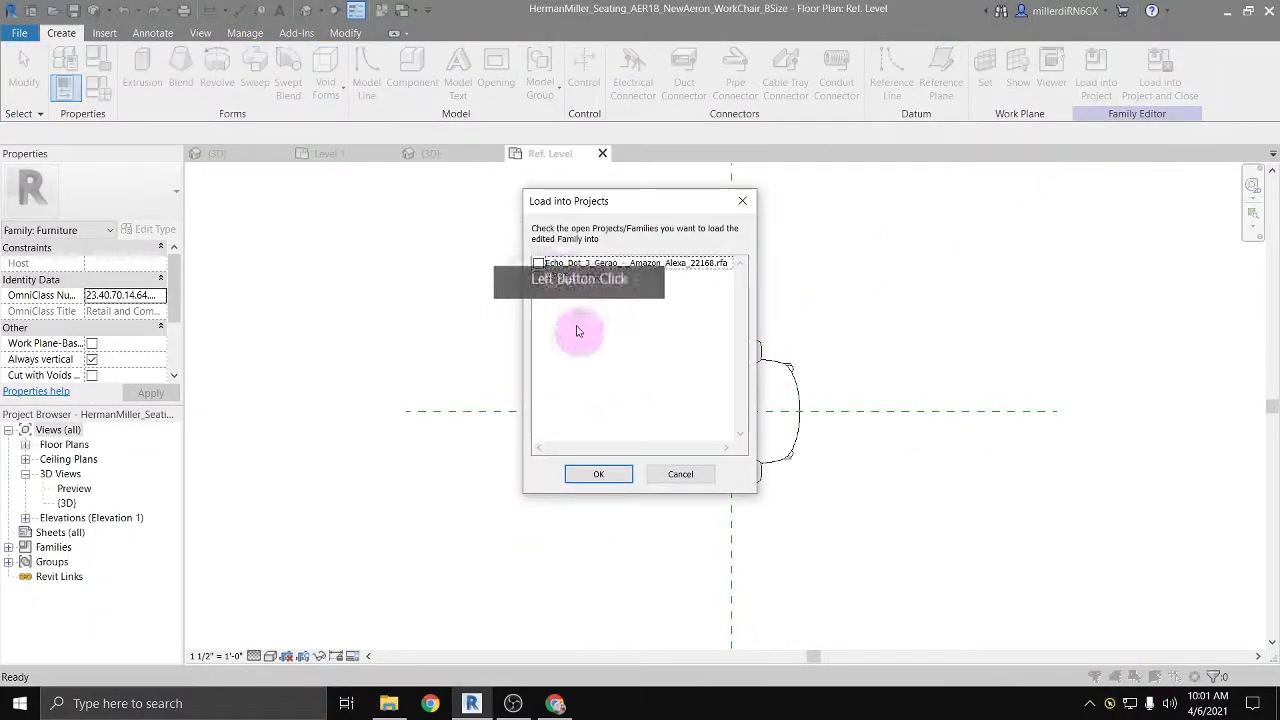
pyautogui.click(596, 474)
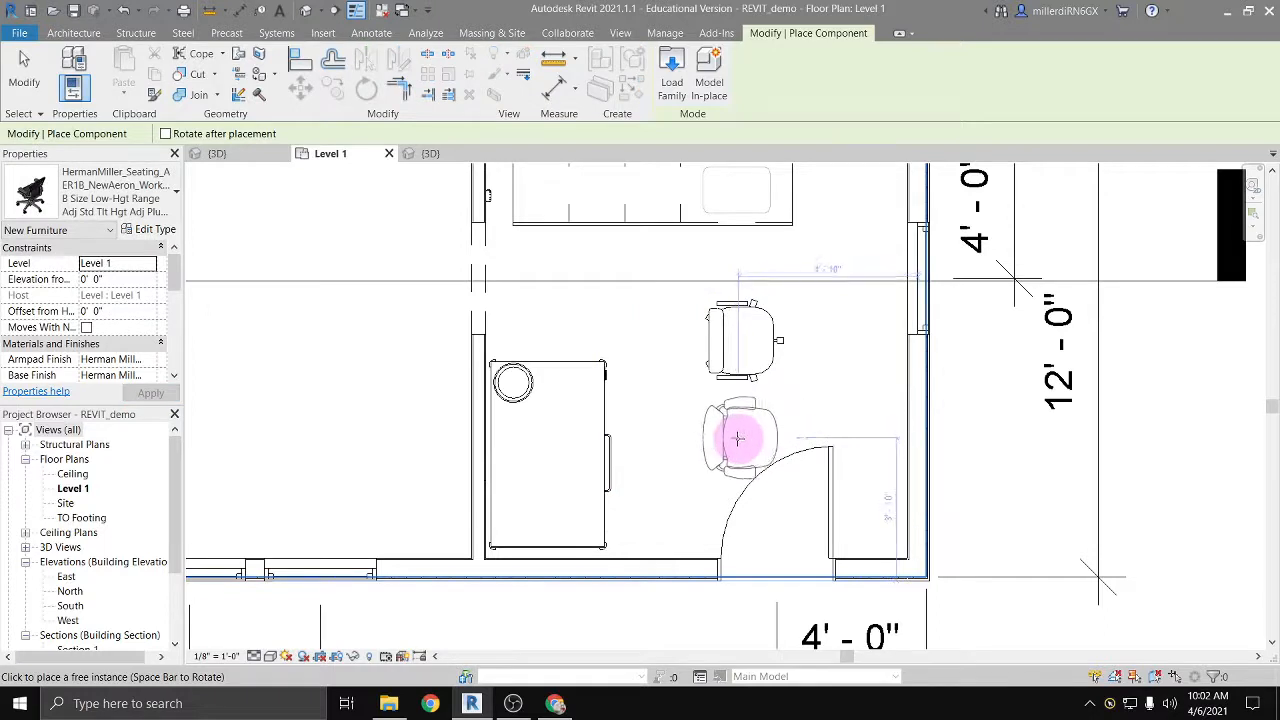
# Step: Place one Aeron chair on Level 1 between the existing desk chair and the entry door, and end the placement
pyautogui.click(737, 433)
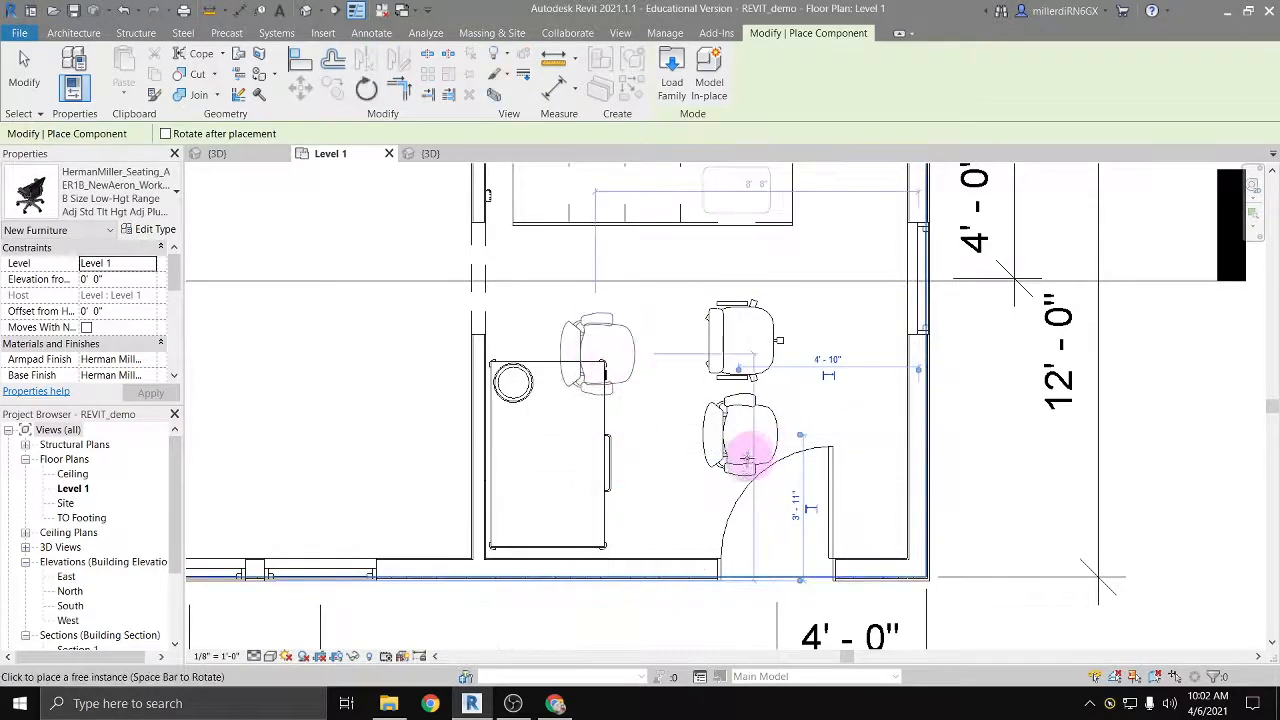
pyautogui.press('Escape')
pyautogui.press('Escape')
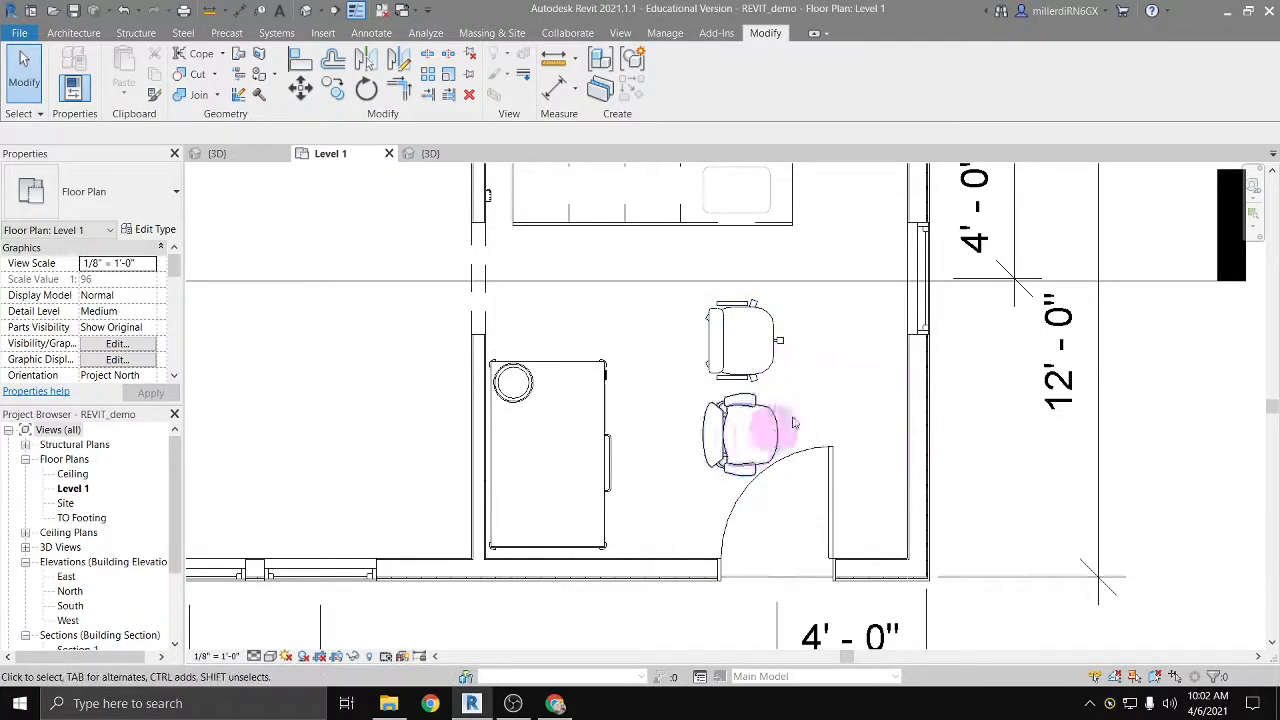
# Step: Open the default 3D view, orbit to see both chairs and the pizza oven, and set the visual style to Realistic
pyautogui.click(306, 11)
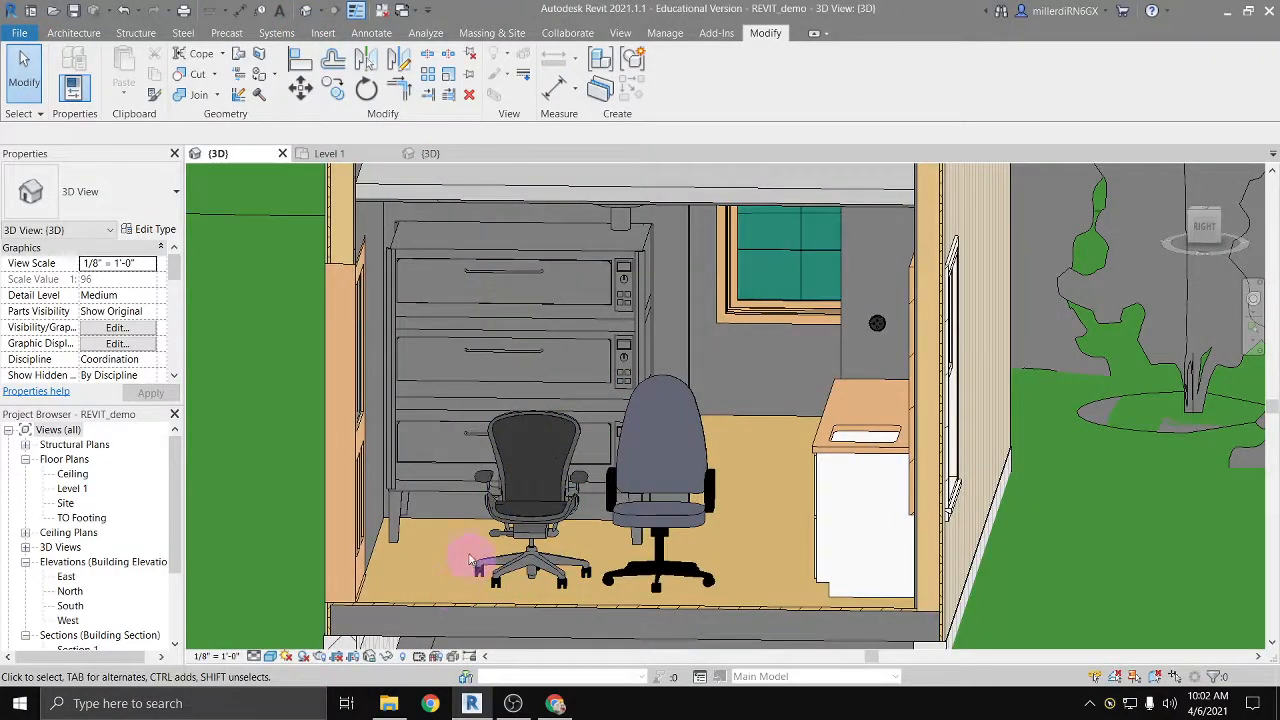
pyautogui.keyDown('shift'); pyautogui.moveTo(478, 526); pyautogui.dragTo(515, 530, button='middle'); pyautogui.keyUp('shift')
pyautogui.moveTo(834, 405); pyautogui.dragTo(342, 424, button='middle')
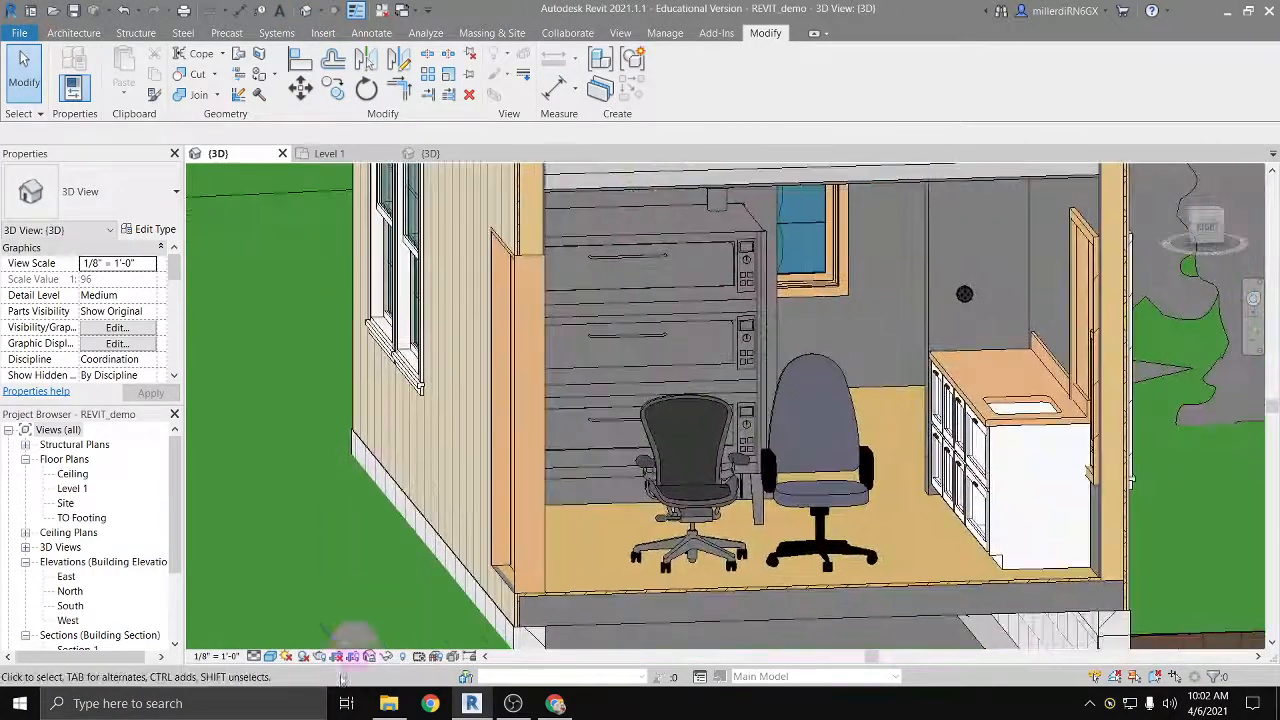
pyautogui.click(273, 658)
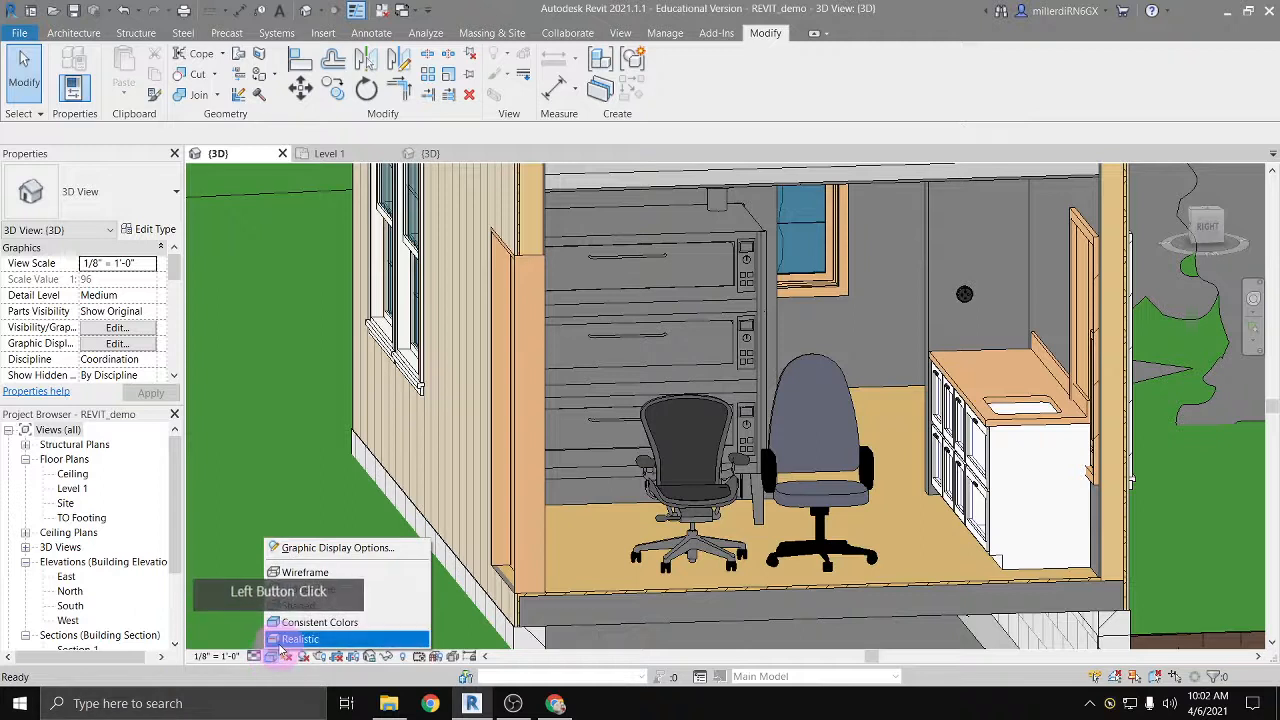
pyautogui.click(282, 639)
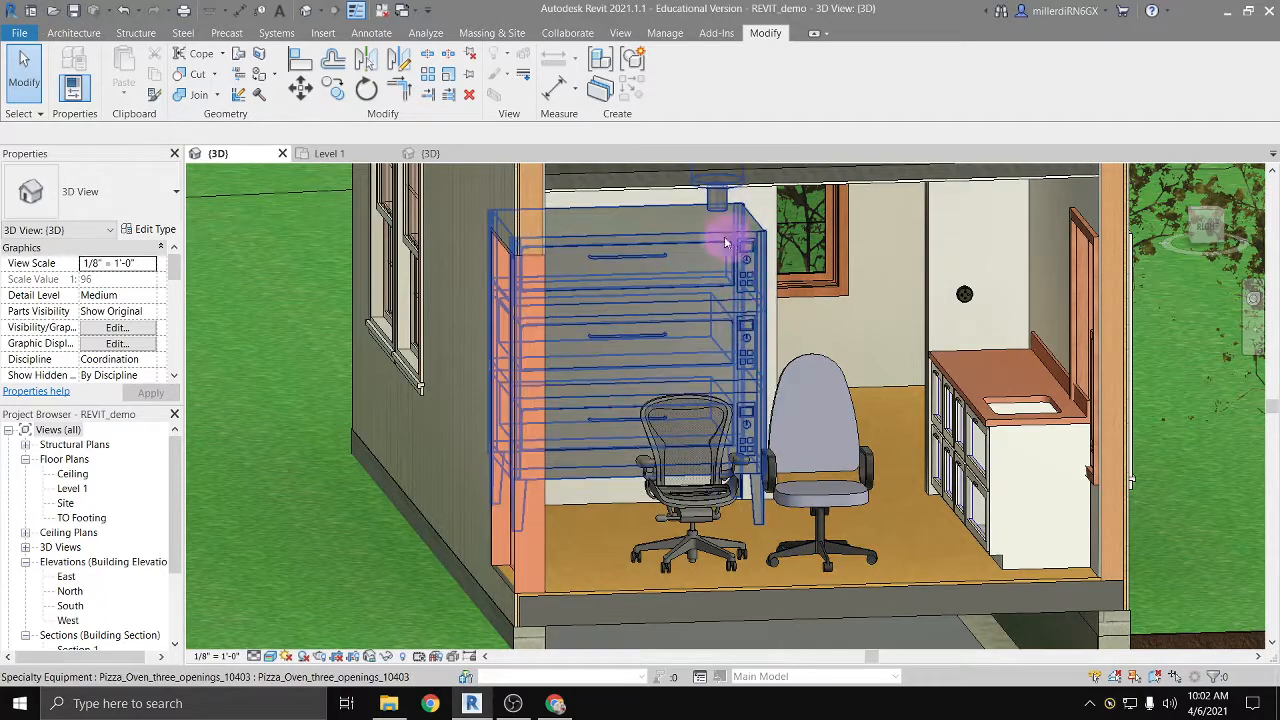
pyautogui.click(640, 330)
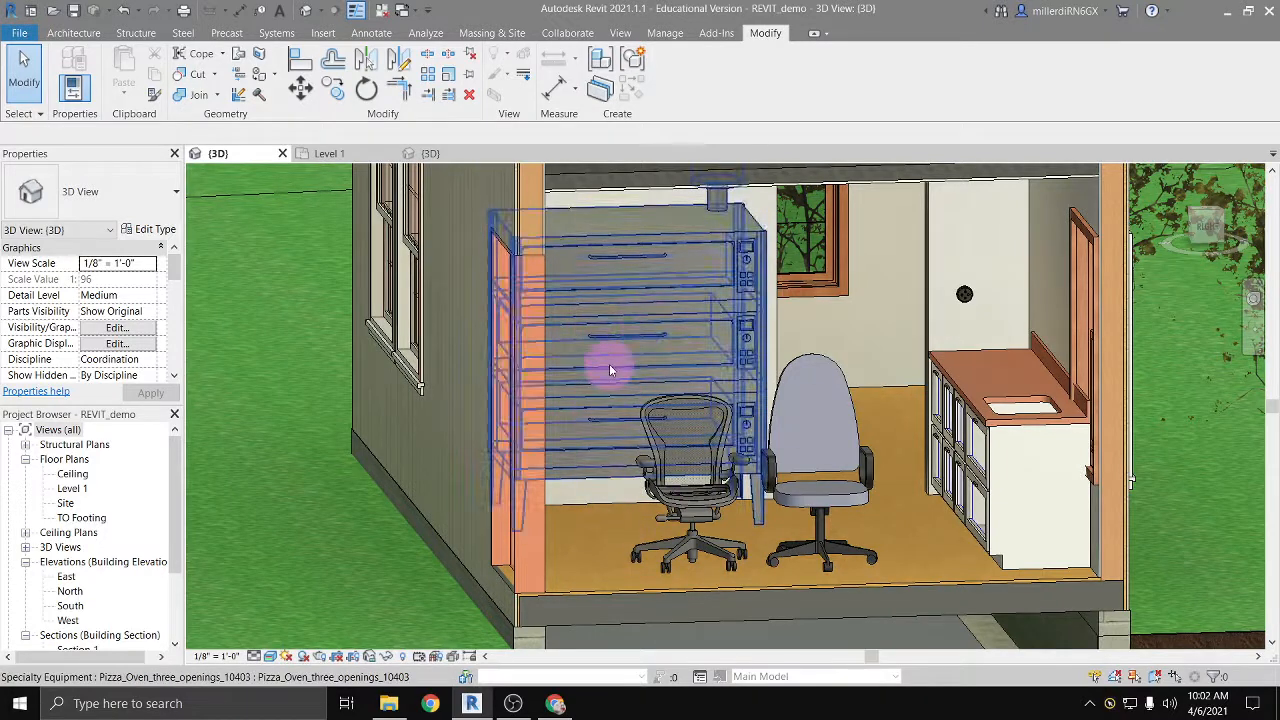
# Step: Turn off the Arms visibility in the Aeron chair's type properties and apply it, keeping the chair in view
pyautogui.press('Escape')
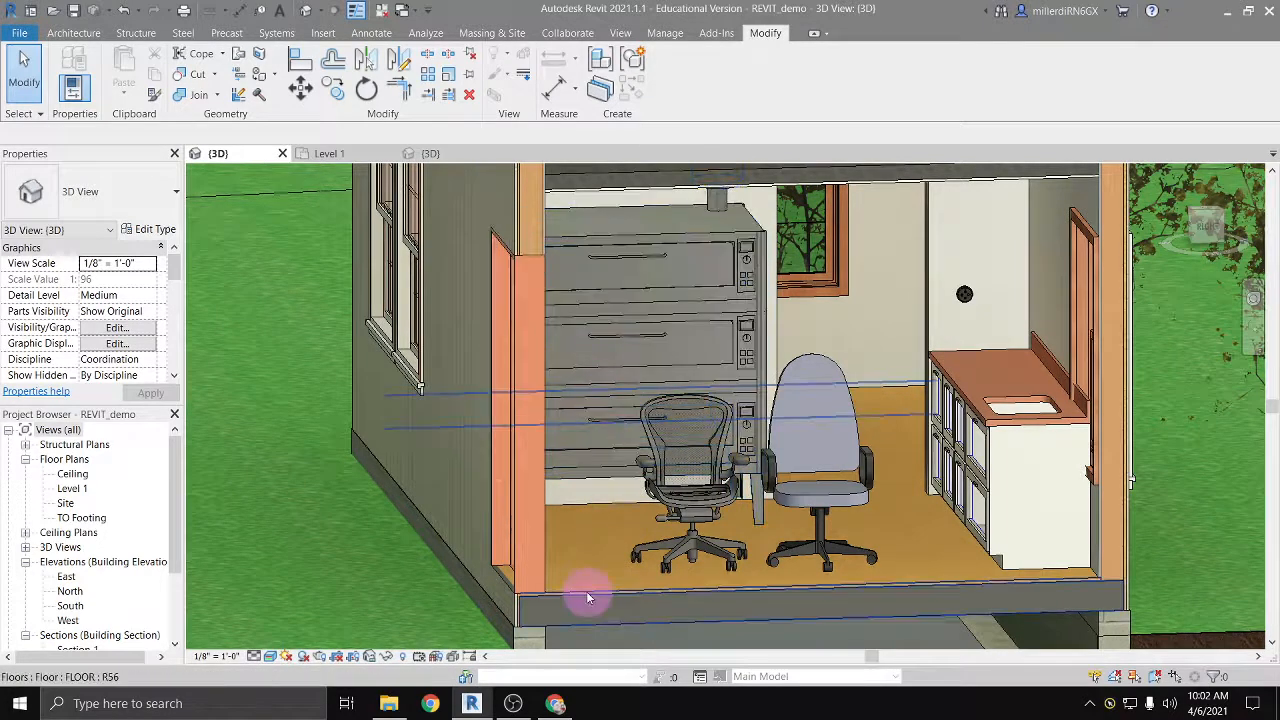
pyautogui.click(670, 562)
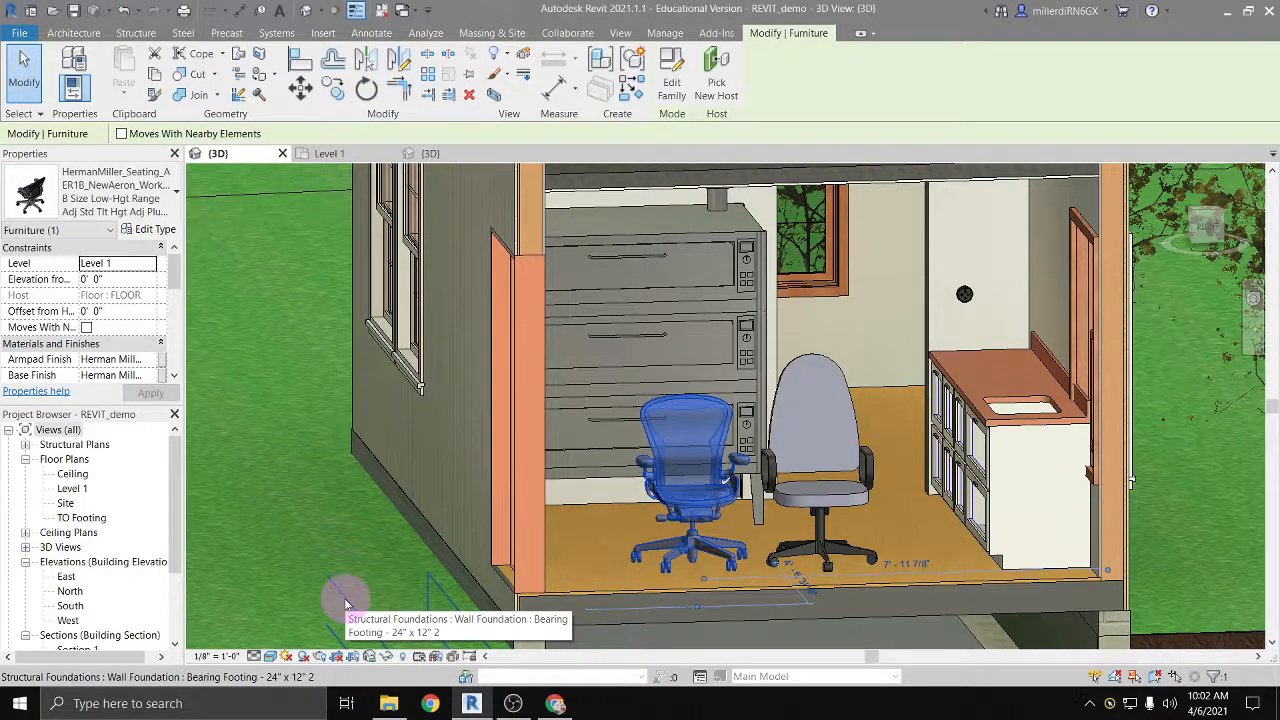
pyautogui.click(150, 231)
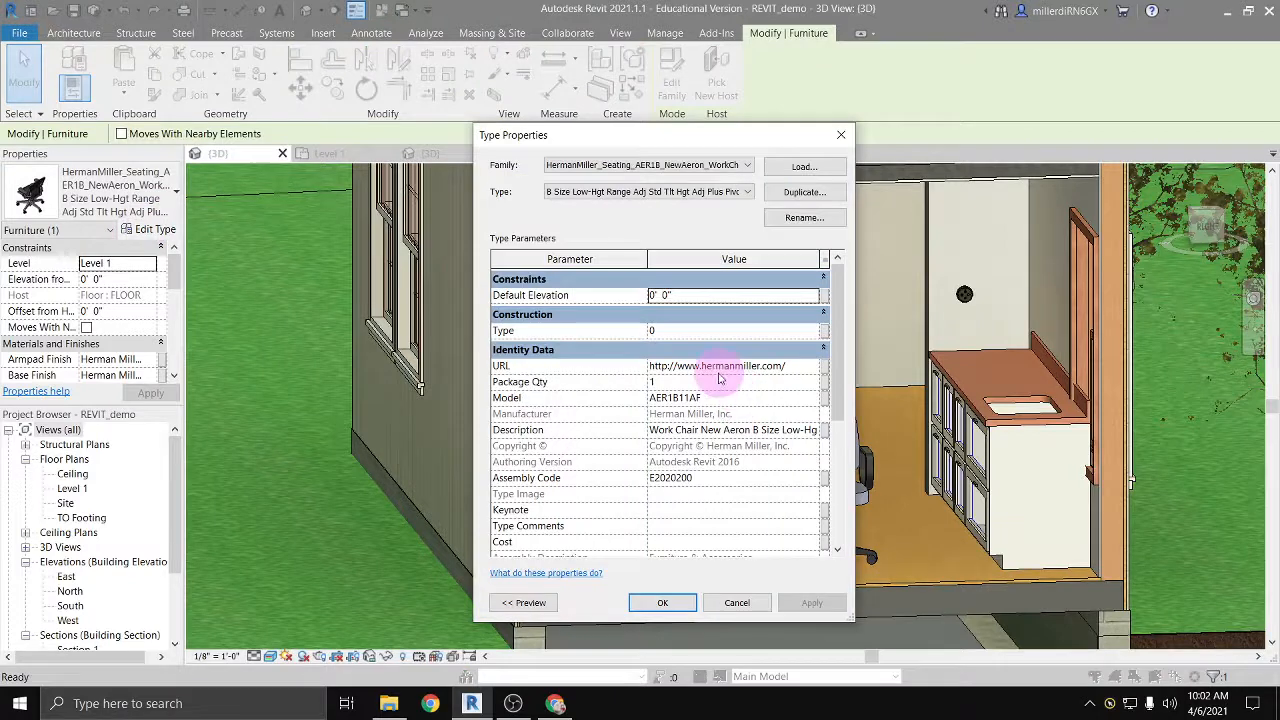
pyautogui.scroll(-3, 711, 379)
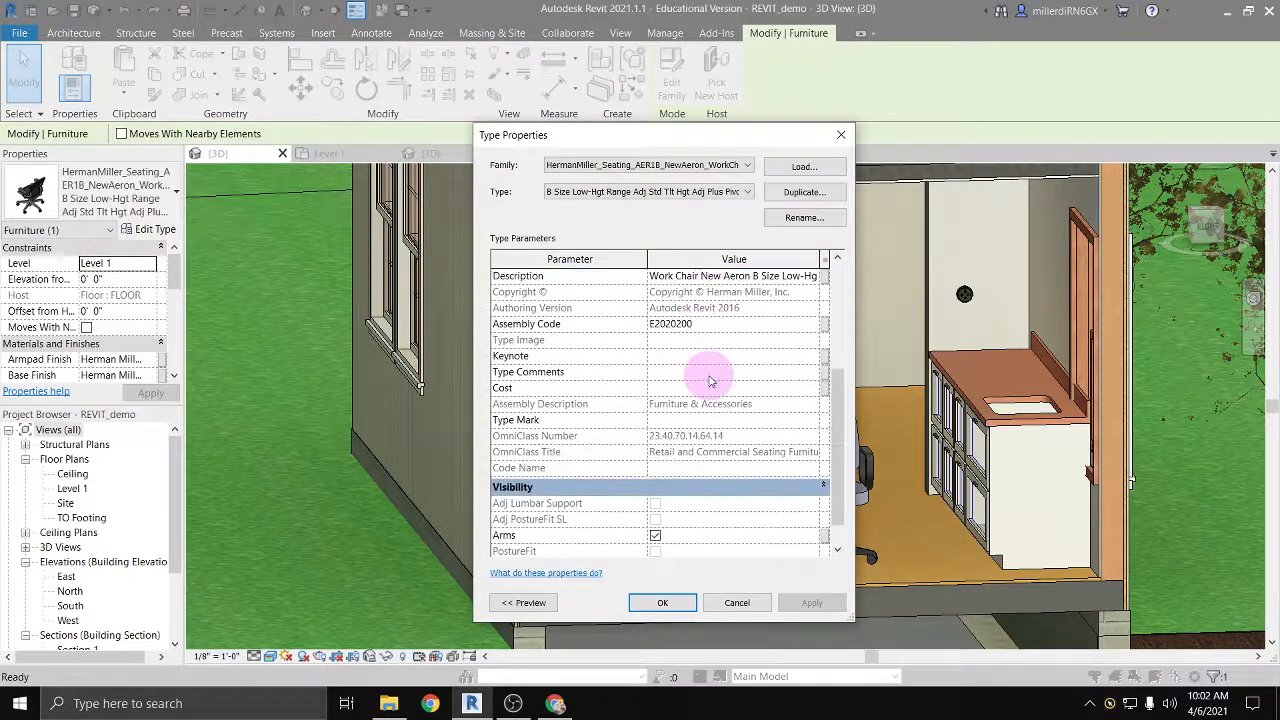
pyautogui.scroll(-1, 711, 379)
pyautogui.click(655, 505)
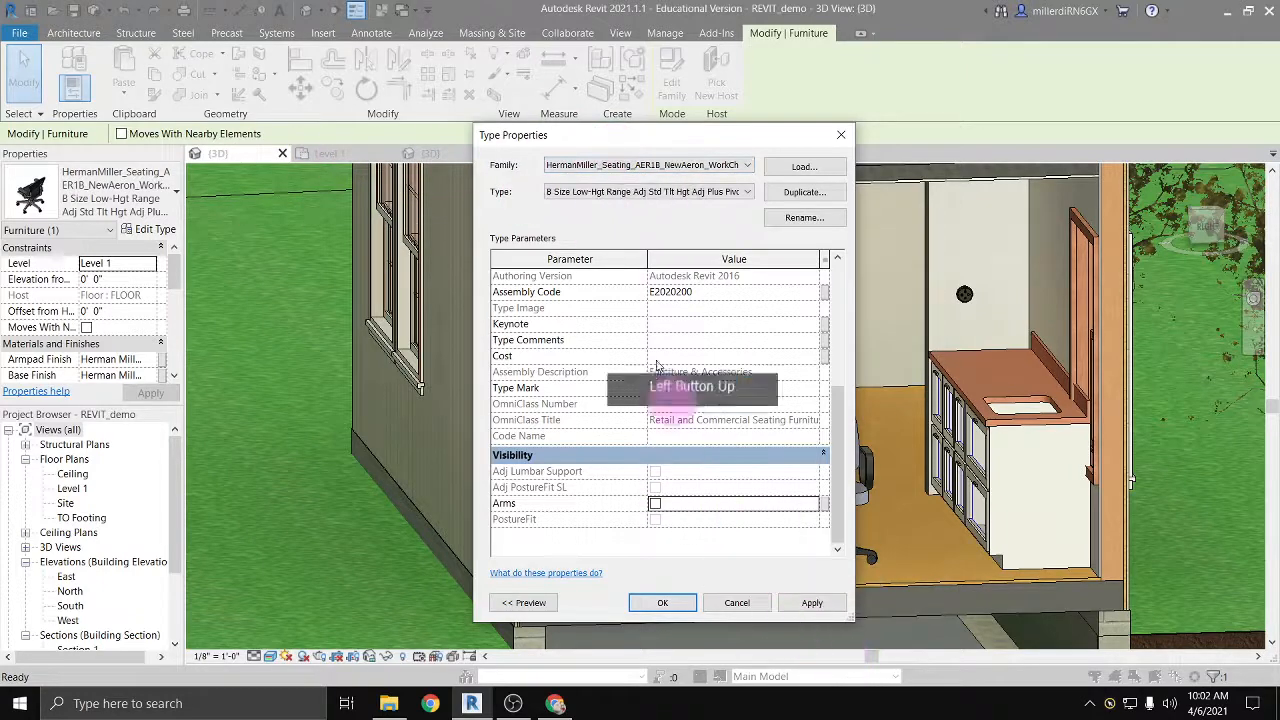
pyautogui.moveTo(613, 137); pyautogui.dragTo(1003, 115)
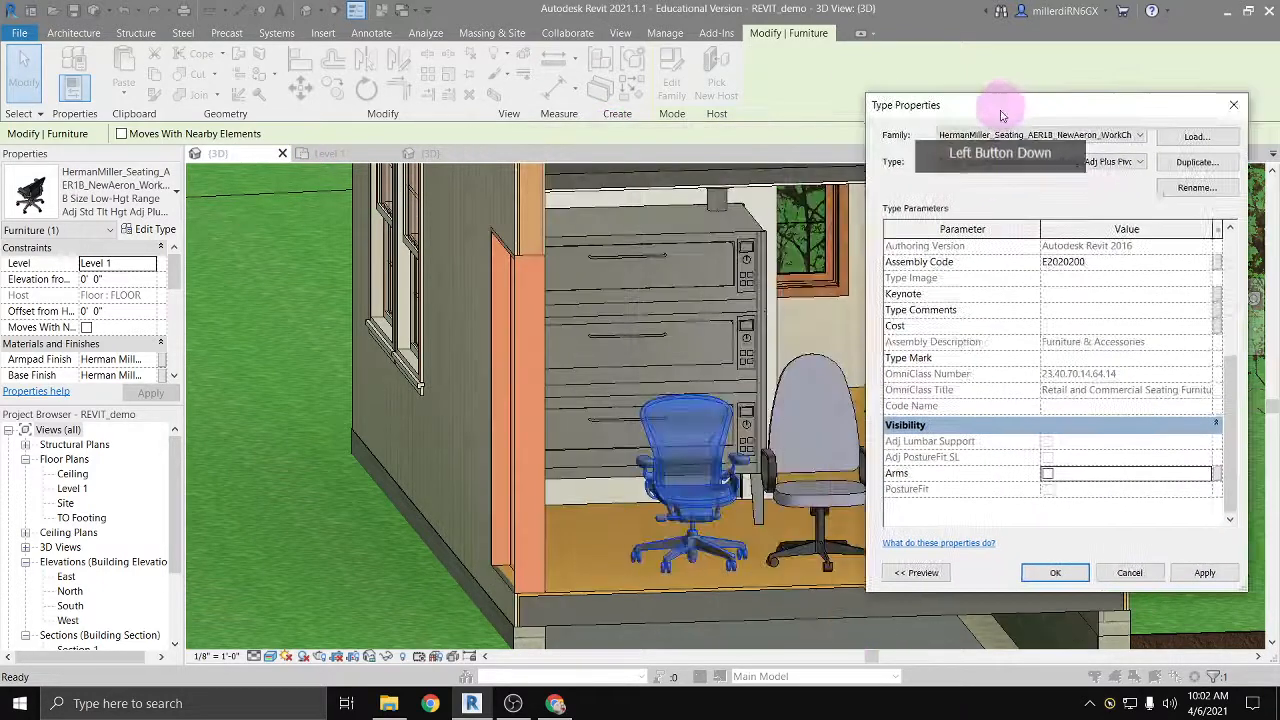
pyautogui.click(1205, 572)
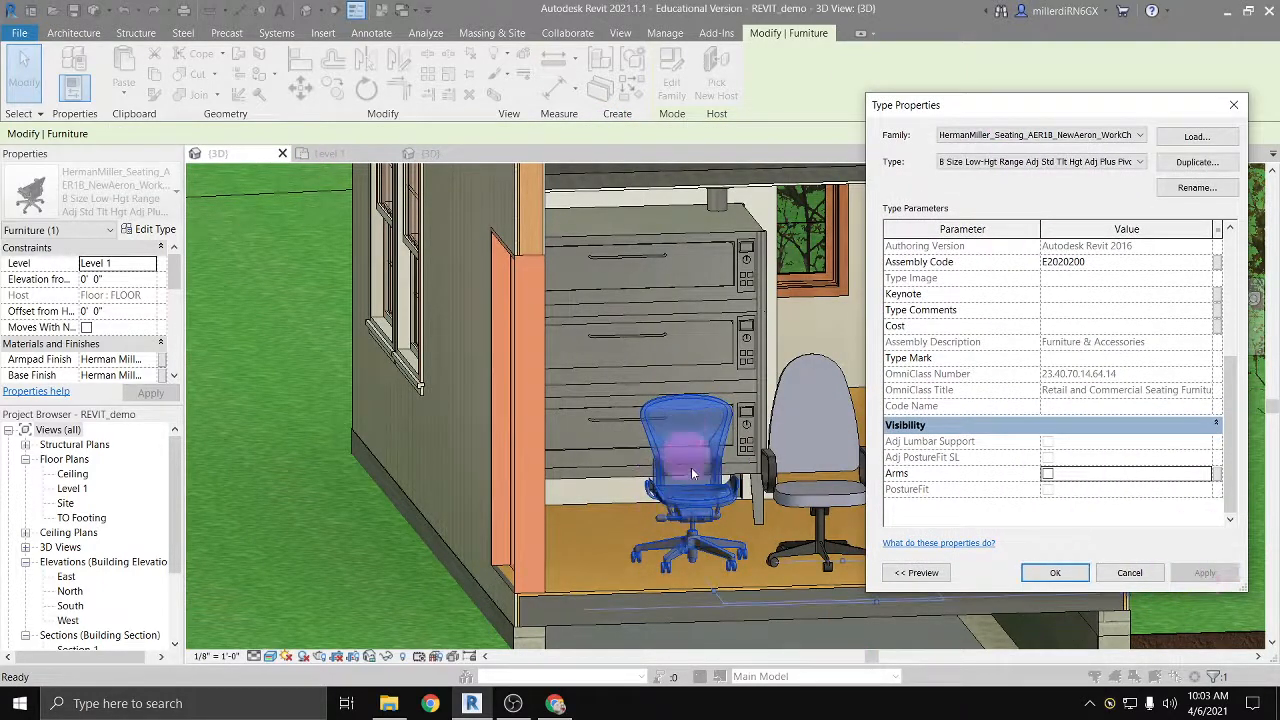
# Step: Re-enable the Arms visibility for the Aeron chair type and review its constraints and identity data
pyautogui.click(1047, 473)
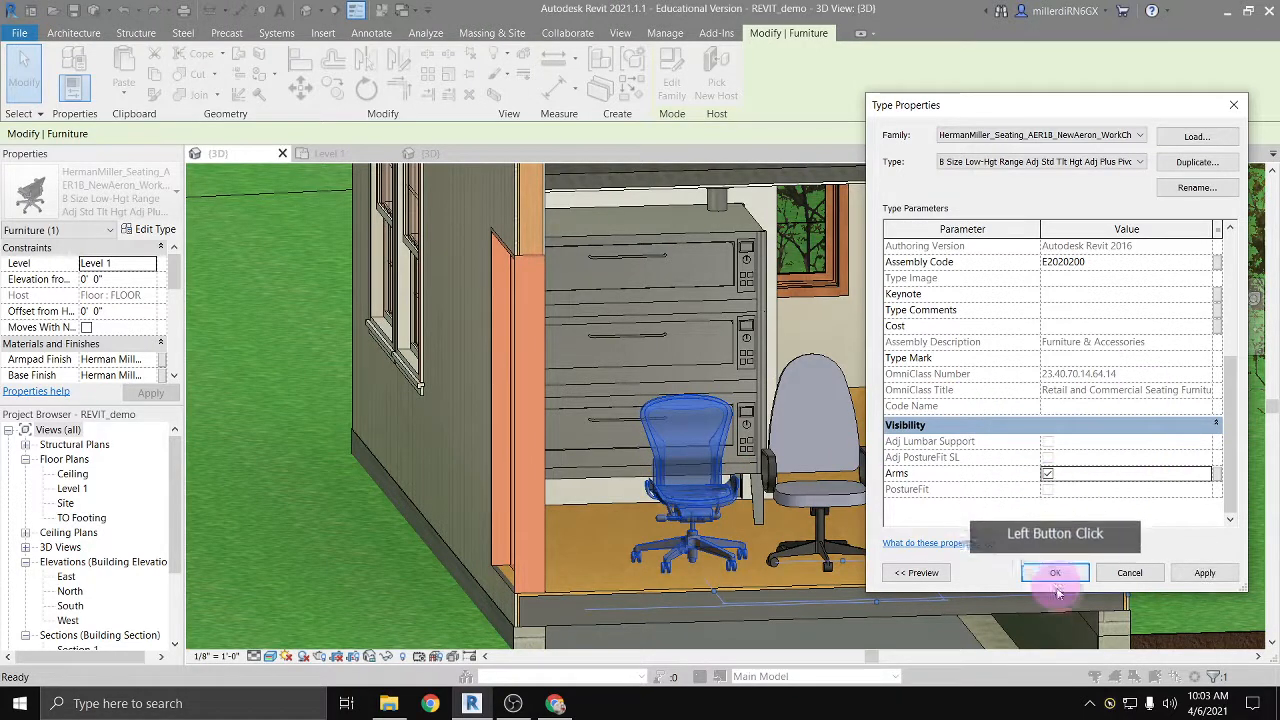
pyautogui.scroll(1, 1039, 480)
pyautogui.scroll(3, 1039, 480)
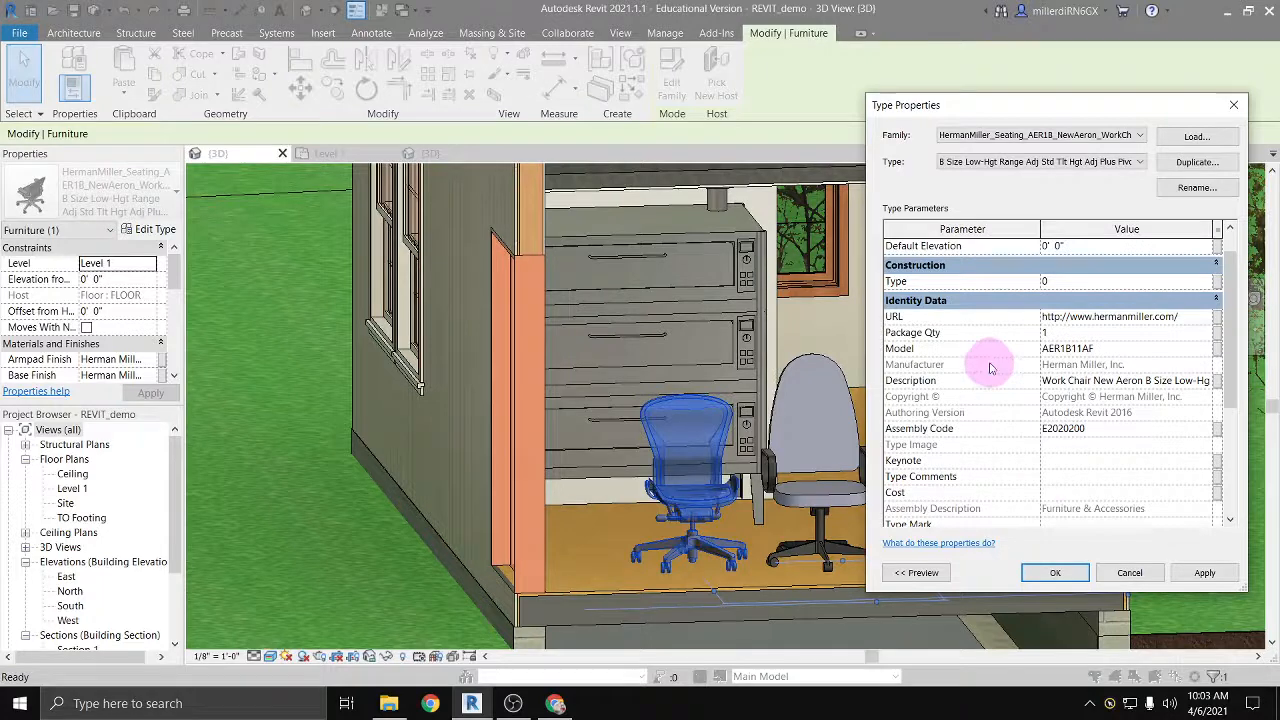
pyautogui.scroll(1, 1008, 349)
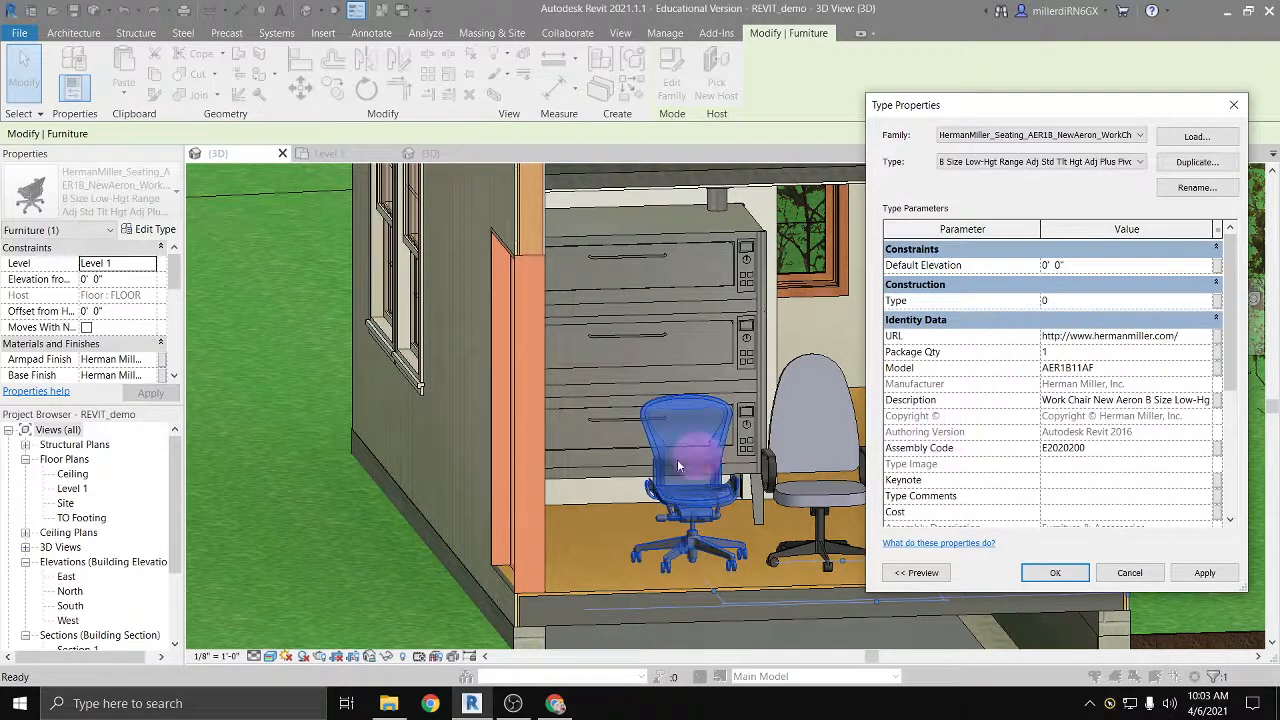
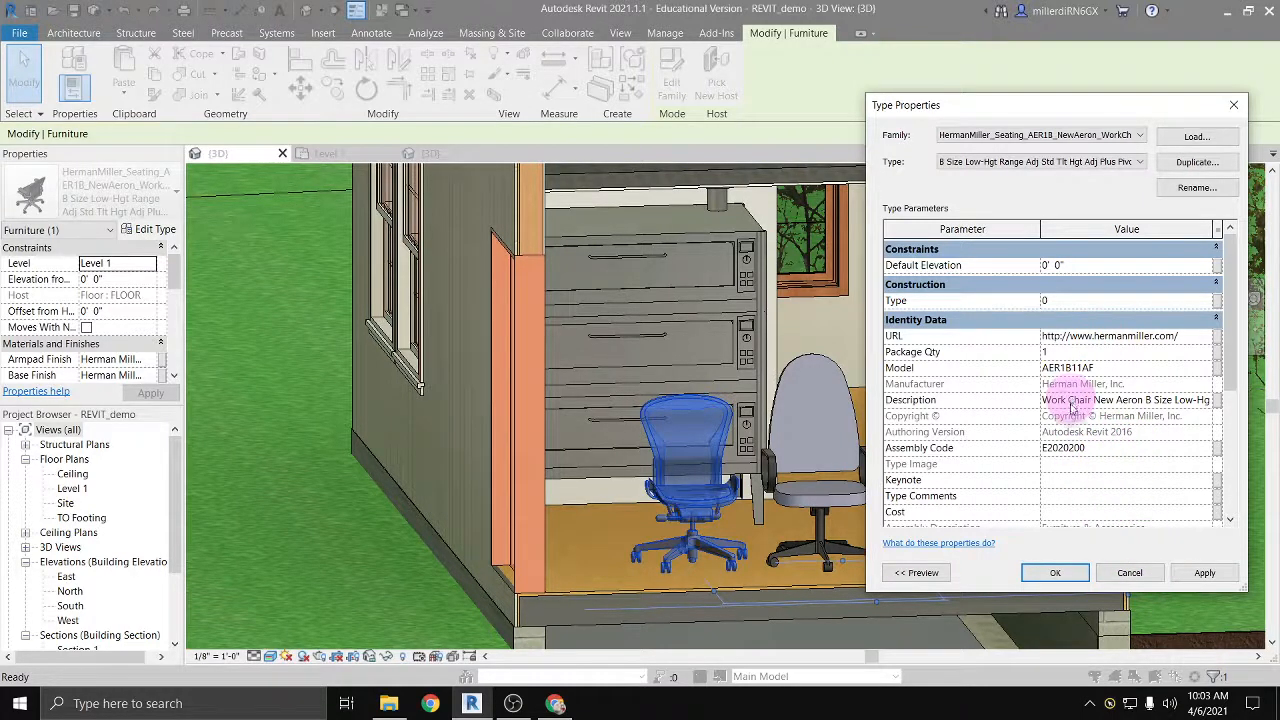
# Step: Close the Aeron chair's type properties and set its Base Finish material to Herman Miller - Finish DCR Dark Carbon
pyautogui.scroll(-2, 1072, 420)
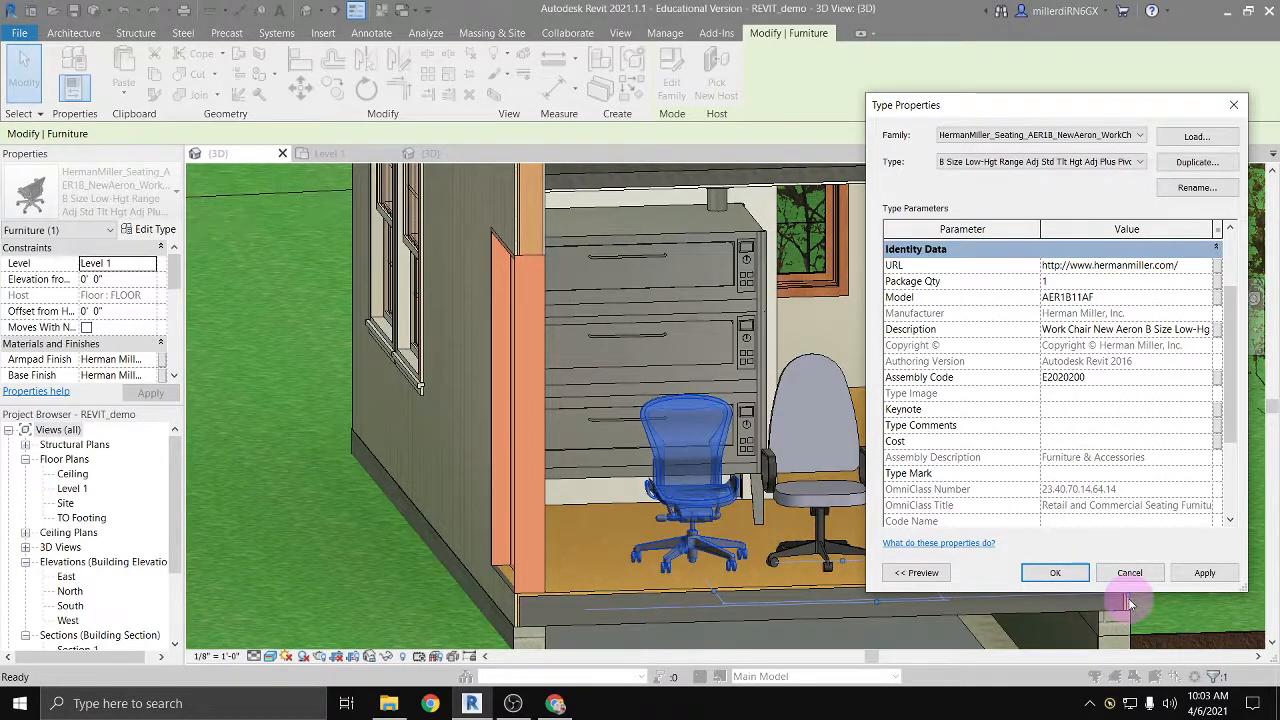
pyautogui.click(1057, 574)
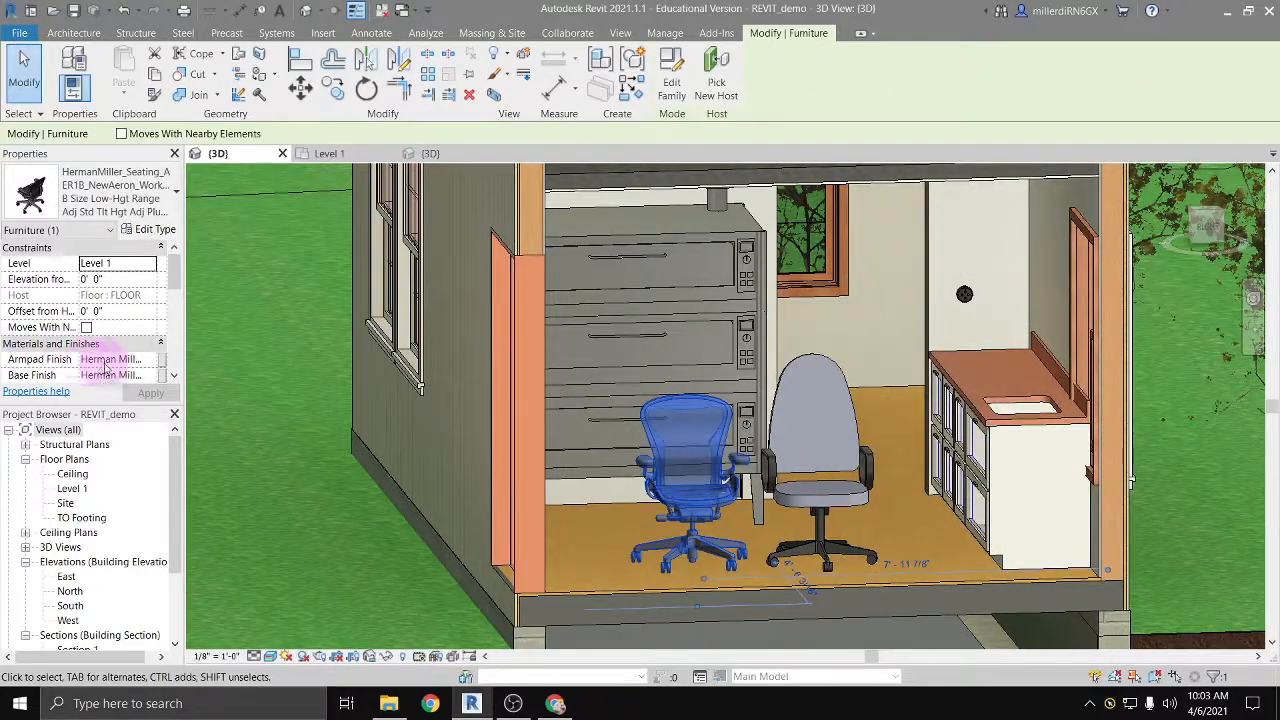
pyautogui.scroll(-4, 105, 368)
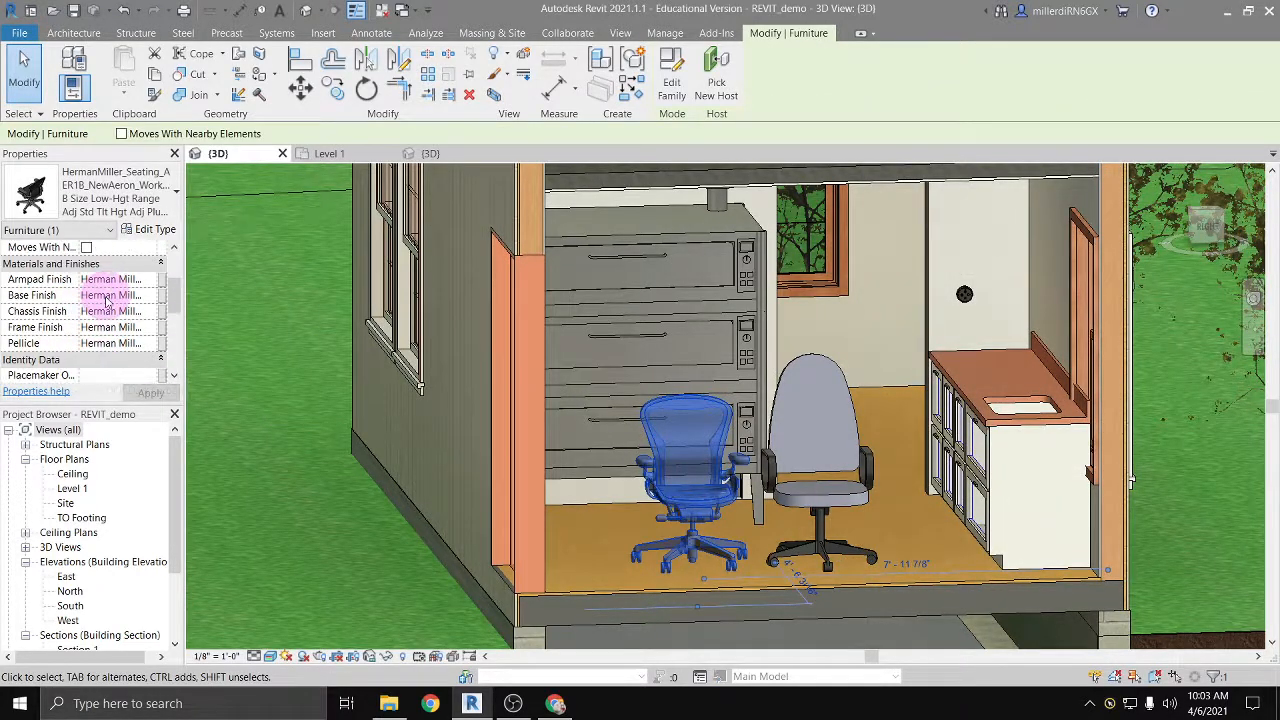
pyautogui.click(150, 297)
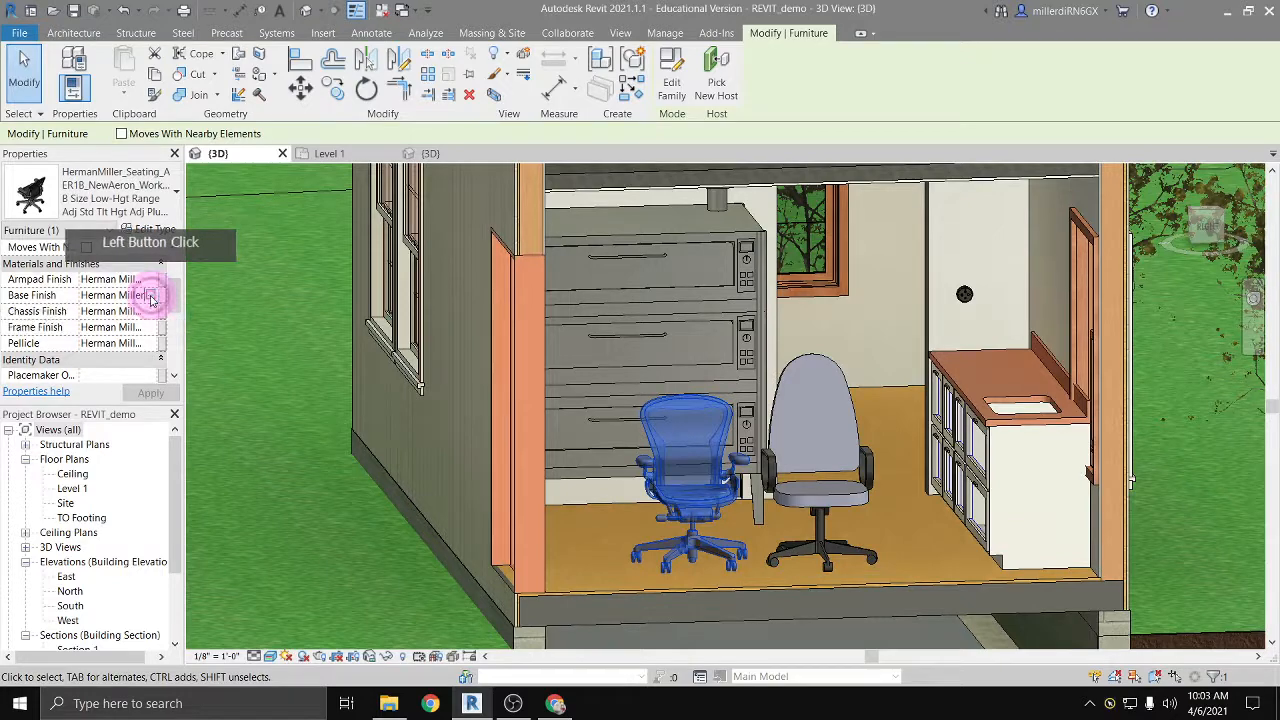
pyautogui.click(150, 297)
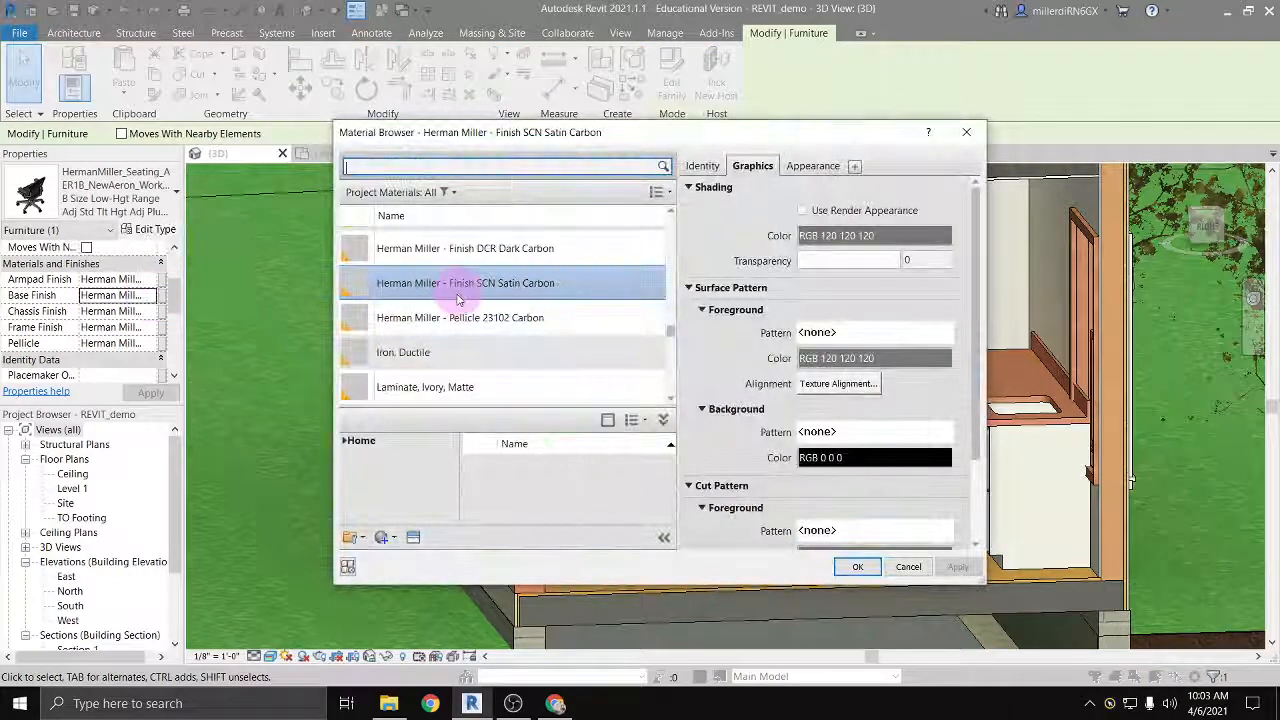
pyautogui.click(509, 252)
pyautogui.click(857, 566)
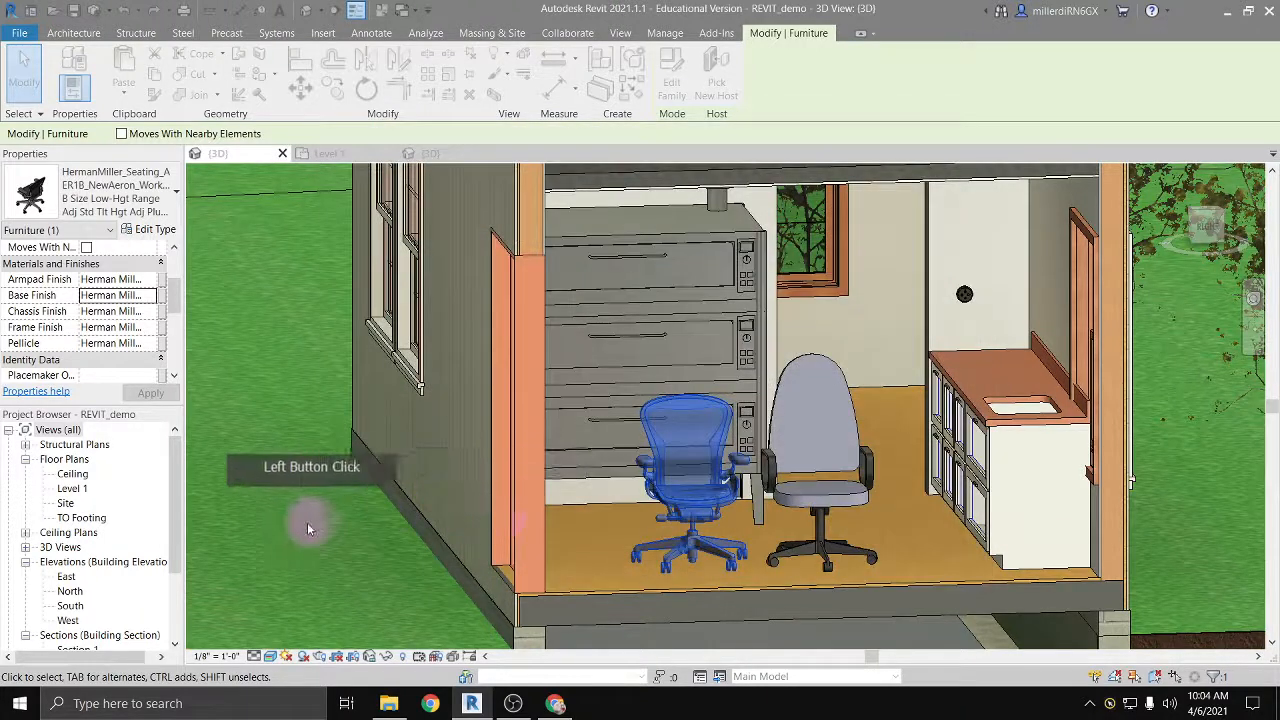
pyautogui.click(296, 546)
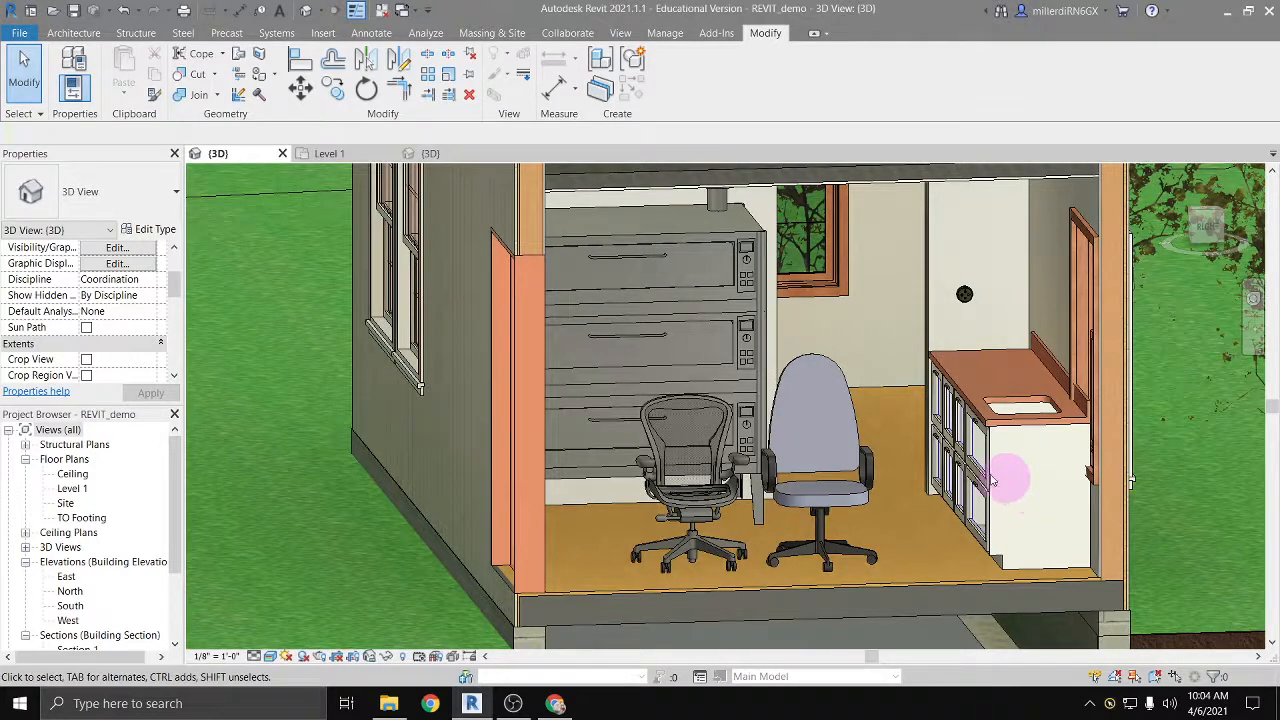
# Step: Open the Level 1 floor plan and show the whole building with its dimensions
pyautogui.doubleClick(72, 488)
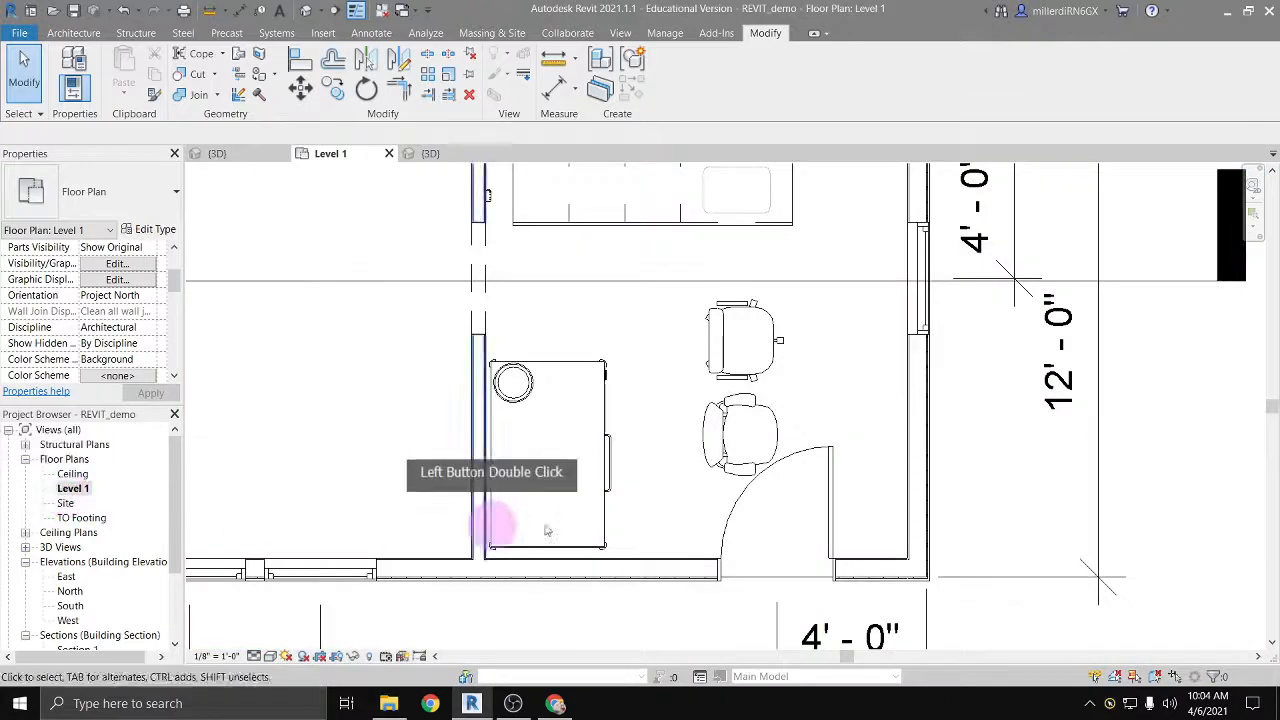
pyautogui.scroll(-3, 715, 495)
pyautogui.scroll(-3, 730, 512)
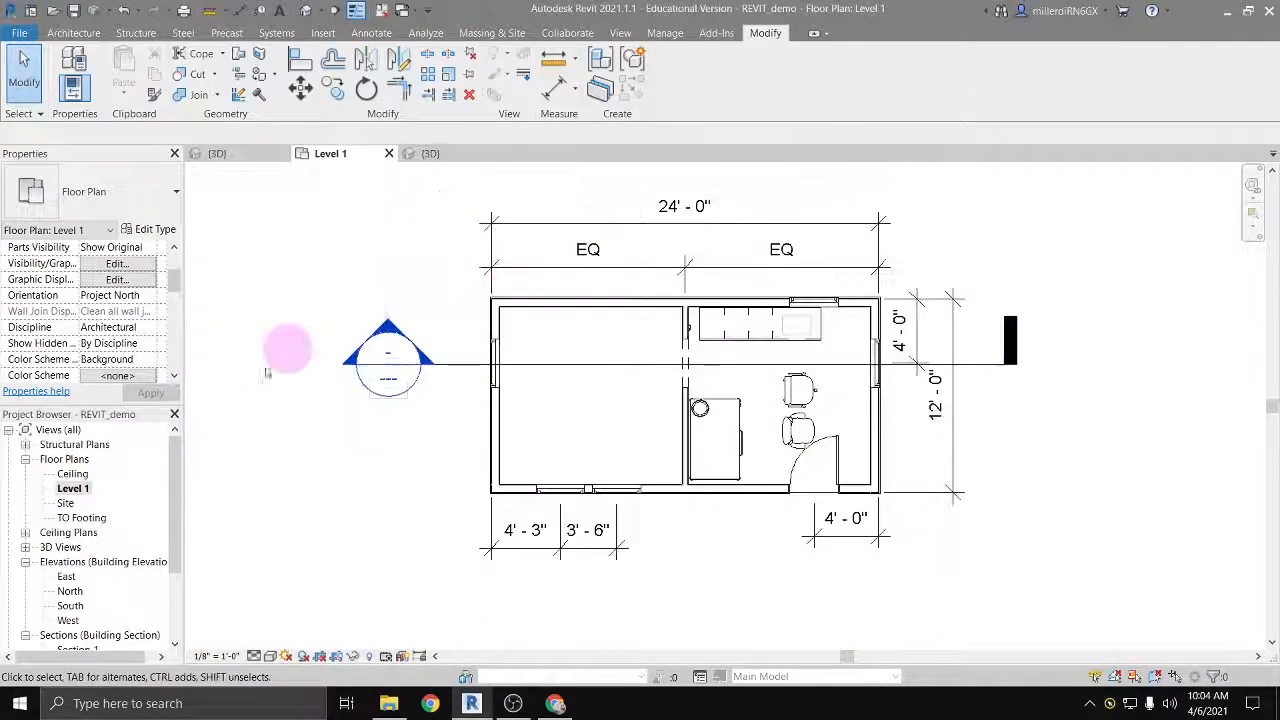
pyautogui.click(73, 33)
pyautogui.click(430, 385)
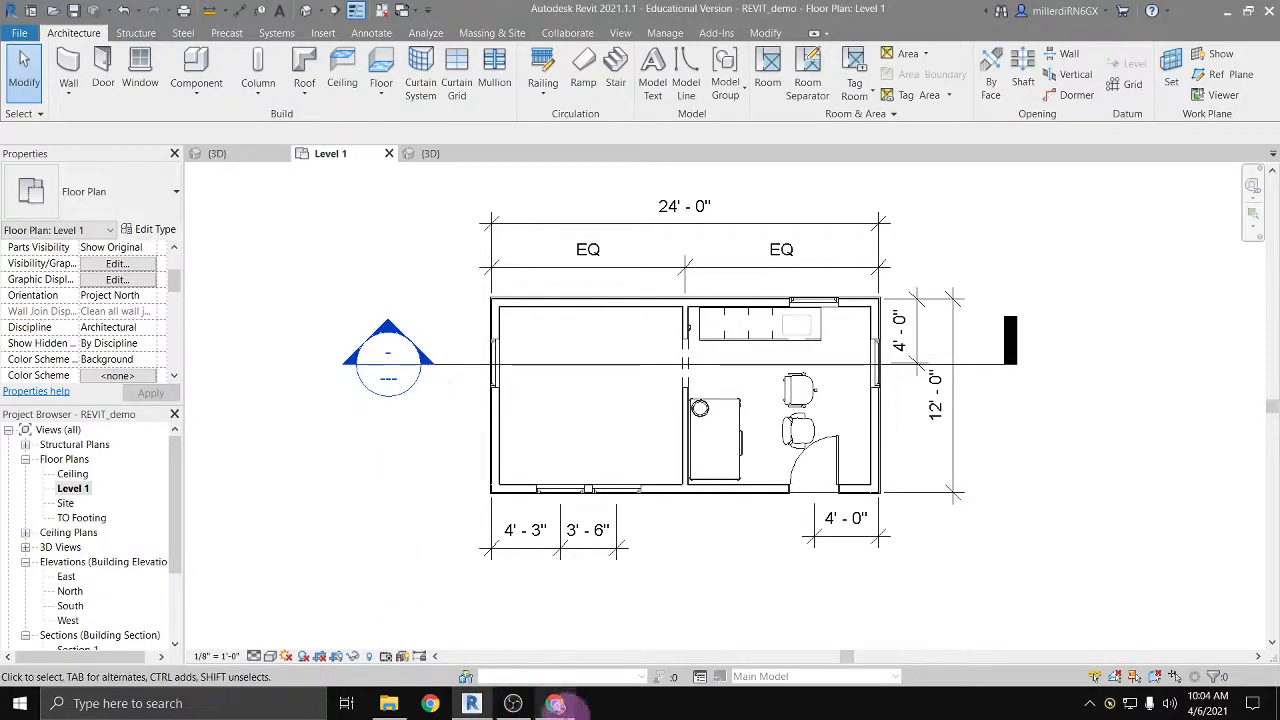
# Step: Switch to Chrome and search the web for "revit components people"
pyautogui.moveTo(556, 705)
pyautogui.click(557, 640)
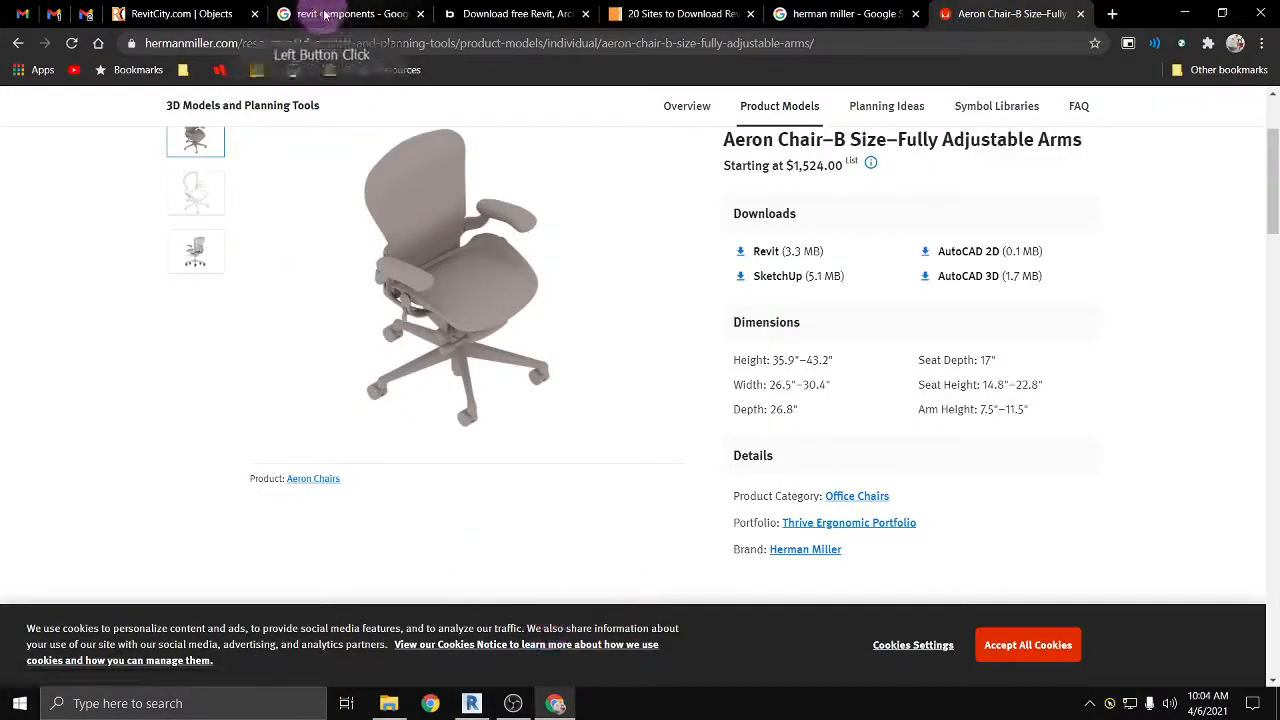
pyautogui.click(362, 40)
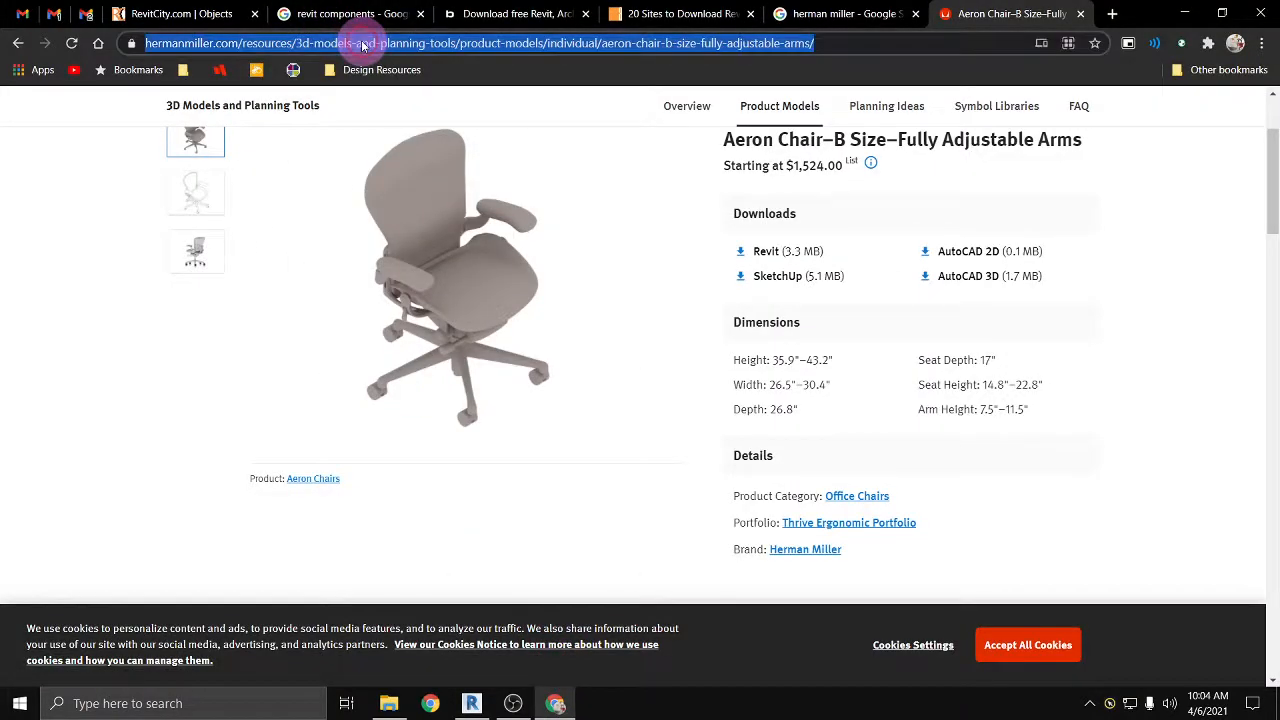
pyautogui.write('revit')
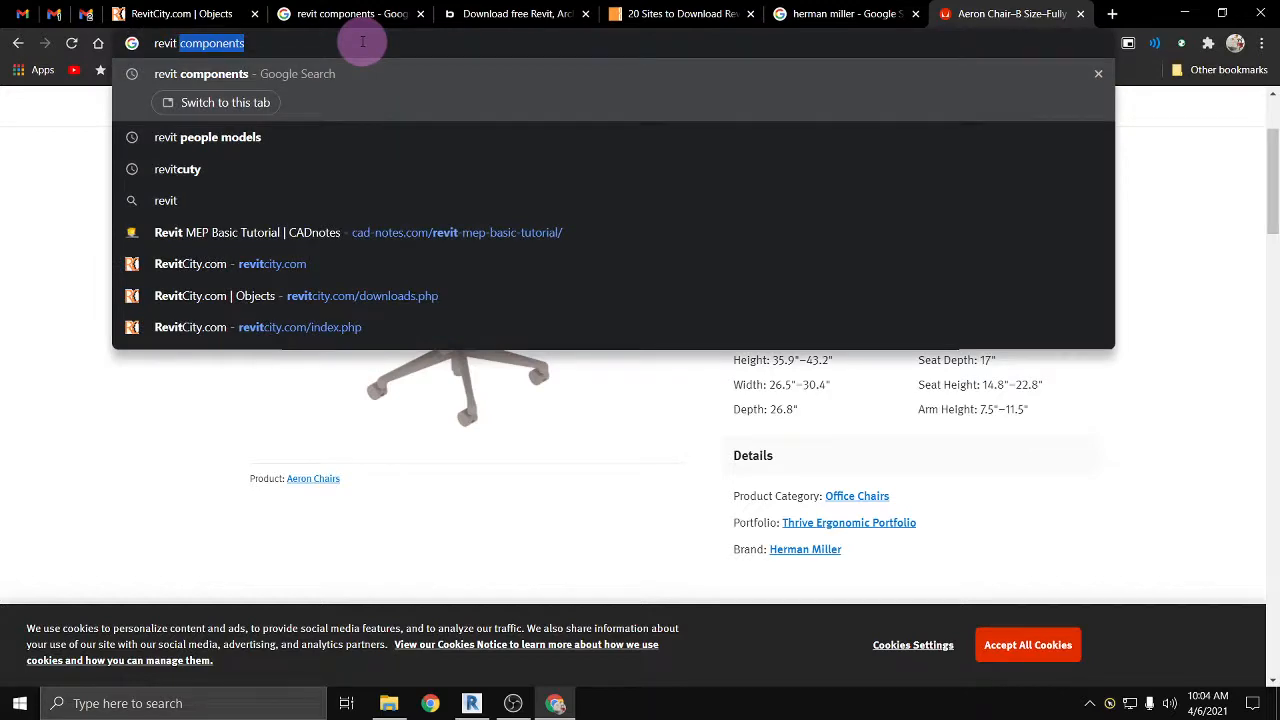
pyautogui.write(' components people')
pyautogui.press('Return')
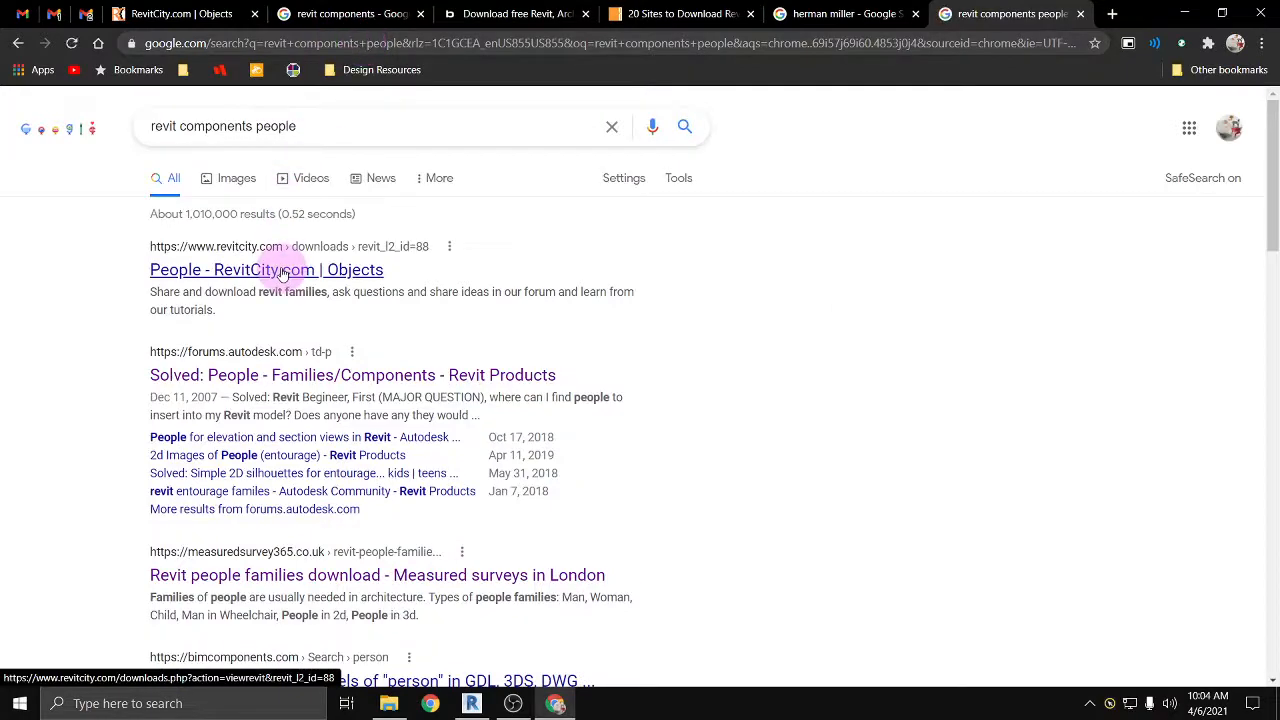
# Step: Open the RevitCity People and Measured surveys results in separate tabs and browse the RevitCity people families
pyautogui.keyDown('ctrl'); pyautogui.click(283, 270); pyautogui.keyUp('ctrl')
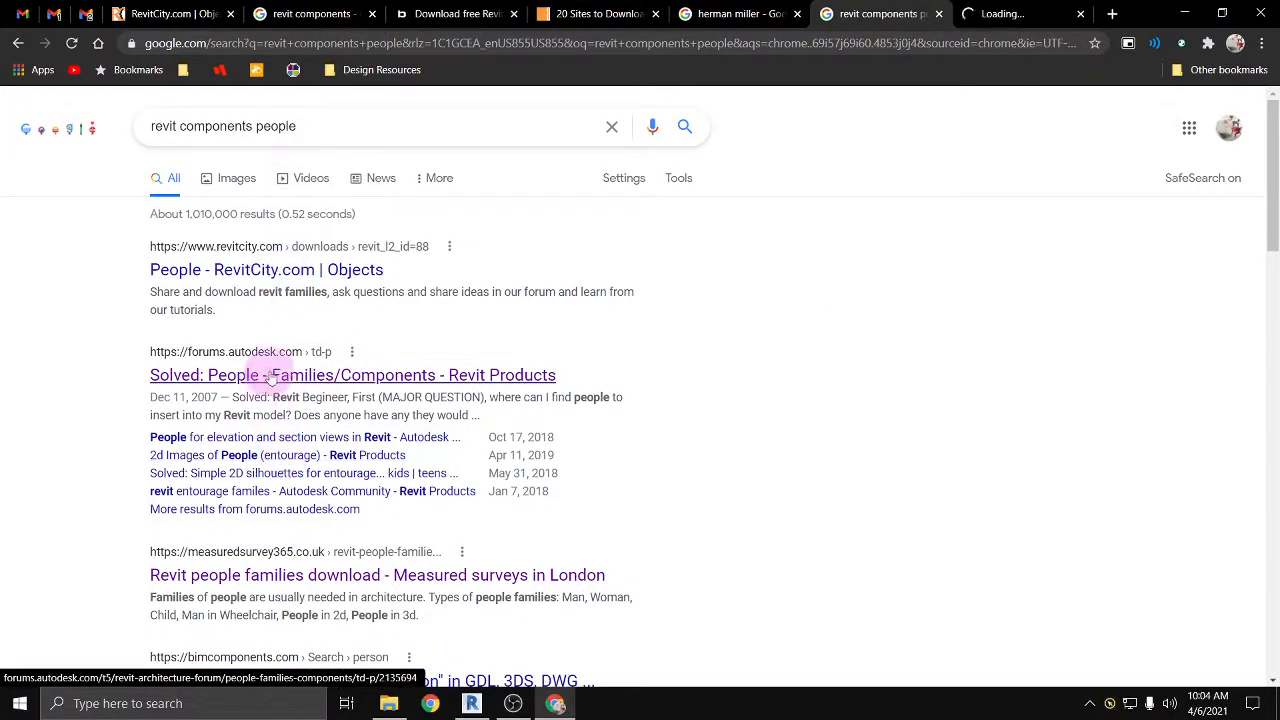
pyautogui.scroll(-2, 271, 381)
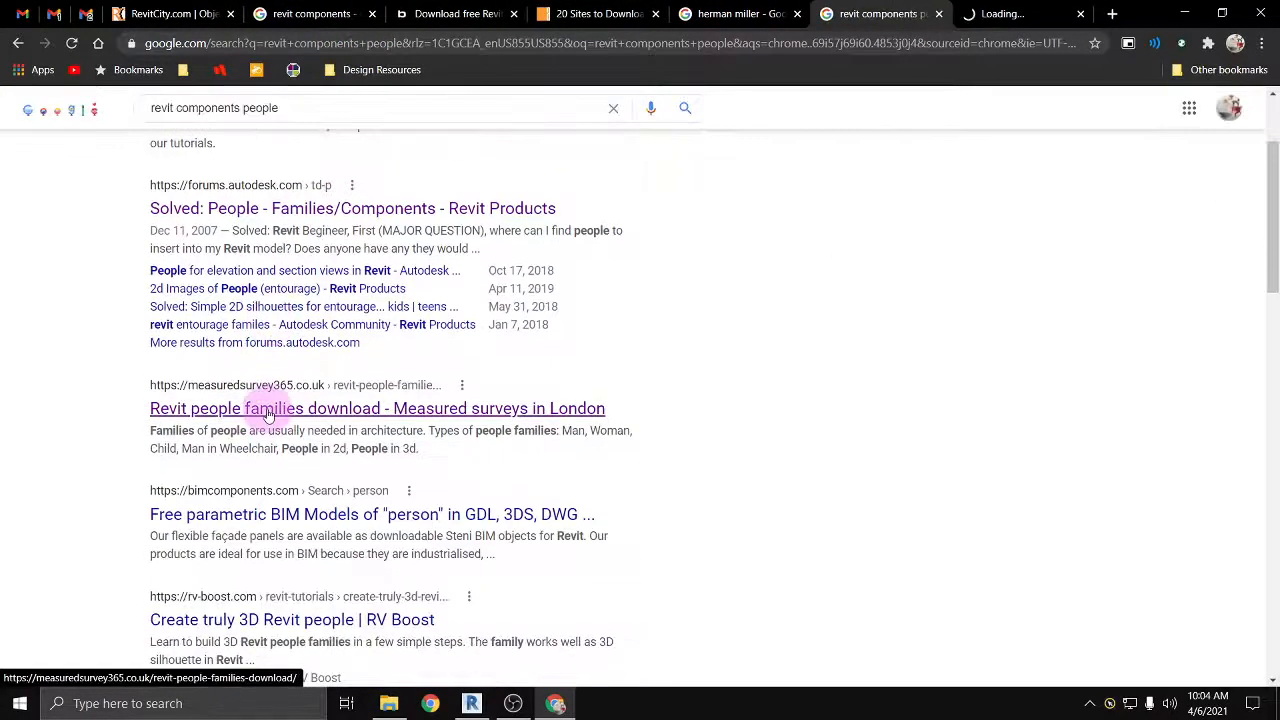
pyautogui.keyDown('ctrl'); pyautogui.click(267, 412); pyautogui.keyUp('ctrl')
pyautogui.click(883, 14)
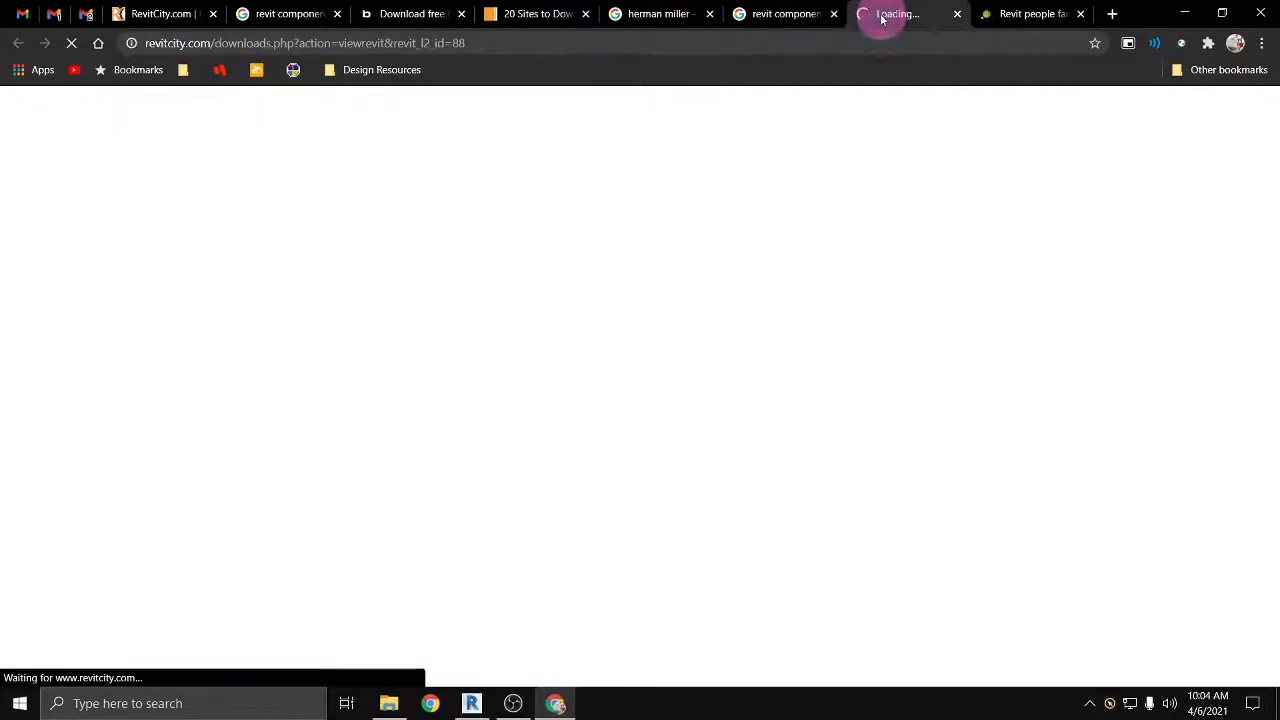
pyautogui.click(104, 487)
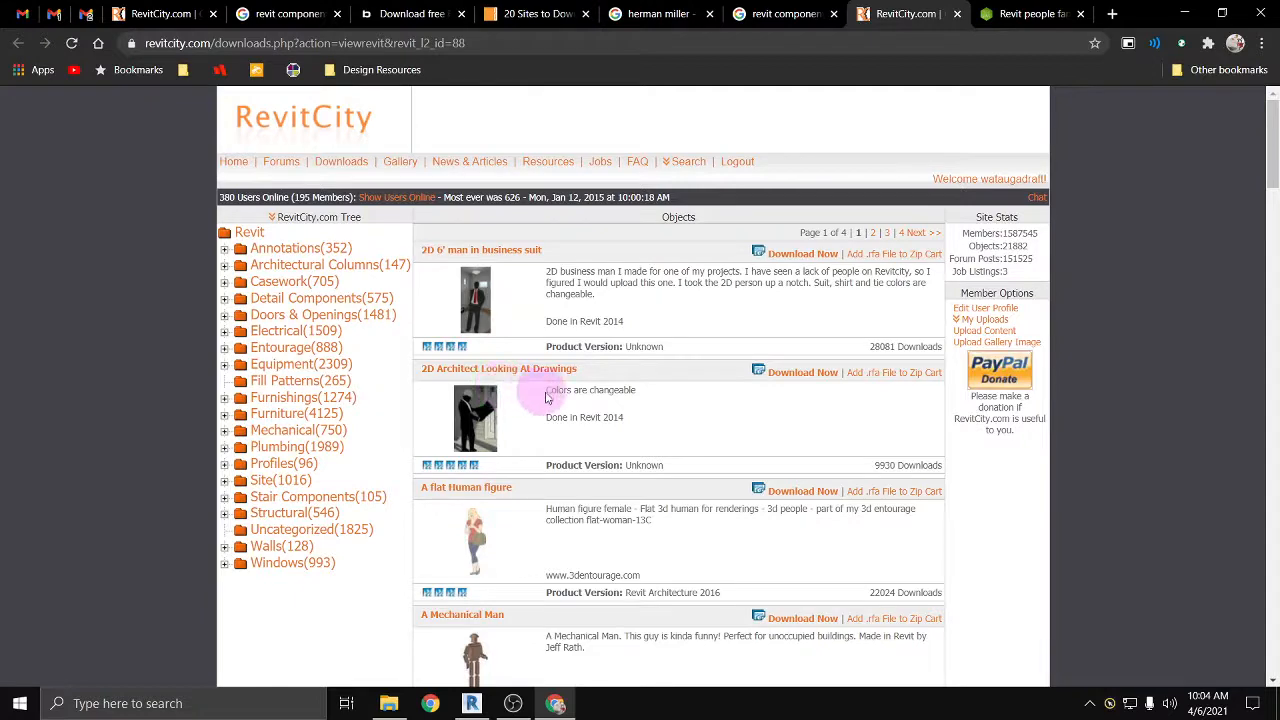
pyautogui.scroll(-3, 543, 394)
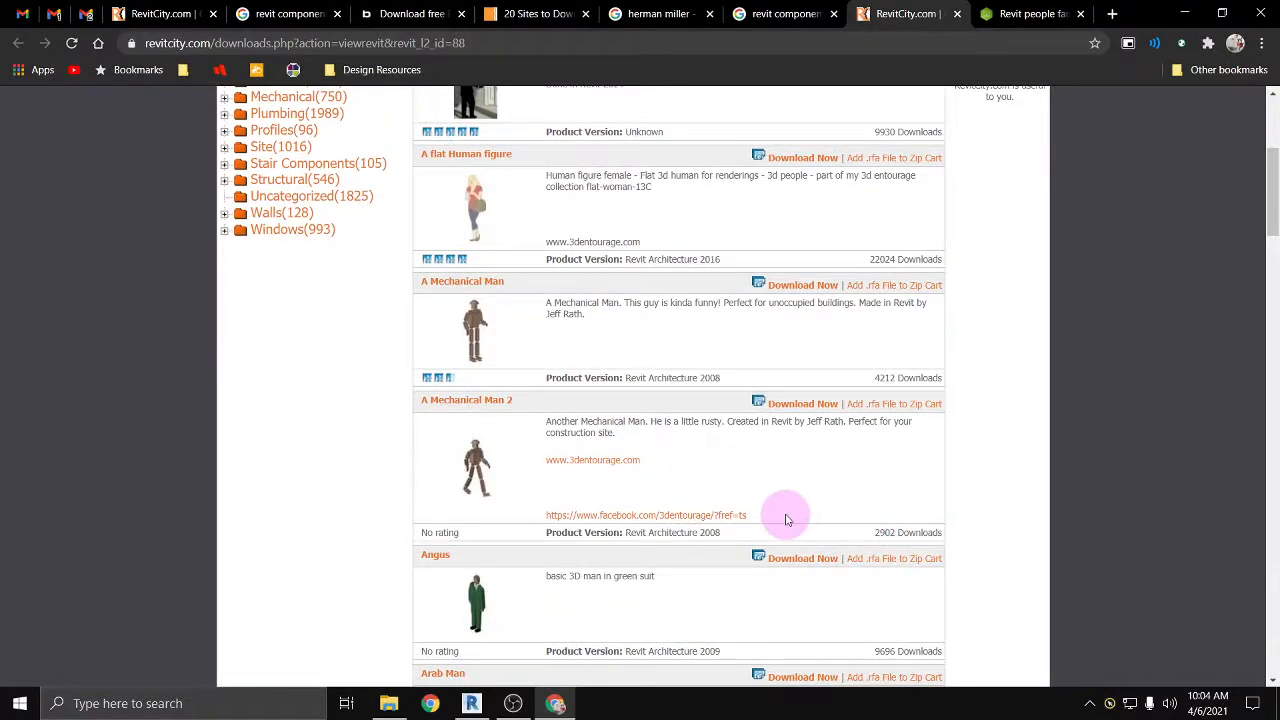
pyautogui.scroll(3, 782, 514)
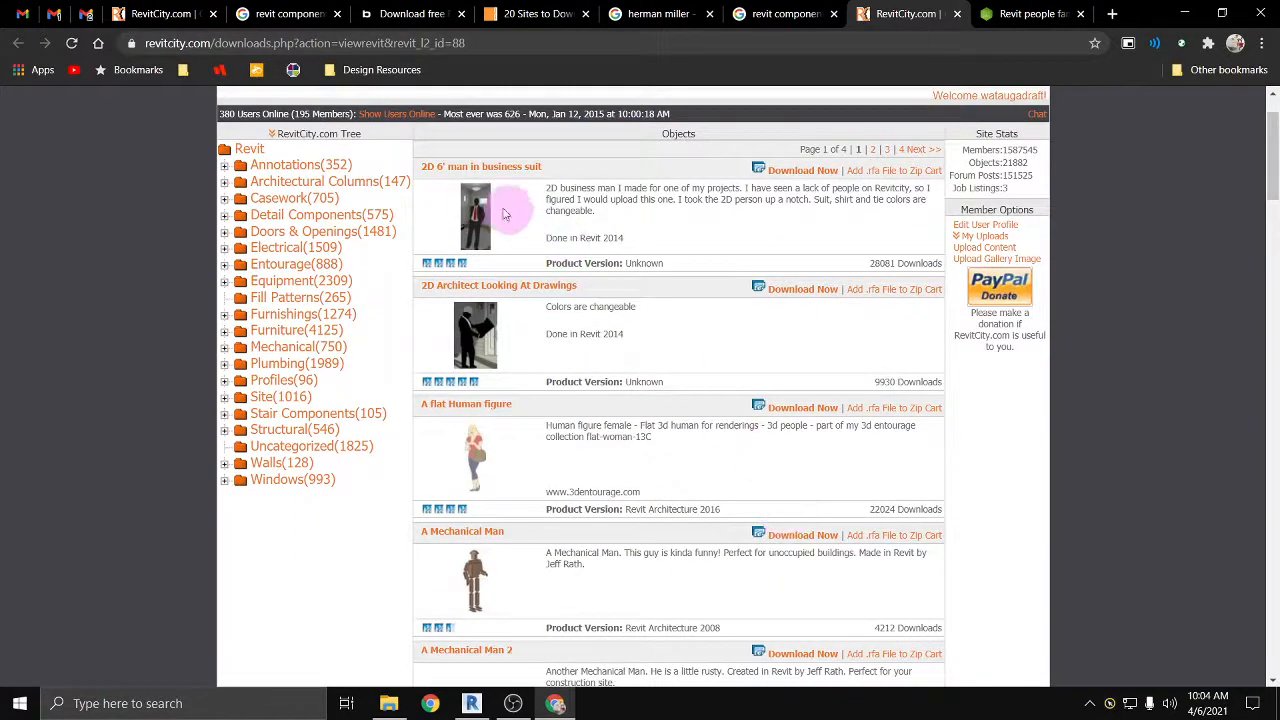
pyautogui.scroll(-6, 470, 205)
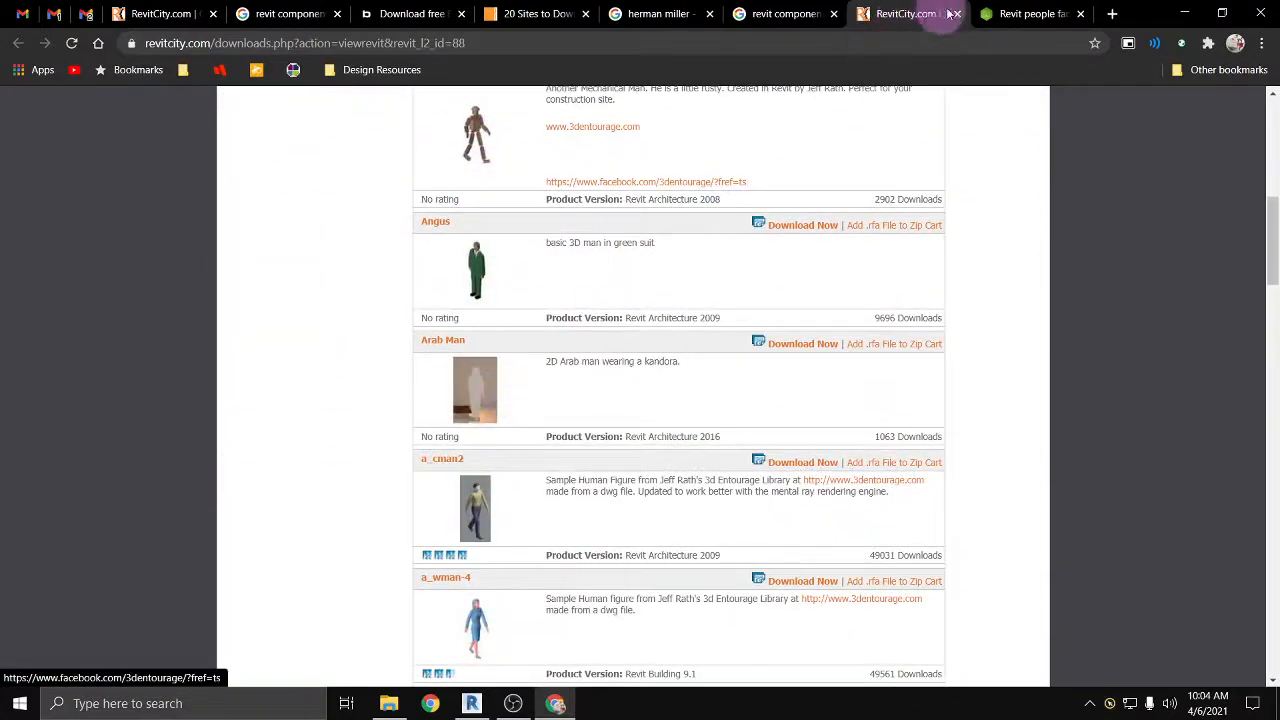
# Step: Find the 2D Entourage Men Standing Talking family on the Measured surveys people page and download it
pyautogui.click(1018, 14)
pyautogui.click(548, 350)
pyautogui.scroll(-8, 548, 352)
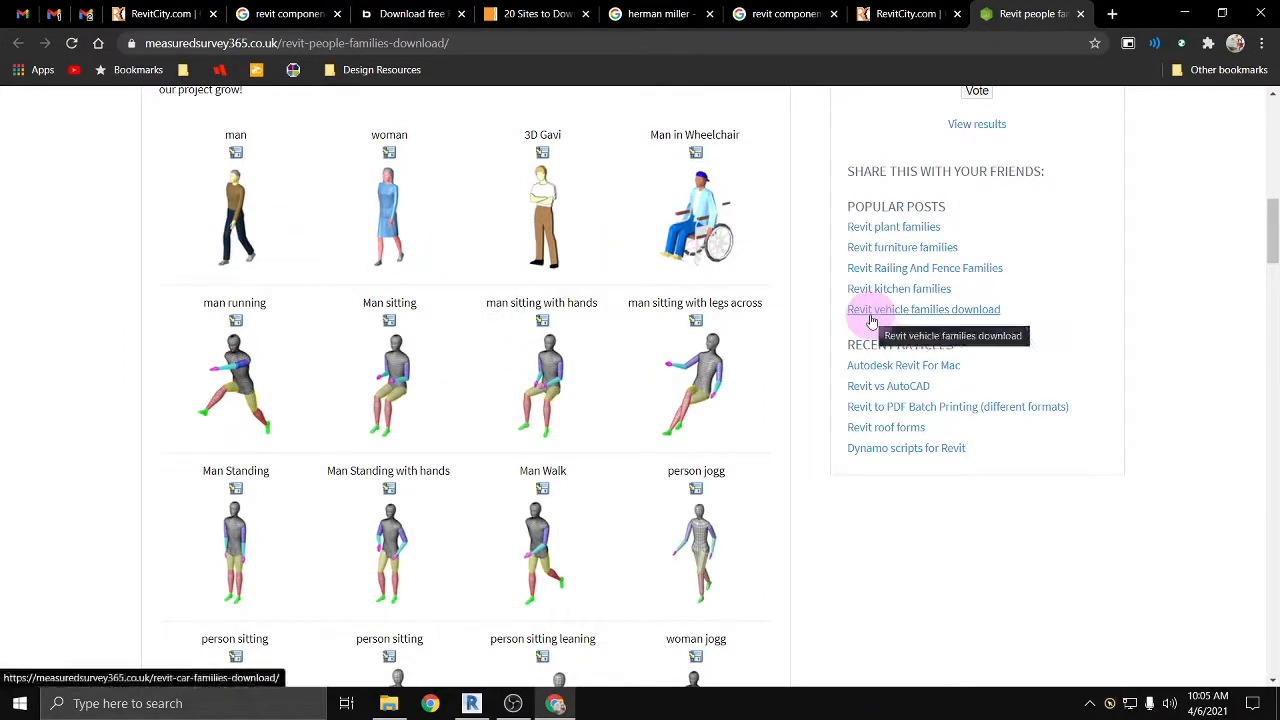
pyautogui.scroll(-5, 600, 360)
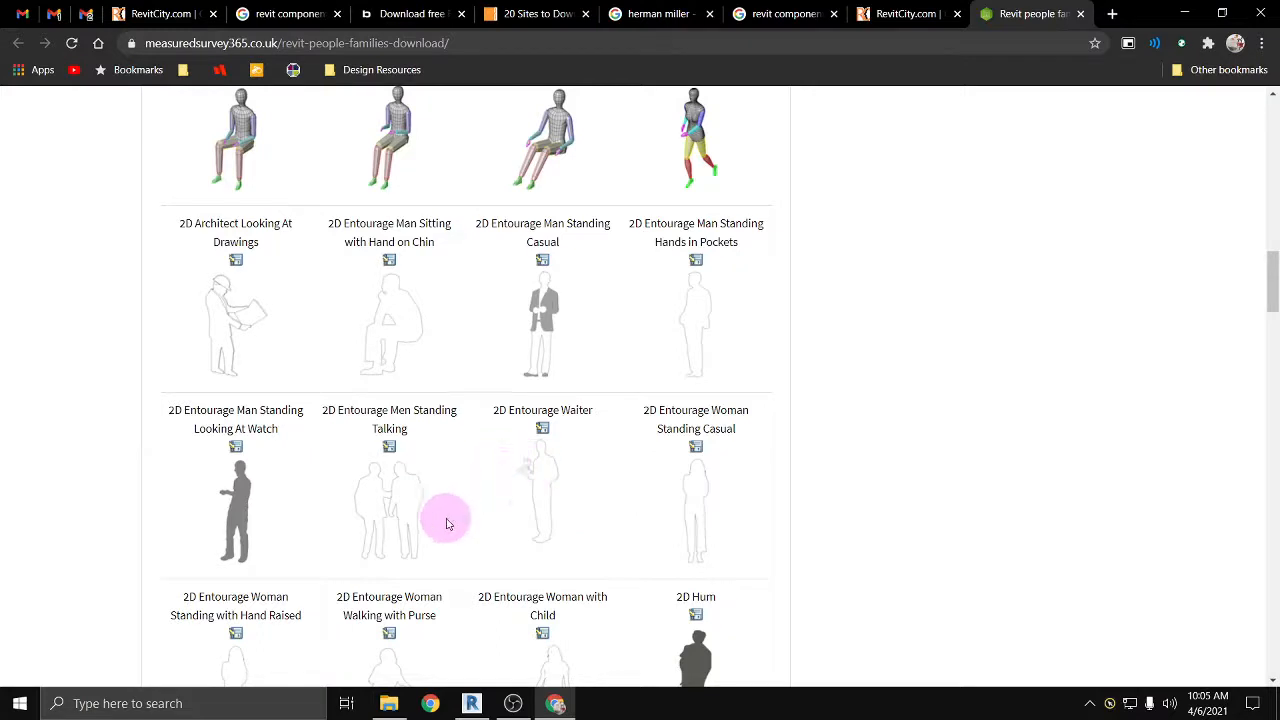
pyautogui.click(389, 446)
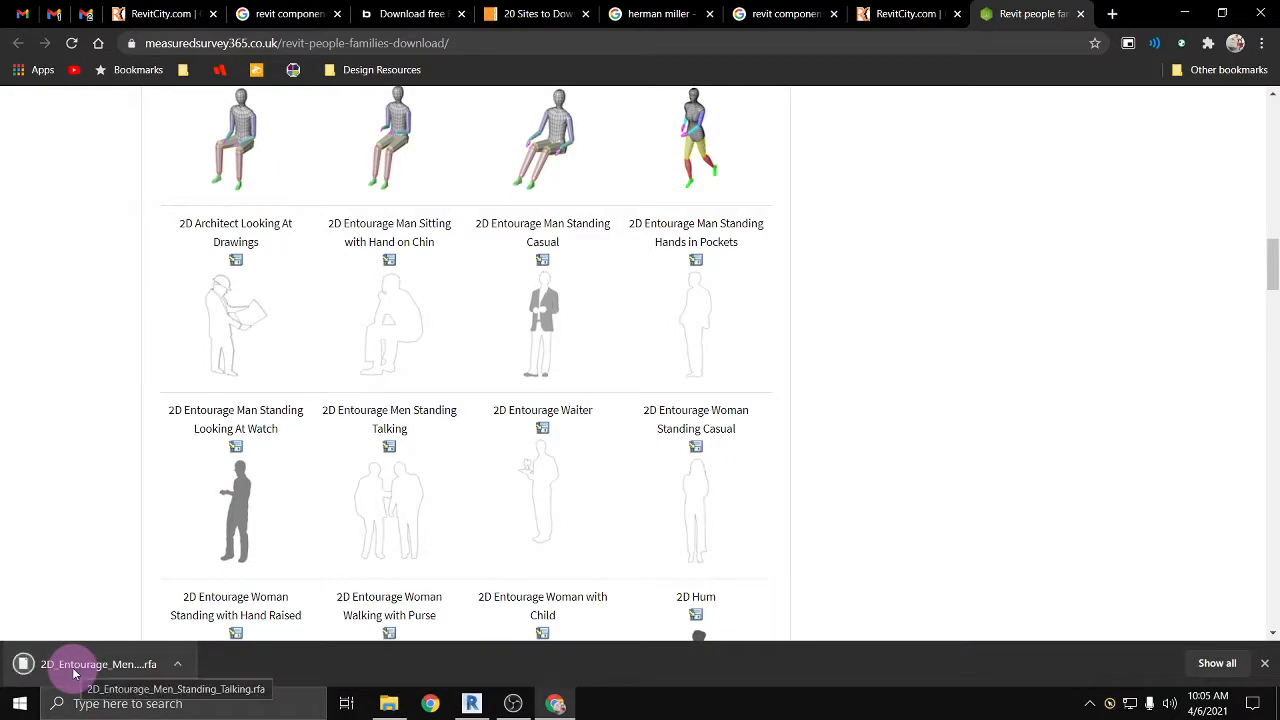
# Step: Open the downloaded 2D_Entourage_Men_Standing_Talking family in Revit with a model upgrade and load it into the REVIT_demo project
pyautogui.click(74, 665)
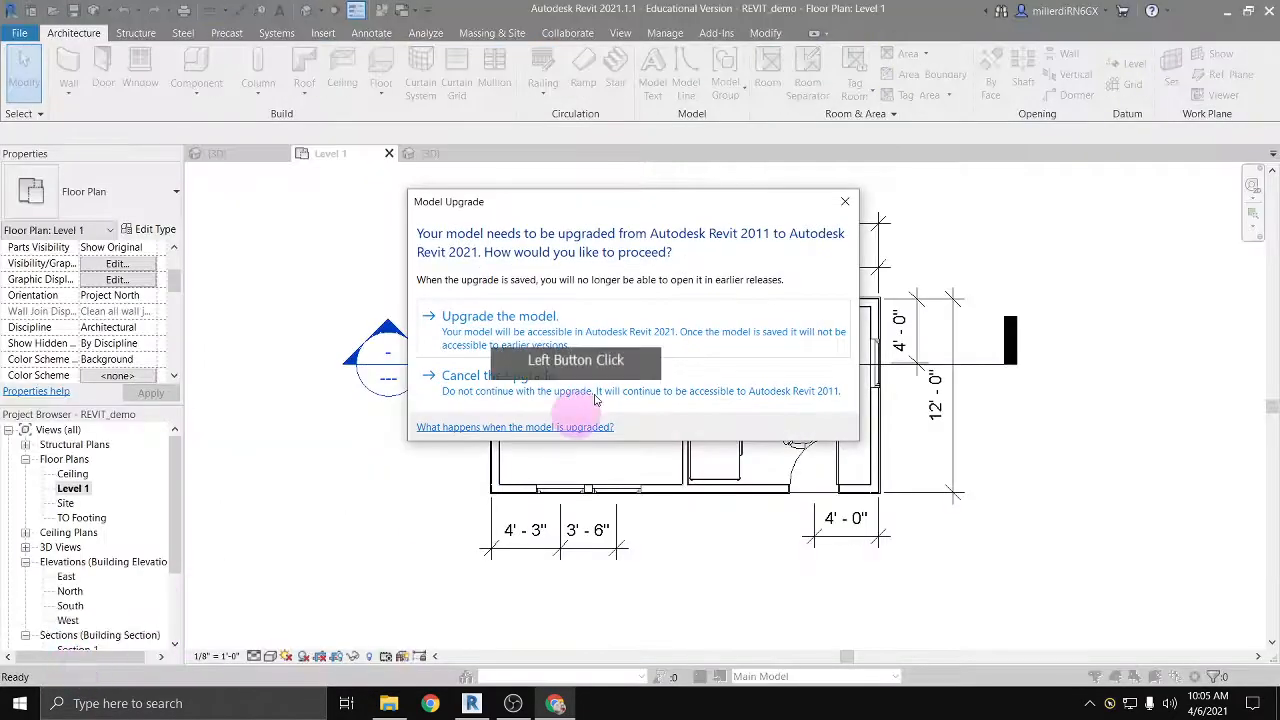
pyautogui.click(530, 338)
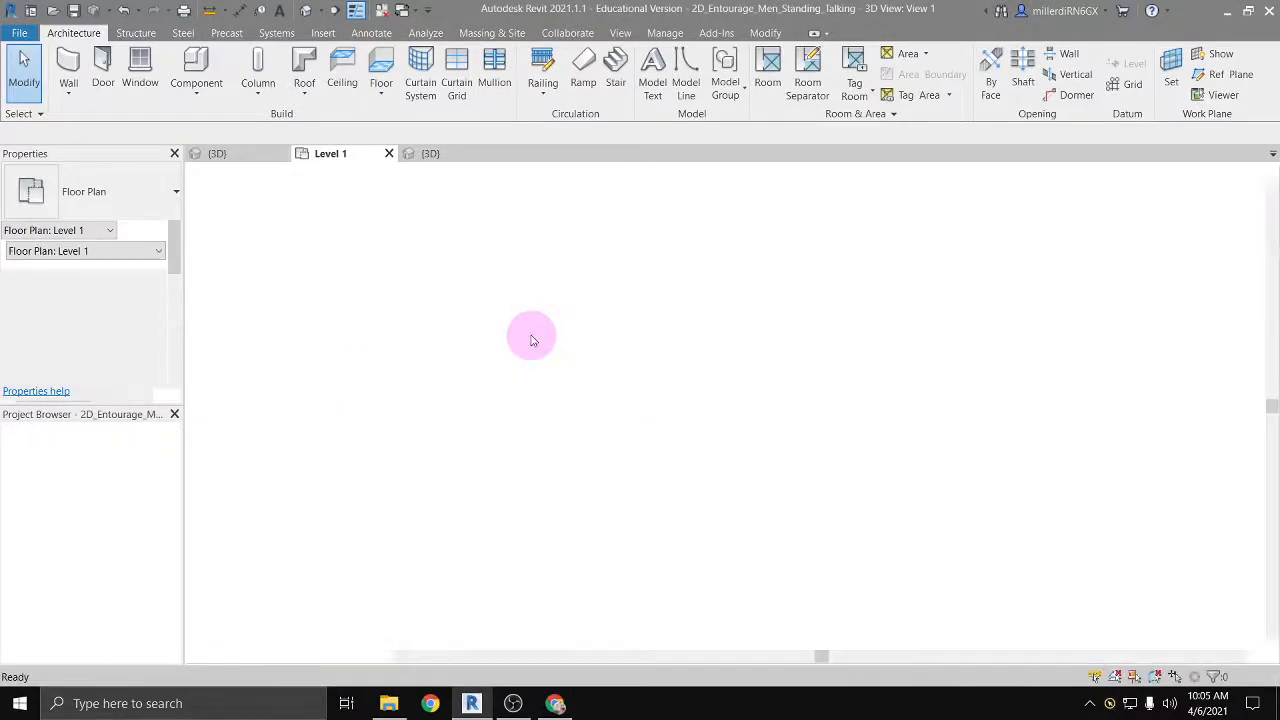
pyautogui.click(1102, 88)
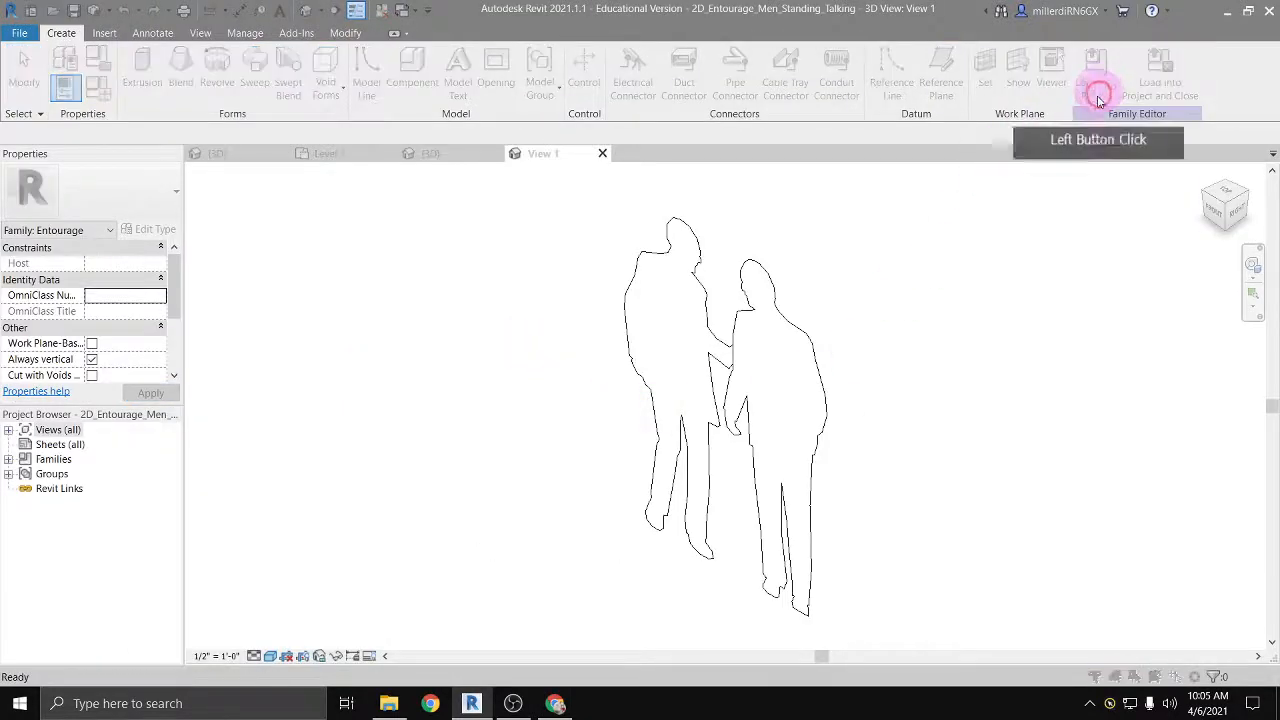
pyautogui.click(593, 477)
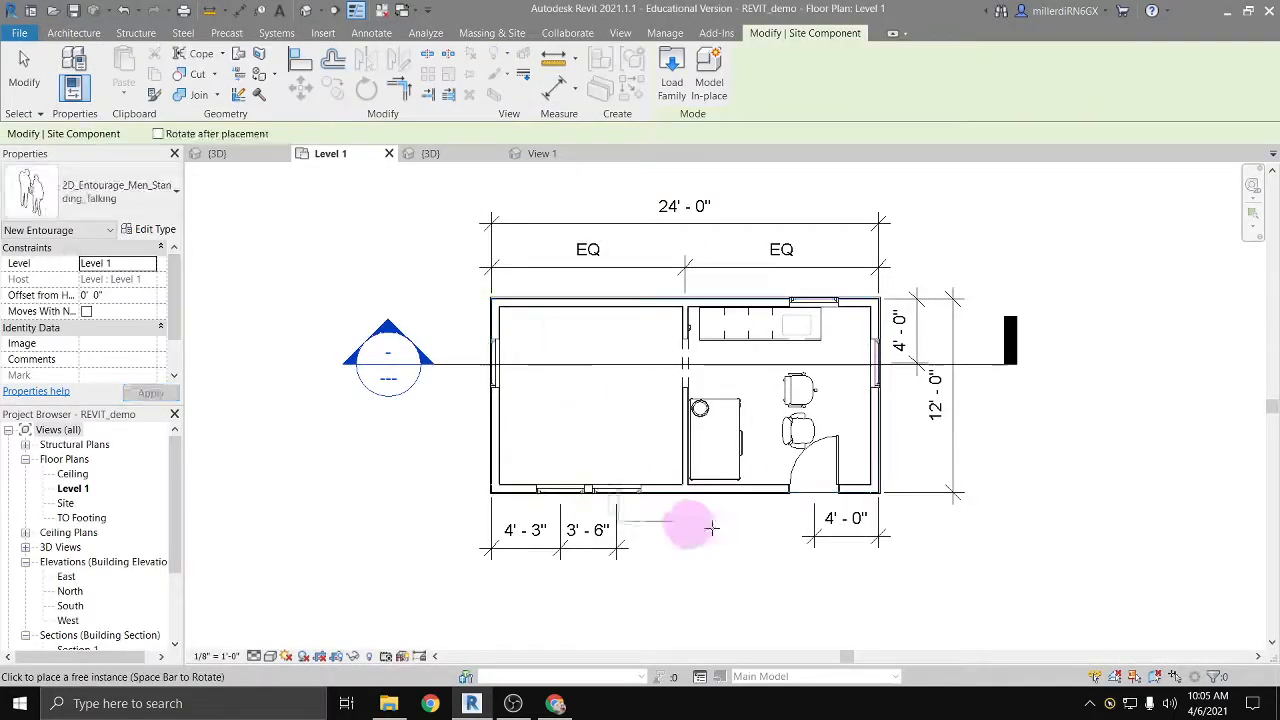
# Step: Place the two talking men on Level 1 just outside the front wall beside the entry door and inspect them in 3D
pyautogui.click(767, 513)
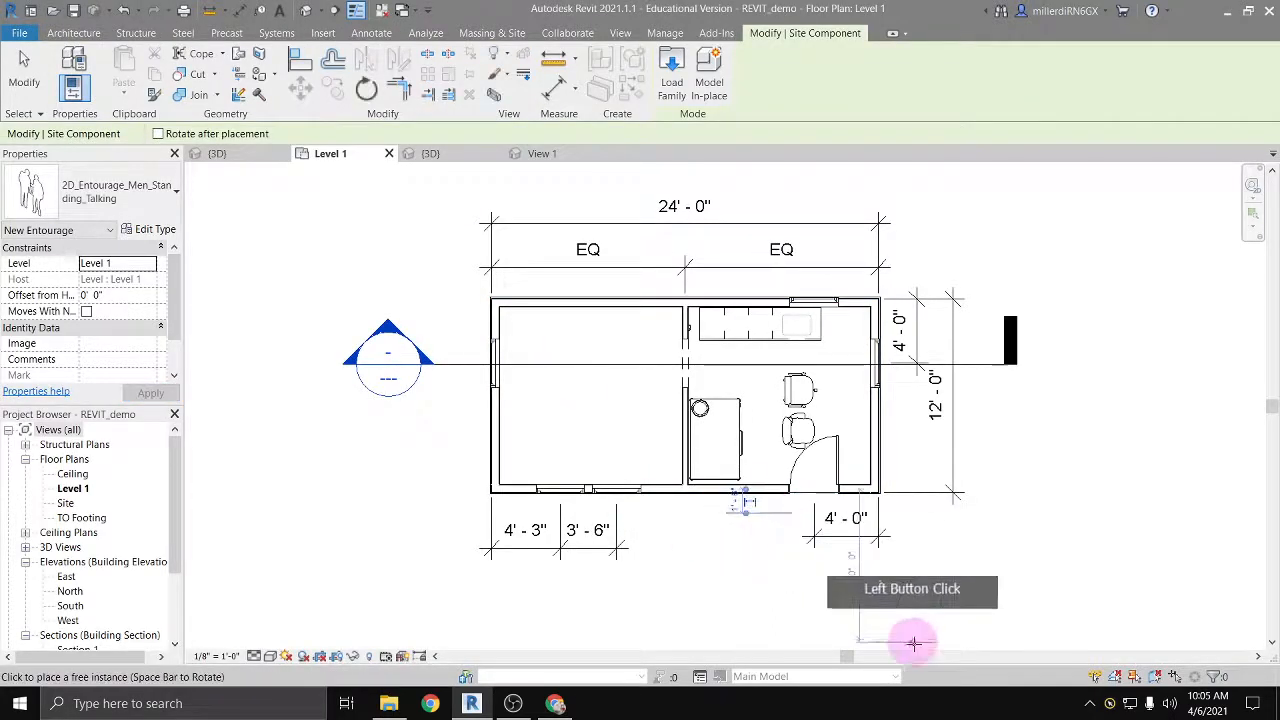
pyautogui.click(500, 100)
pyautogui.click(305, 14)
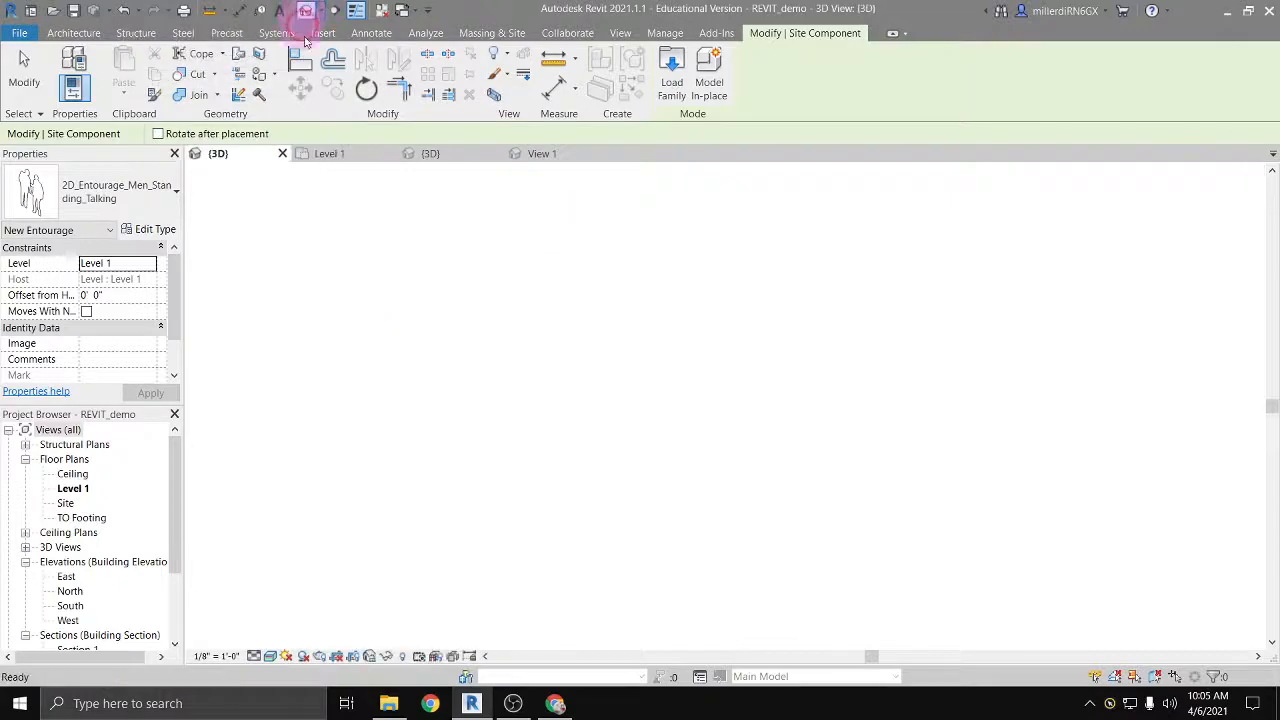
pyautogui.keyDown('shift'); pyautogui.moveTo(429, 476); pyautogui.dragTo(551, 513, button='middle'); pyautogui.keyUp('shift')
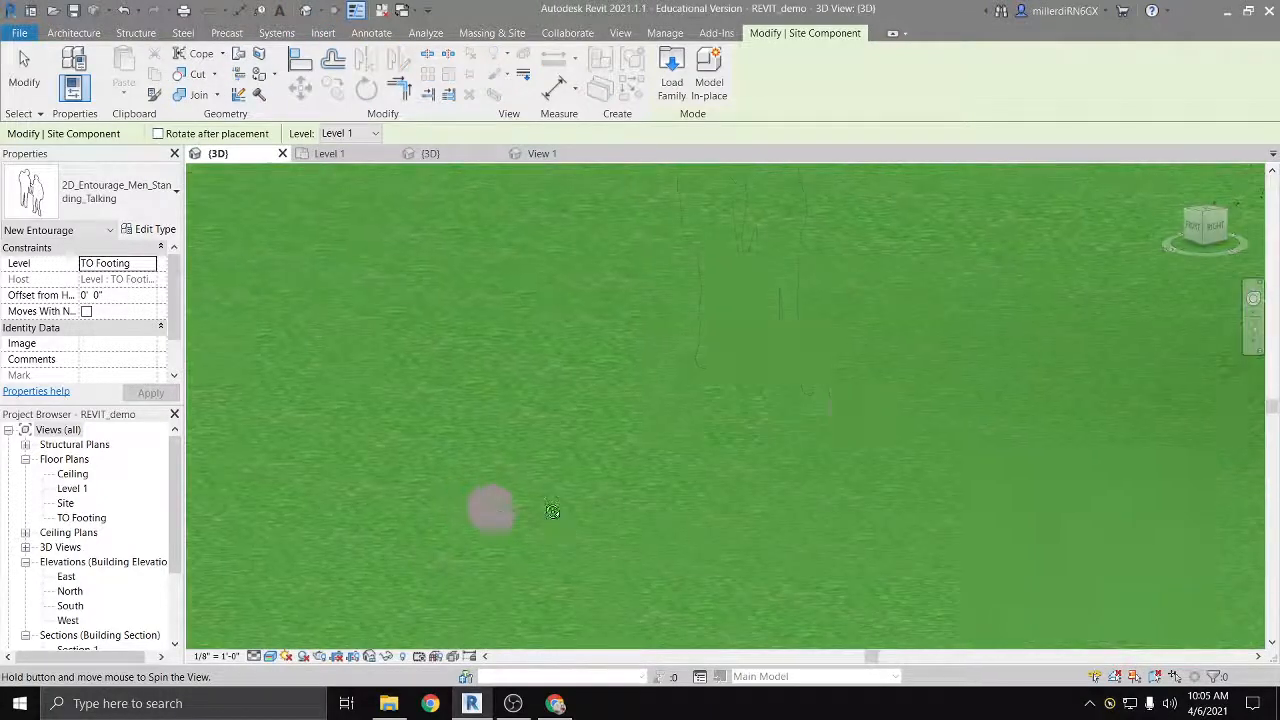
pyautogui.moveTo(790, 396); pyautogui.dragTo(45, 432, button='middle')
pyautogui.scroll(-1, 790, 398)
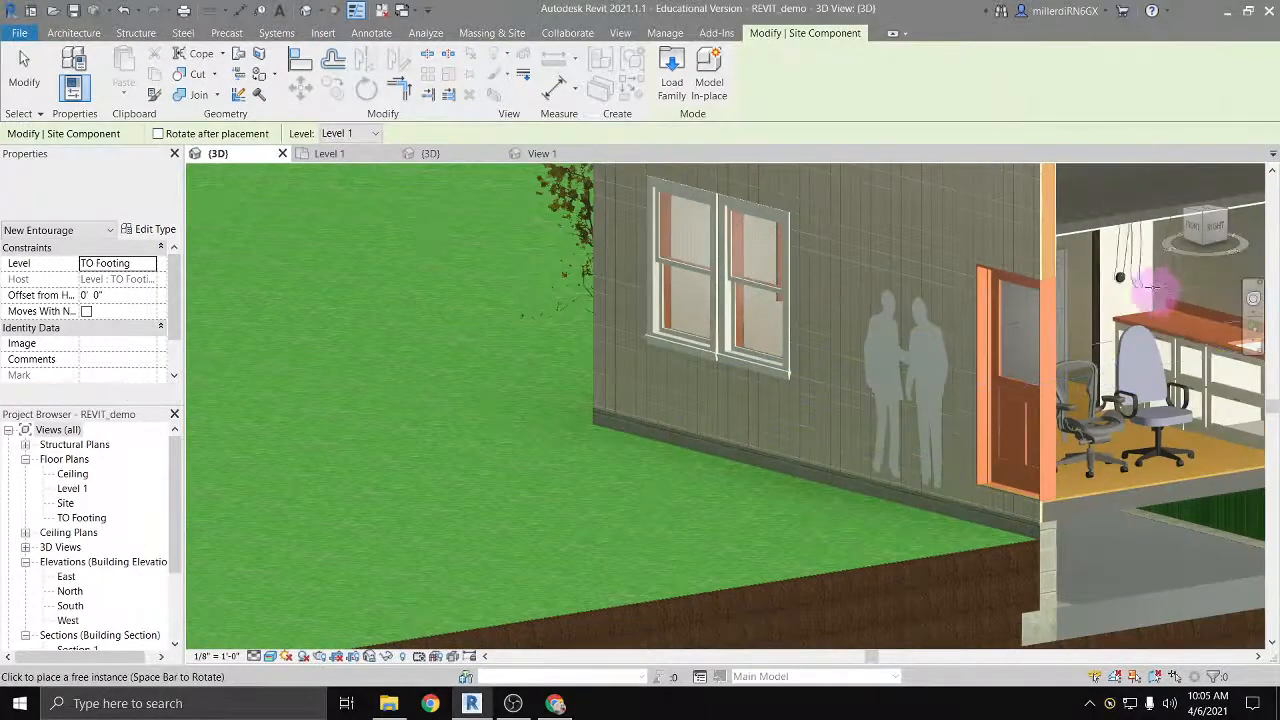
# Step: Turn the 3D view to the front, closing in on the figures by the door, and end the component placement
pyautogui.click(1186, 226)
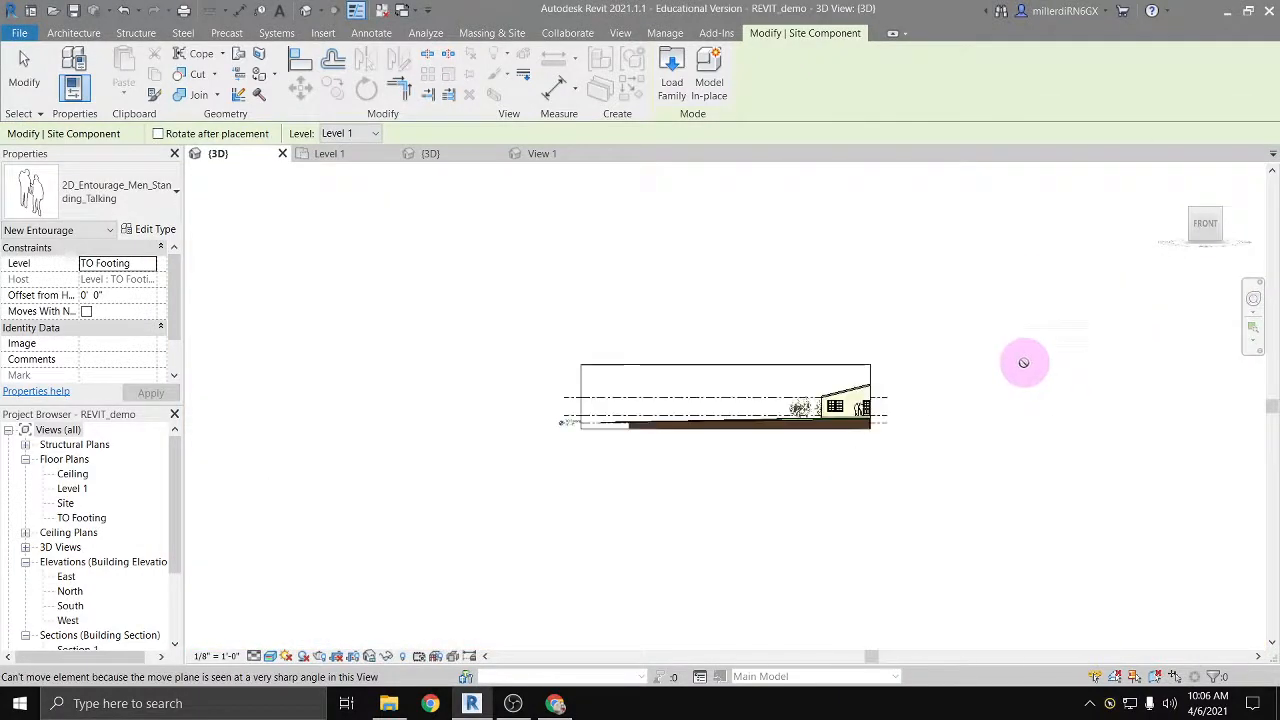
pyautogui.scroll(3, 886, 384)
pyautogui.scroll(2, 892, 371)
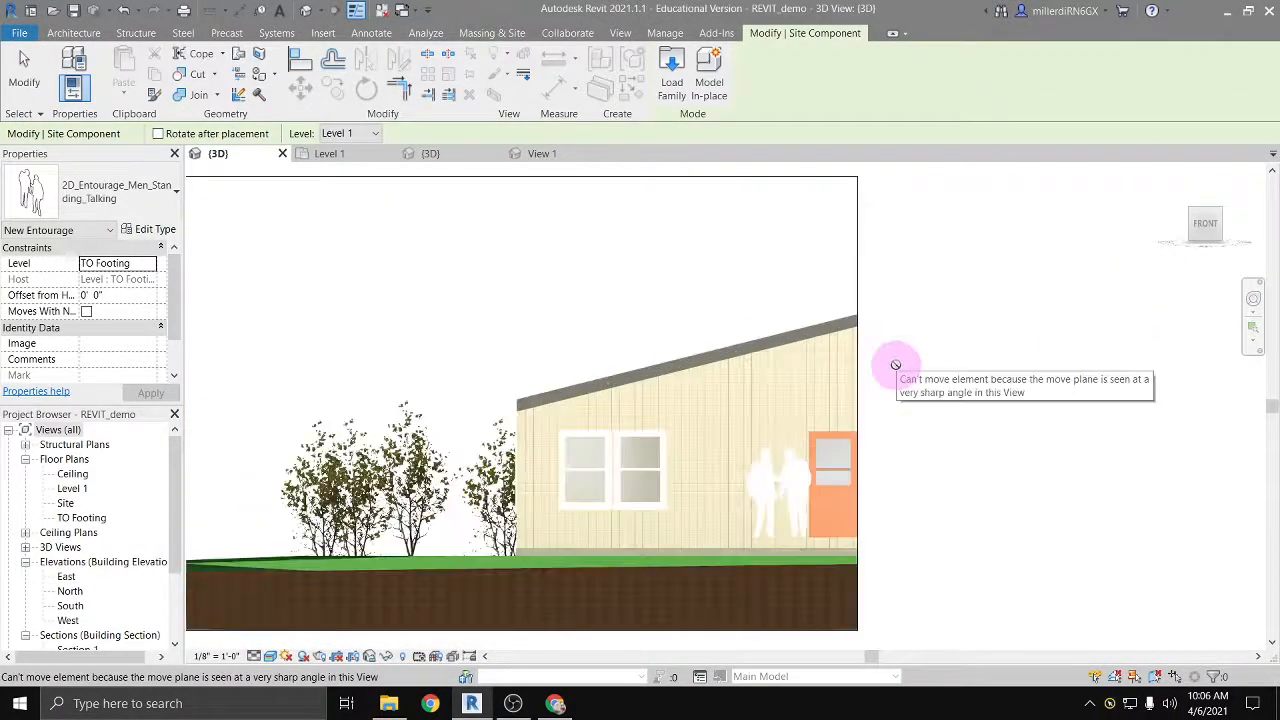
pyautogui.press('Escape')
pyautogui.press('Escape')
# Step: Extend the 3D view's section box outward past the house's tall side beside the entry door, uncovering the whole front
pyautogui.click(857, 403)
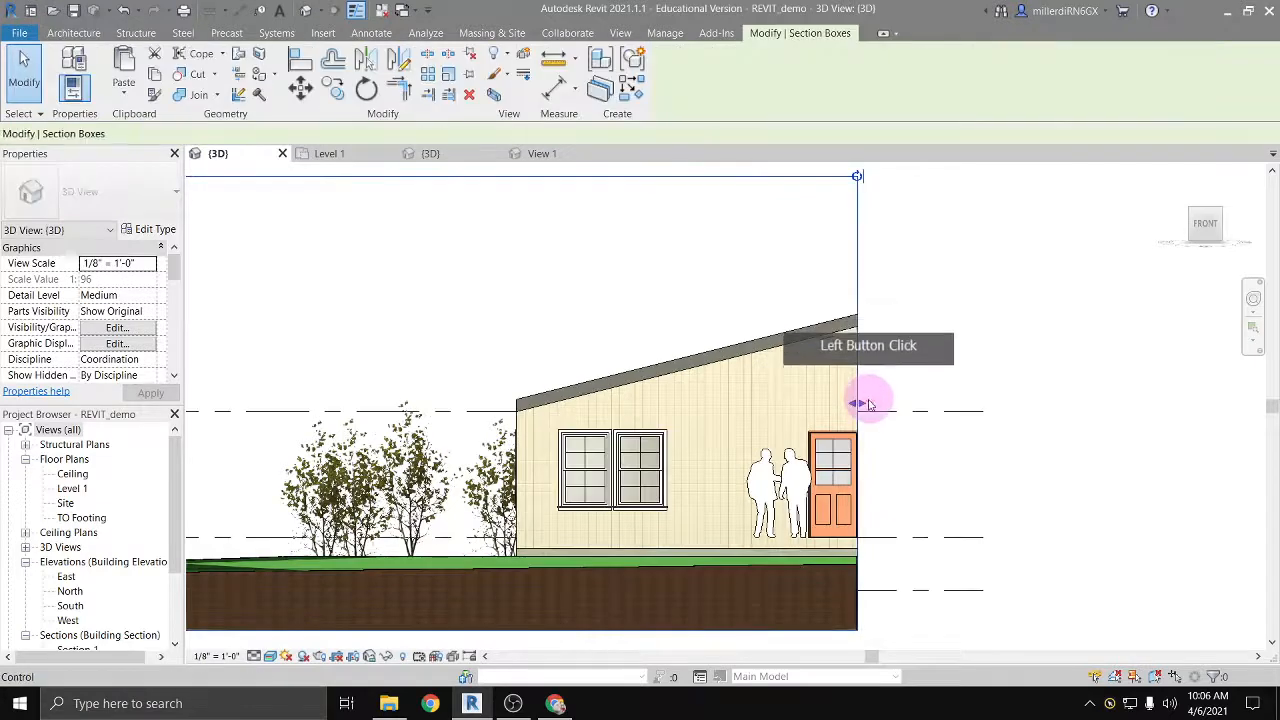
pyautogui.moveTo(857, 403); pyautogui.dragTo(1066, 403)
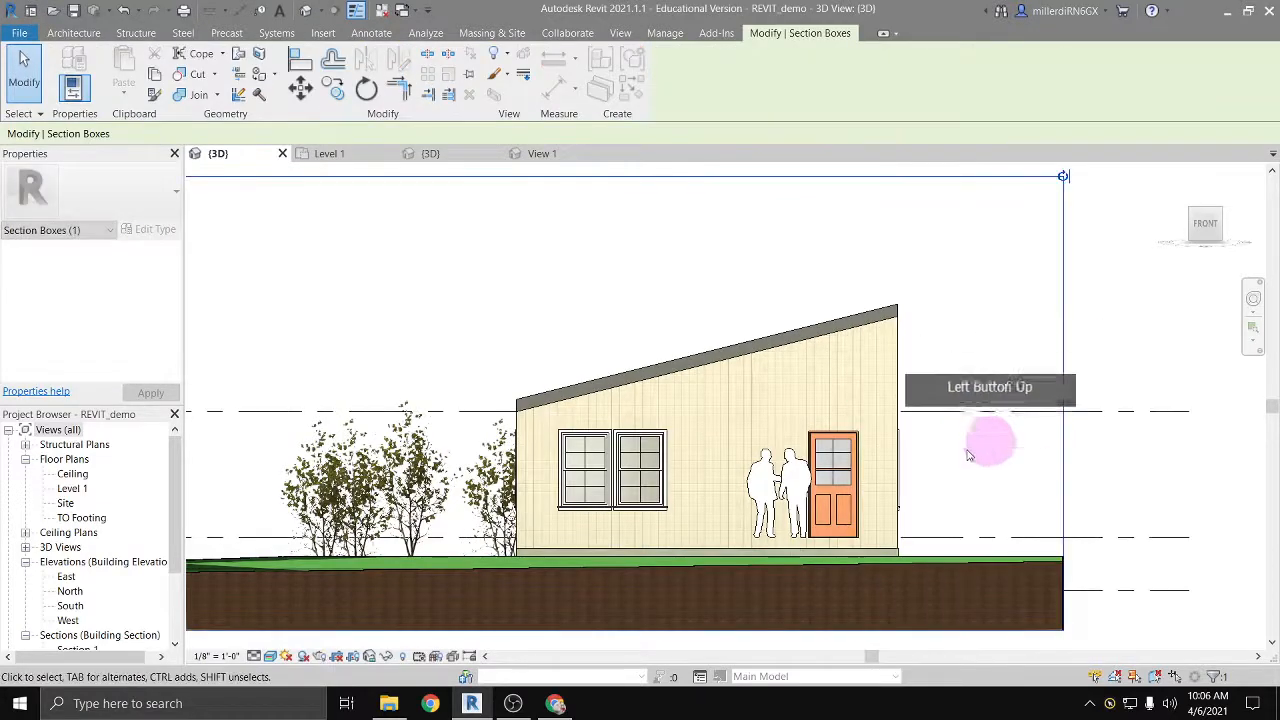
# Step: Lower the two talking men beside the entry door by setting their offset from host to -1' 2"
pyautogui.scroll(1, 859, 491)
pyautogui.moveTo(859, 491); pyautogui.dragTo(602, 494, button='middle')
pyautogui.scroll(2, 533, 488)
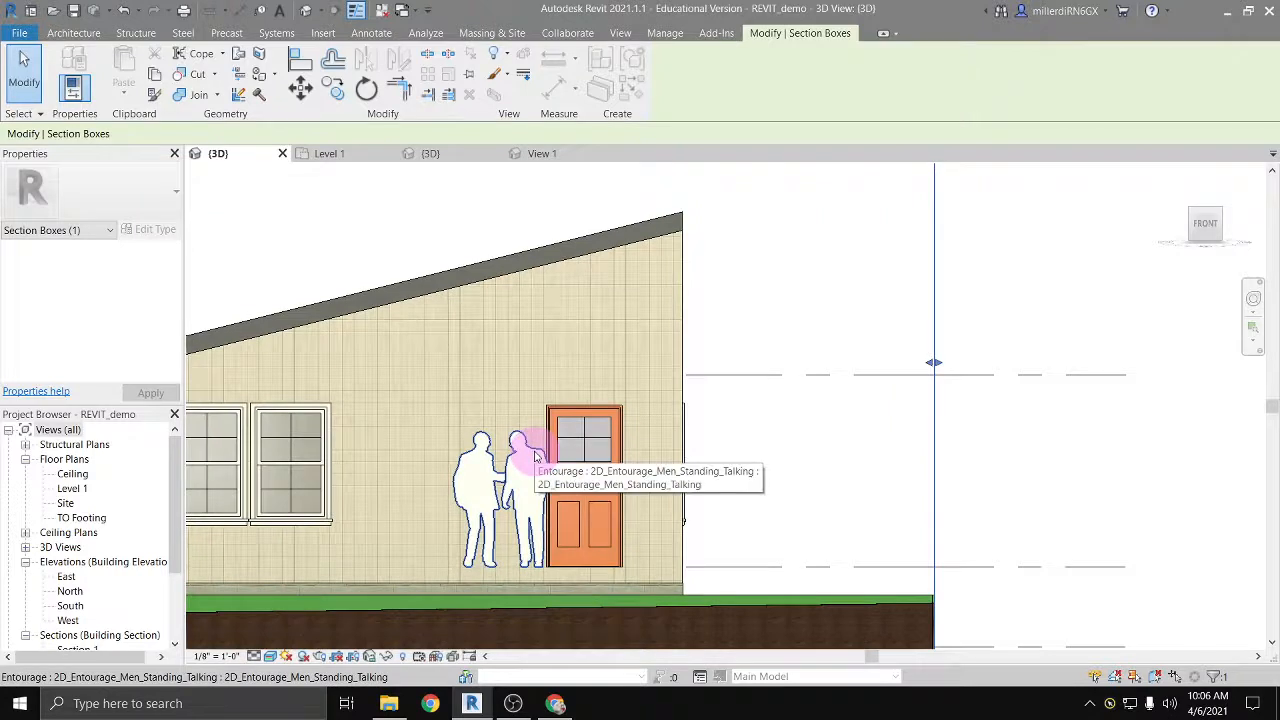
pyautogui.click(527, 445)
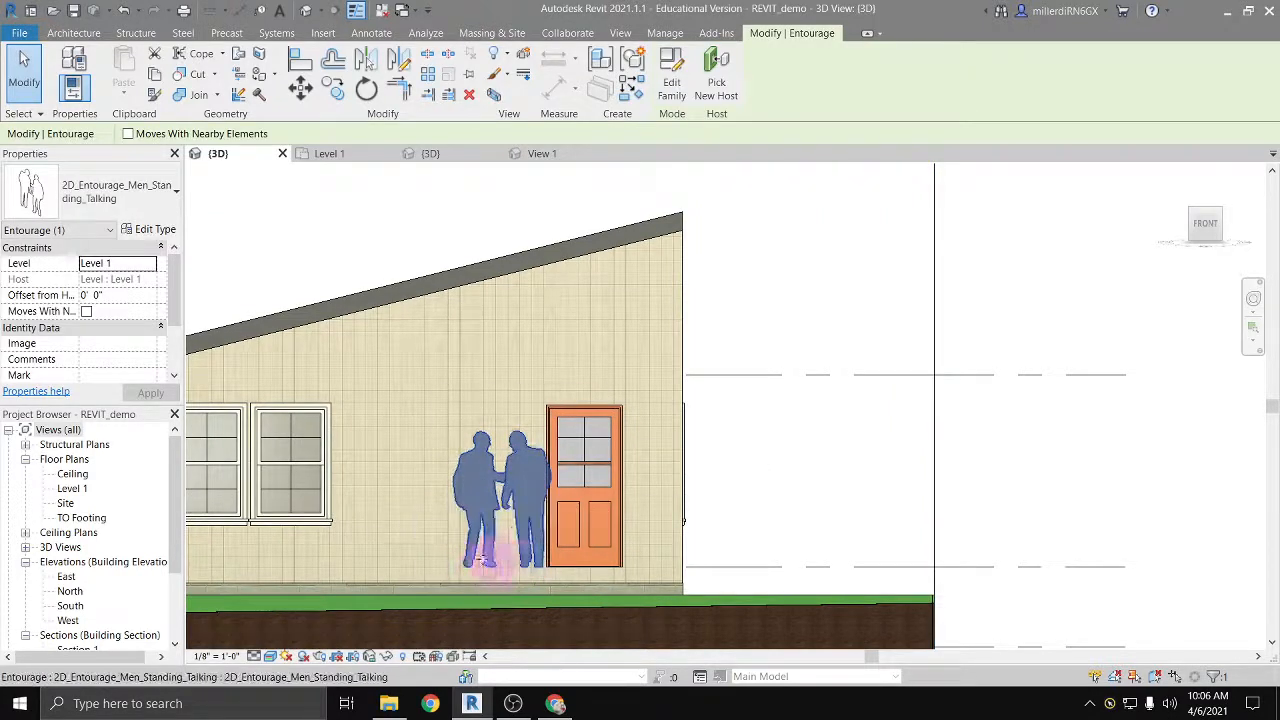
pyautogui.click(88, 262)
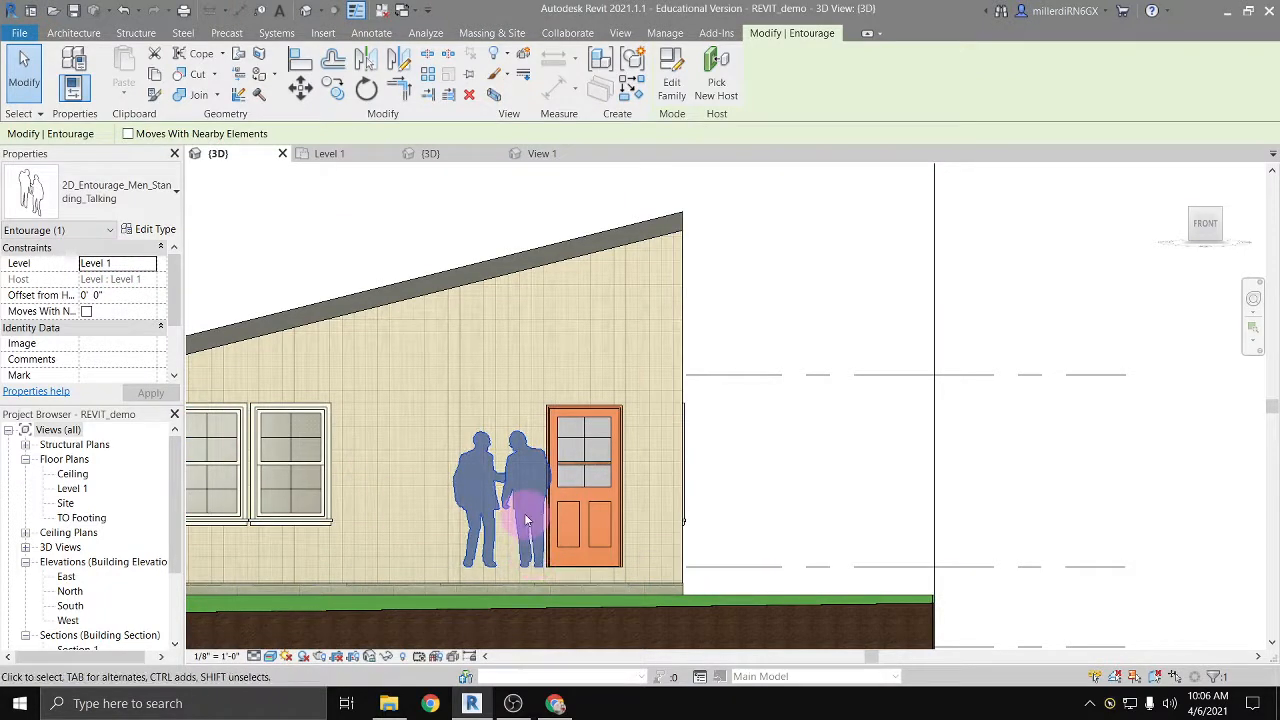
pyautogui.click(96, 297)
pyautogui.moveTo(95, 296); pyautogui.dragTo(69, 297)
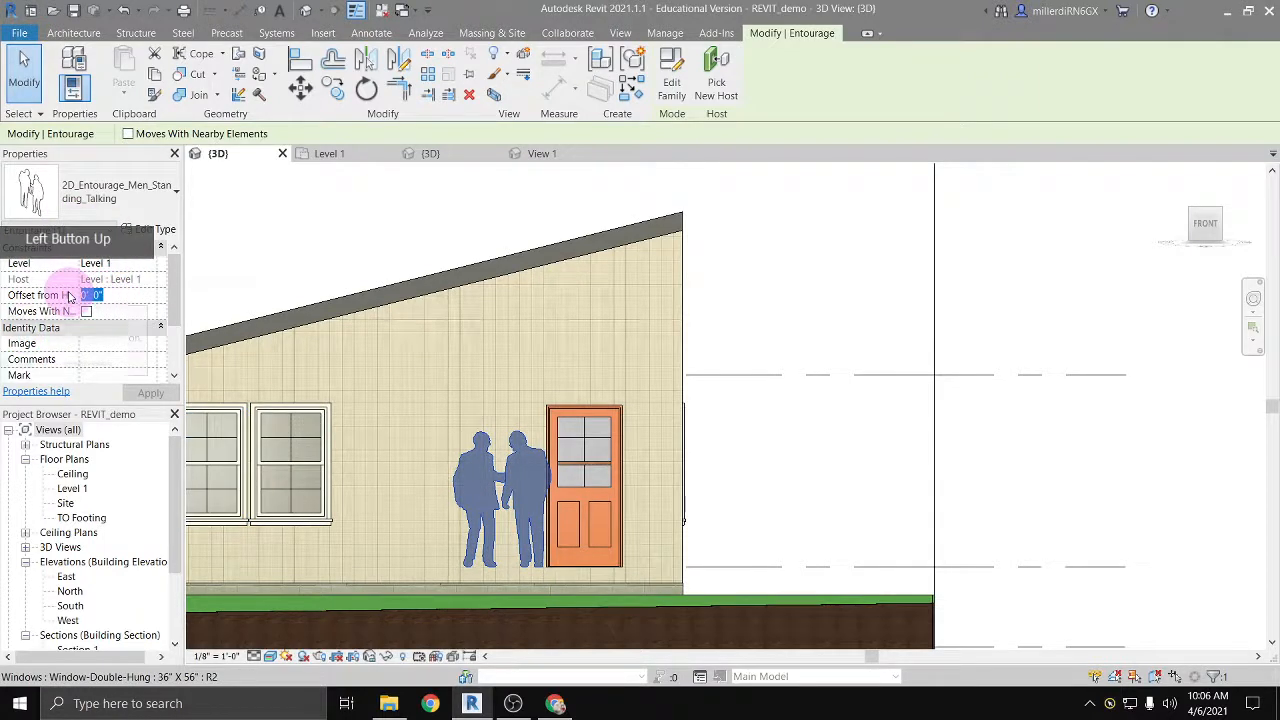
pyautogui.press('BackSpace')
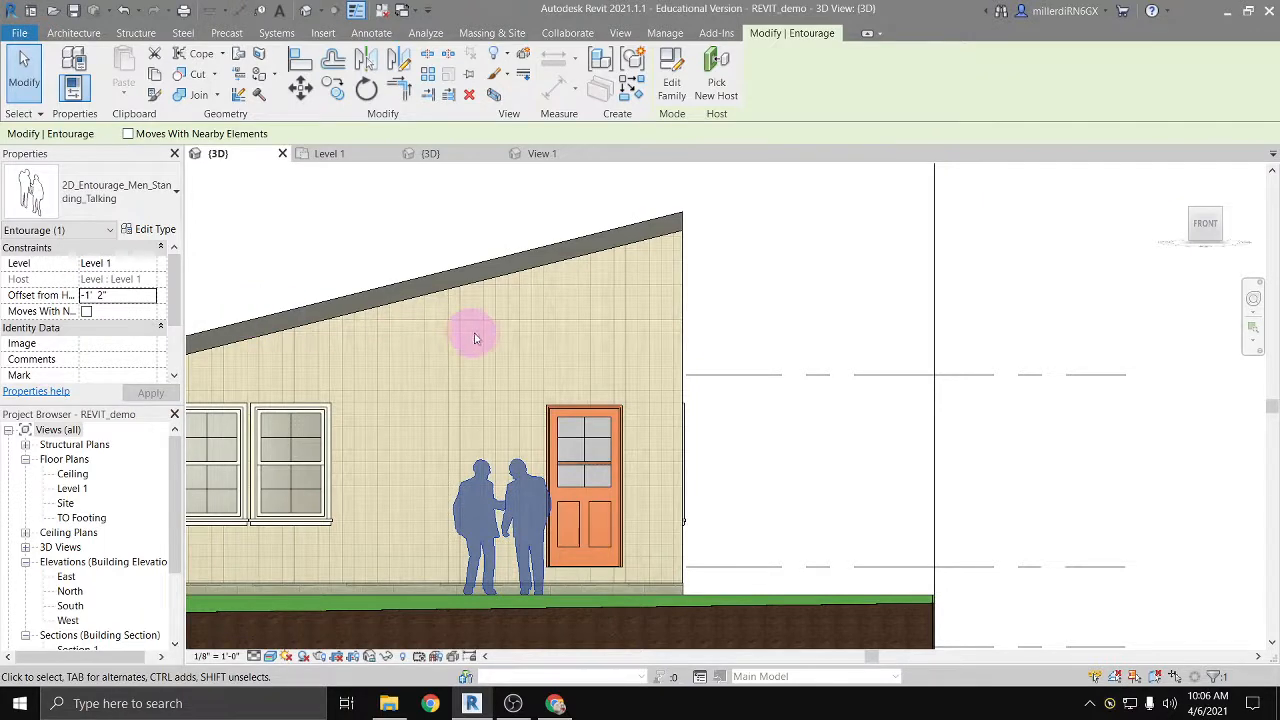
# Step: Set the offset from host of the Gray Birch tree farthest from the house to -6' 0"
pyautogui.scroll(-4, 314, 366)
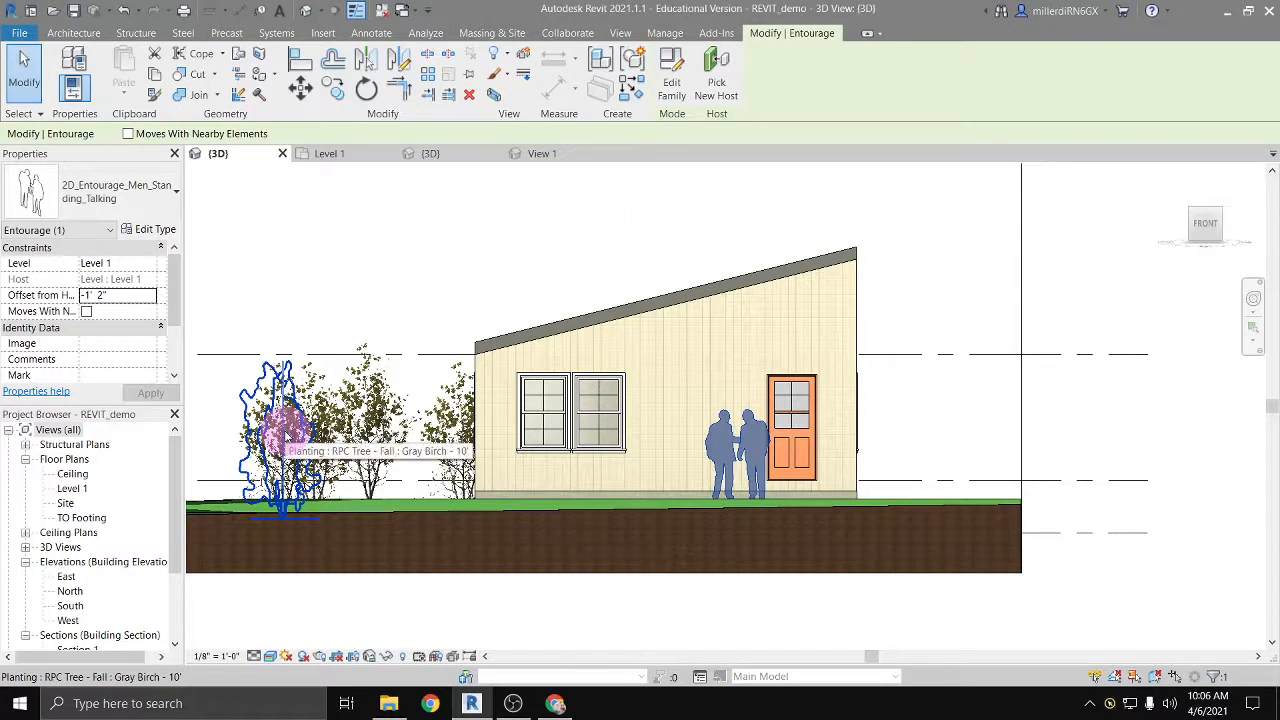
pyautogui.click(285, 432)
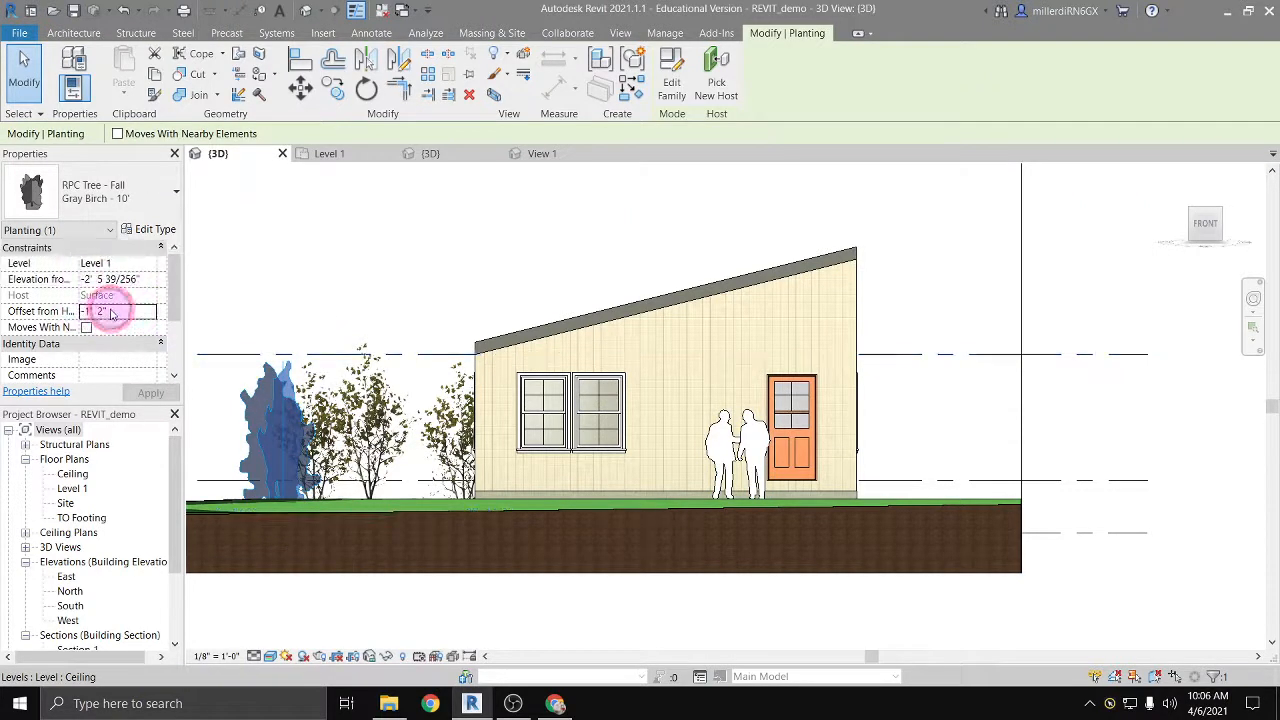
pyautogui.click(52, 311)
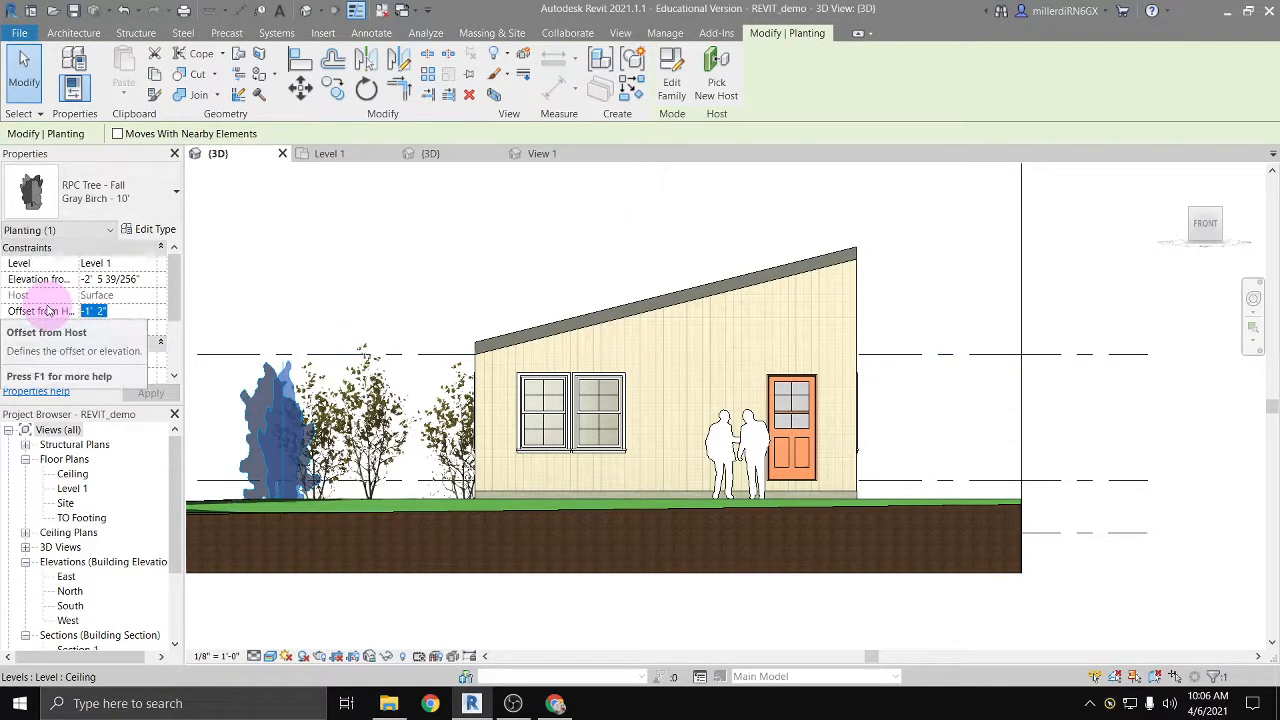
pyautogui.write('-6')
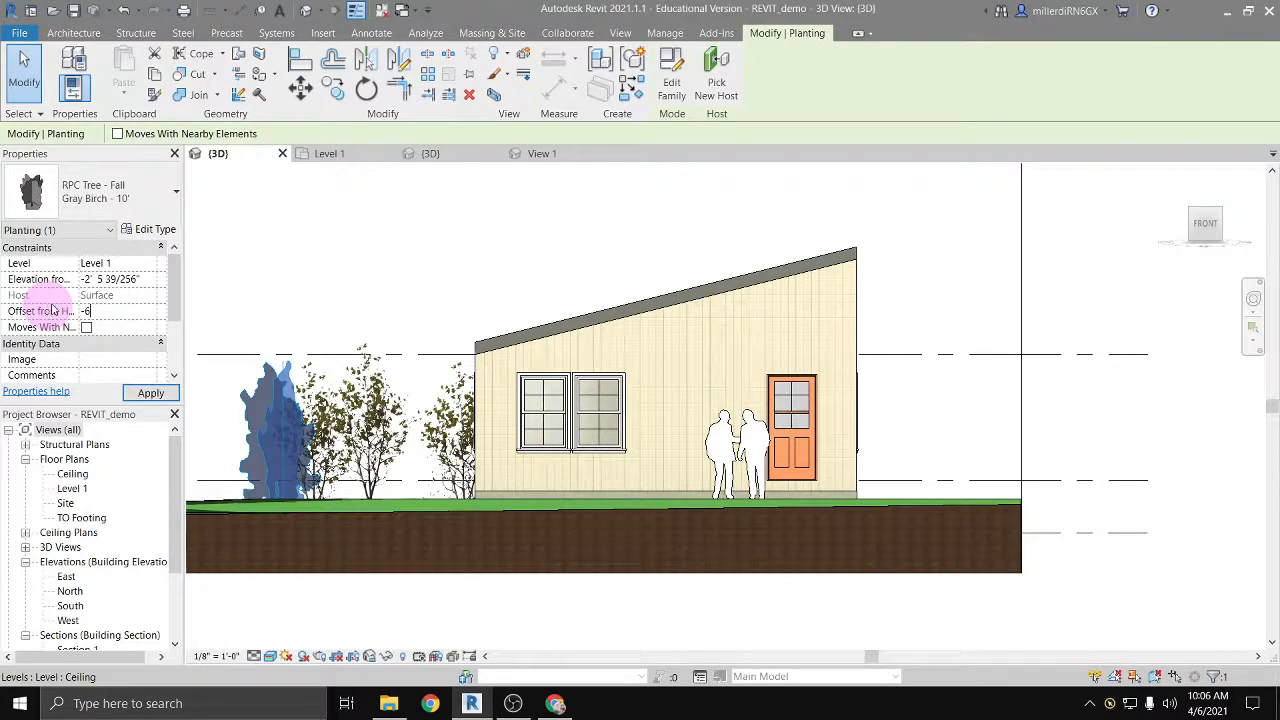
pyautogui.press('Return')
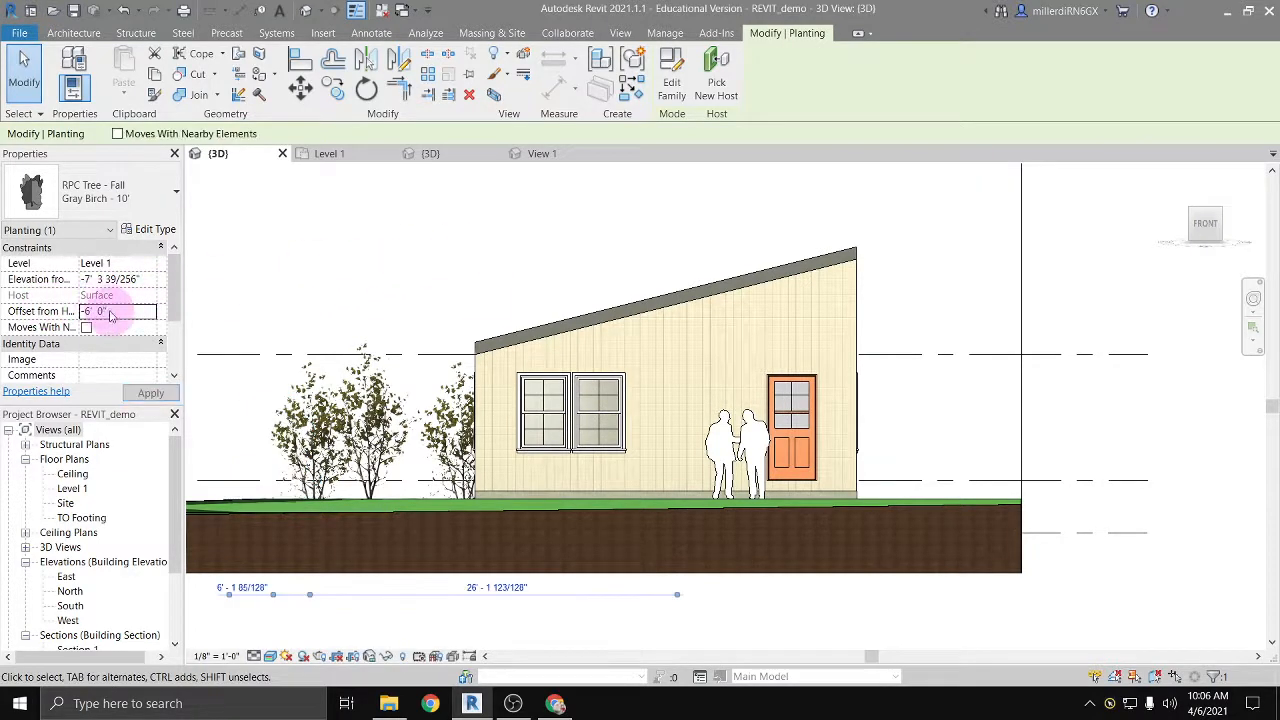
# Step: Set the selected Gray Birch tree's offset from host to -0' 6" and clear the selection
pyautogui.scroll(-5, 257, 350)
pyautogui.moveTo(297, 341); pyautogui.dragTo(590, 330, button='middle')
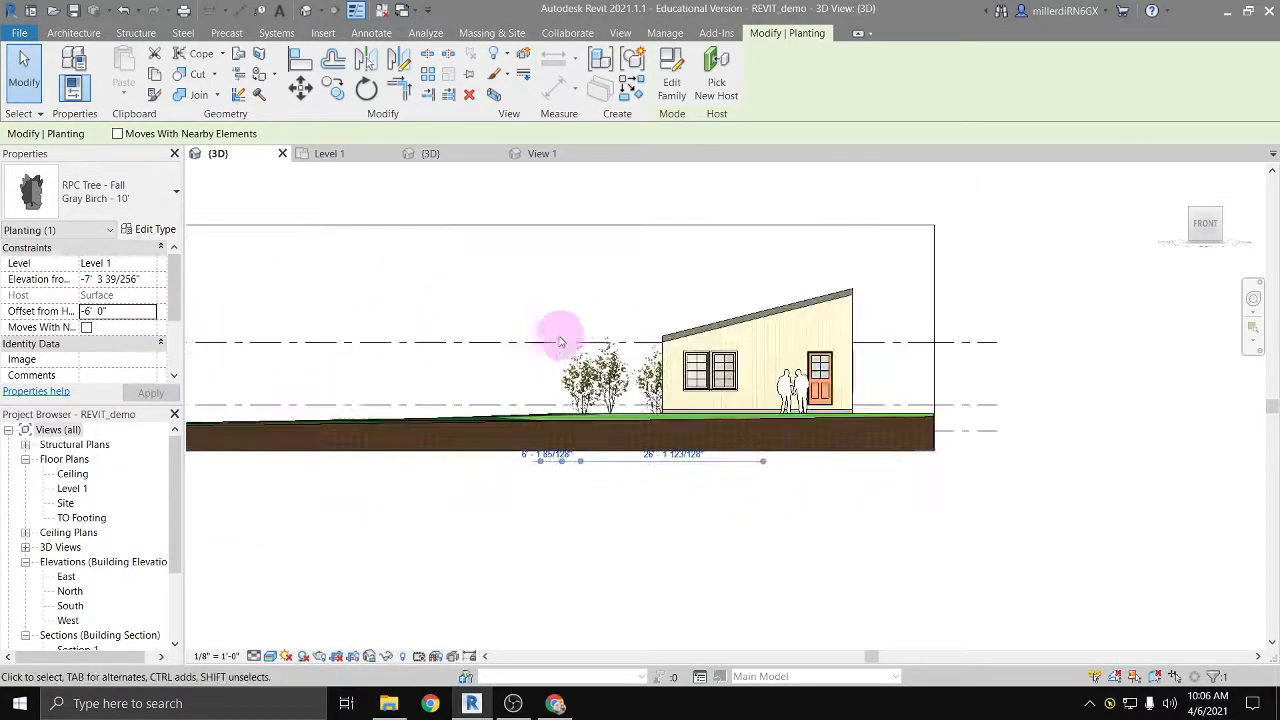
pyautogui.scroll(1, 611, 353)
pyautogui.scroll(3, 611, 353)
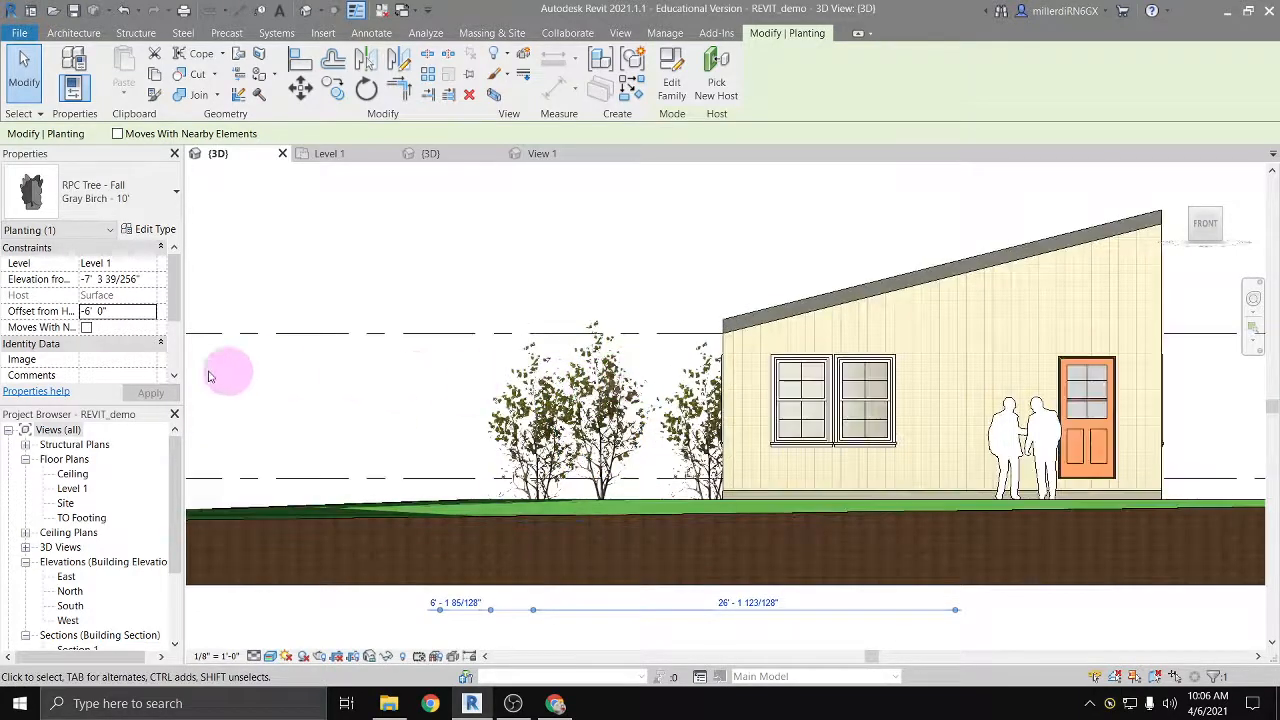
pyautogui.scroll(-2, 500, 480)
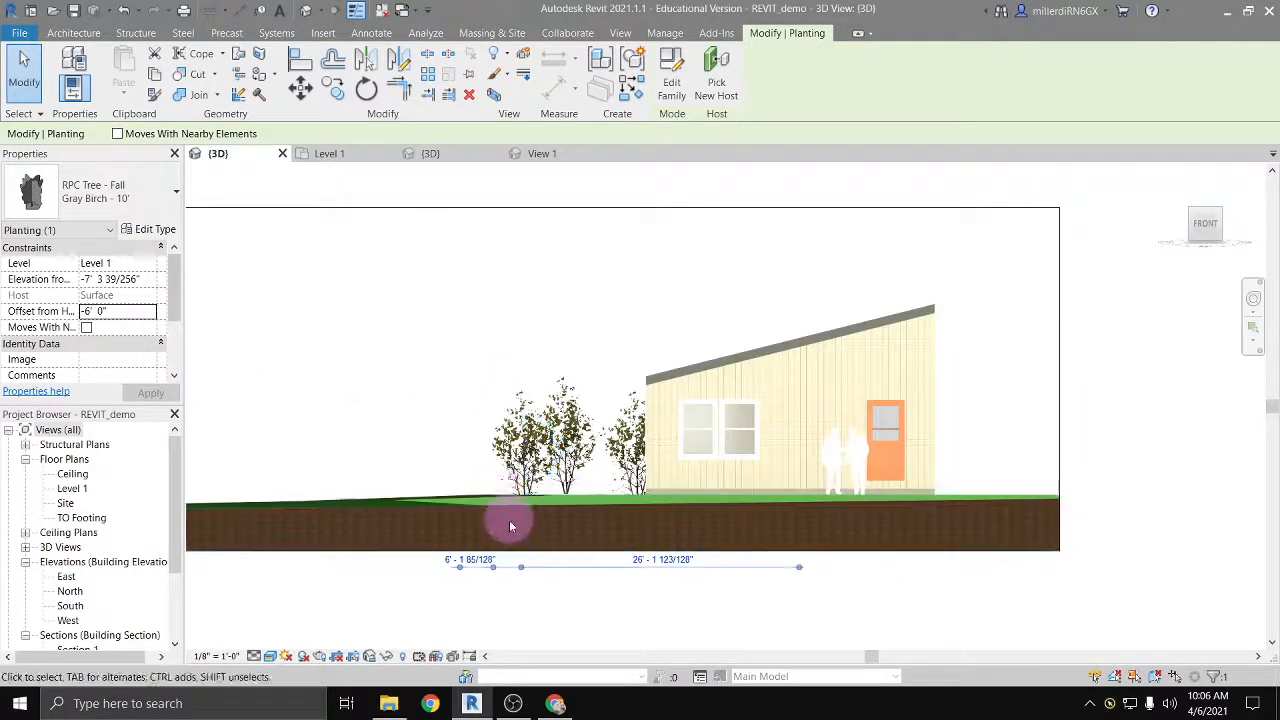
pyautogui.click(112, 316)
pyautogui.moveTo(114, 312); pyautogui.dragTo(47, 312)
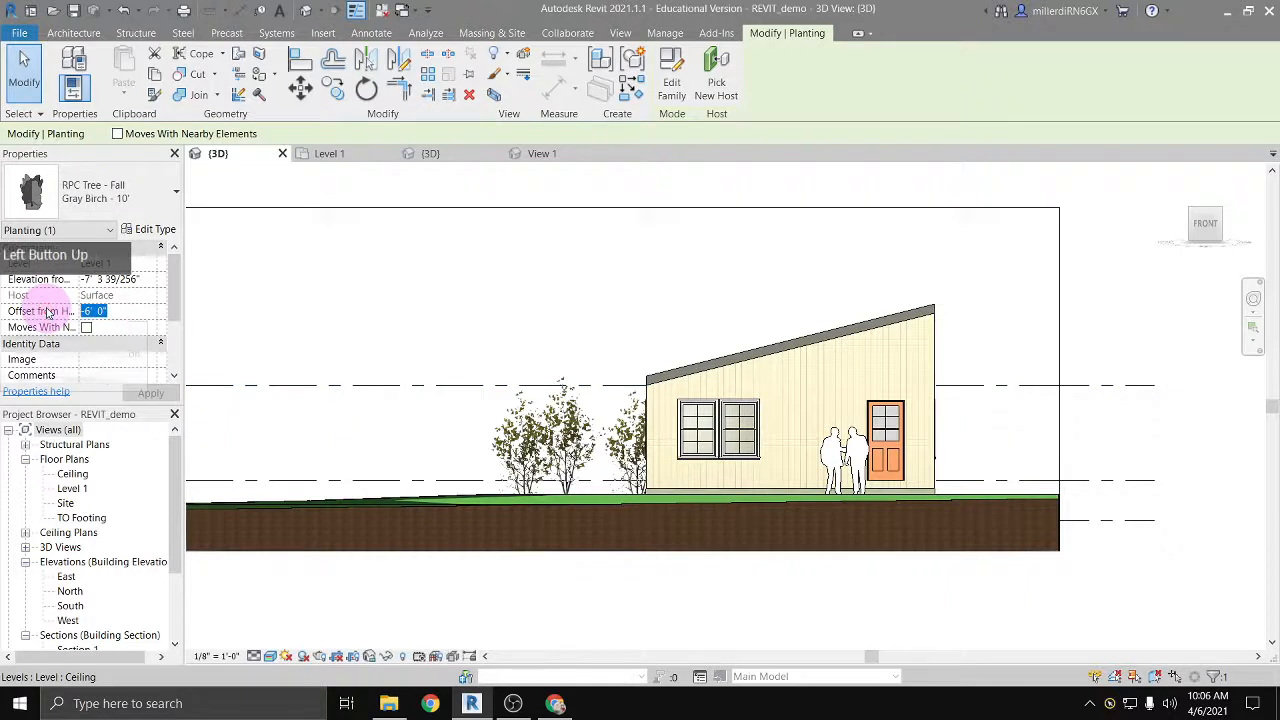
pyautogui.write('-0')
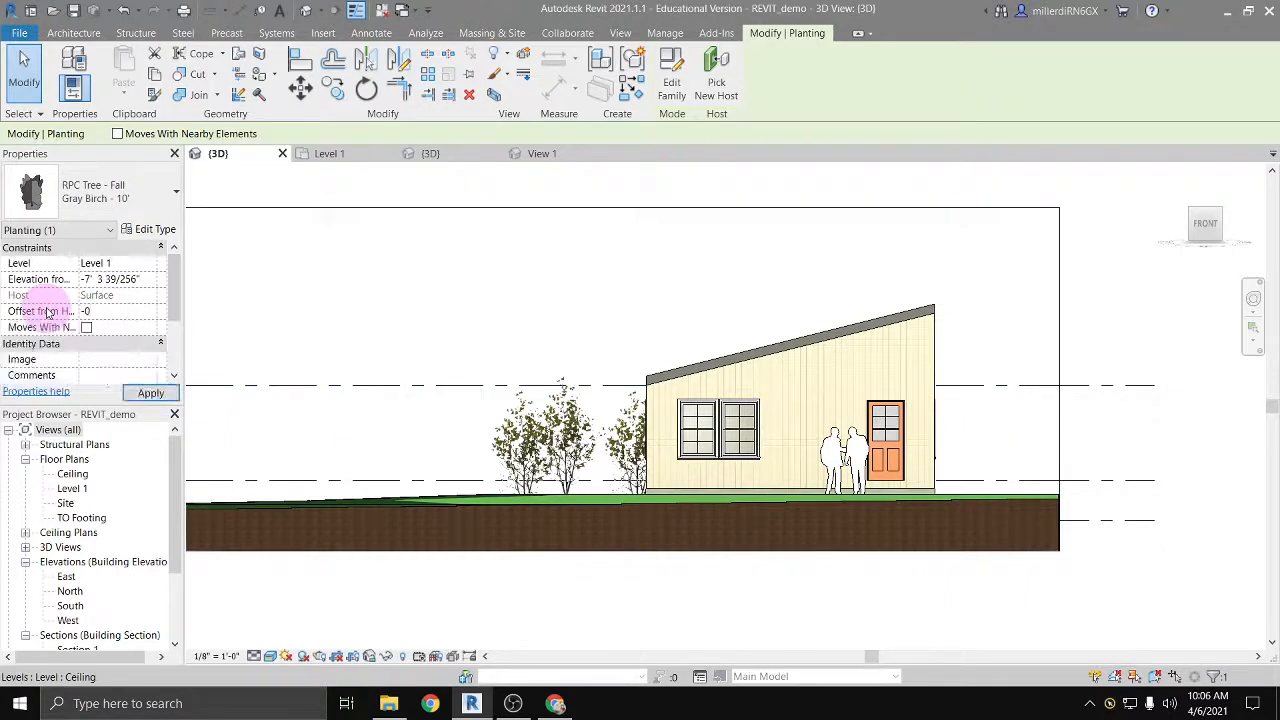
pyautogui.write("' 6")
pyautogui.press('Return')
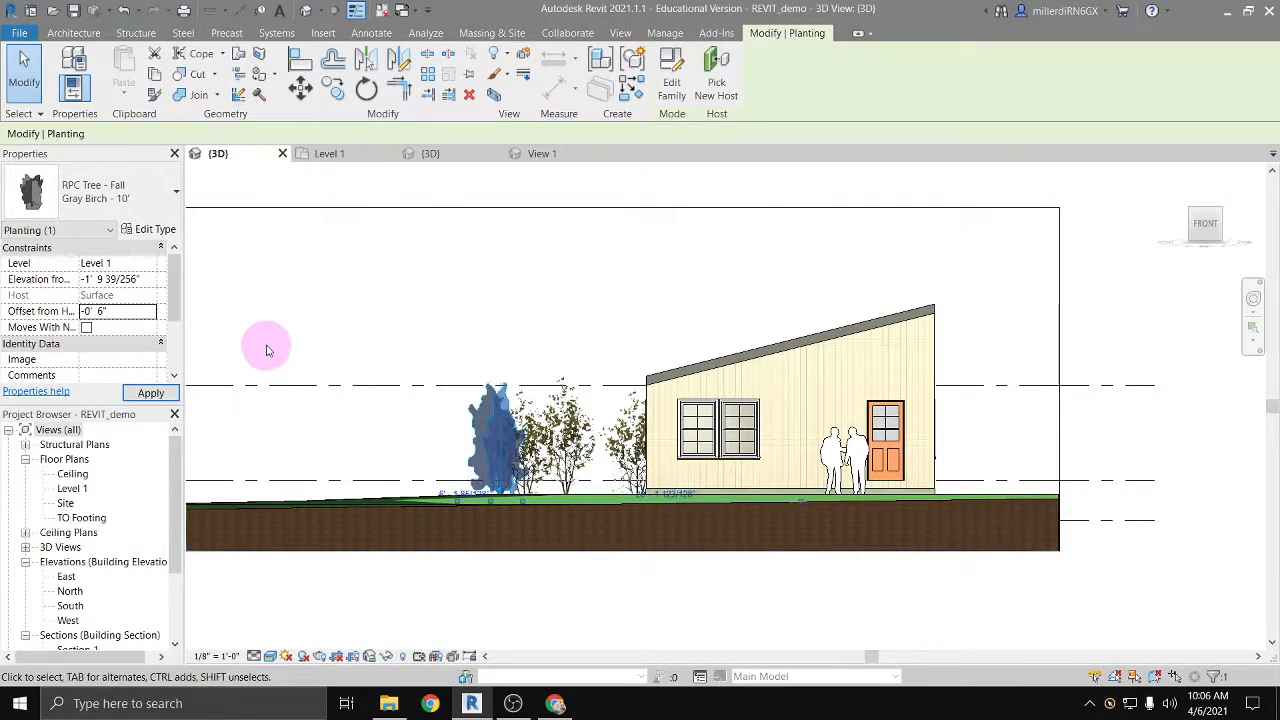
pyautogui.click(386, 374)
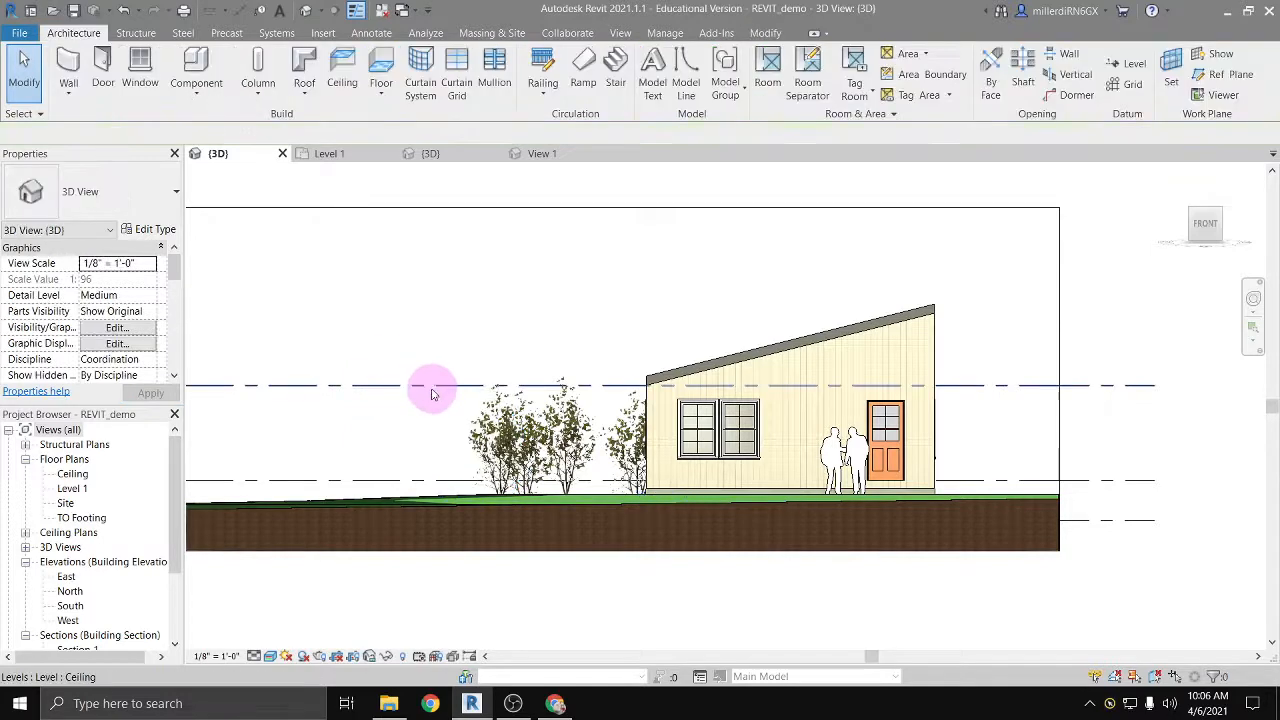
# Step: Examine in 3D how the birch trees and the two talking men sit on the ground around the house
pyautogui.scroll(2, 545, 455)
pyautogui.scroll(2, 547, 458)
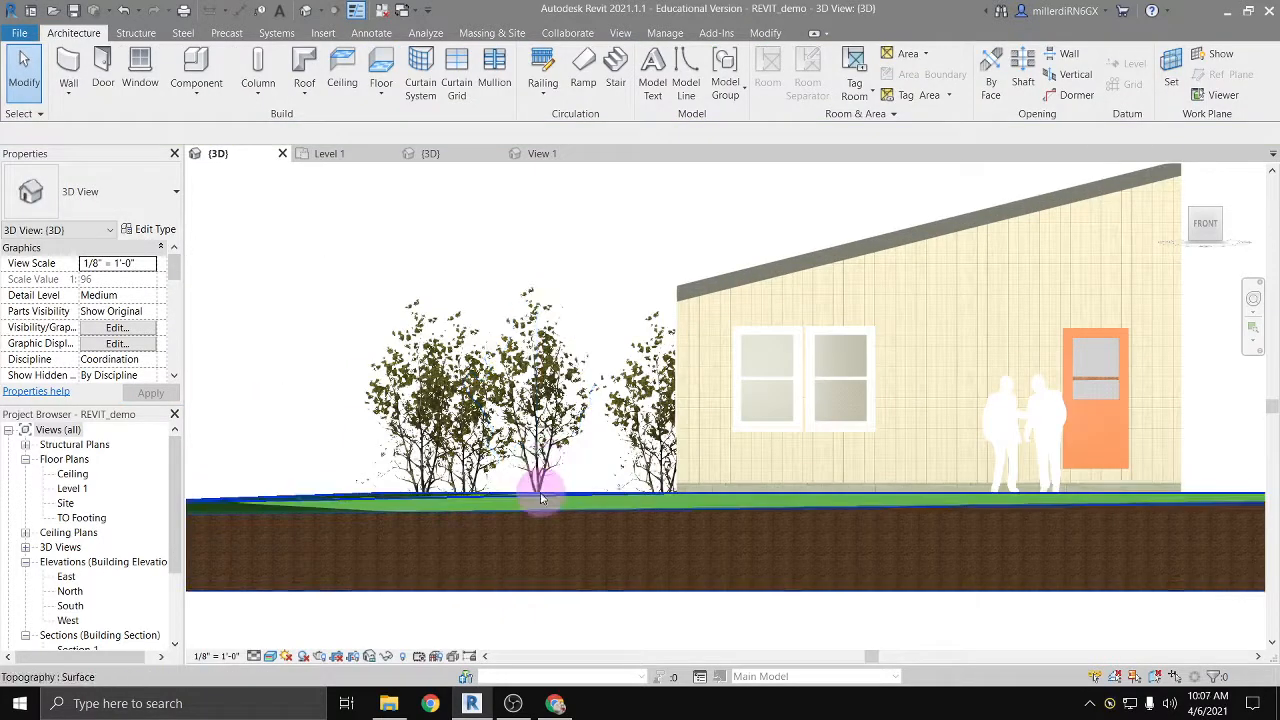
pyautogui.scroll(2, 537, 480)
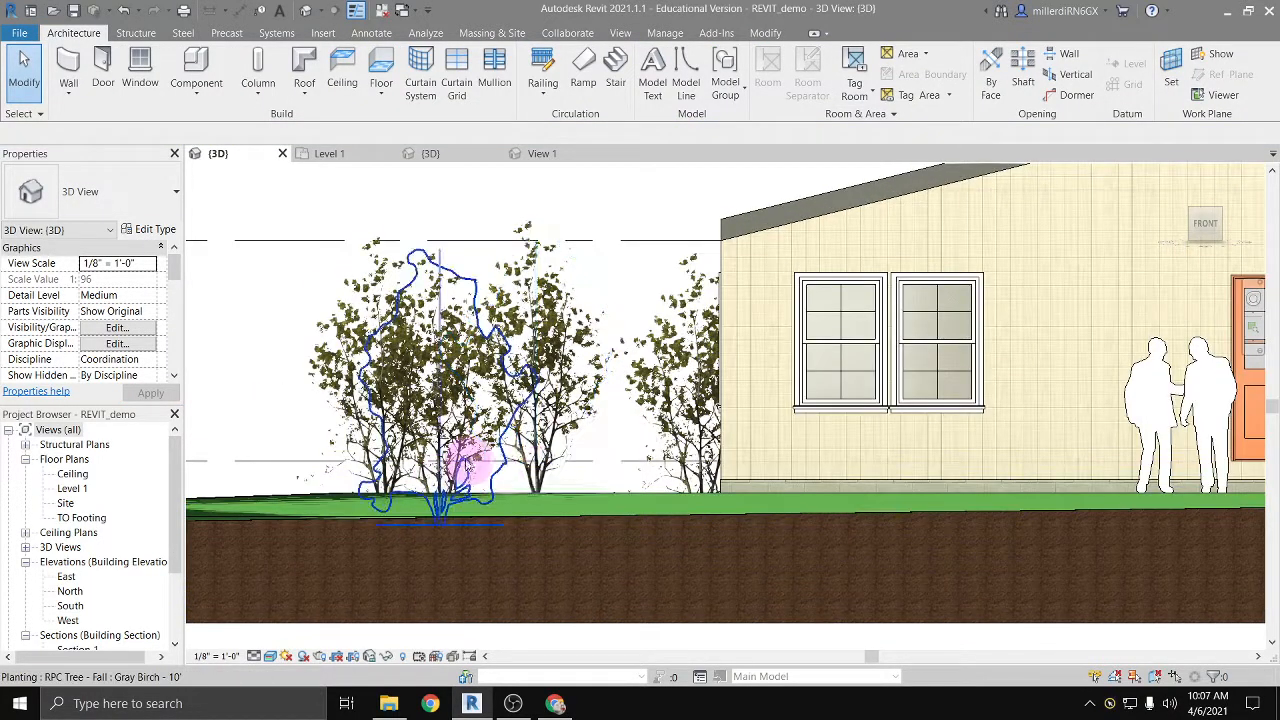
pyautogui.scroll(-4, 528, 455)
pyautogui.keyDown('shift'); pyautogui.moveTo(603, 503); pyautogui.dragTo(542, 540, button='middle'); pyautogui.keyUp('shift')
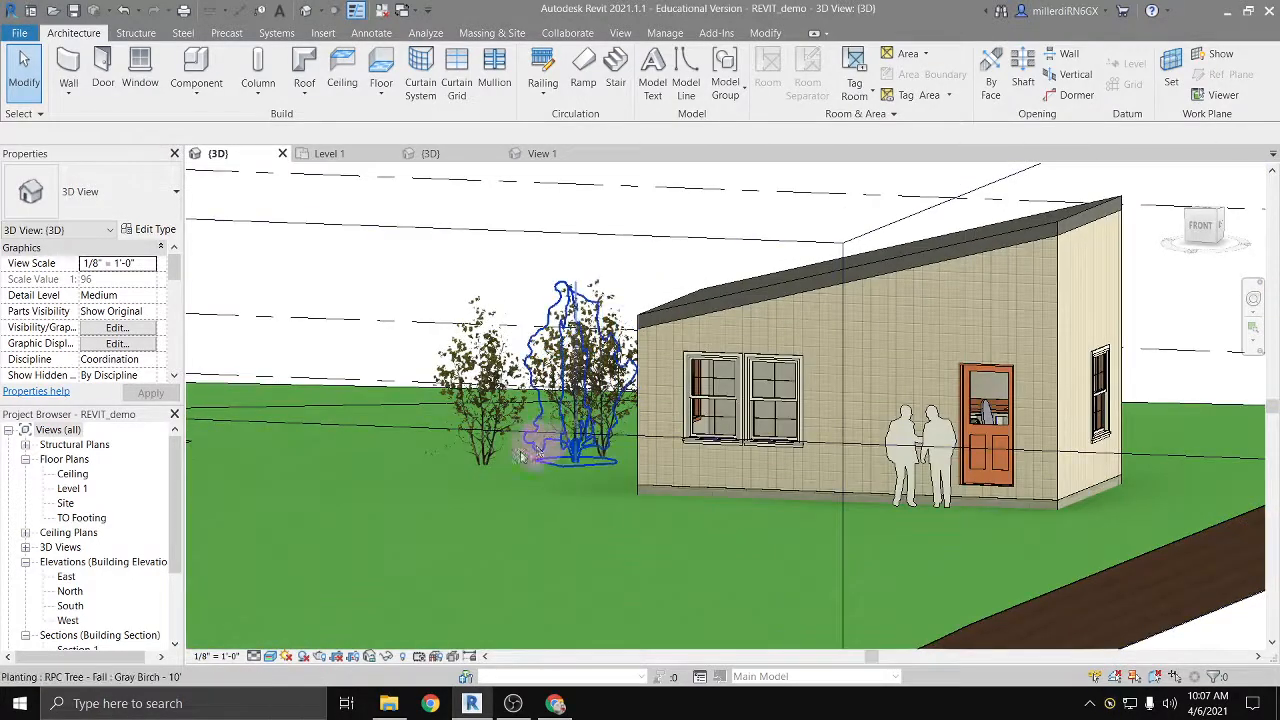
pyautogui.moveTo(725, 524); pyautogui.dragTo(273, 467, button='middle')
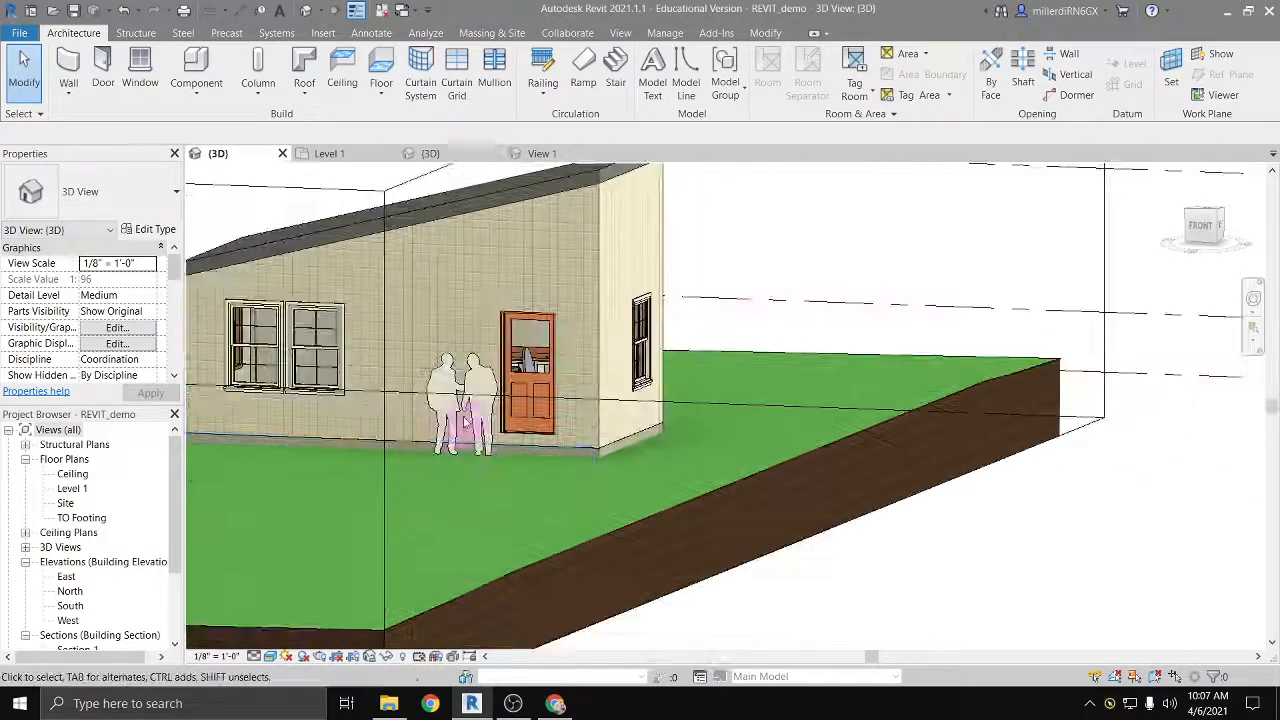
pyautogui.scroll(2, 476, 370)
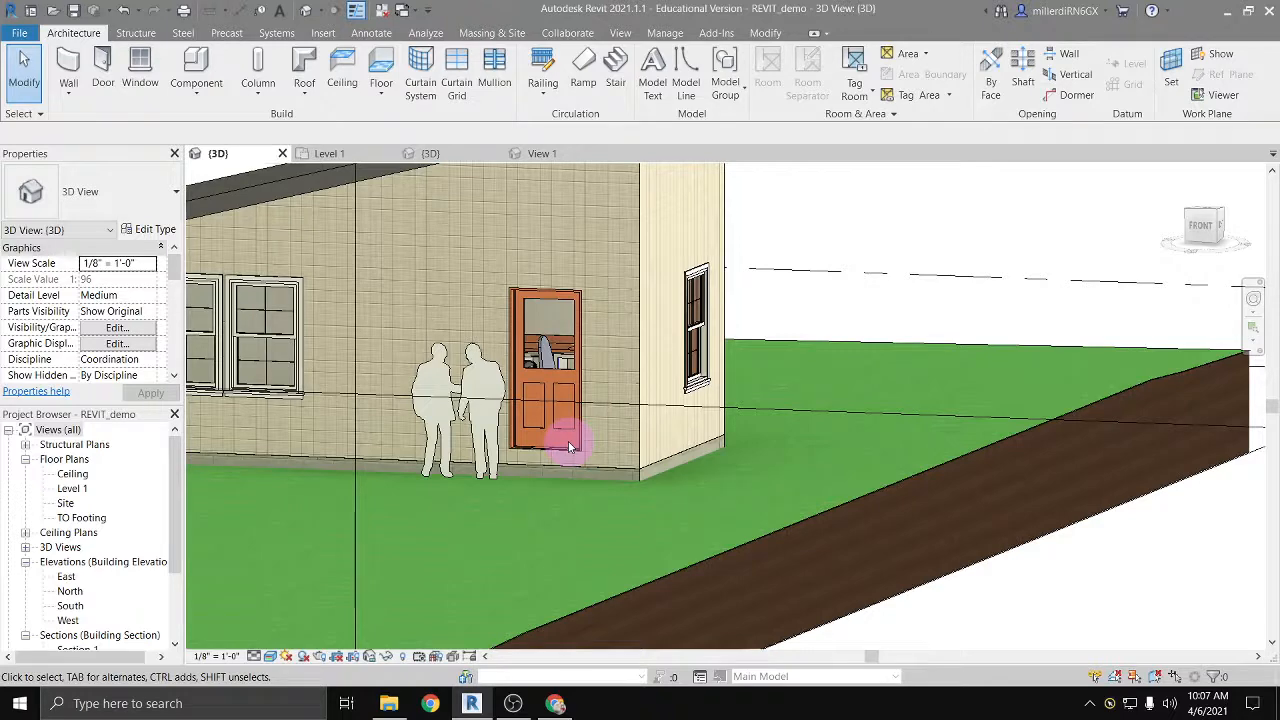
pyautogui.scroll(-6, 568, 441)
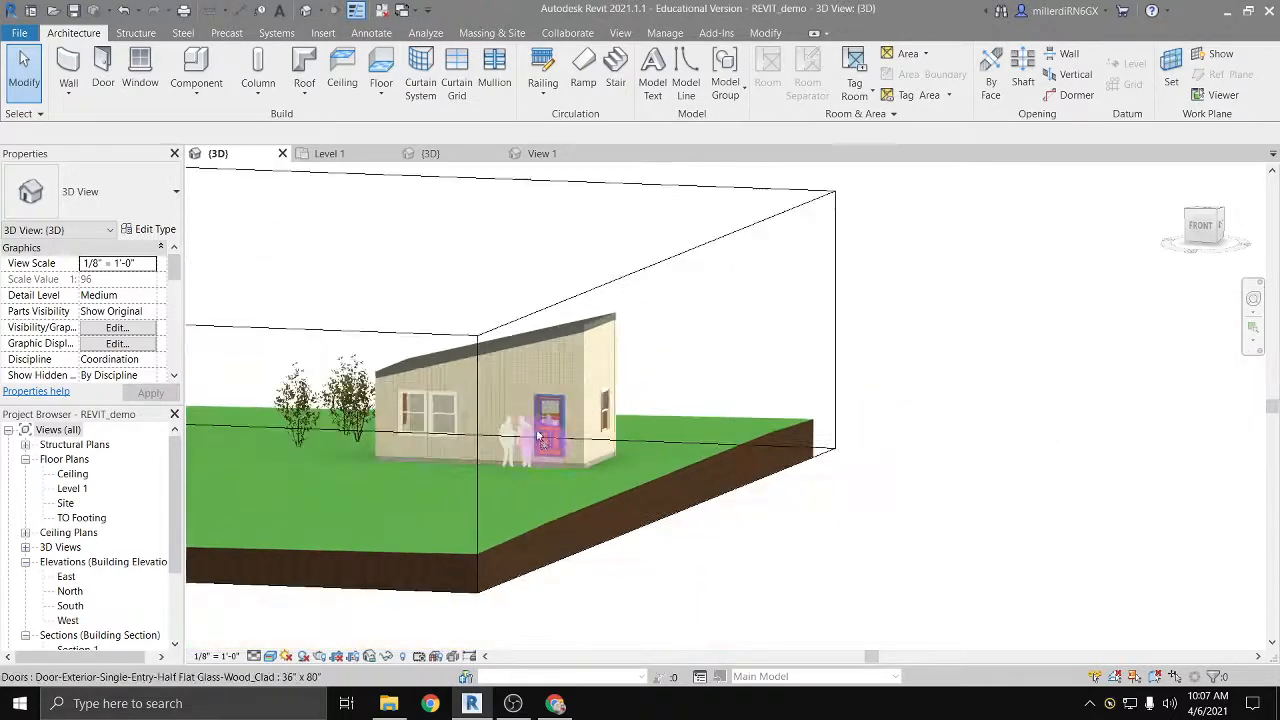
pyautogui.moveTo(483, 495); pyautogui.dragTo(687, 530, button='middle')
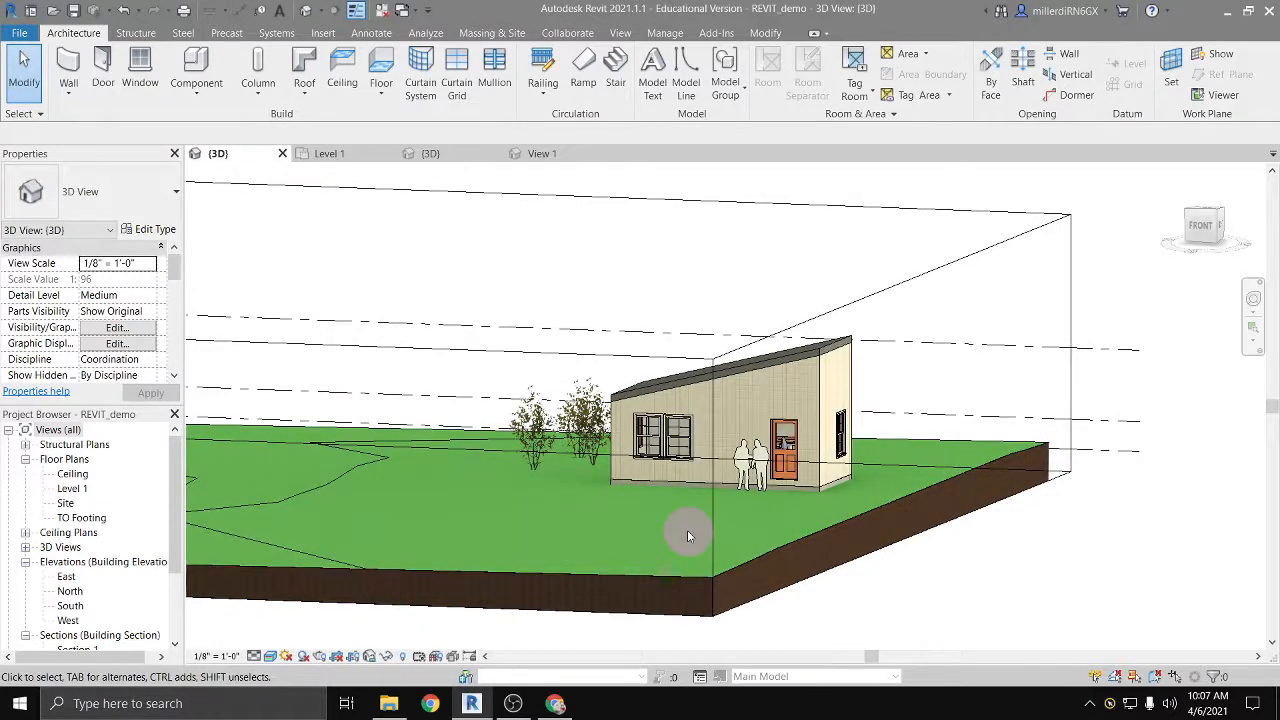
# Step: Nudge the two talking men along the front wall, away from the entry door toward the double window
pyautogui.click(757, 450)
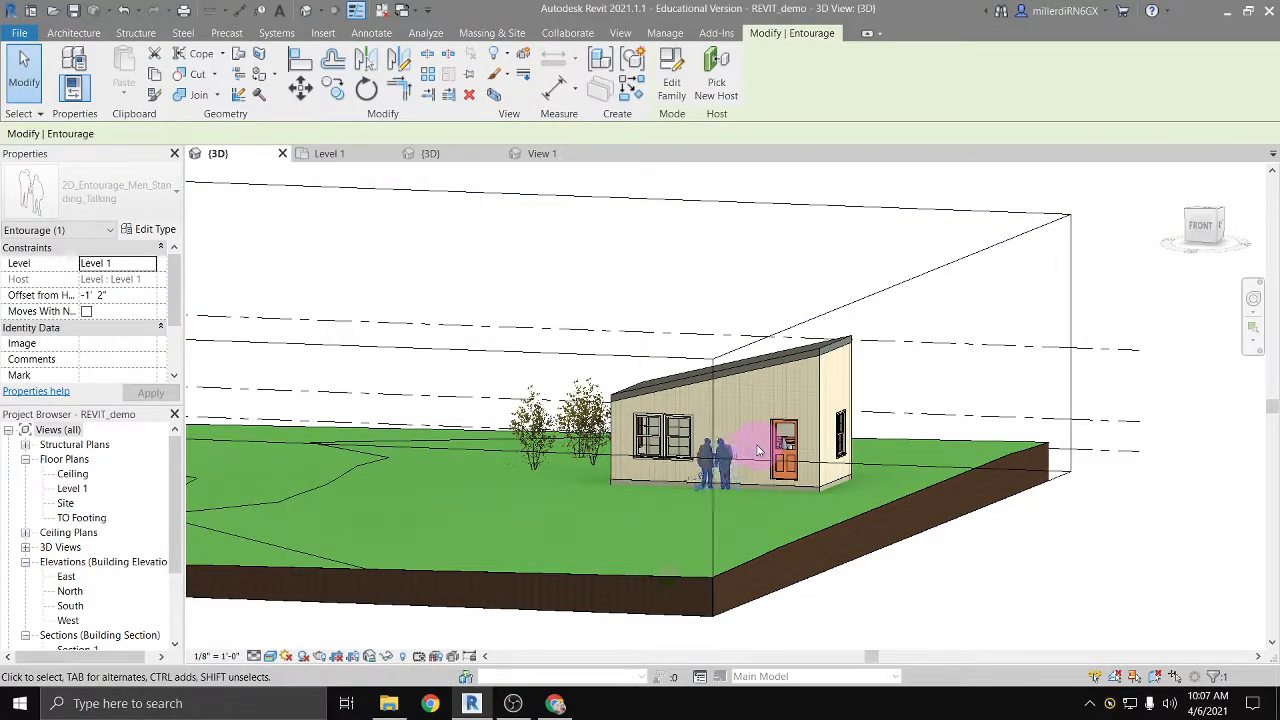
pyautogui.press('Left')
pyautogui.press('Left')
# Step: Hide the two talking men's entourage element in the Level 1 floor plan only
pyautogui.click(72, 488)
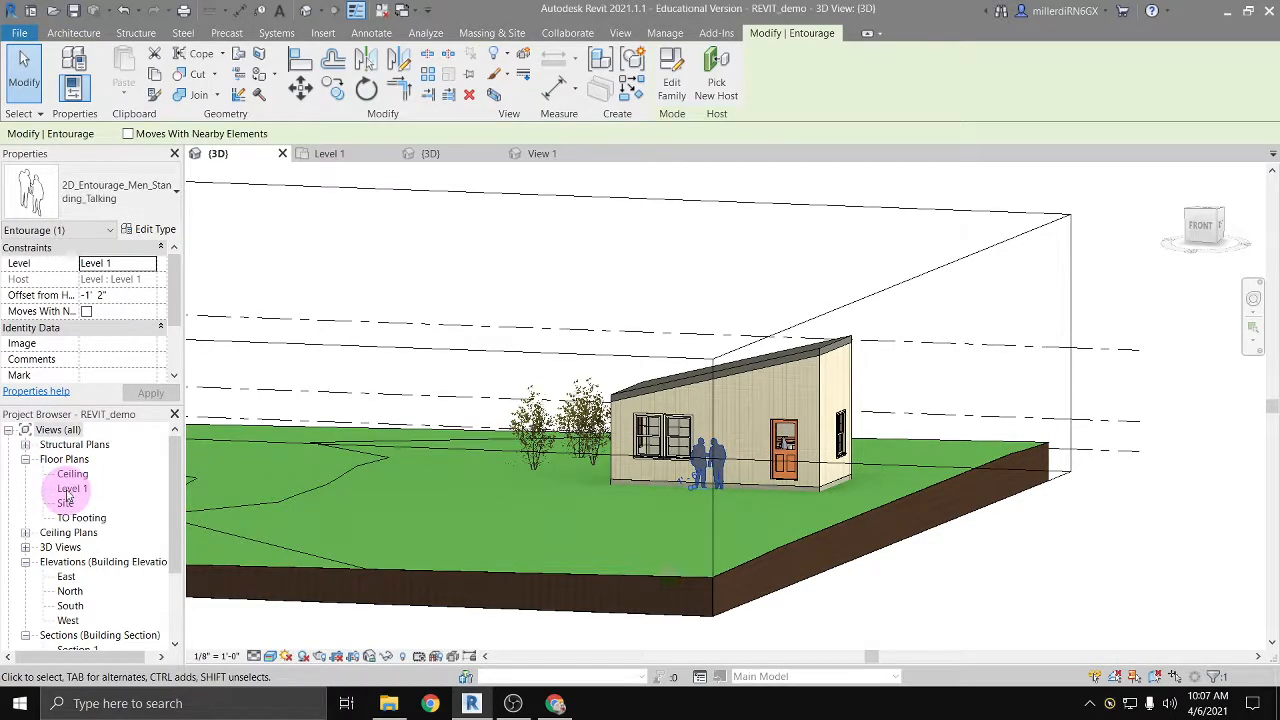
pyautogui.doubleClick(72, 488)
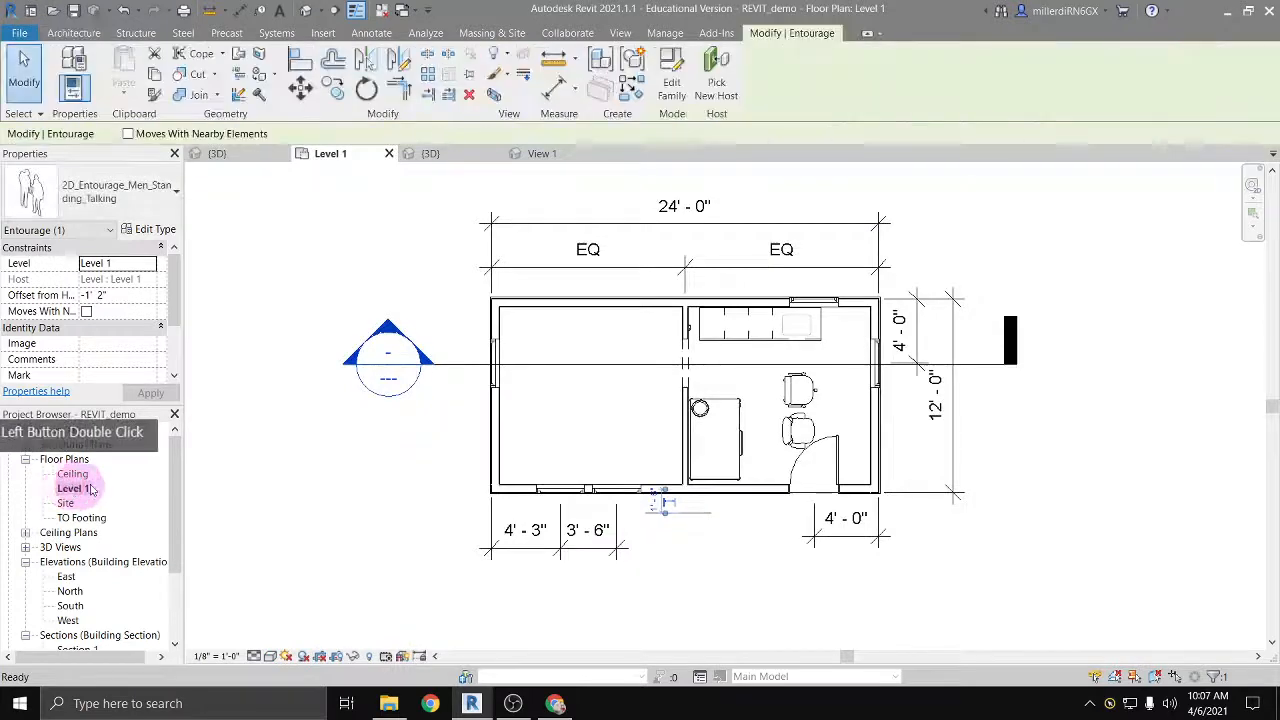
pyautogui.doubleClick(726, 443)
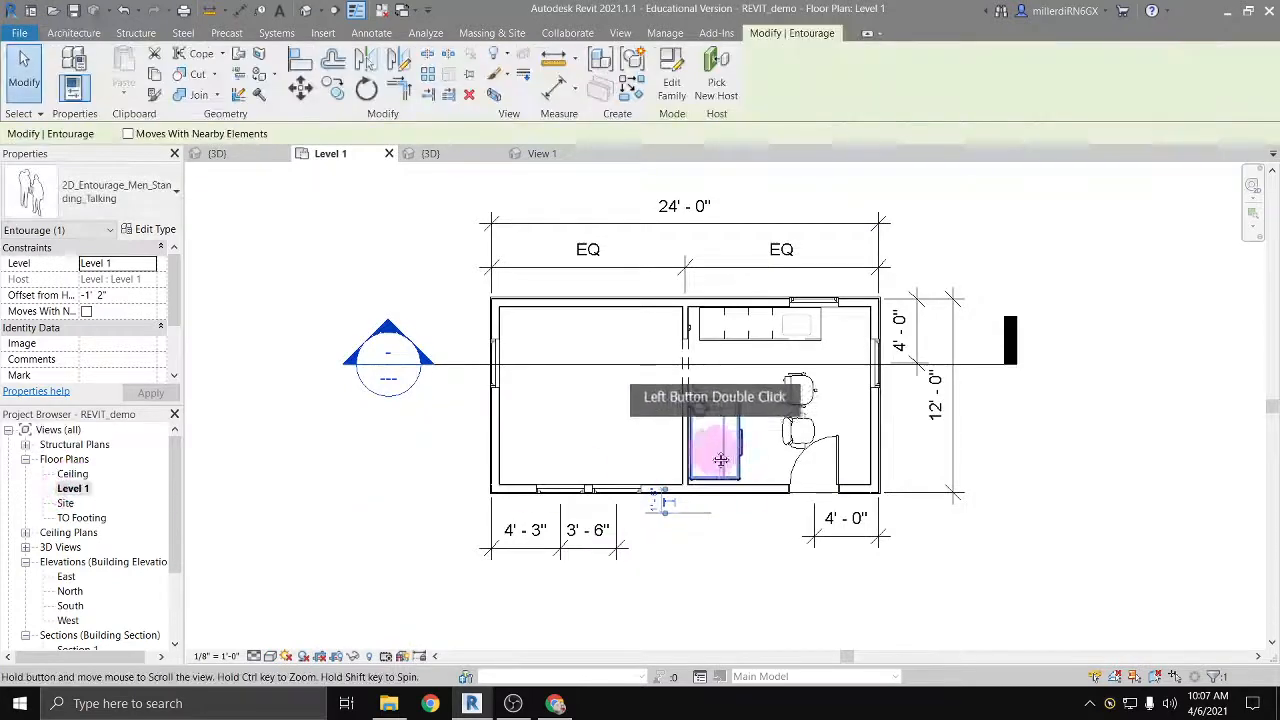
pyautogui.click(88, 35)
pyautogui.click(551, 558)
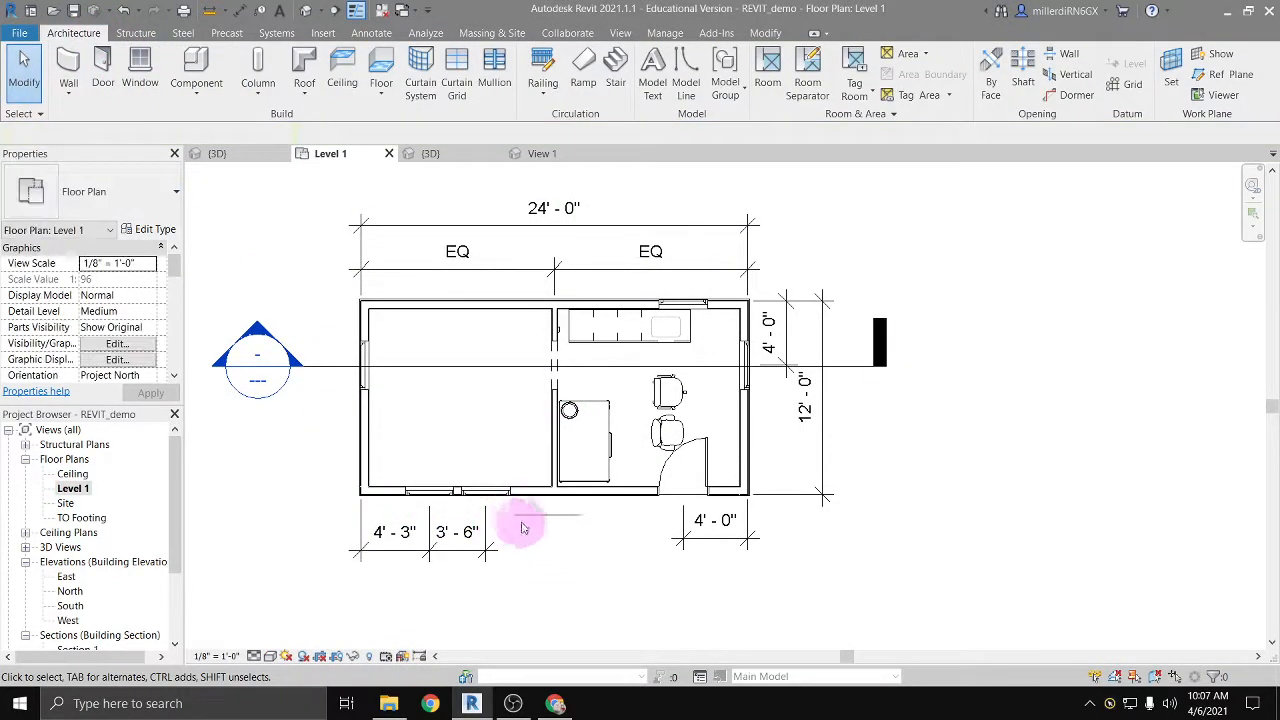
pyautogui.click(535, 517)
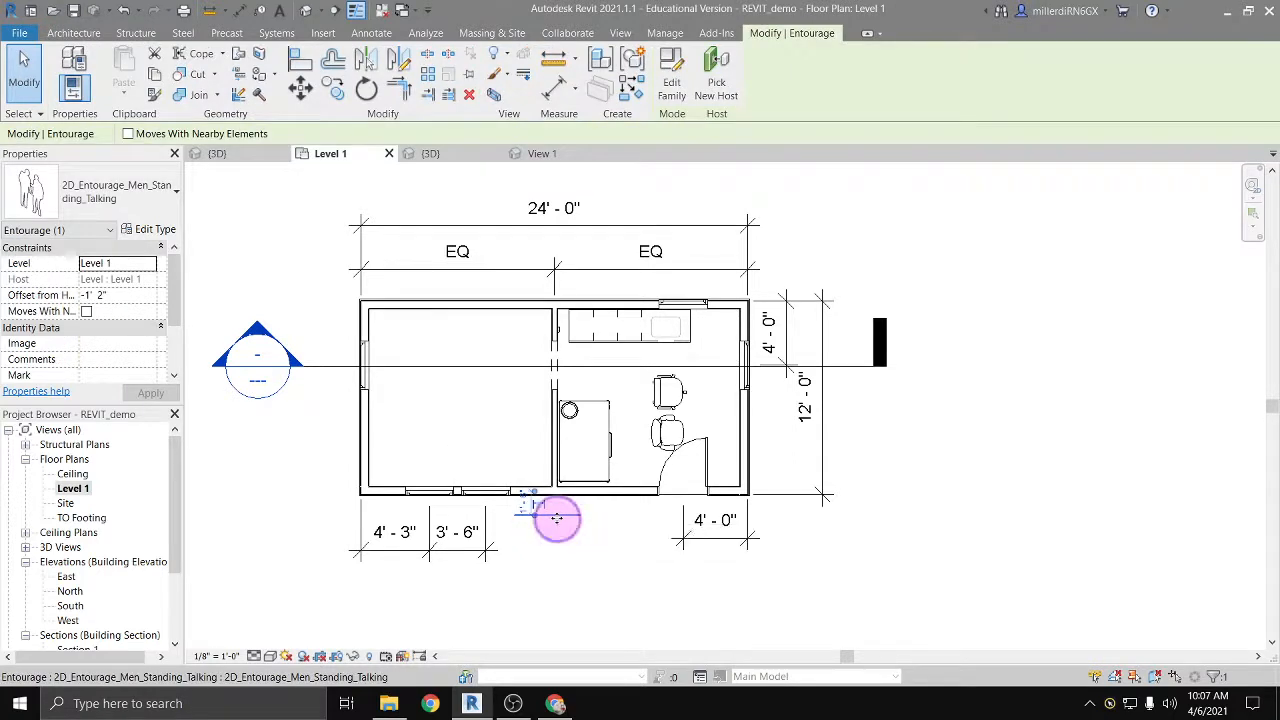
pyautogui.rightClick(557, 517)
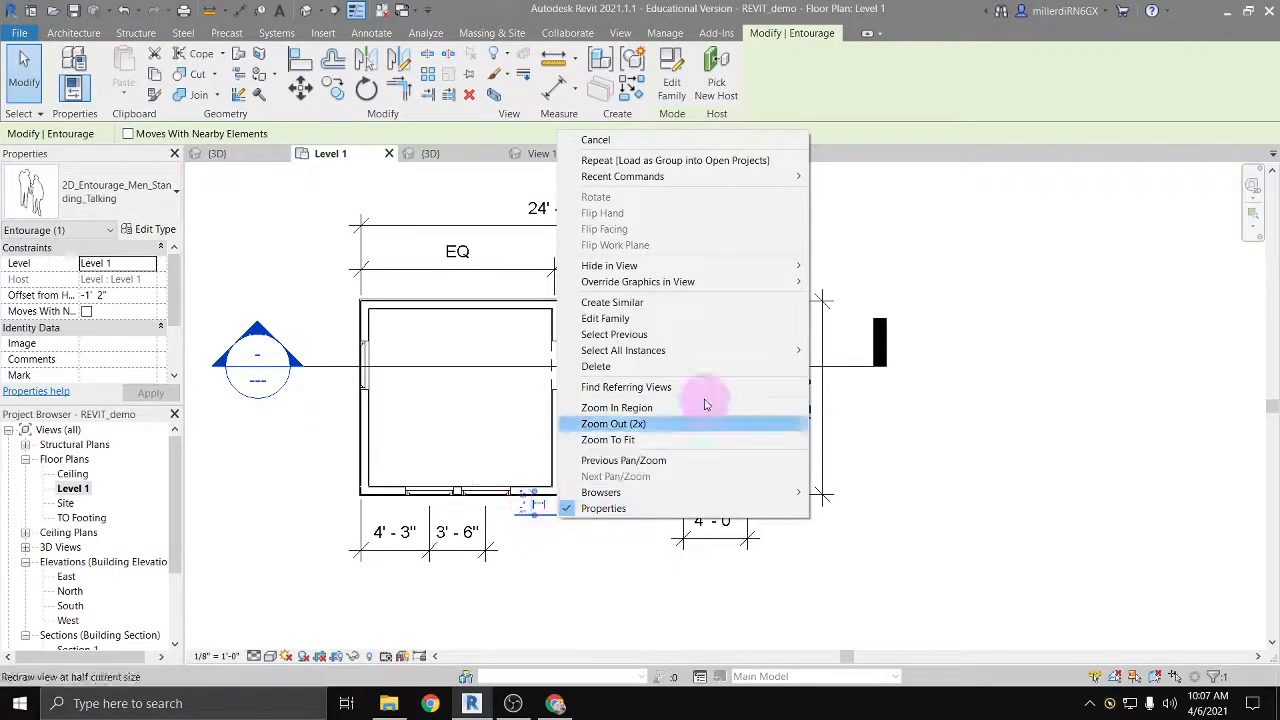
pyautogui.moveTo(729, 266)
pyautogui.click(856, 267)
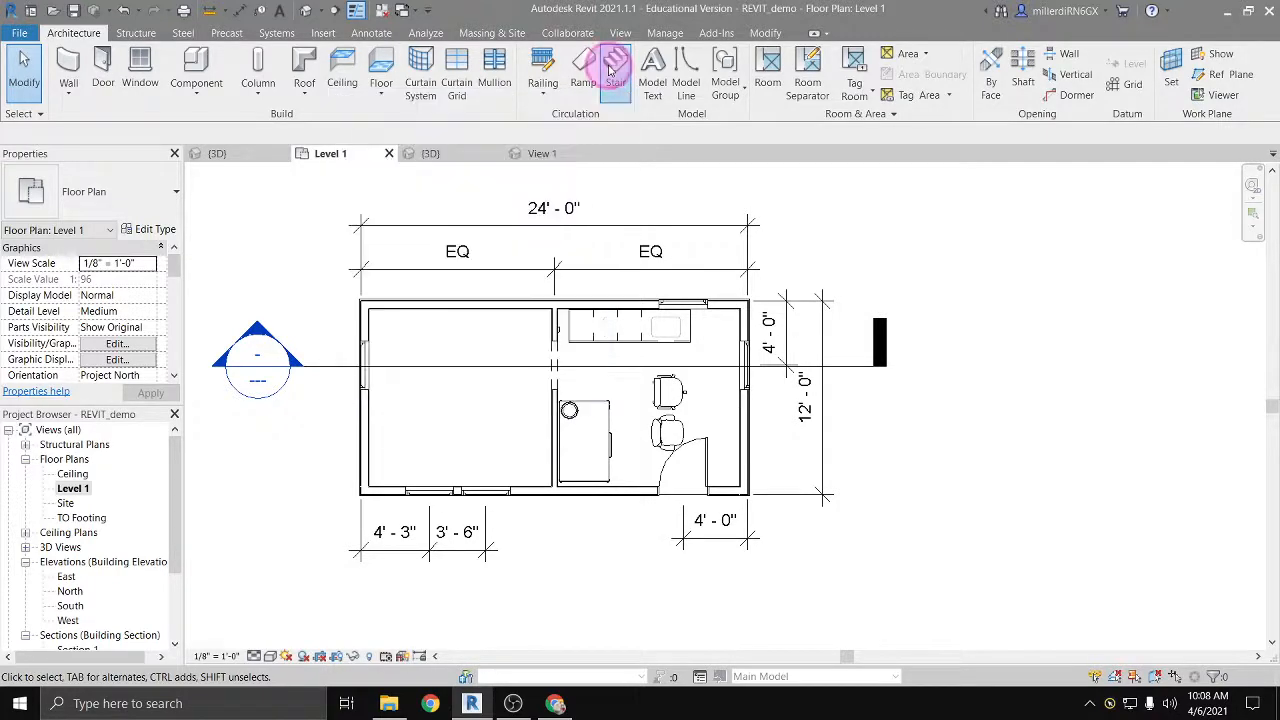
# Step: Start a stair from Level 1 to Ceiling and place a U-shape winder run in the open area east of the house
pyautogui.click(612, 68)
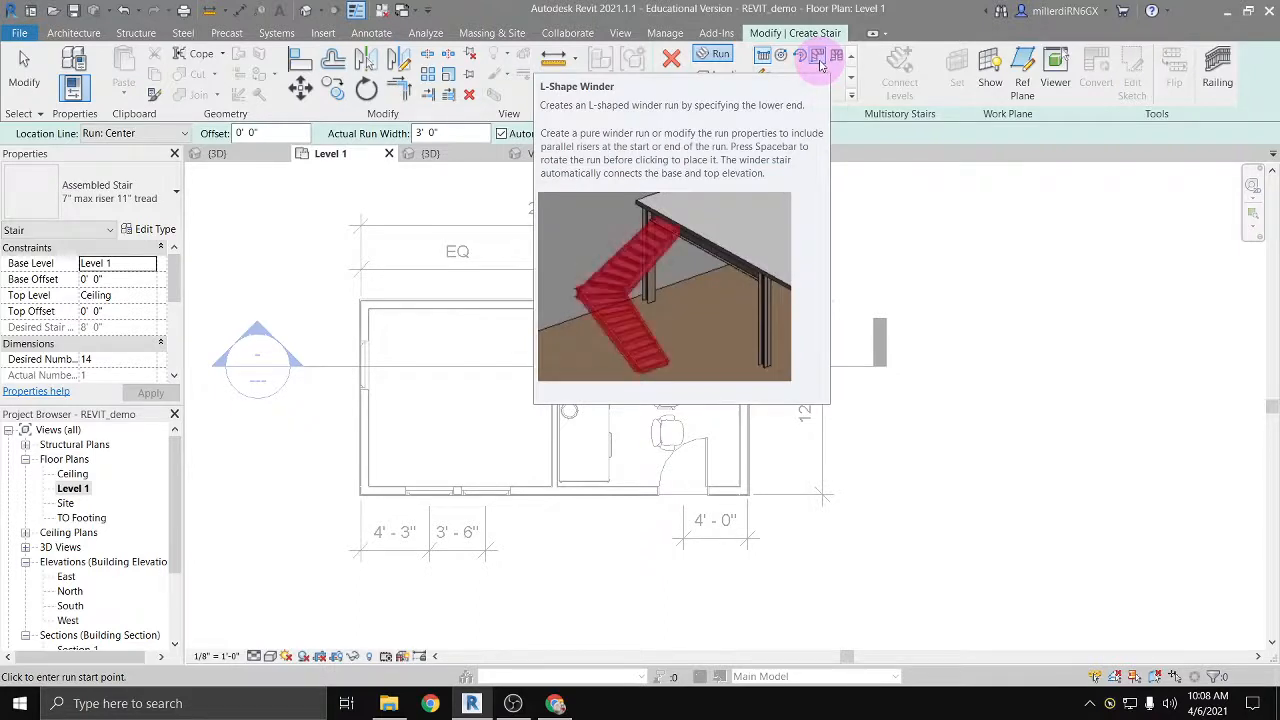
pyautogui.click(818, 58)
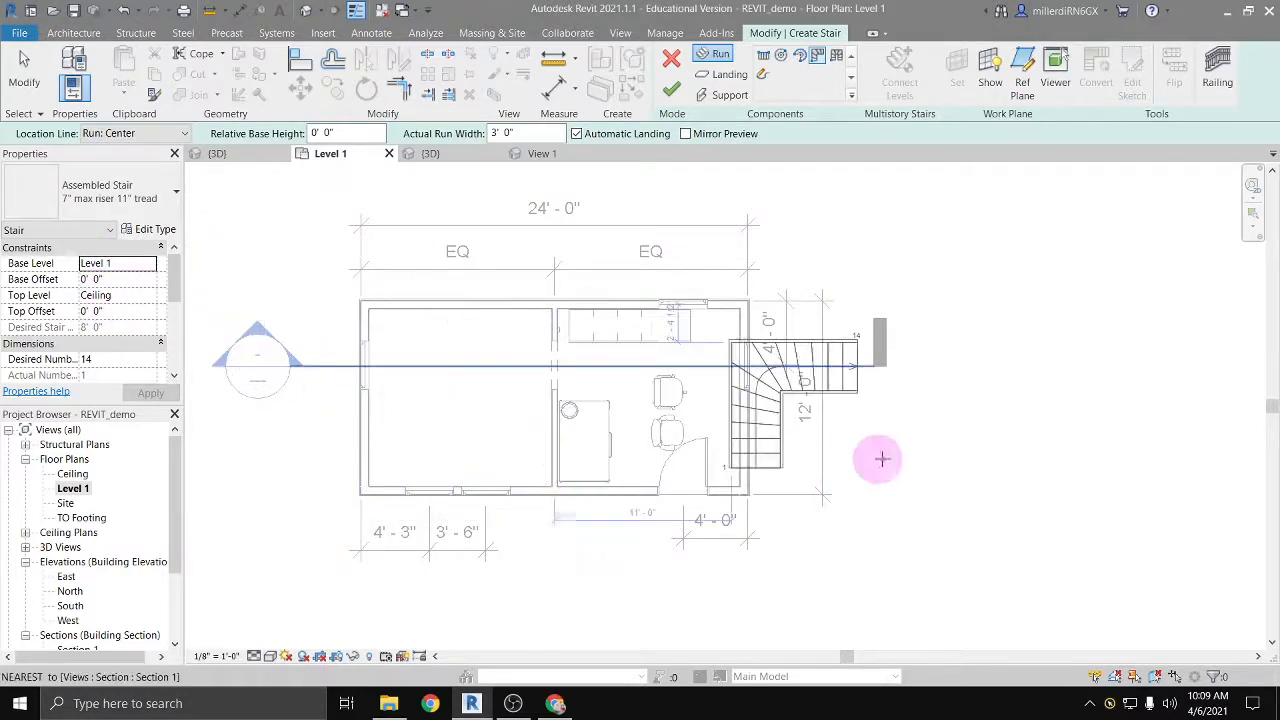
pyautogui.click(836, 57)
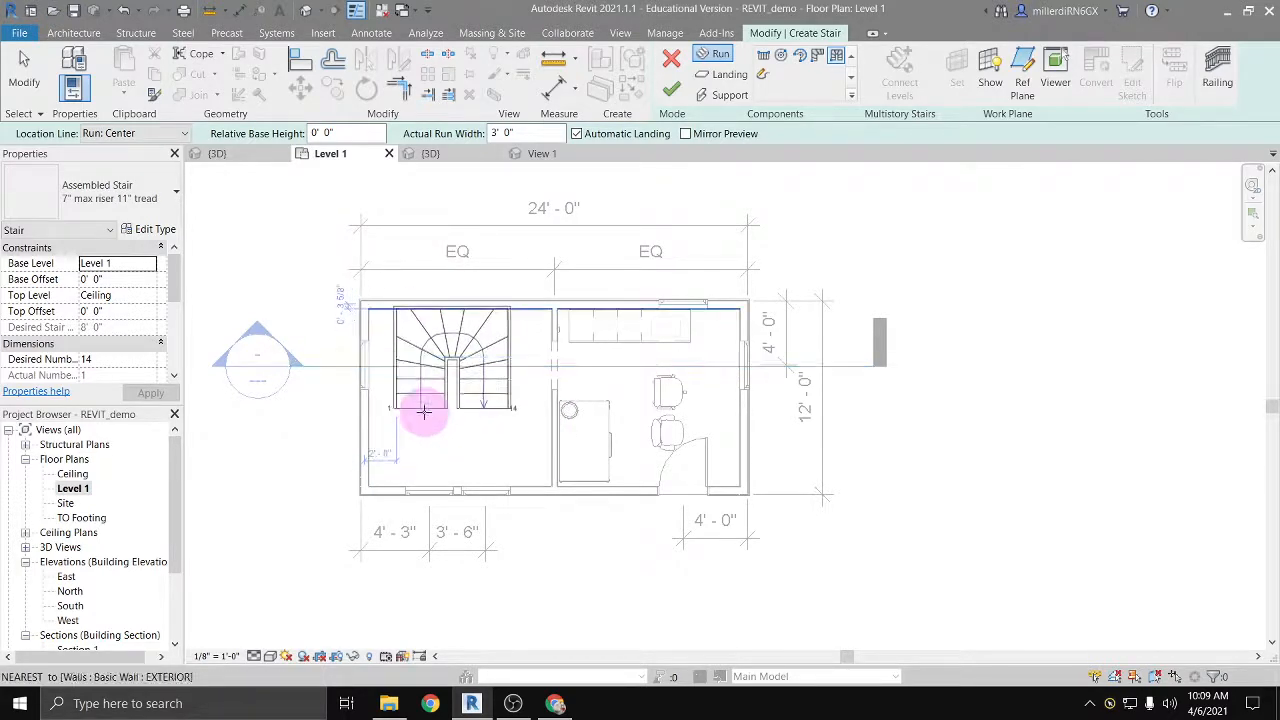
pyautogui.click(979, 411)
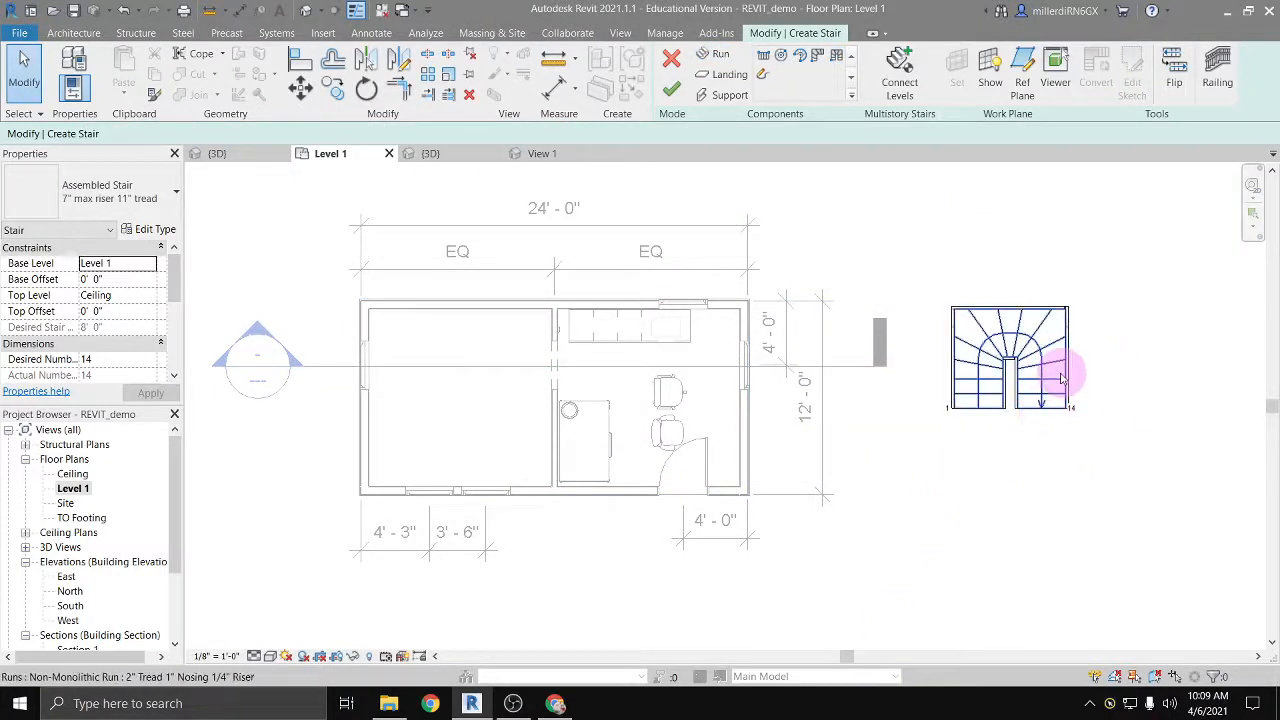
# Step: Delete the complete U-shape winder stair, including its run and supports
pyautogui.scroll(2, 1071, 368)
pyautogui.moveTo(1071, 371); pyautogui.dragTo(826, 455, button='middle')
pyautogui.scroll(2, 826, 455)
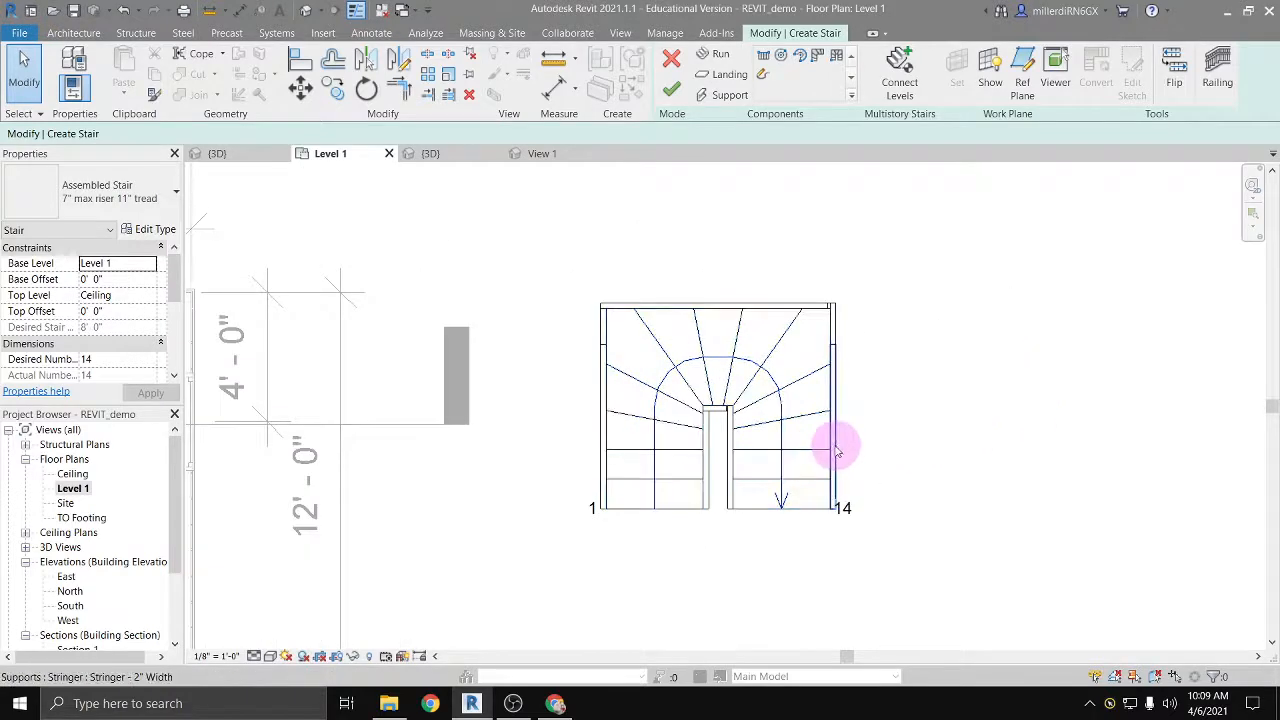
pyautogui.click(836, 345)
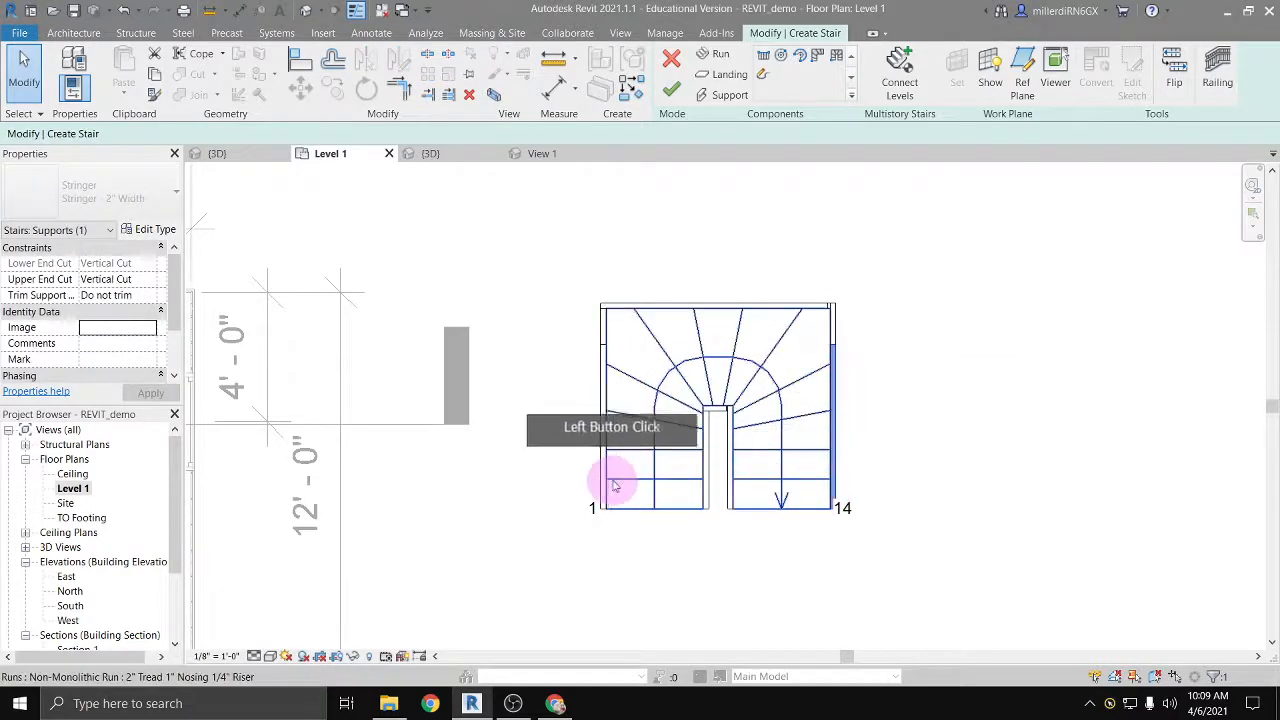
pyautogui.click(926, 567)
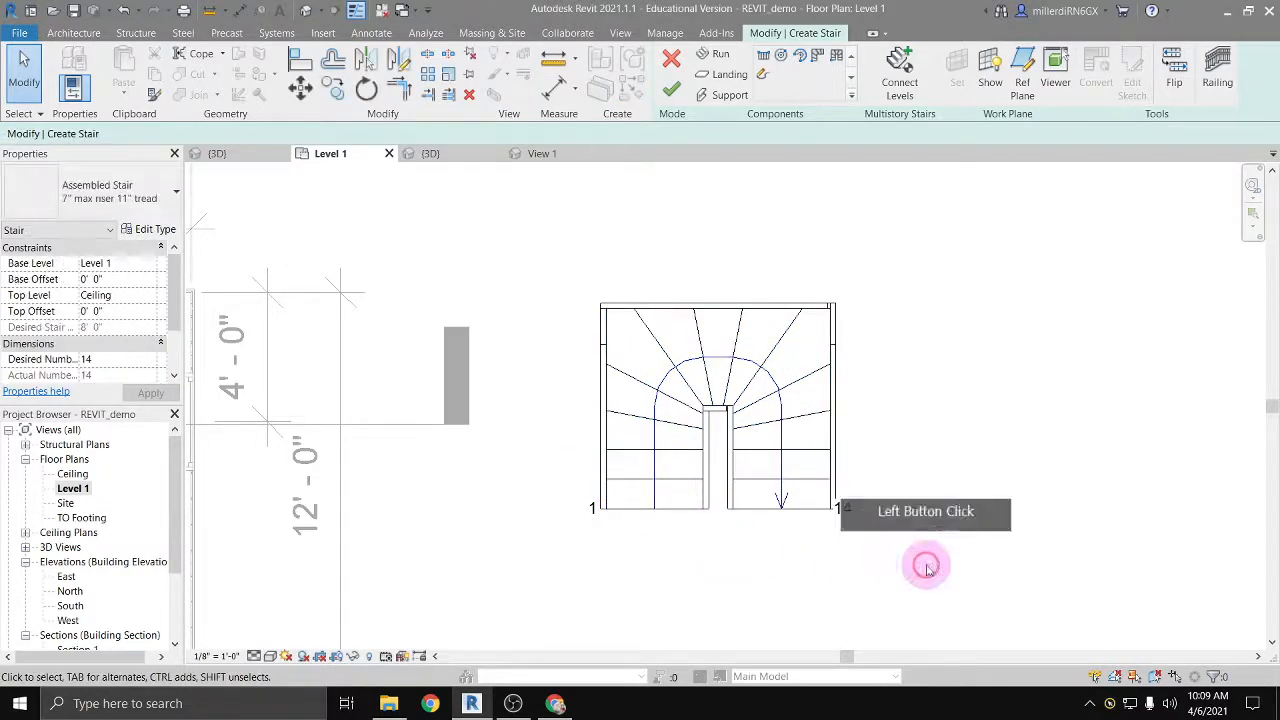
pyautogui.moveTo(926, 567); pyautogui.dragTo(540, 270)
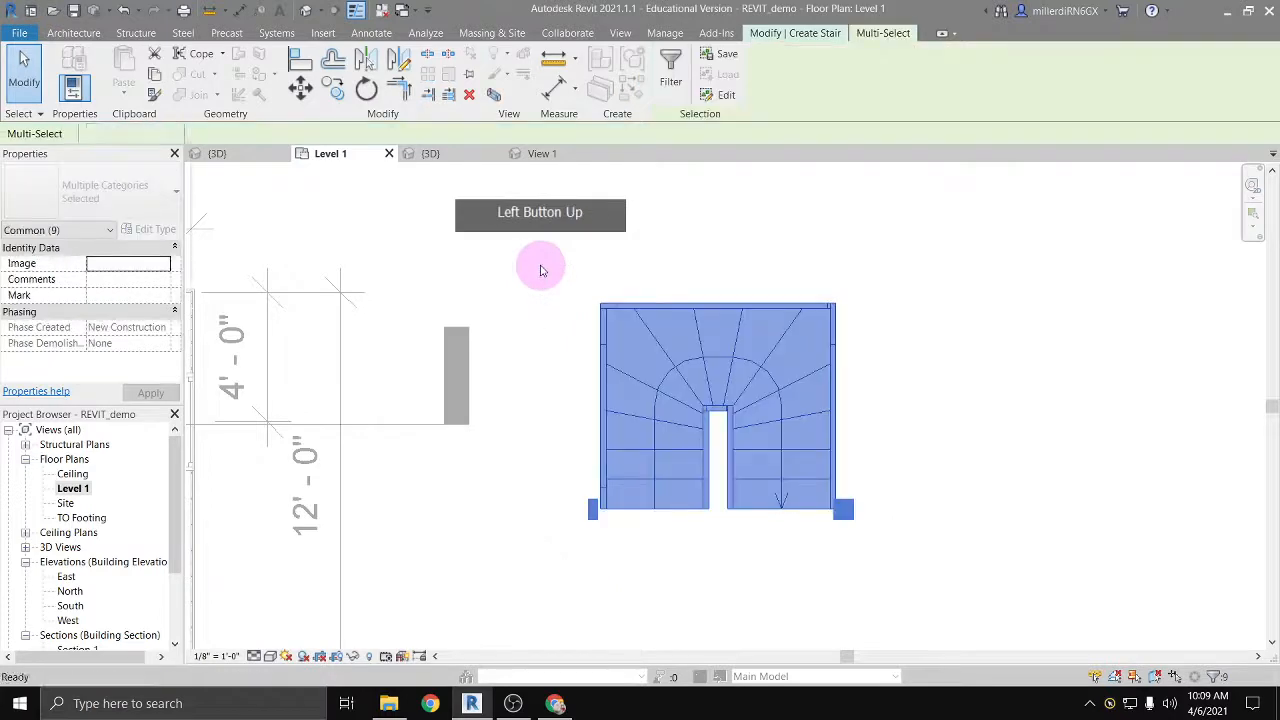
pyautogui.press('Delete')
# Step: Try a full-step spiral run of about 2' 8" radius in the empty west room, and delete it
pyautogui.scroll(-5, 563, 392)
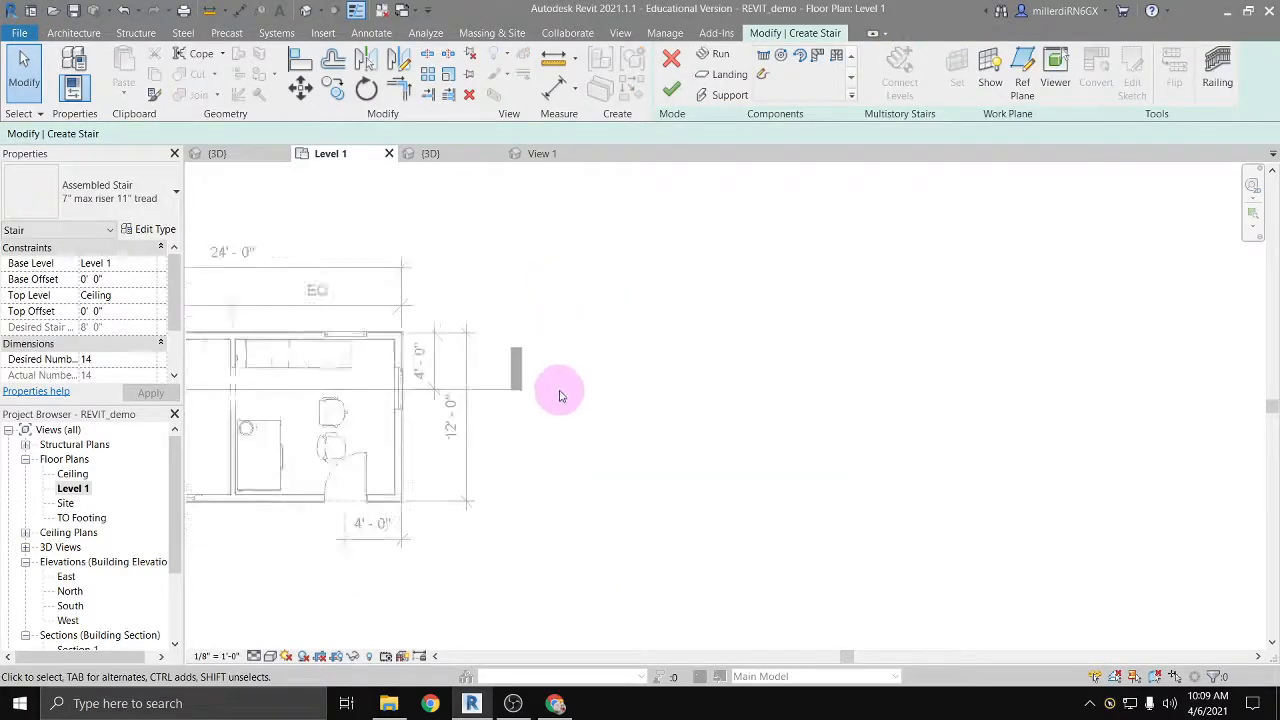
pyautogui.moveTo(486, 380); pyautogui.dragTo(832, 352, button='middle')
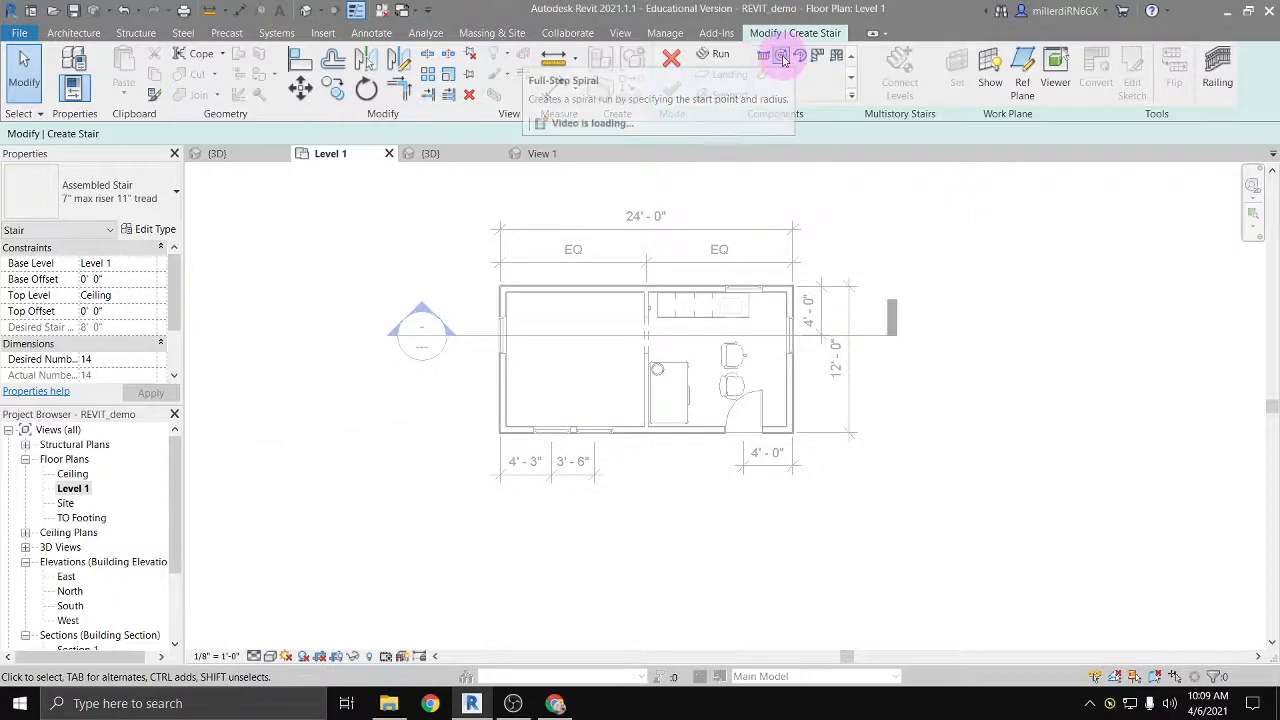
pyautogui.click(781, 55)
pyautogui.scroll(2, 579, 369)
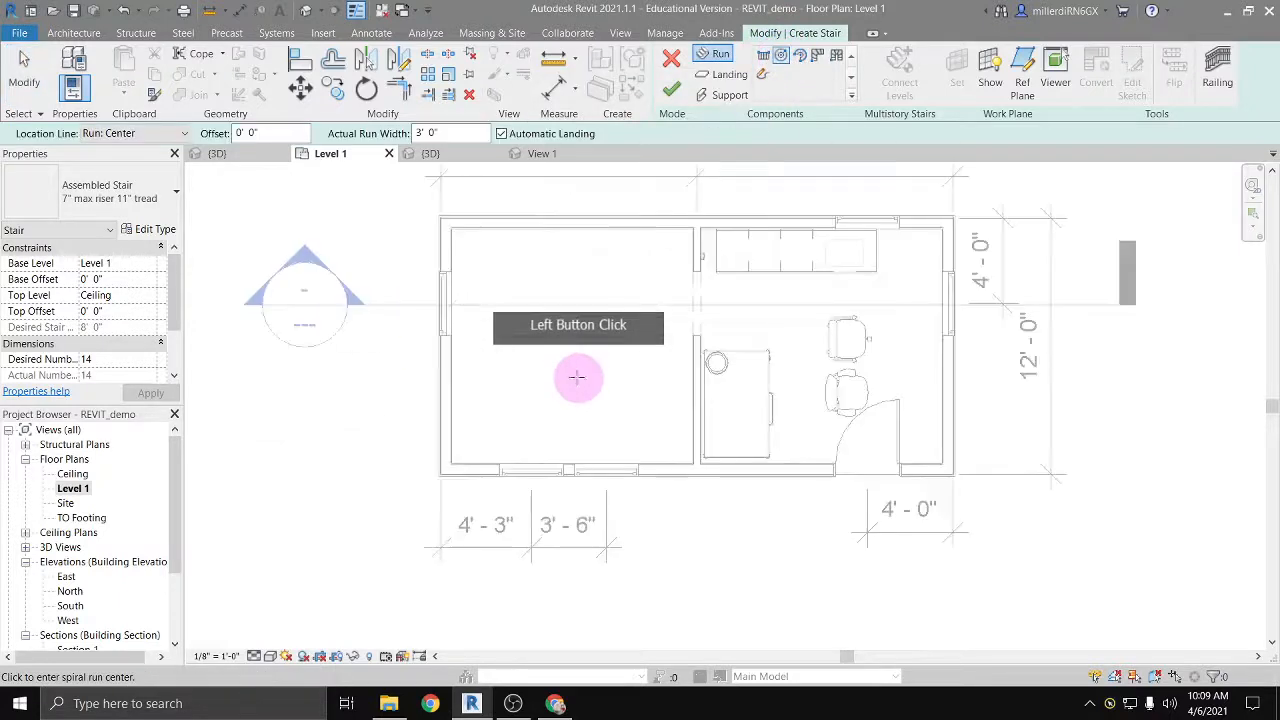
pyautogui.click(562, 351)
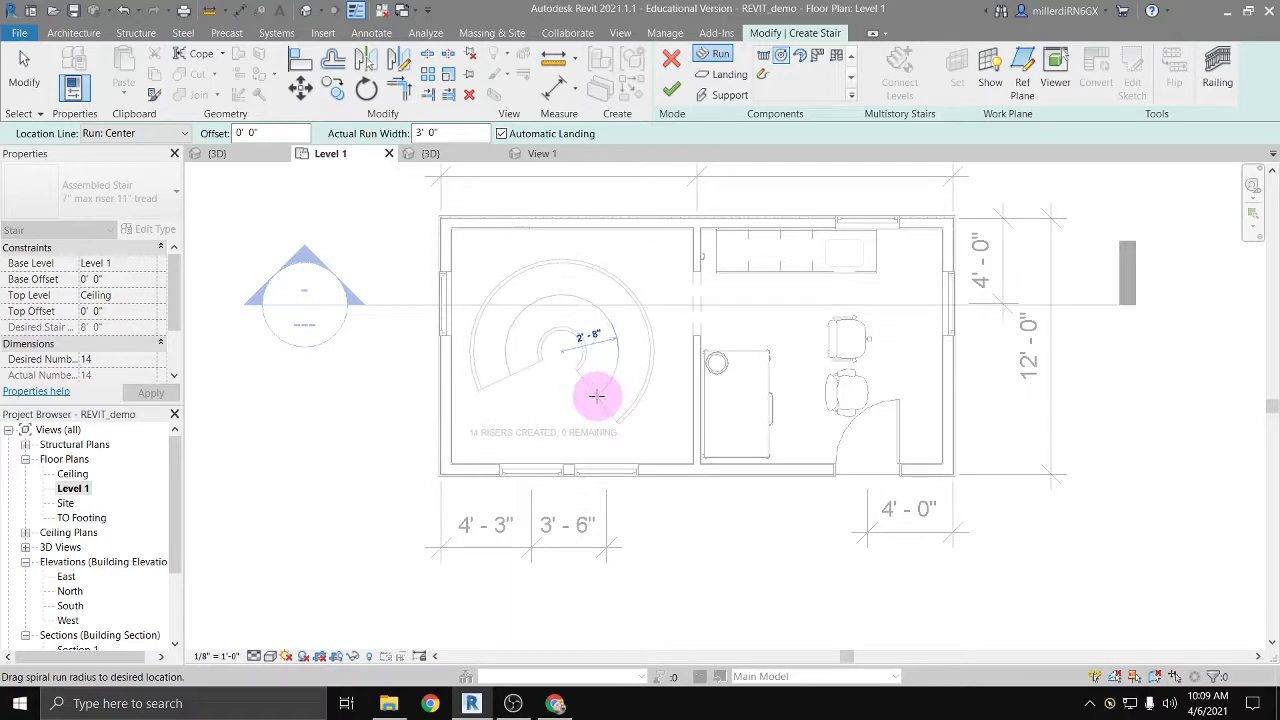
pyautogui.click(597, 394)
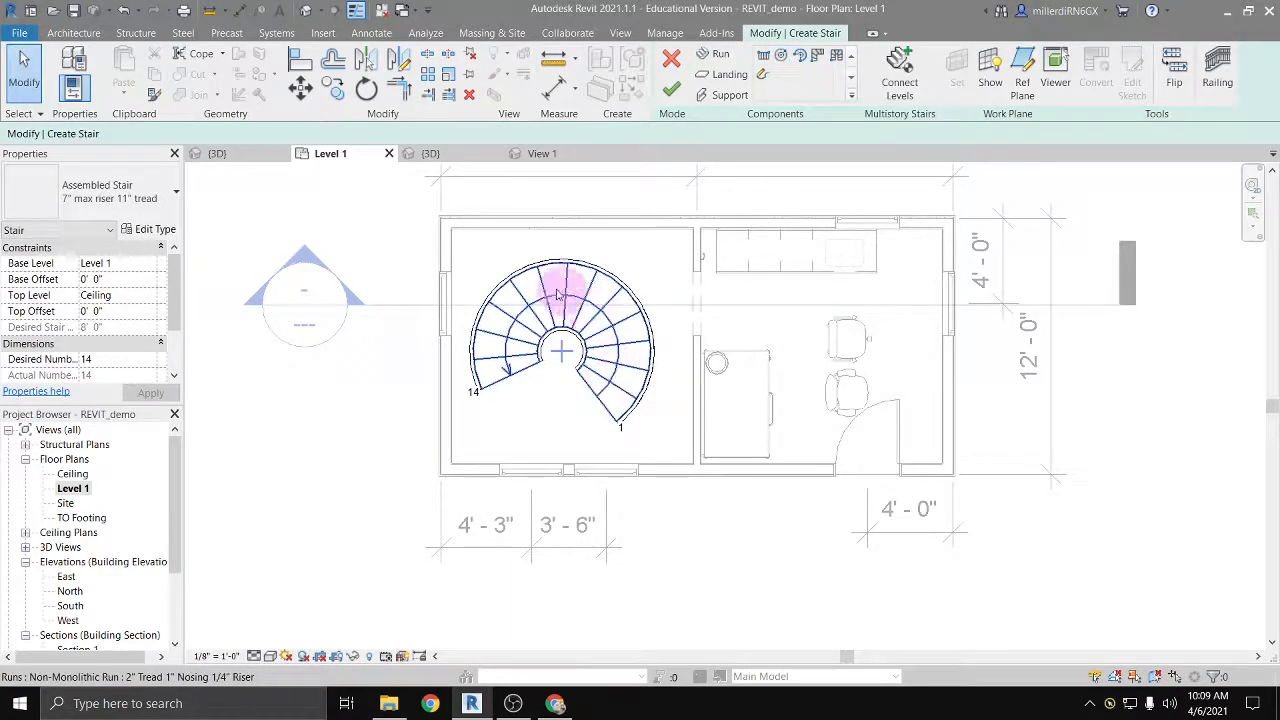
pyautogui.click(620, 408)
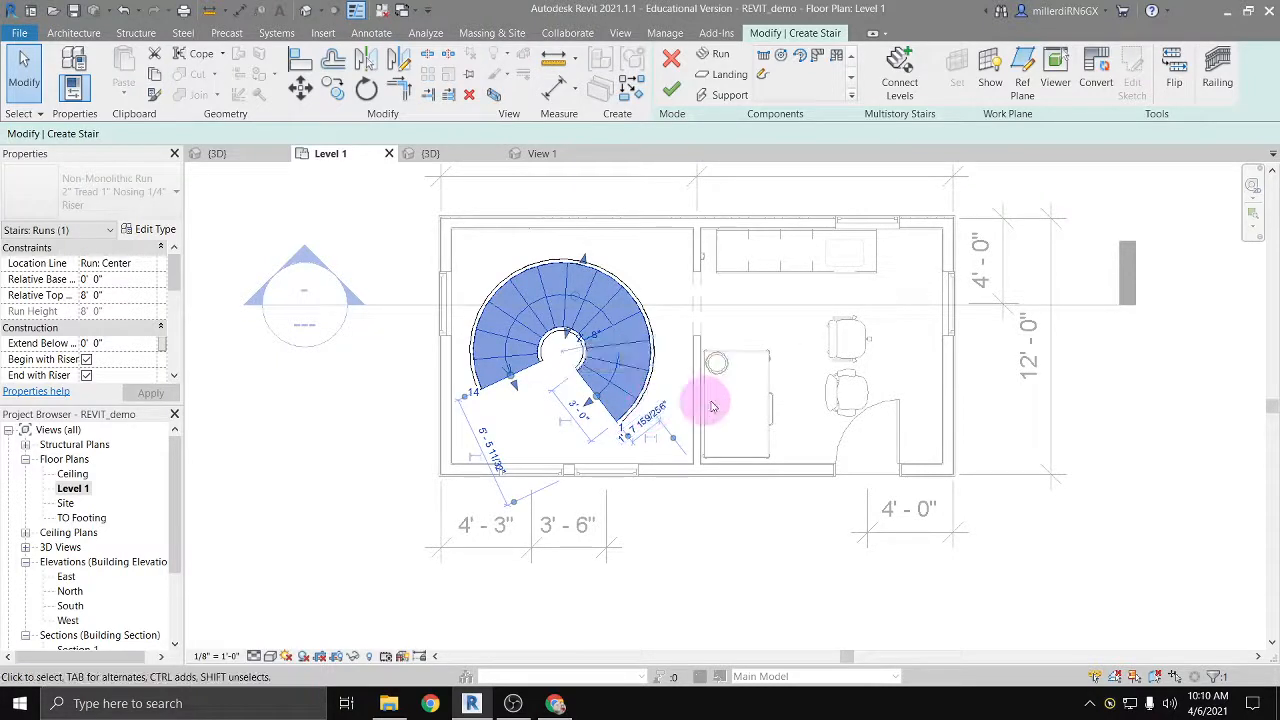
pyautogui.press('Delete')
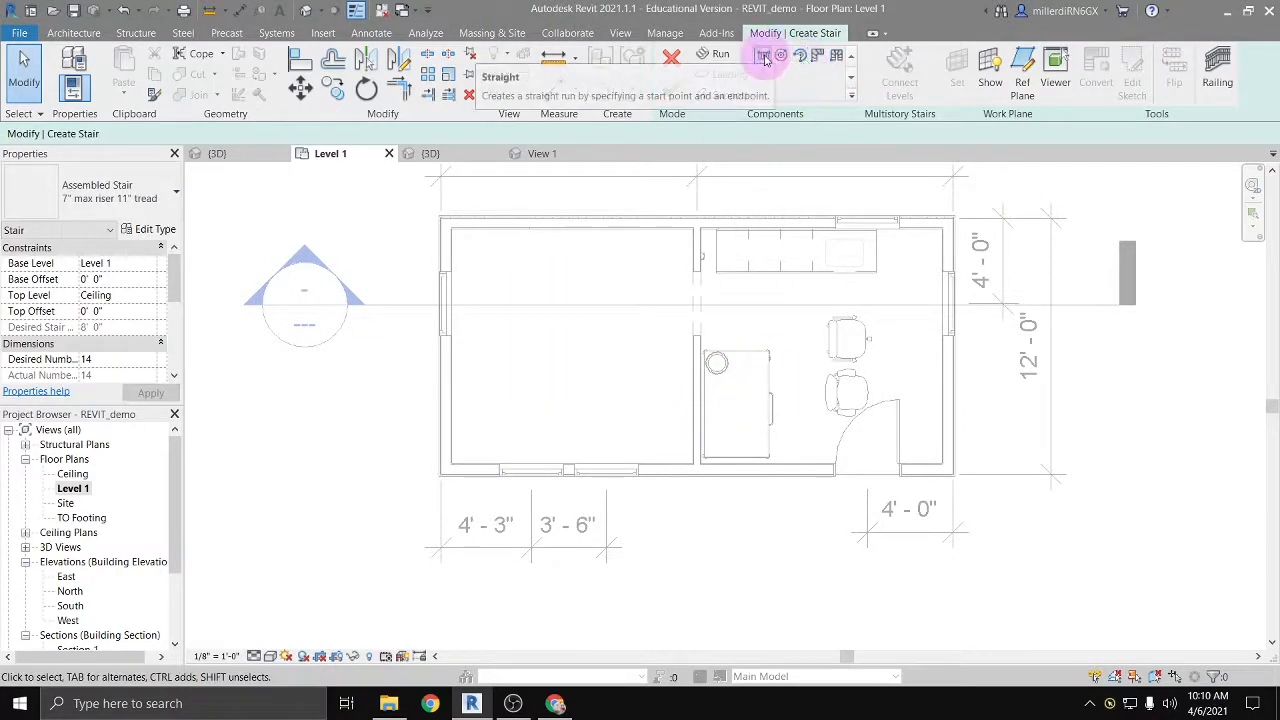
# Step: Create an L-shaped stair below the front wall from two straight runs, the first about 4' 7" long, joined by an automatic landing
pyautogui.click(762, 58)
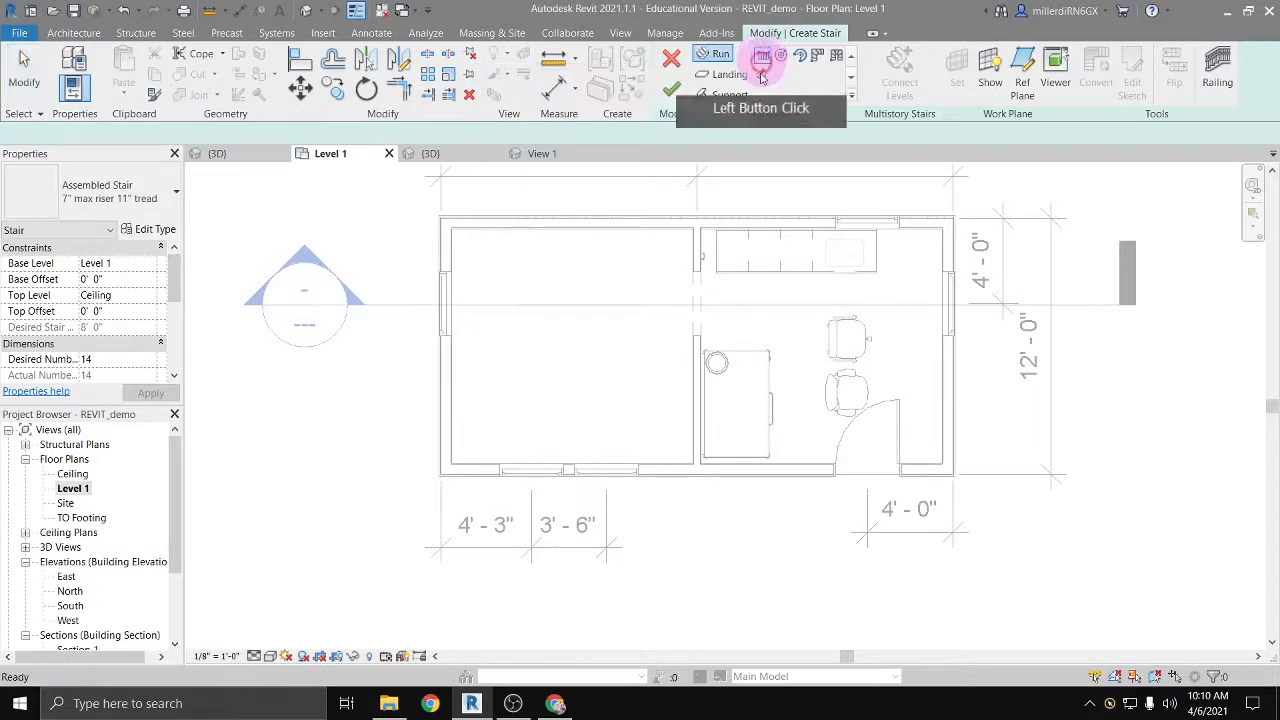
pyautogui.click(651, 540)
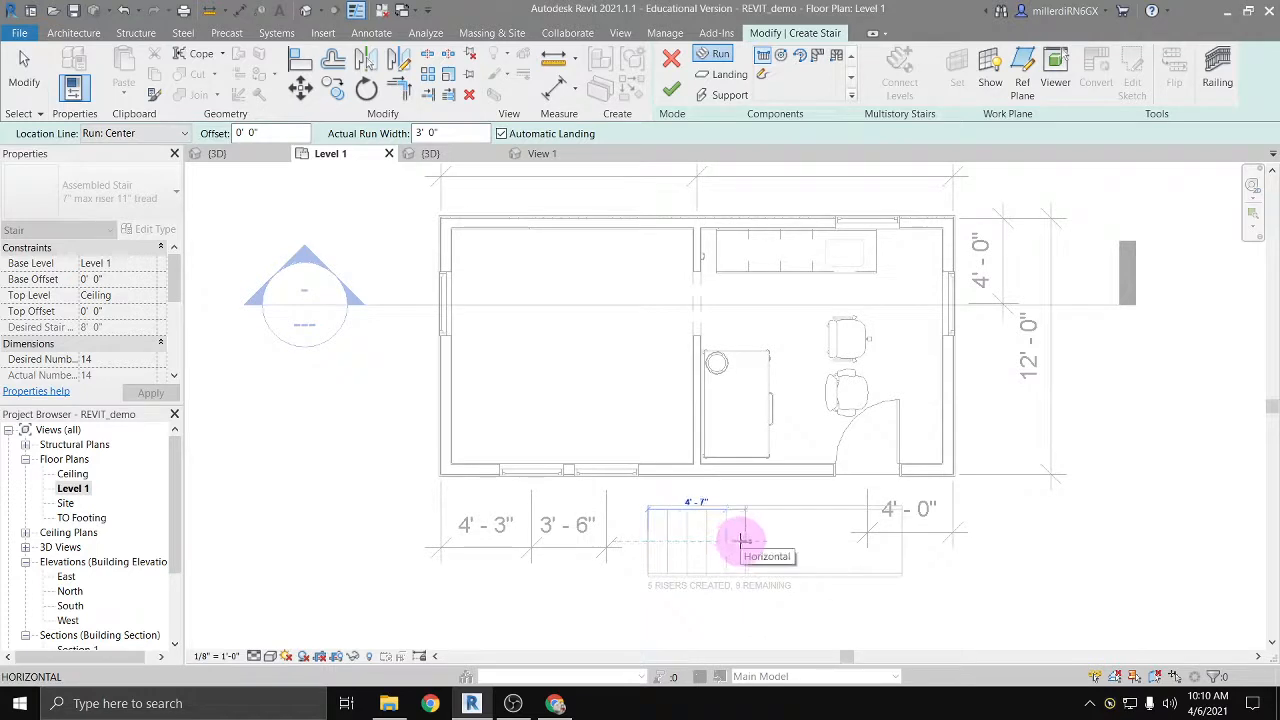
pyautogui.click(743, 540)
pyautogui.moveTo(766, 551); pyautogui.dragTo(690, 396, button='middle')
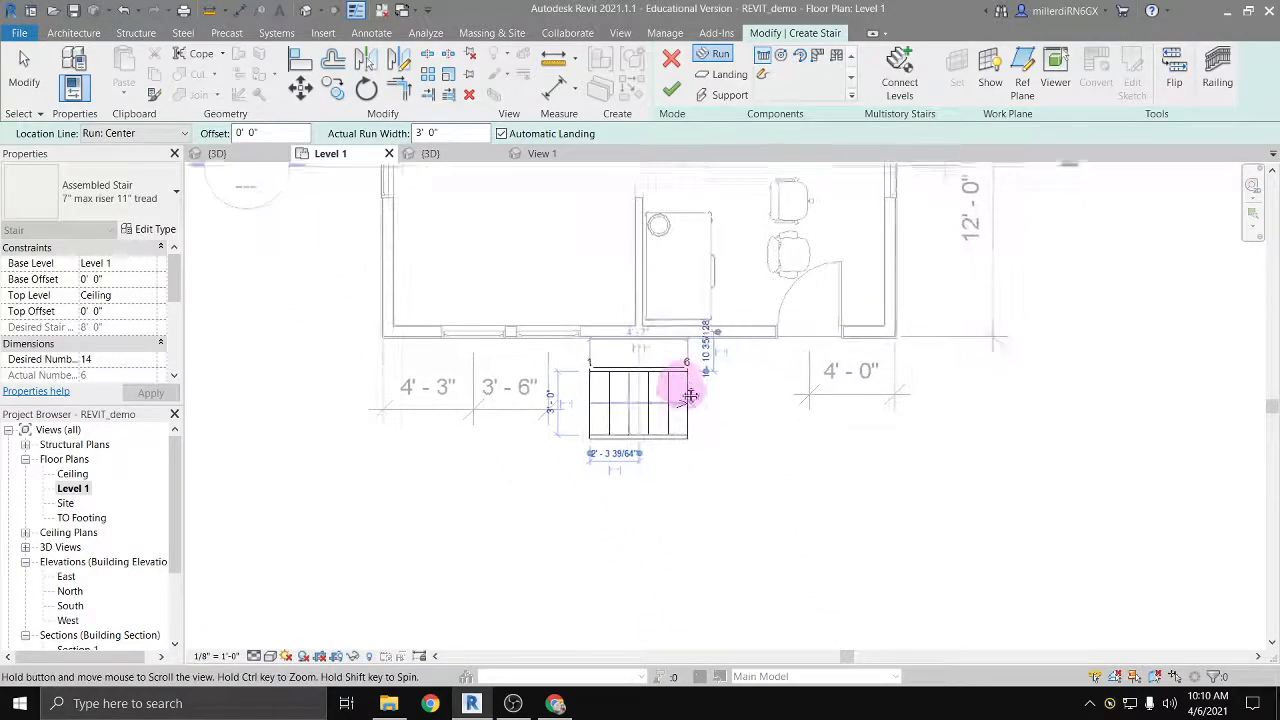
pyautogui.click(739, 439)
pyautogui.click(743, 565)
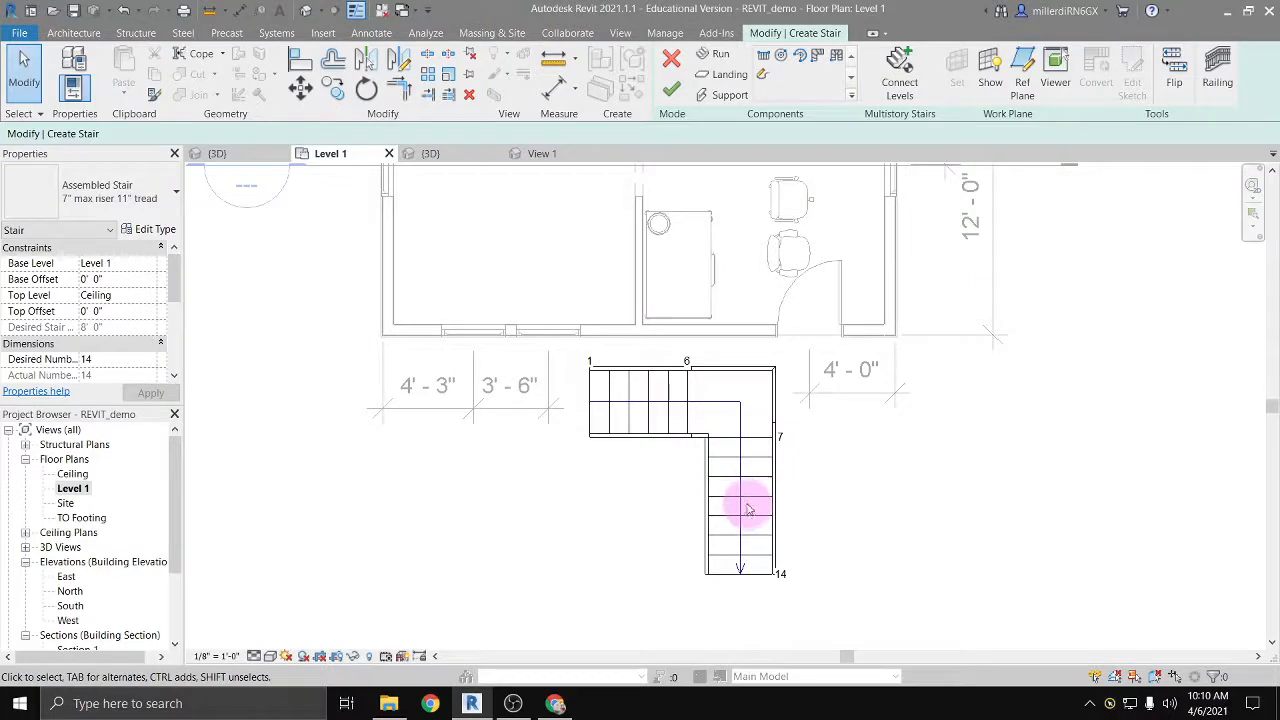
# Step: Stretch the corner landing toward the first run, lengthening it, and extend it slightly toward the second run
pyautogui.click(712, 409)
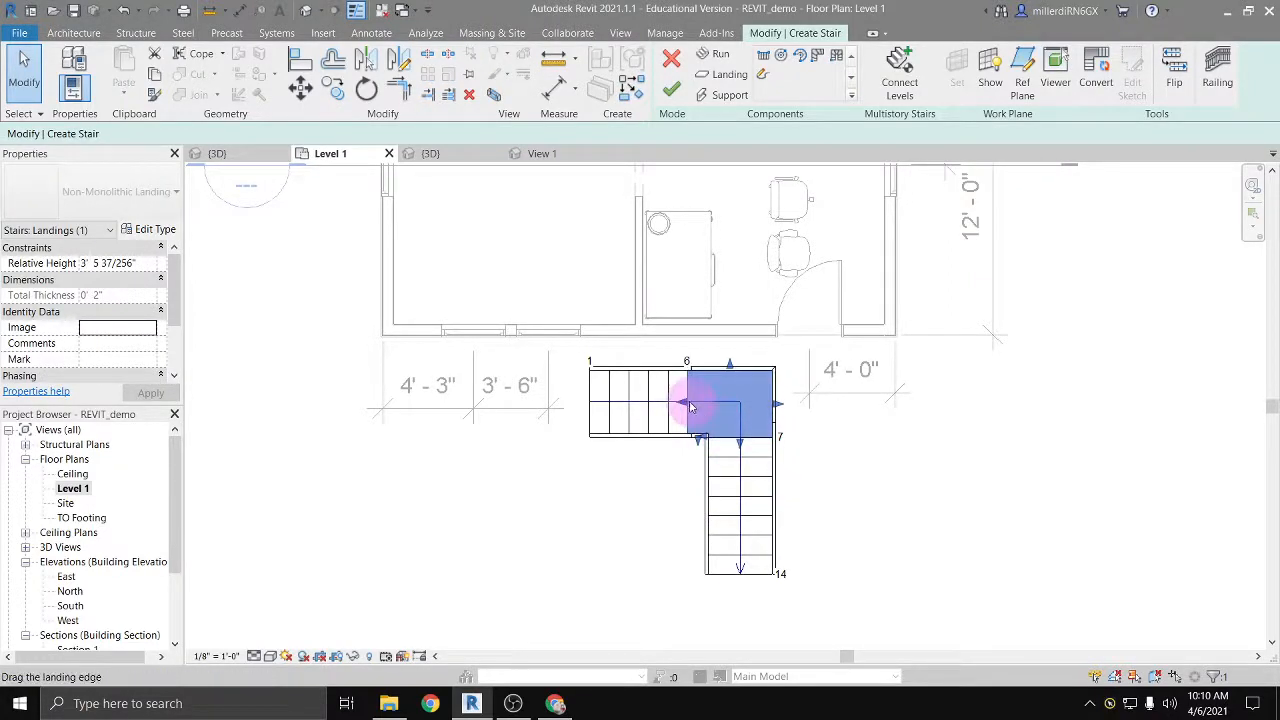
pyautogui.moveTo(687, 407); pyautogui.dragTo(641, 401)
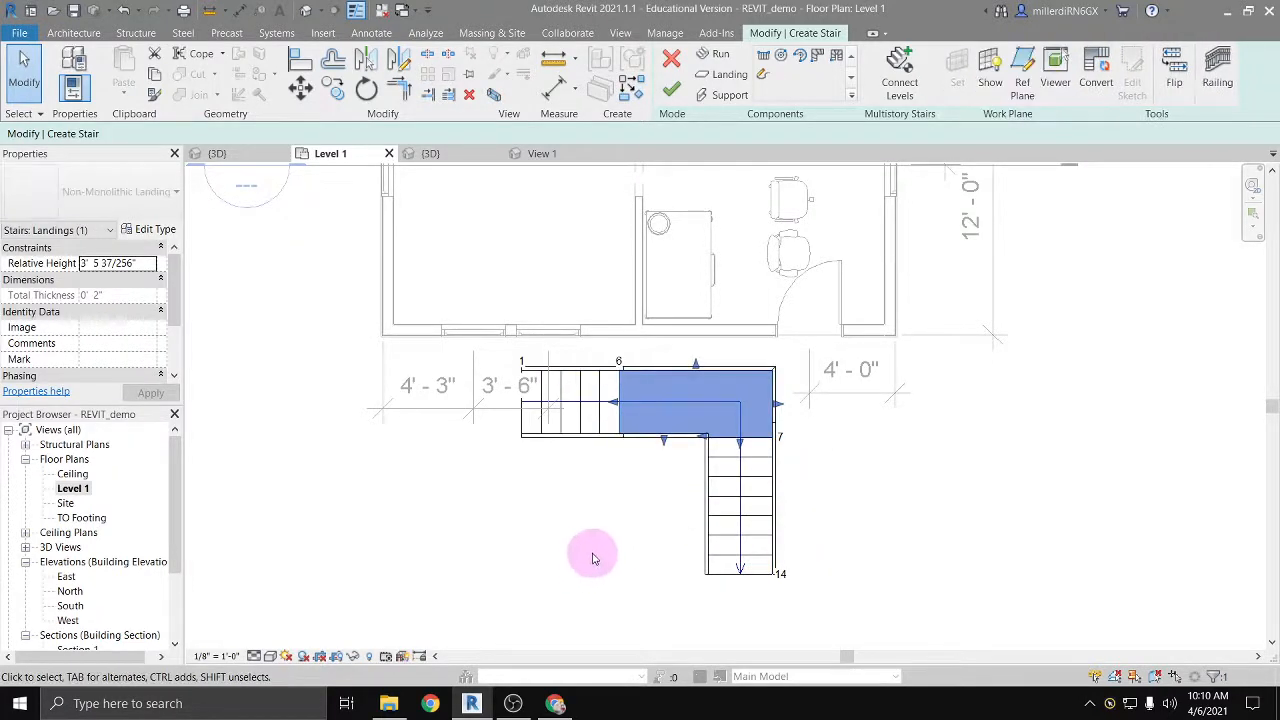
pyautogui.moveTo(740, 441)
pyautogui.mouseDown()
pyautogui.moveTo(740, 478)
pyautogui.moveTo(740, 450)
pyautogui.mouseUp()
pyautogui.click(680, 400)
# Step: Reshape the second run by its outer edge, narrowing it to about 1' 11" and widening it to about 3' 6"
pyautogui.click(743, 477)
pyautogui.click(777, 517)
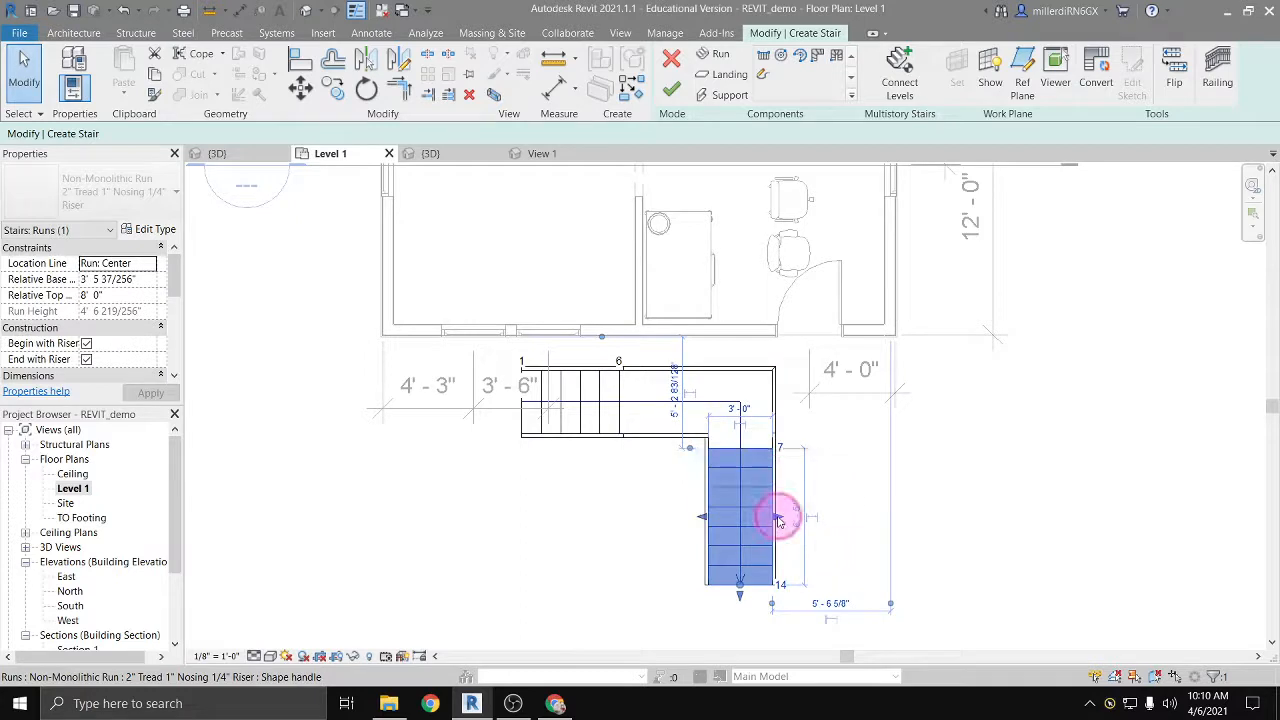
pyautogui.moveTo(777, 517); pyautogui.dragTo(750, 519)
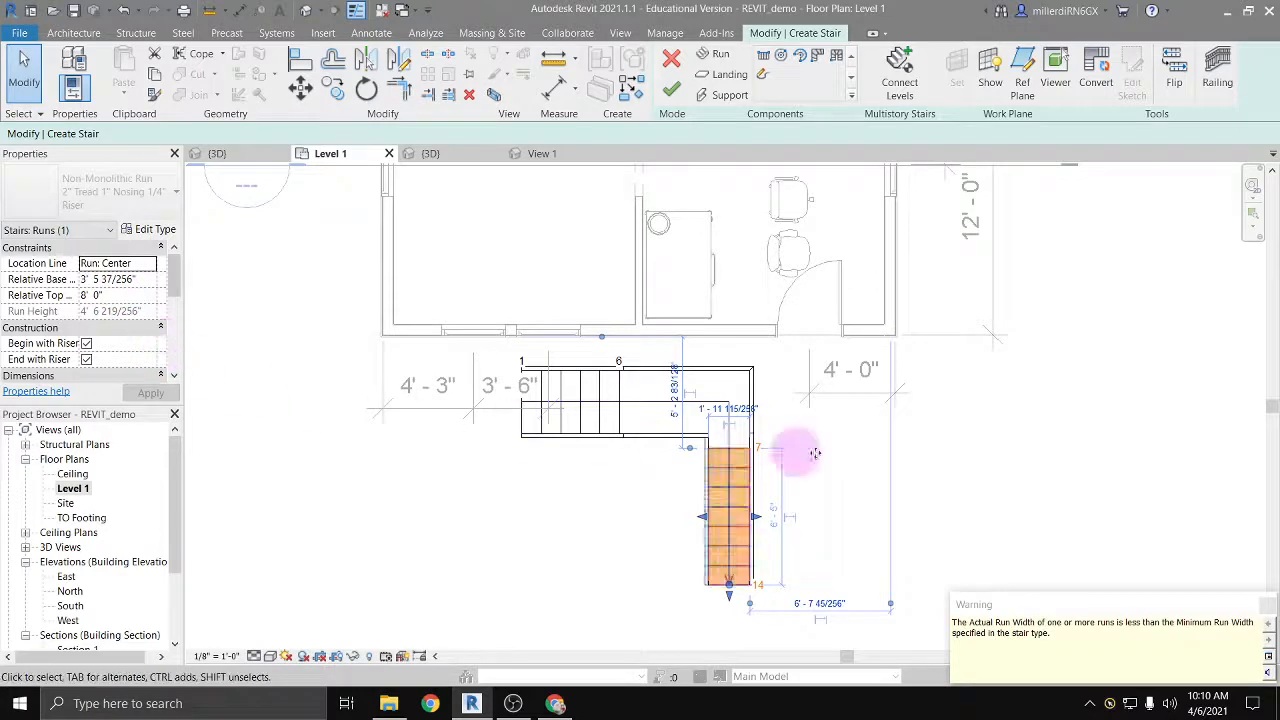
pyautogui.moveTo(755, 520); pyautogui.dragTo(774, 521)
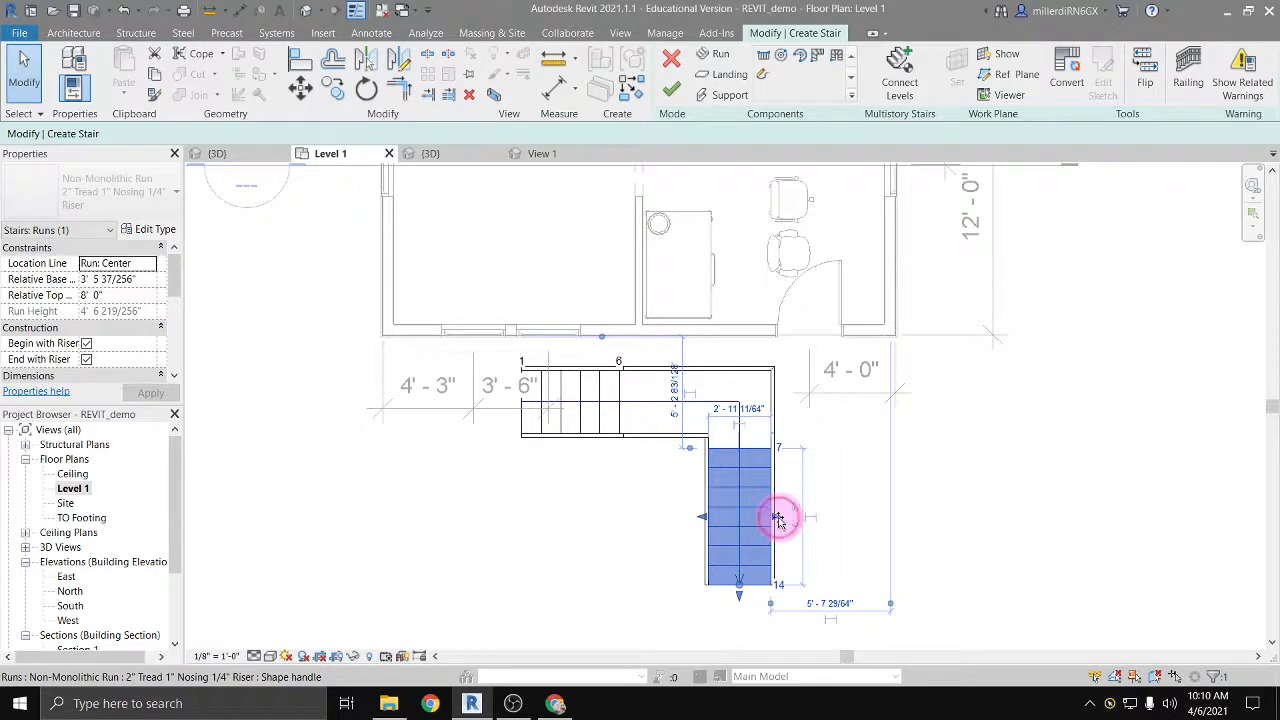
pyautogui.moveTo(778, 519)
pyautogui.mouseDown()
pyautogui.moveTo(818, 520)
pyautogui.moveTo(786, 519)
pyautogui.mouseUp()
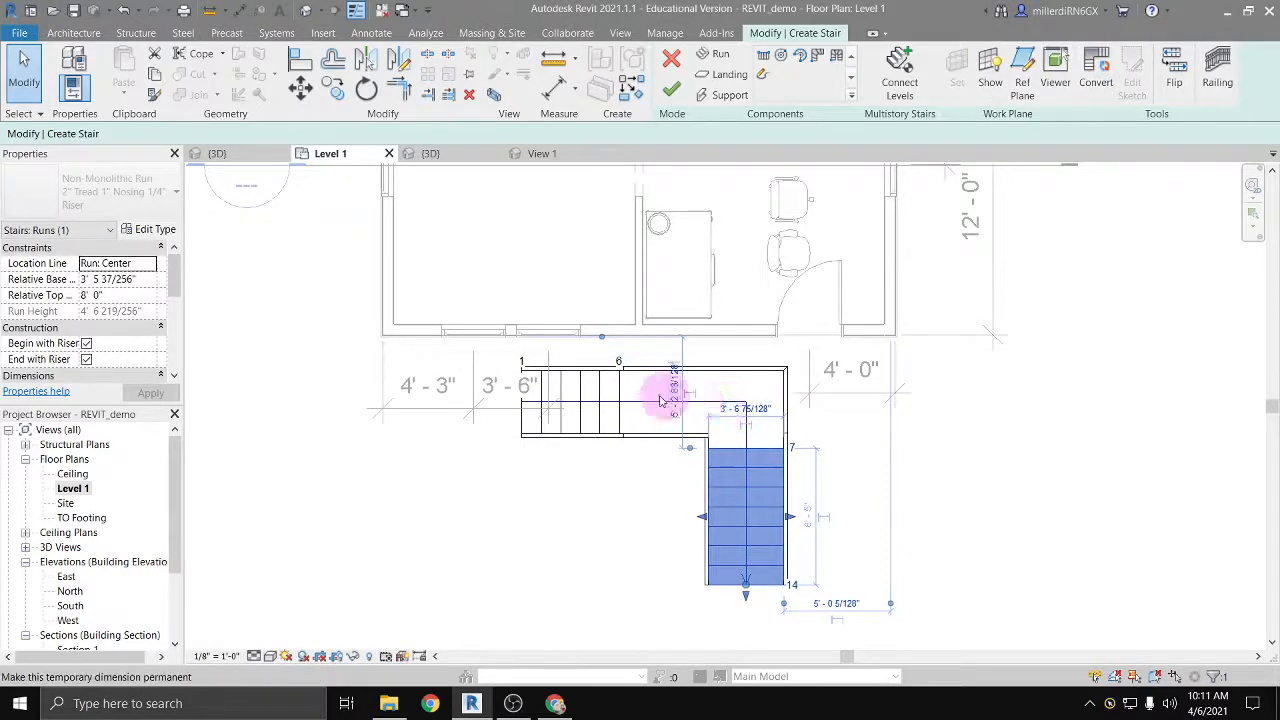
# Step: Set the second run's width to exactly 3' 0"
pyautogui.click(733, 410)
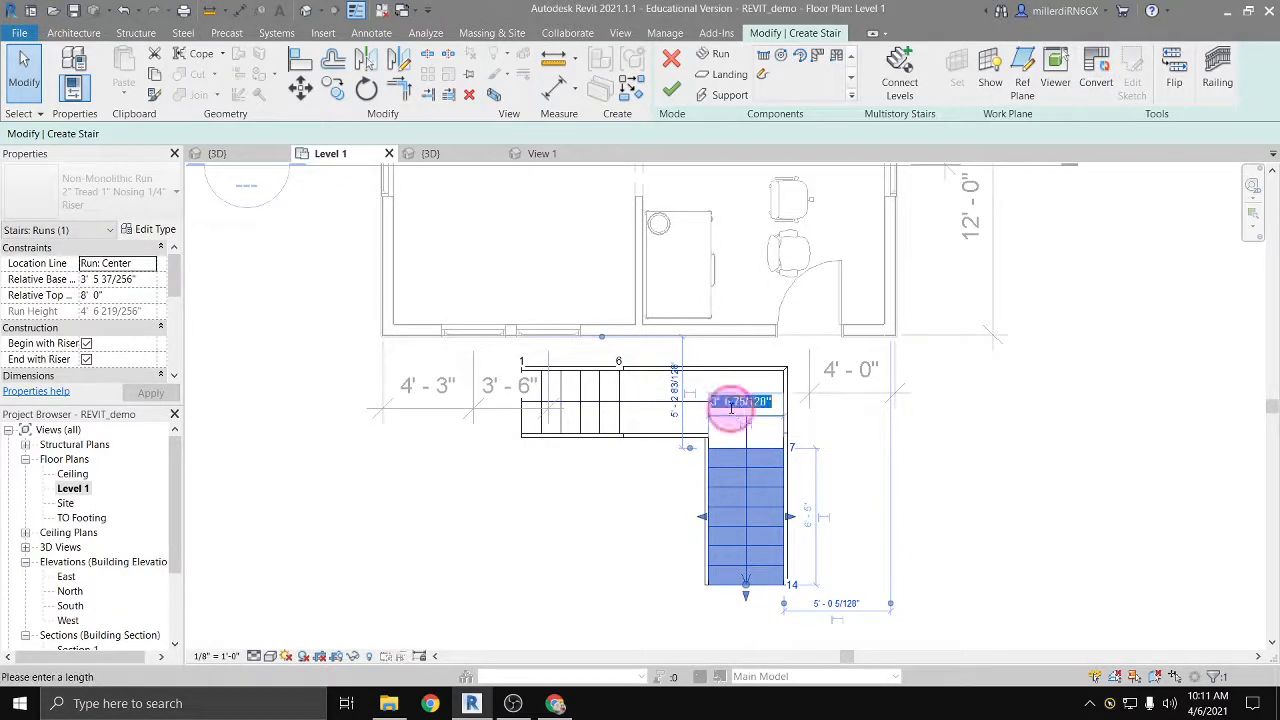
pyautogui.write('3')
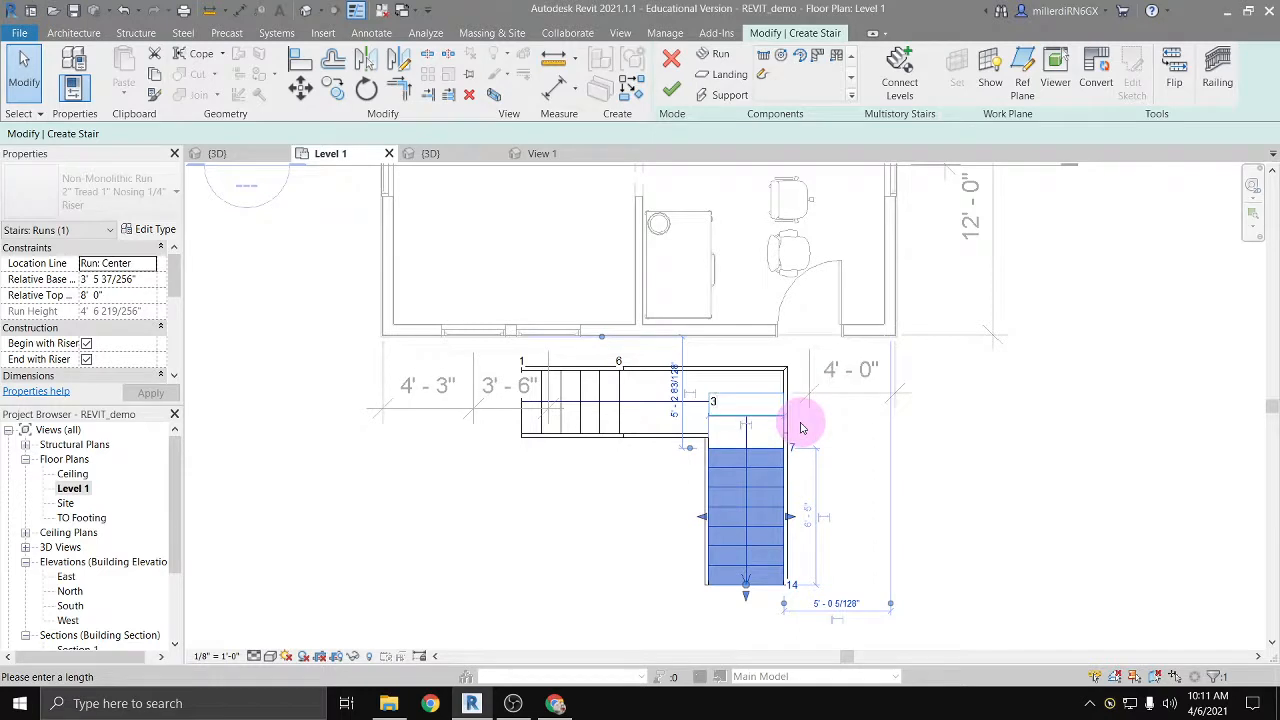
pyautogui.press('Return')
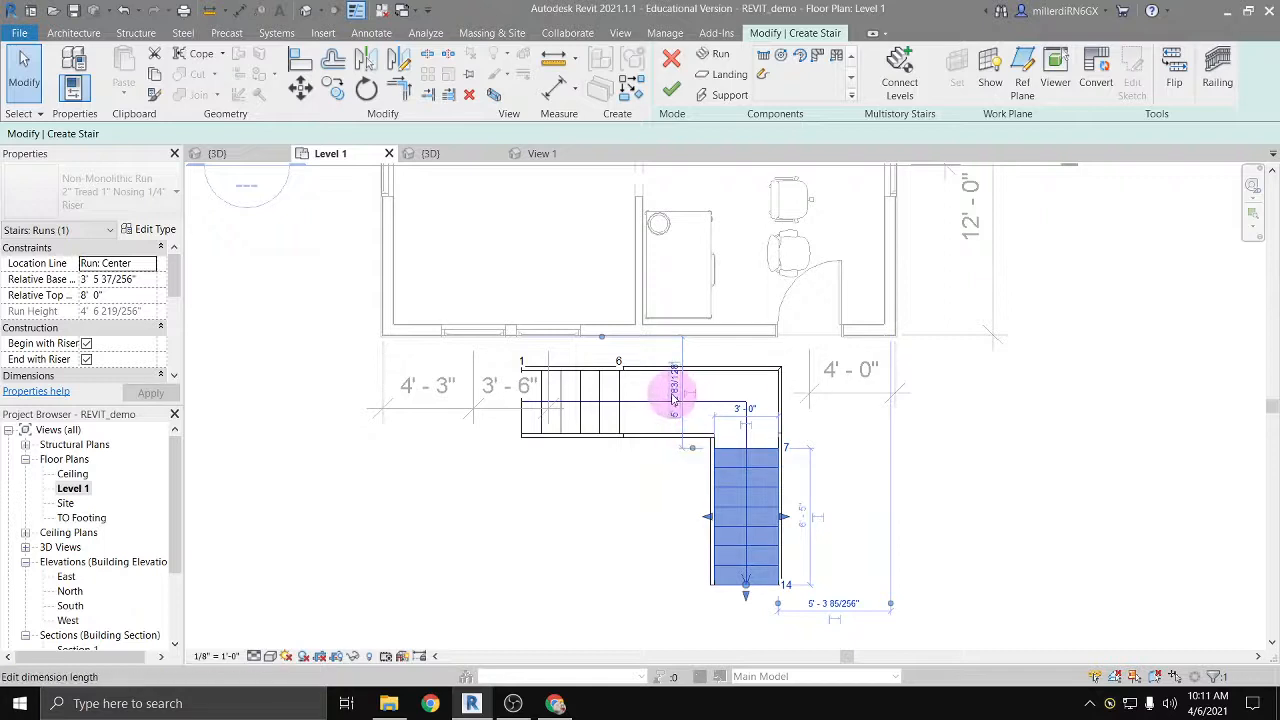
# Step: Position the second run 5' 0" from the front wall and 6' 0" from the east exterior wall, making the latter dimension permanent
pyautogui.click(753, 495)
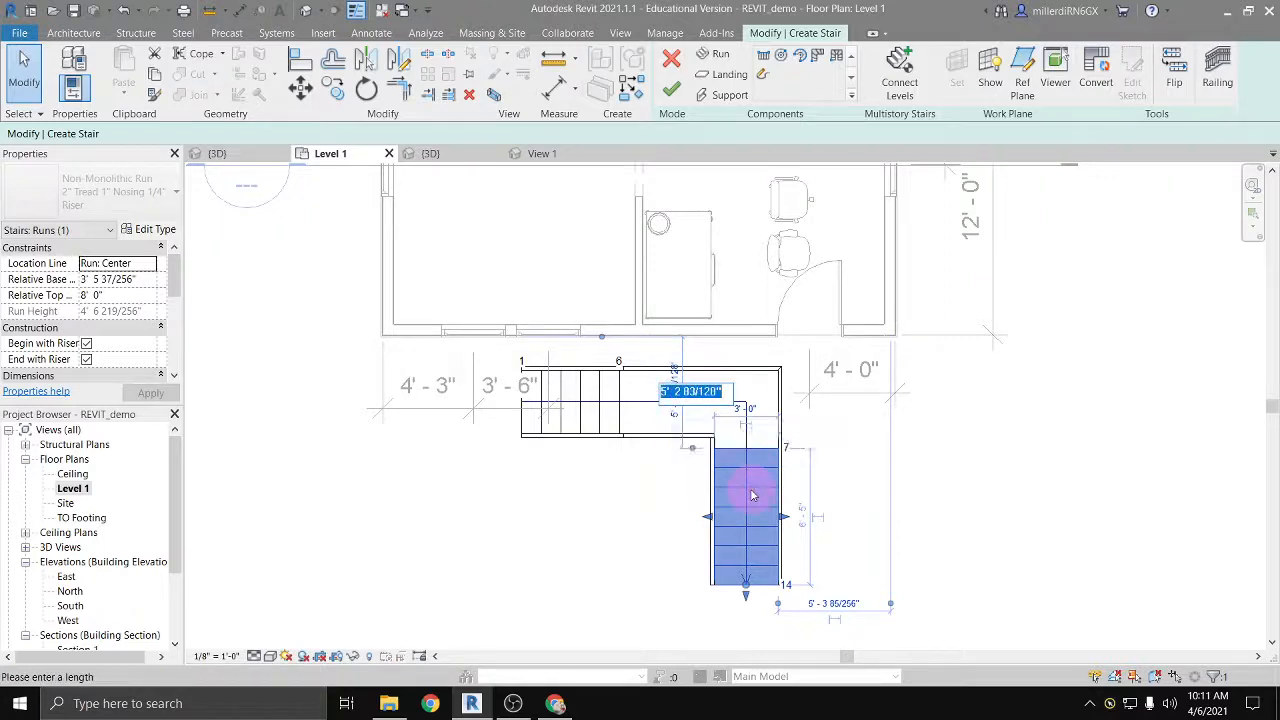
pyautogui.press('Return')
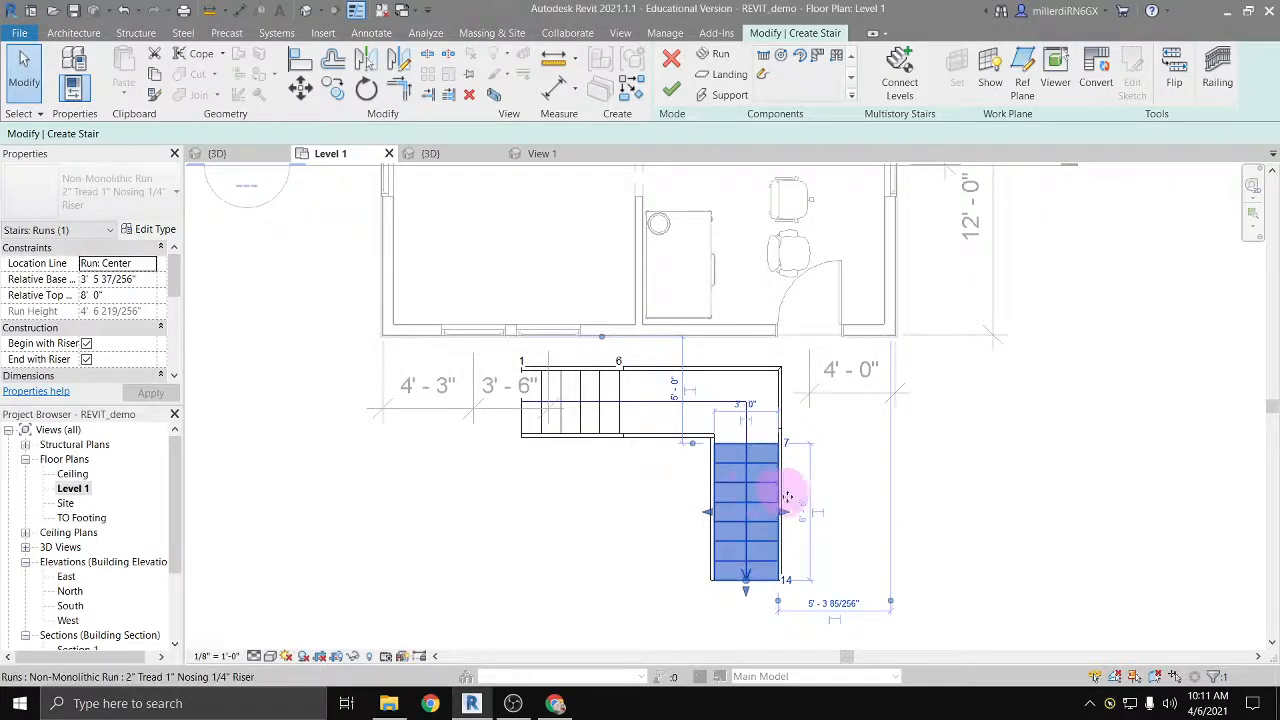
pyautogui.click(830, 614)
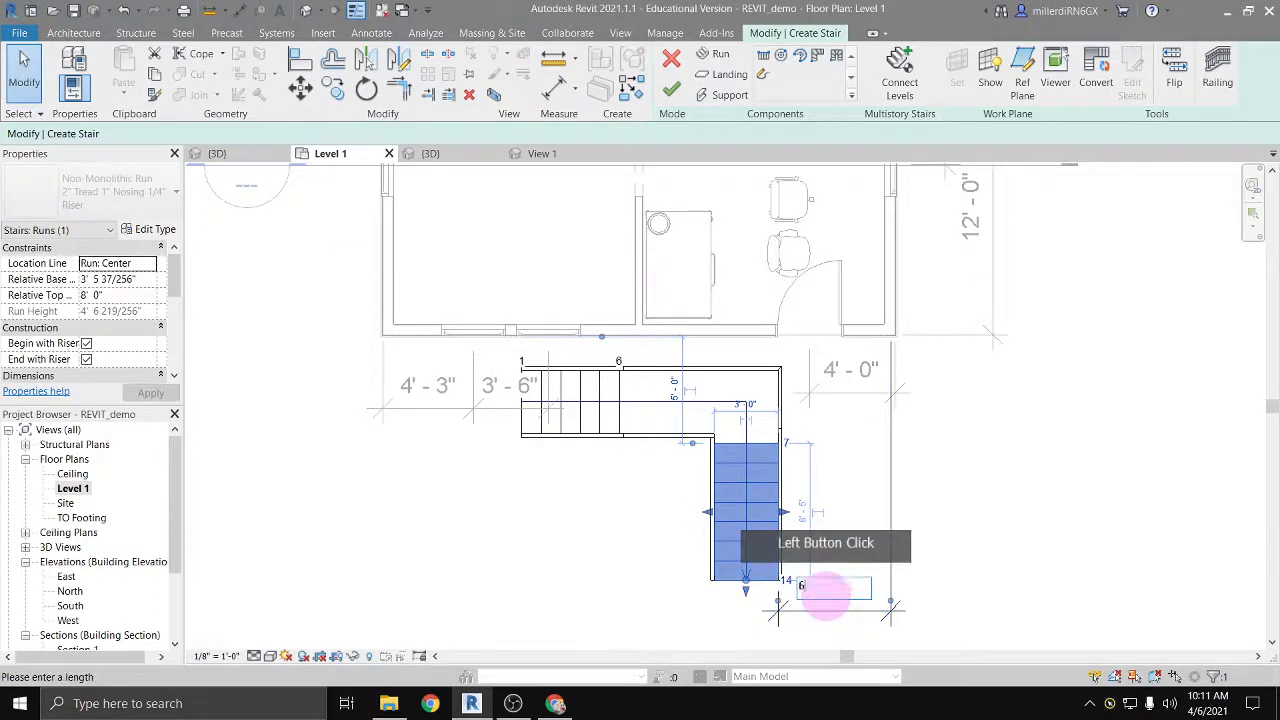
pyautogui.write('6')
pyautogui.press('Return')
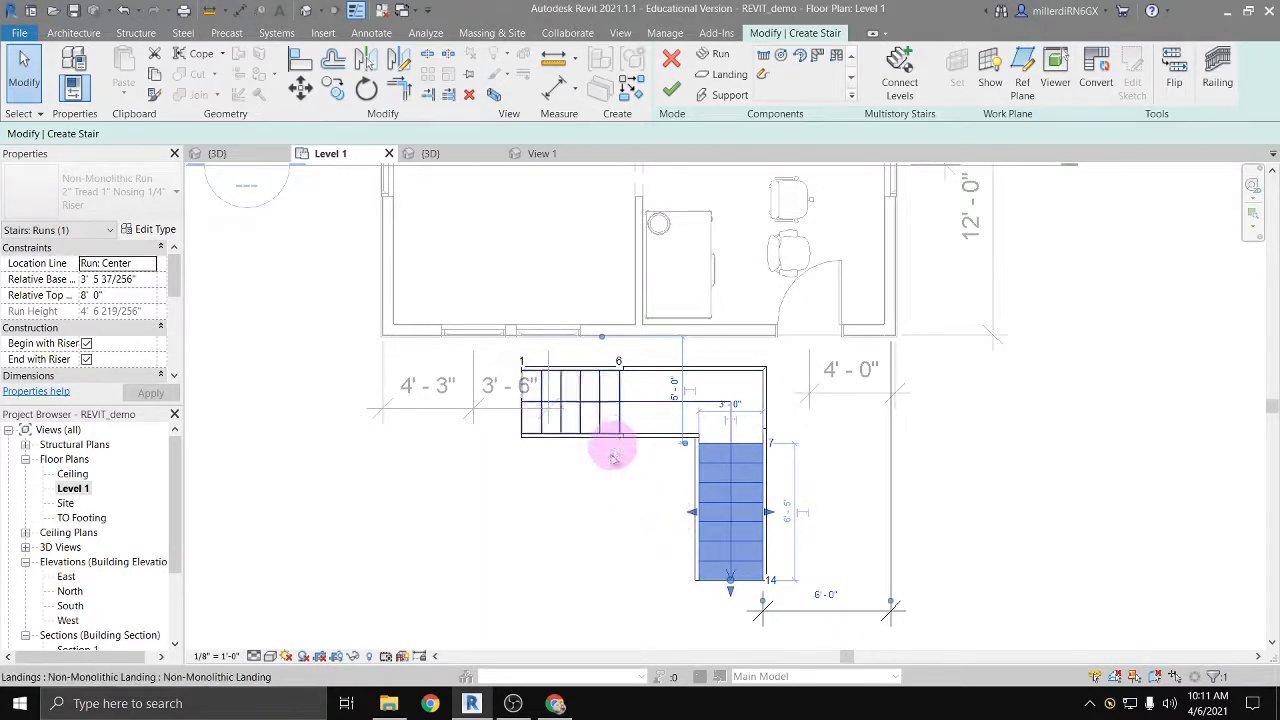
# Step: Finish the L-shaped stair and save the project
pyautogui.click(600, 514)
pyautogui.click(680, 8)
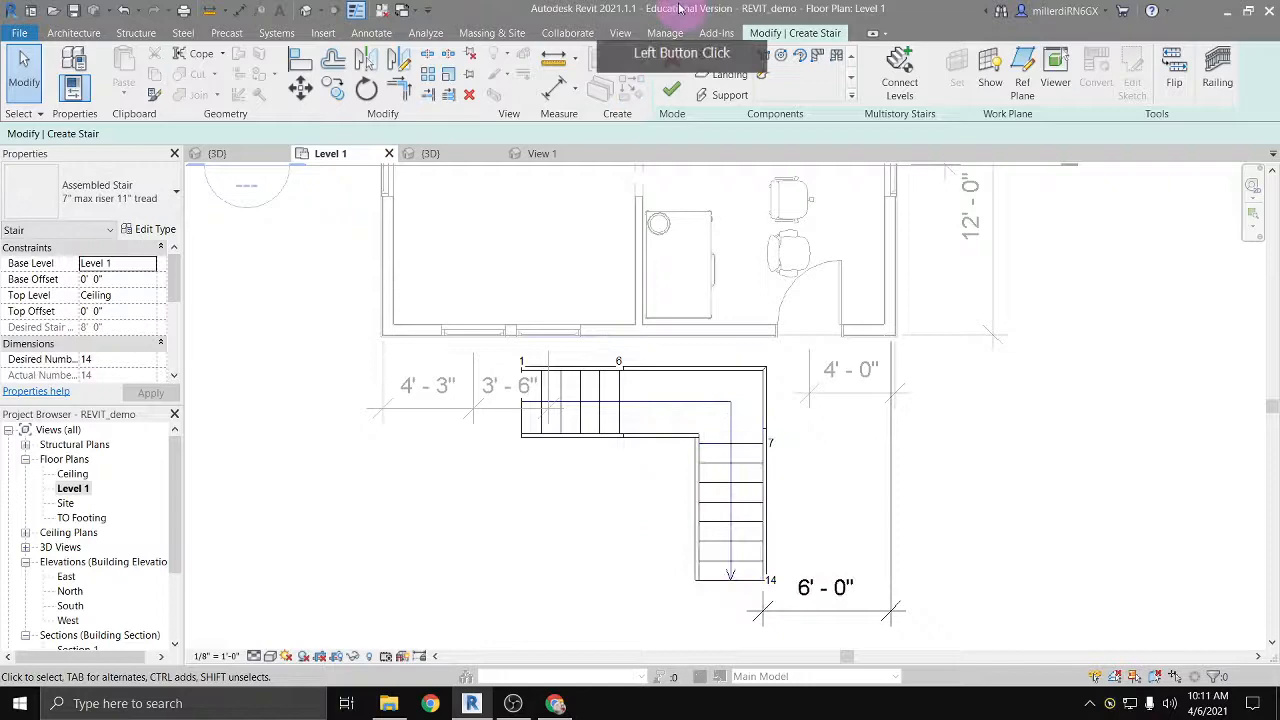
pyautogui.click(672, 92)
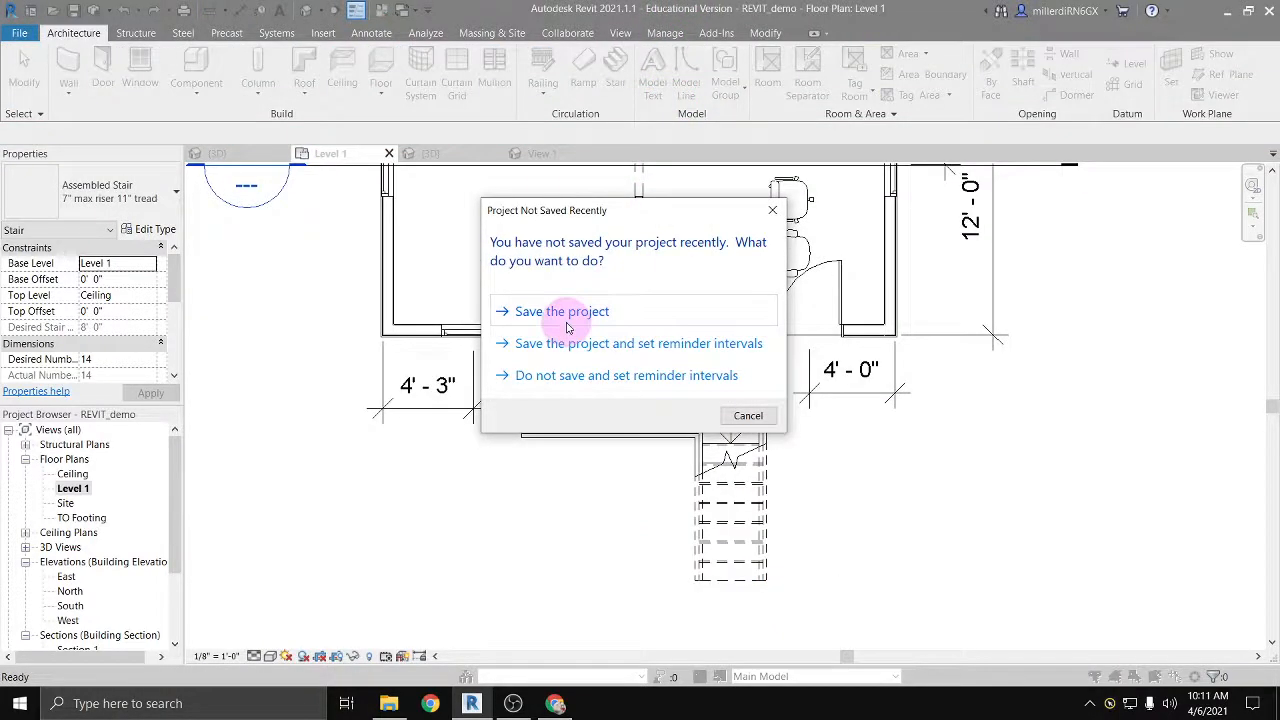
pyautogui.click(555, 311)
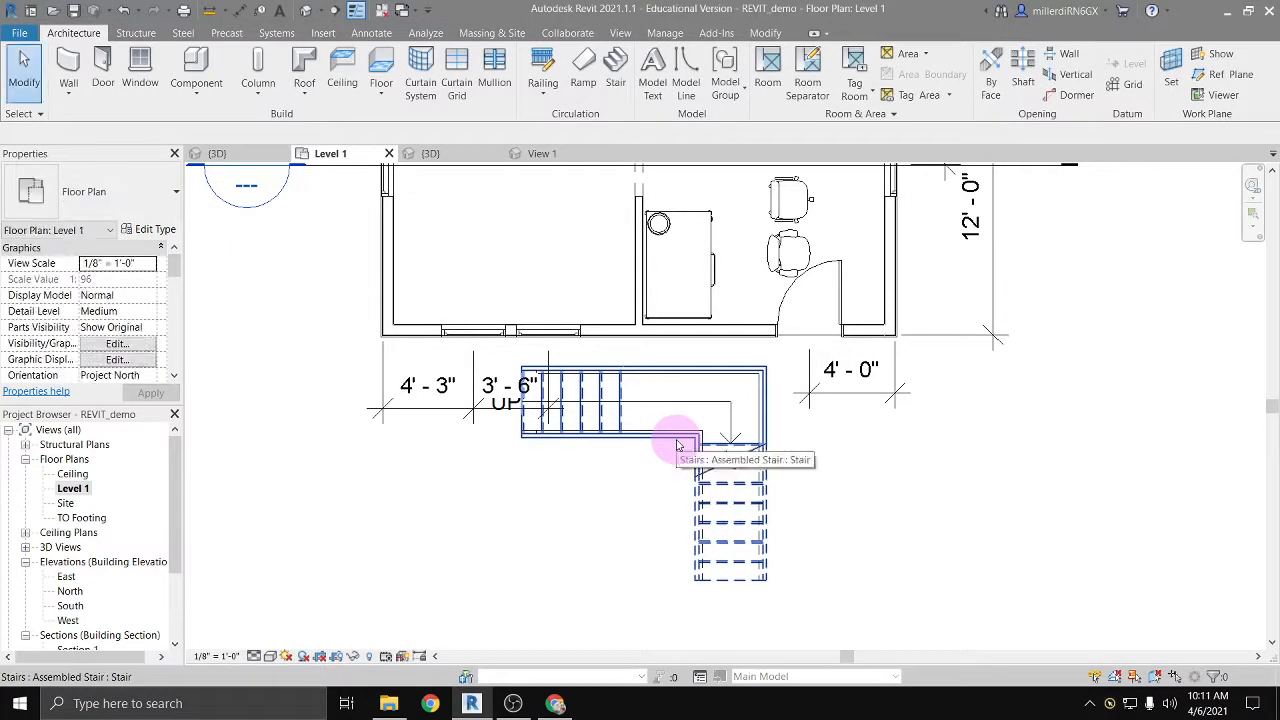
# Step: Close the two extra views beyond Level 1, including View 1, and show the default 3D view
pyautogui.click(495, 154)
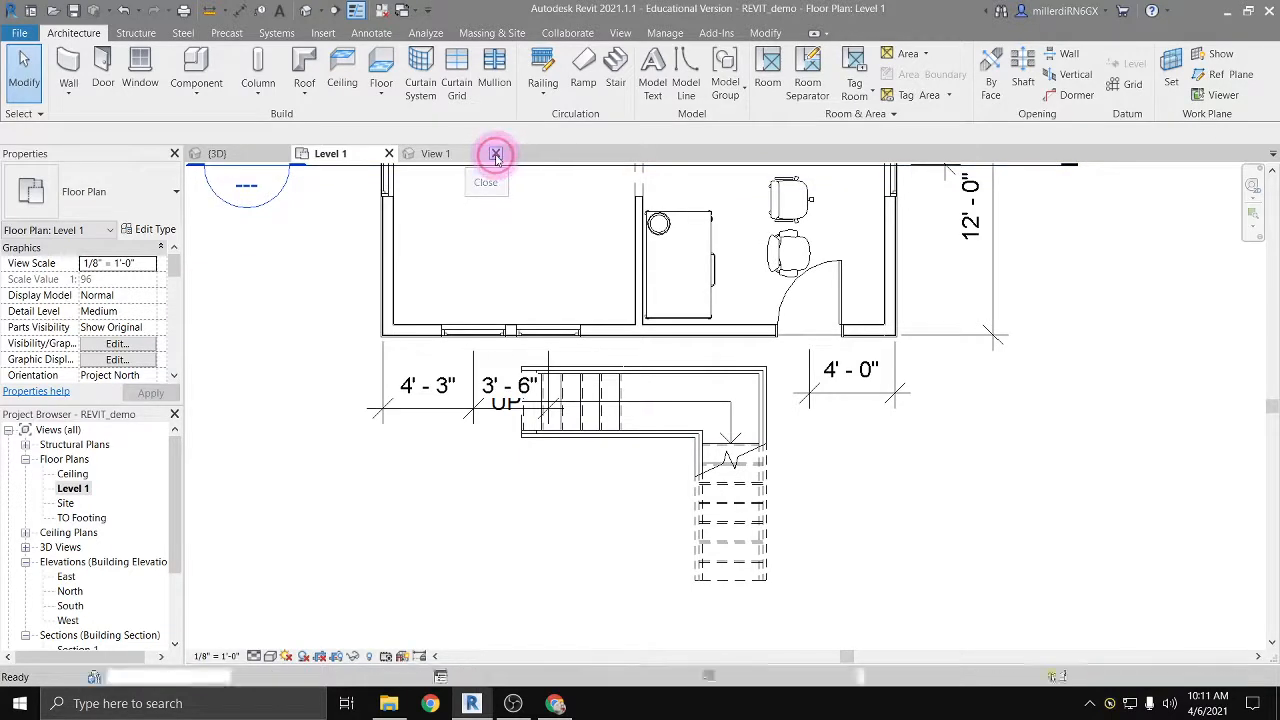
pyautogui.click(495, 154)
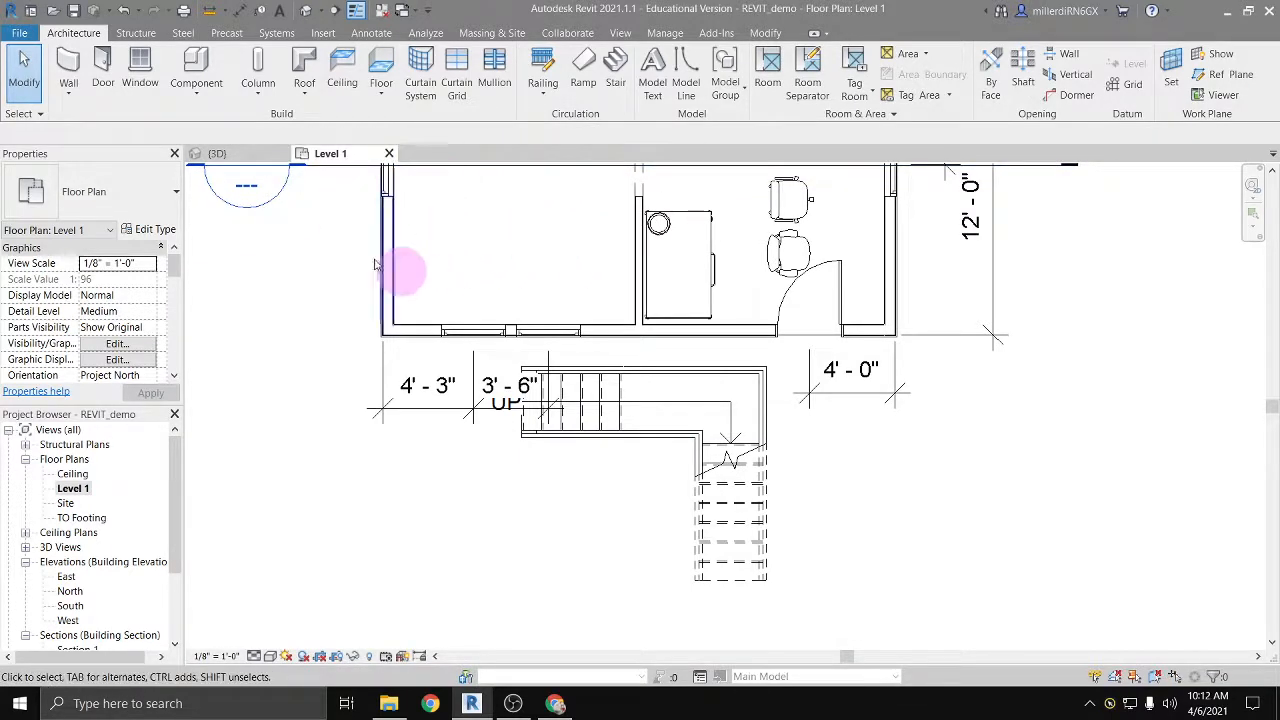
pyautogui.click(306, 12)
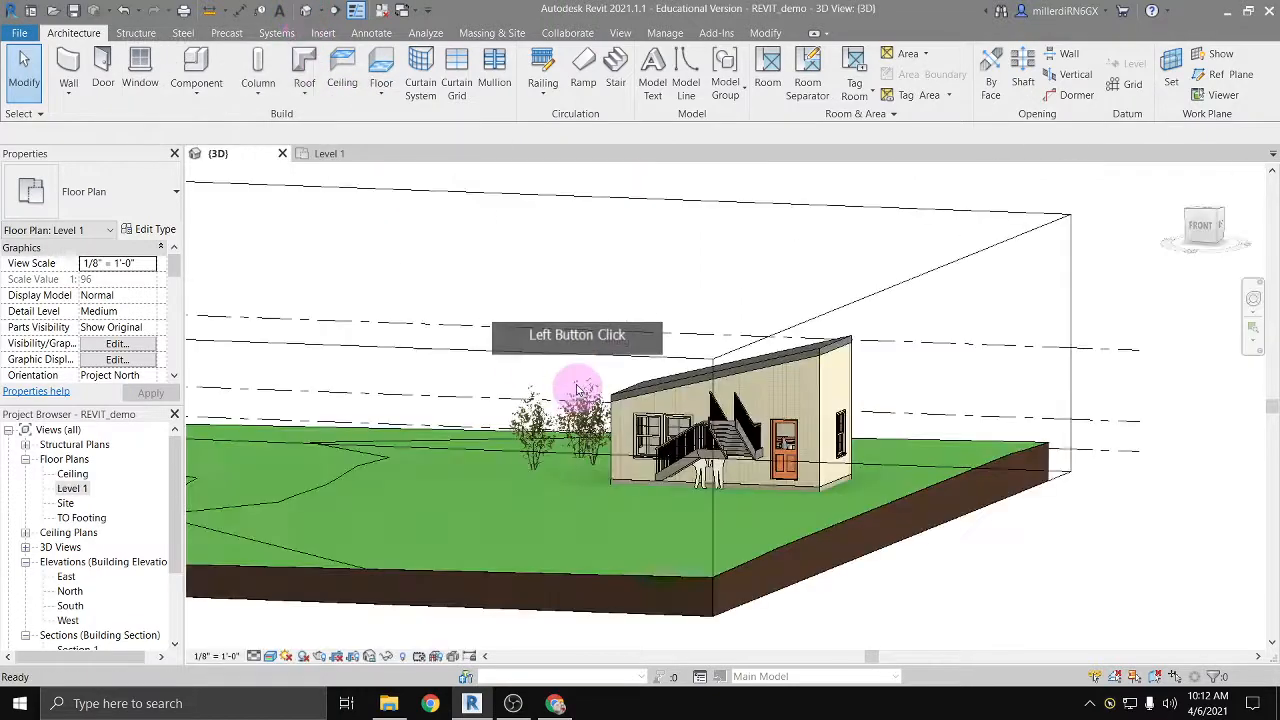
# Step: View the exterior stair up close from the front left and set the 3D visual style to Consistent Colors
pyautogui.keyDown('shift'); pyautogui.moveTo(733, 464); pyautogui.dragTo(514, 414, button='middle'); pyautogui.keyUp('shift')
pyautogui.scroll(5, 440, 456)
pyautogui.click(270, 656)
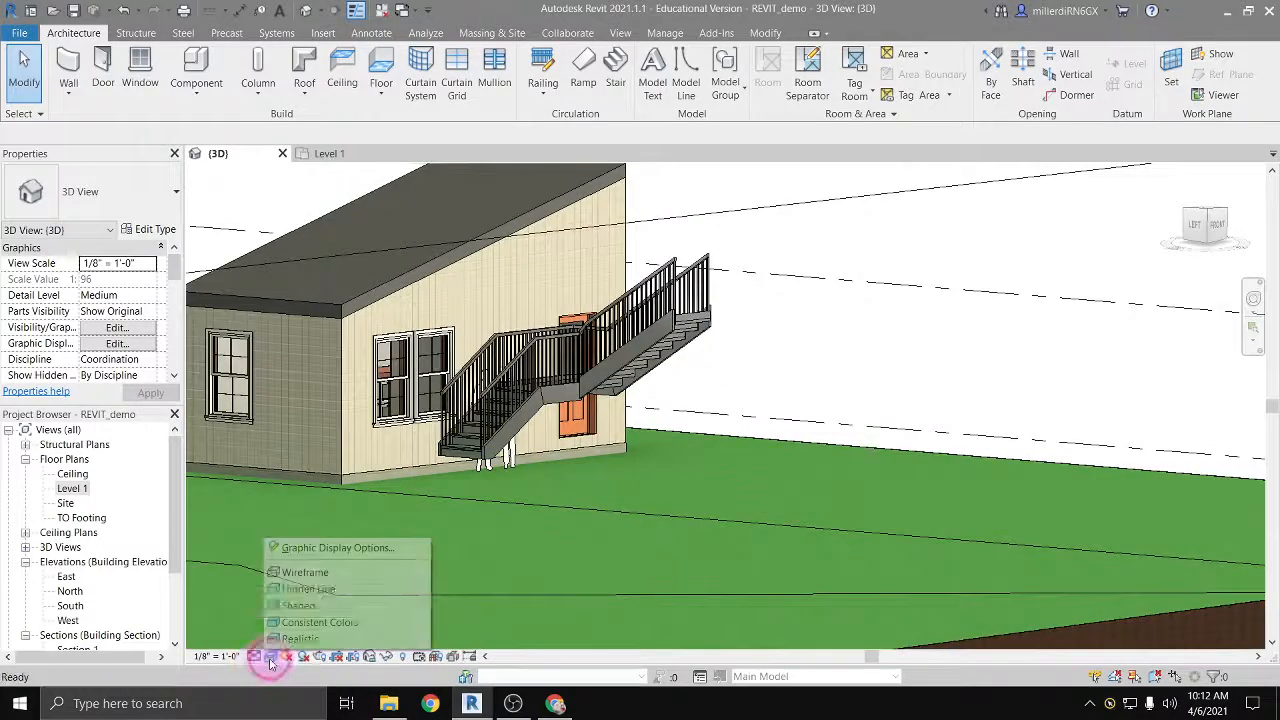
pyautogui.click(311, 622)
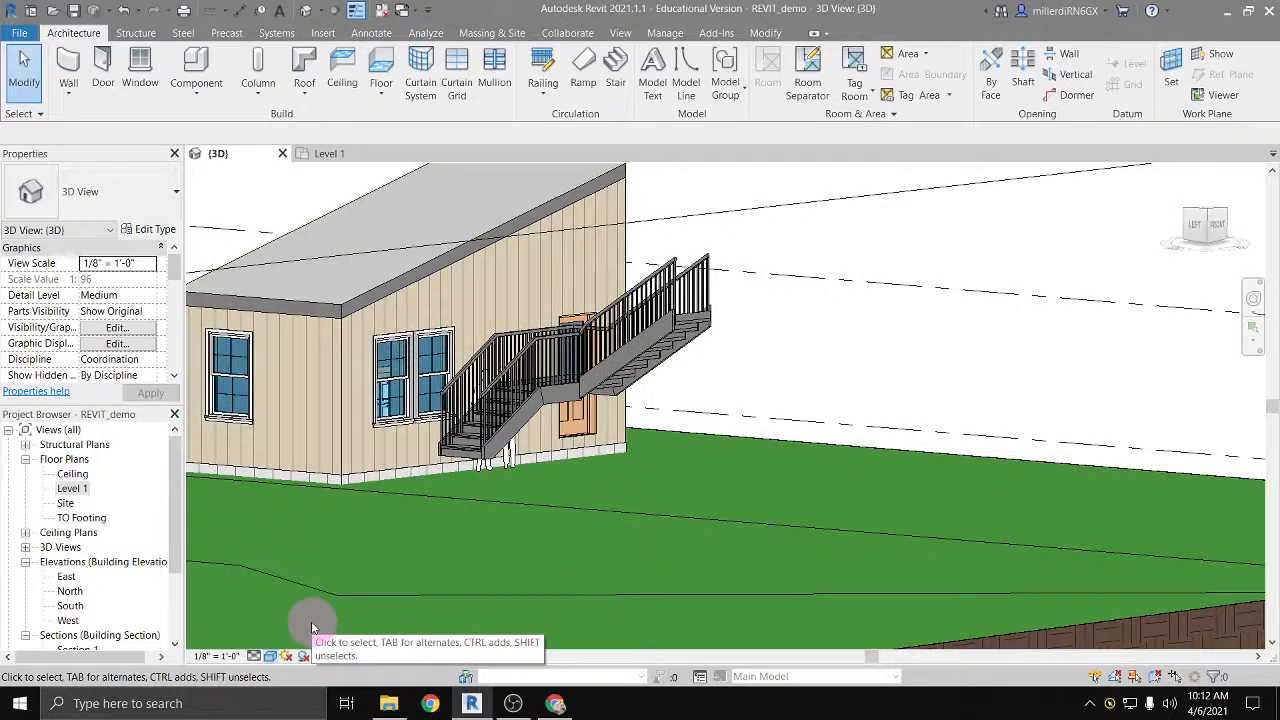
# Step: Change the stair railing on the side away from the house to the Guardrail - Pipe type
pyautogui.scroll(2, 480, 445)
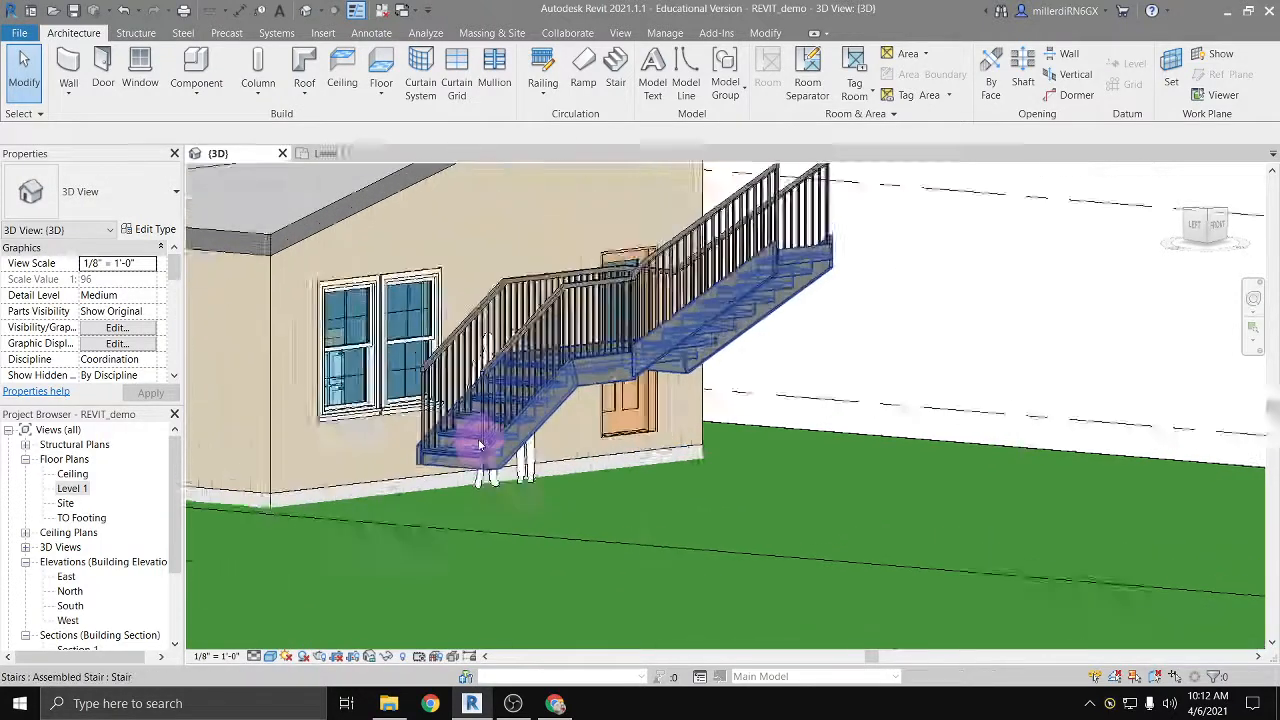
pyautogui.scroll(1, 479, 445)
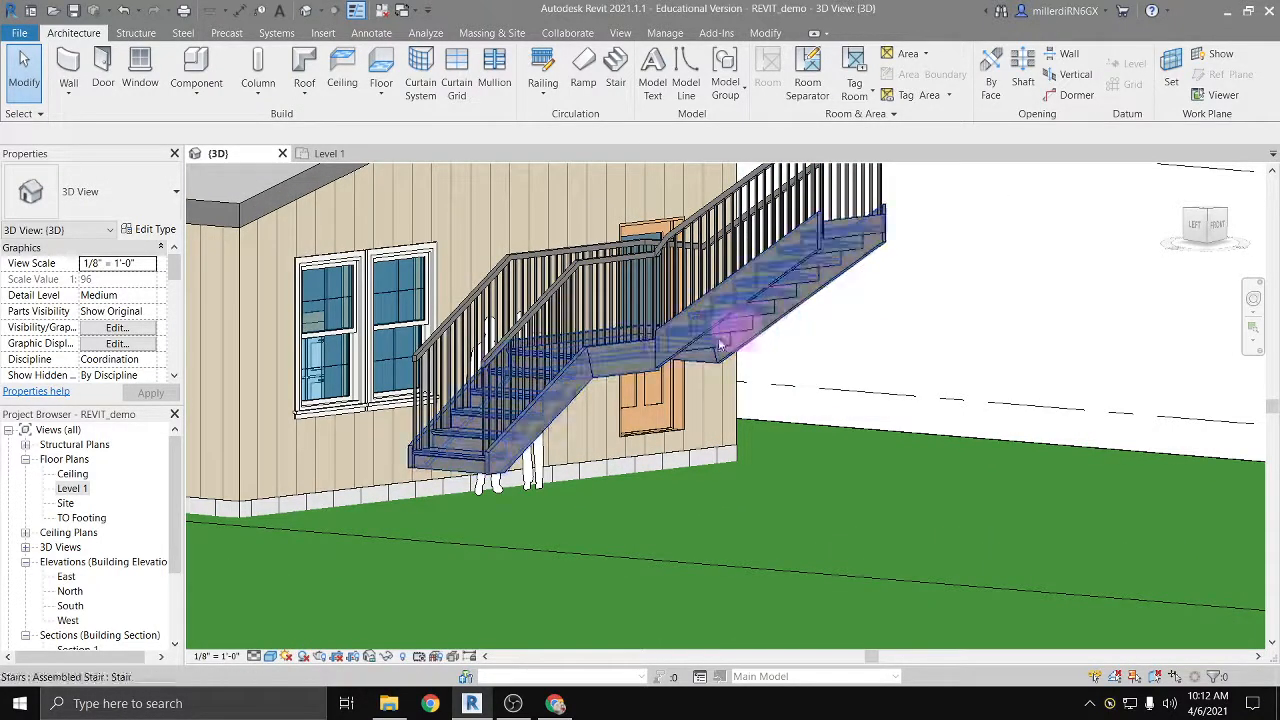
pyautogui.click(571, 271)
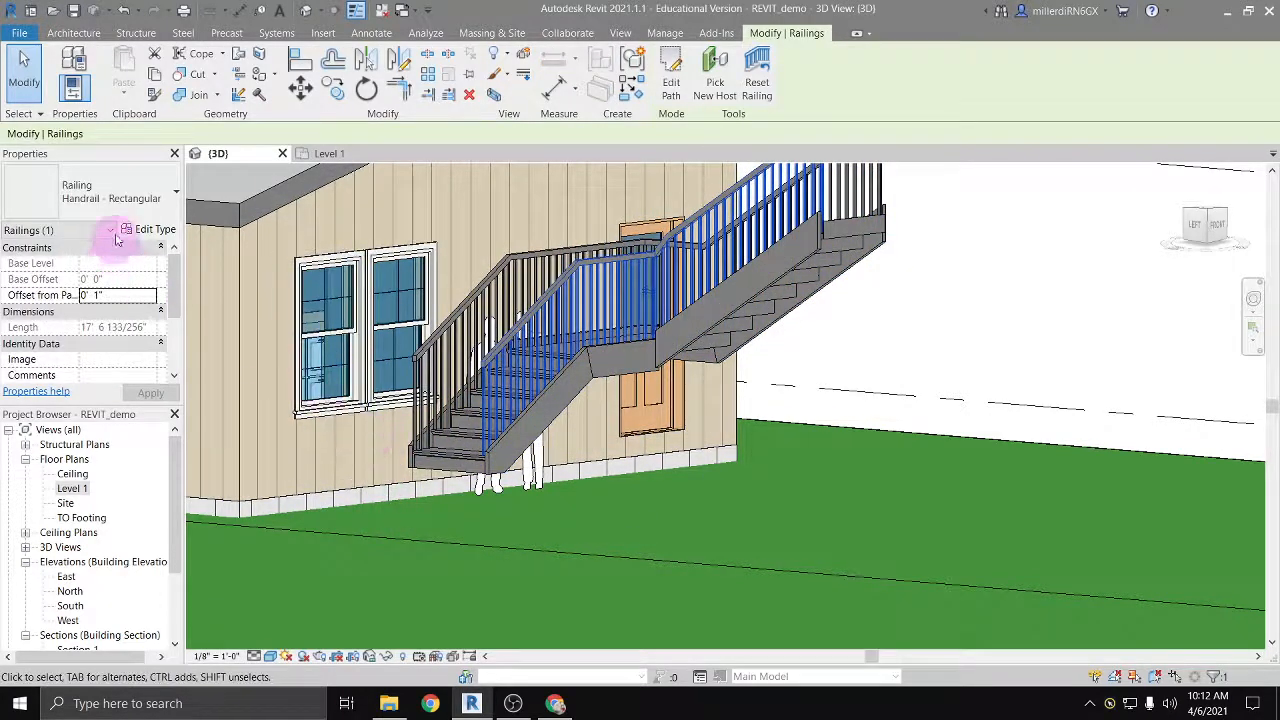
pyautogui.click(120, 195)
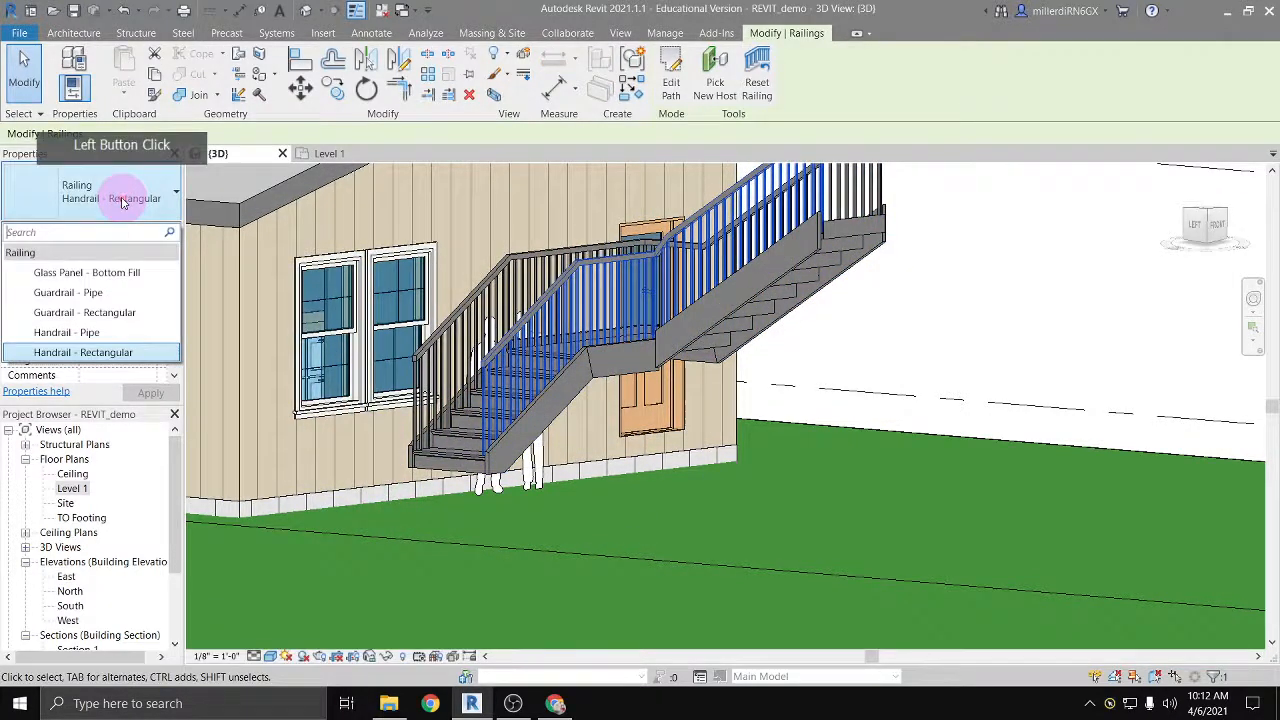
pyautogui.click(97, 293)
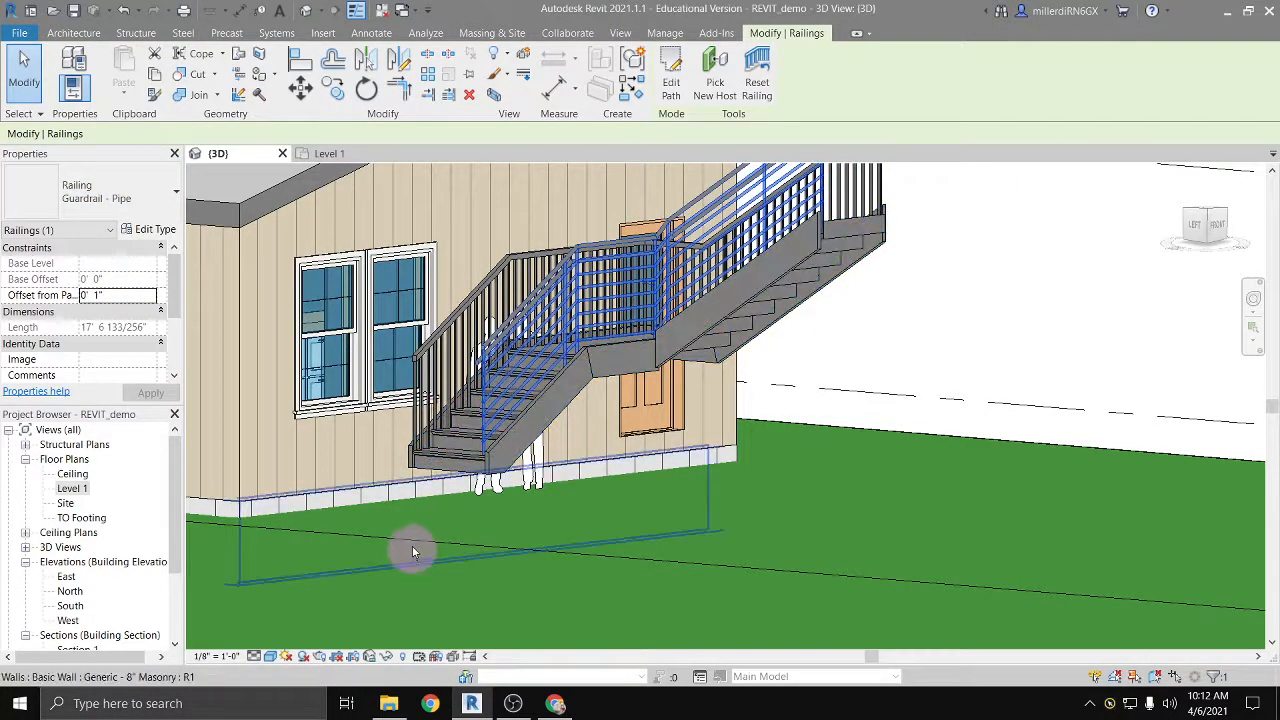
# Step: Change the stair railing on the side away from the house to the Glass Panel - Bottom Fill type
pyautogui.click(478, 410)
pyautogui.click(130, 230)
pyautogui.click(130, 203)
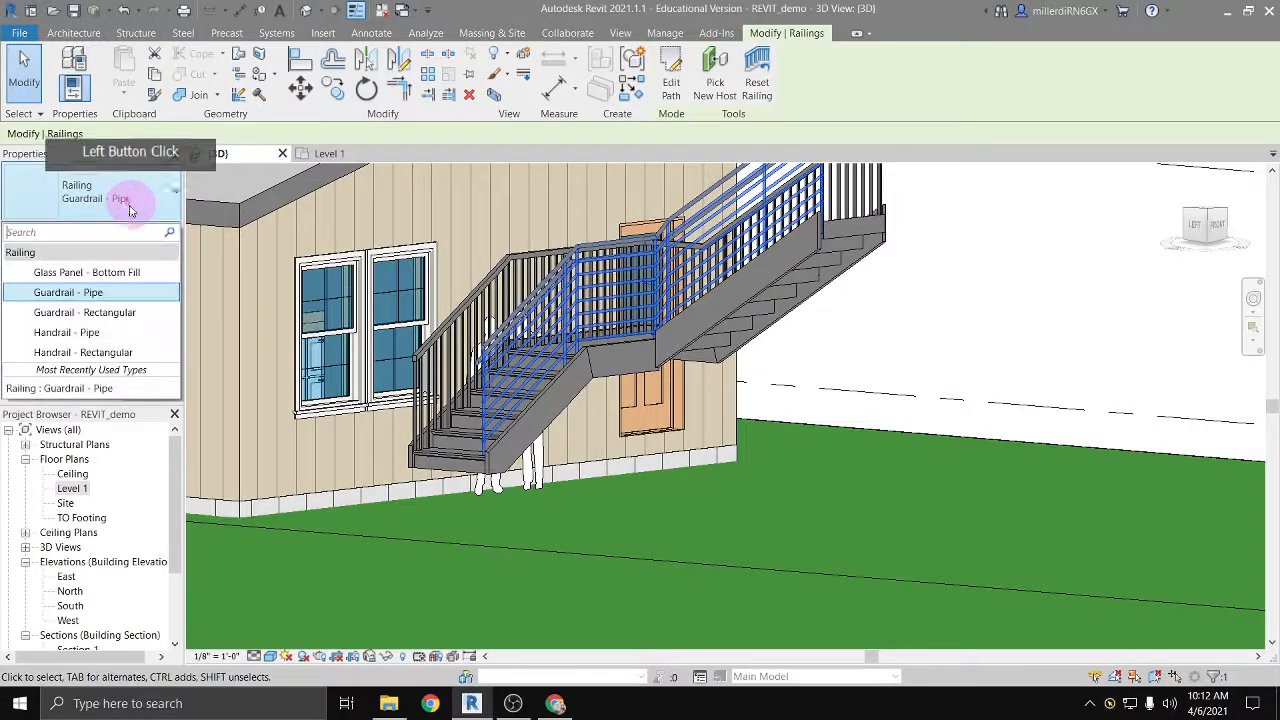
pyautogui.click(100, 272)
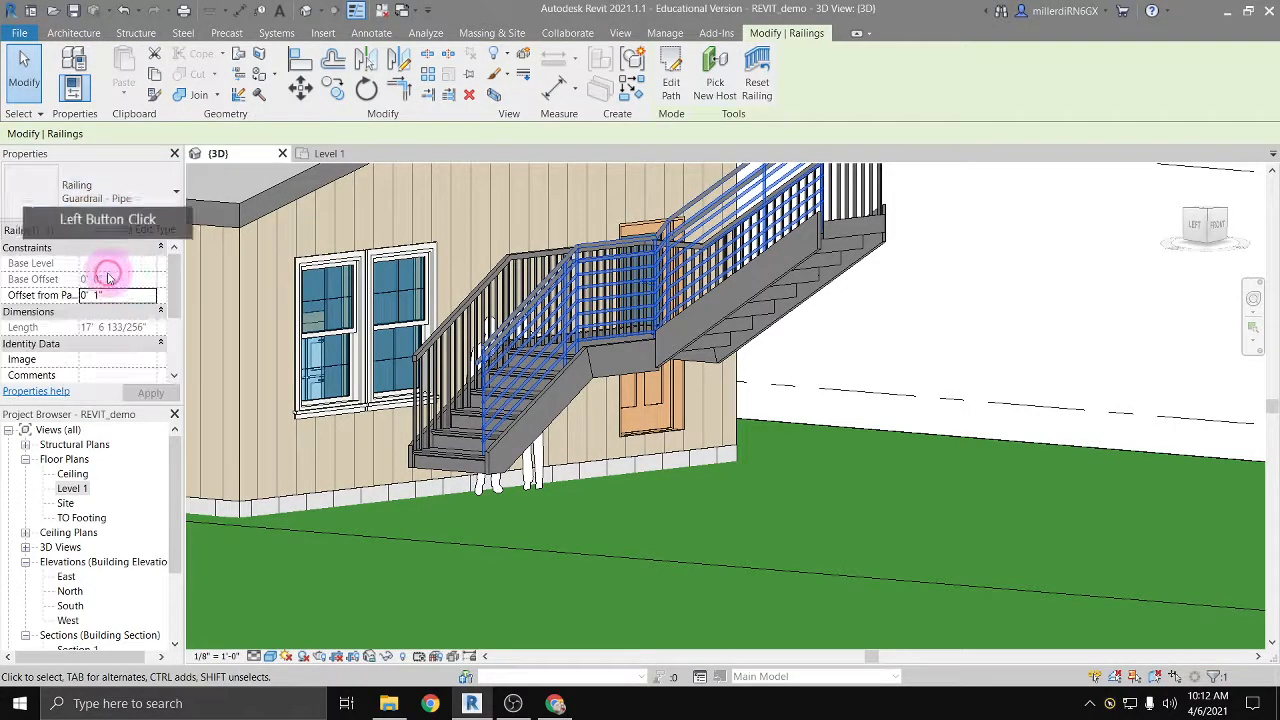
pyautogui.click(743, 487)
# Step: Delete the rectangular handrail on the side of the stair nearest the house wall
pyautogui.moveTo(660, 414); pyautogui.dragTo(657, 520, button='middle')
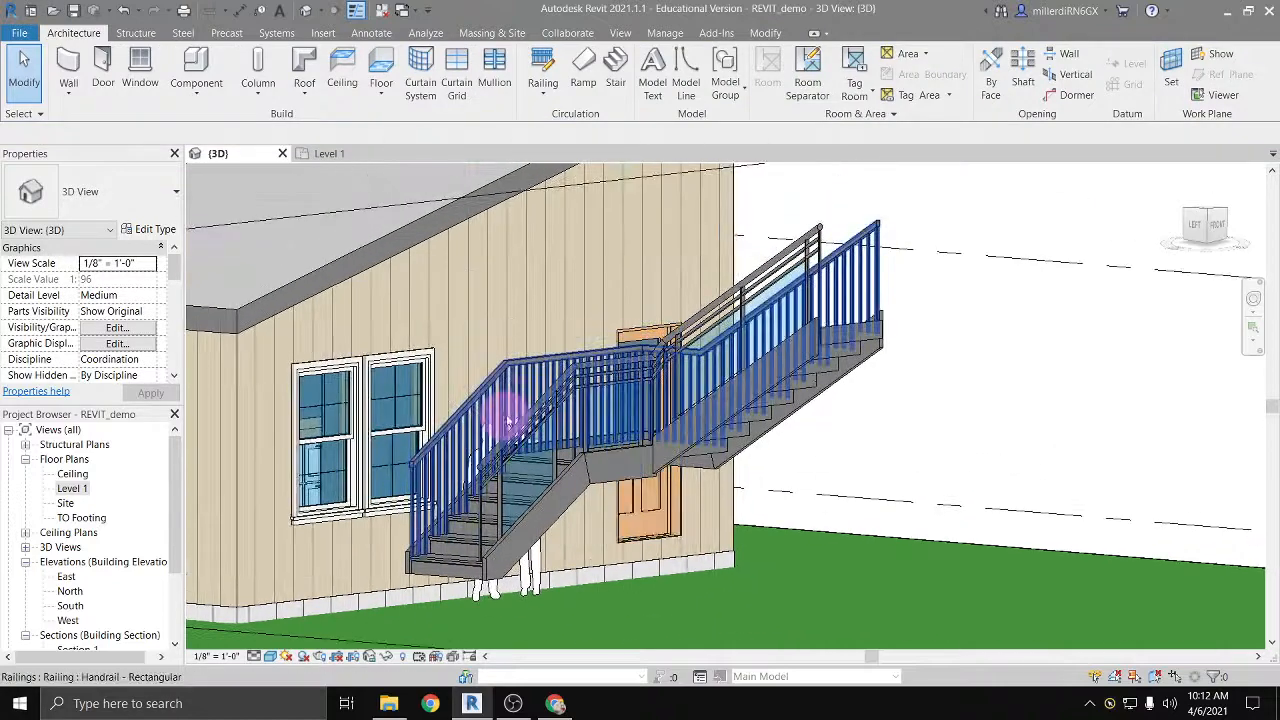
pyautogui.click(497, 389)
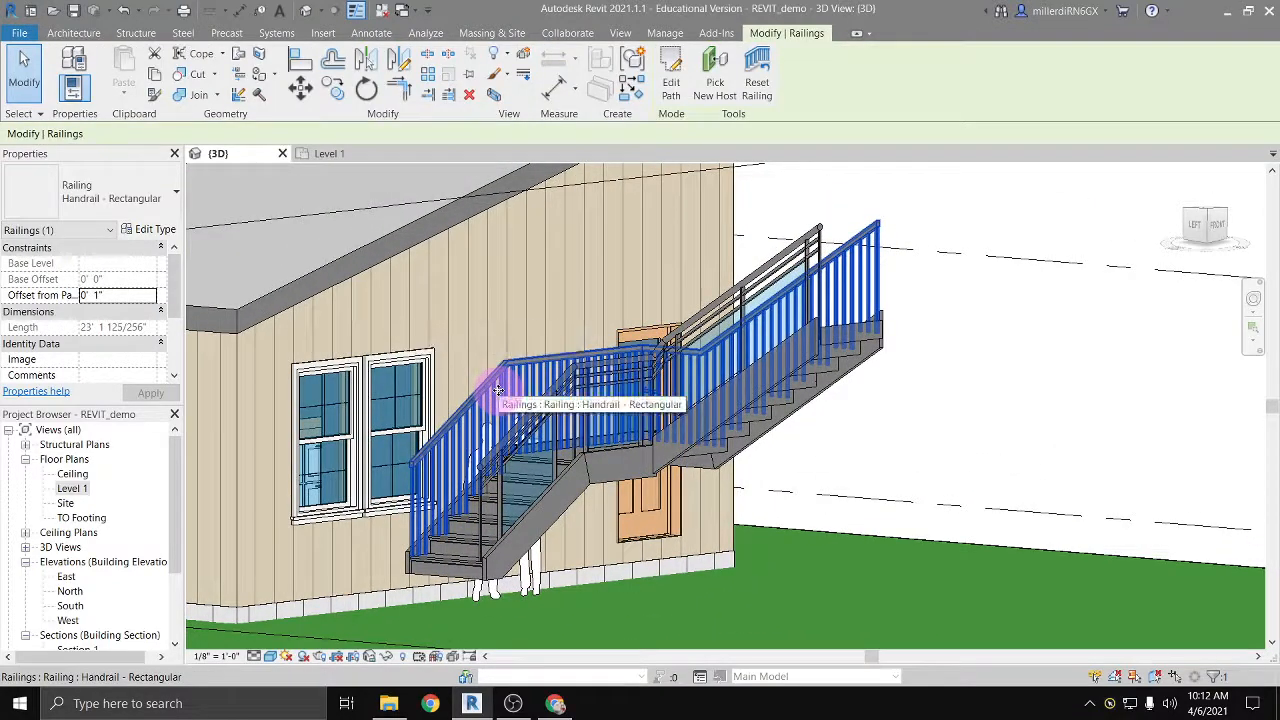
pyautogui.press('Delete')
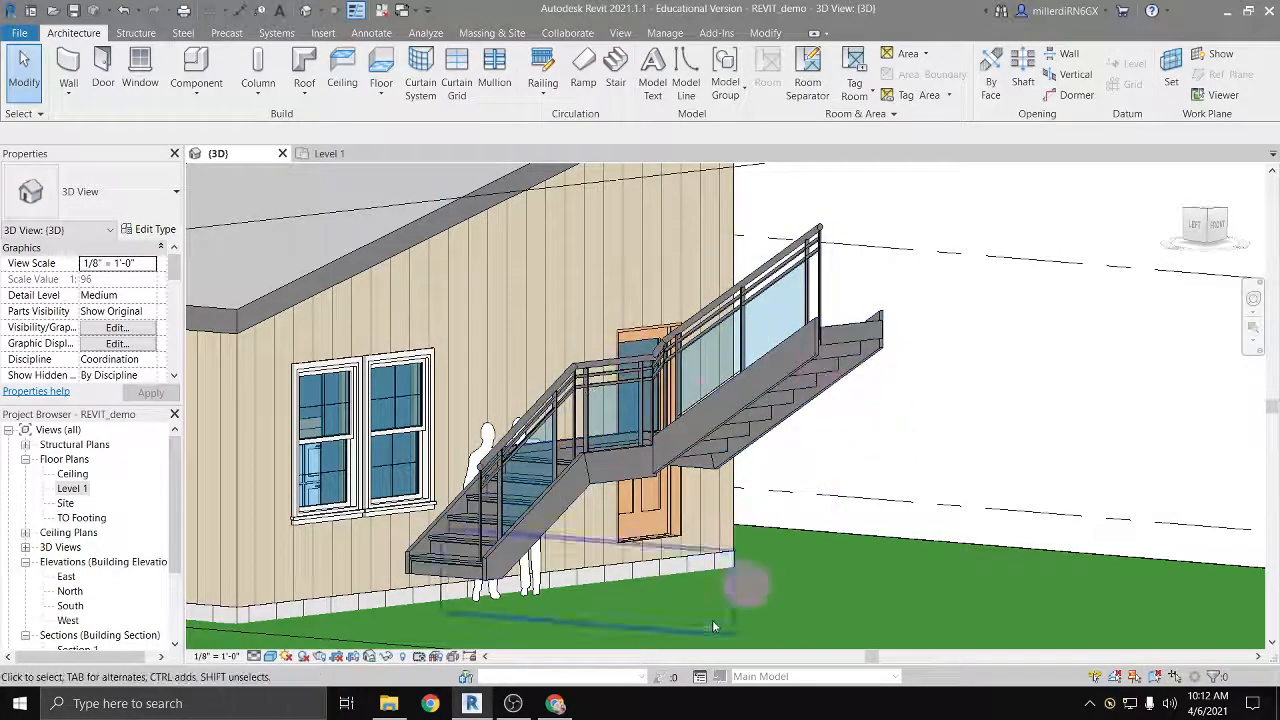
# Step: Edit the L-shaped stair and set its base offset to -1' 0" from Level 1
pyautogui.click(548, 493)
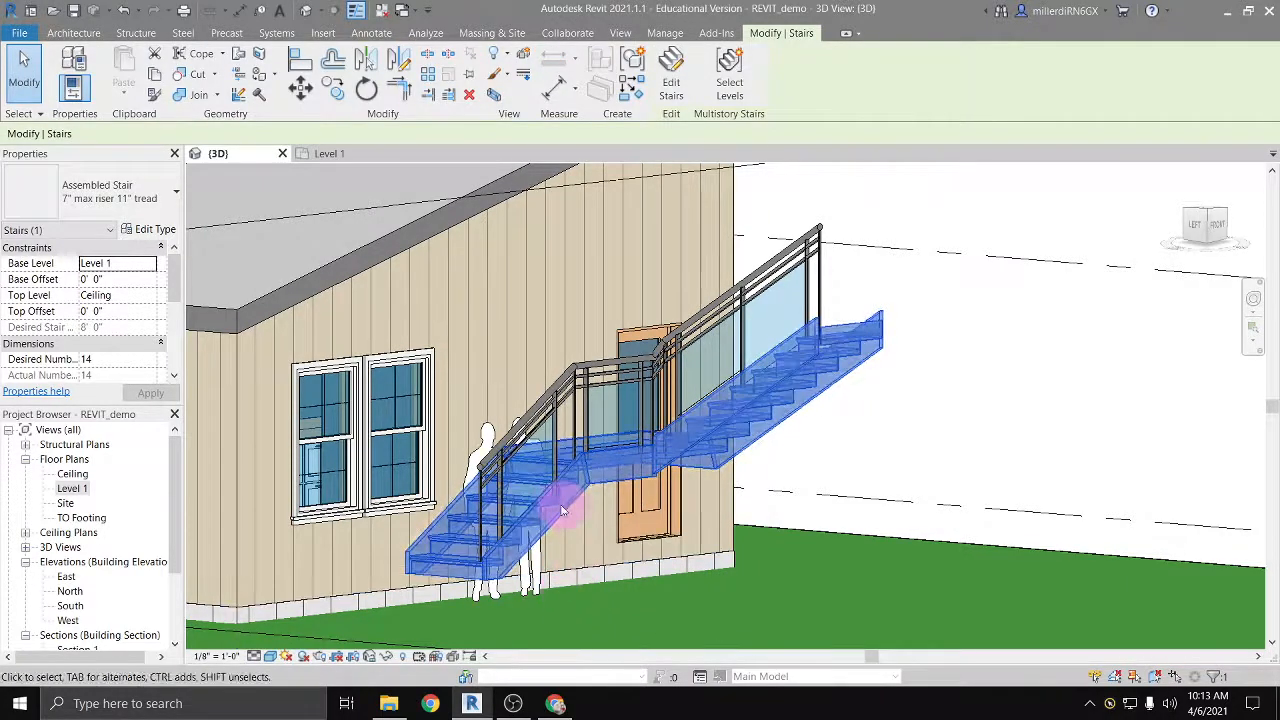
pyautogui.click(672, 75)
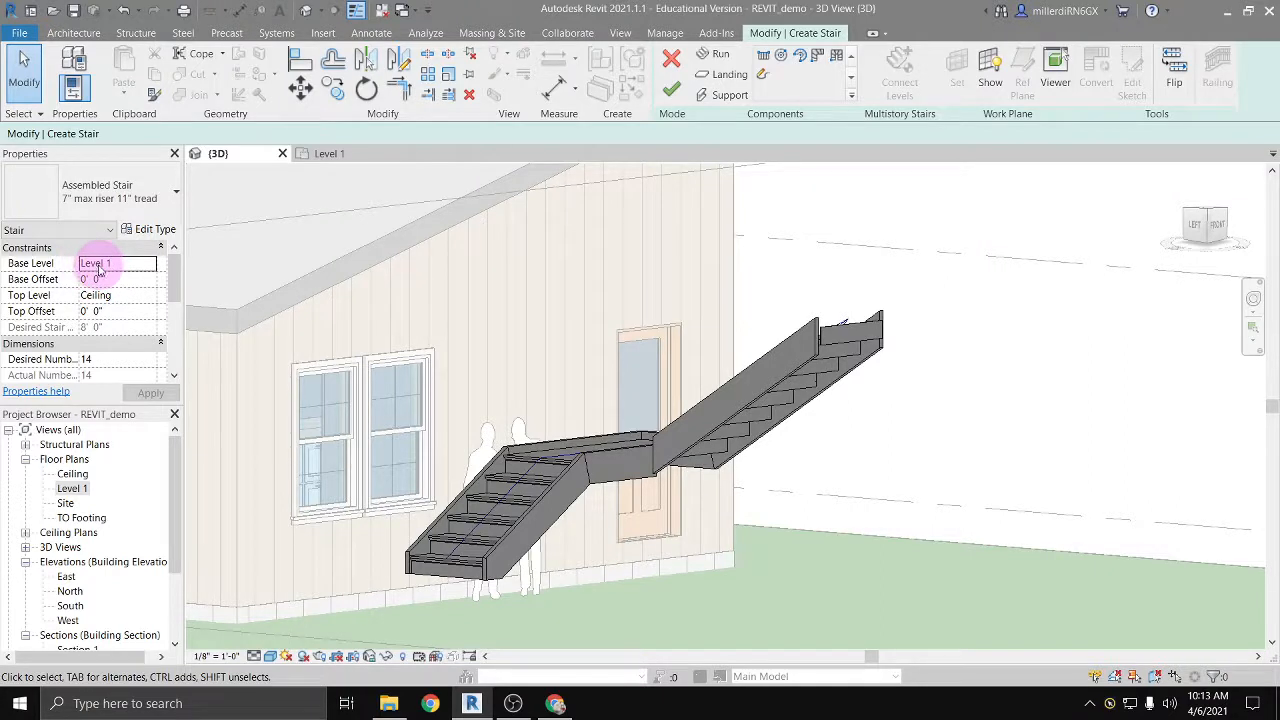
pyautogui.click(149, 265)
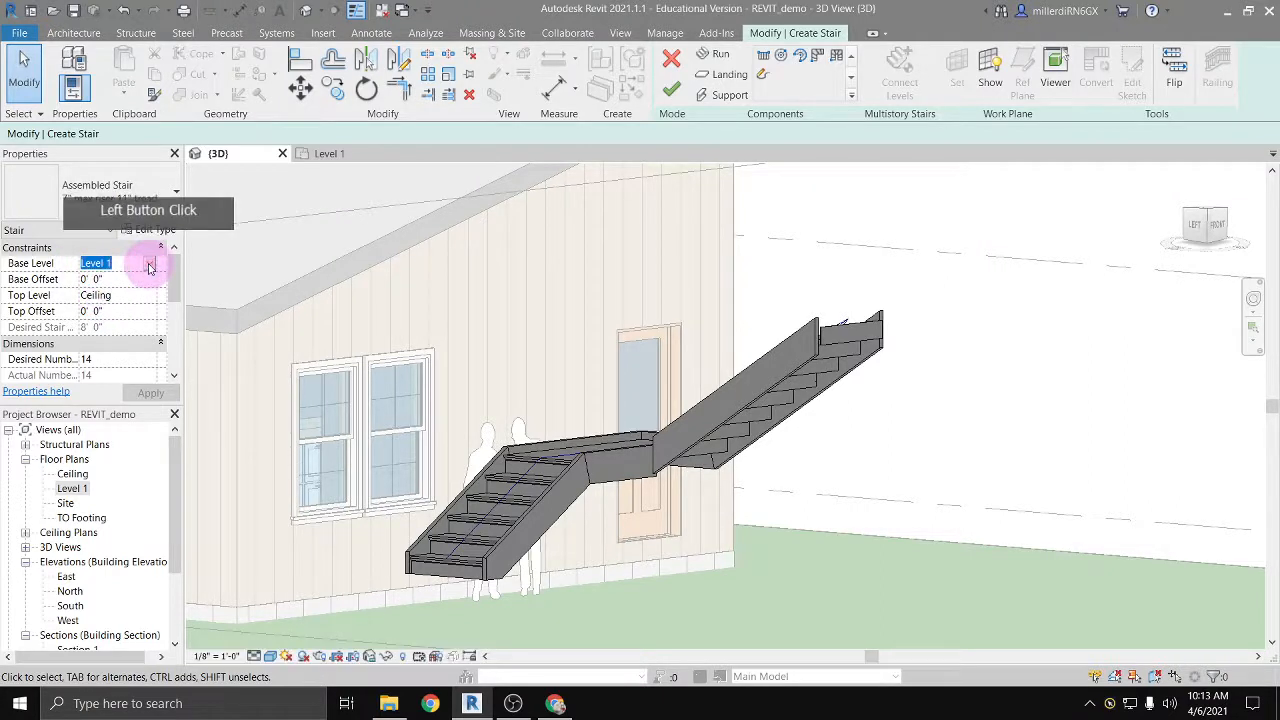
pyautogui.click(150, 266)
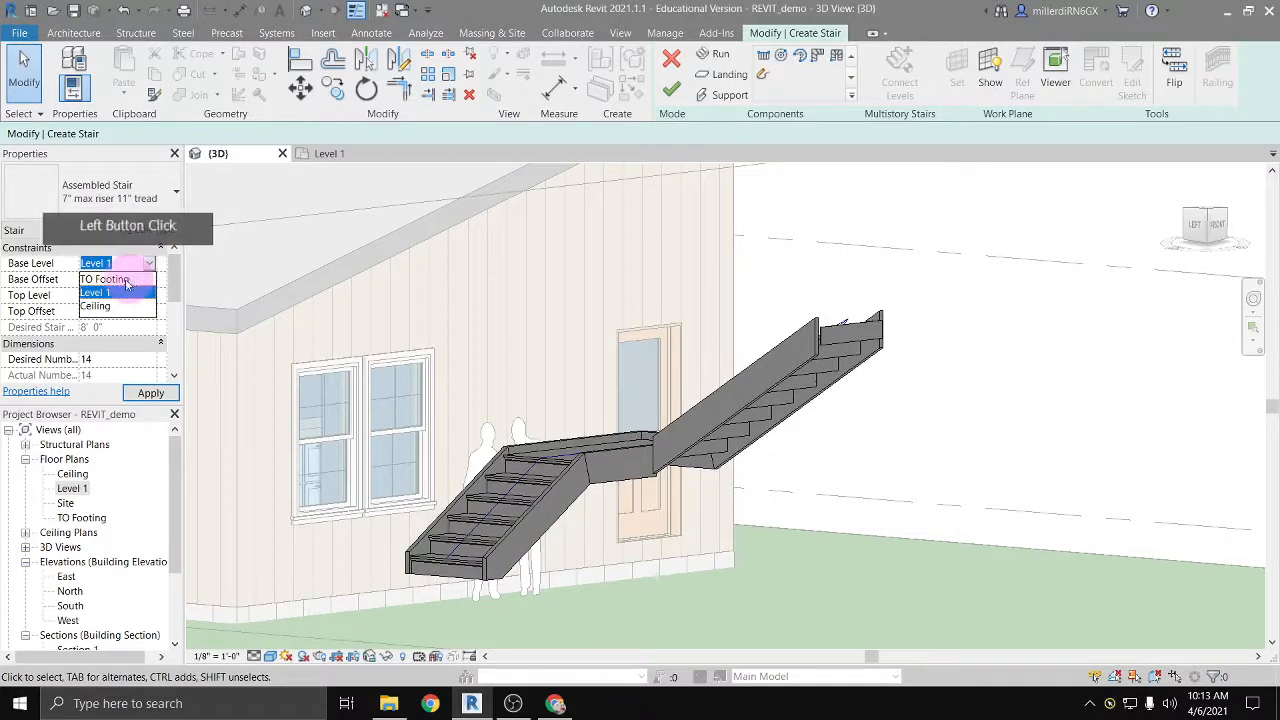
pyautogui.click(123, 262)
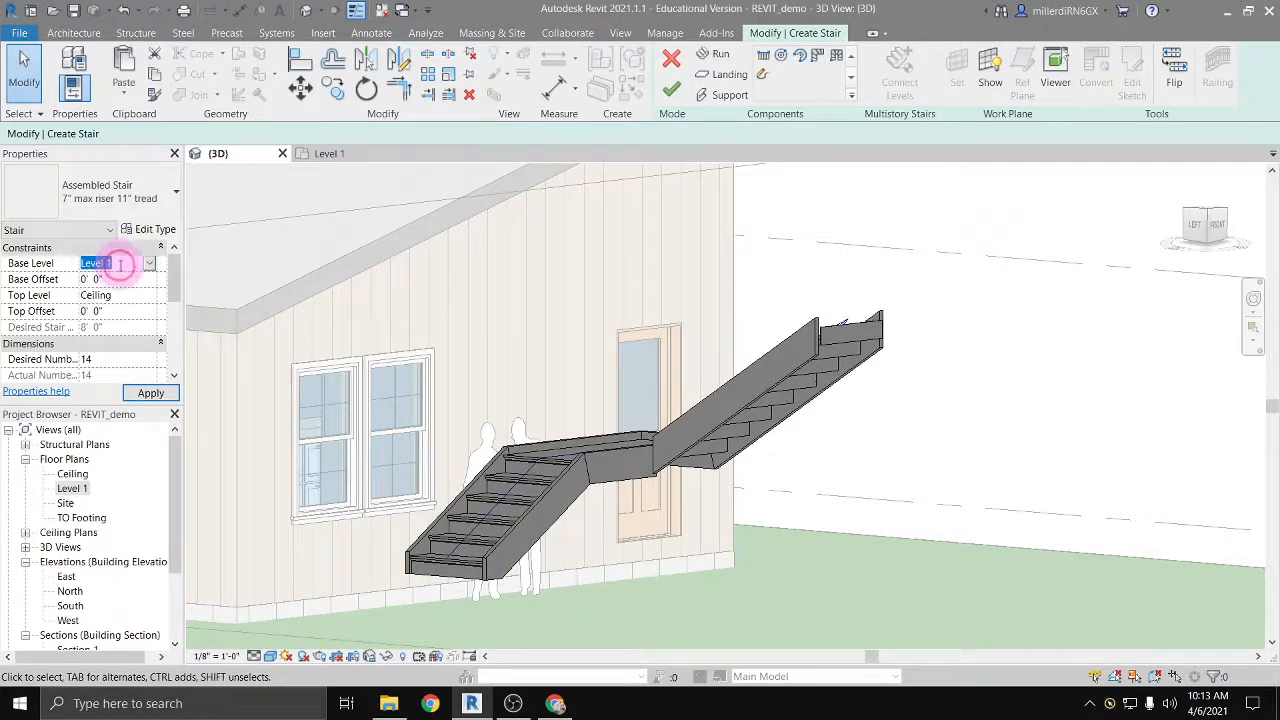
pyautogui.click(106, 279)
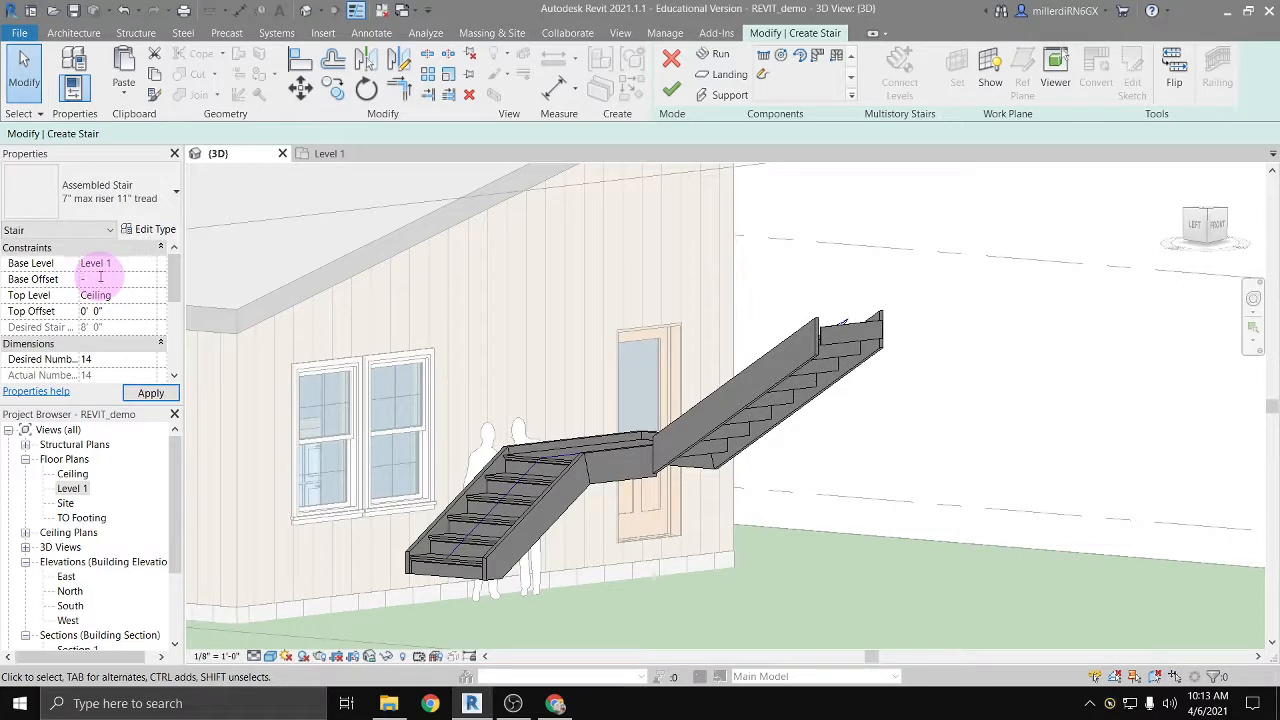
pyautogui.press('Return')
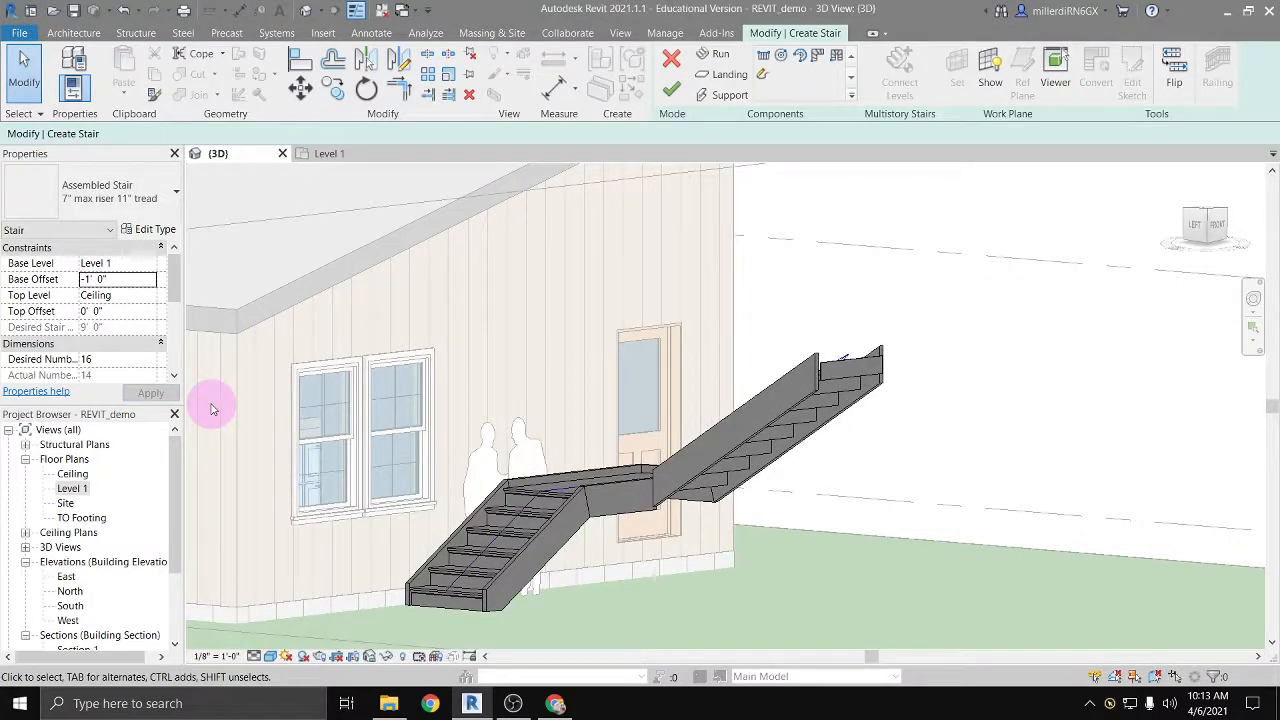
# Step: Set the stair's top level to None and its desired stair height to 8' 0"
pyautogui.click(110, 297)
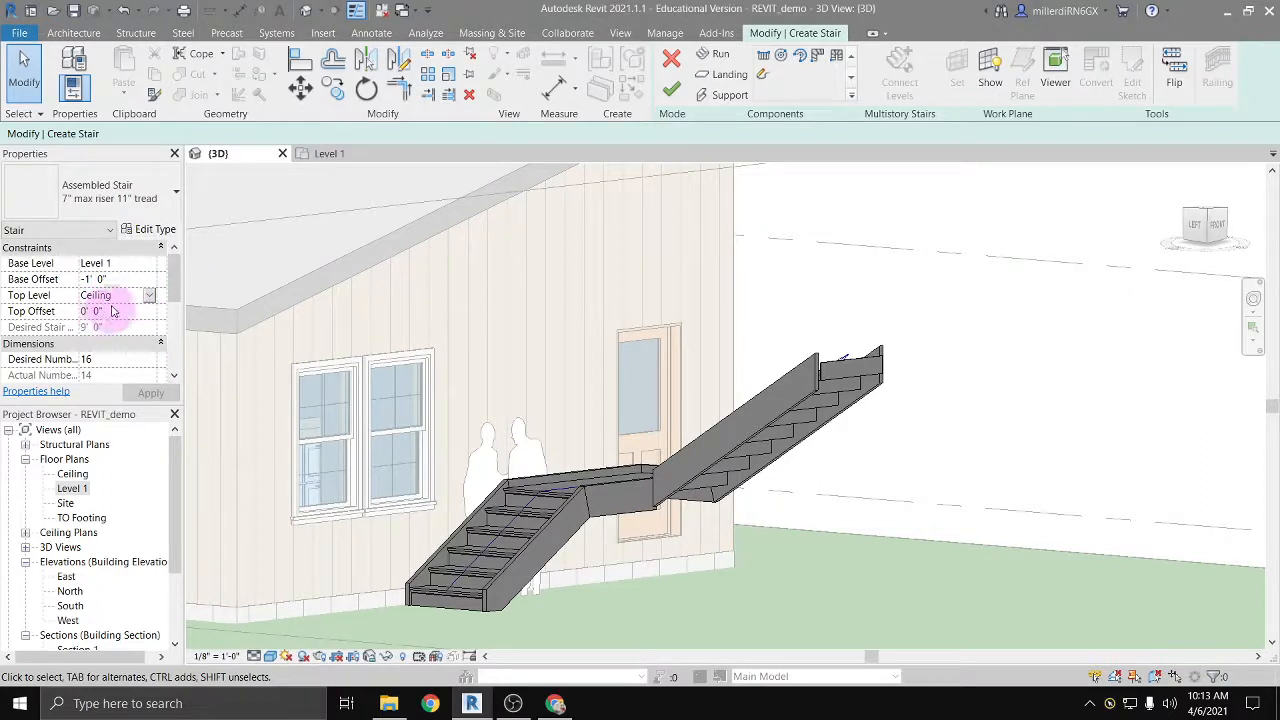
pyautogui.click(147, 294)
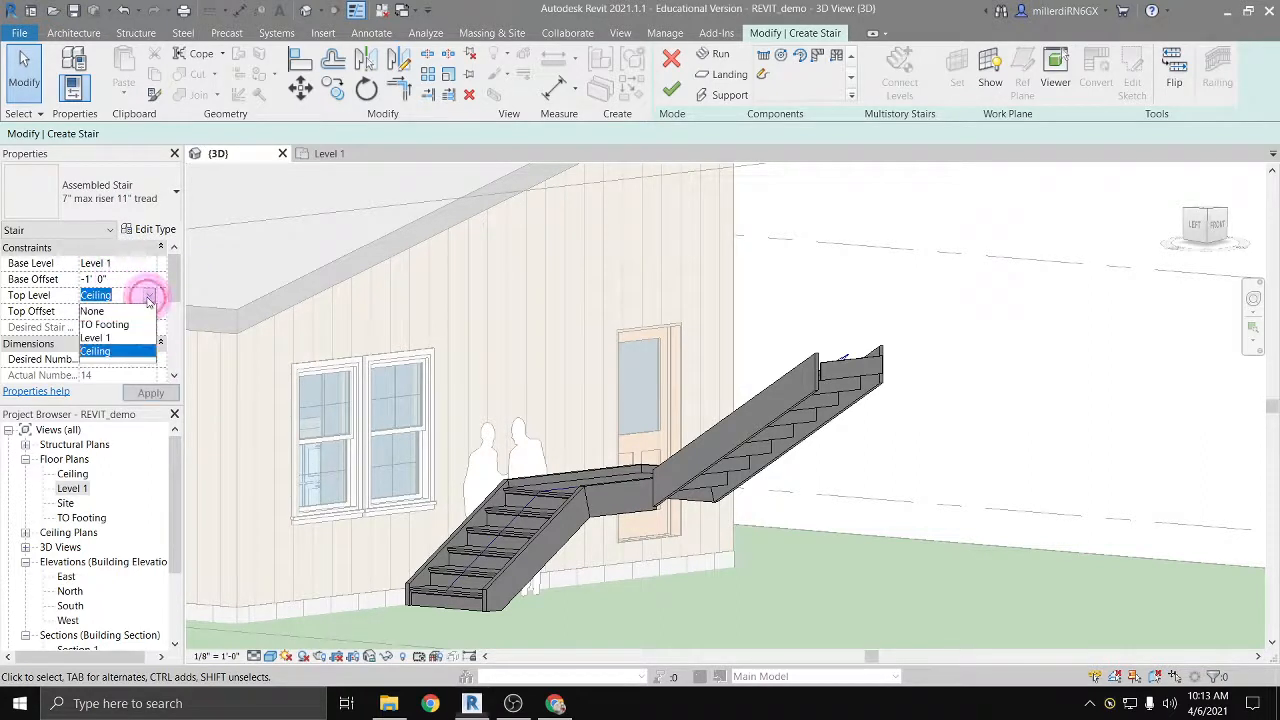
pyautogui.click(94, 316)
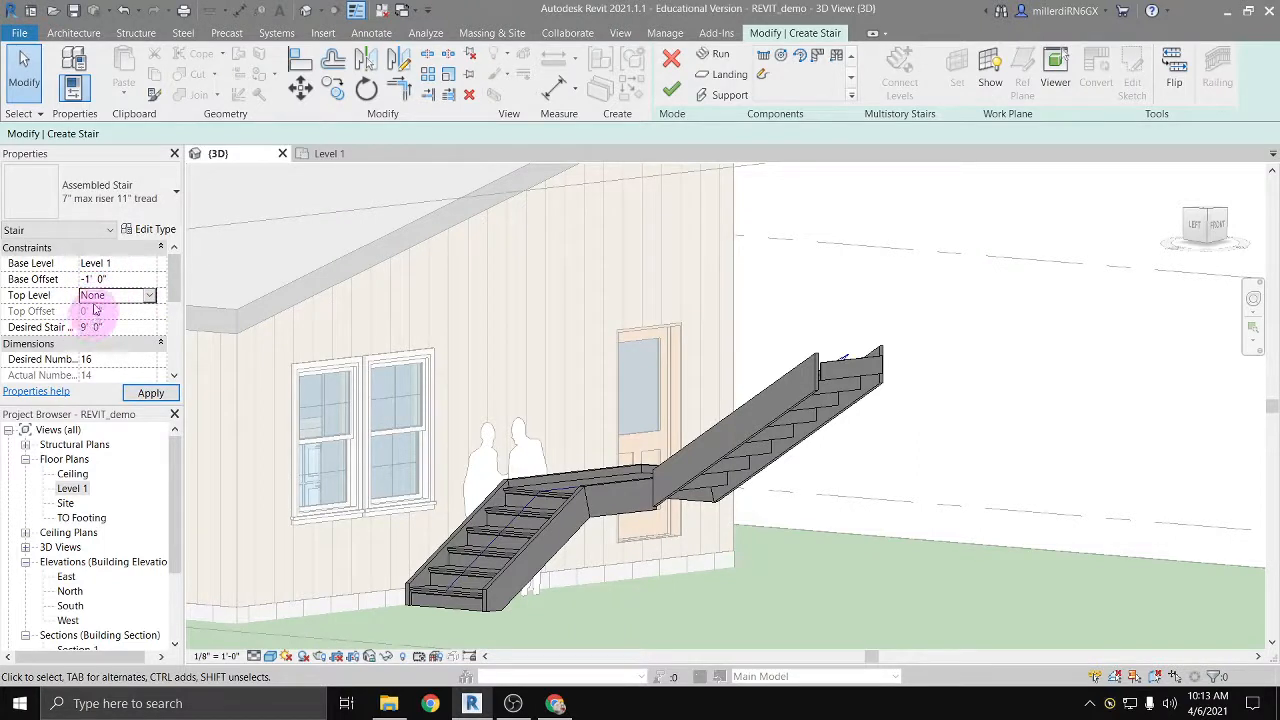
pyautogui.click(107, 328)
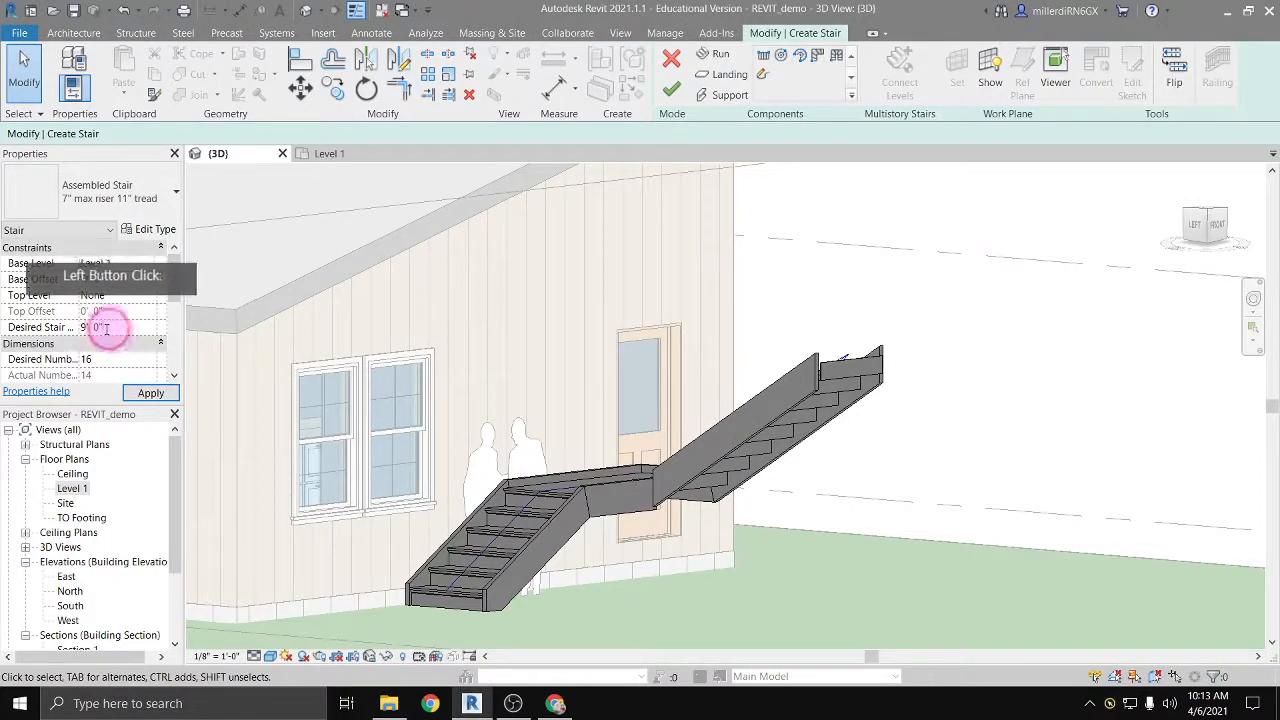
pyautogui.moveTo(62, 328); pyautogui.dragTo(102, 328)
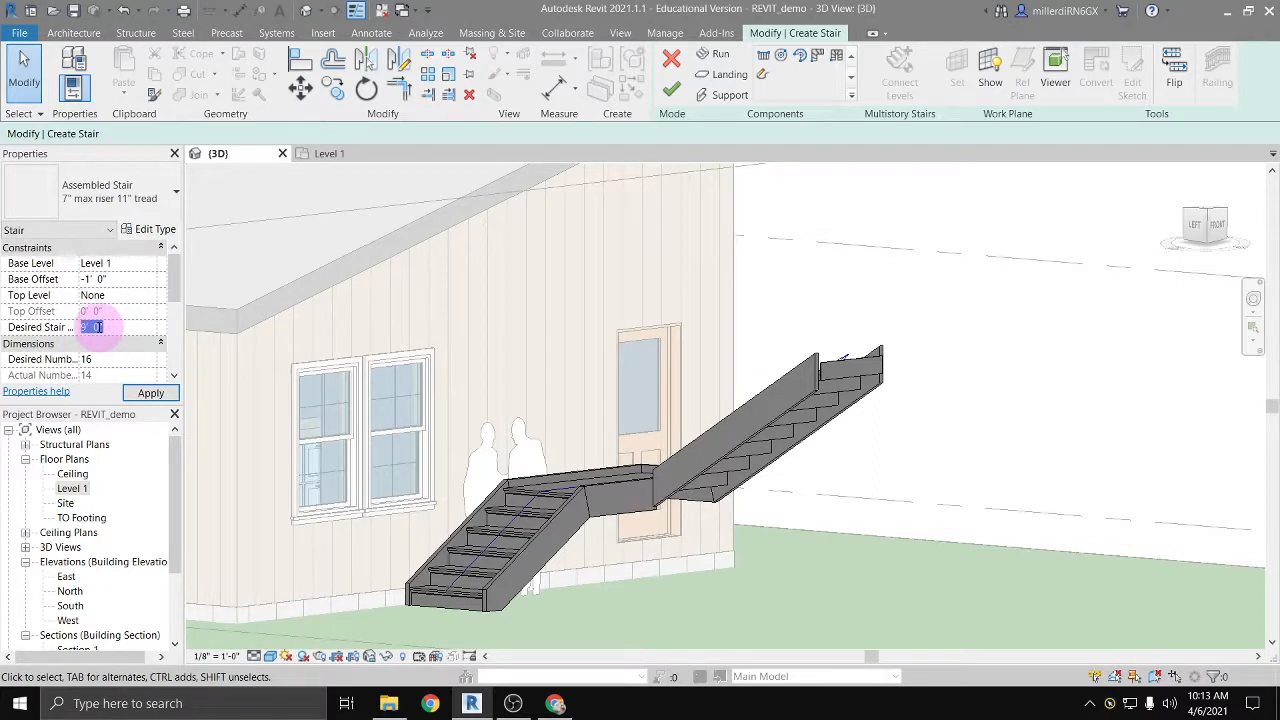
pyautogui.write('8')
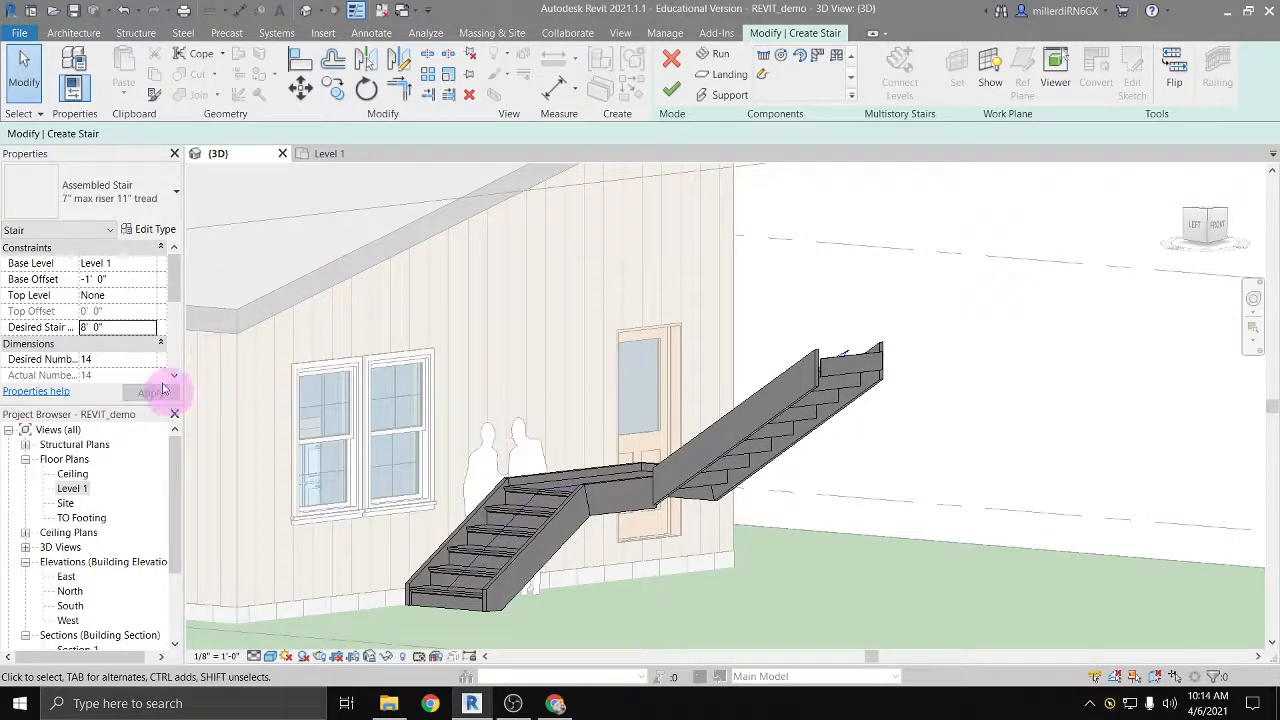
# Step: Set the desired stair height to 20' 0" and finish the stair edit
pyautogui.click(123, 328)
pyautogui.write('20')
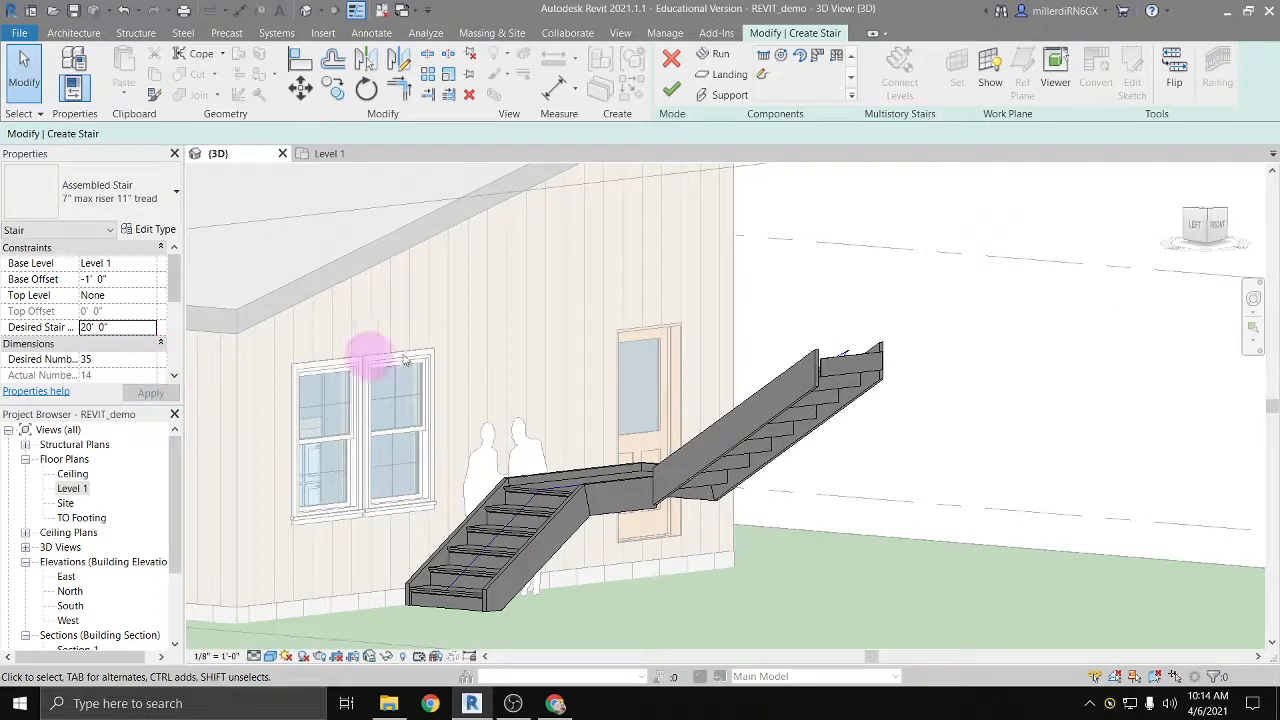
pyautogui.keyDown('shift'); pyautogui.moveTo(773, 358); pyautogui.dragTo(829, 343, button='middle'); pyautogui.keyUp('shift')
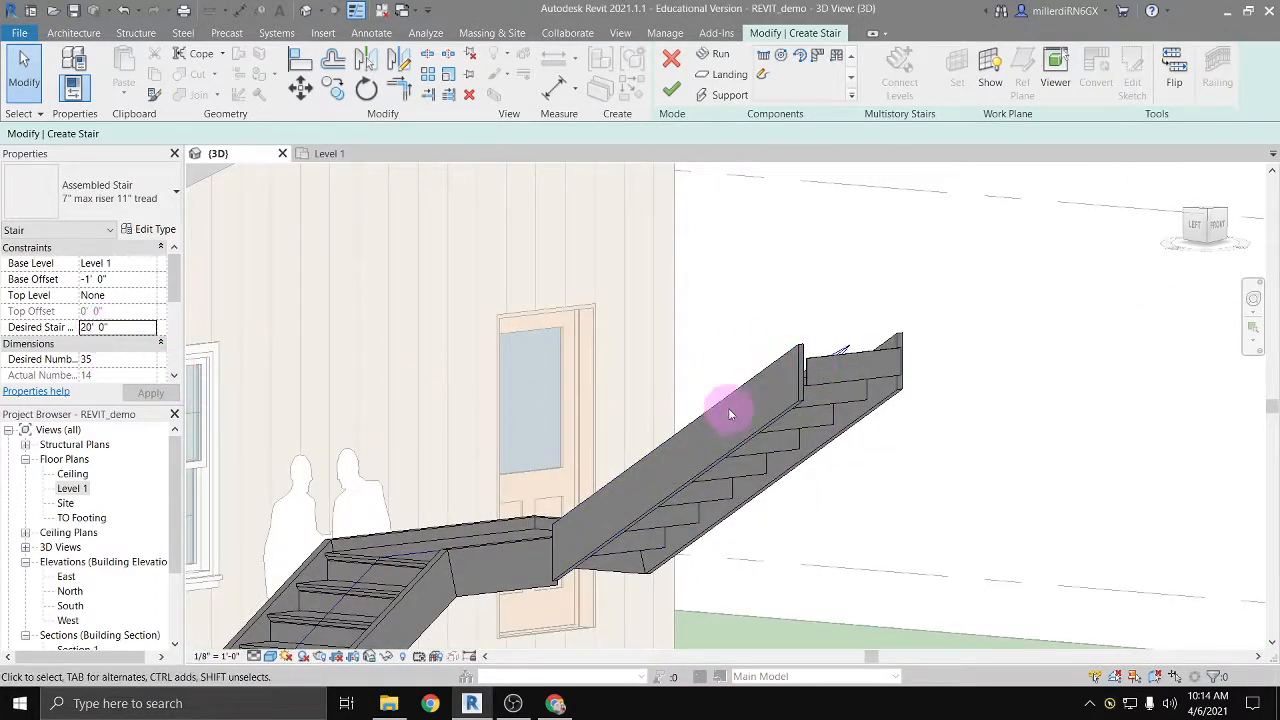
pyautogui.scroll(-8, 728, 408)
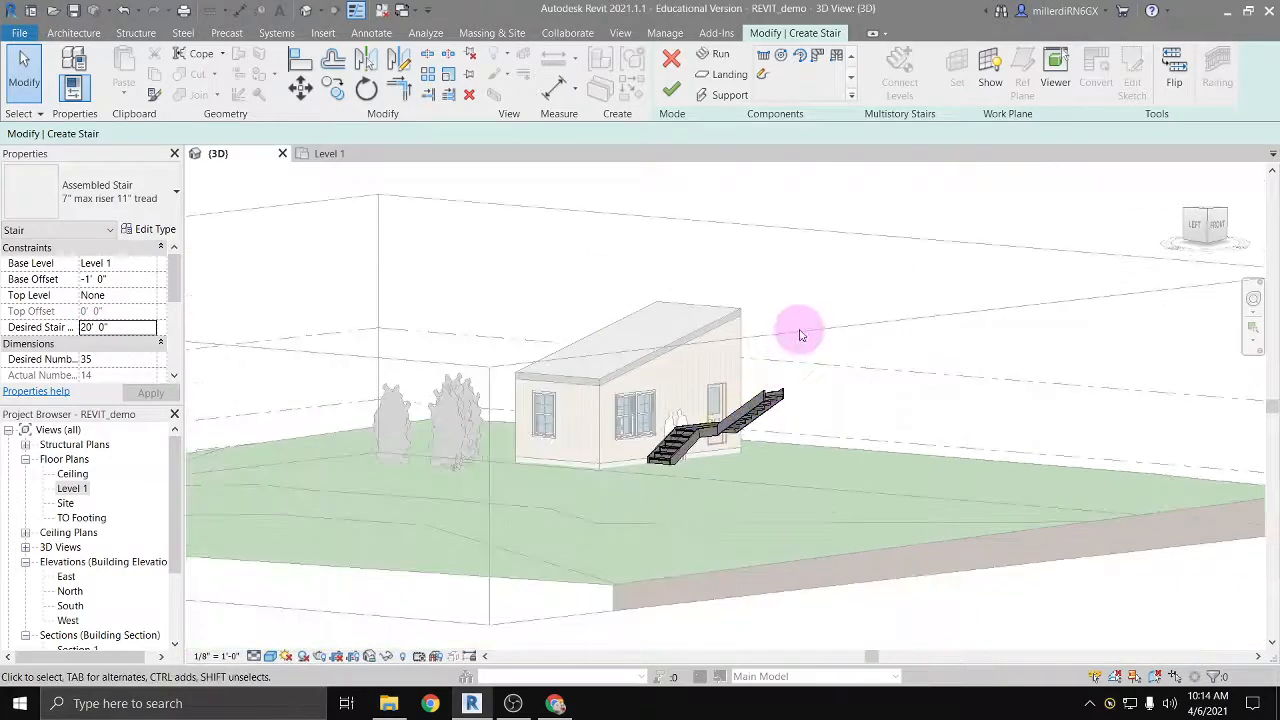
pyautogui.click(802, 336)
pyautogui.keyDown('shift'); pyautogui.moveTo(564, 518); pyautogui.dragTo(667, 504, button='middle'); pyautogui.keyUp('shift')
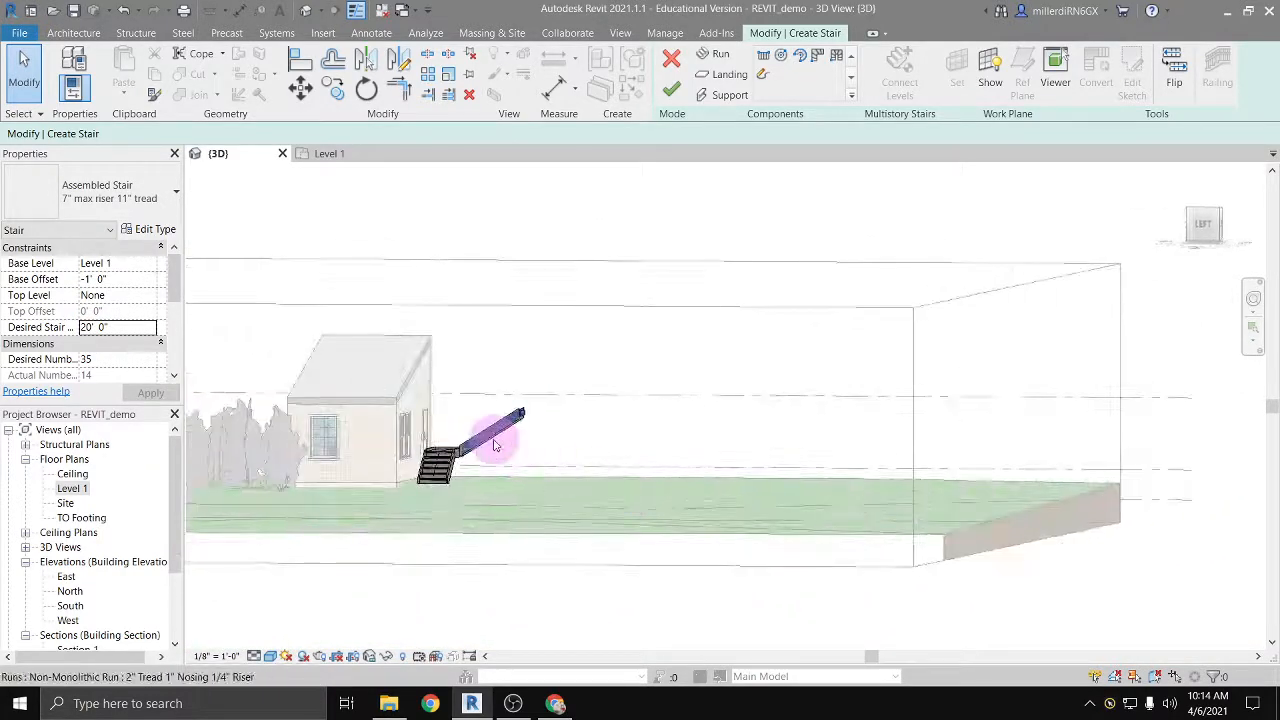
pyautogui.click(671, 88)
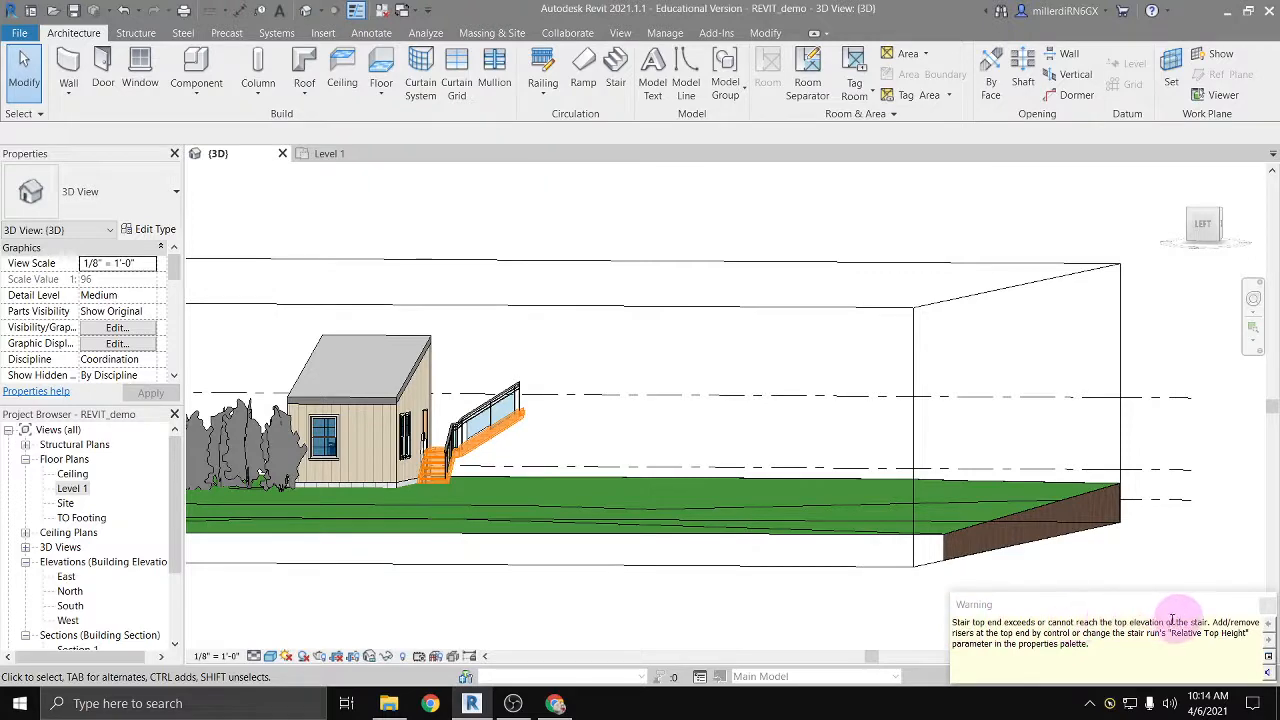
# Step: Reopen the L-shaped exterior stair for editing and set its desired stair height to 9' 0"
pyautogui.scroll(2, 440, 440)
pyautogui.scroll(1, 430, 445)
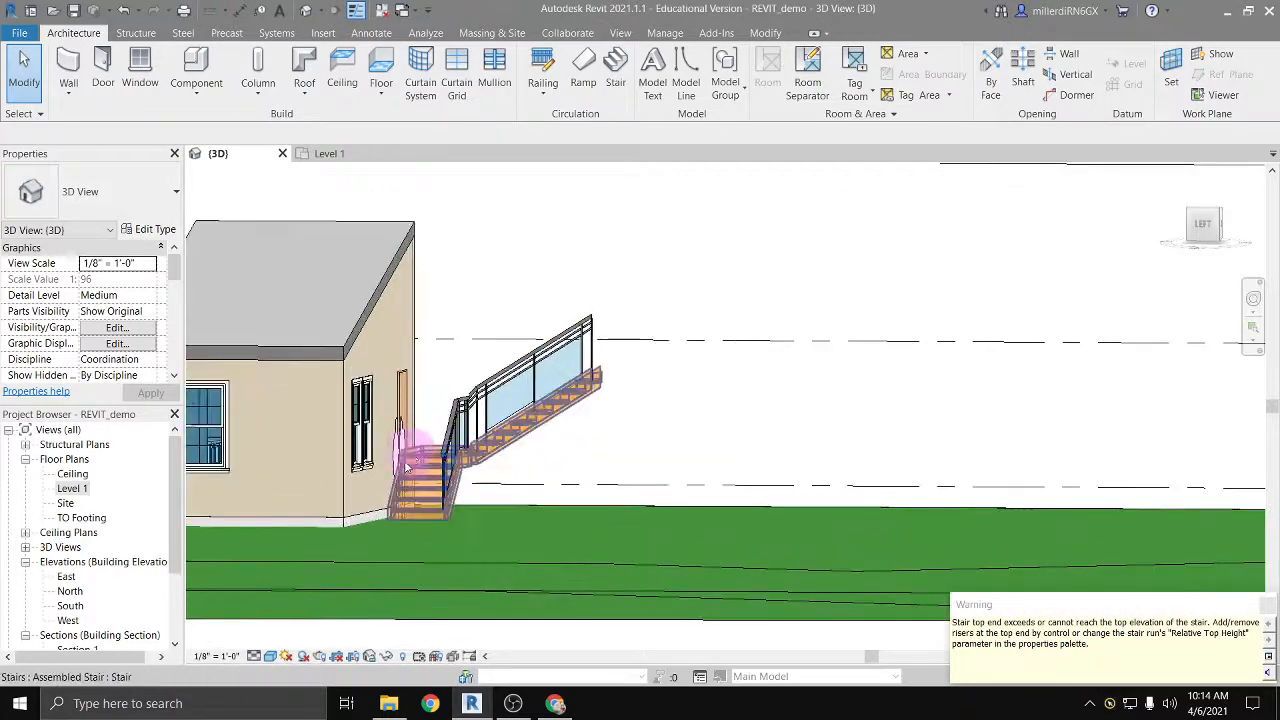
pyautogui.click(393, 460)
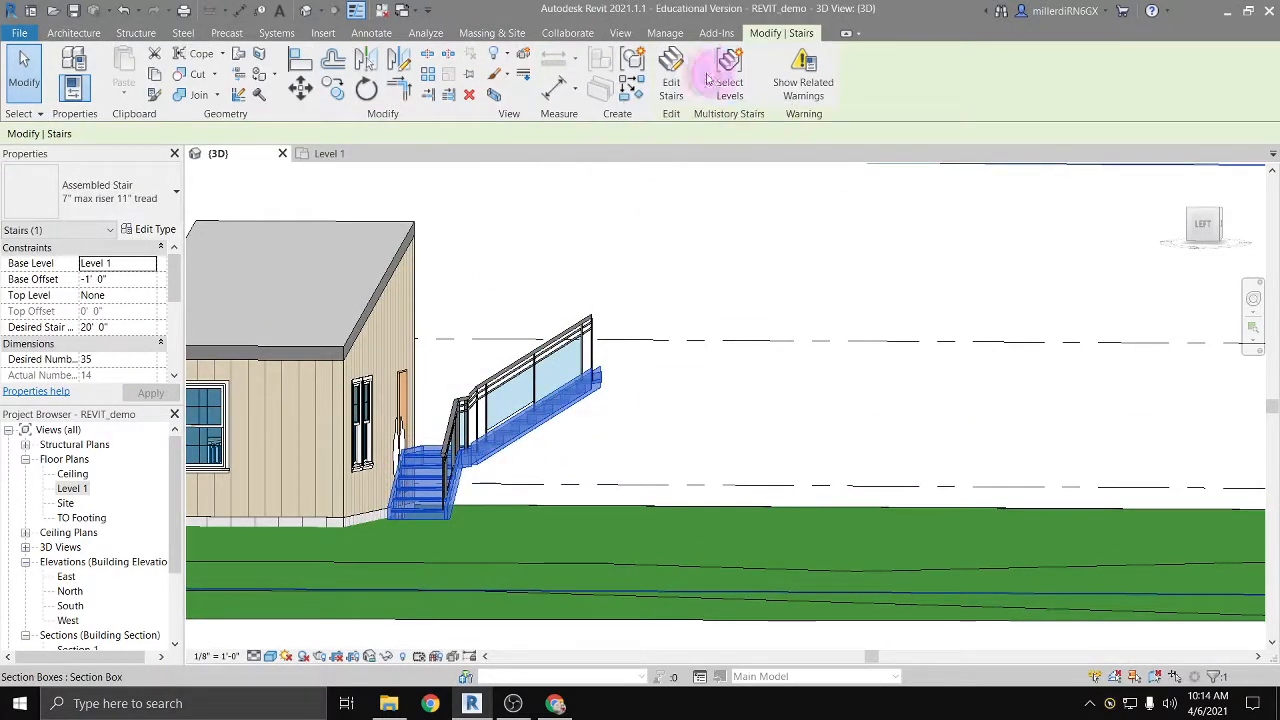
pyautogui.click(671, 78)
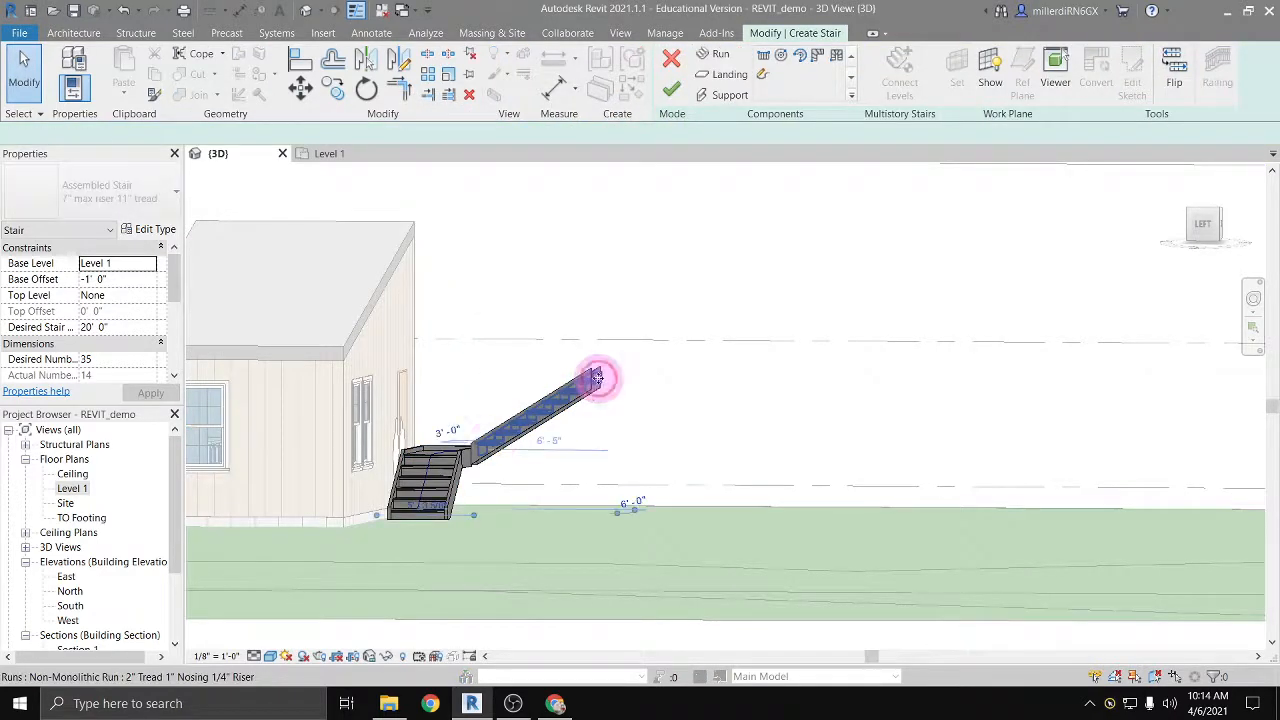
pyautogui.click(435, 480)
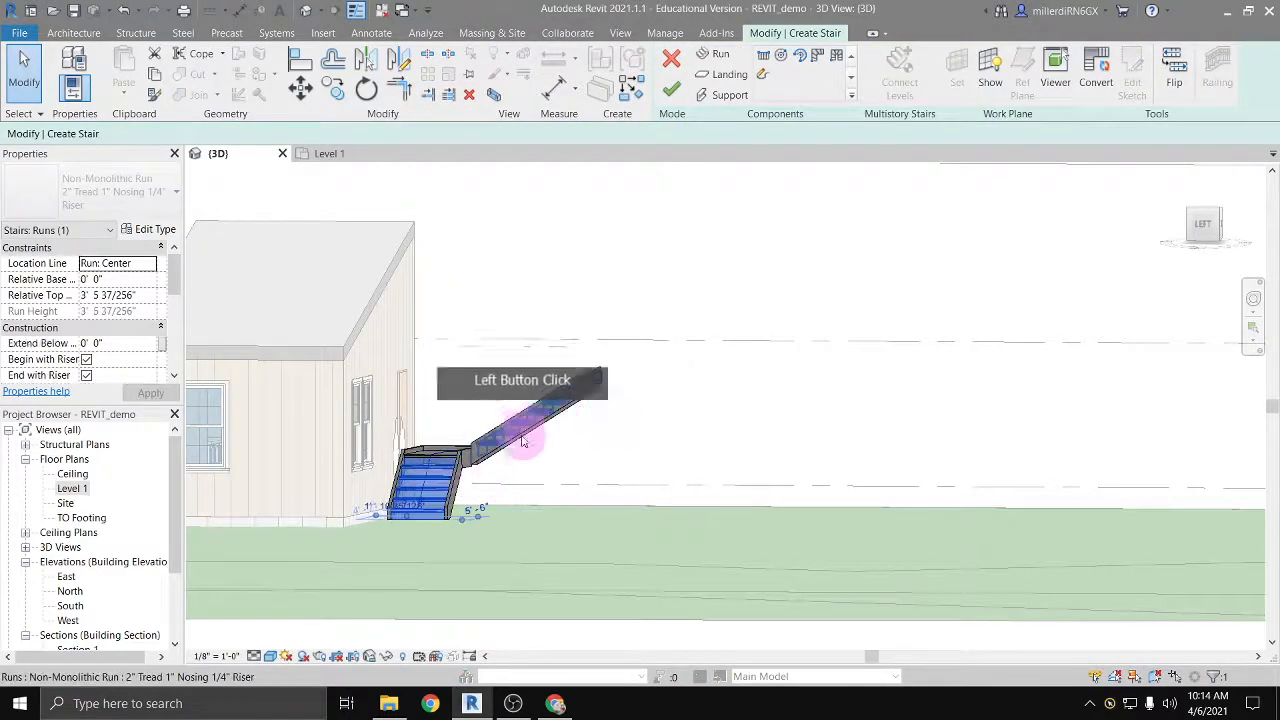
pyautogui.moveTo(686, 451); pyautogui.dragTo(480, 405, button='middle')
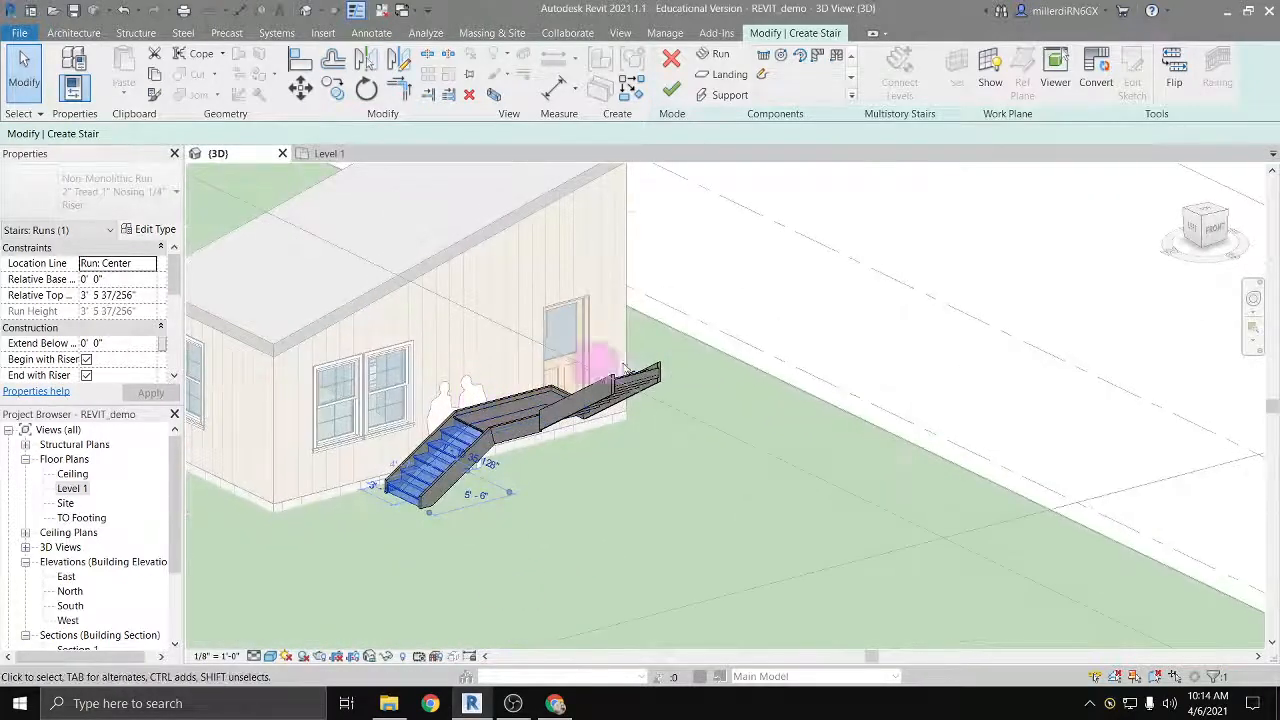
pyautogui.click(760, 325)
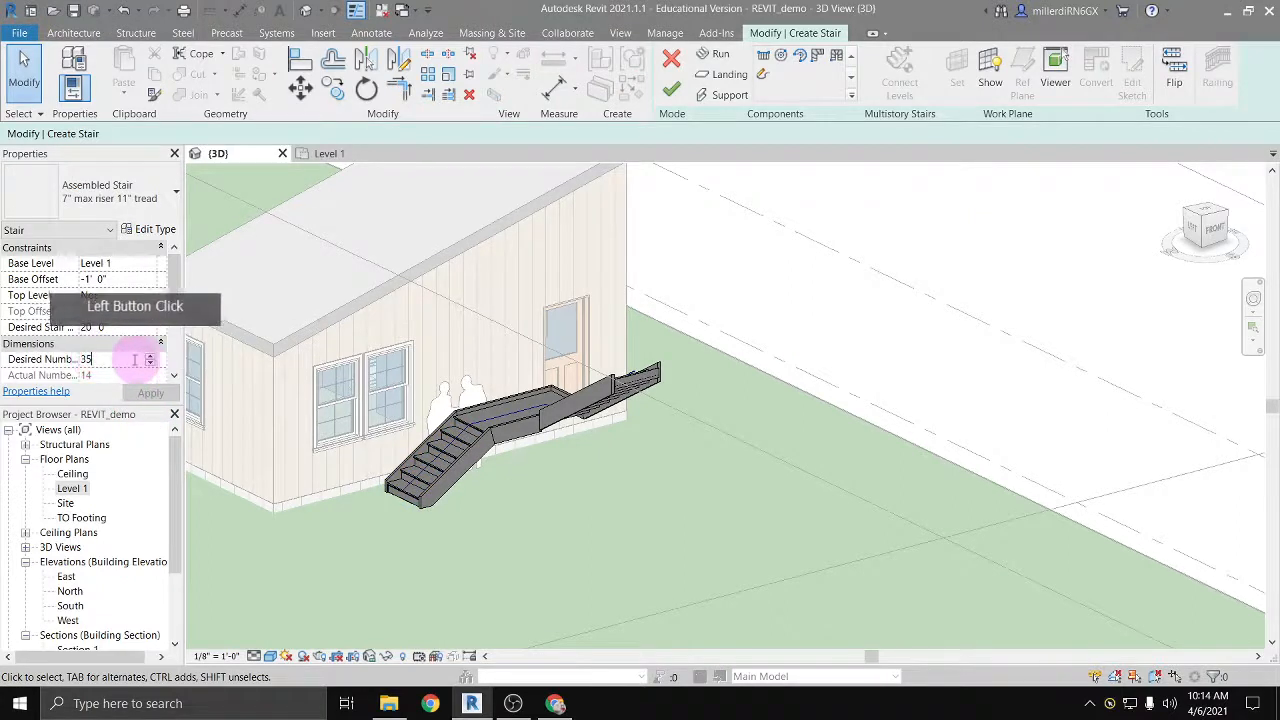
pyautogui.click(65, 328)
pyautogui.click(65, 328)
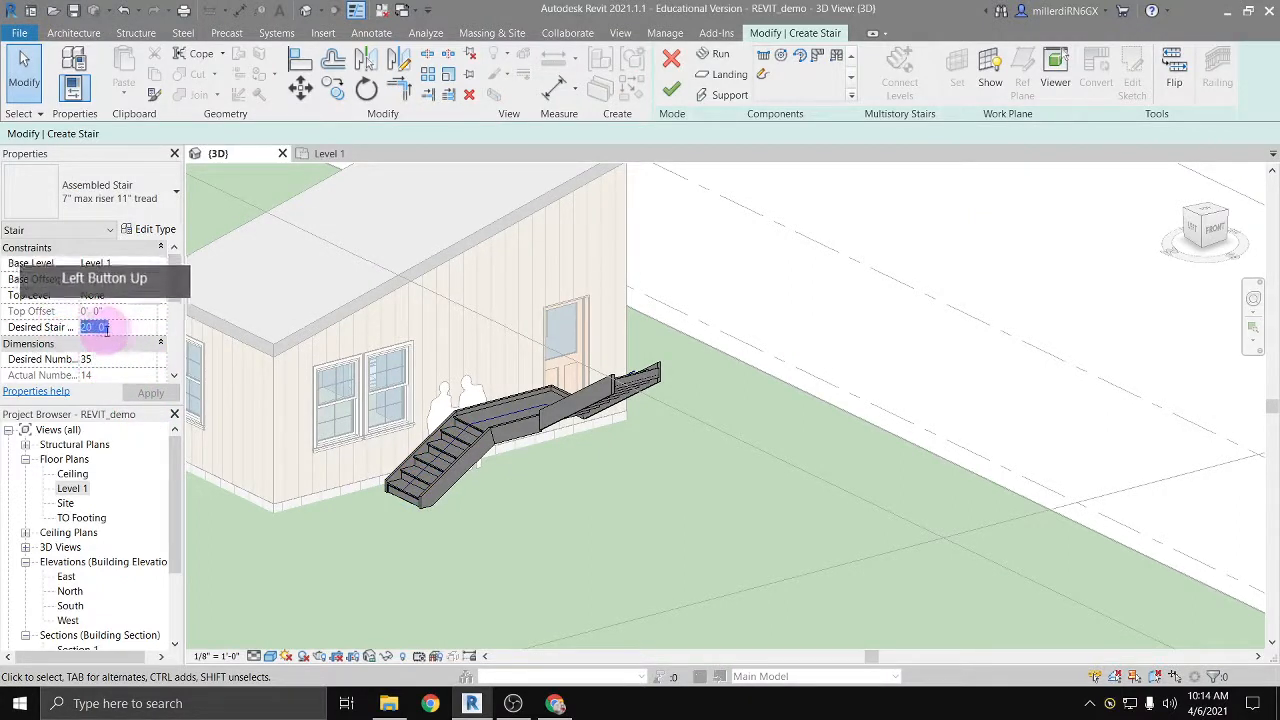
pyautogui.write('9')
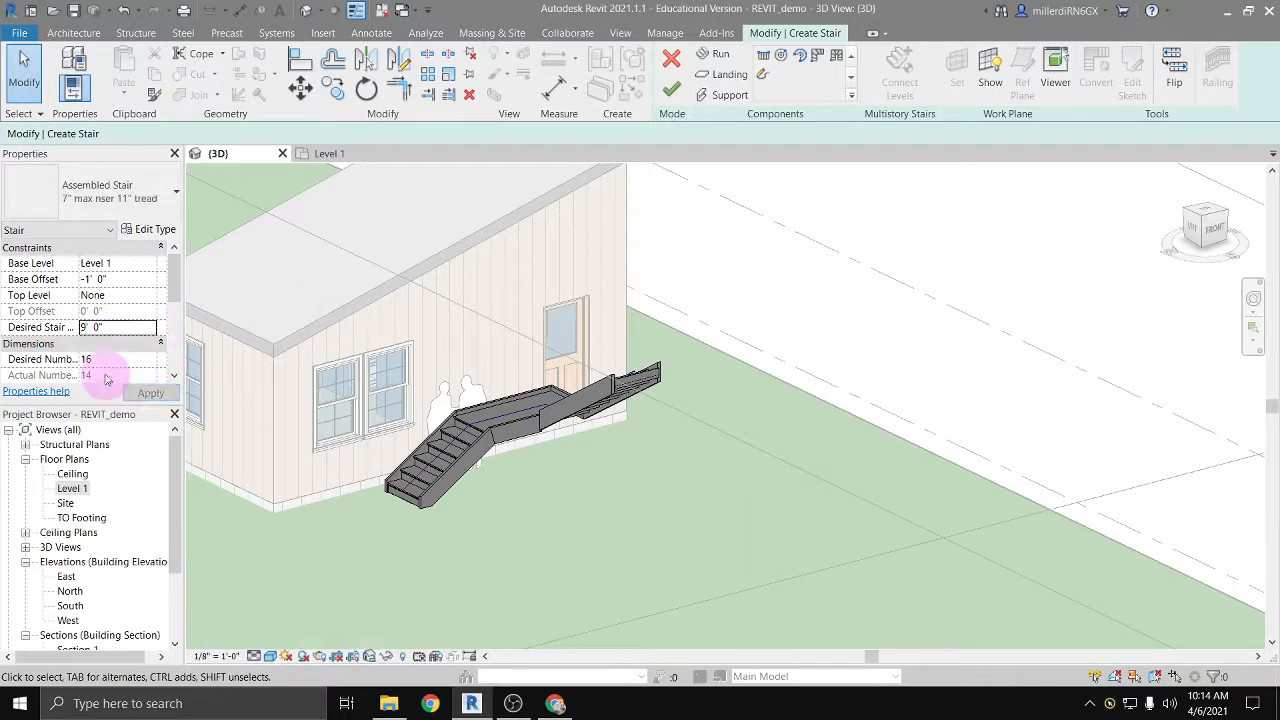
# Step: Set the stair's desired number of risers to 12
pyautogui.click(114, 358)
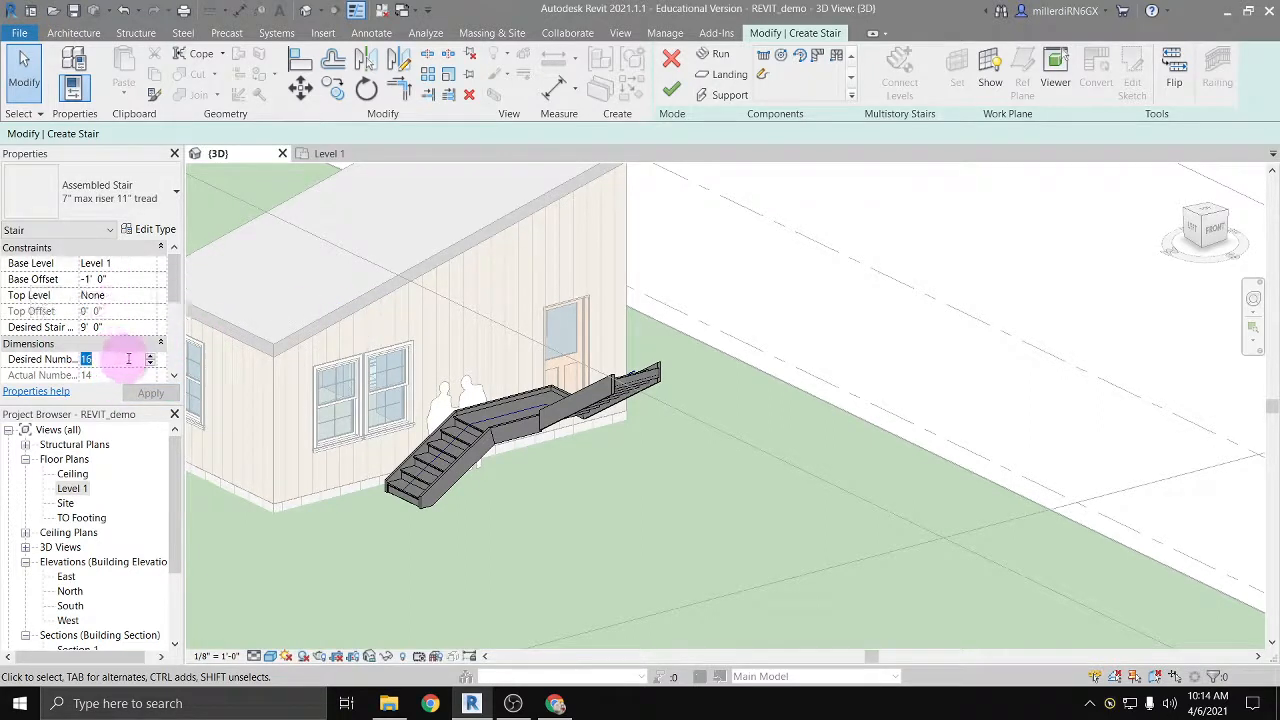
pyautogui.click(150, 357)
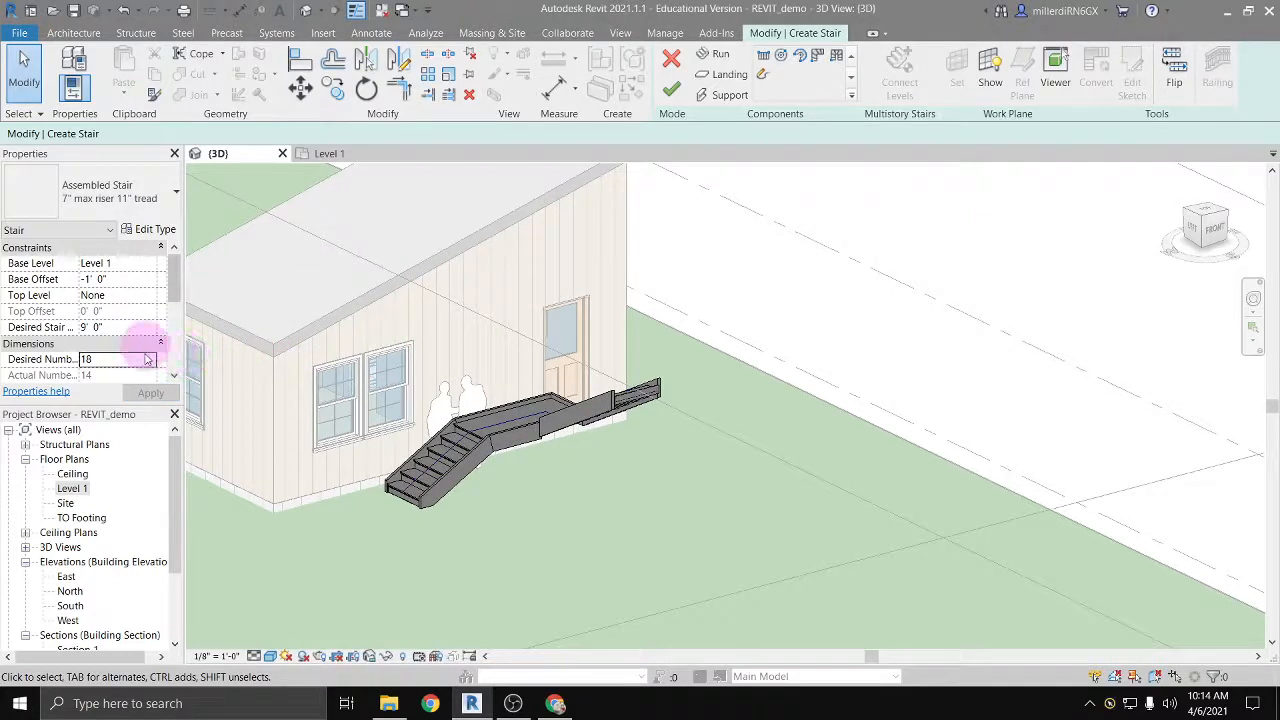
pyautogui.moveTo(107, 359); pyautogui.dragTo(62, 360)
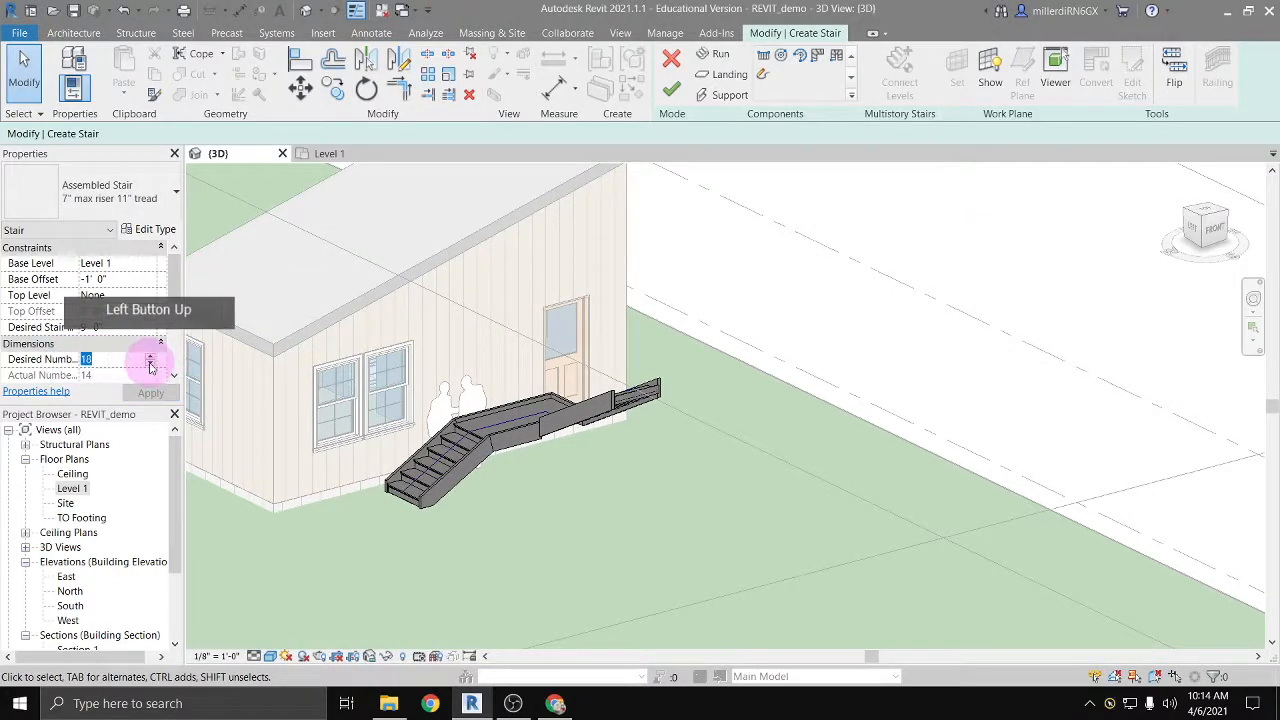
pyautogui.write('12')
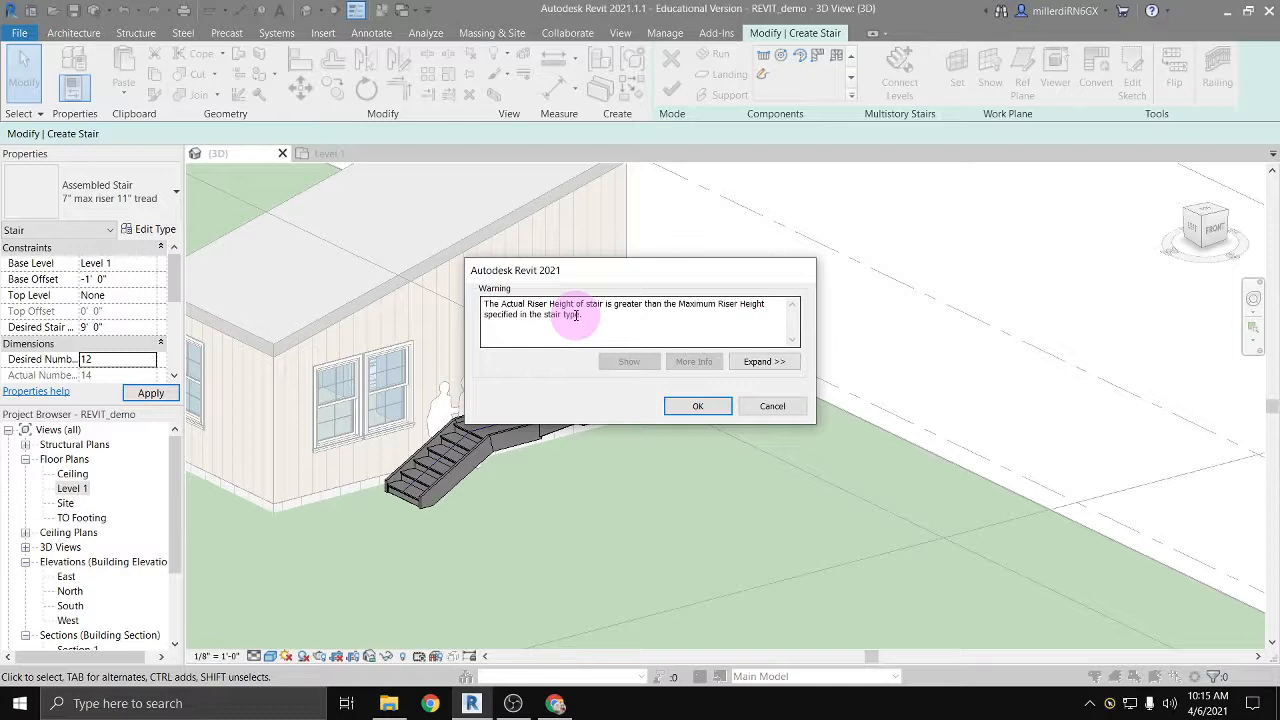
pyautogui.click(692, 409)
# Step: Open the type properties of the 7" max riser 11" tread stair and set the maximum riser height to 2' 0"
pyautogui.click(108, 360)
pyautogui.scroll(-1, 112, 354)
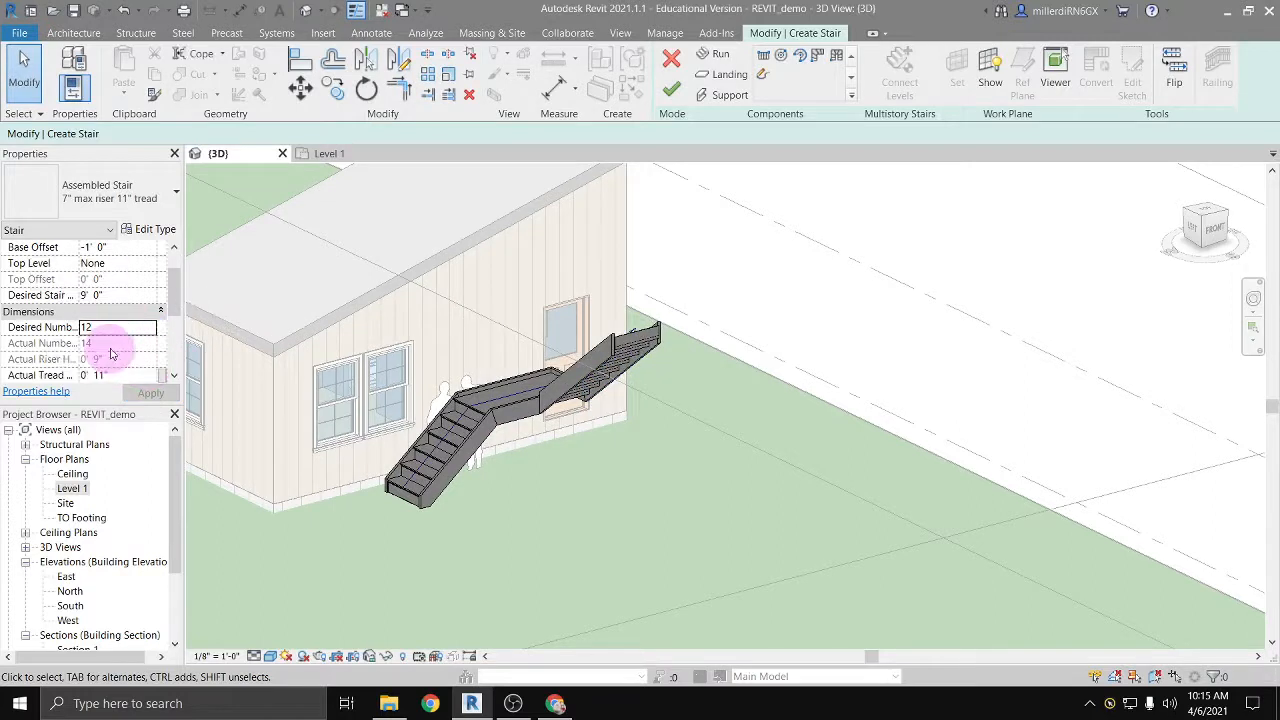
pyautogui.click(107, 322)
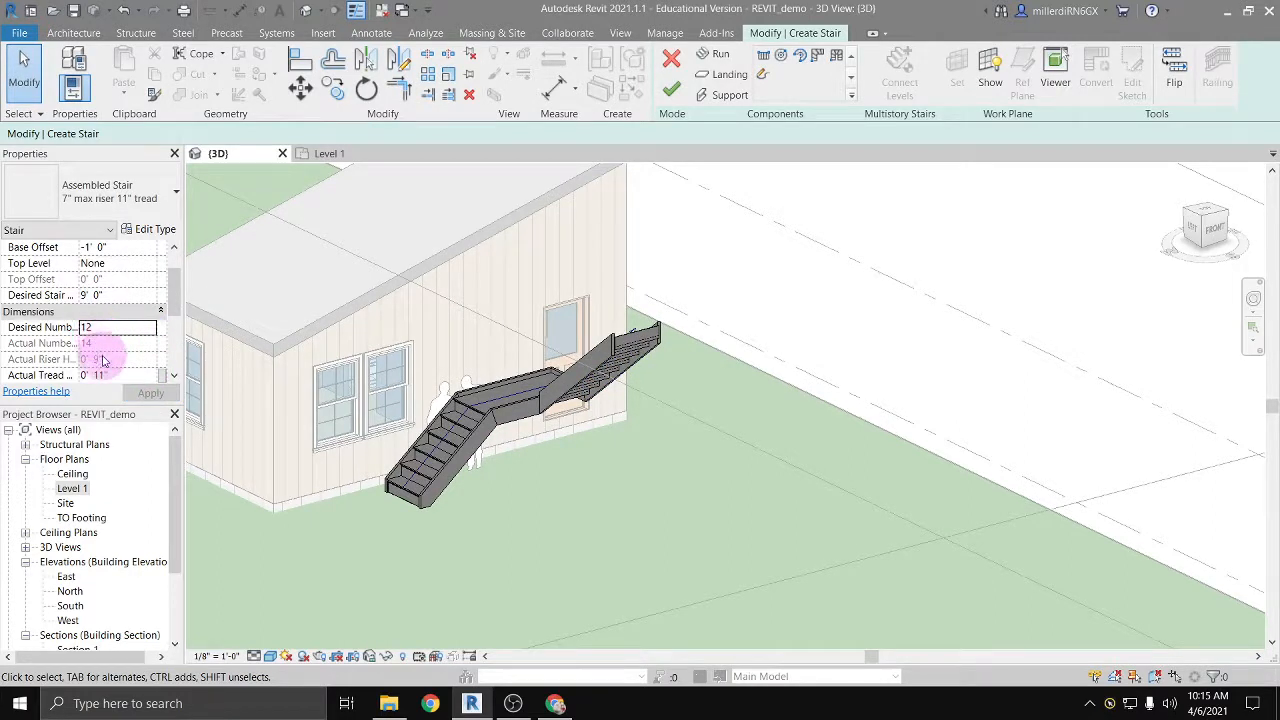
pyautogui.scroll(-2, 100, 355)
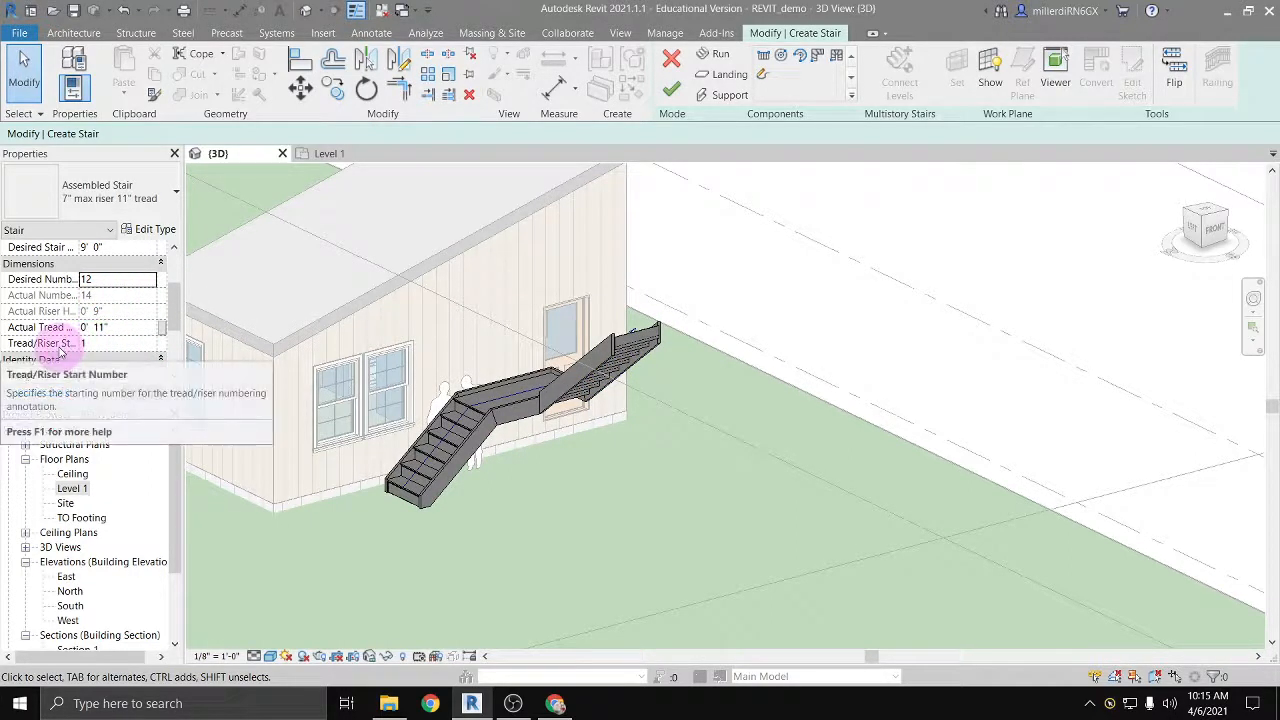
pyautogui.scroll(-1, 108, 348)
pyautogui.scroll(-1, 110, 348)
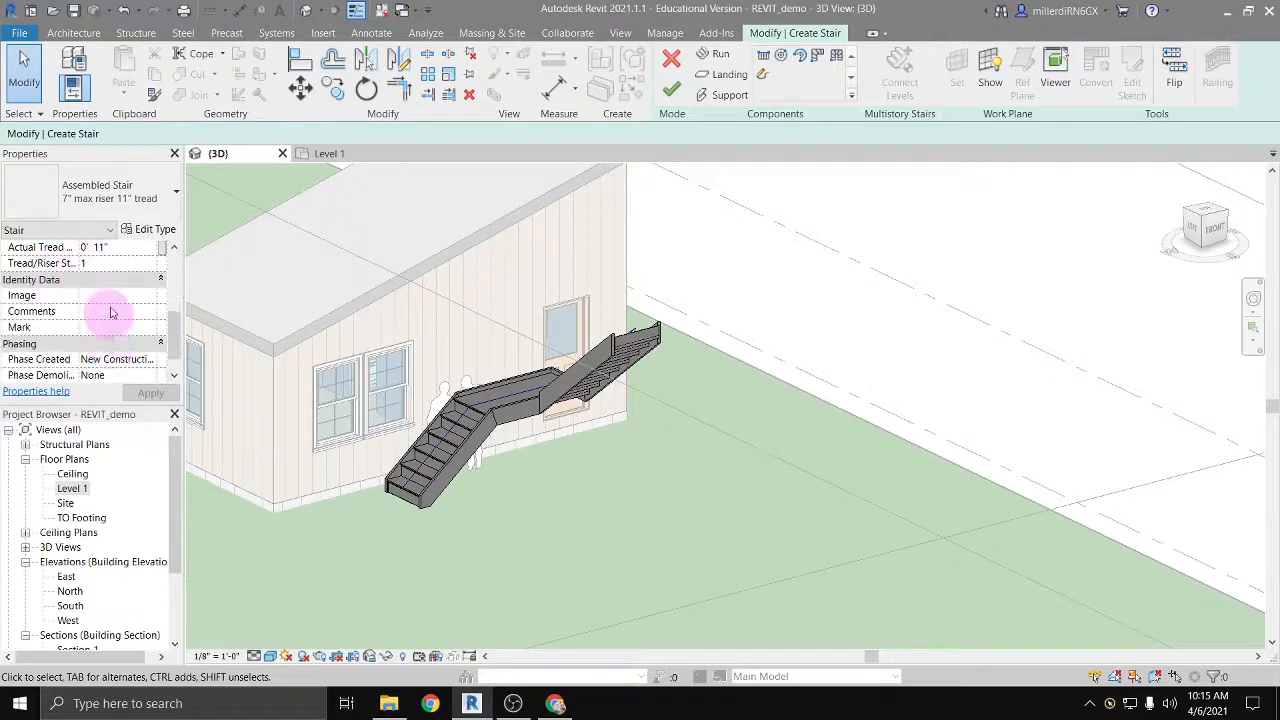
pyautogui.click(148, 230)
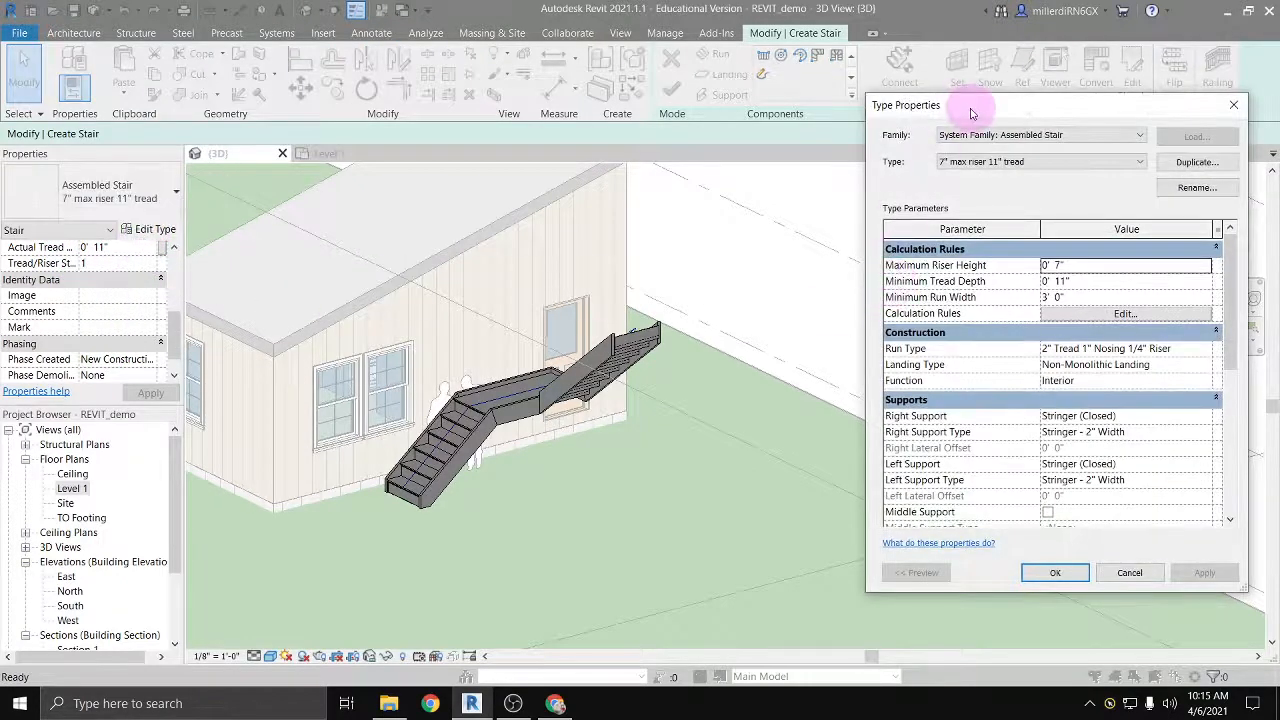
pyautogui.moveTo(968, 110); pyautogui.dragTo(598, 121)
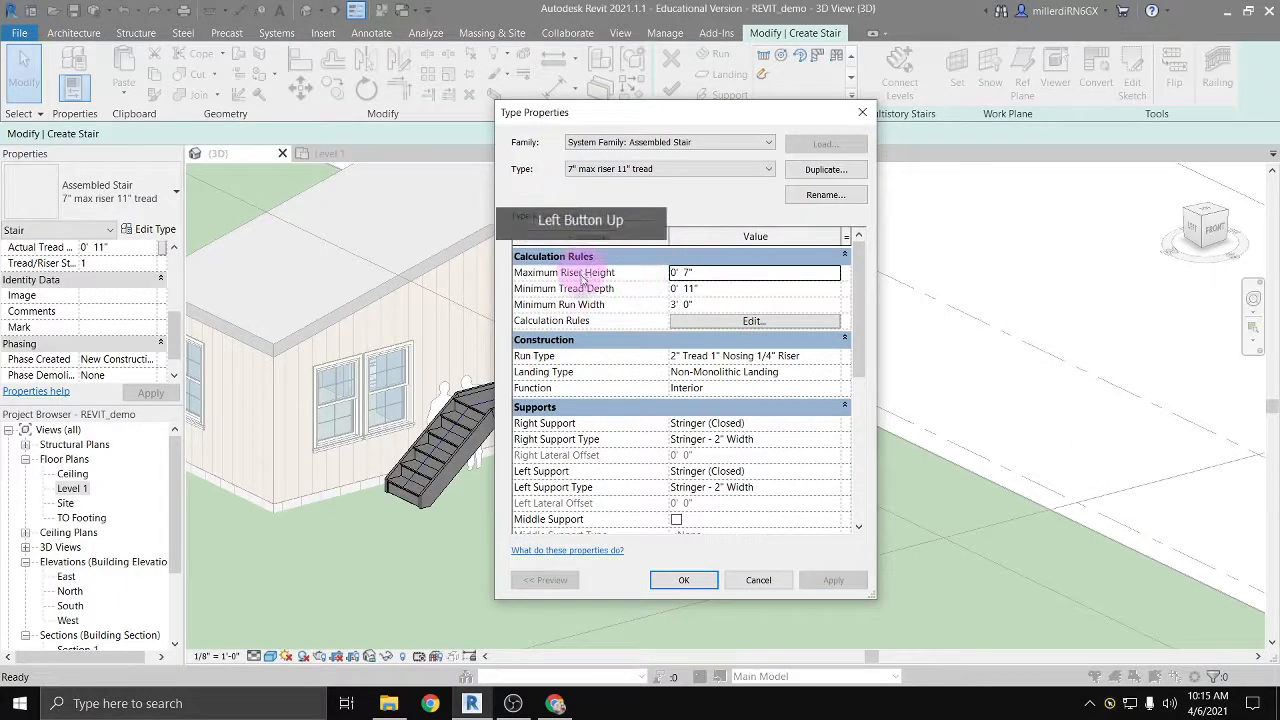
pyautogui.click(688, 274)
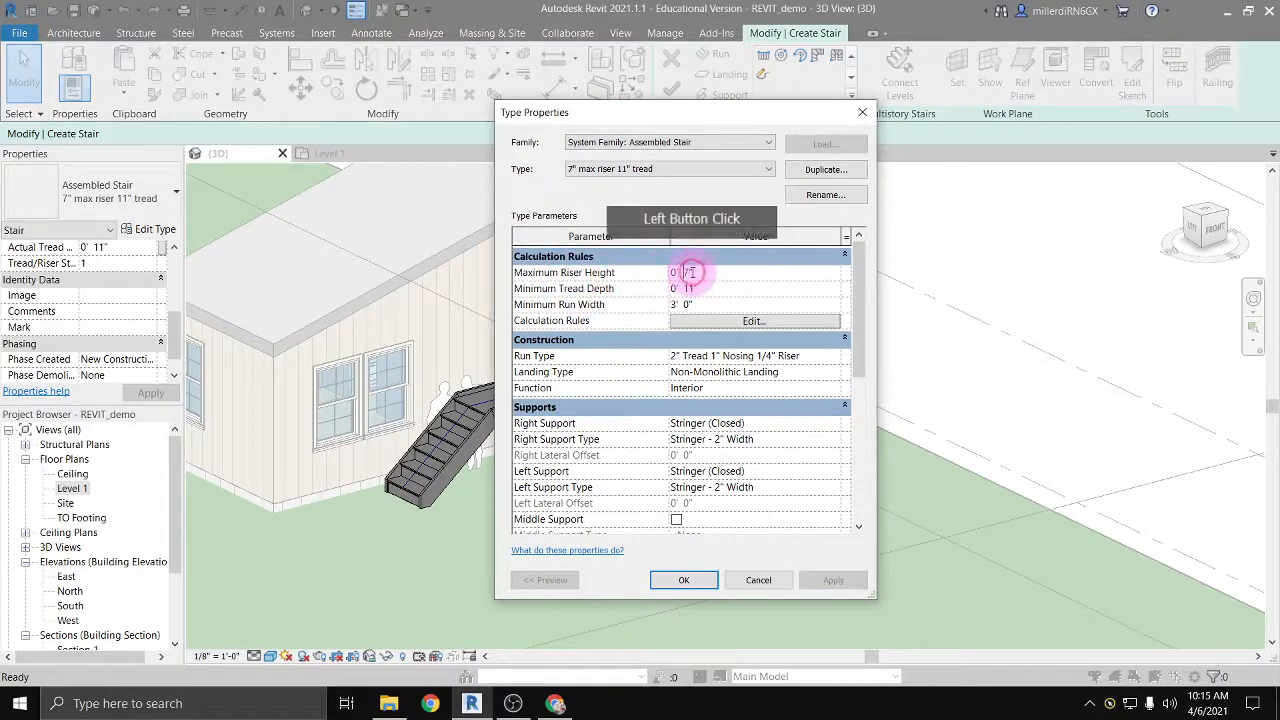
pyautogui.moveTo(684, 272); pyautogui.dragTo(643, 270)
pyautogui.click(680, 275)
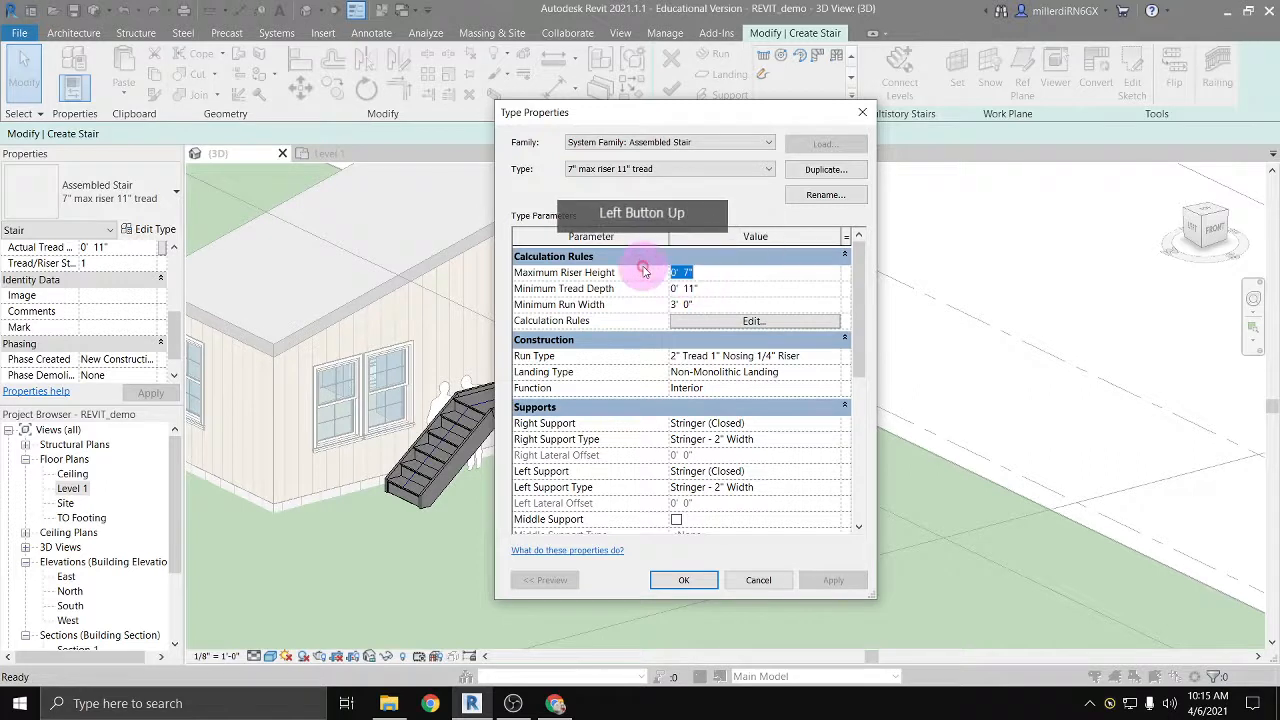
pyautogui.write('2')
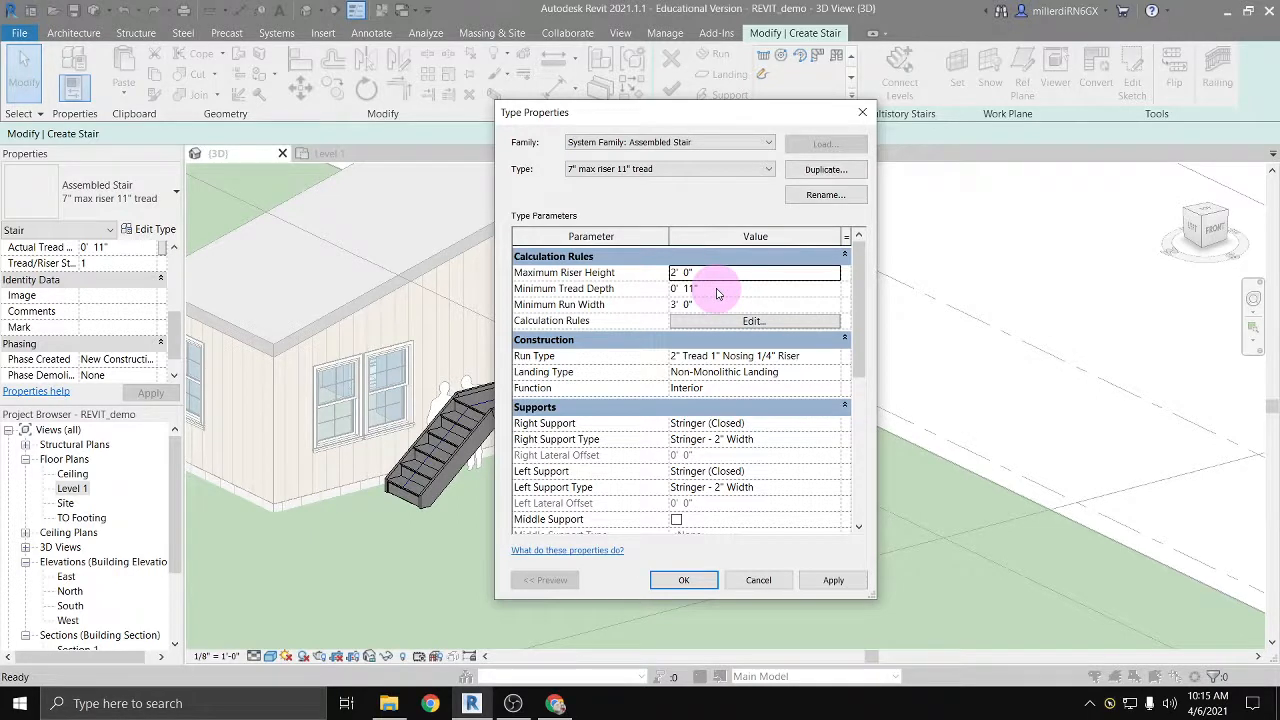
# Step: Switch to Chrome, search for "riot stairs" in a new tab and show the image results
pyautogui.click(556, 704)
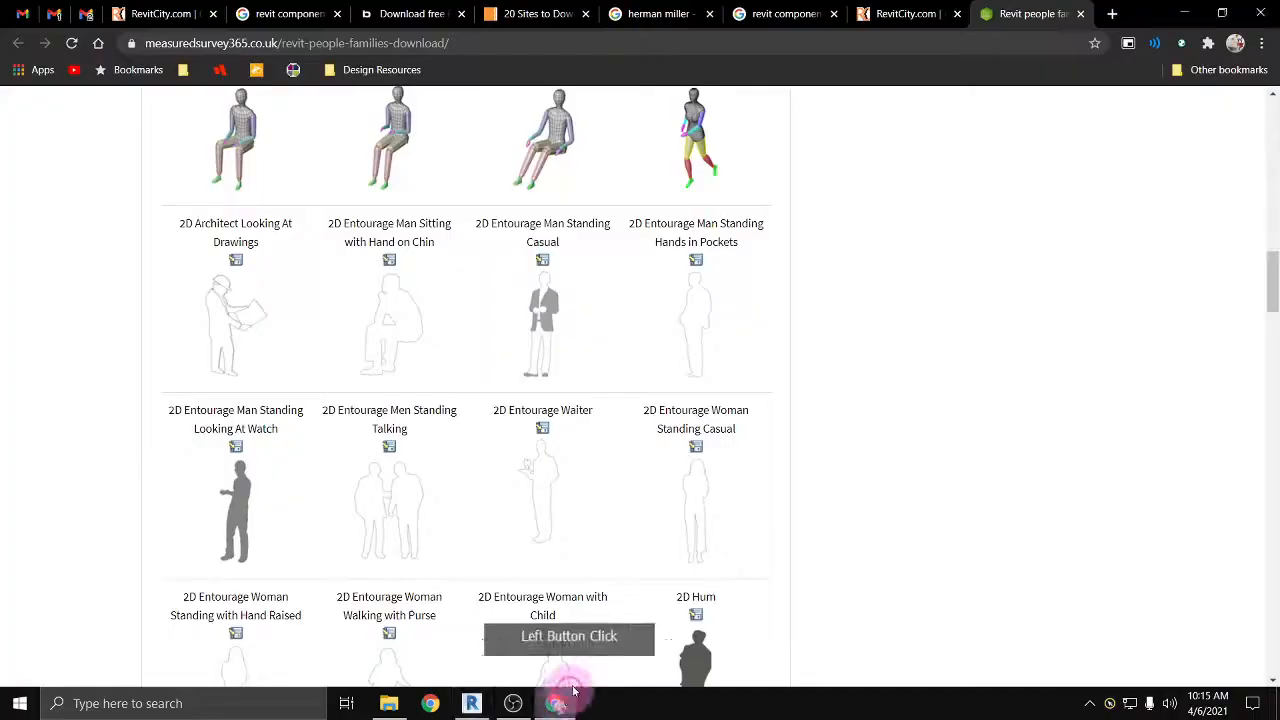
pyautogui.click(1112, 16)
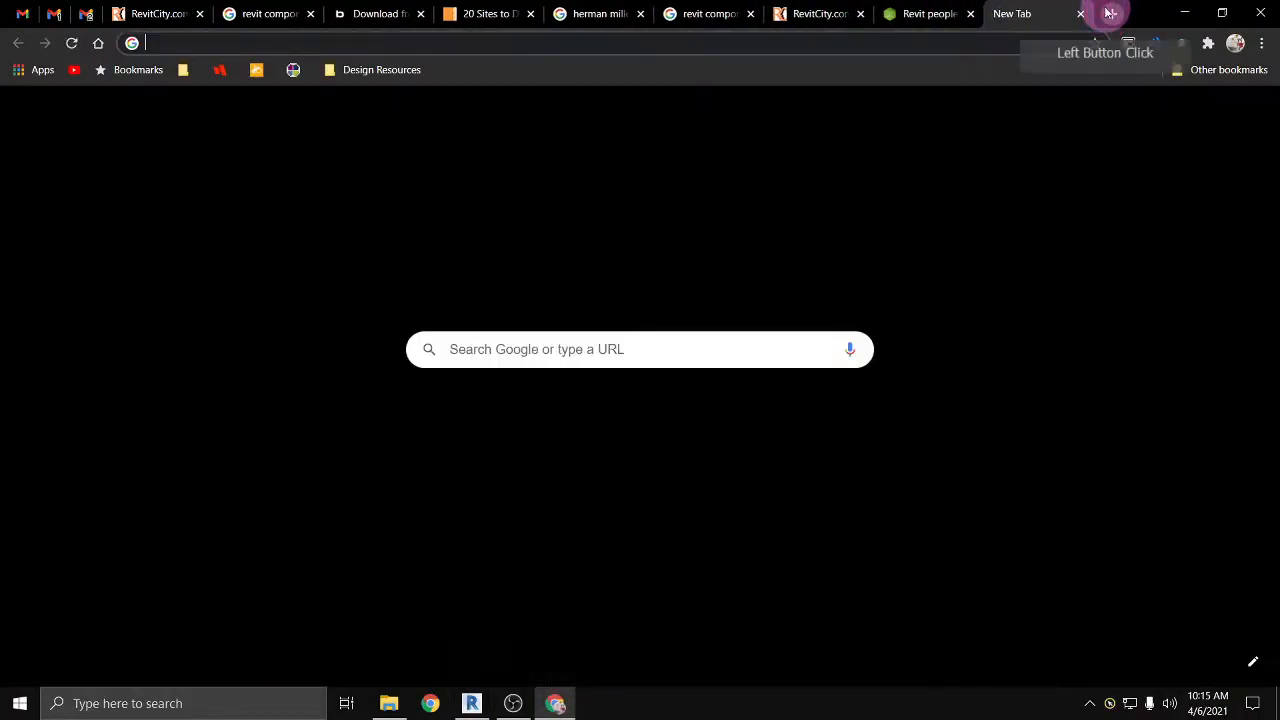
pyautogui.write('riot s')
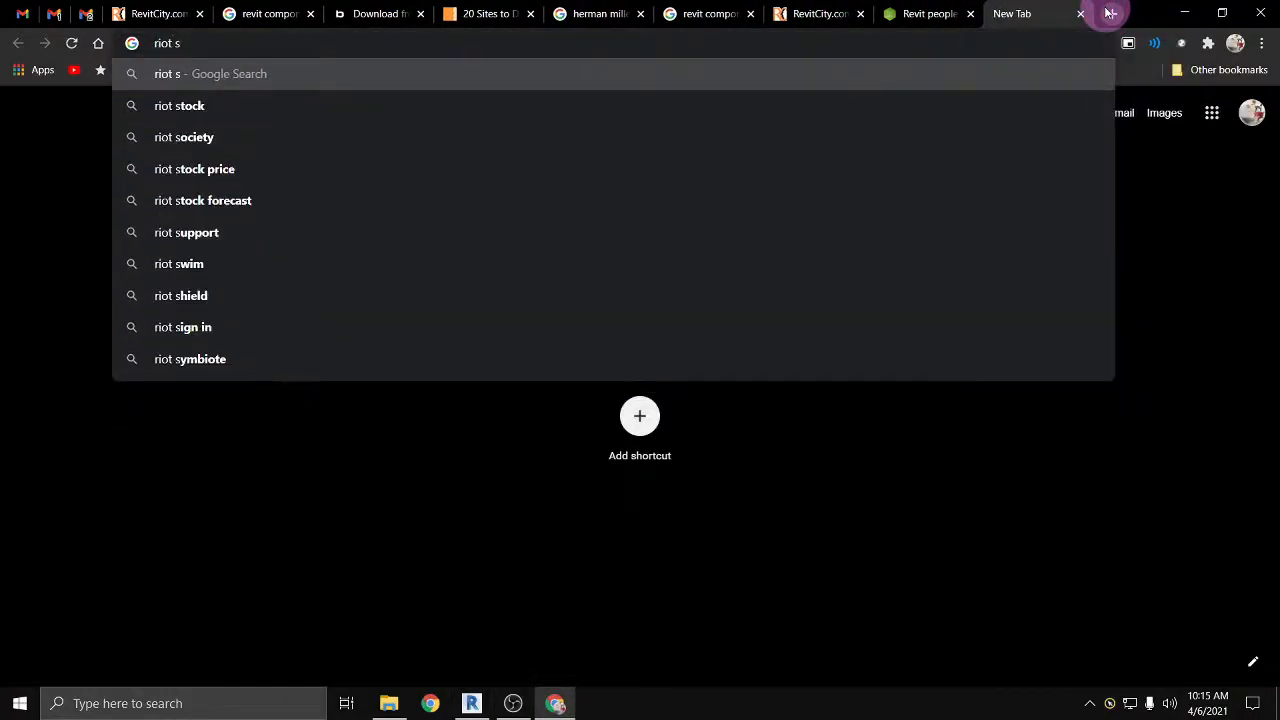
pyautogui.write('tairs')
pyautogui.press('Return')
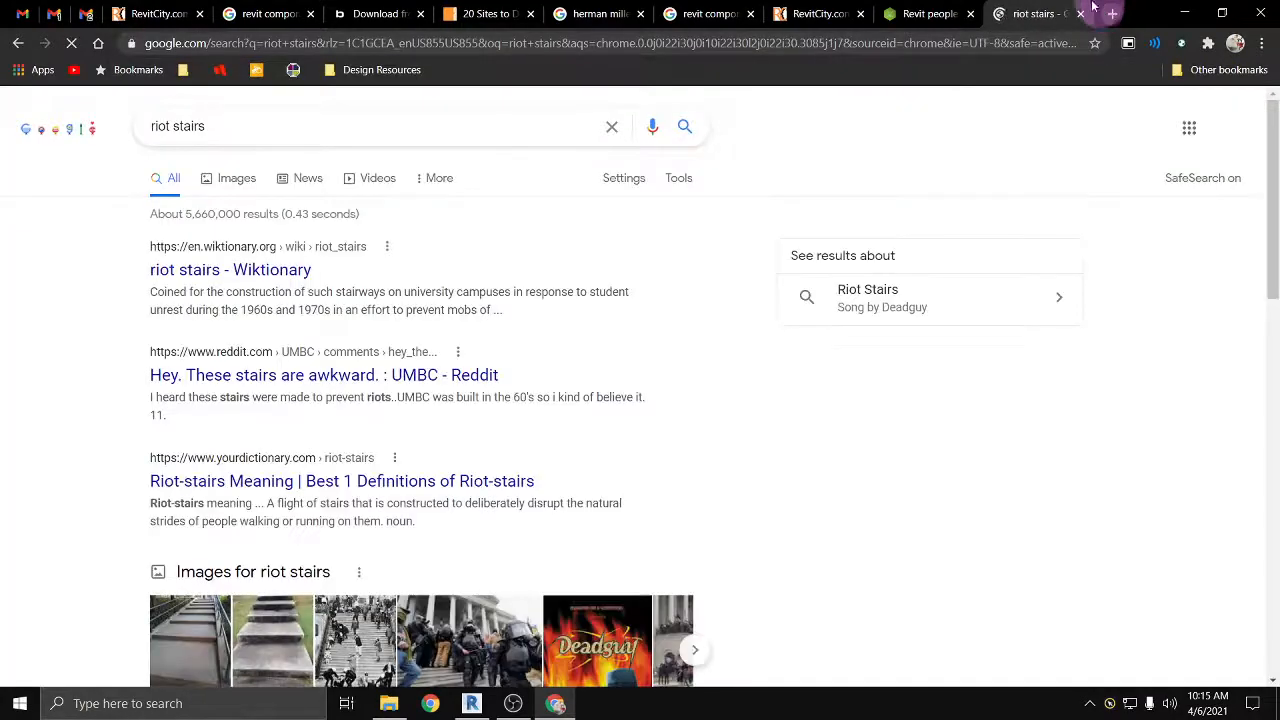
pyautogui.scroll(-2, 540, 340)
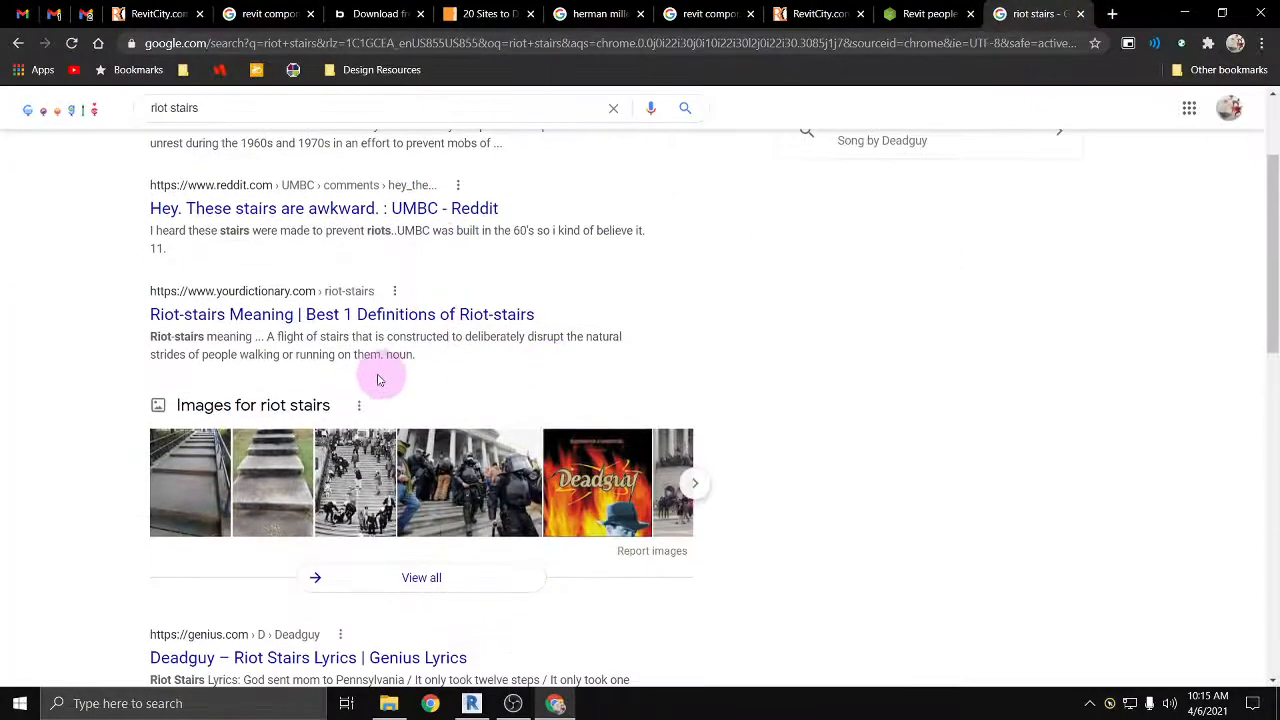
pyautogui.scroll(2, 294, 320)
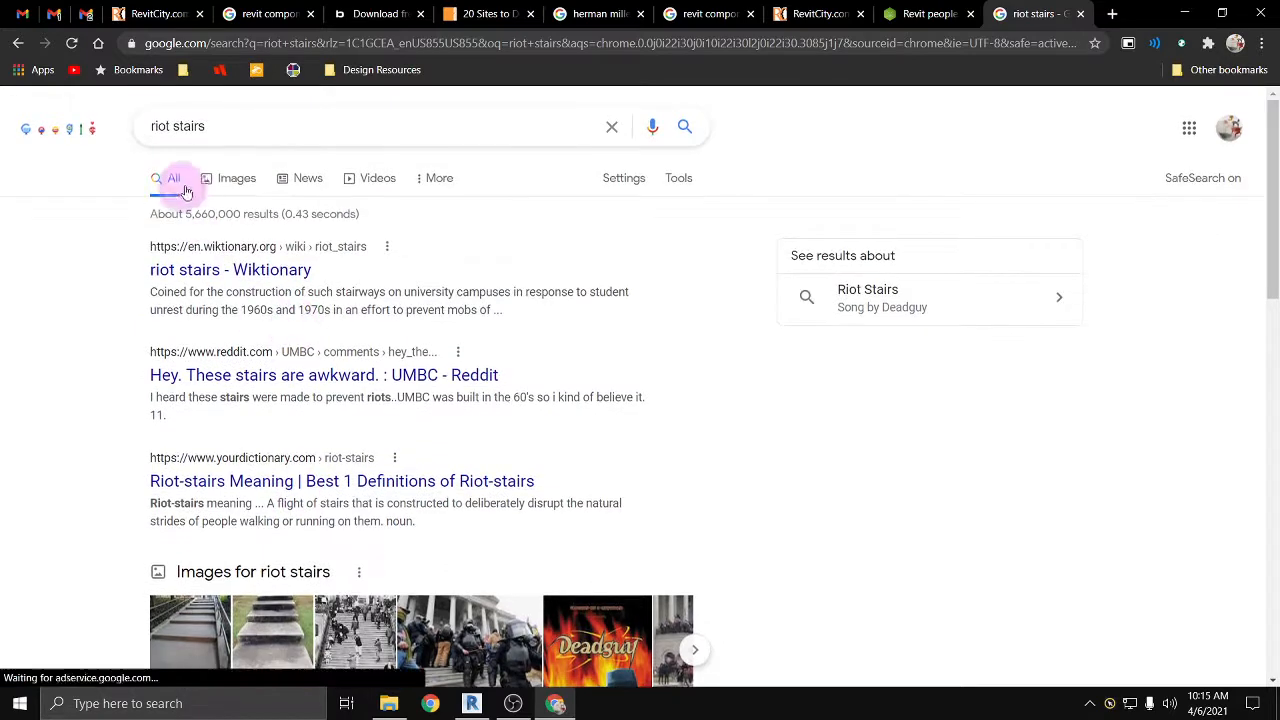
pyautogui.click(229, 182)
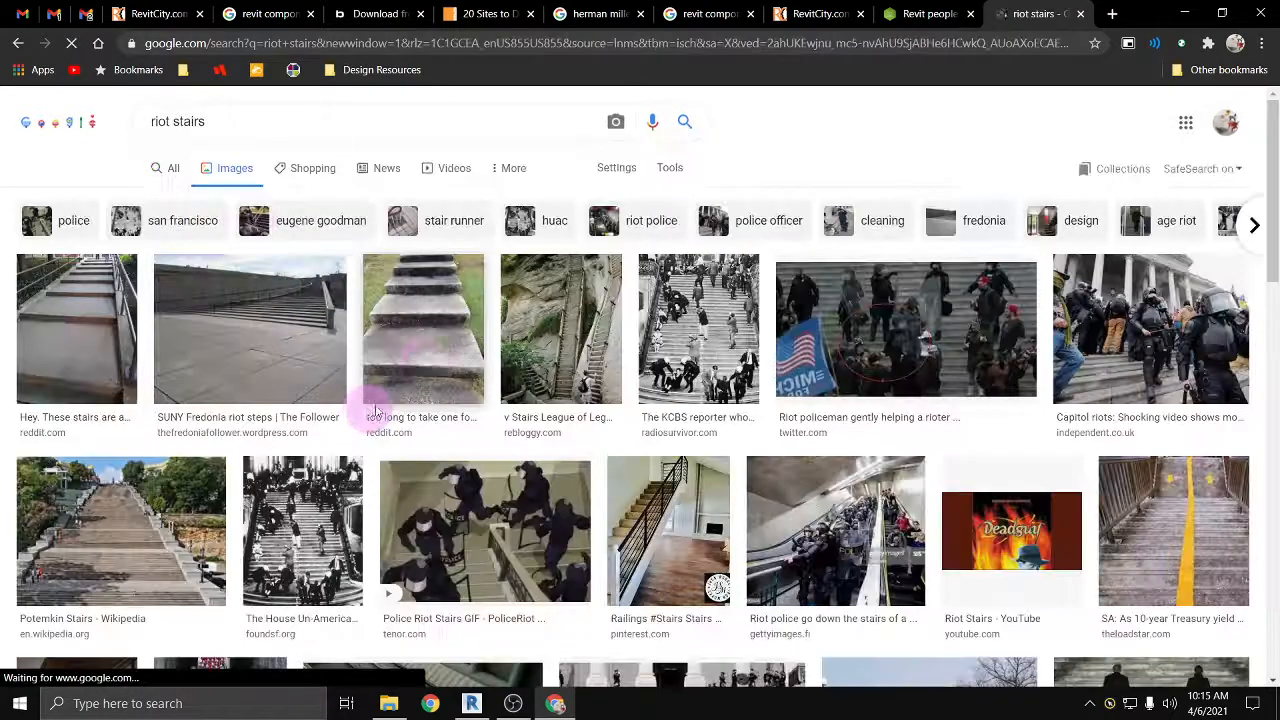
# Step: Examine the Potemkin Stairs and SUNY Fredonia riot steps images, and the related photo of awkward stairs, for their riser and tread proportions
pyautogui.click(135, 585)
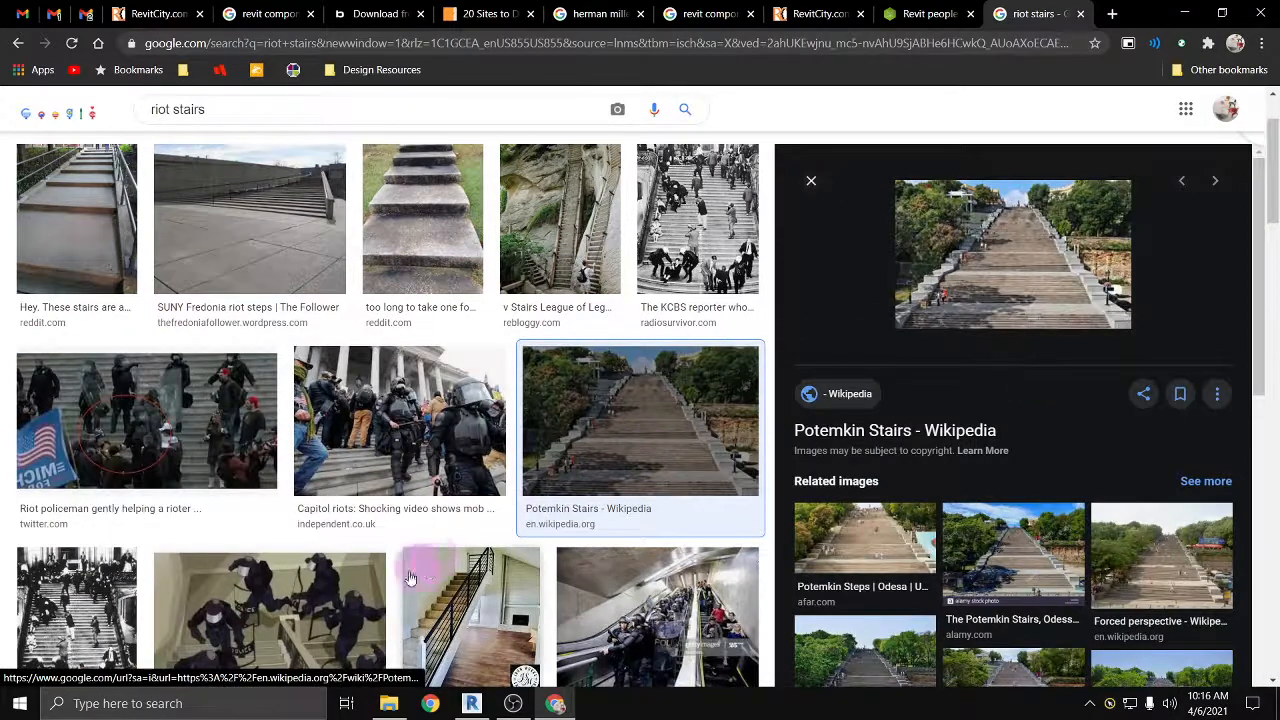
pyautogui.scroll(-1, 300, 520)
pyautogui.scroll(2, 150, 380)
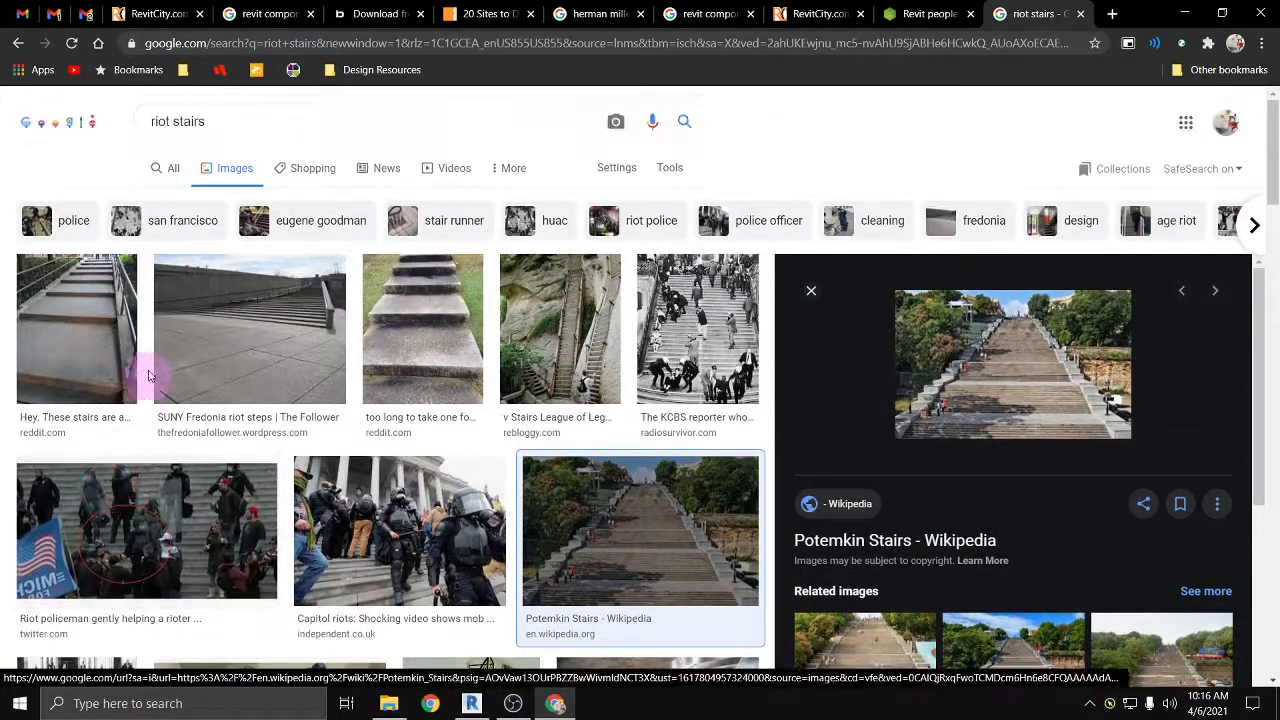
pyautogui.click(250, 345)
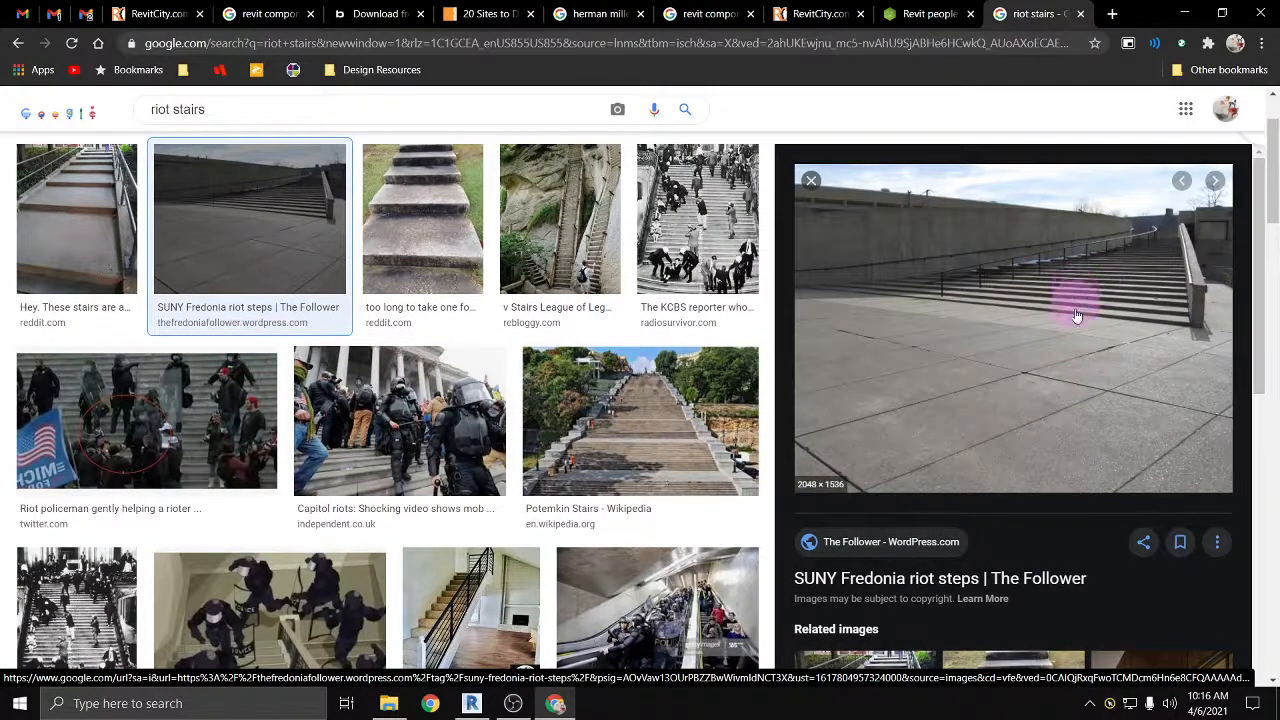
pyautogui.scroll(-1, 830, 485)
pyautogui.scroll(-2, 880, 485)
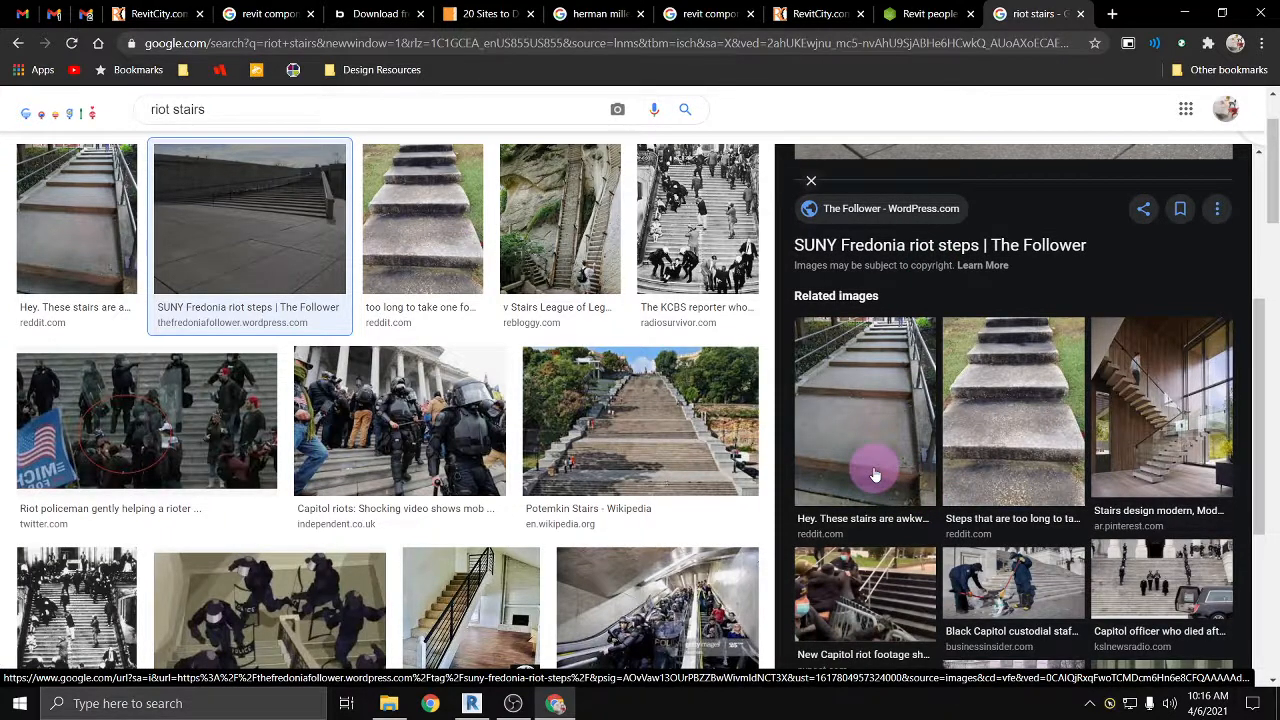
pyautogui.scroll(3, 876, 472)
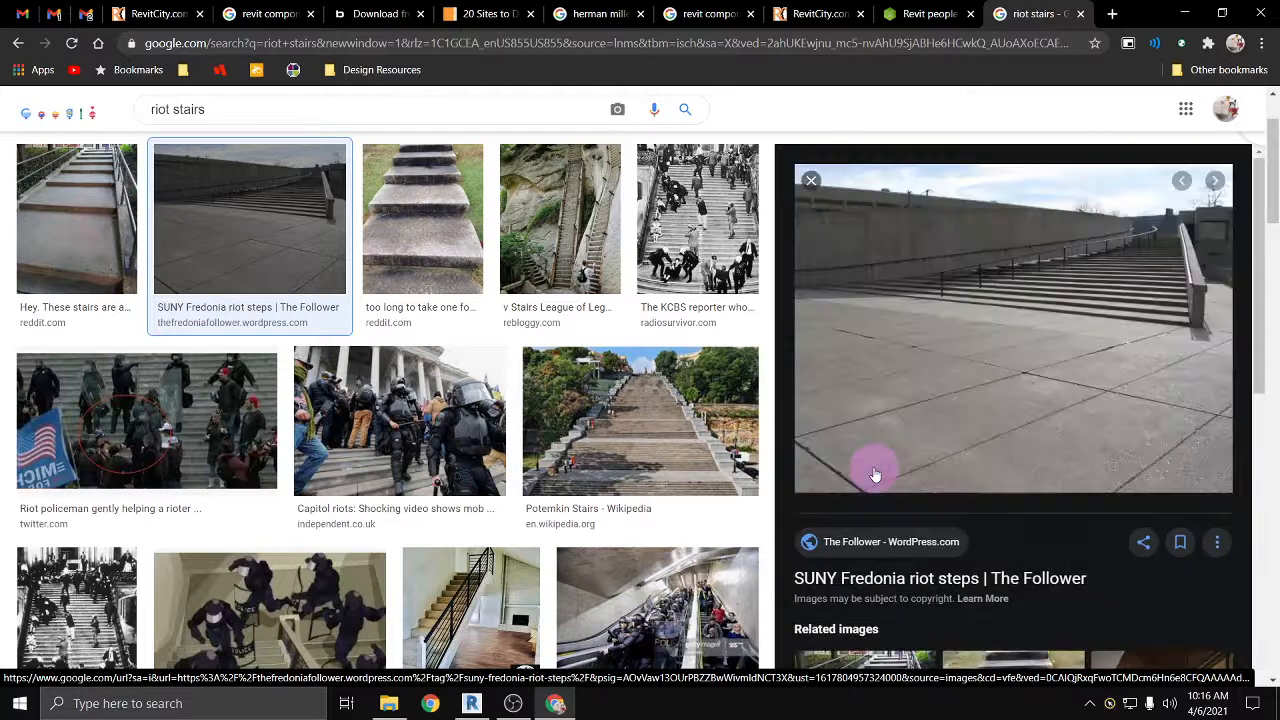
pyautogui.scroll(-1, 883, 575)
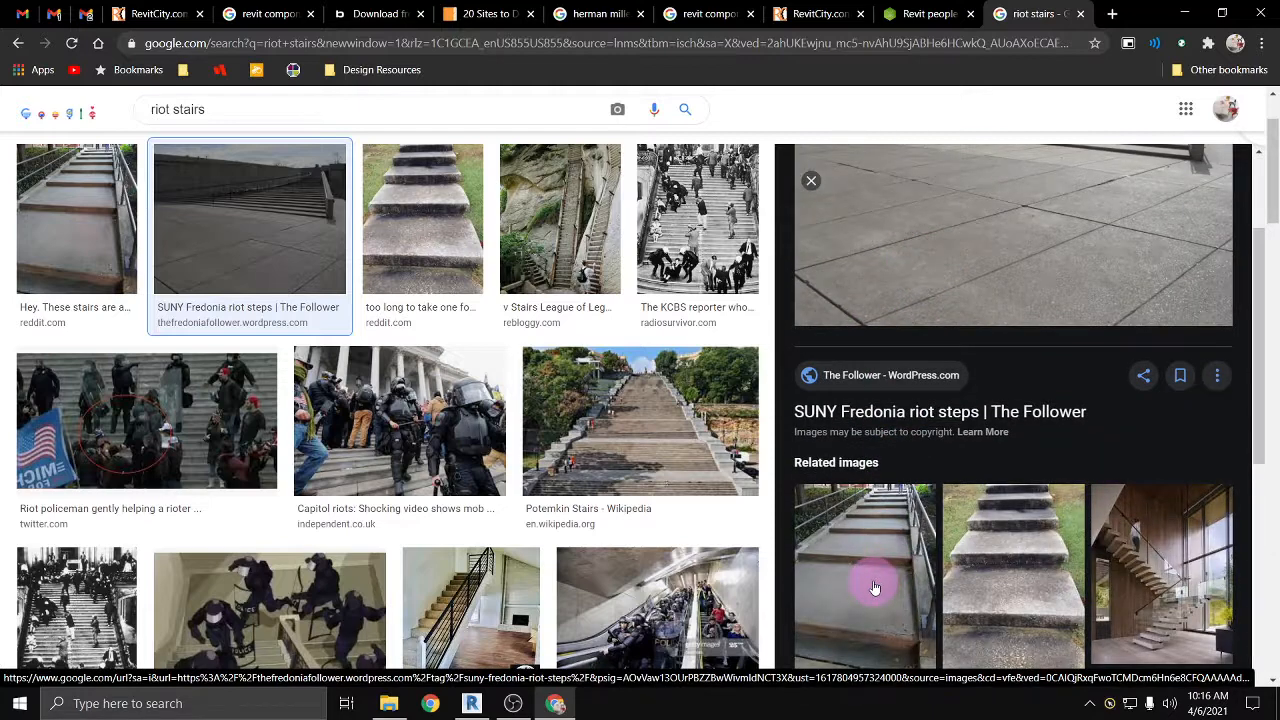
pyautogui.click(874, 587)
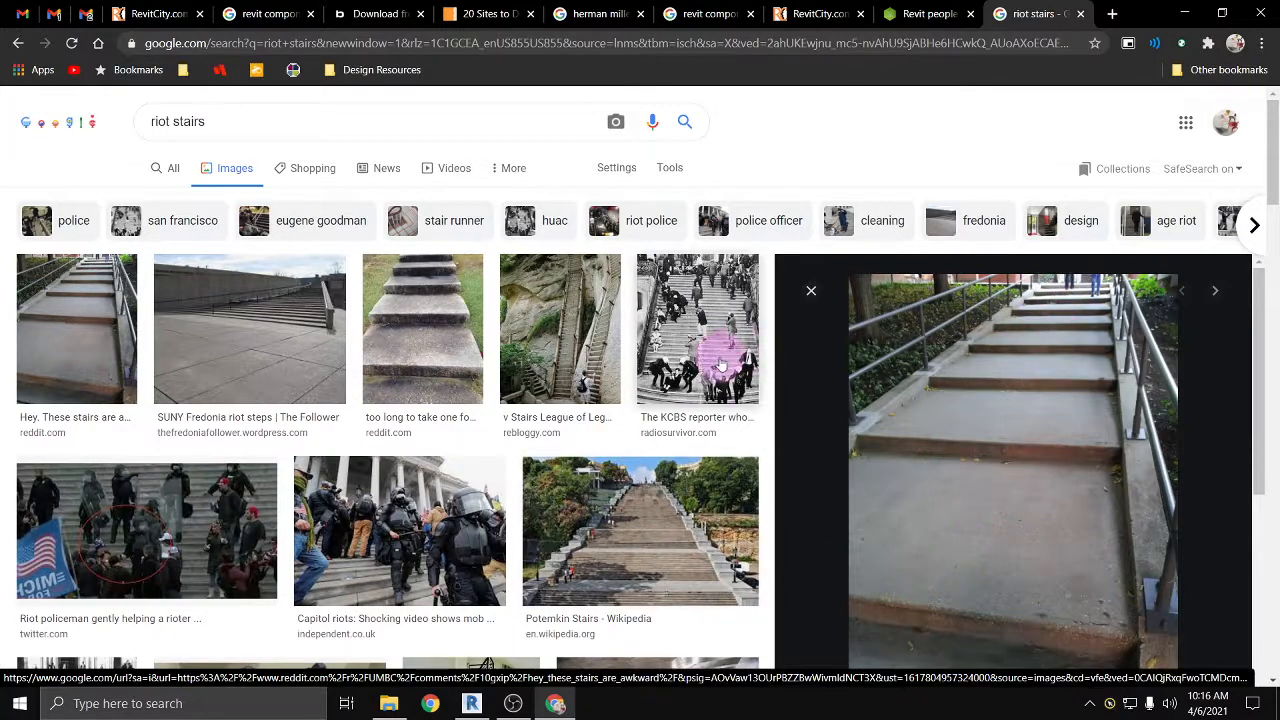
# Step: Close the riot stairs image results in the browser and switch back to Revit
pyautogui.scroll(-3, 948, 462)
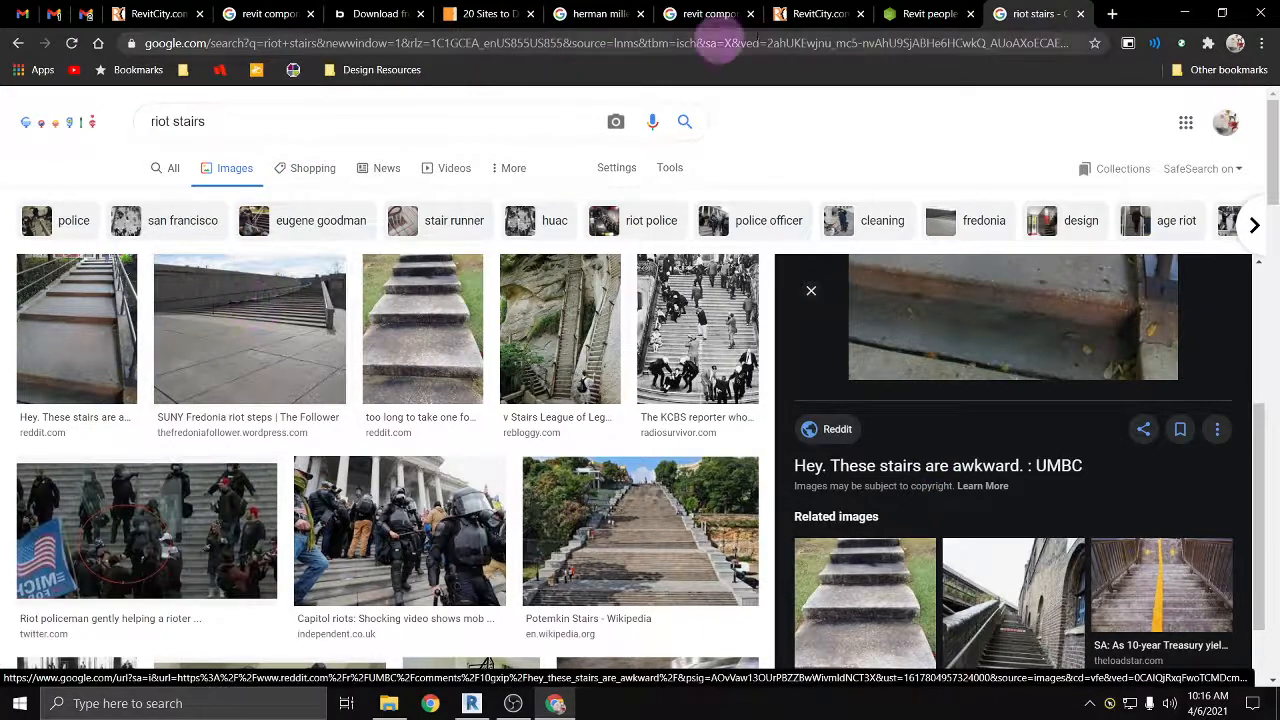
pyautogui.click(1081, 14)
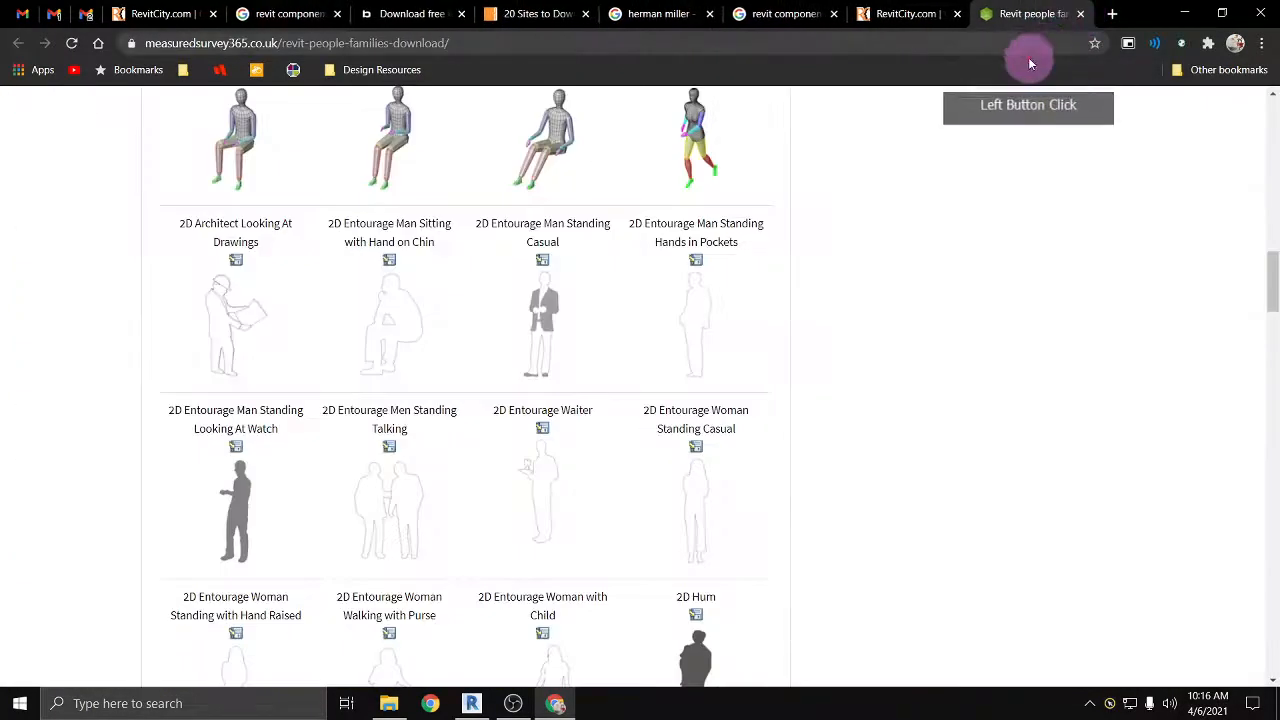
pyautogui.click(1185, 13)
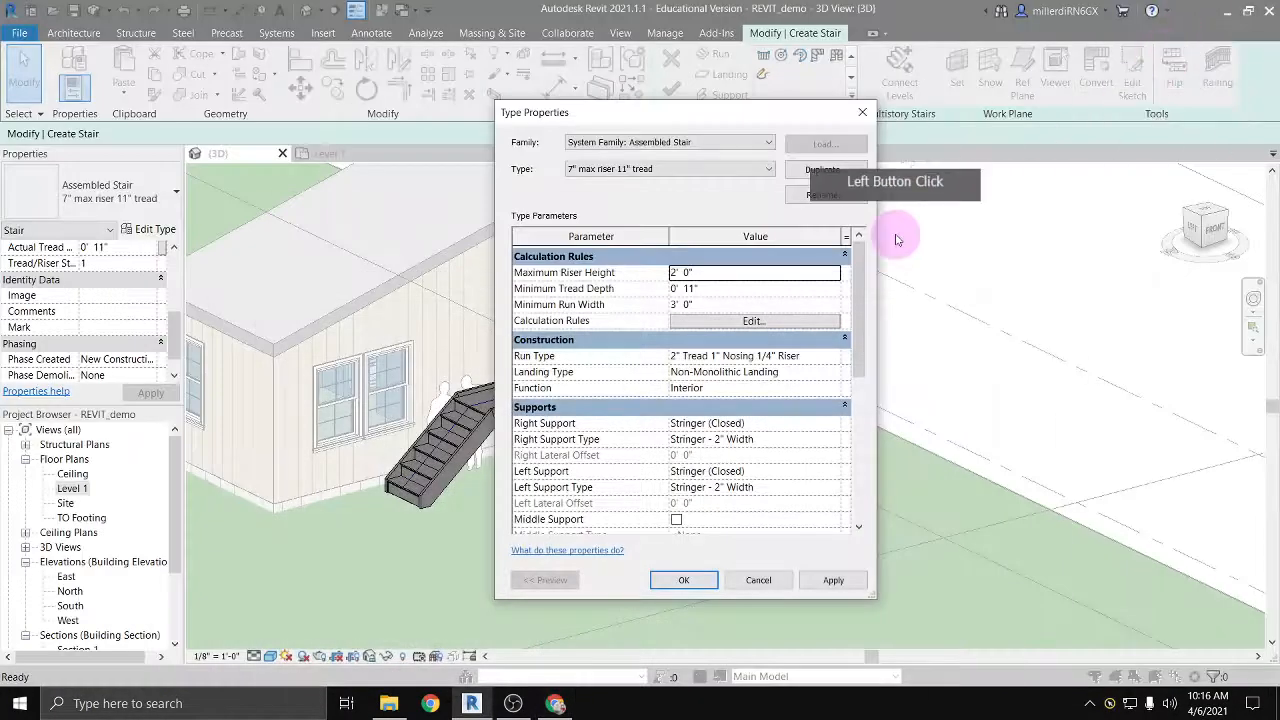
# Step: Examine the stair type's riser height, tread depth, construction and support parameters, and close its type properties
pyautogui.click(700, 272)
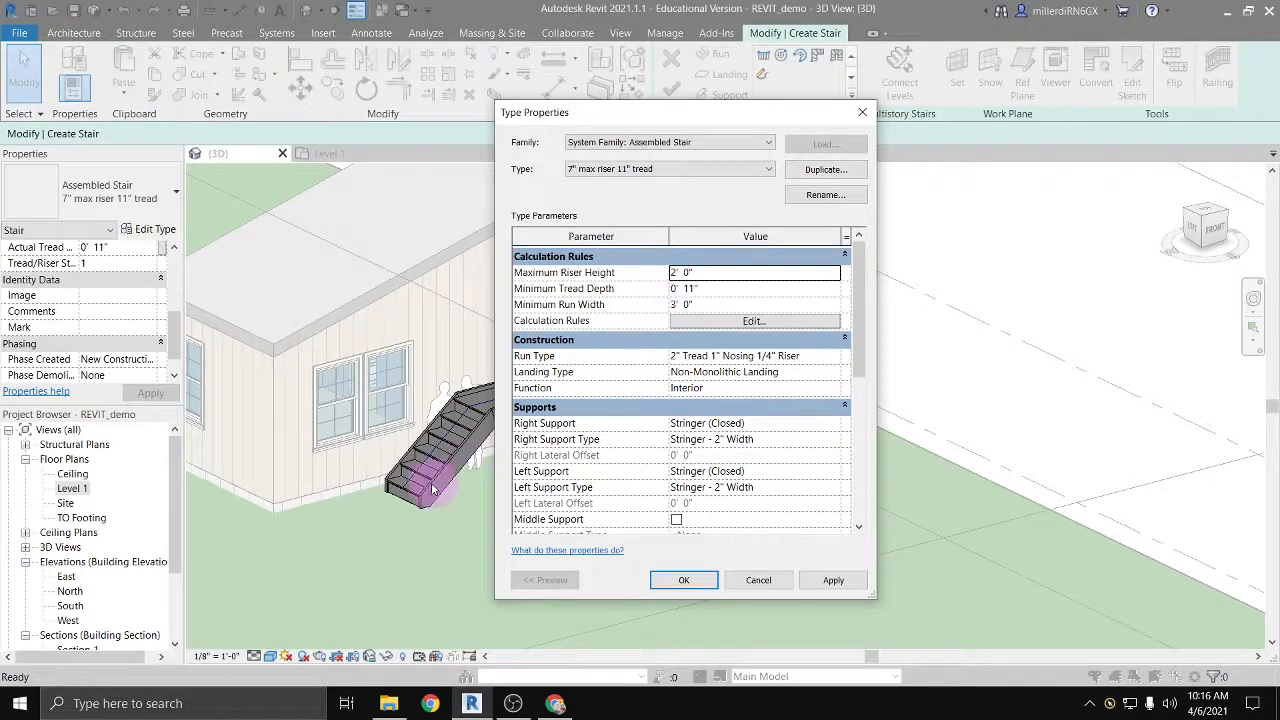
pyautogui.click(697, 288)
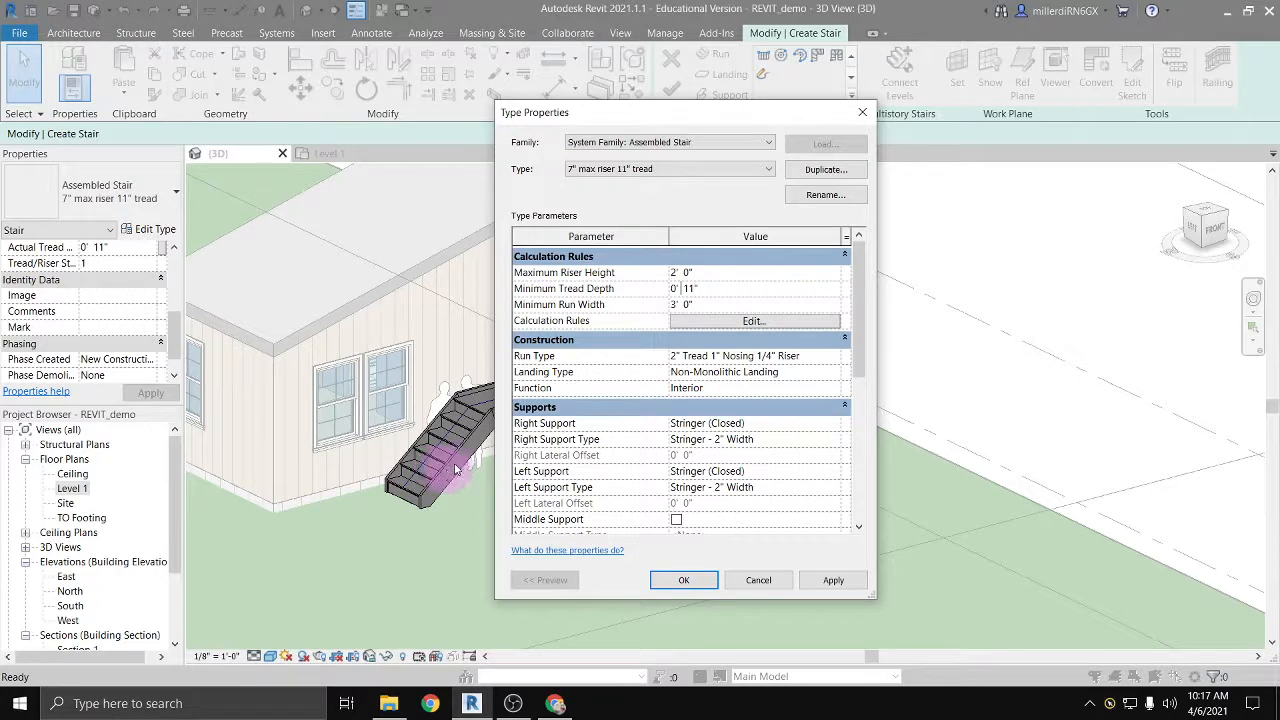
pyautogui.scroll(-1, 712, 338)
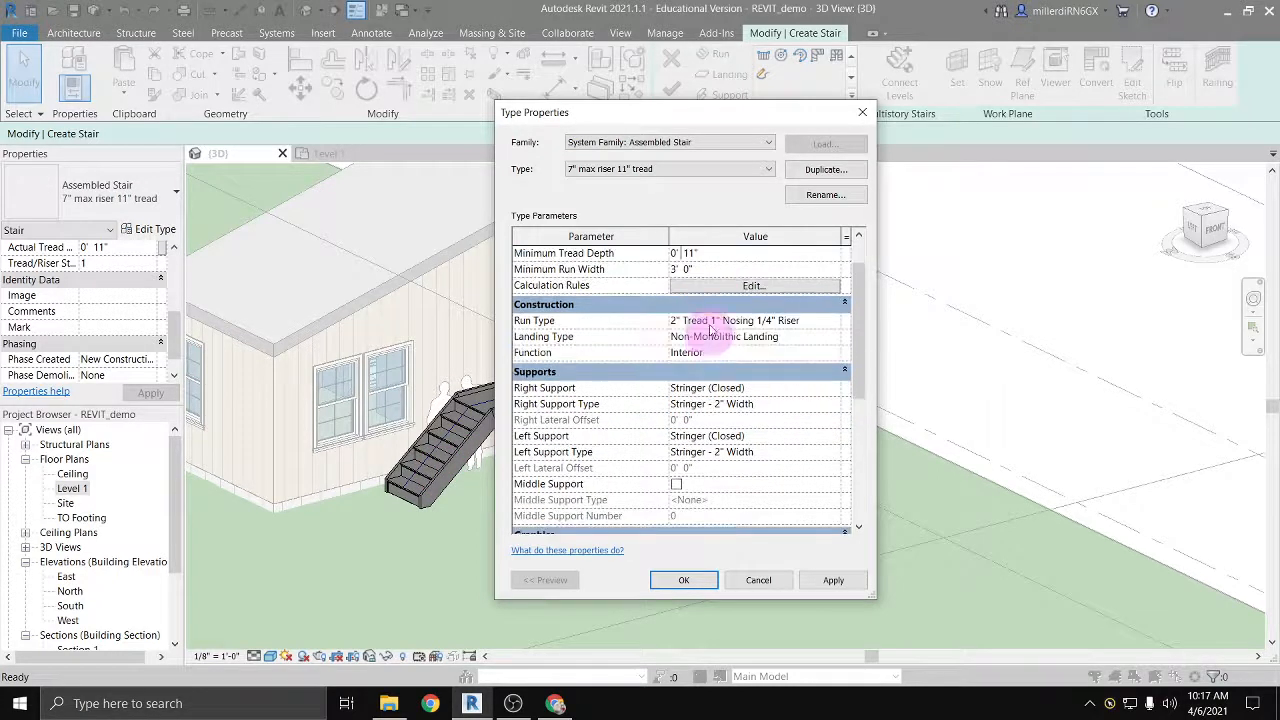
pyautogui.scroll(-1, 709, 336)
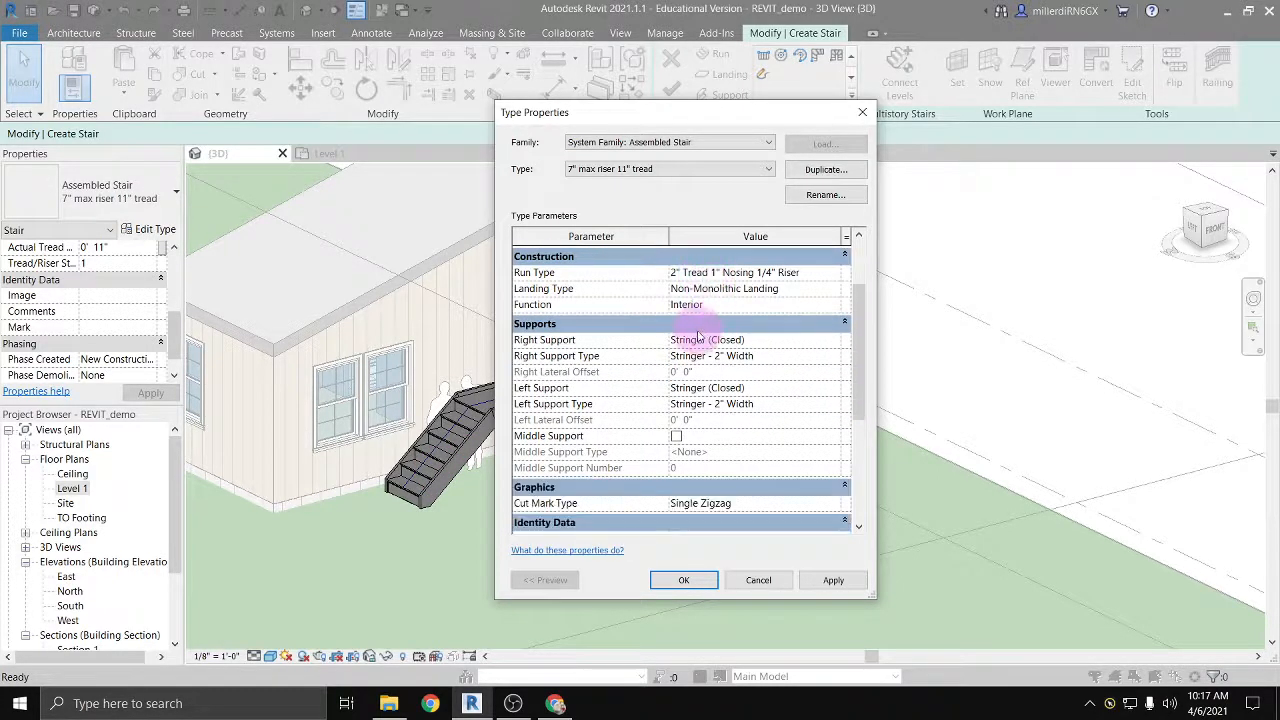
pyautogui.scroll(-1, 694, 410)
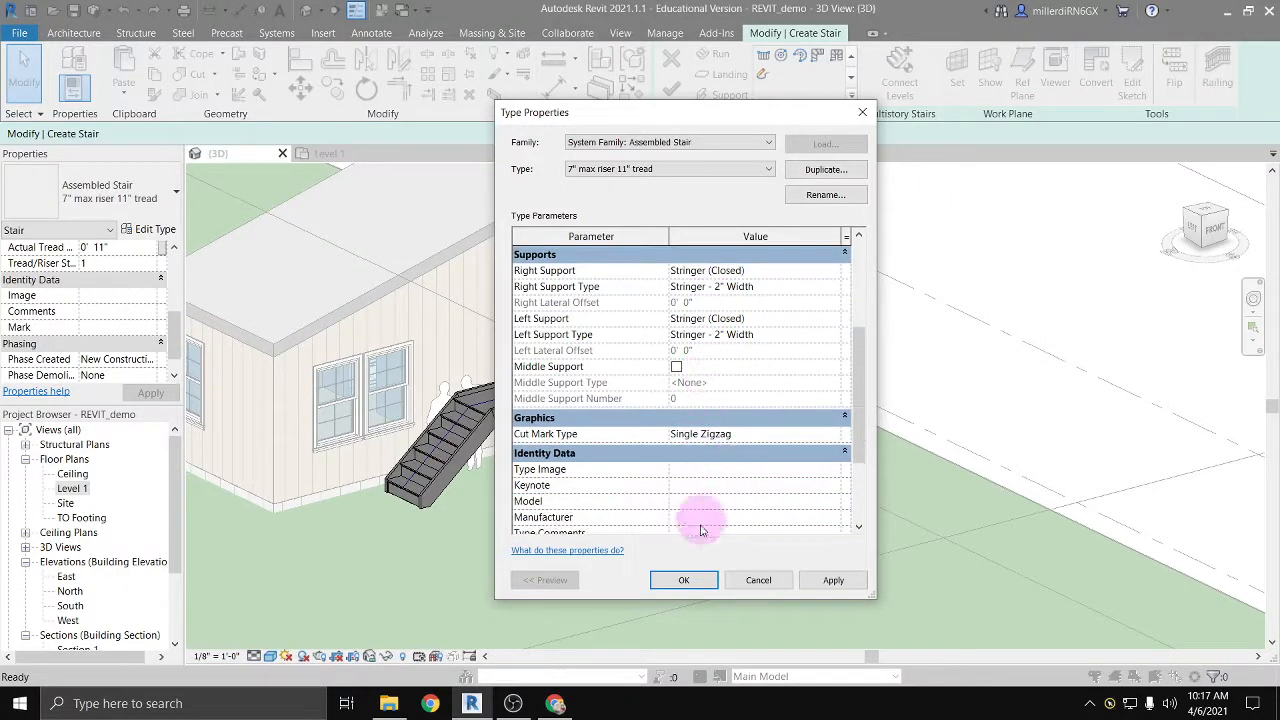
pyautogui.click(697, 586)
pyautogui.click(586, 337)
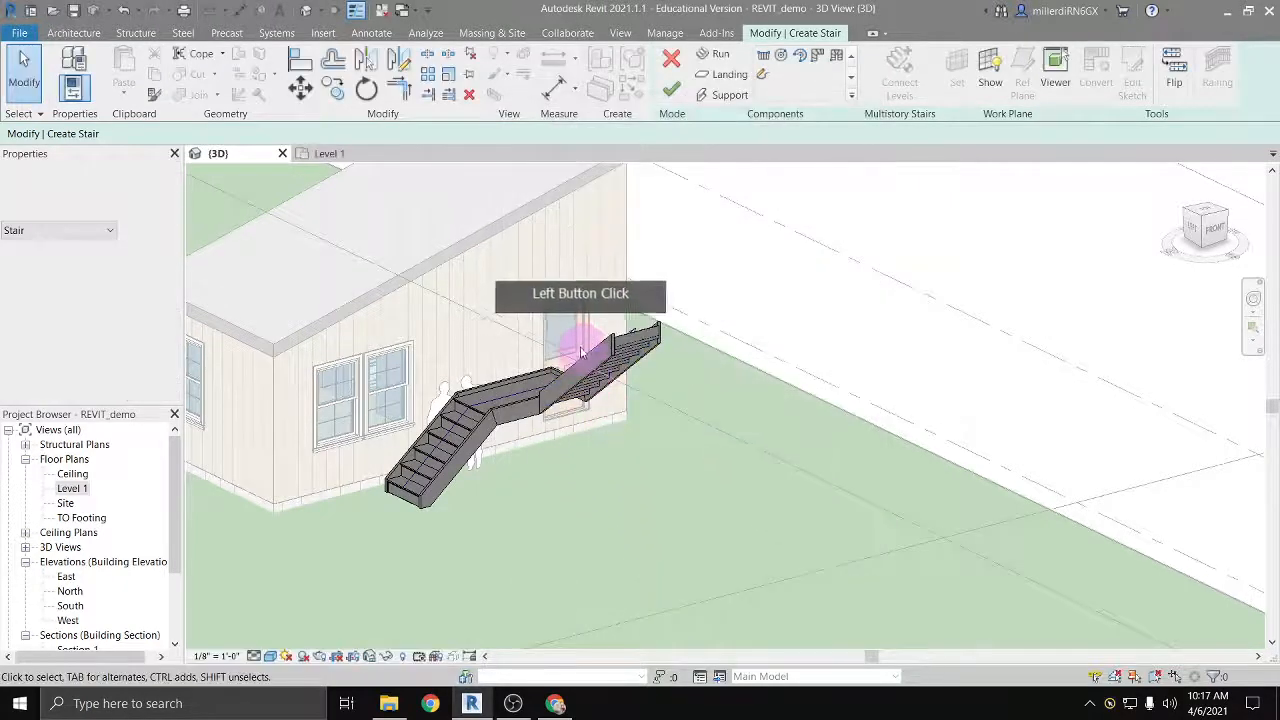
# Step: Cancel the stair edit, discarding its changes, and delete the exterior stair with its railings
pyautogui.click(671, 62)
pyautogui.click(679, 371)
pyautogui.click(497, 408)
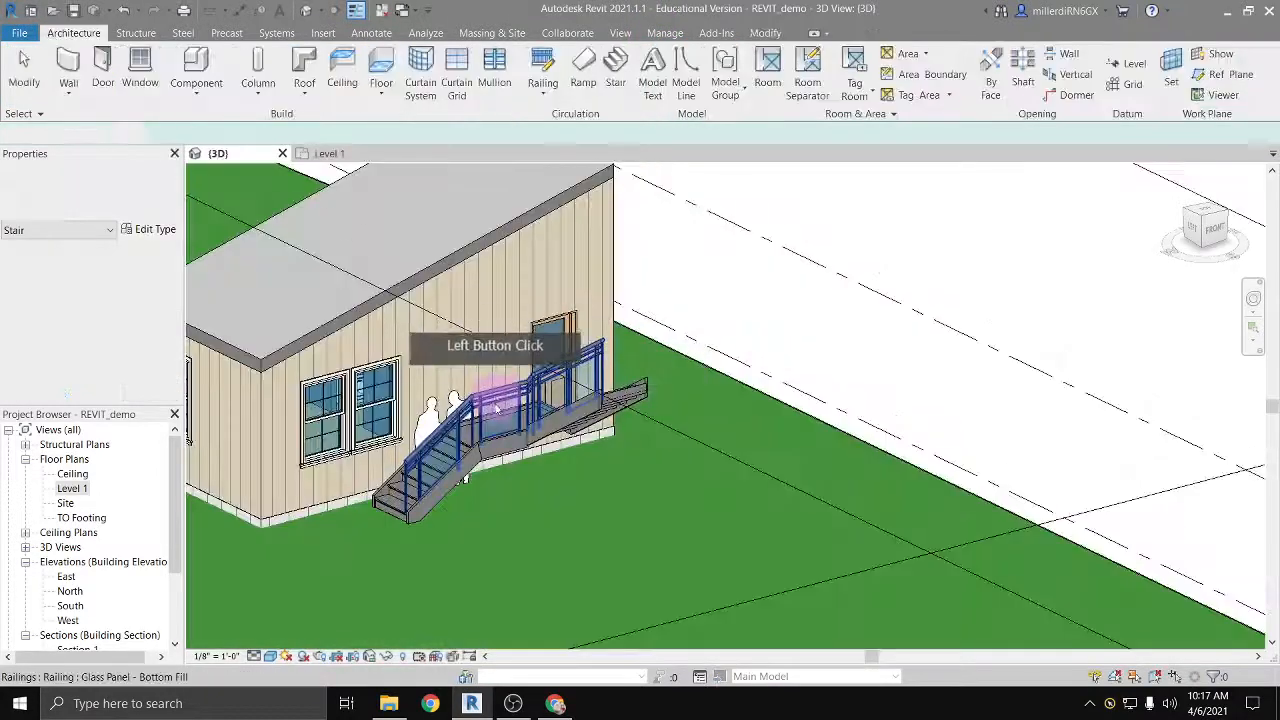
pyautogui.click(495, 410)
pyautogui.press('Delete')
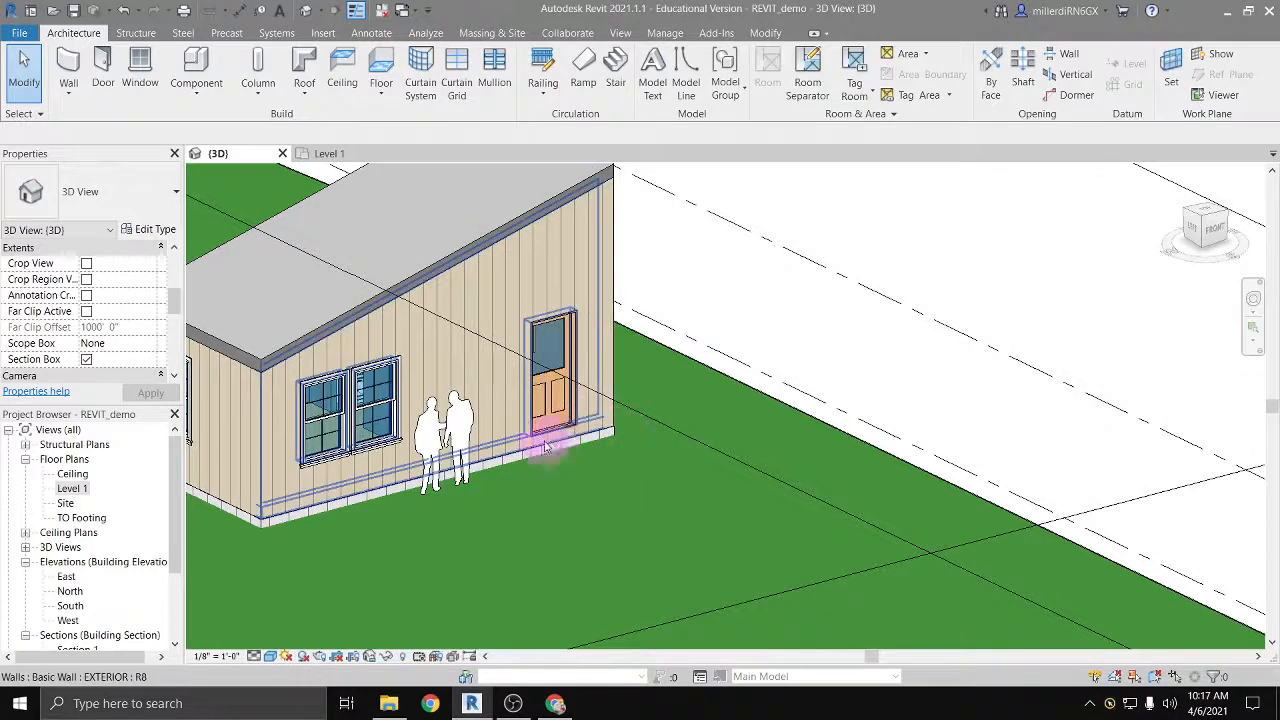
# Step: Open the Level 1 floor plan and start a new floor using the Generic - 12" type
pyautogui.doubleClick(72, 488)
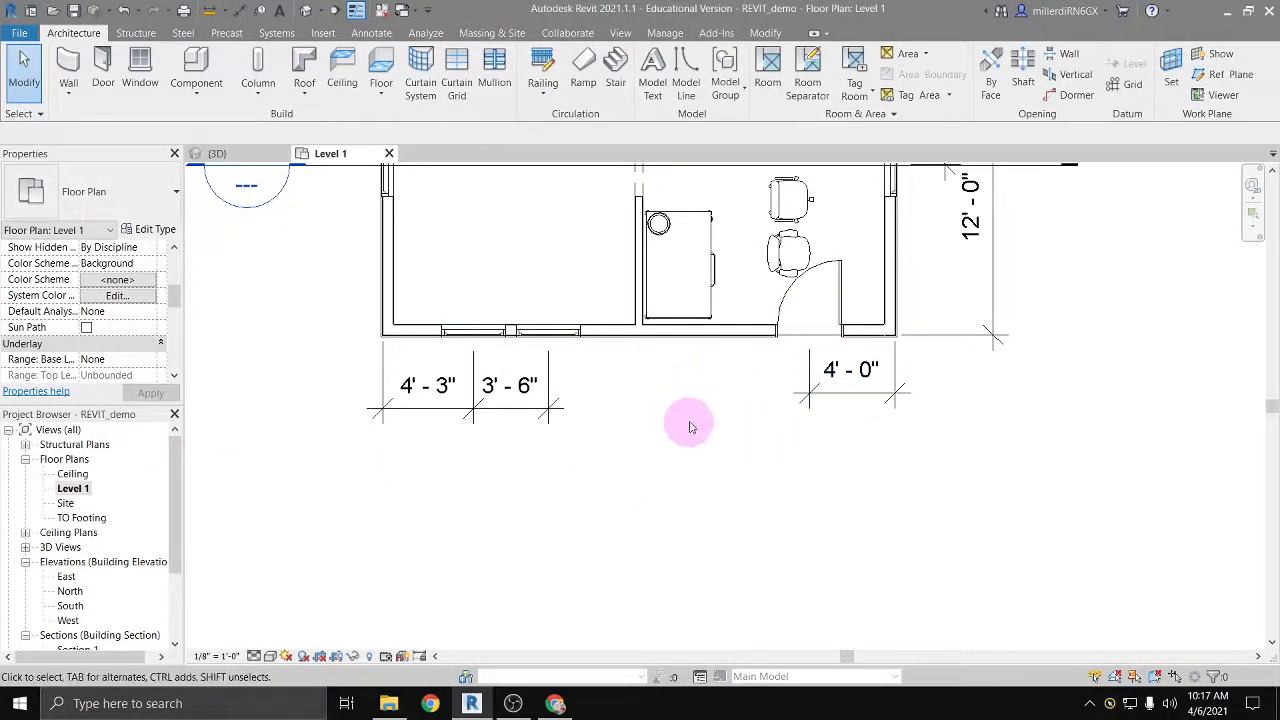
pyautogui.moveTo(817, 393); pyautogui.dragTo(641, 381, button='middle')
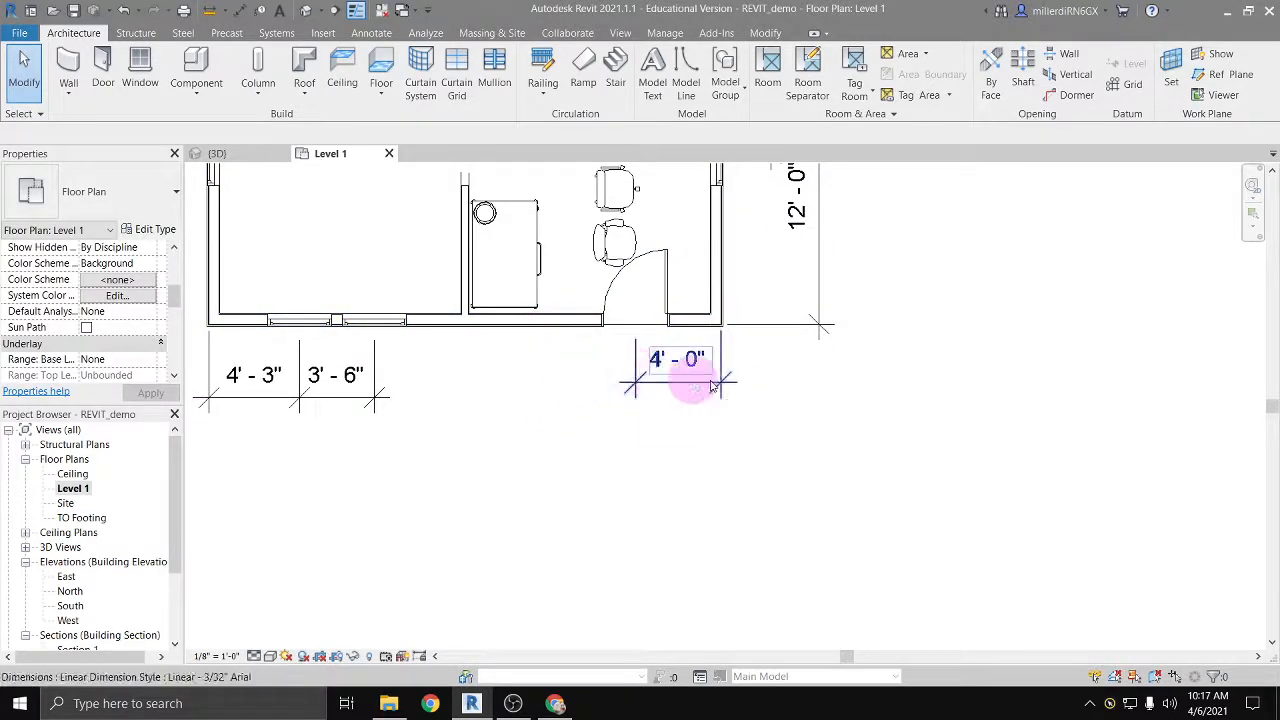
pyautogui.click(381, 68)
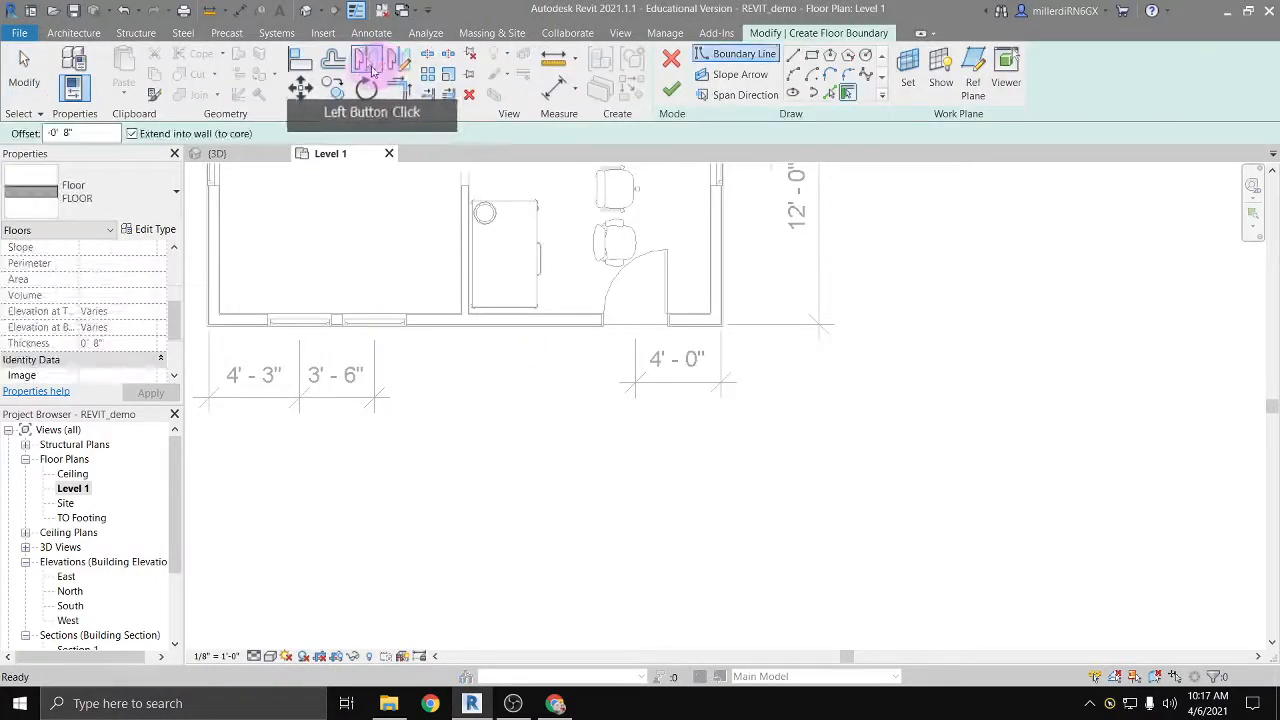
pyautogui.click(136, 193)
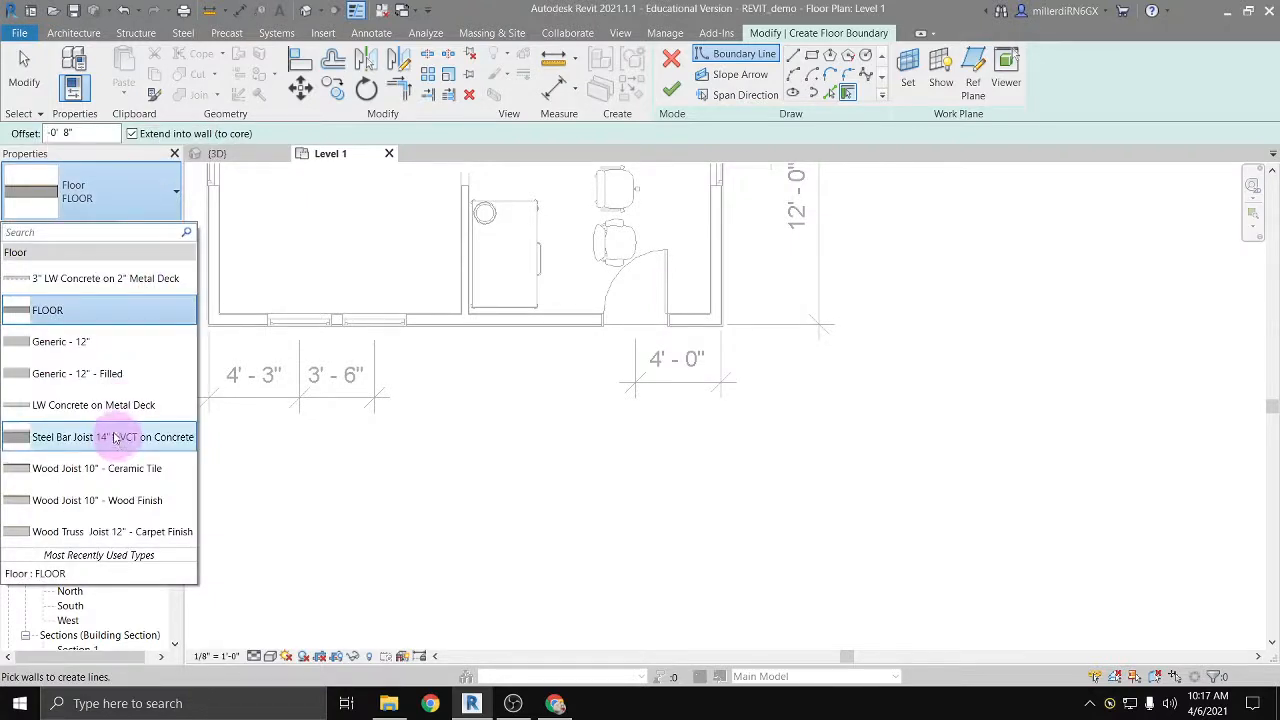
pyautogui.click(63, 341)
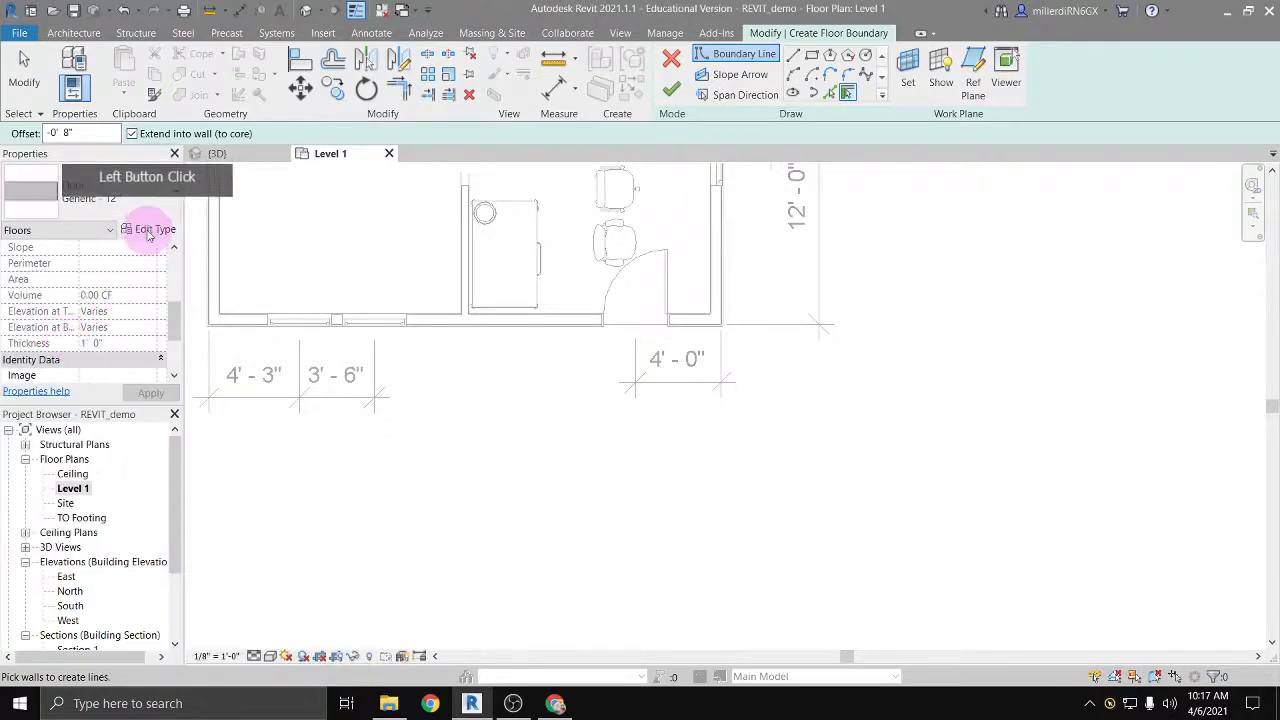
# Step: Duplicate the Generic - 12" floor type under the name CONCRETE STOOP
pyautogui.click(148, 230)
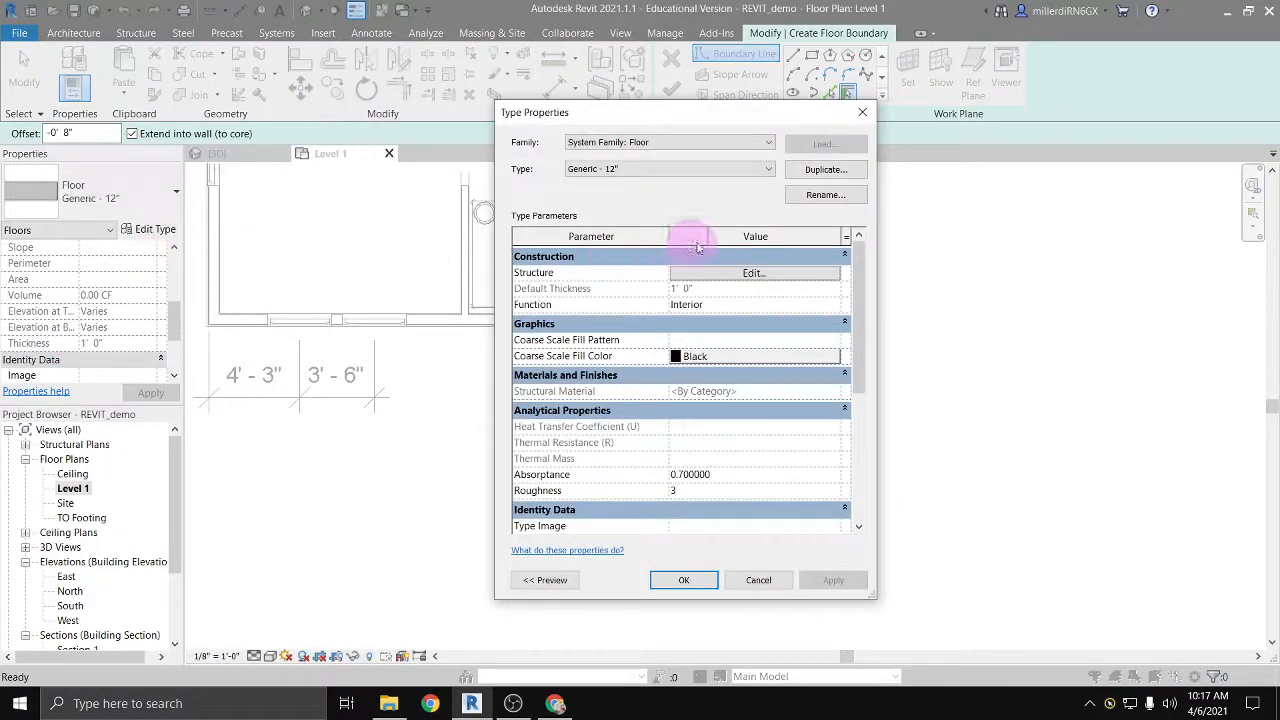
pyautogui.click(840, 171)
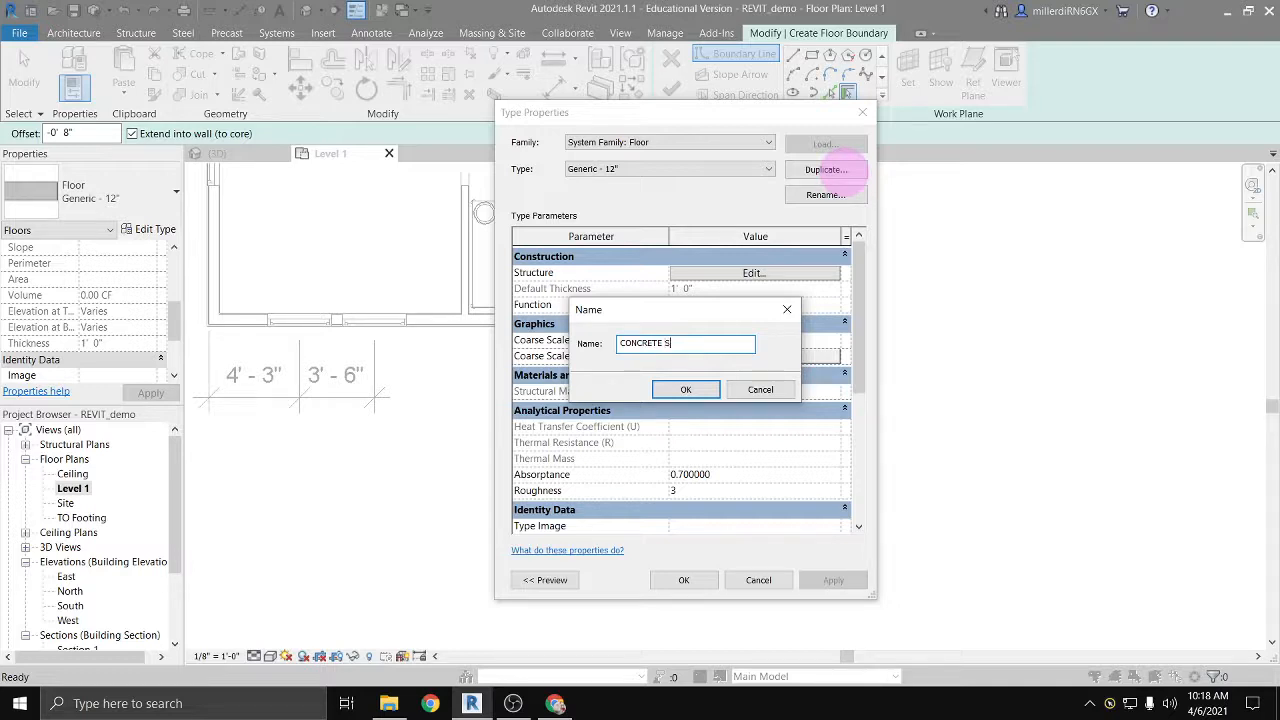
pyautogui.click(688, 389)
# Step: Assign Concrete, Cast-in-Place gray to the stoop's structure layer and enable Use Render Appearance for that material
pyautogui.click(731, 273)
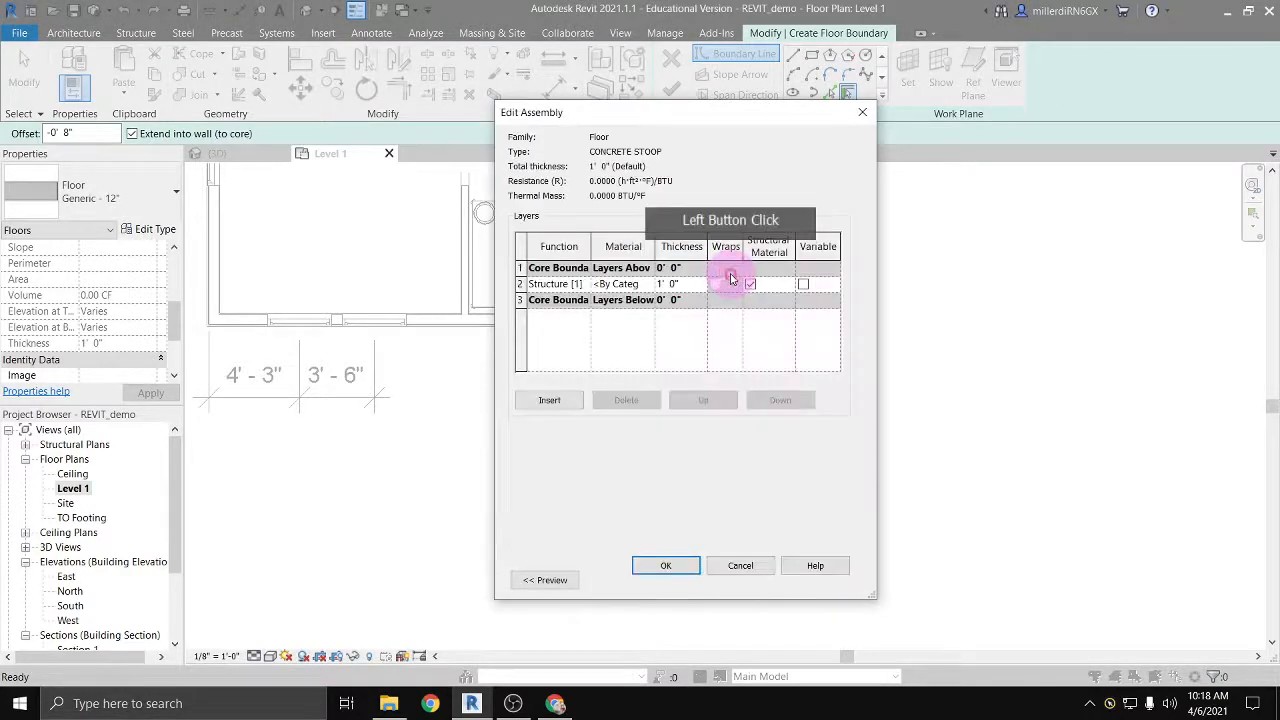
pyautogui.click(645, 284)
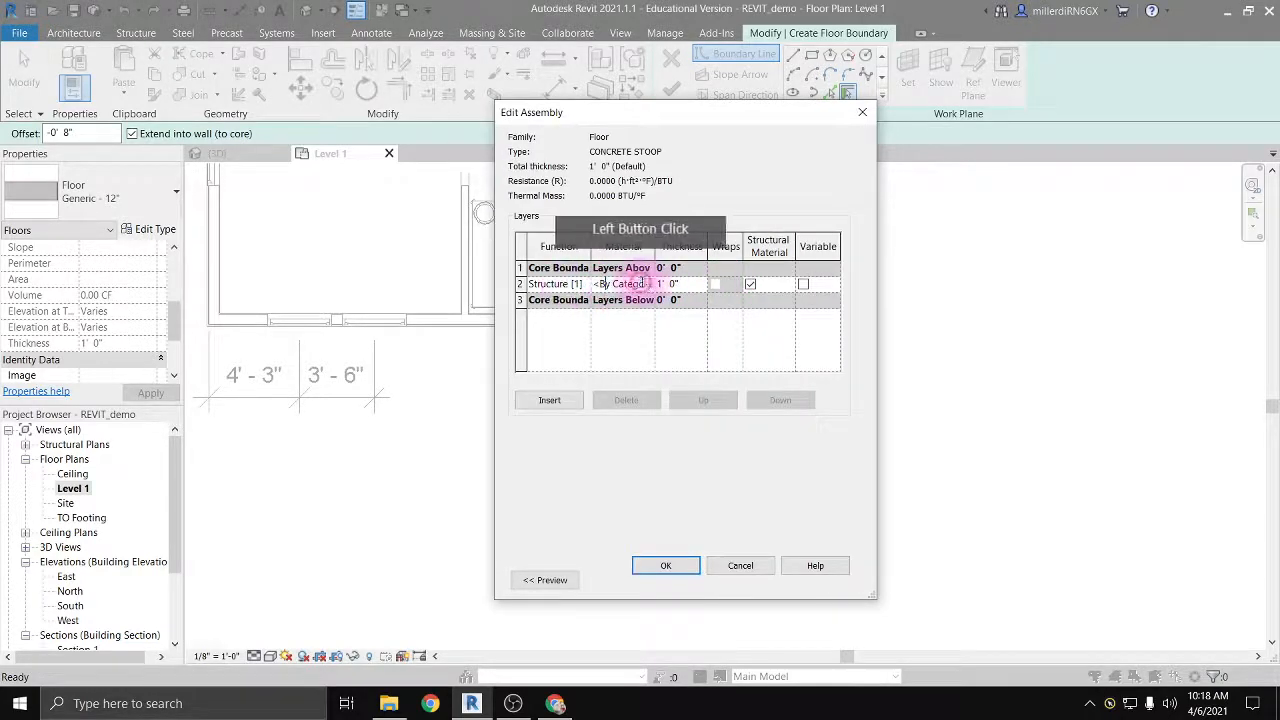
pyautogui.click(648, 284)
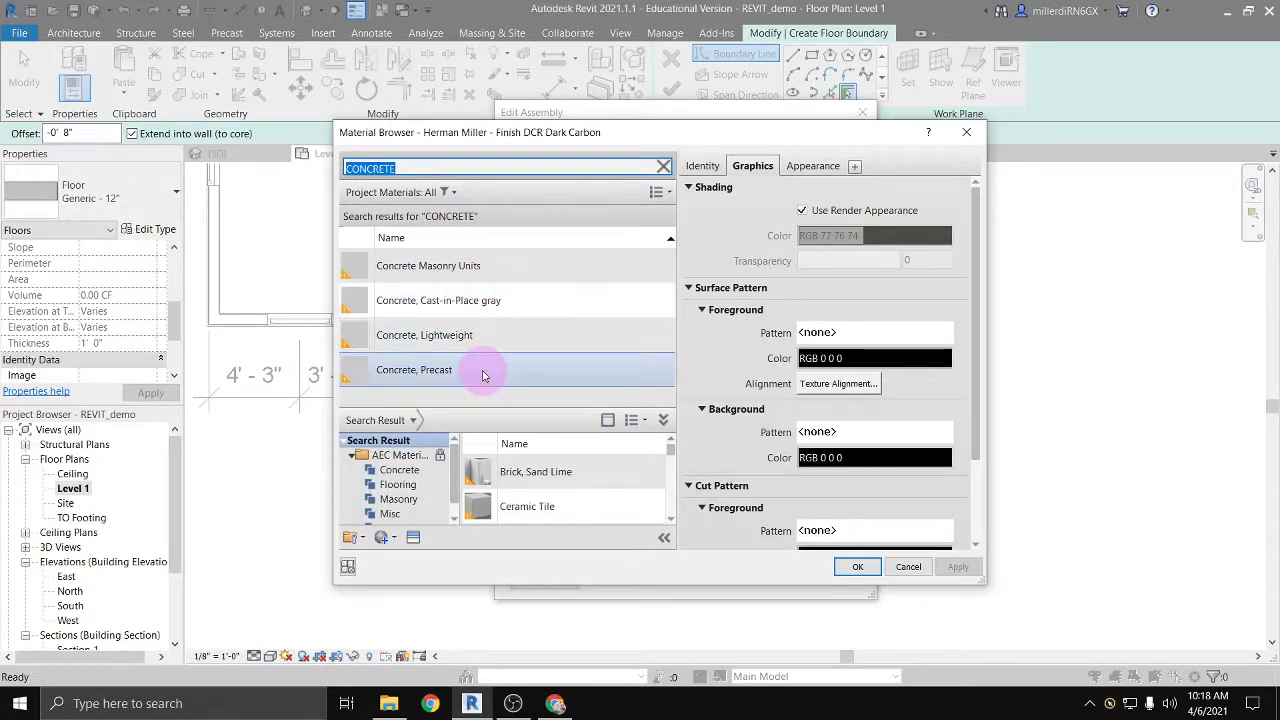
pyautogui.click(425, 301)
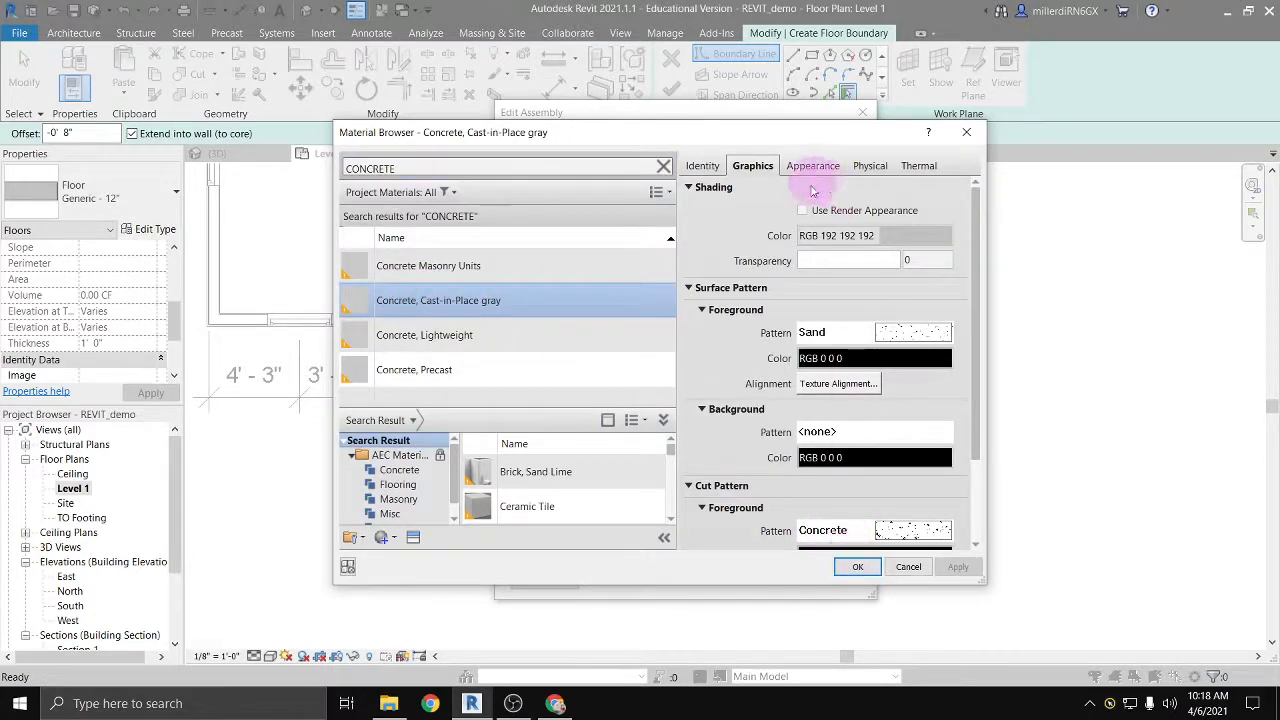
pyautogui.click(802, 212)
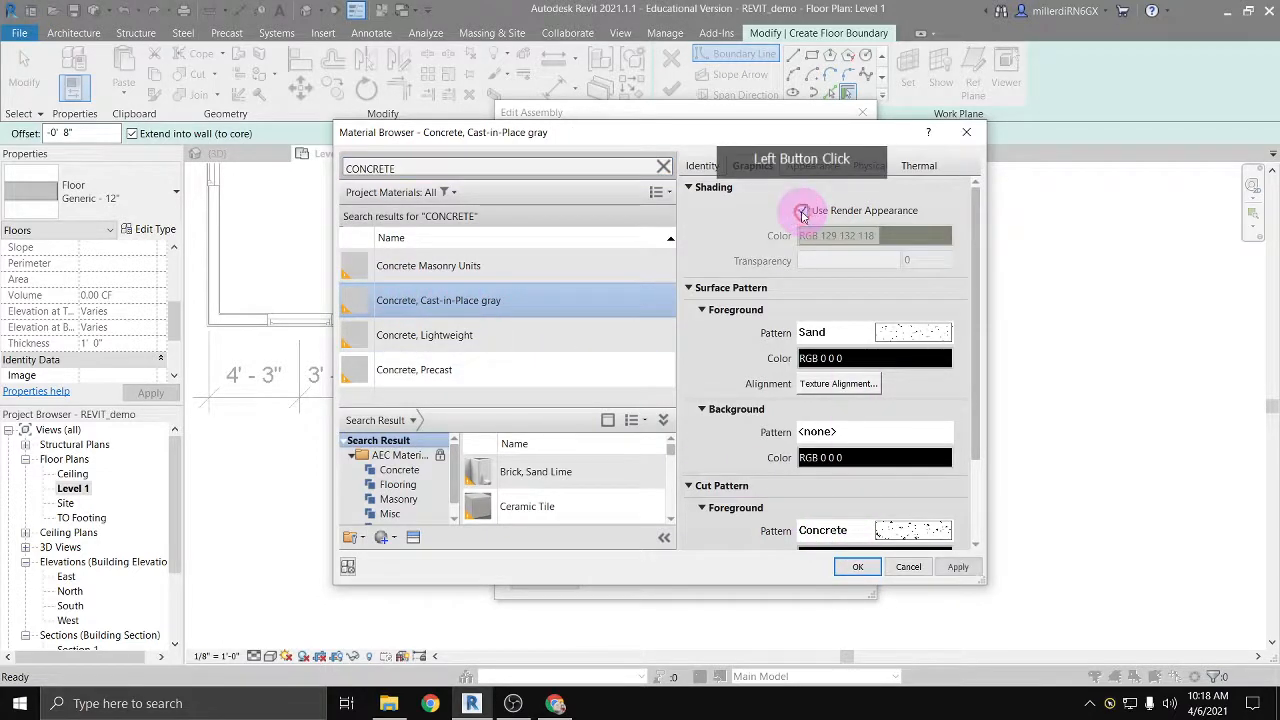
pyautogui.click(858, 568)
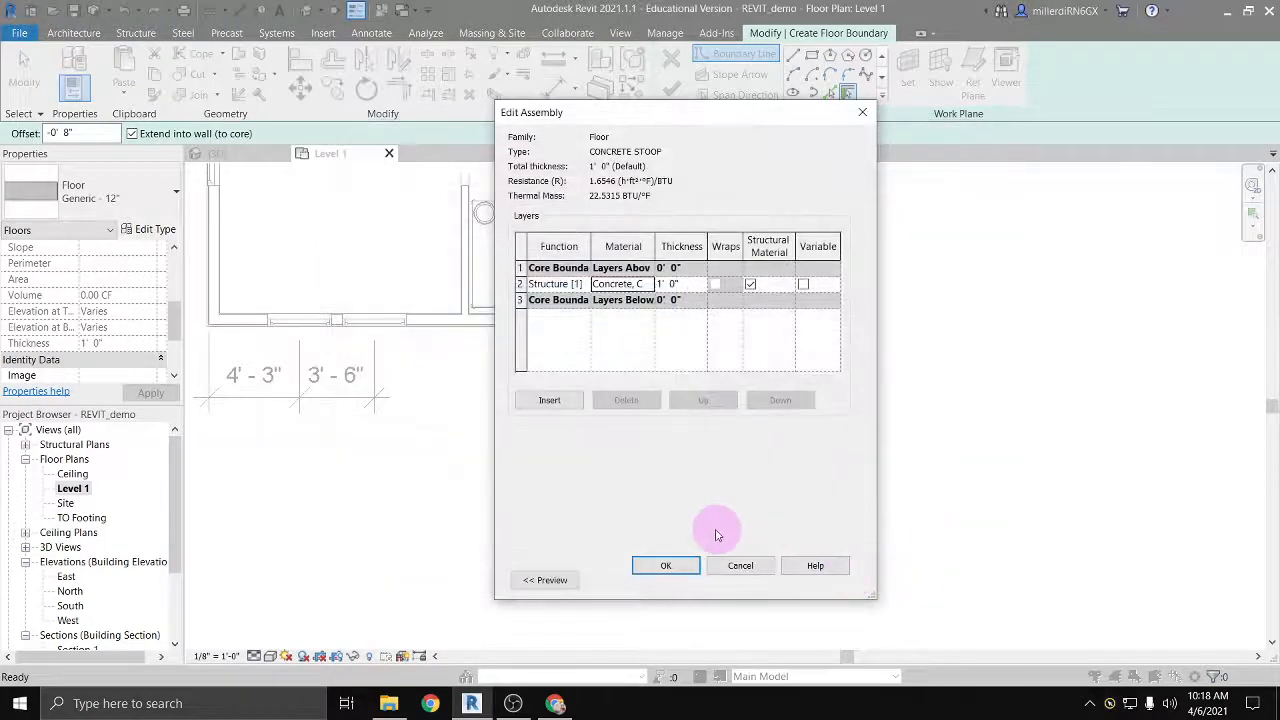
# Step: Set the structure layer's thickness to 1' 2" and accept the CONCRETE STOOP type settings
pyautogui.click(675, 284)
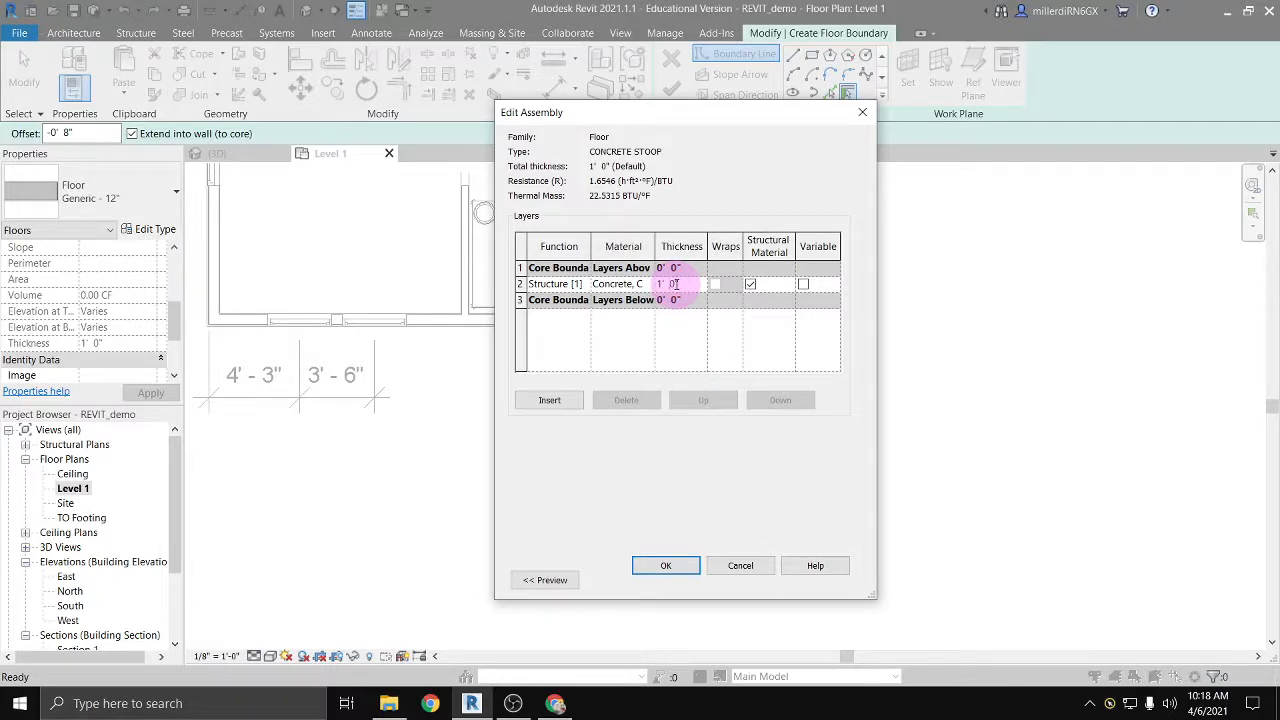
pyautogui.click(674, 284)
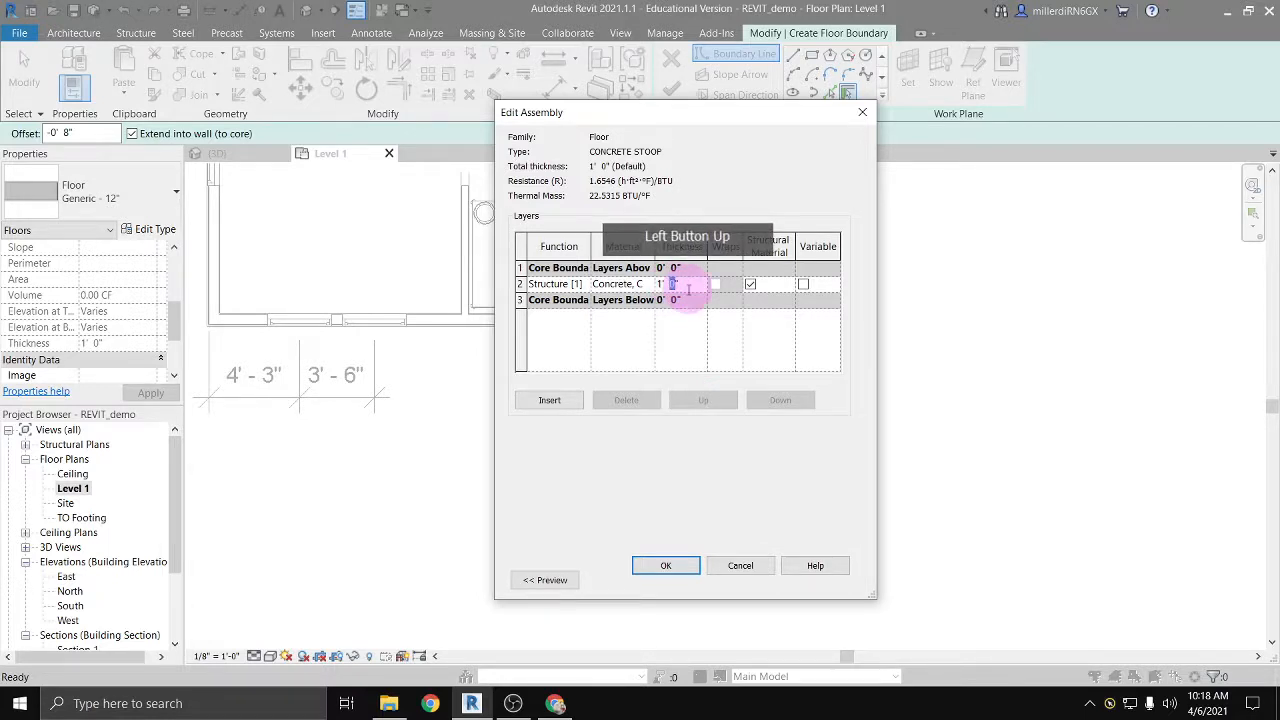
pyautogui.write('2')
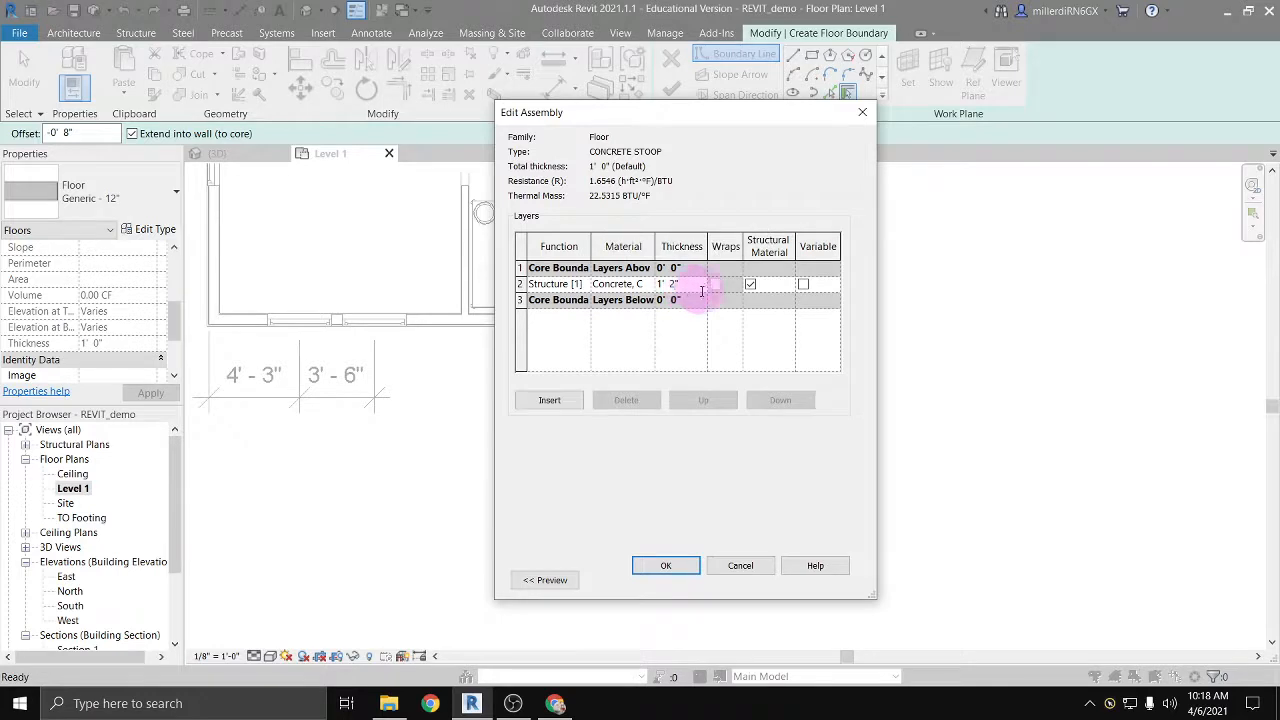
pyautogui.click(683, 566)
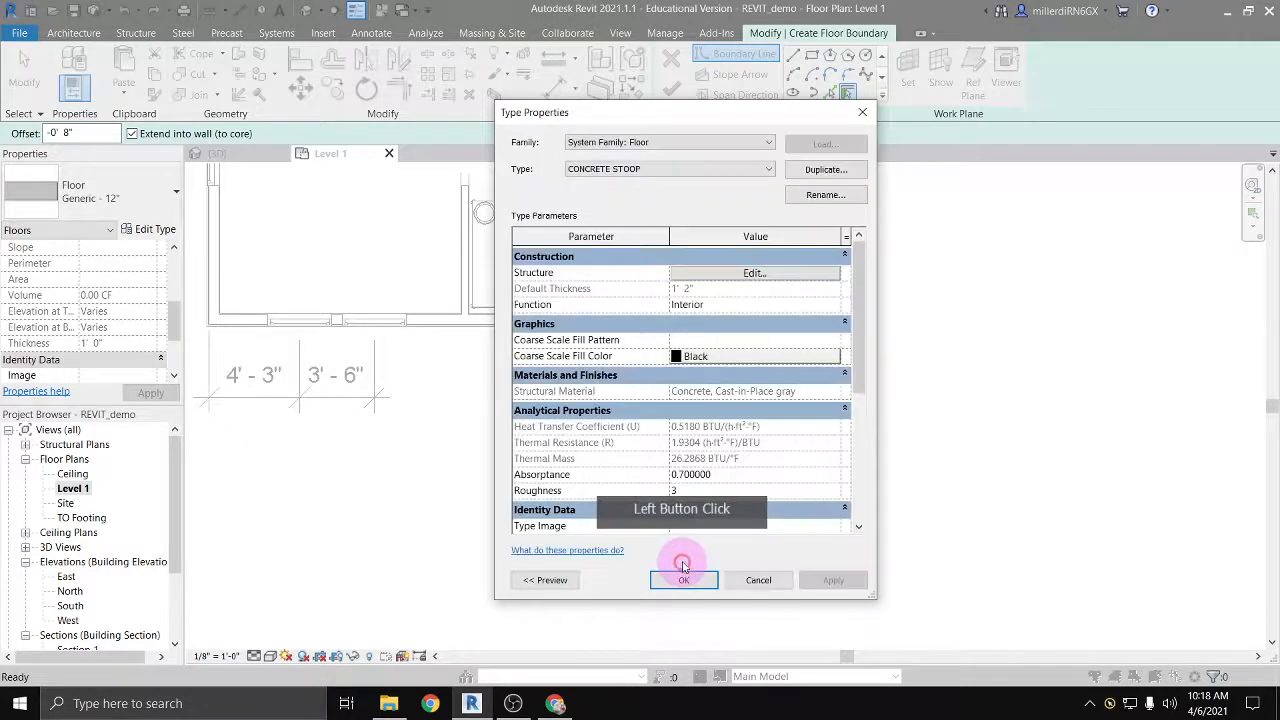
pyautogui.click(685, 581)
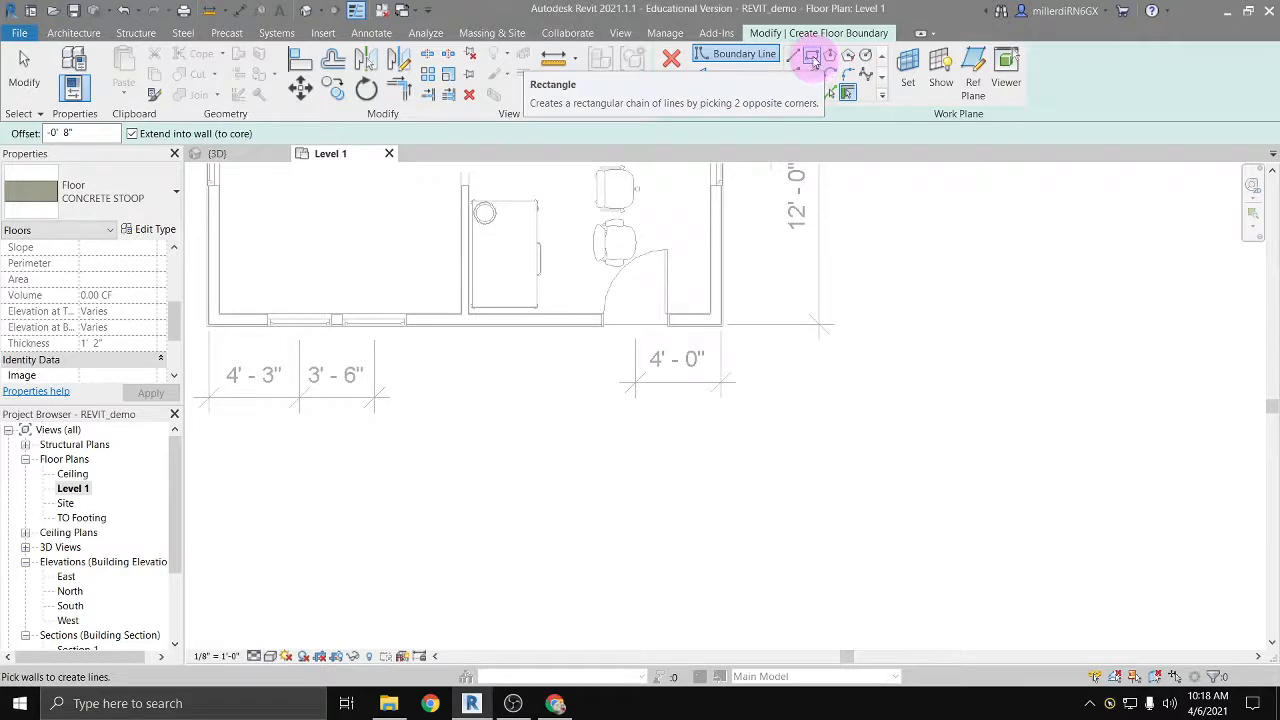
# Step: Sketch a rectangular stoop boundary about 5' 8" wide and 4' 4" deep against the exterior wall outside the door
pyautogui.click(812, 57)
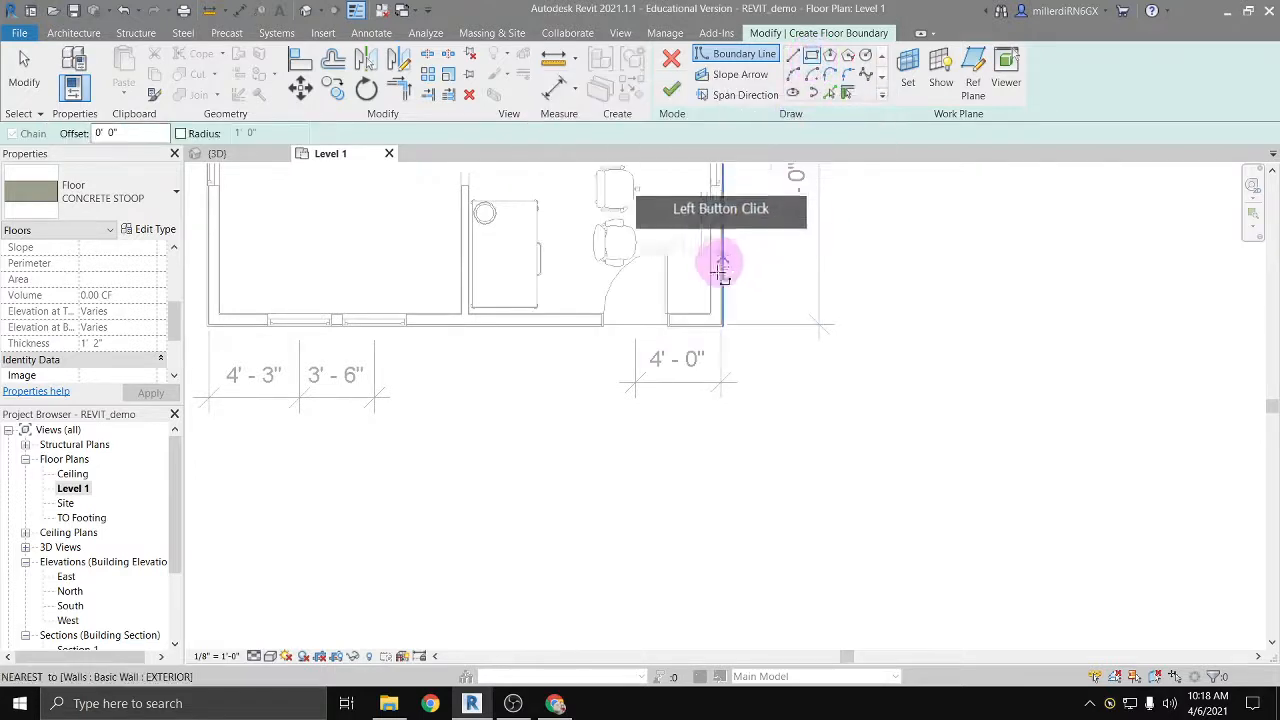
pyautogui.click(690, 326)
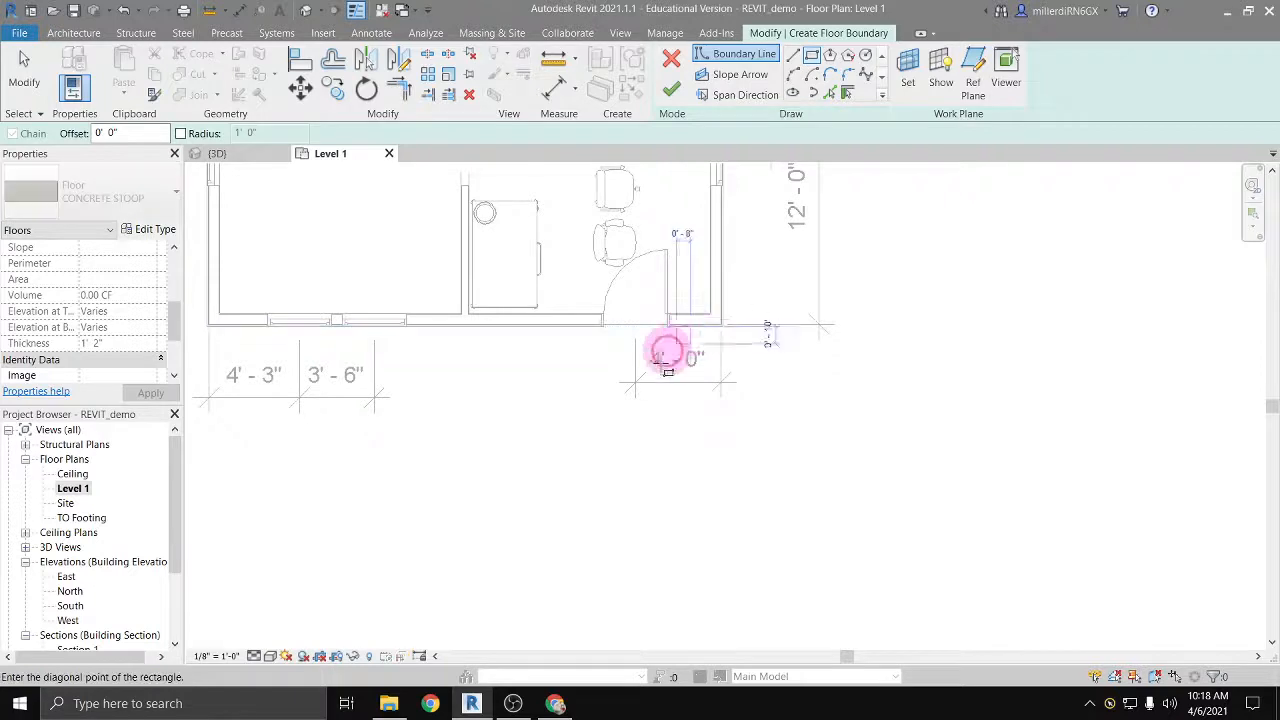
pyautogui.click(570, 418)
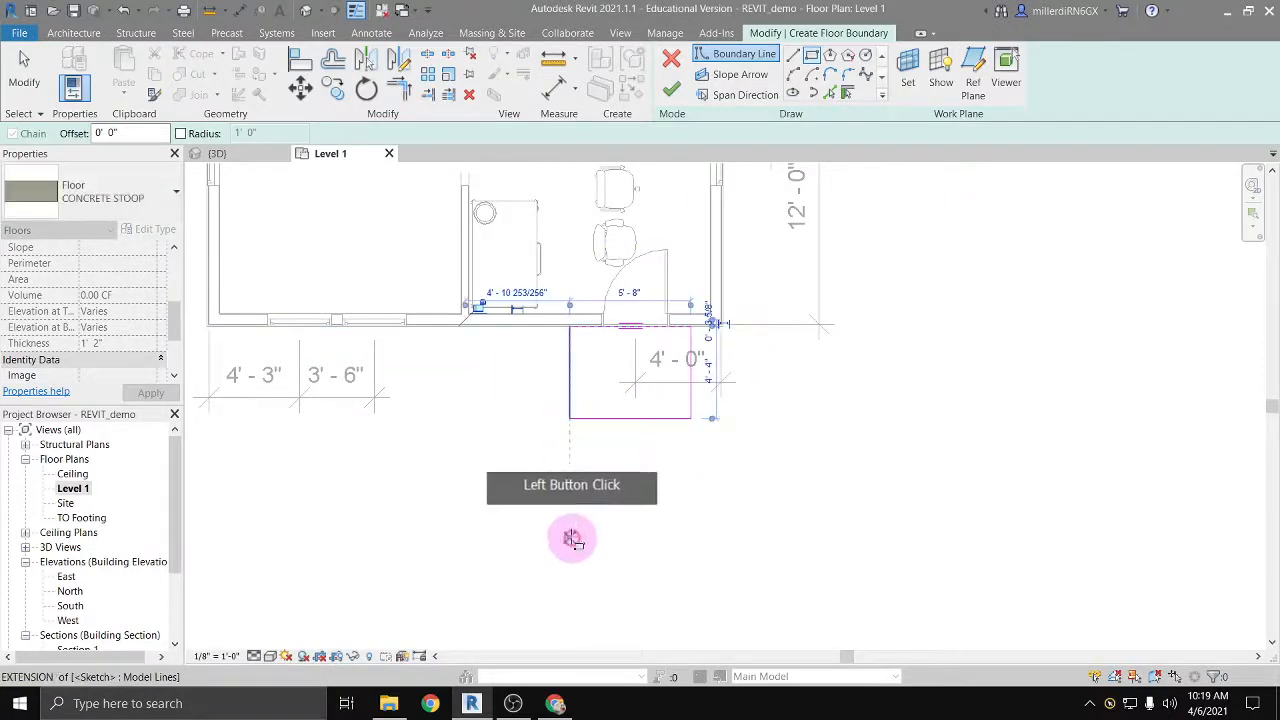
# Step: Set the stoop boundary's width to 6' 0" and its depth to 4' 0"
pyautogui.scroll(2, 686, 358)
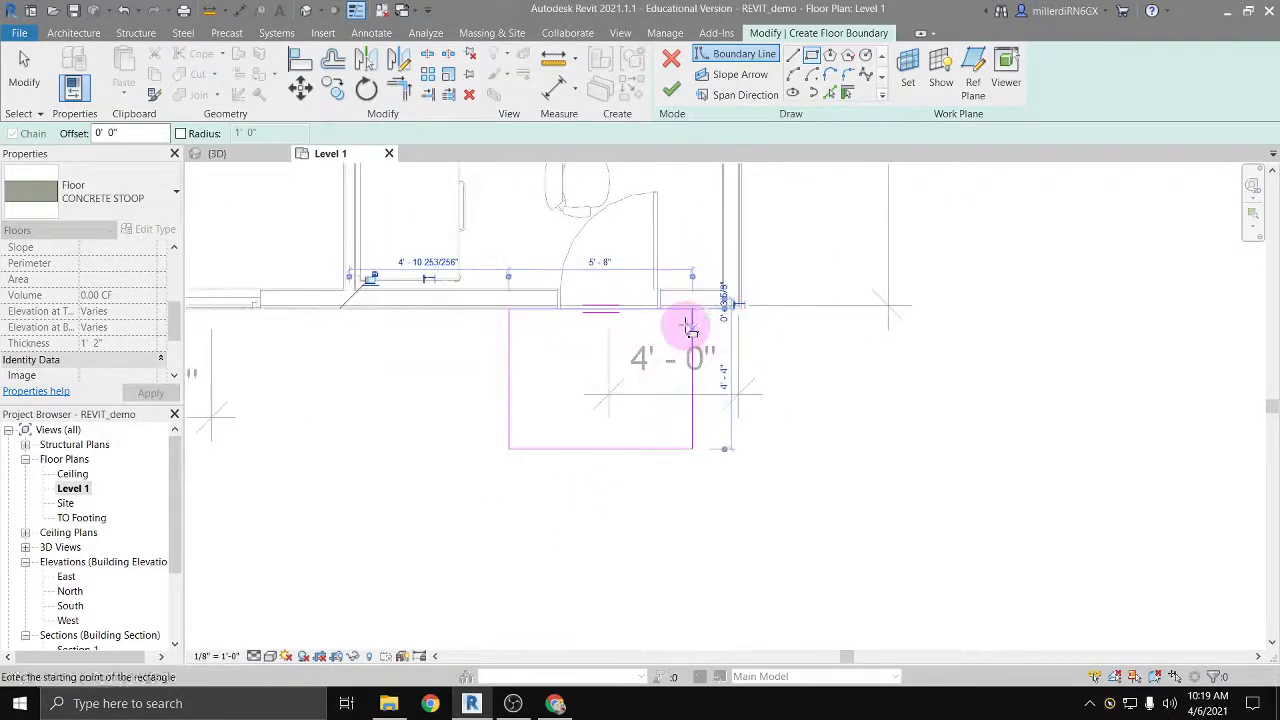
pyautogui.click(603, 262)
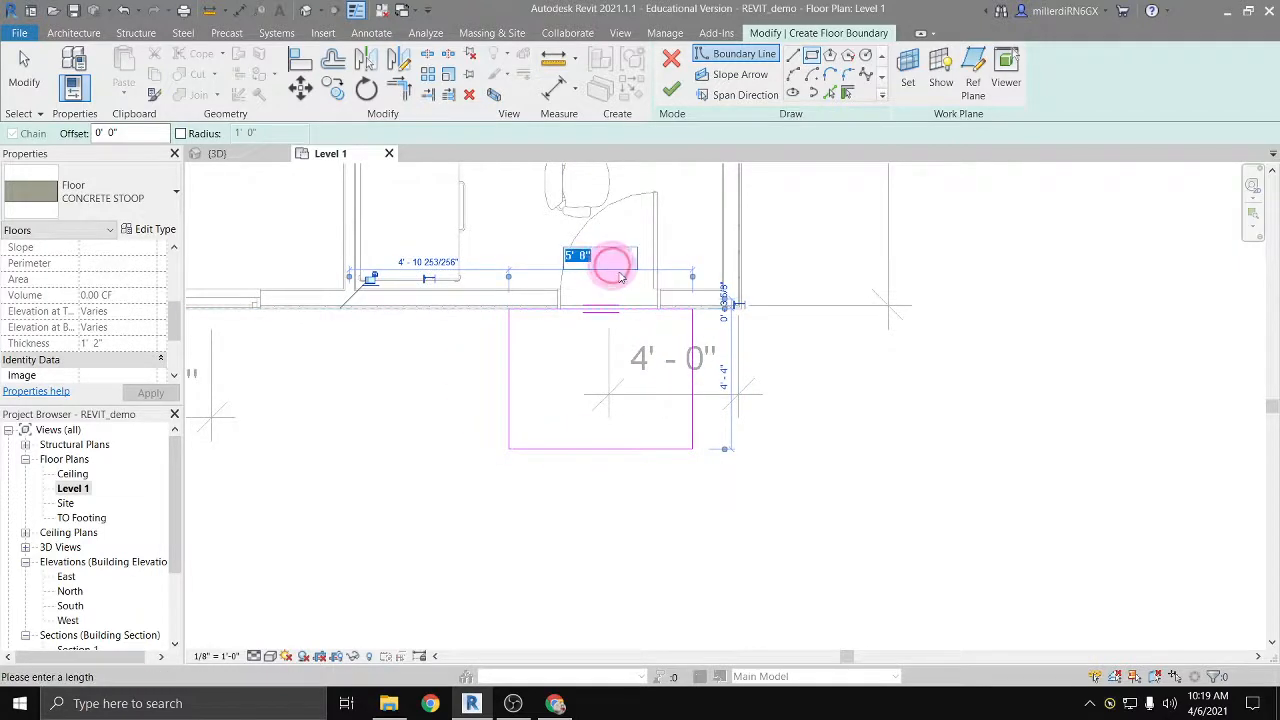
pyautogui.click(754, 347)
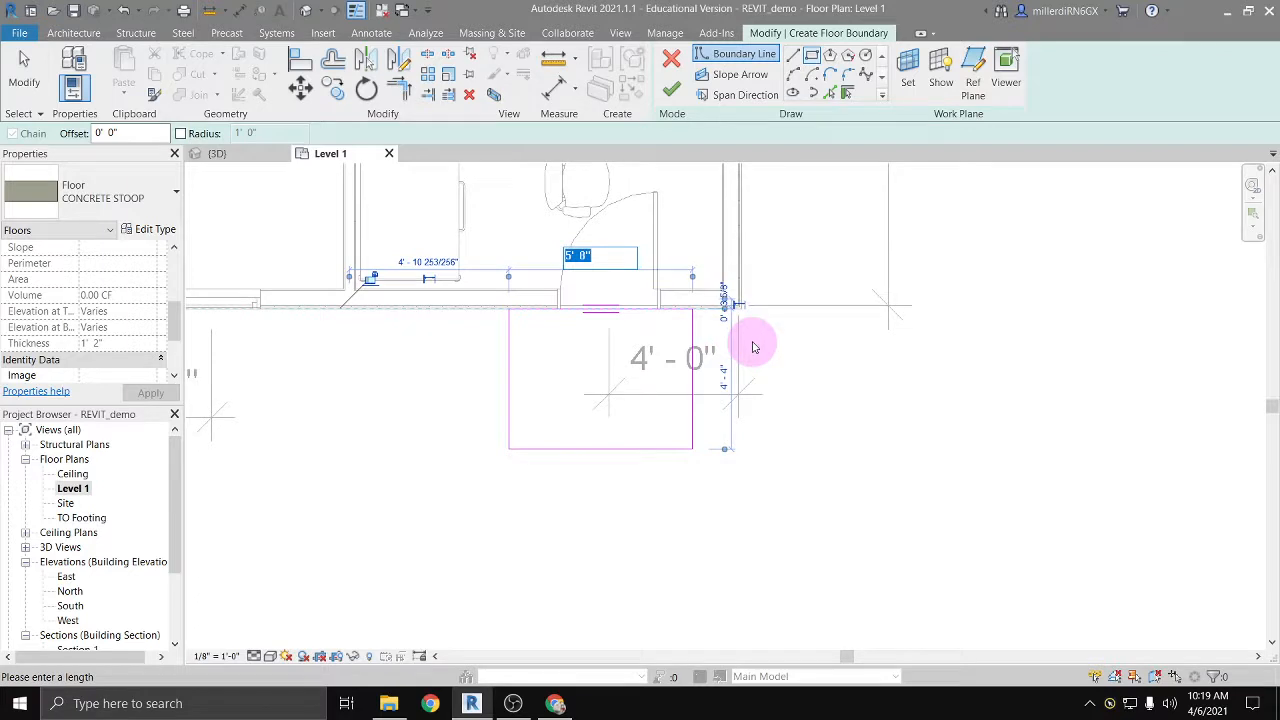
pyautogui.click(724, 378)
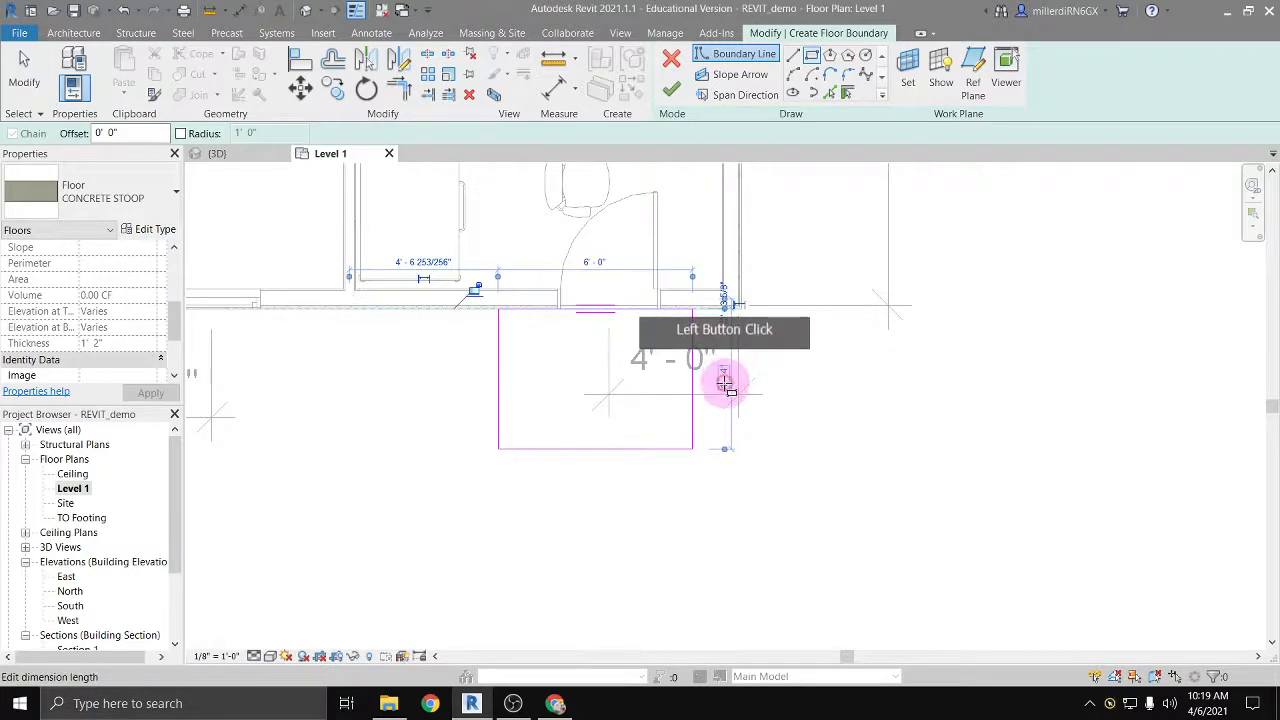
pyautogui.write('4')
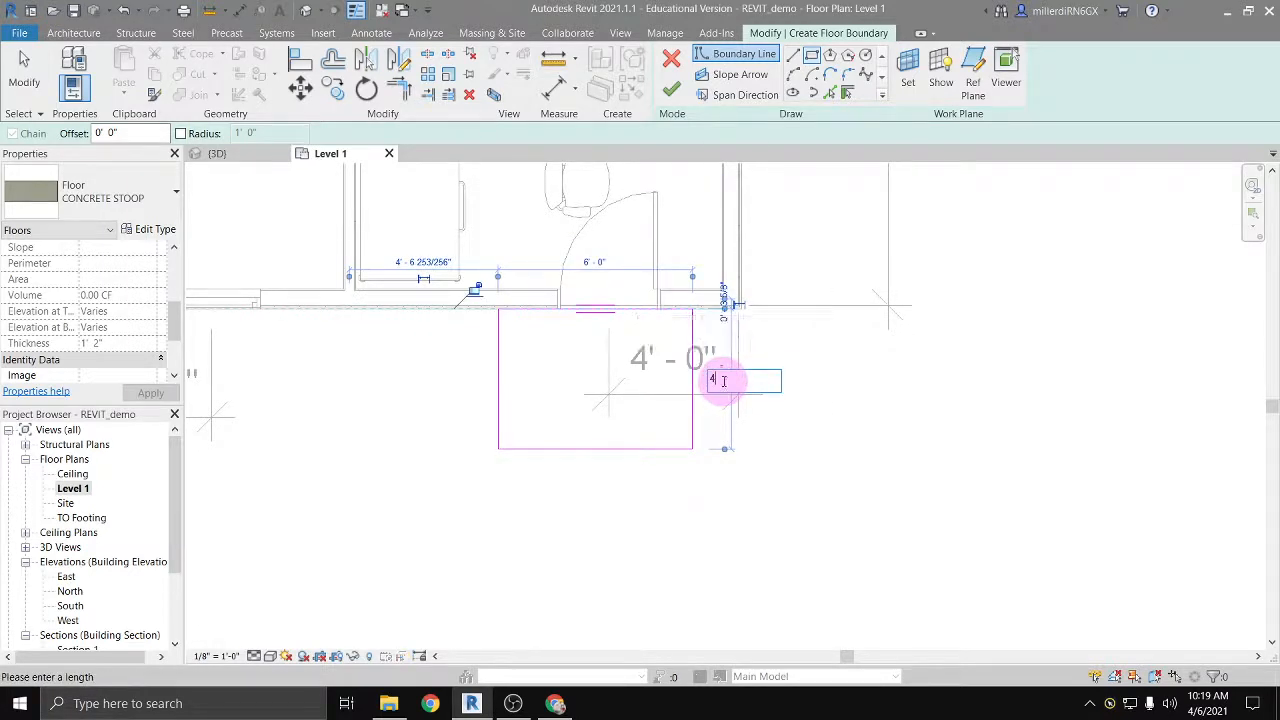
pyautogui.press('Return')
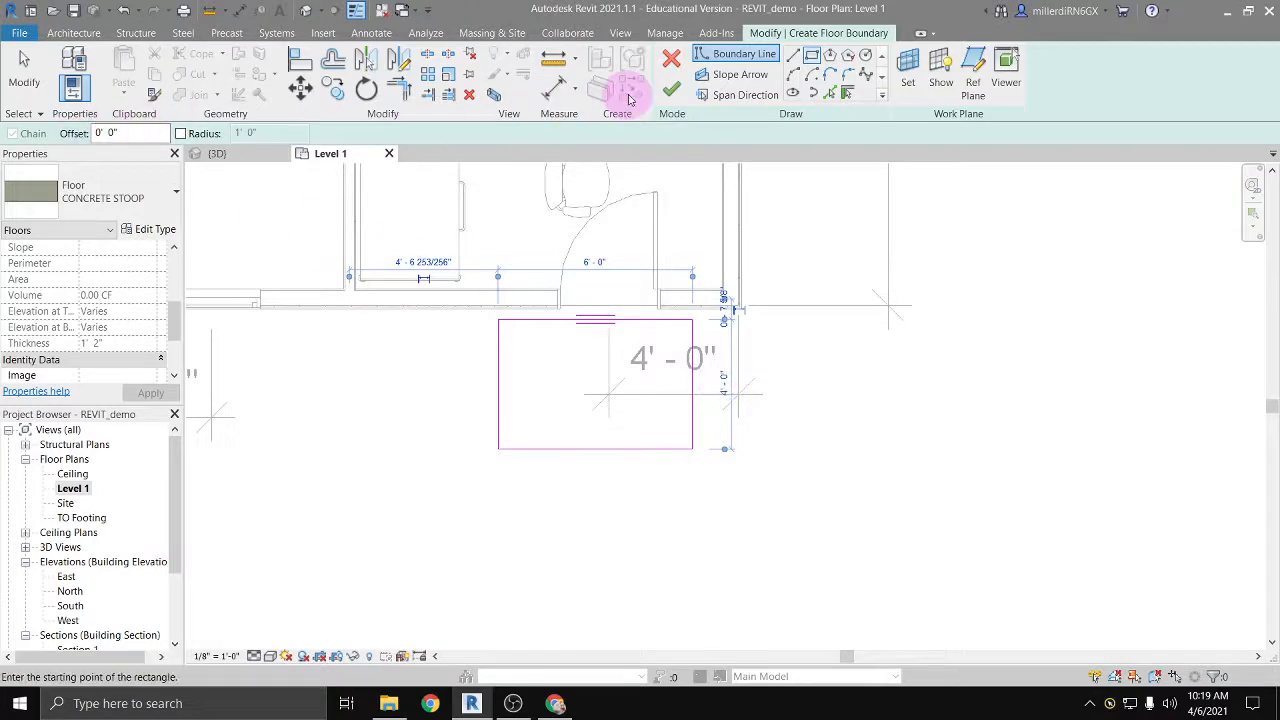
pyautogui.press('Escape')
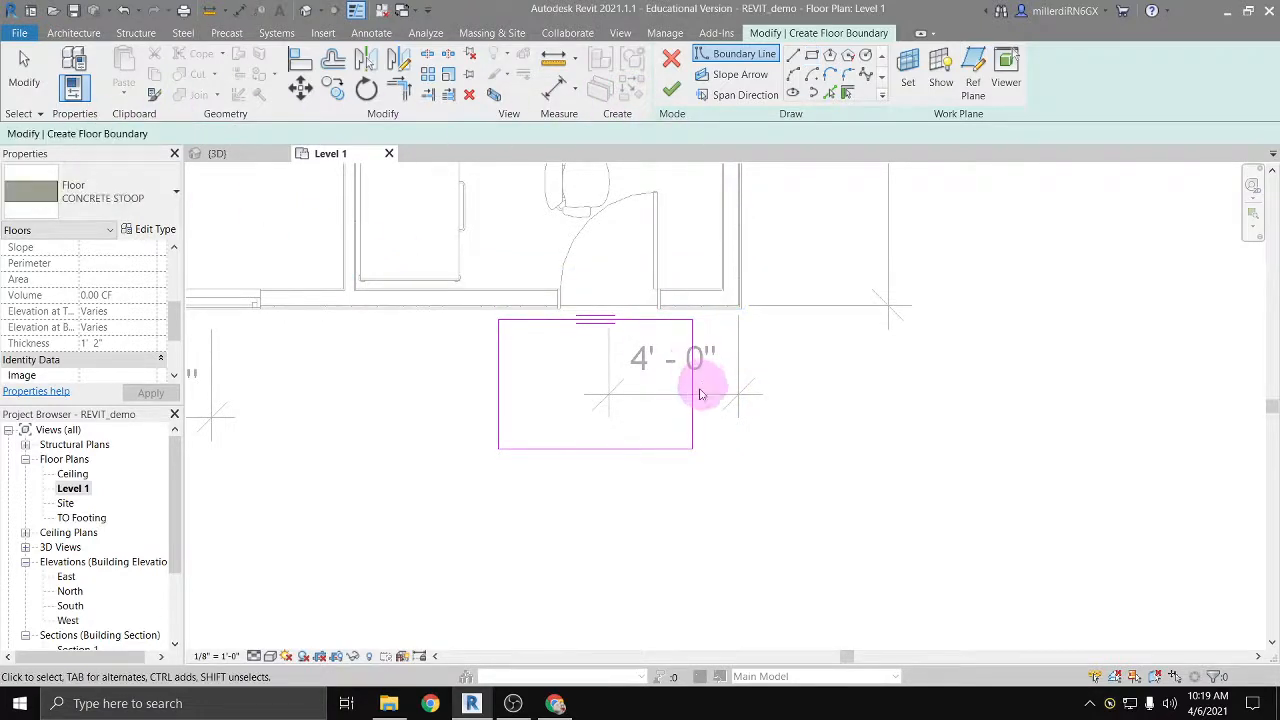
# Step: Move the whole stoop boundary from the midpoint of its wall-side edge to the door's centerline endpoint
pyautogui.moveTo(696, 455)
pyautogui.mouseDown()
pyautogui.moveTo(597, 418)
pyautogui.moveTo(466, 314)
pyautogui.mouseUp()
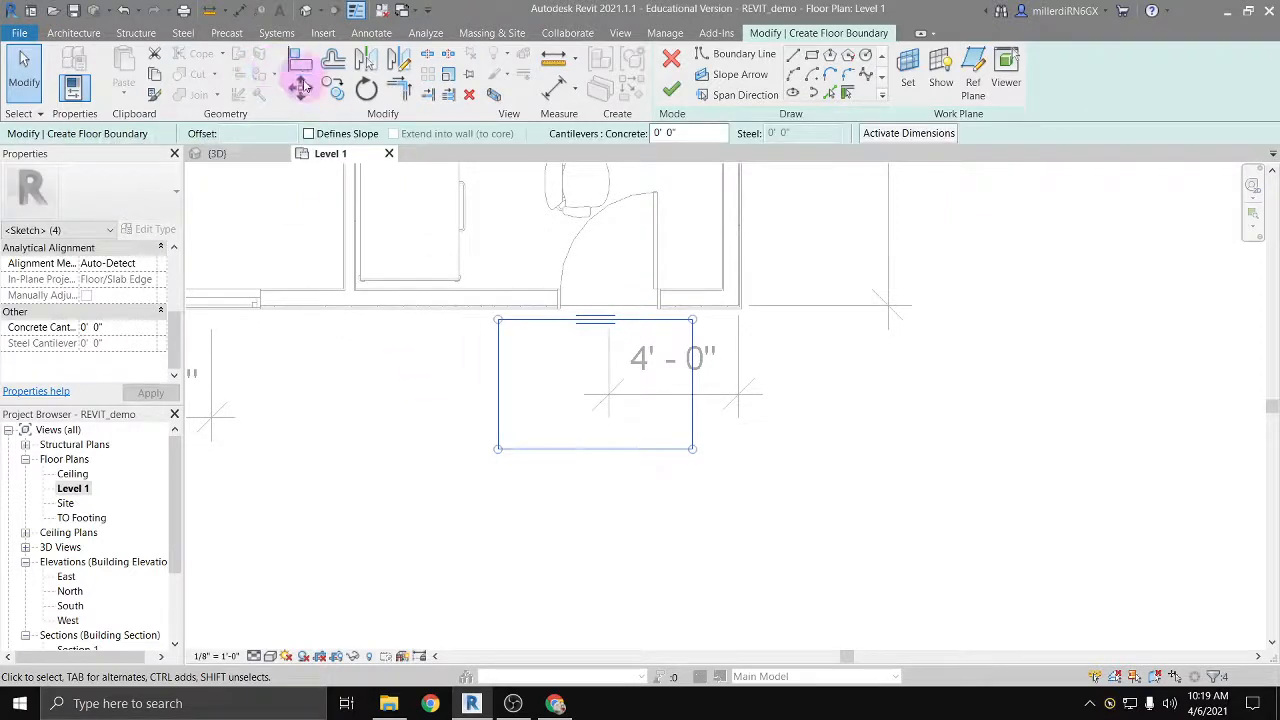
pyautogui.click(305, 87)
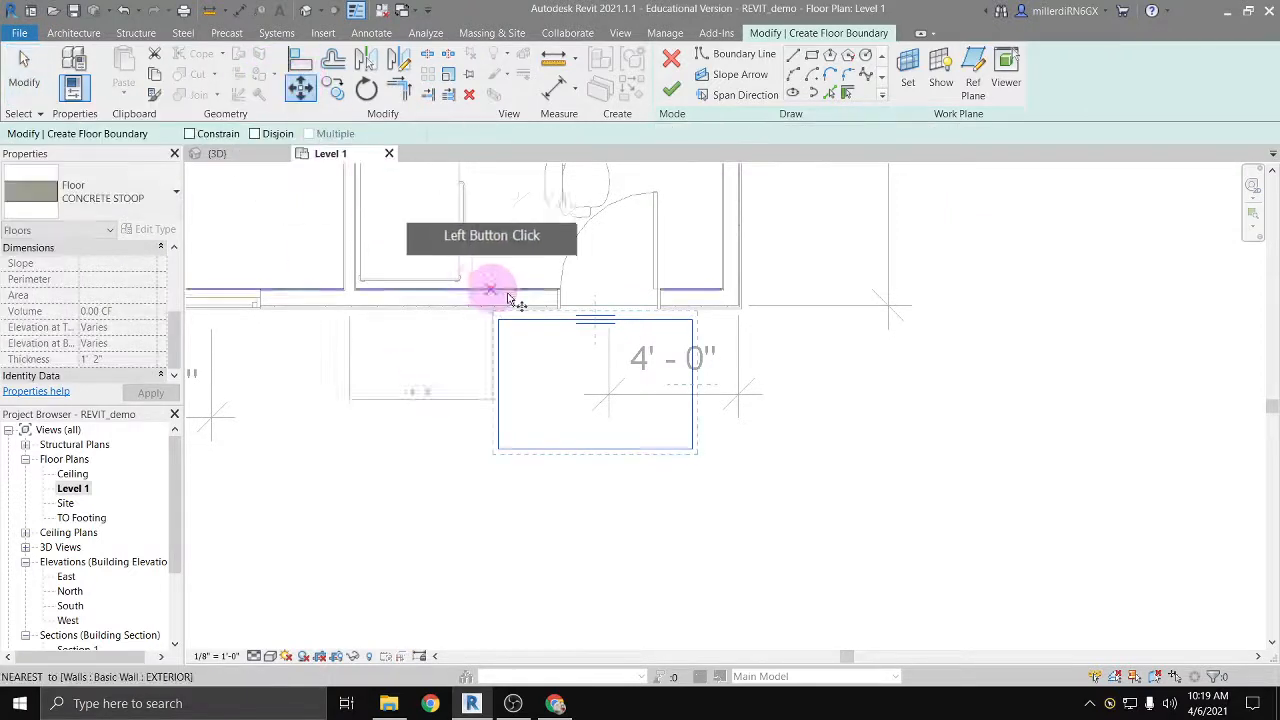
pyautogui.click(596, 324)
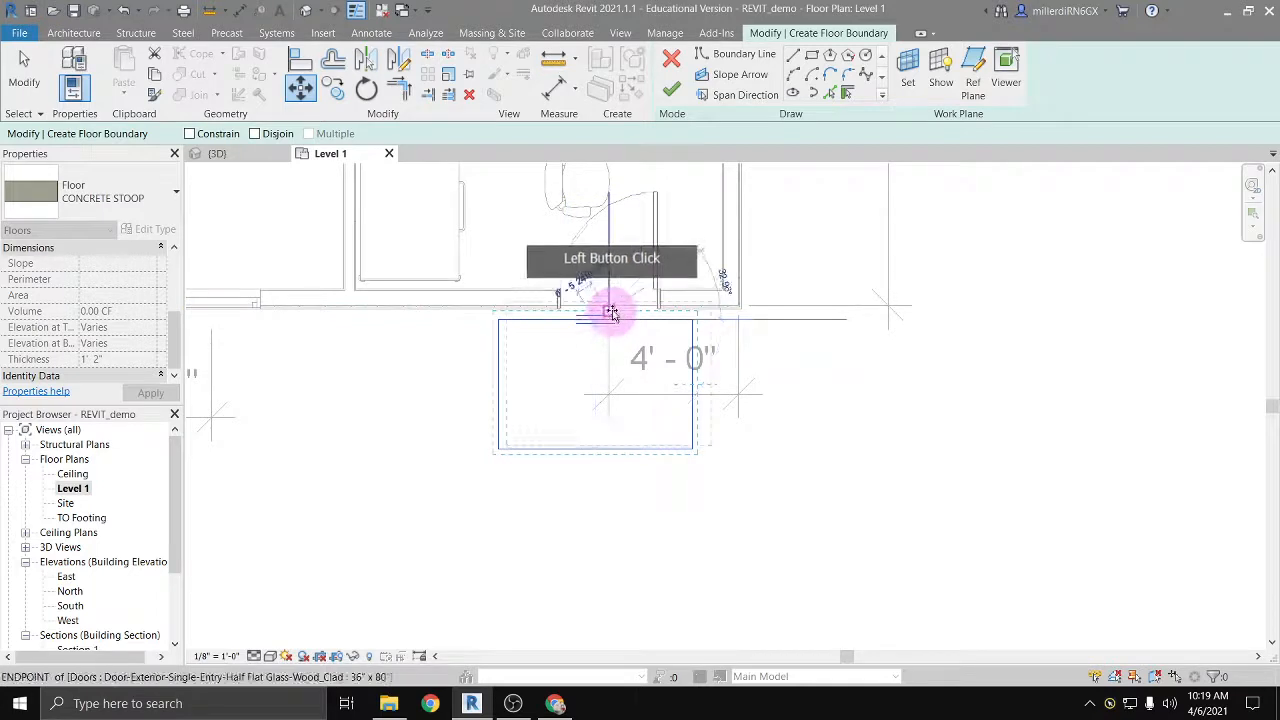
pyautogui.scroll(4, 609, 311)
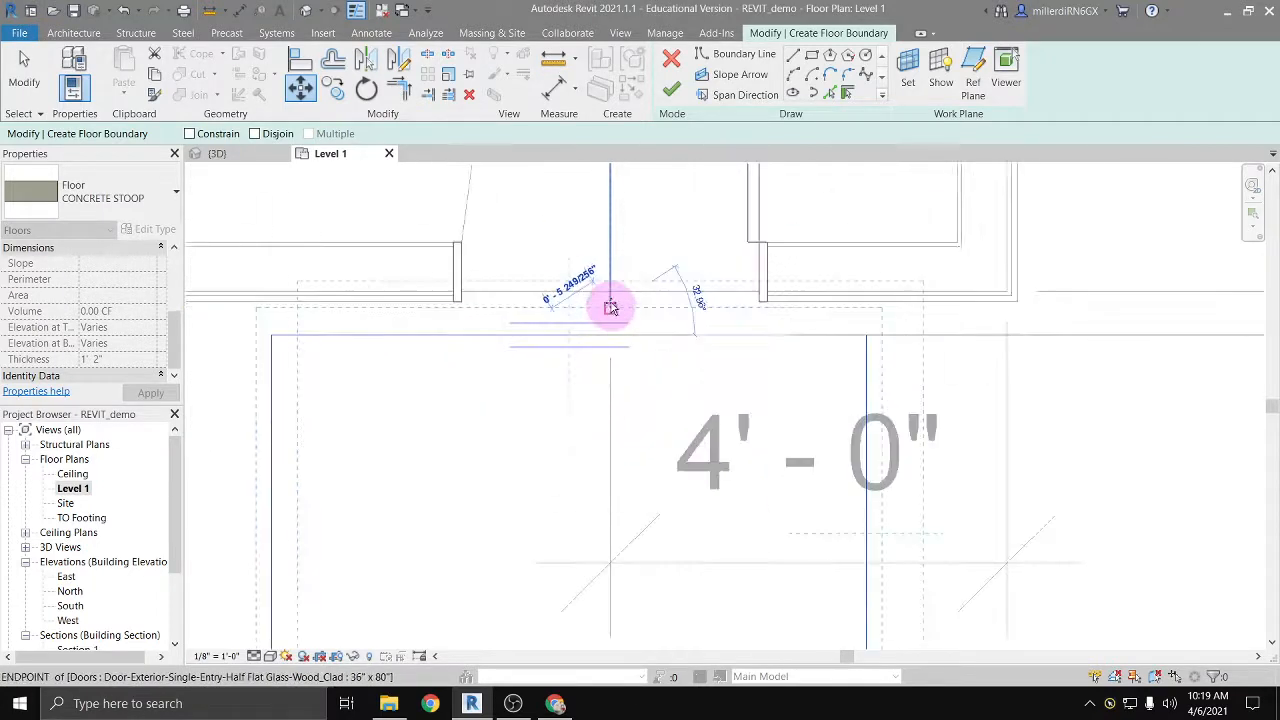
pyautogui.click(610, 309)
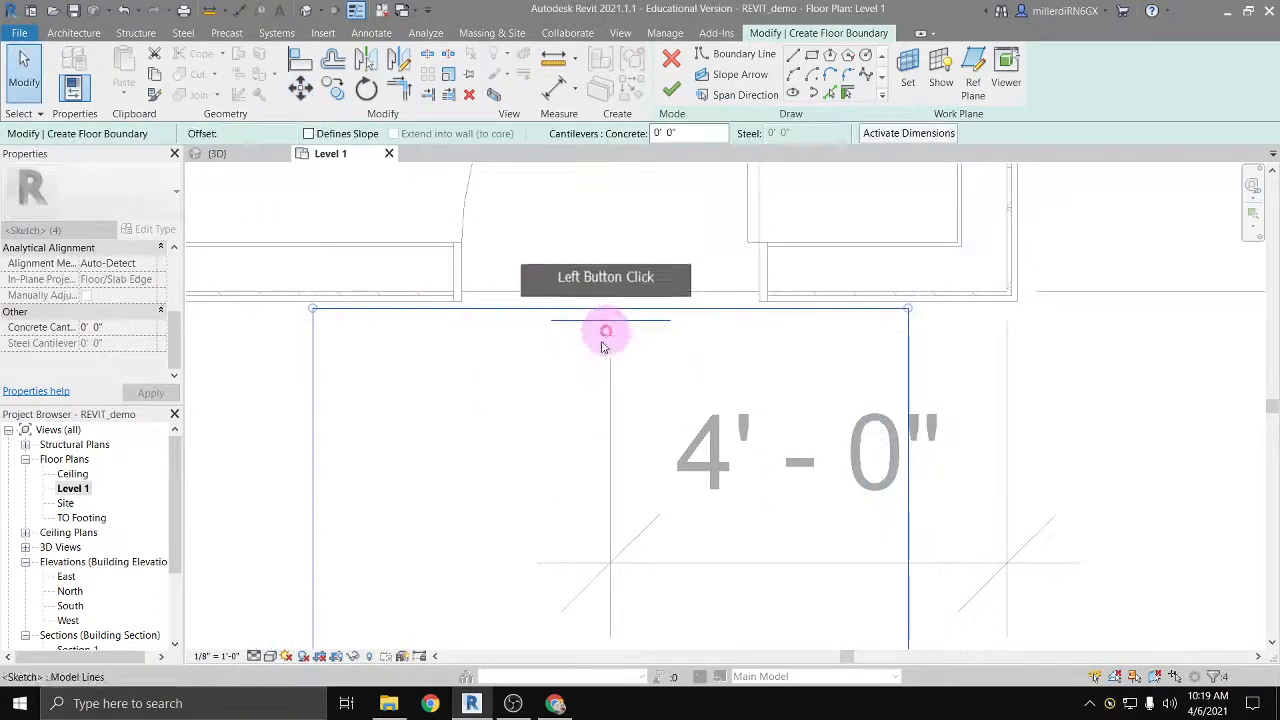
# Step: Nudge the stoop boundary toward the building until its edge lies flush with the exterior wall face
pyautogui.press('Up')
pyautogui.press('Up')
pyautogui.press('Up')
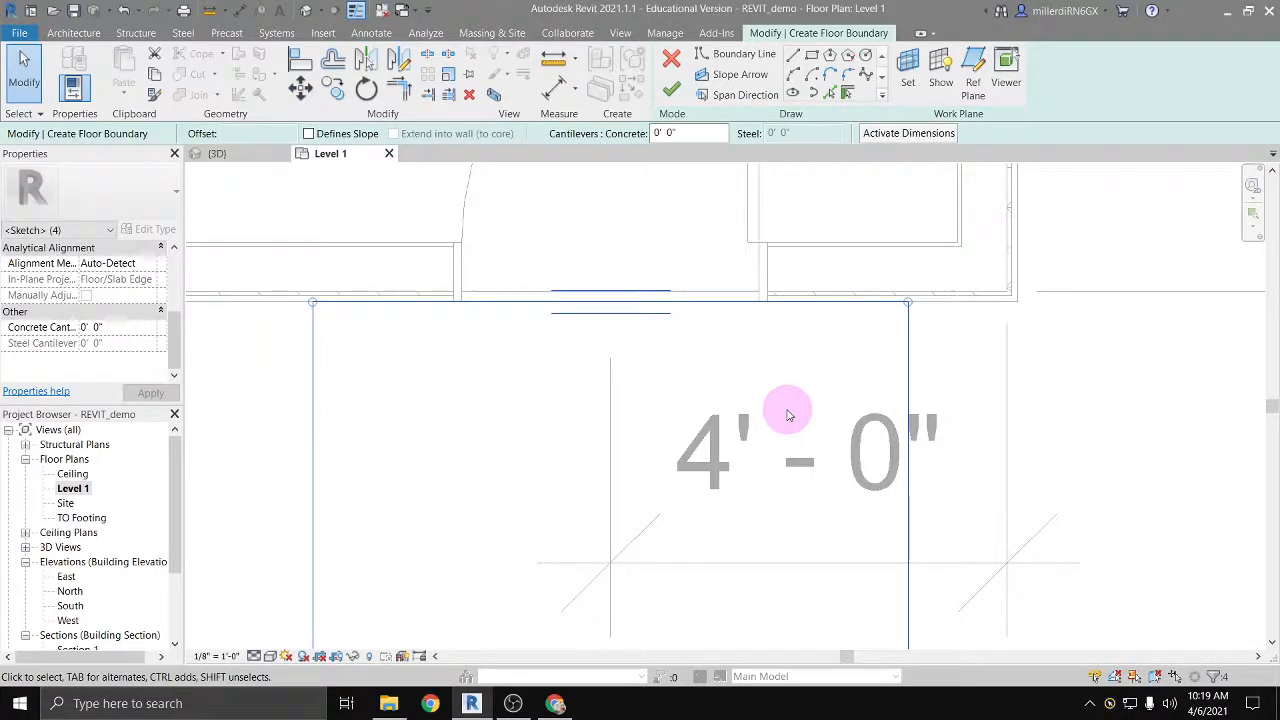
pyautogui.scroll(-4, 662, 340)
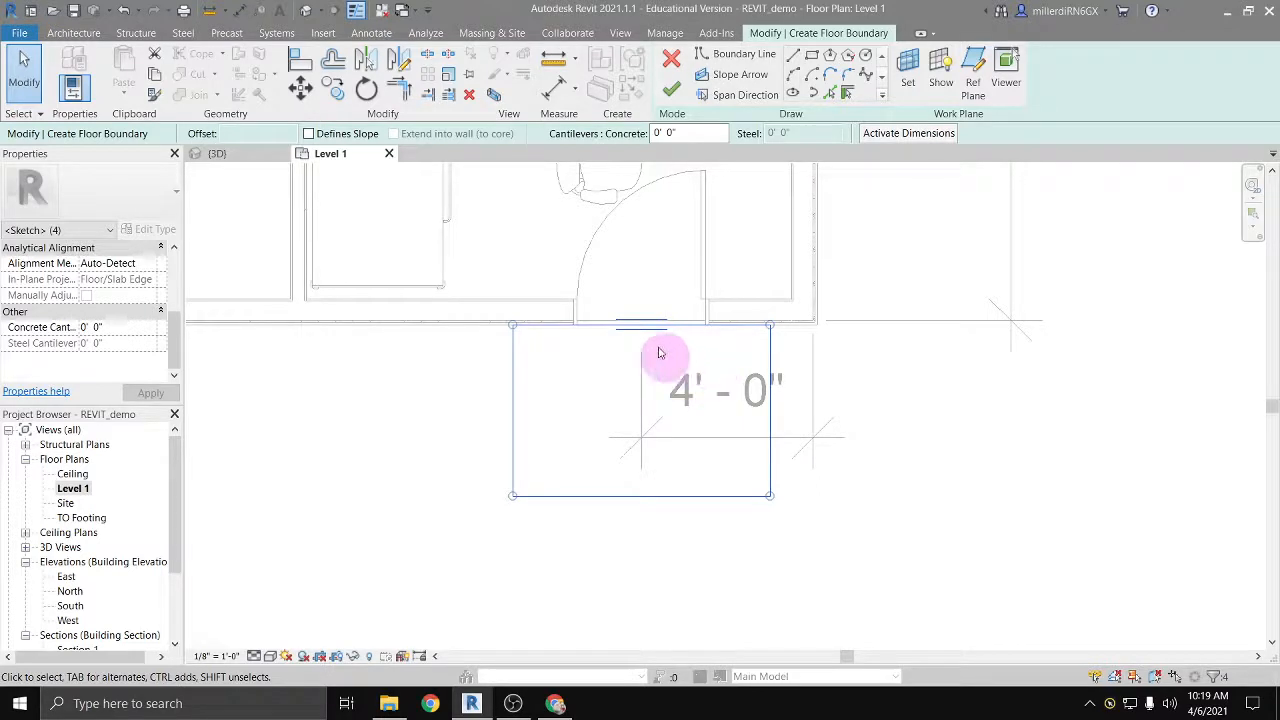
pyautogui.click(336, 368)
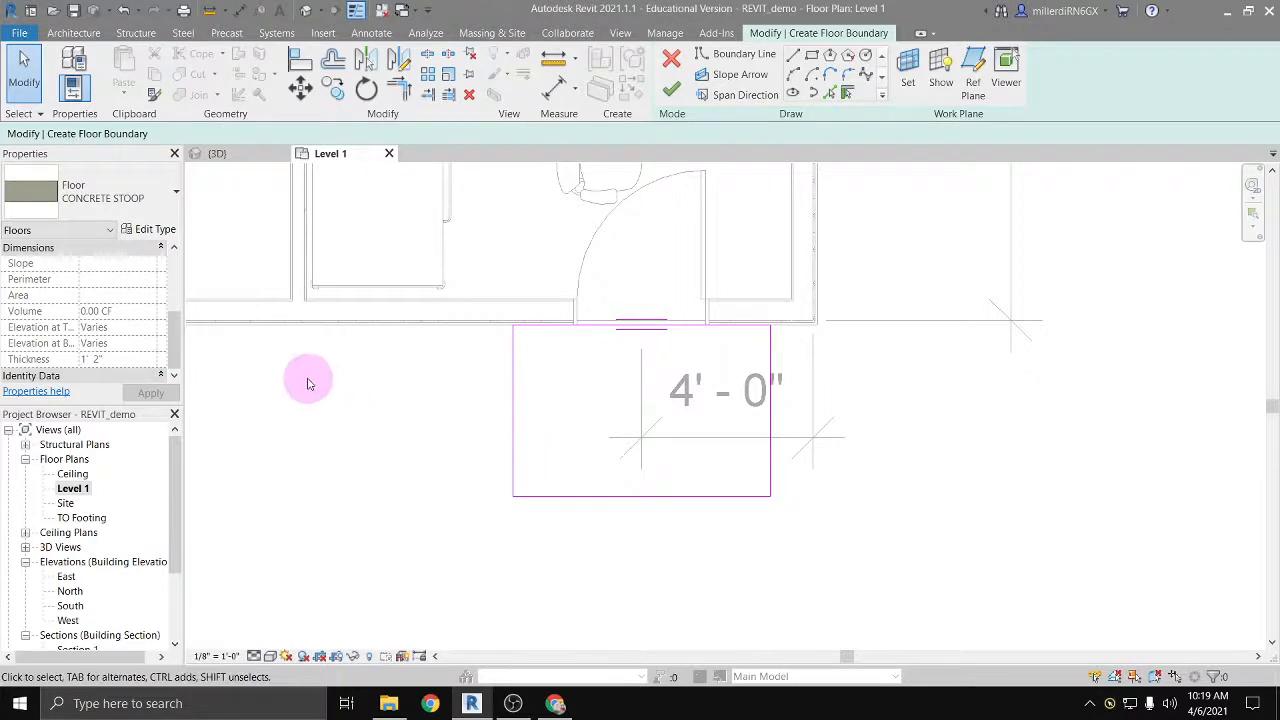
# Step: Keep the stoop on Level 1, set its height offset to -1' 2", turn off Room Bounding and apply the properties
pyautogui.scroll(3, 60, 310)
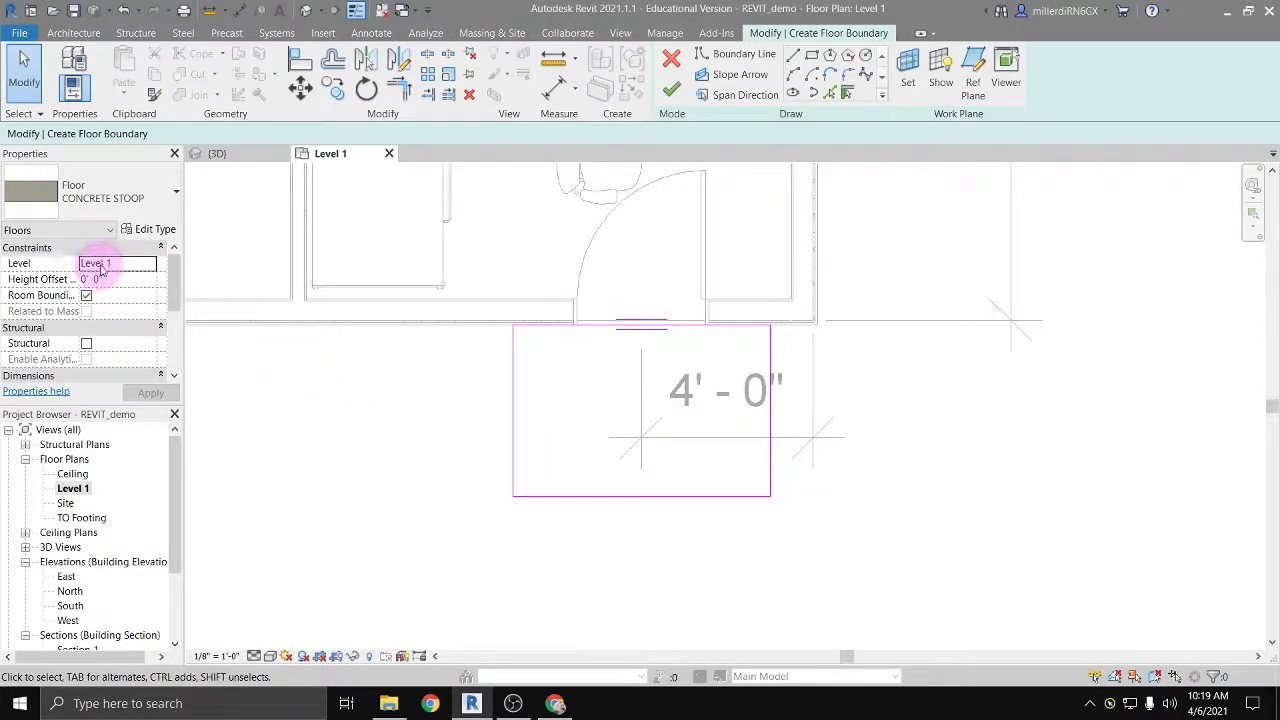
pyautogui.click(148, 263)
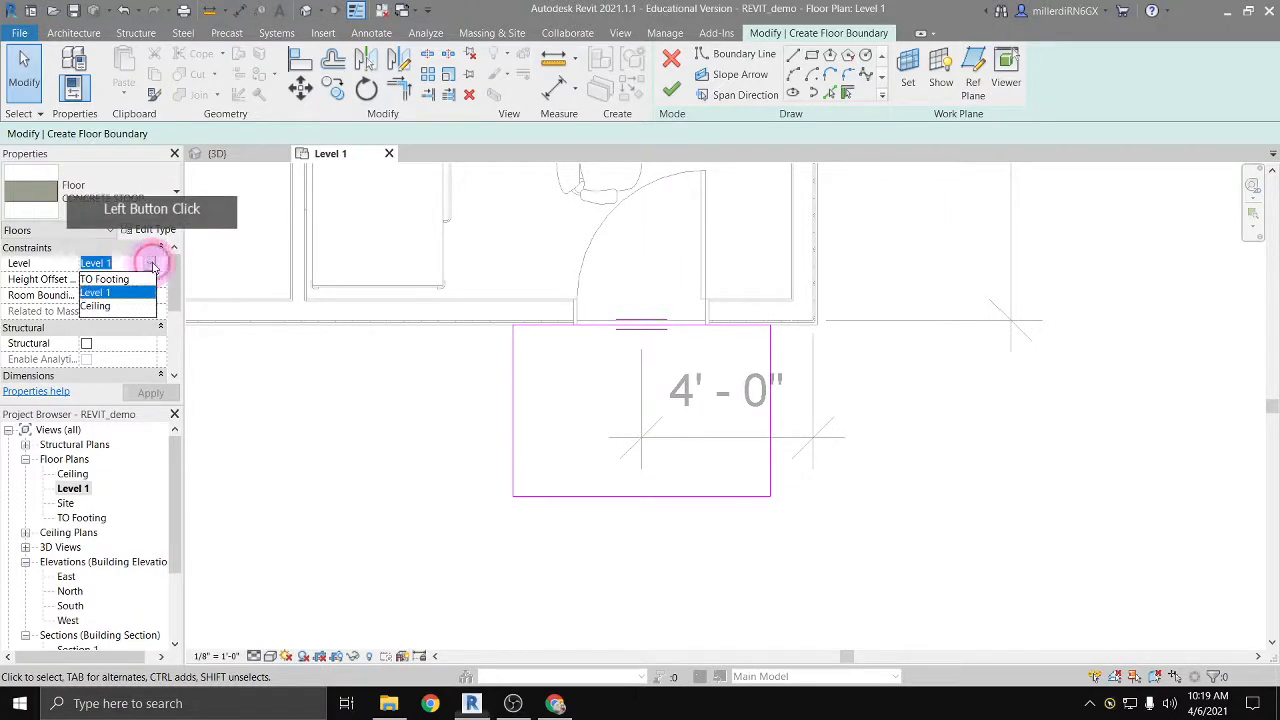
pyautogui.click(129, 270)
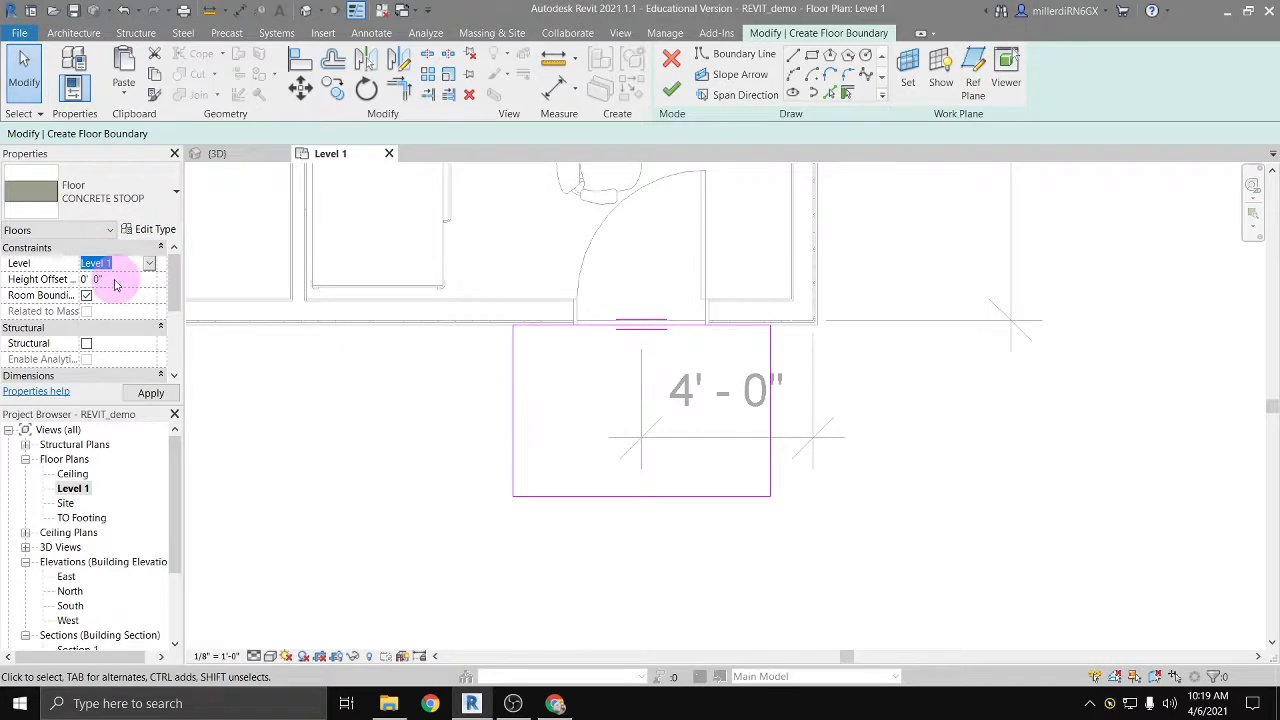
pyautogui.click(124, 279)
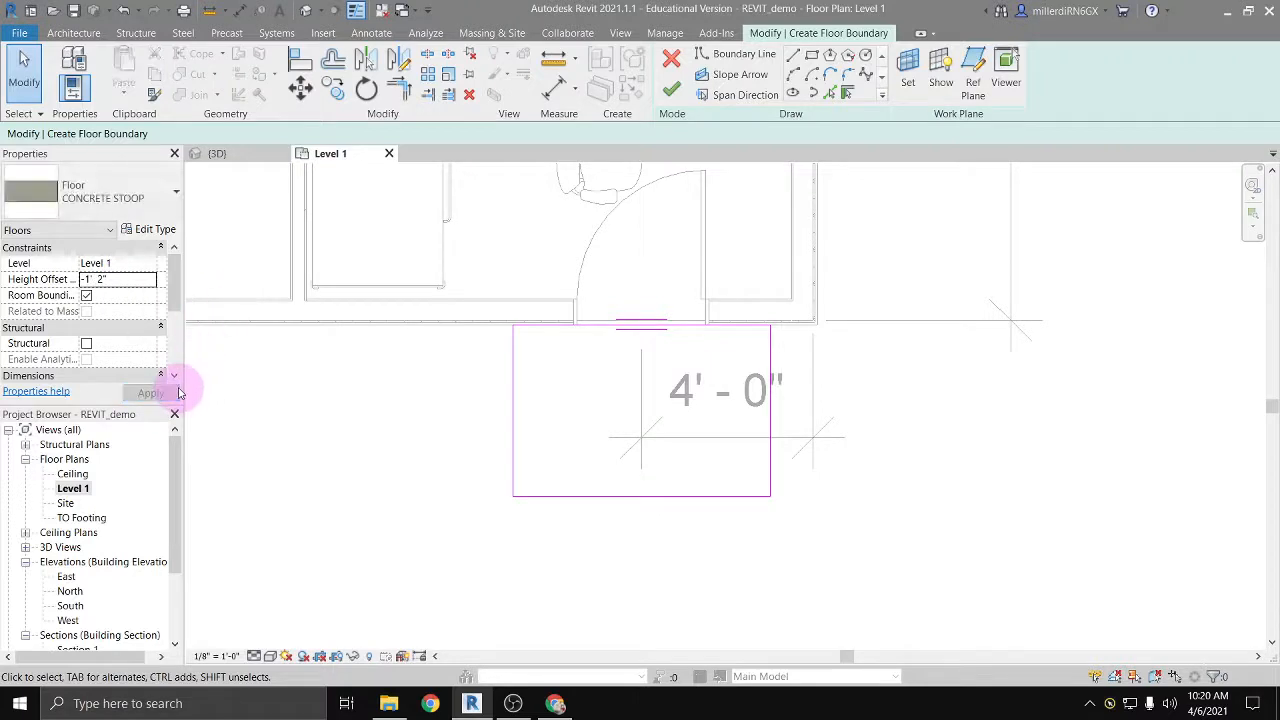
pyautogui.click(86, 297)
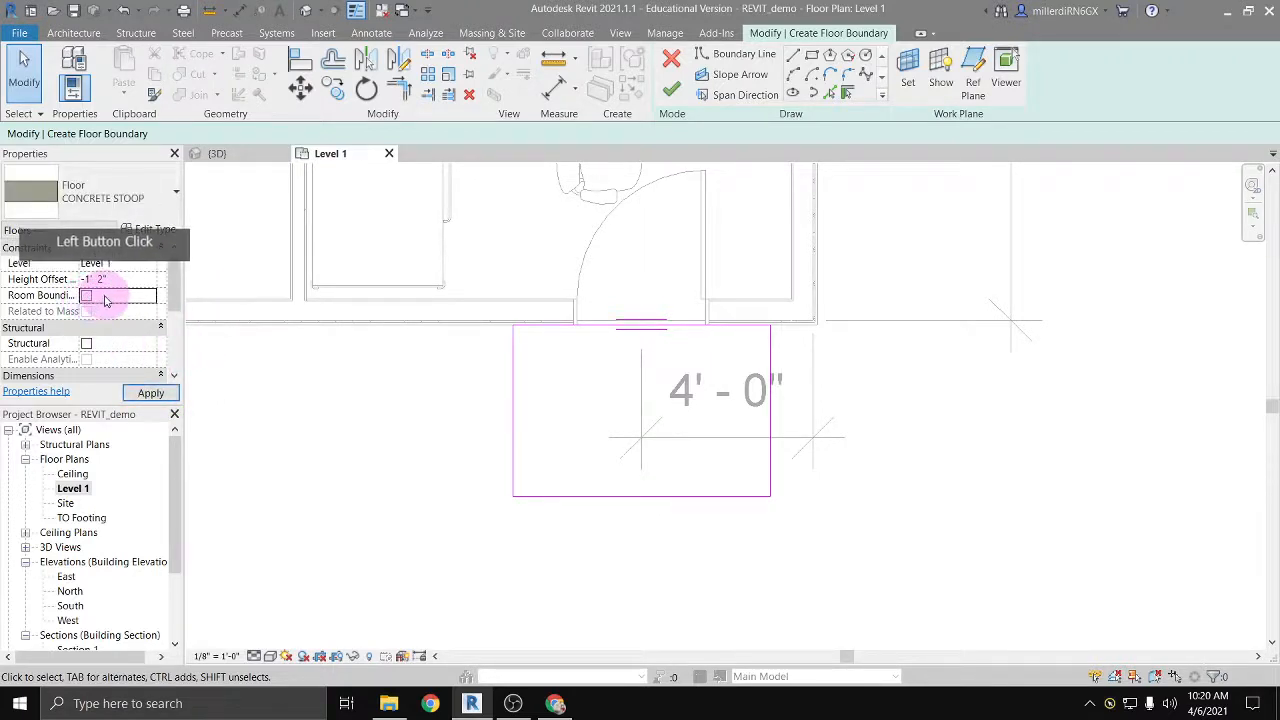
pyautogui.scroll(-3, 88, 300)
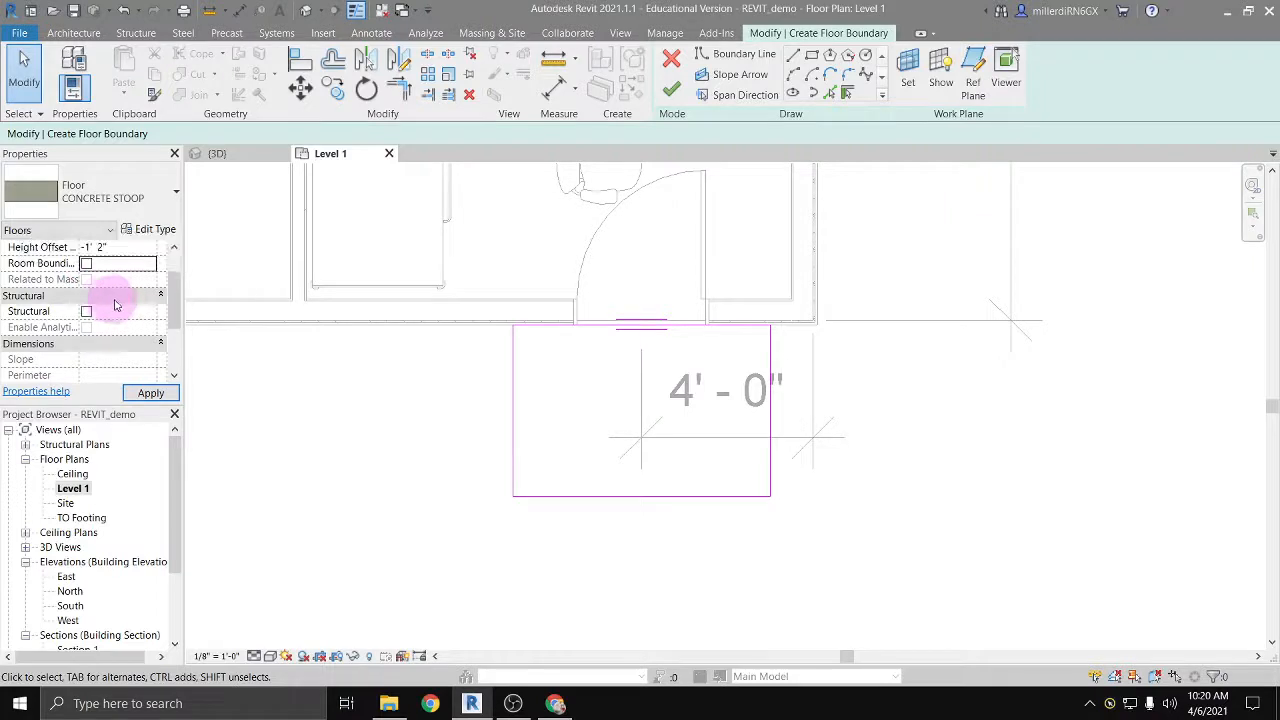
pyautogui.click(150, 394)
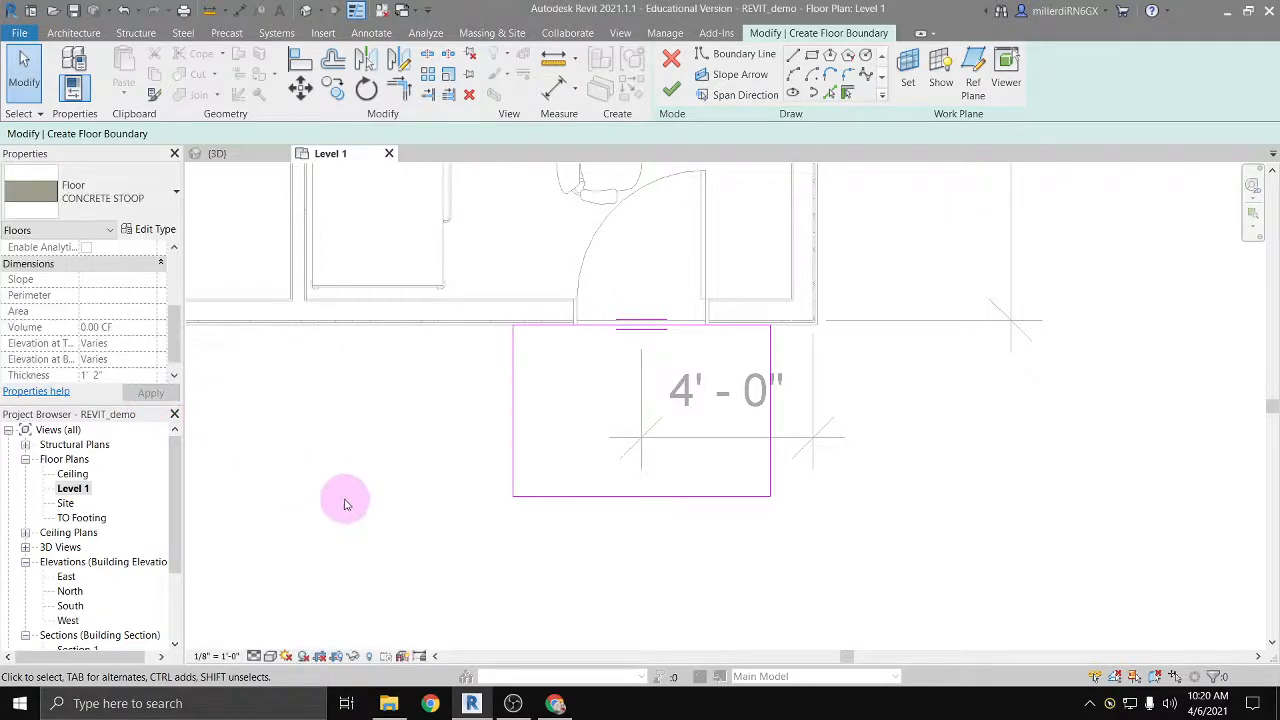
# Step: Finish the stoop floor without attaching walls to it and show it in the 3D view
pyautogui.click(671, 89)
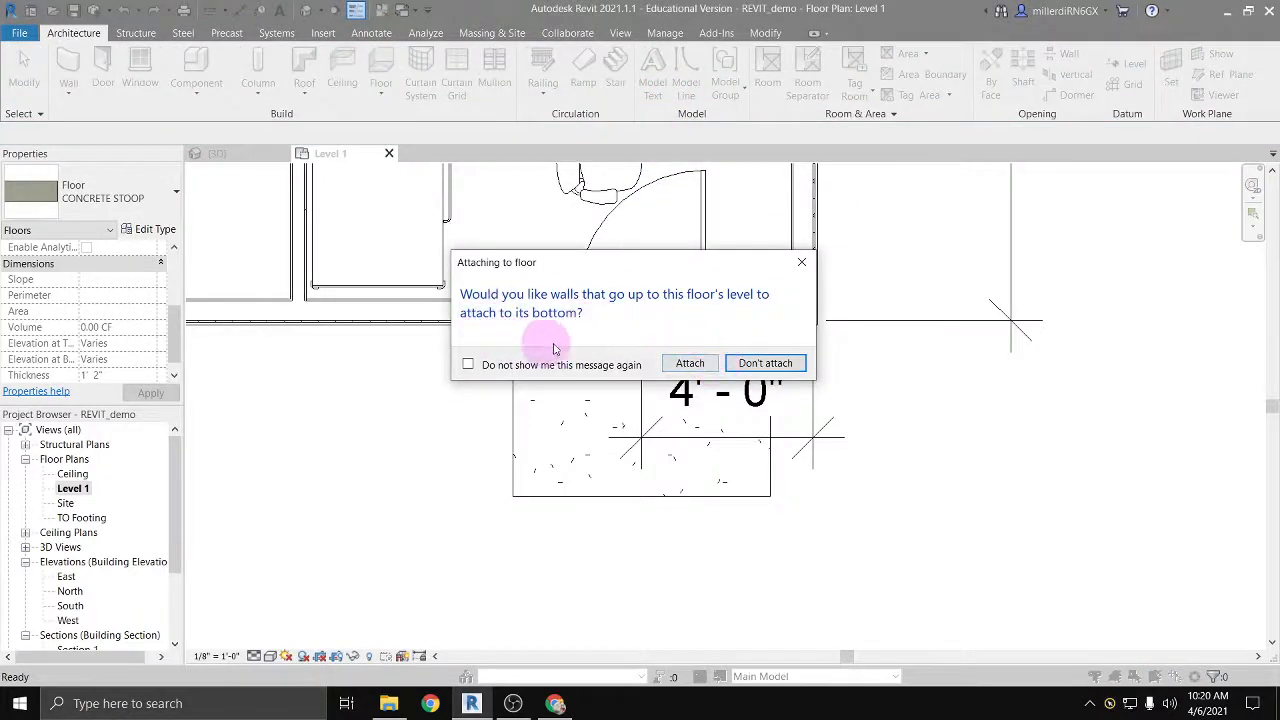
pyautogui.click(765, 370)
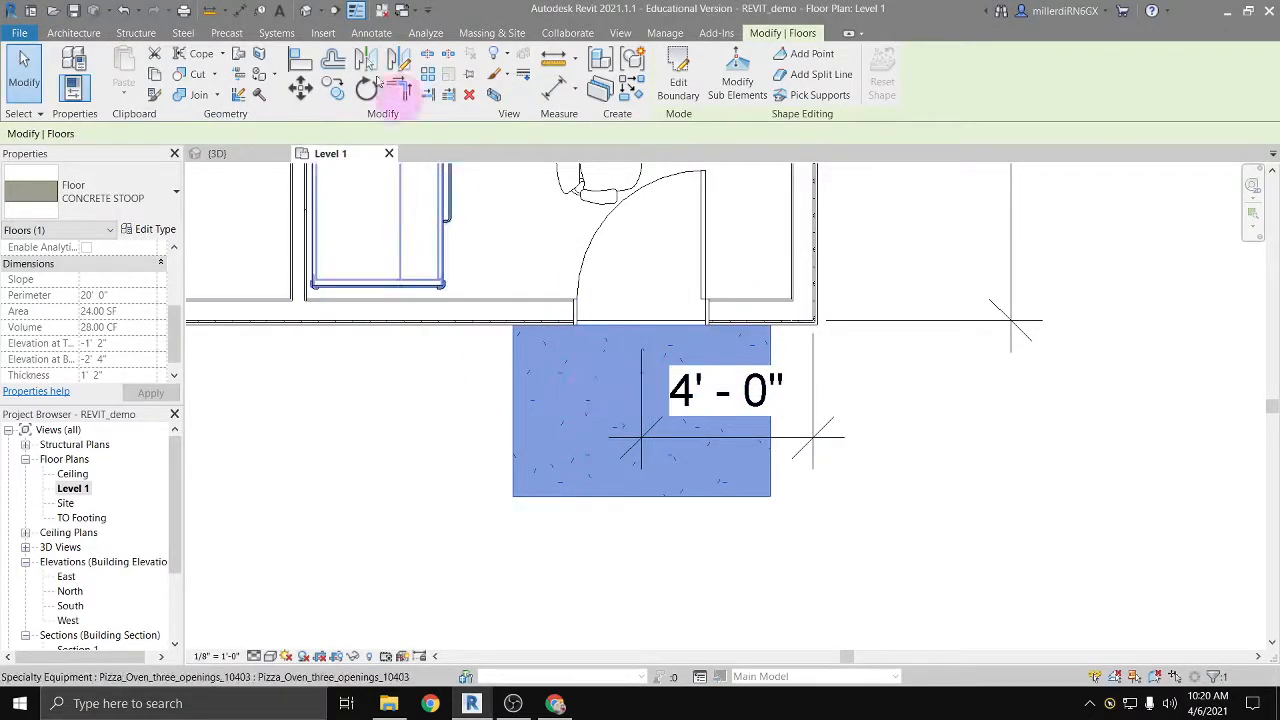
pyautogui.click(309, 11)
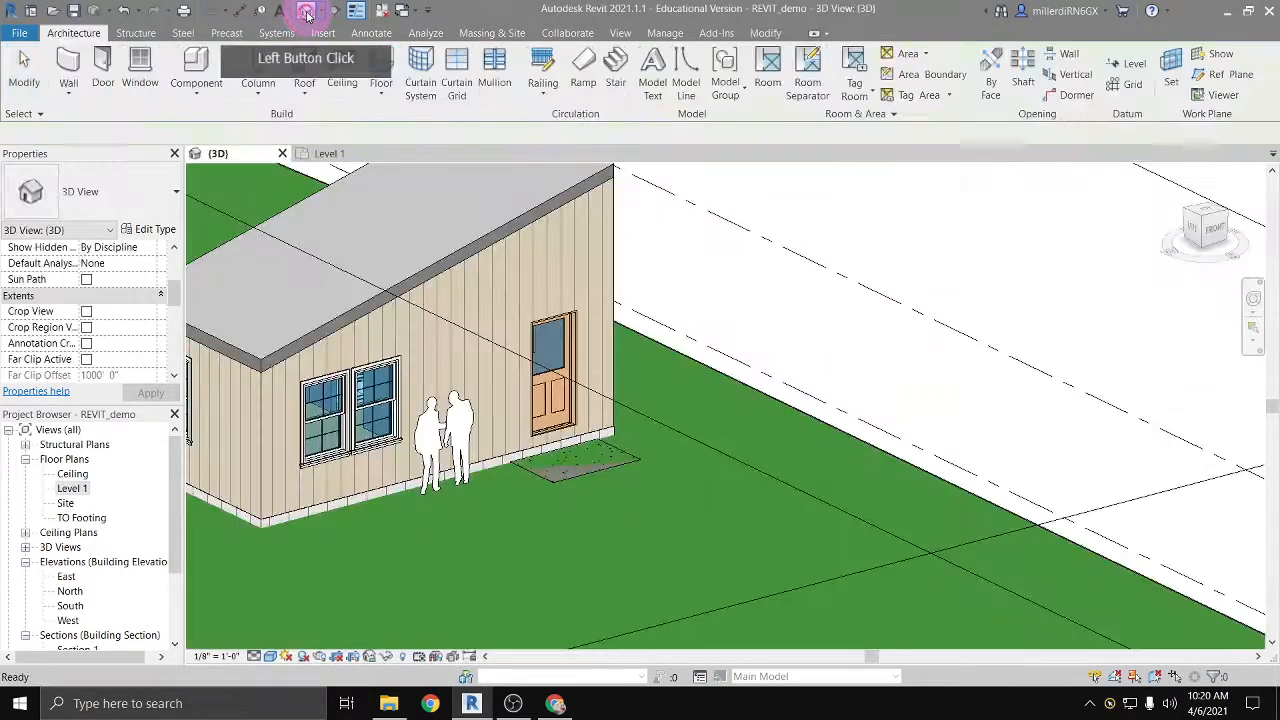
pyautogui.scroll(3, 566, 472)
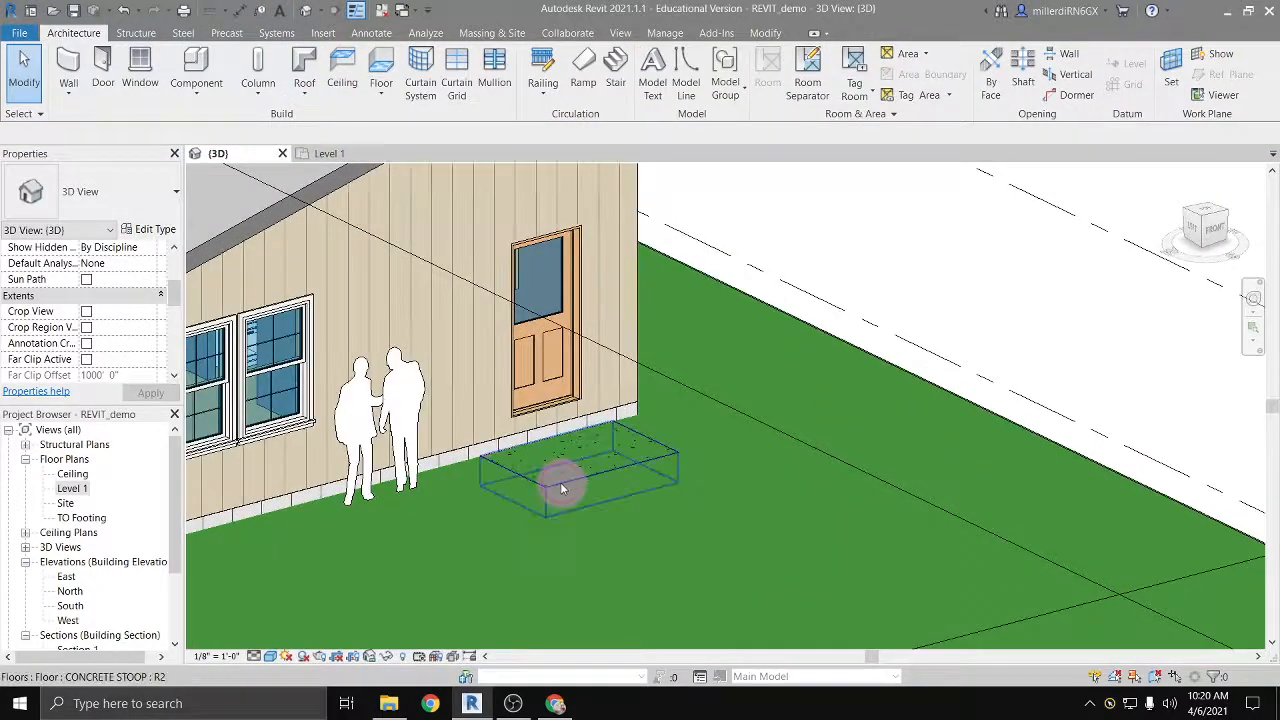
# Step: Set the concrete stoop's height offset from Level 1 to 0' 0"
pyautogui.click(562, 488)
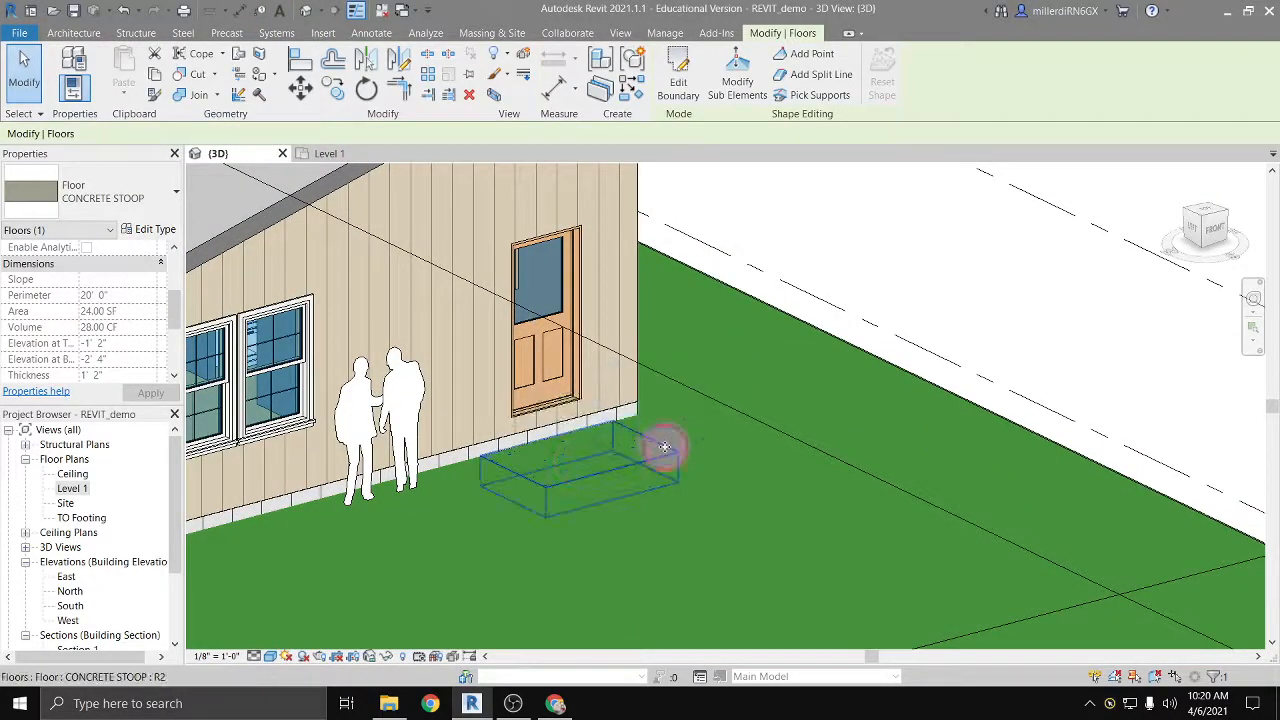
pyautogui.click(366, 491)
pyautogui.click(520, 468)
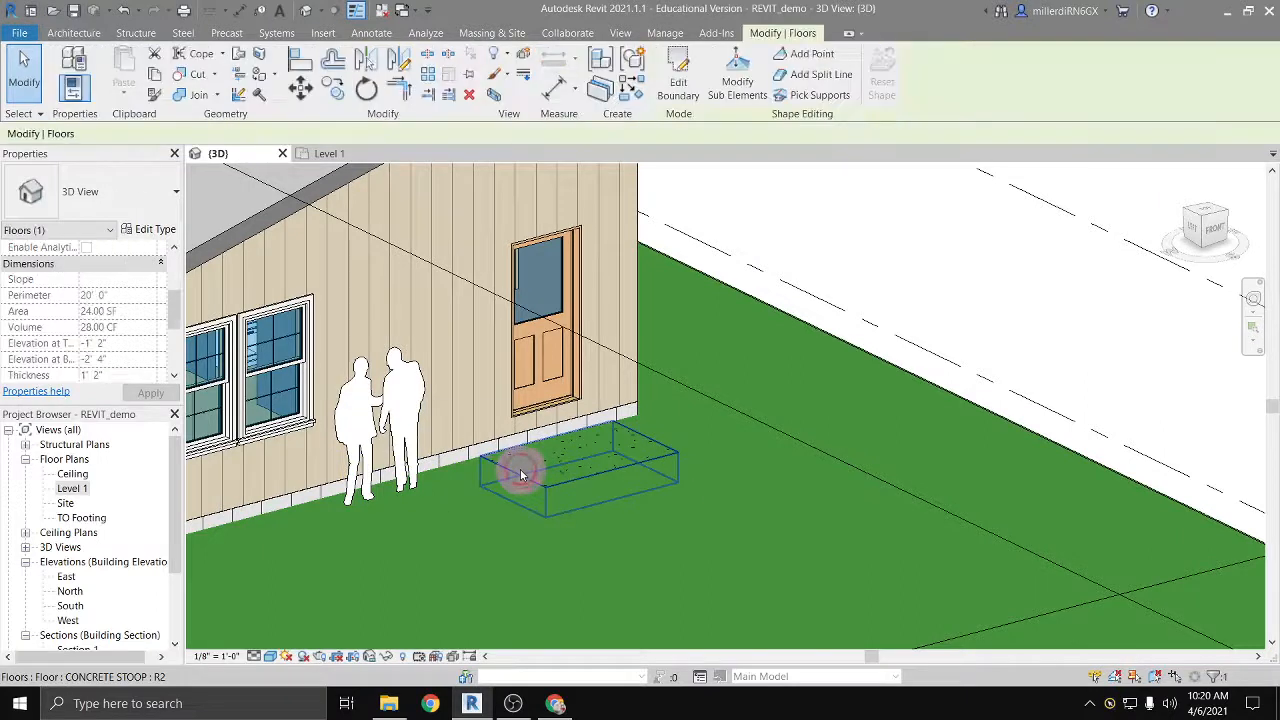
pyautogui.scroll(3, 146, 309)
pyautogui.click(119, 279)
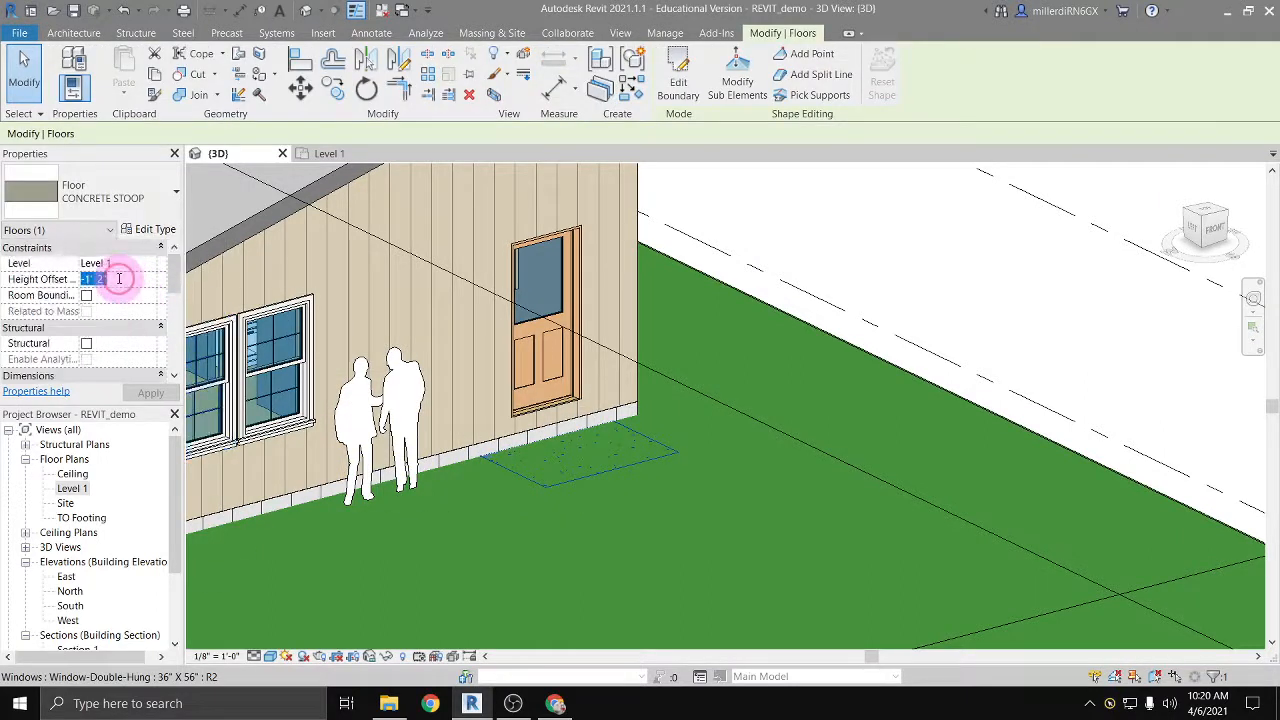
pyautogui.press('Return')
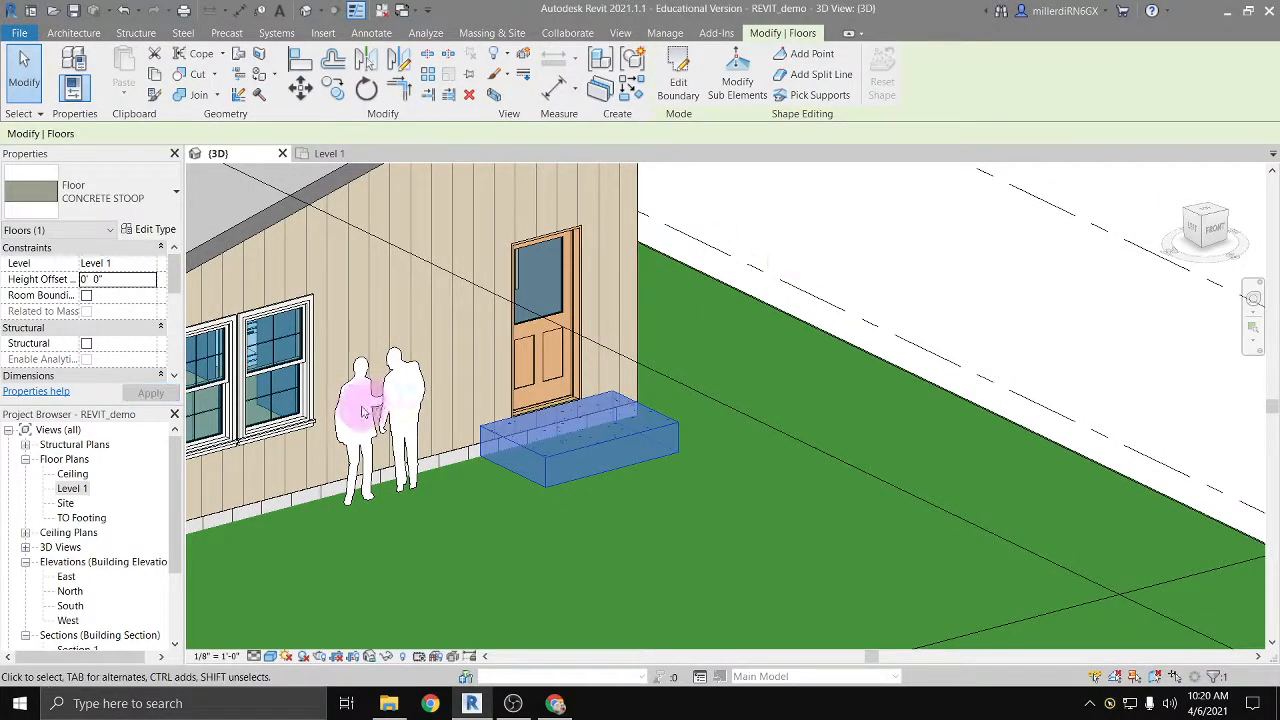
pyautogui.click(862, 267)
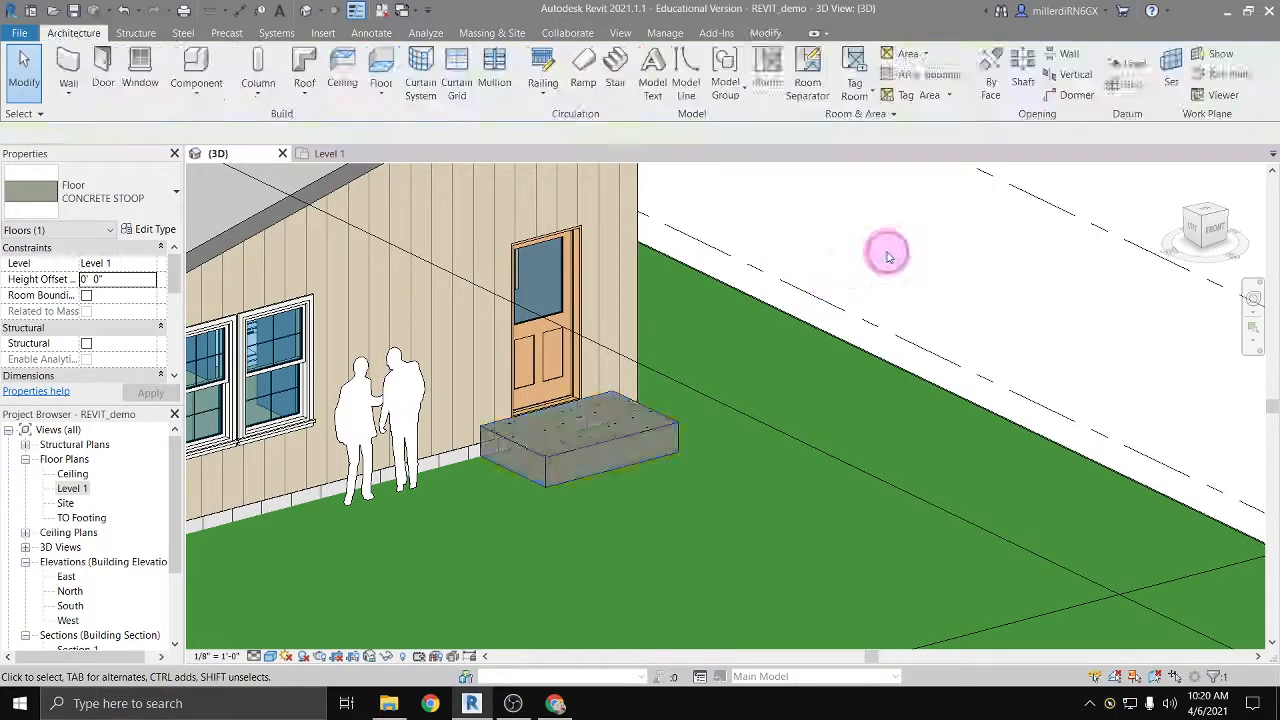
# Step: In the Level 1 floor plan, start a stair for the concrete stoop and set its top level to None
pyautogui.keyDown('shift'); pyautogui.moveTo(536, 499); pyautogui.dragTo(537, 401, button='middle'); pyautogui.keyUp('shift')
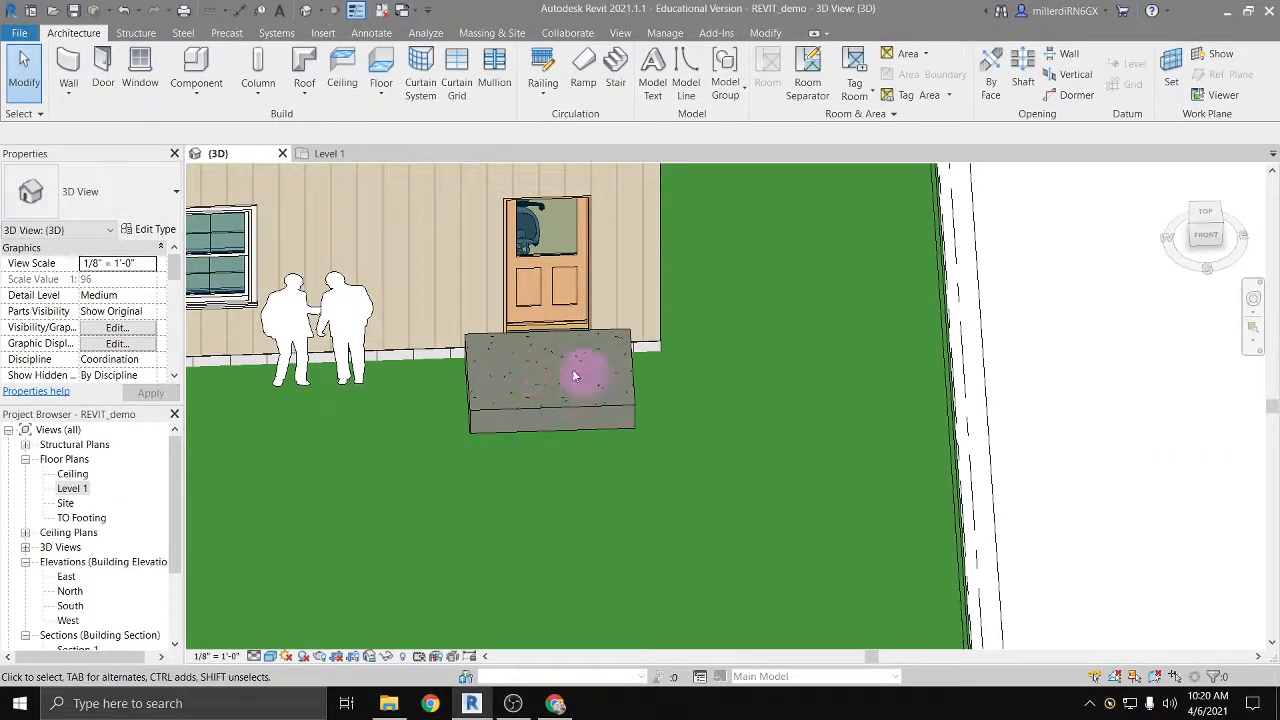
pyautogui.doubleClick(72, 489)
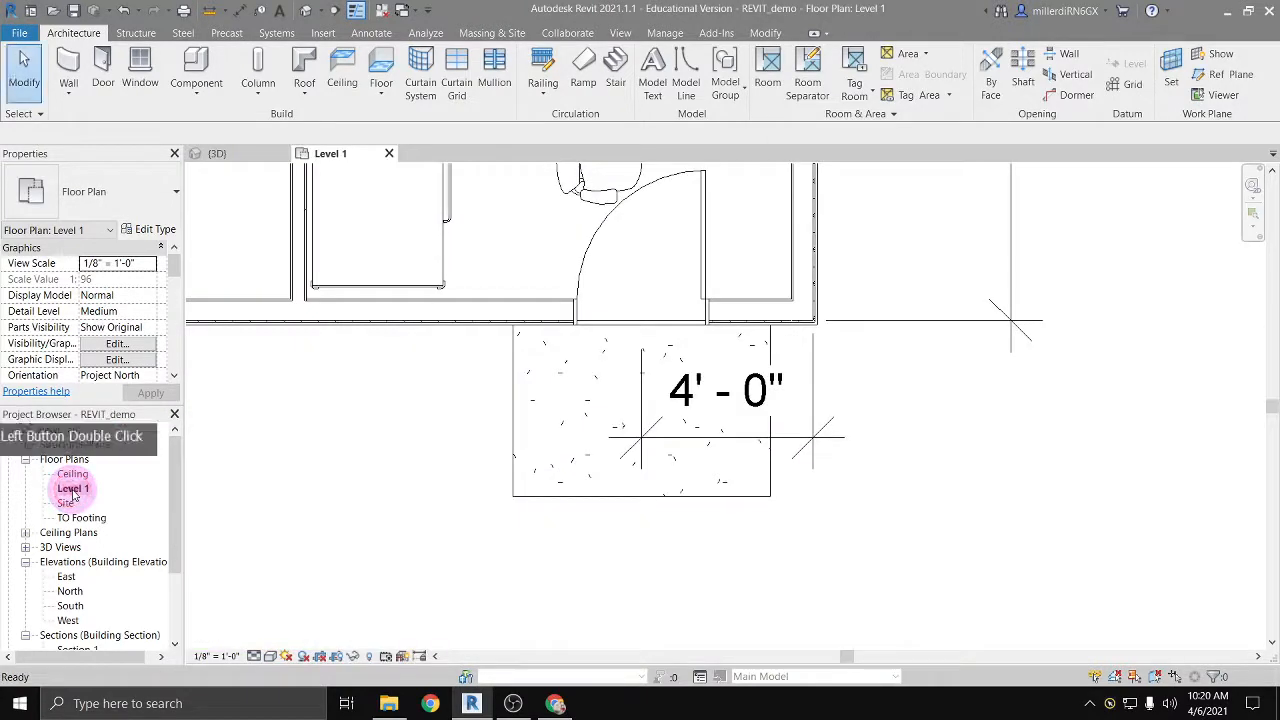
pyautogui.moveTo(668, 468); pyautogui.dragTo(557, 360, button='middle')
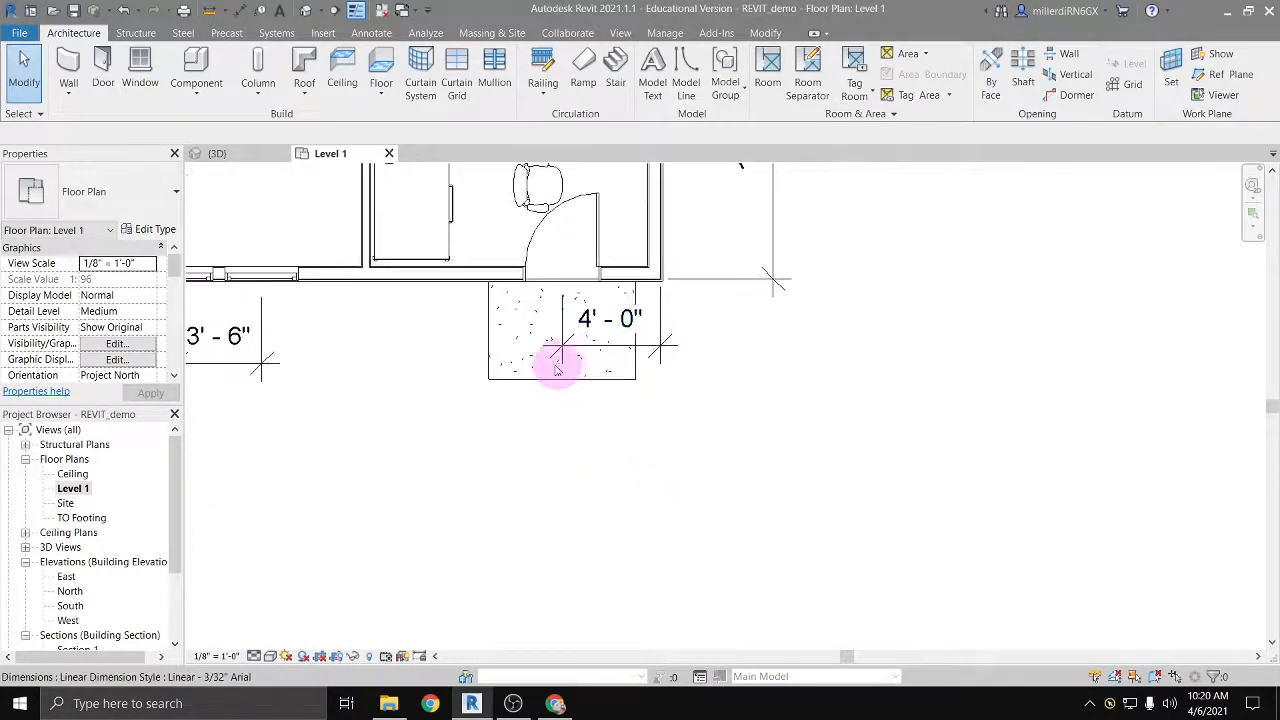
pyautogui.click(617, 66)
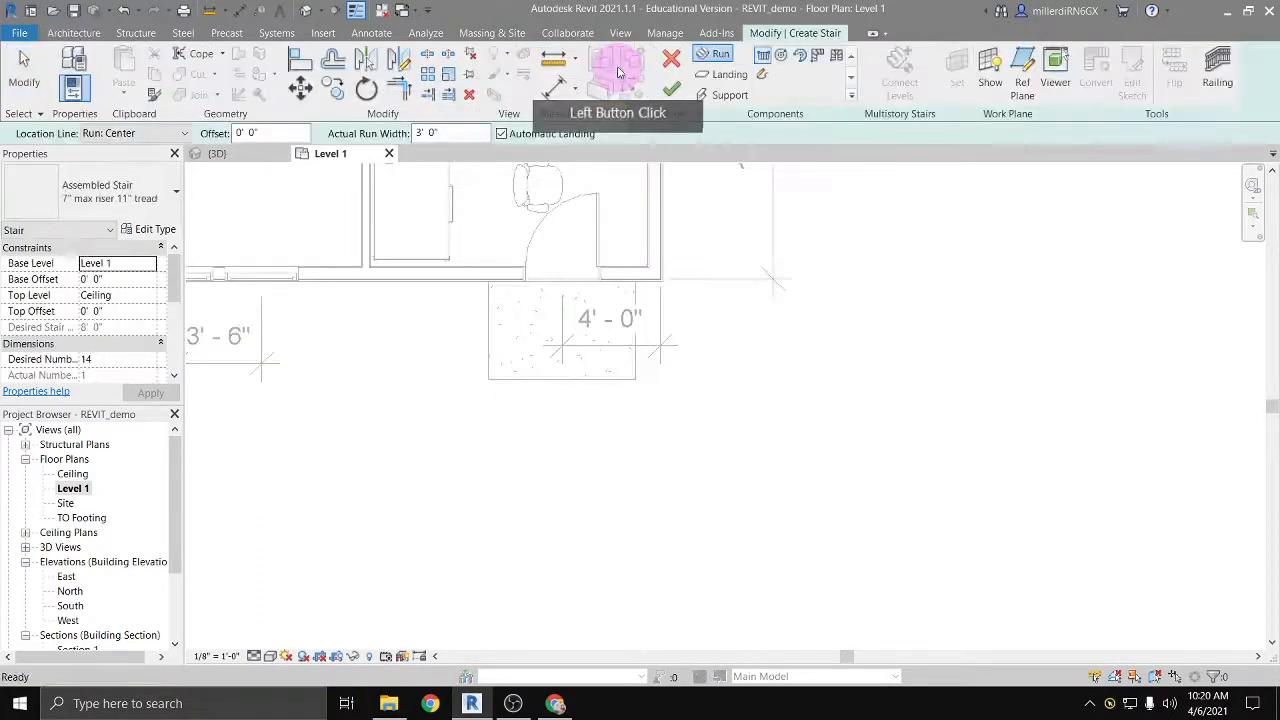
pyautogui.click(143, 295)
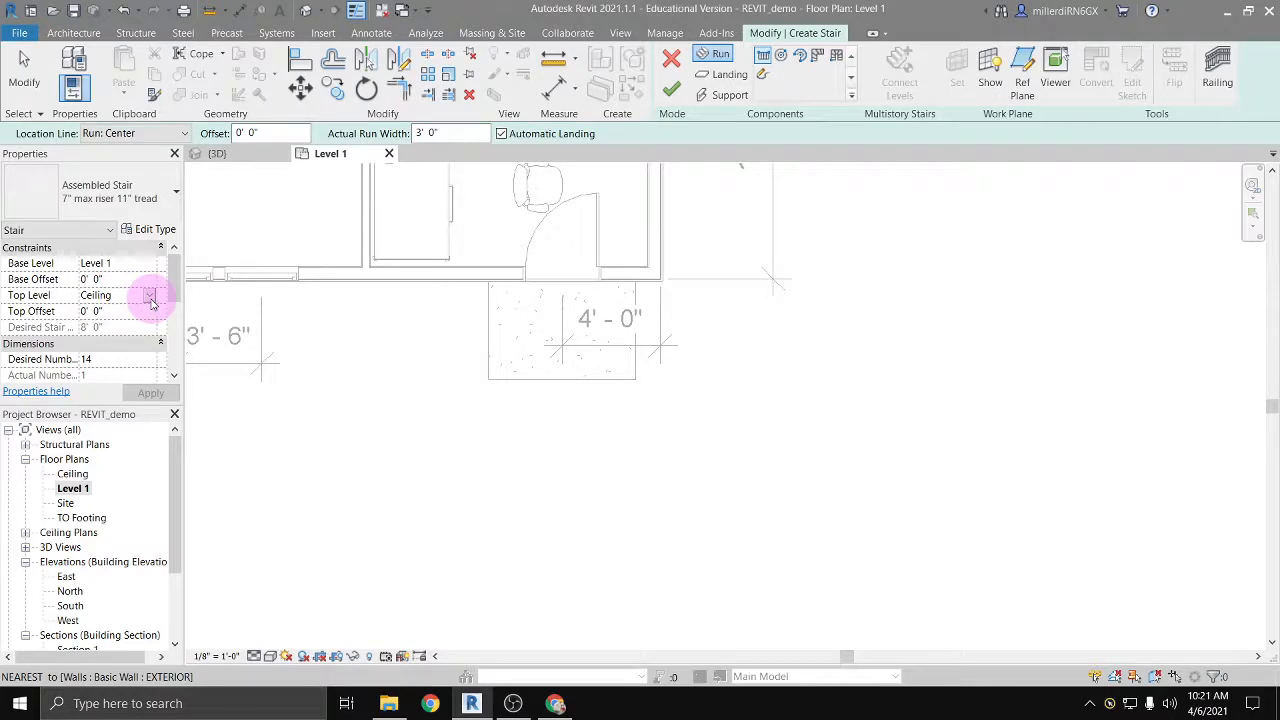
pyautogui.click(150, 297)
pyautogui.click(92, 310)
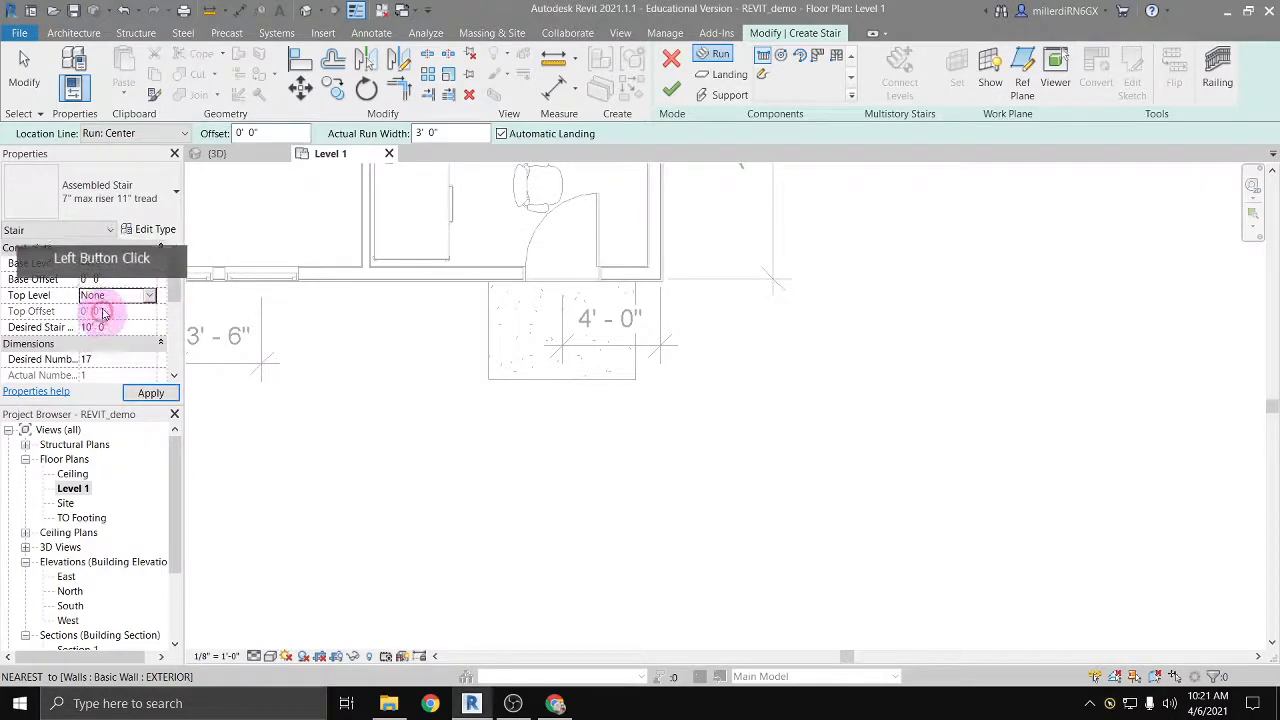
# Step: Keep the stair's base level on Level 1 and set its base offset to -1' 2"
pyautogui.click(135, 263)
pyautogui.click(149, 263)
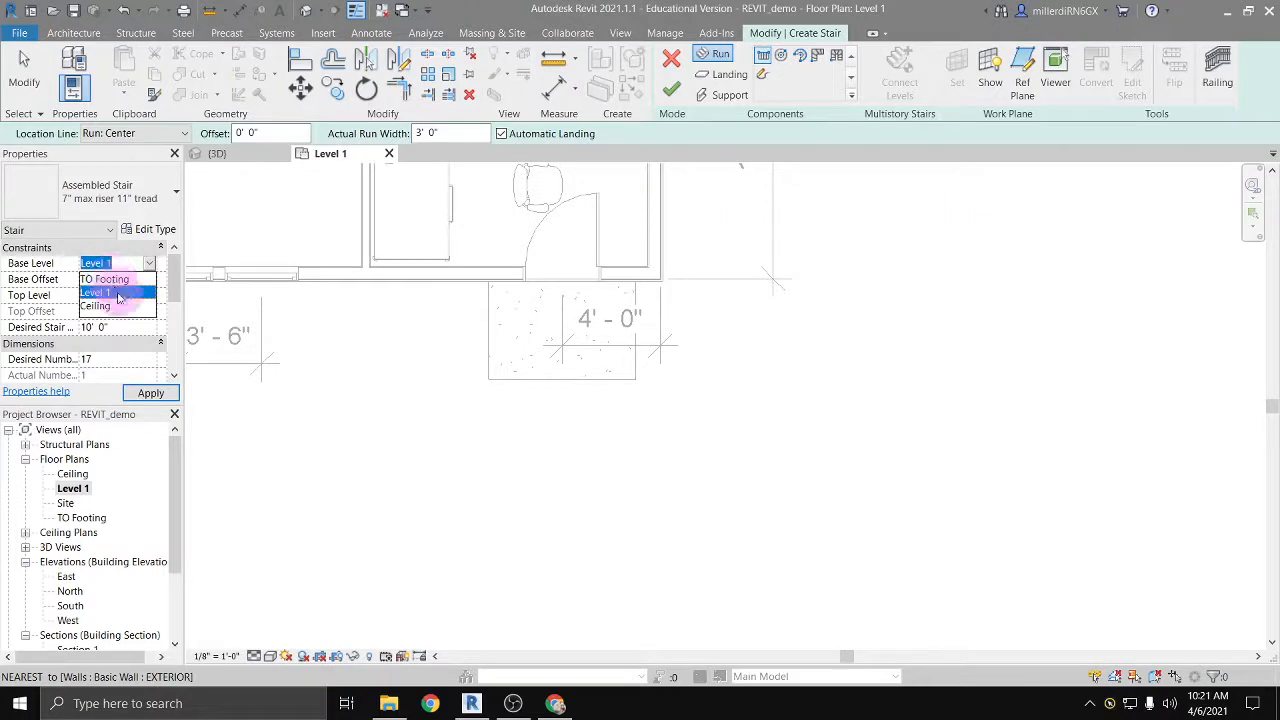
pyautogui.click(117, 294)
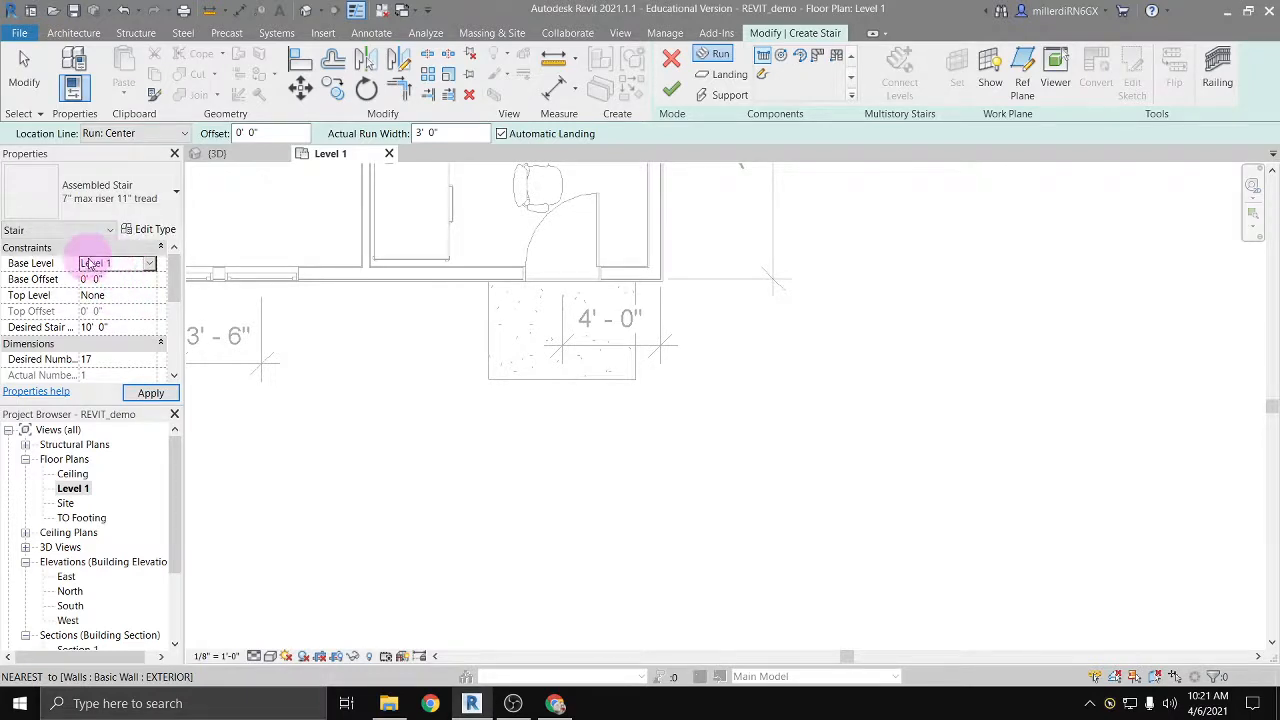
pyautogui.click(118, 280)
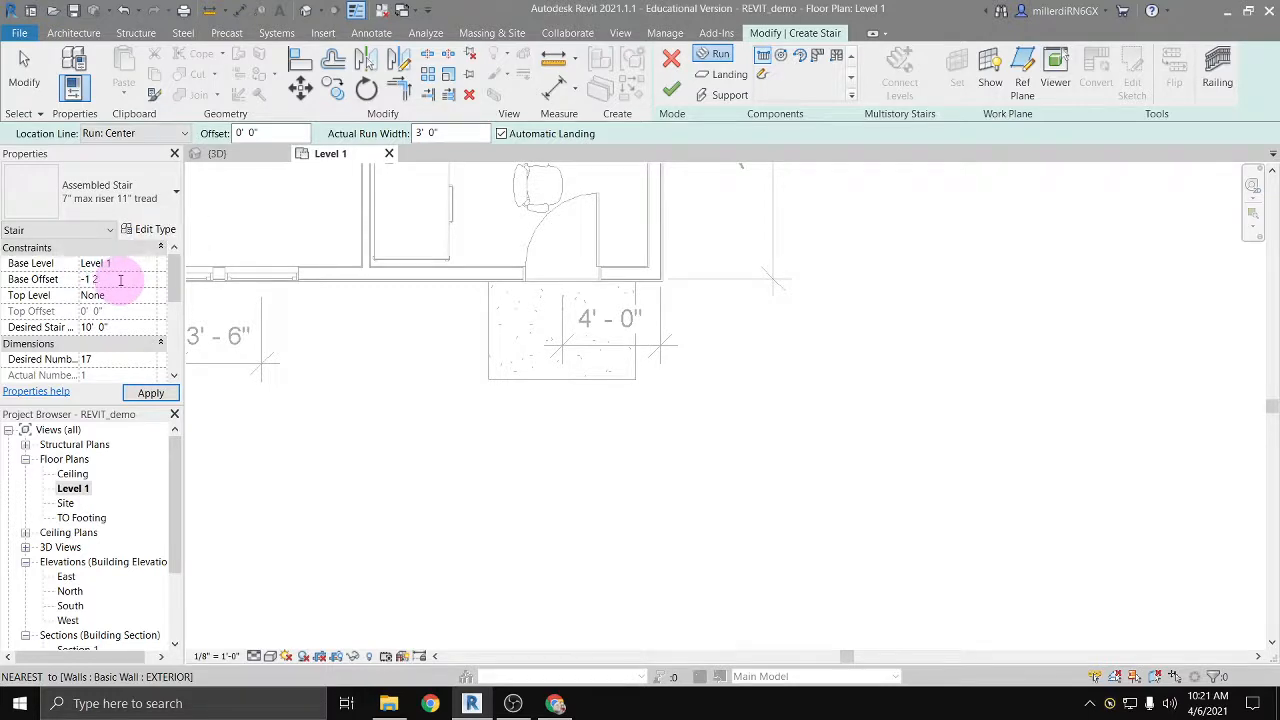
pyautogui.write('-1 2')
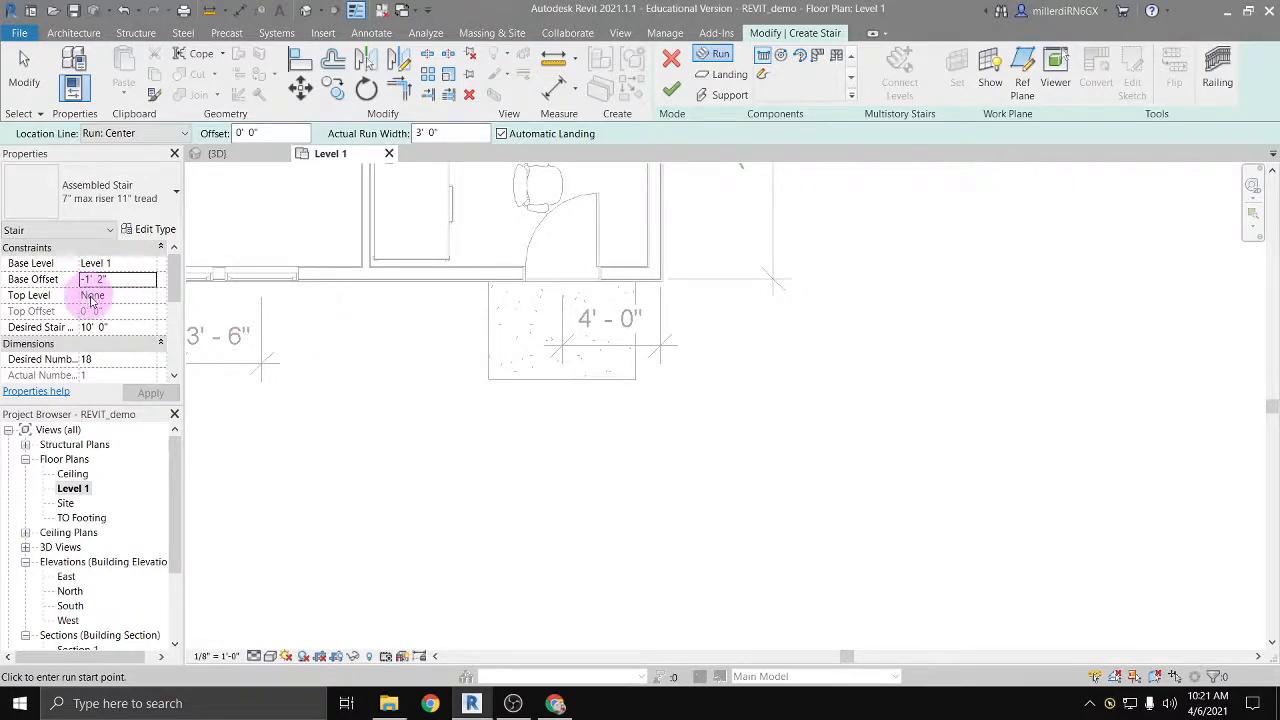
# Step: Set the desired stair height to 1' 2" and check the riser and tread dimensions
pyautogui.click(93, 327)
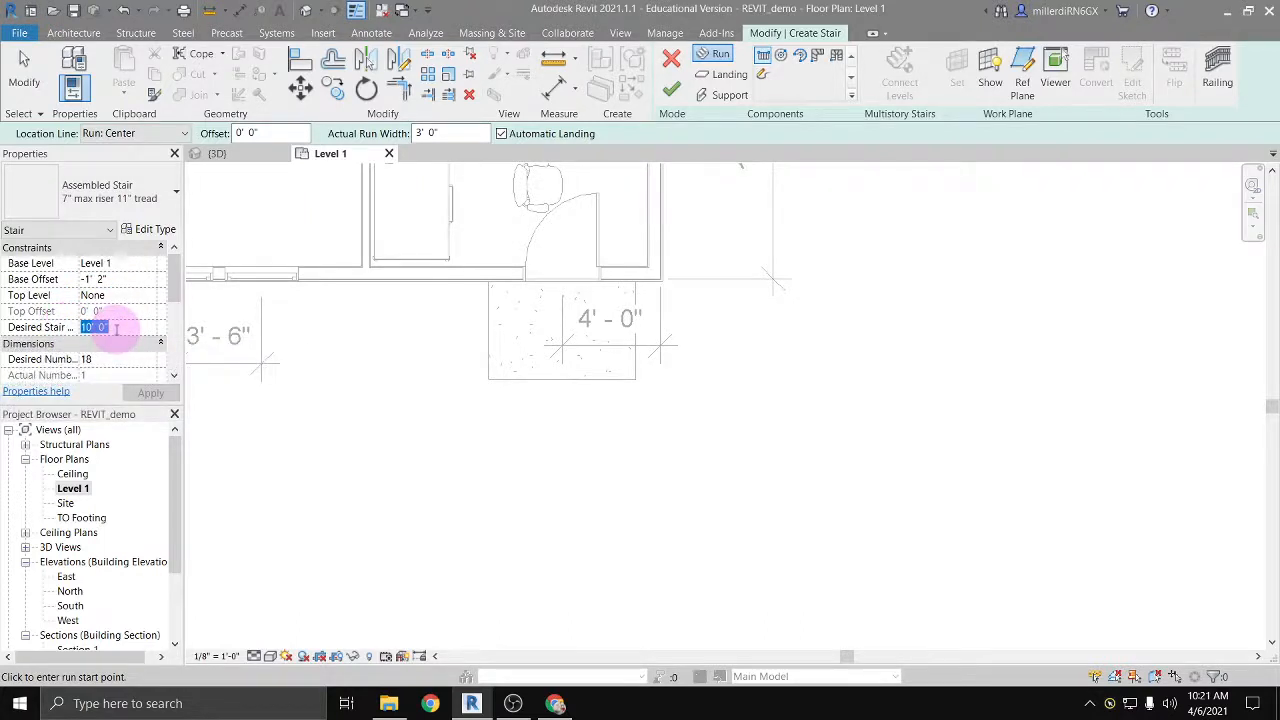
pyautogui.write('1 2')
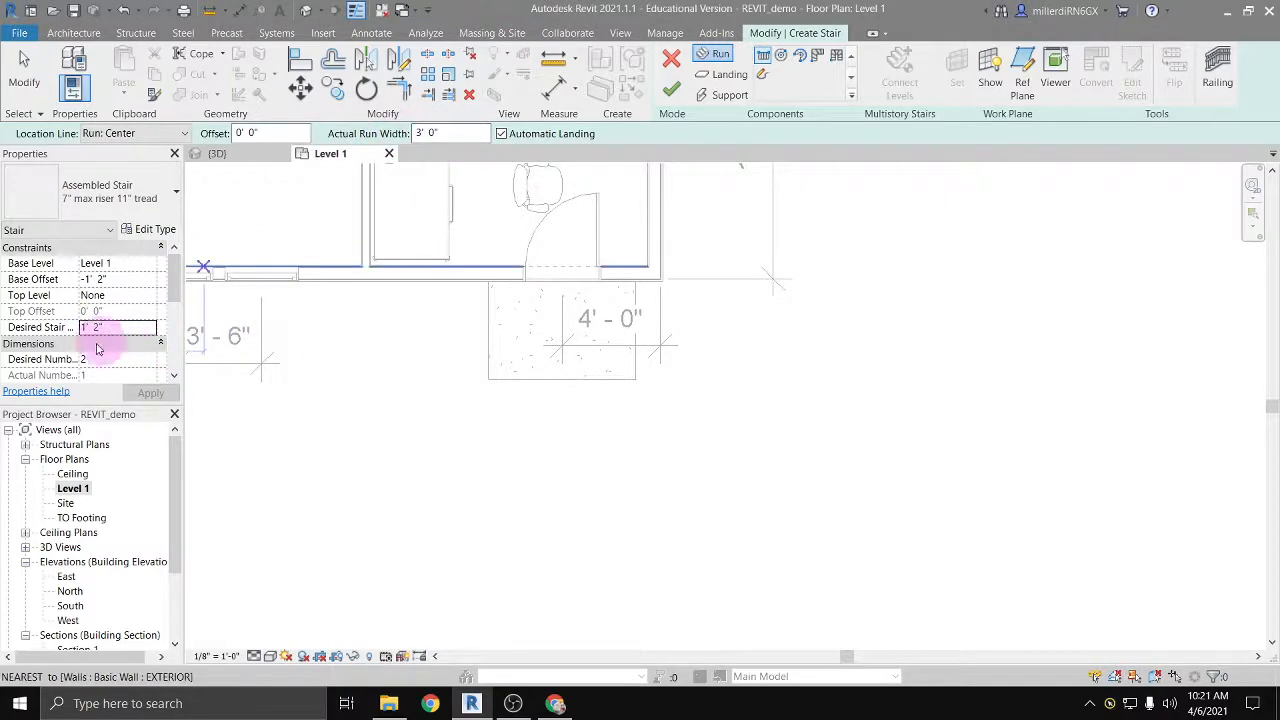
pyautogui.scroll(-1, 93, 343)
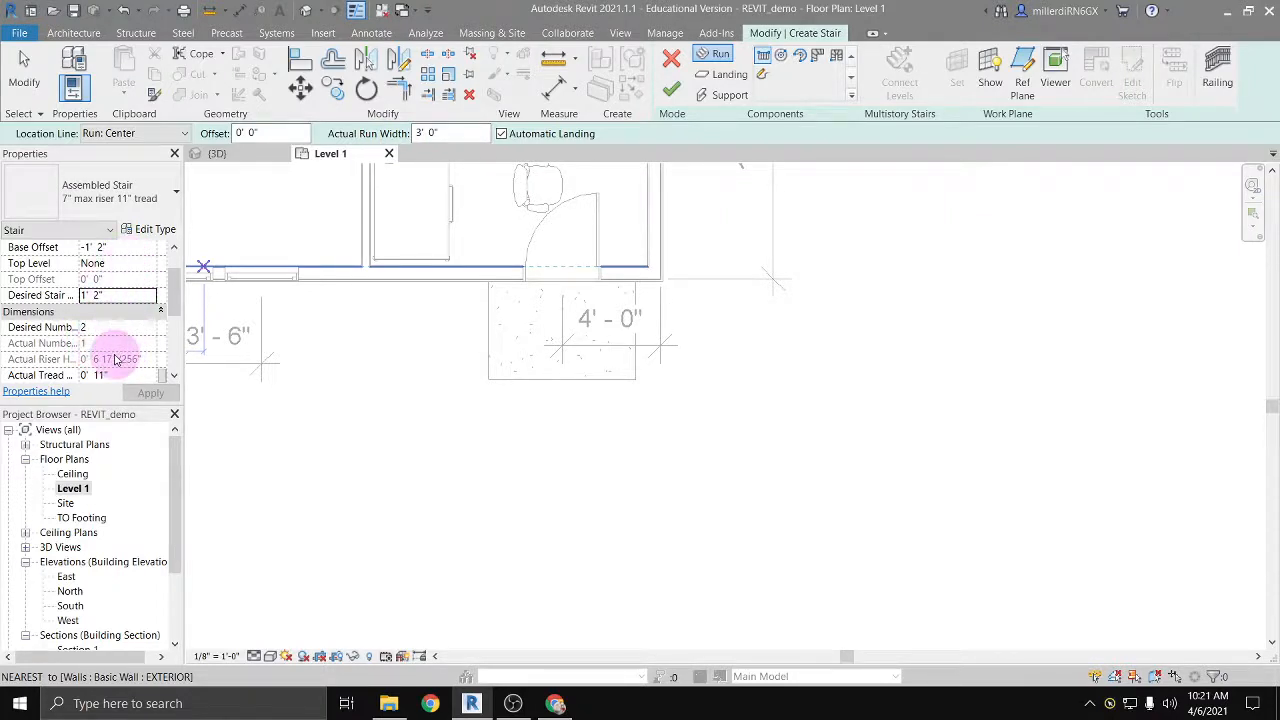
pyautogui.scroll(-1, 110, 342)
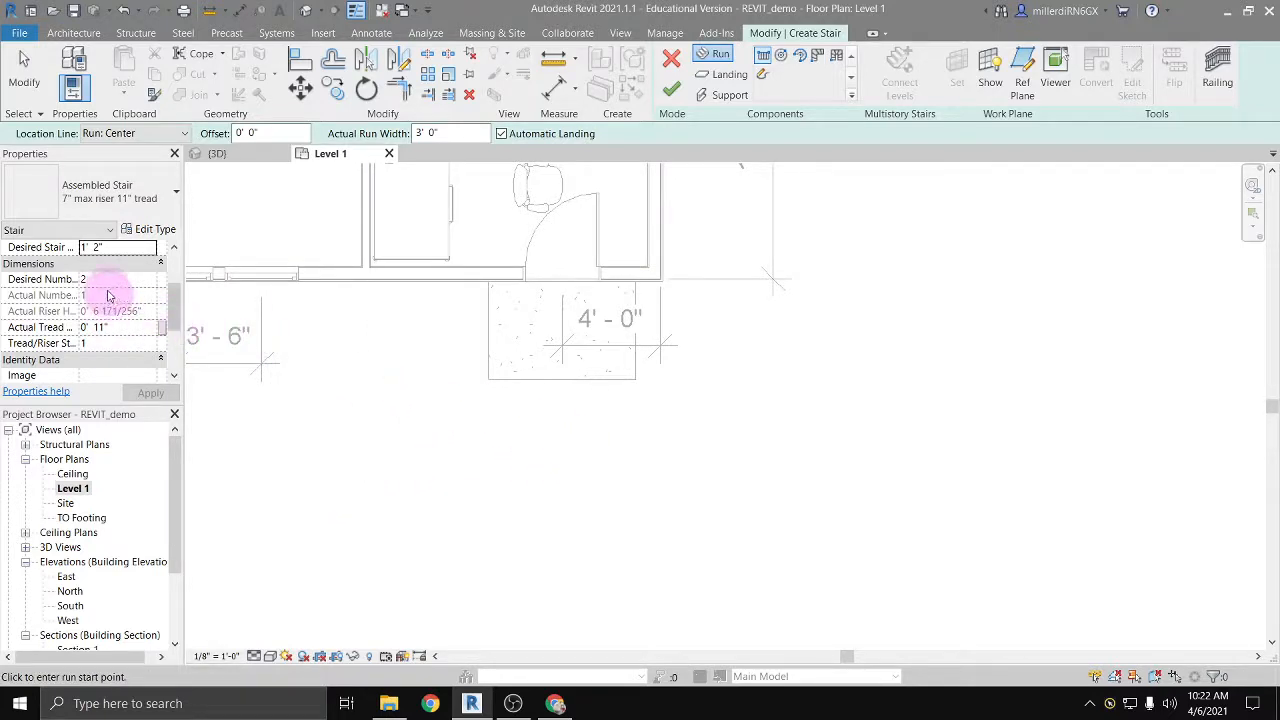
pyautogui.scroll(1, 110, 295)
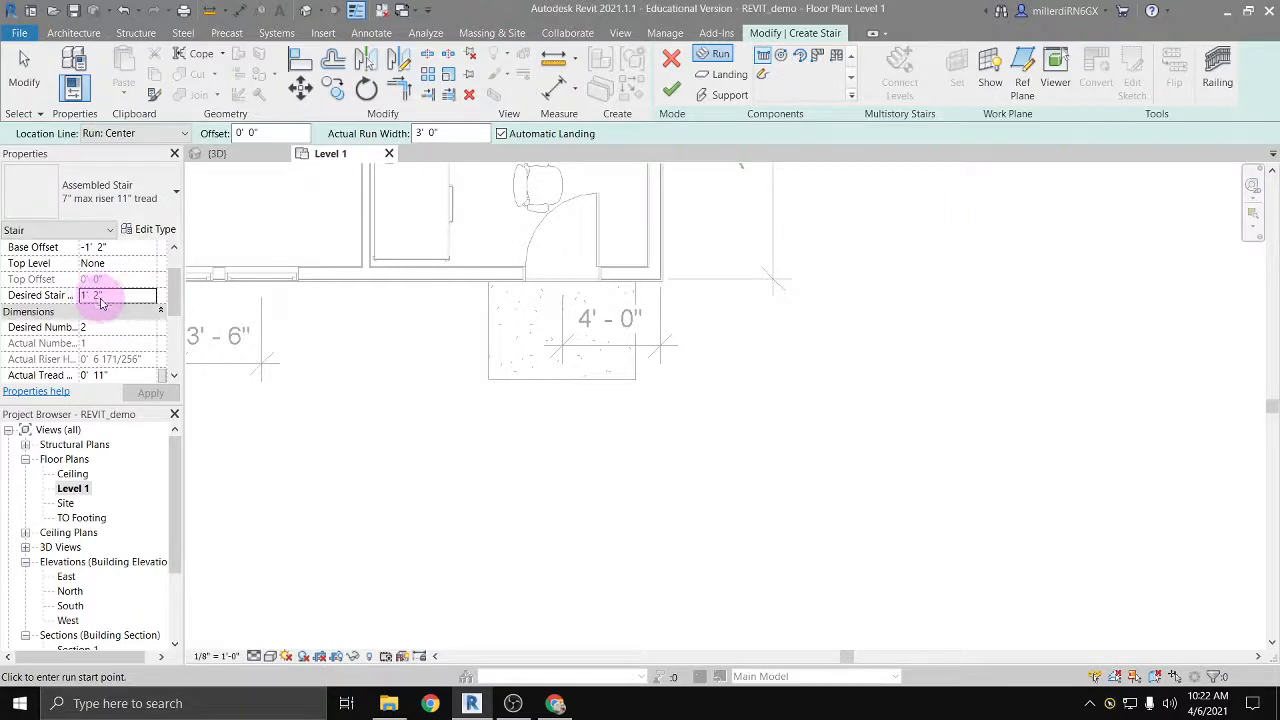
# Step: Change the desired stair height to 0' 10"
pyautogui.click(99, 299)
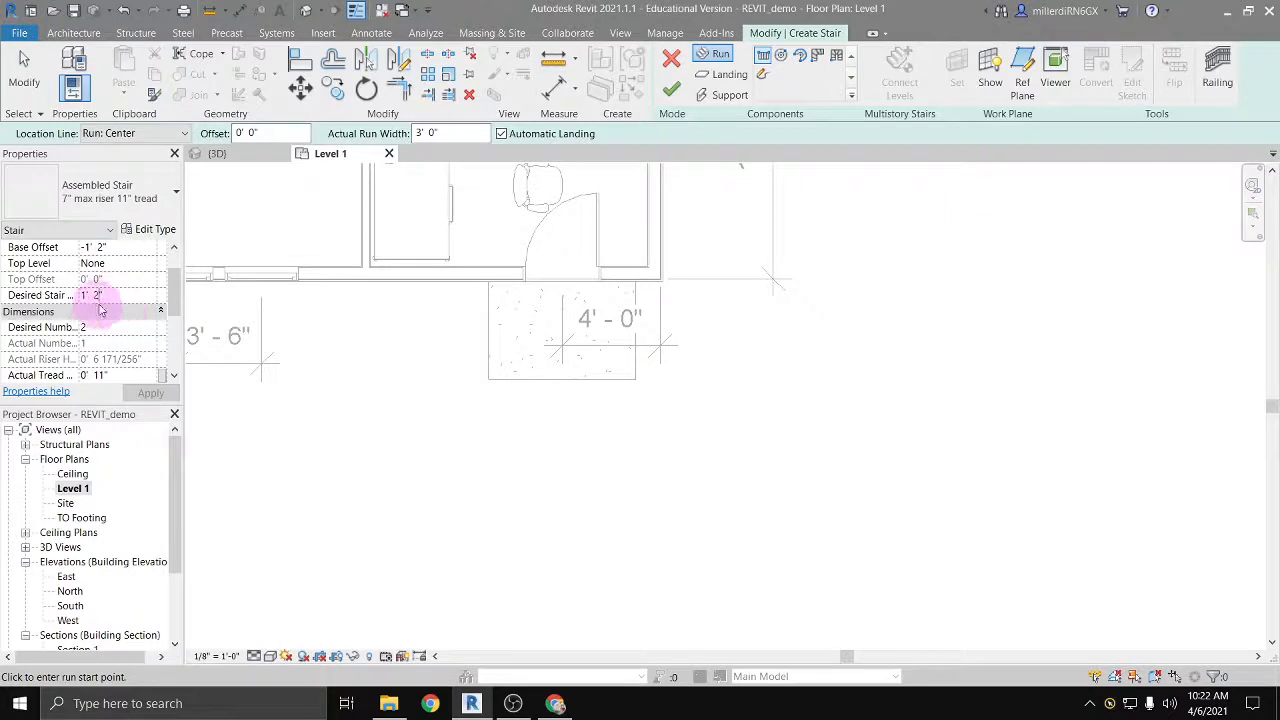
pyautogui.click(97, 294)
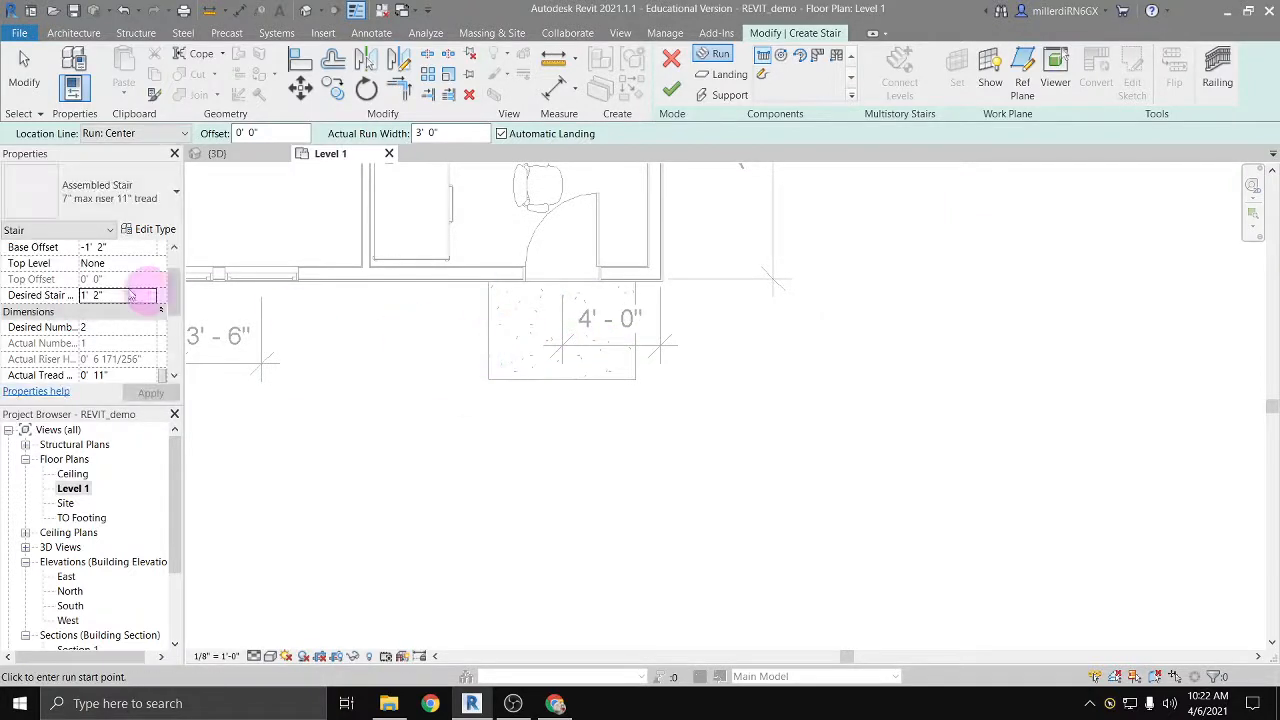
pyautogui.click(98, 295)
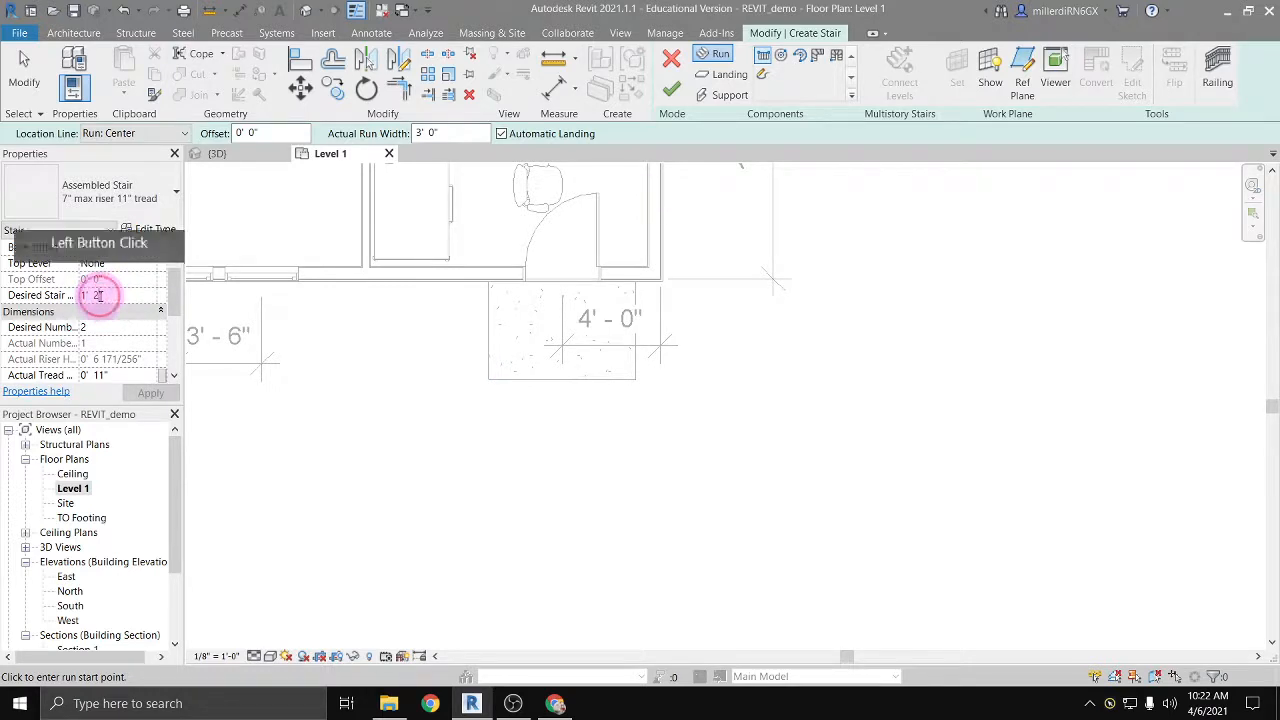
pyautogui.moveTo(98, 295); pyautogui.dragTo(70, 302)
pyautogui.write('0 10')
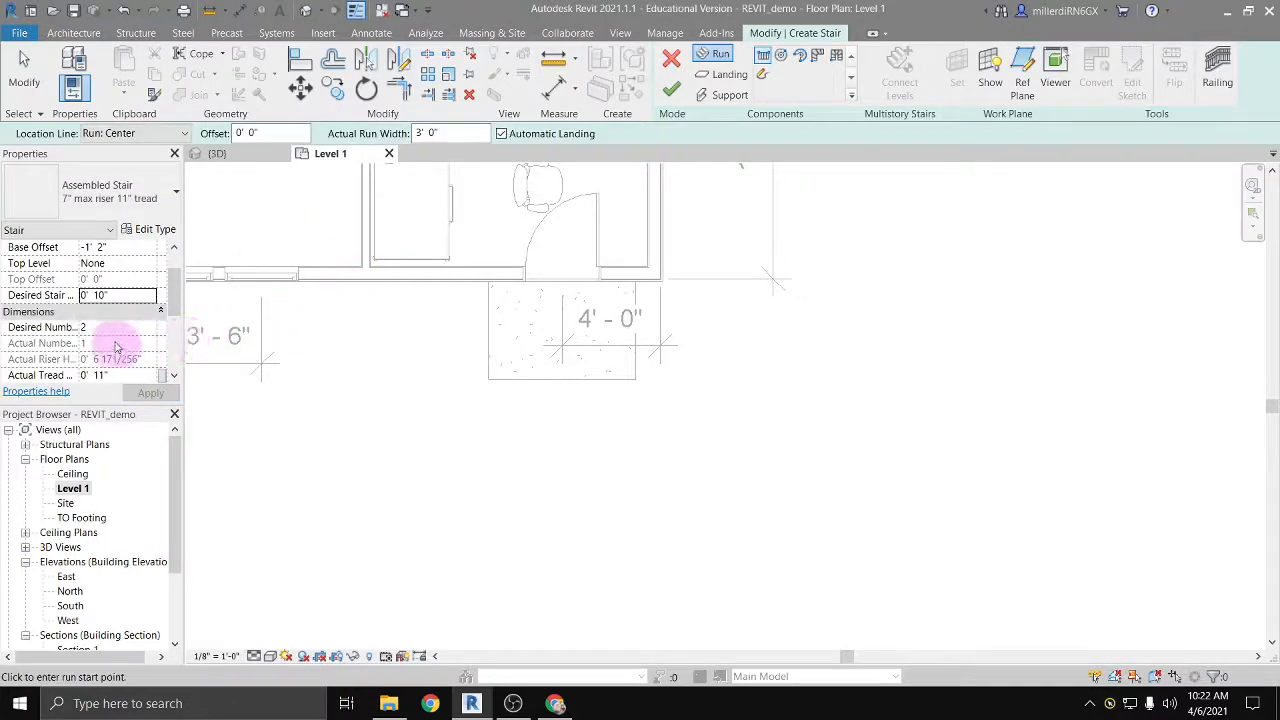
# Step: Set the actual run width to 6' 0" and change the stair type to Cast-In-Place Monolithic Stair
pyautogui.scroll(-1, 150, 352)
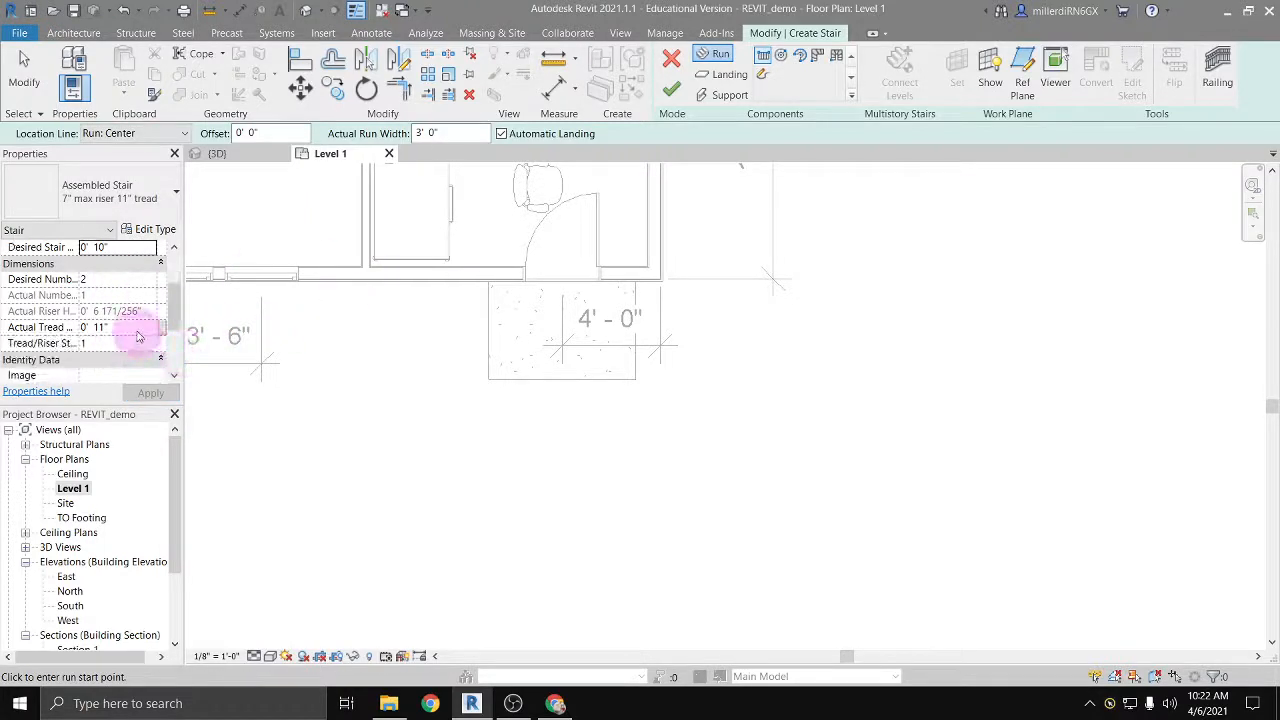
pyautogui.scroll(-3, 115, 331)
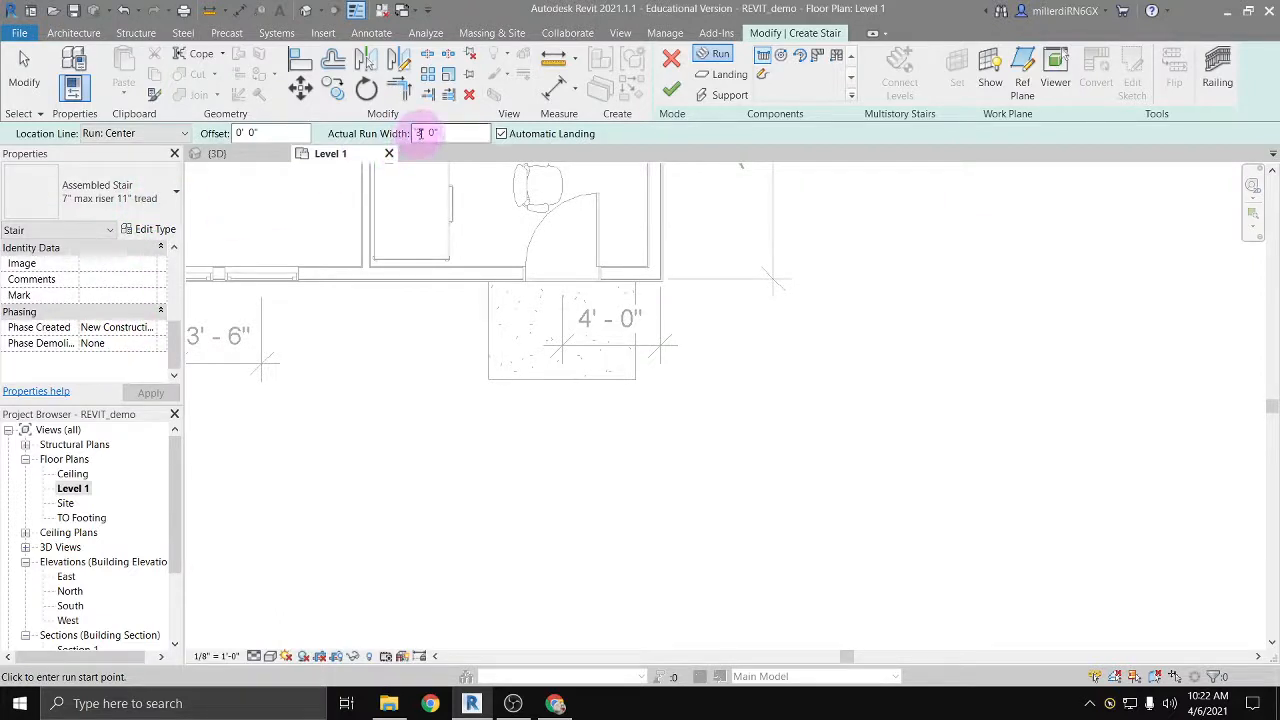
pyautogui.moveTo(422, 134); pyautogui.dragTo(414, 134)
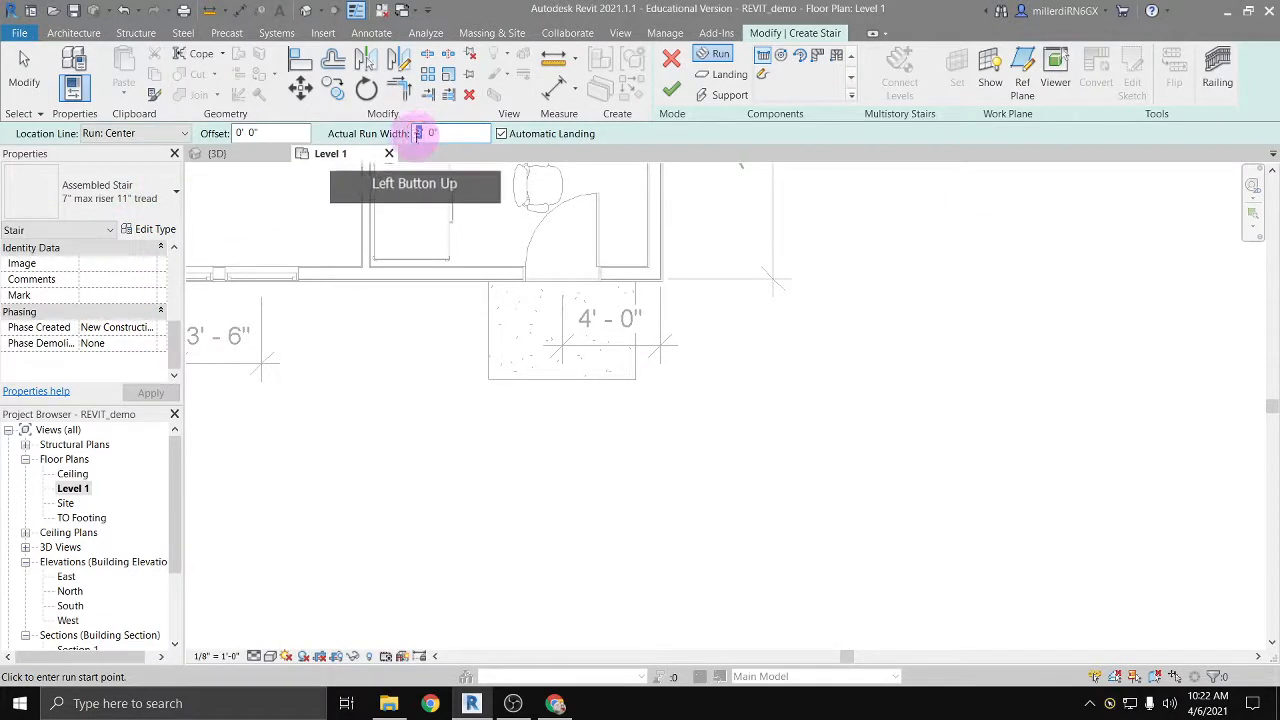
pyautogui.write('6')
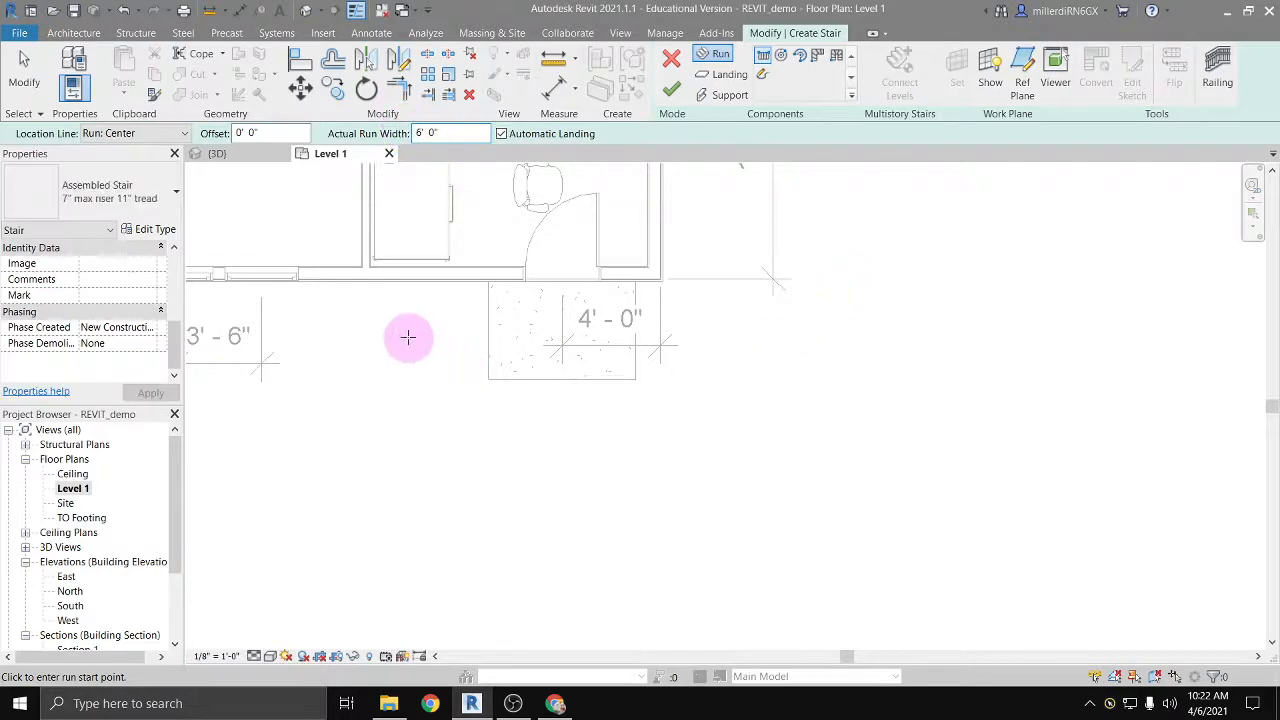
pyautogui.scroll(3, 110, 247)
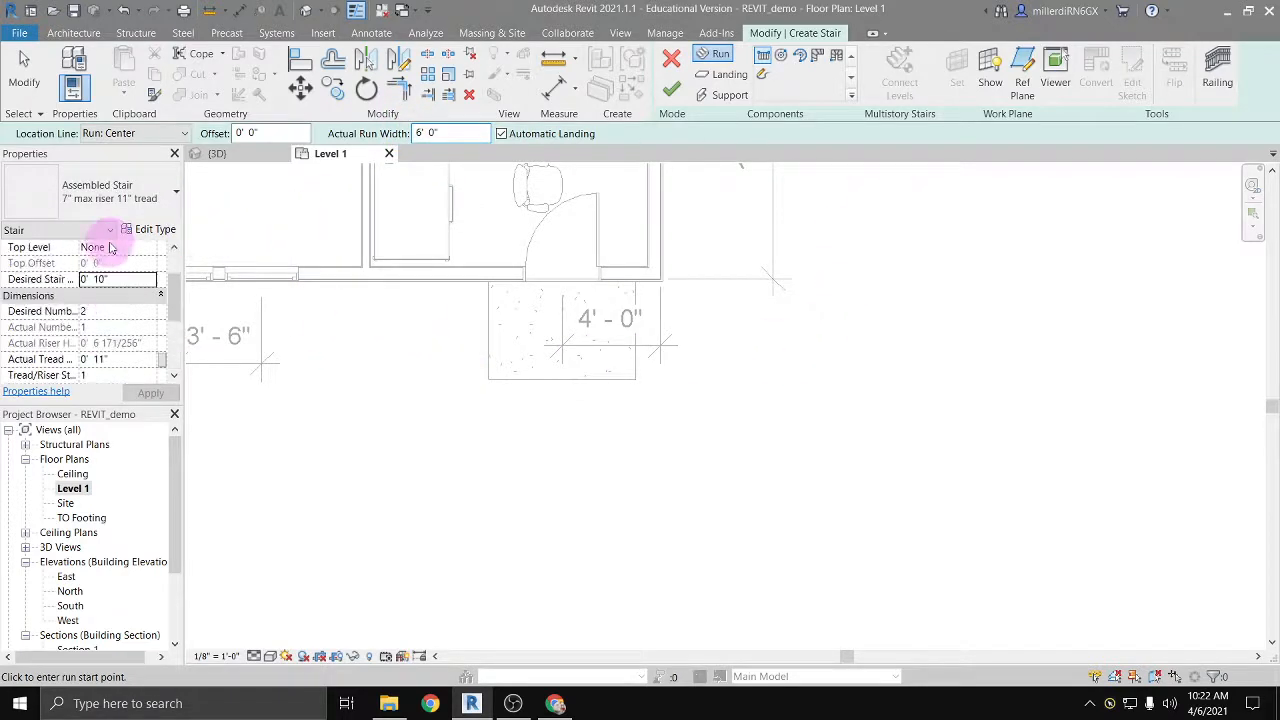
pyautogui.click(136, 198)
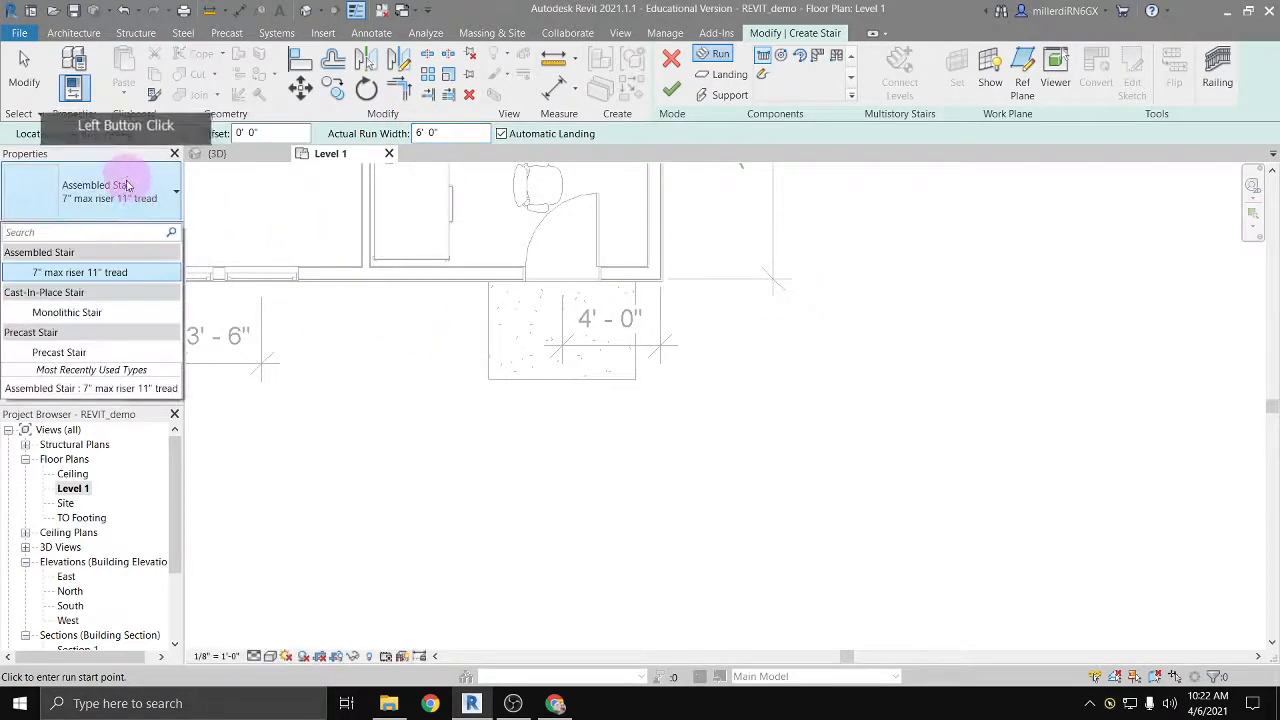
pyautogui.click(82, 313)
pyautogui.click(278, 352)
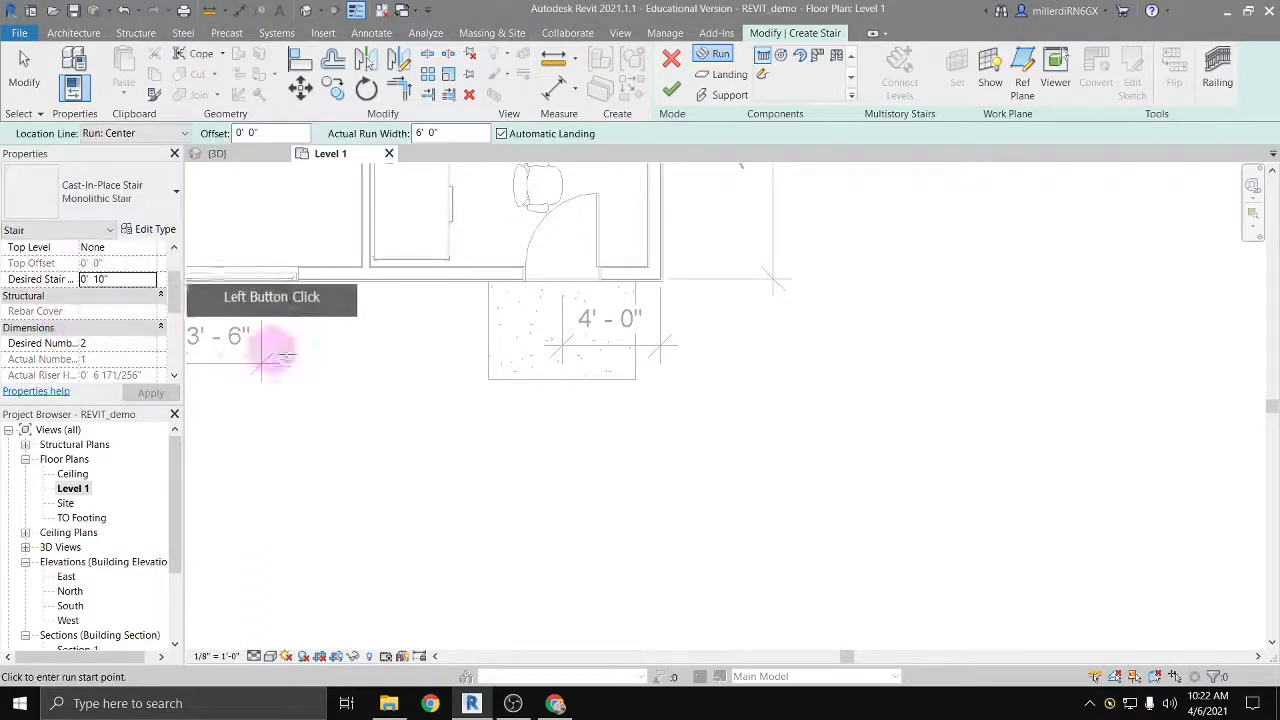
# Step: Try drawing a straight two-riser run toward the stoop's front edge, and delete that run
pyautogui.click(562, 437)
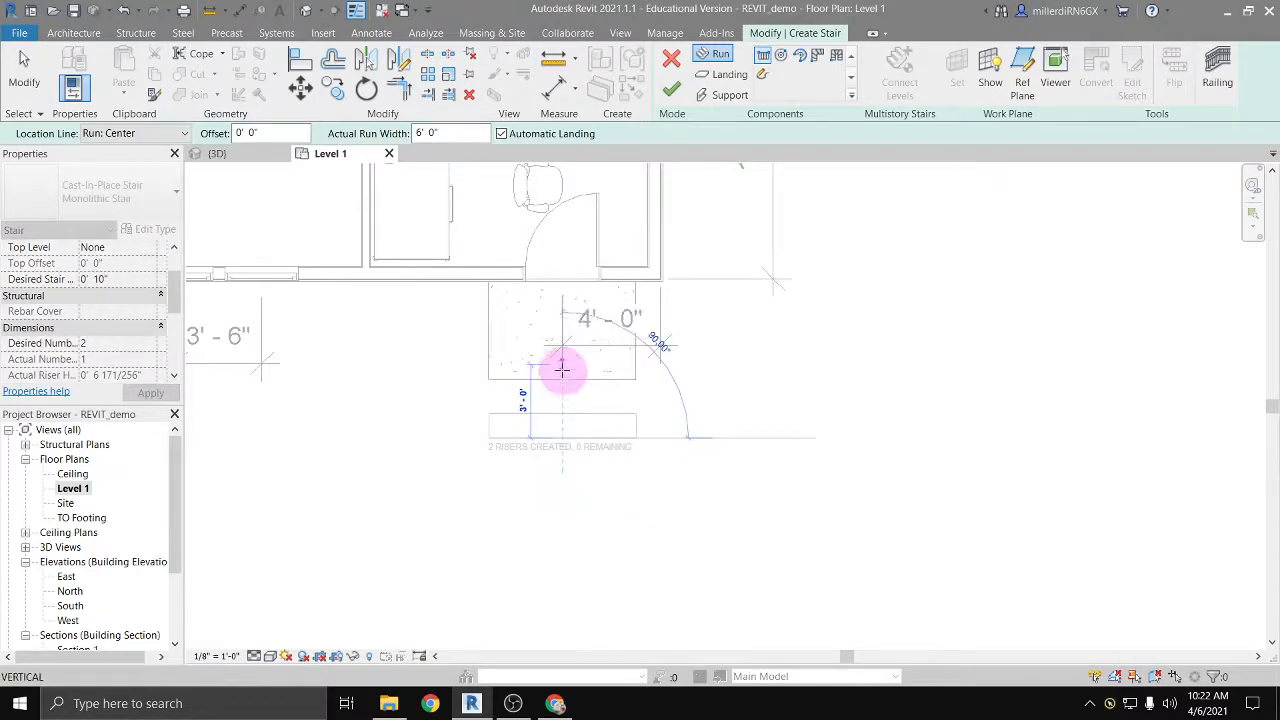
pyautogui.click(562, 379)
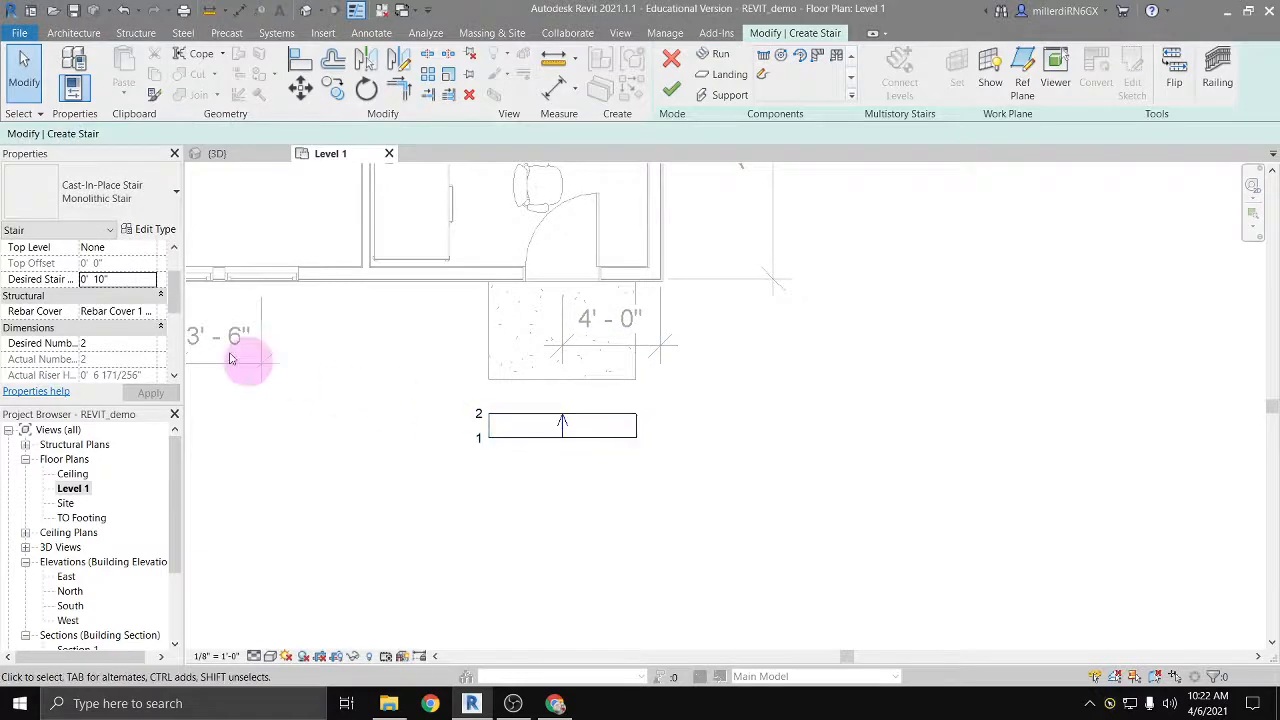
pyautogui.click(108, 279)
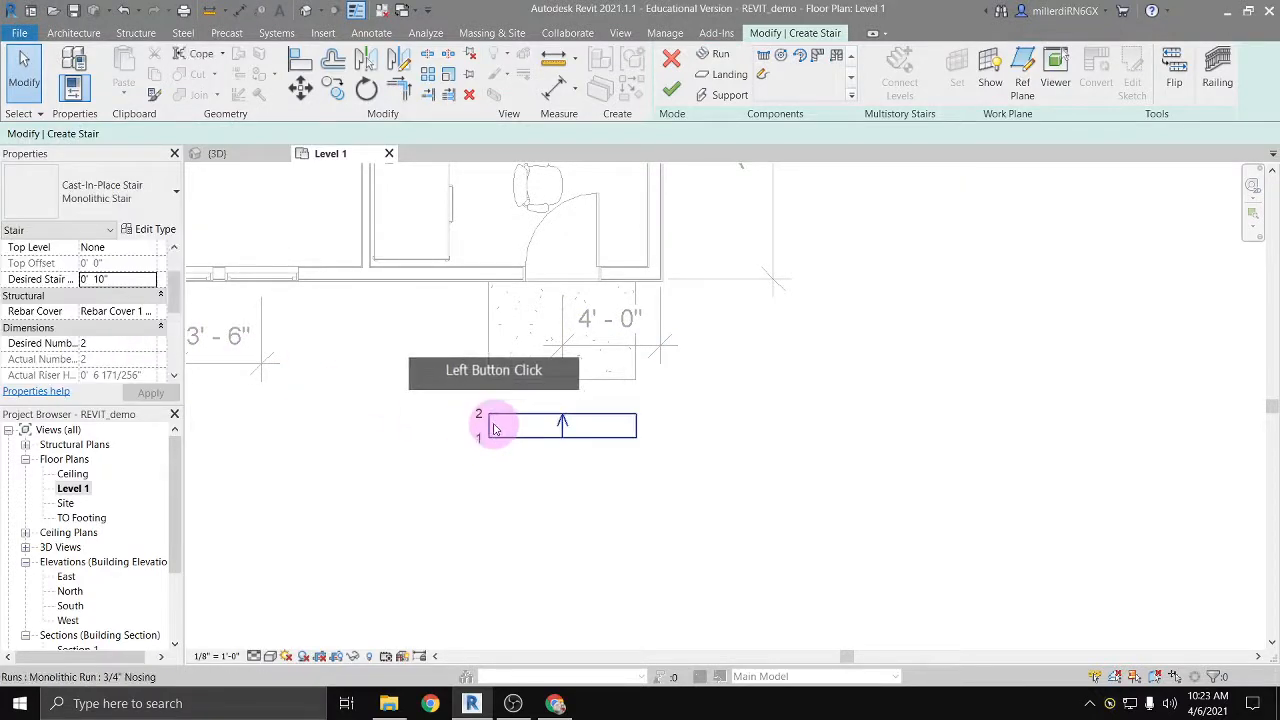
pyautogui.click(493, 427)
pyautogui.press('Delete')
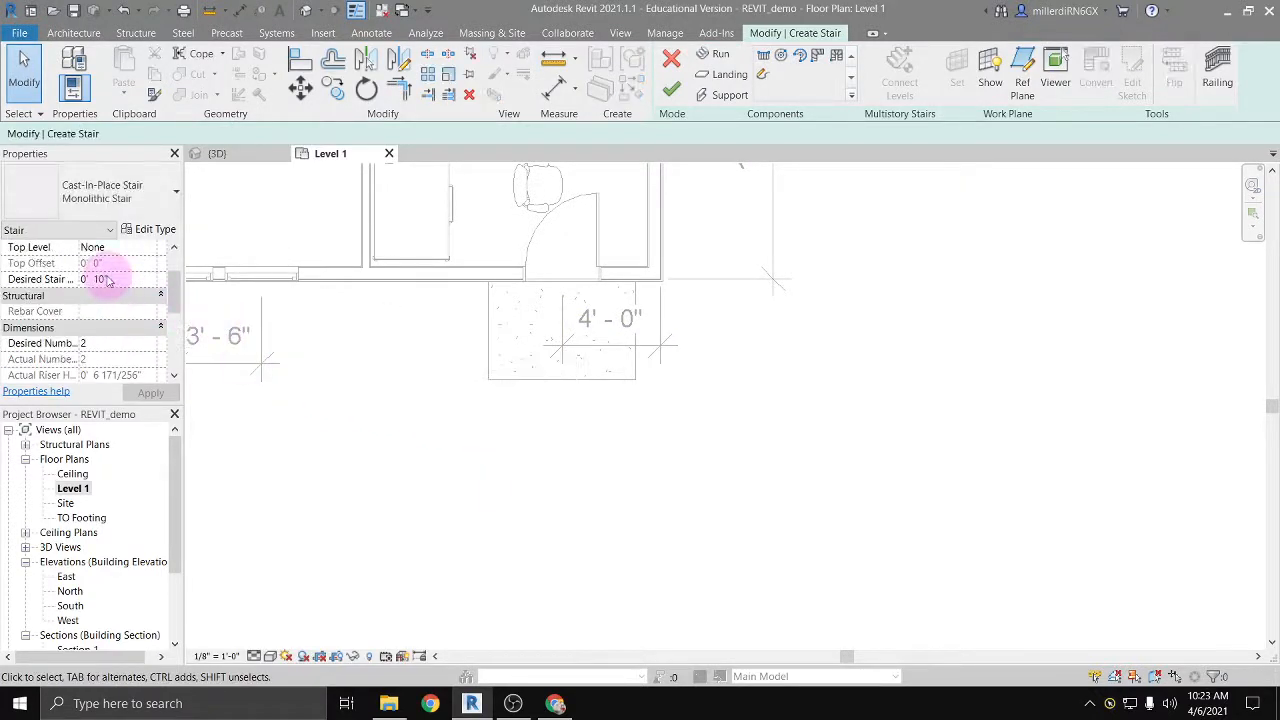
# Step: Set the desired stair height to 1' 2" and draw a straight two-riser run toward the stoop, centred in front of it
pyautogui.click(92, 279)
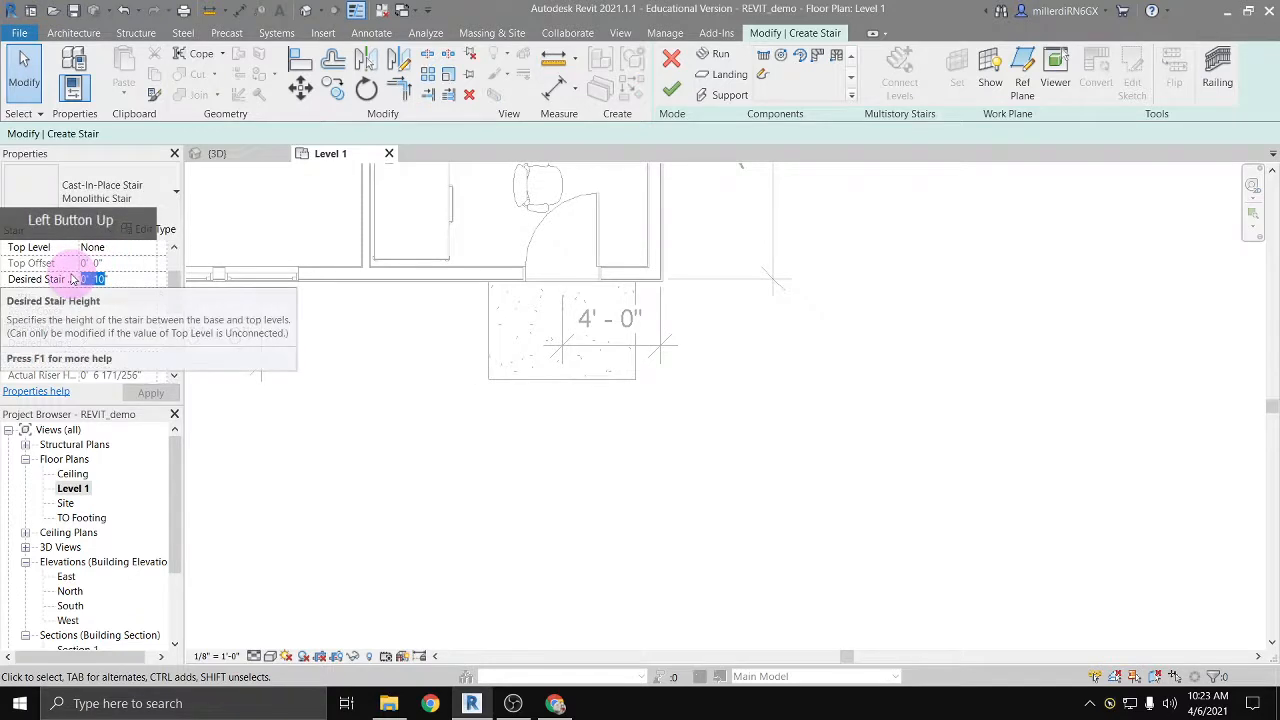
pyautogui.write('1')
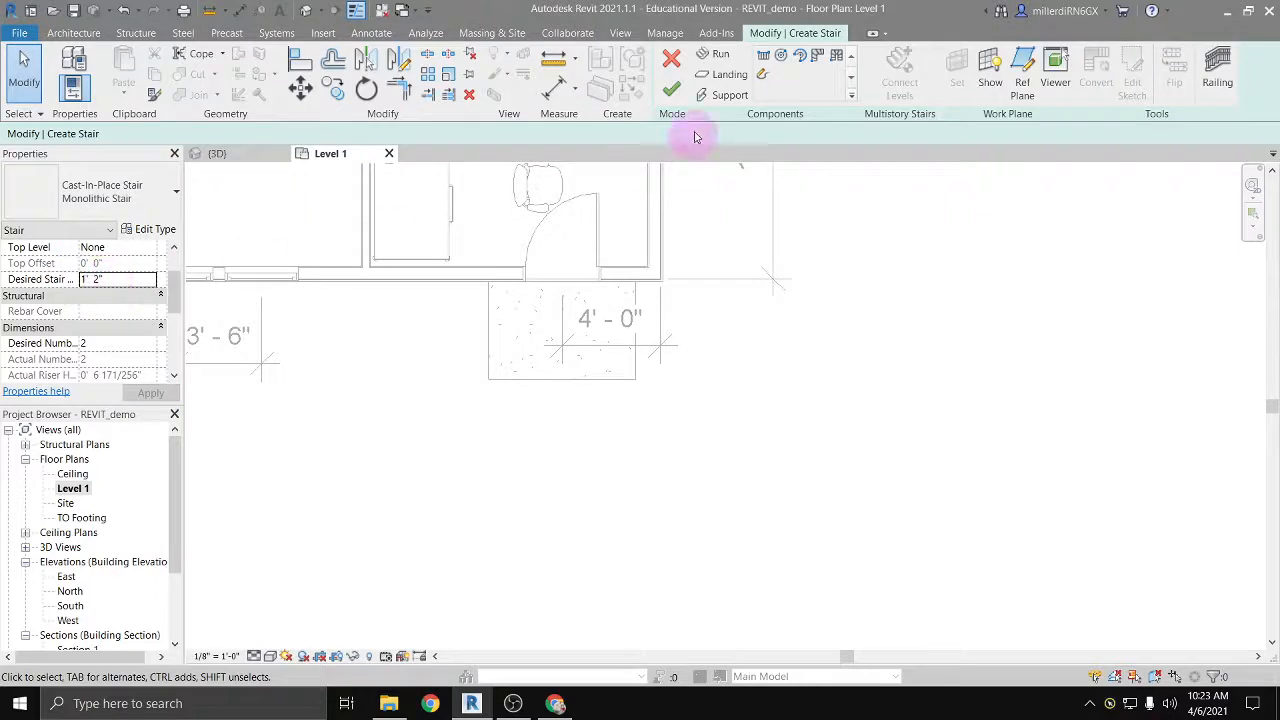
pyautogui.click(763, 60)
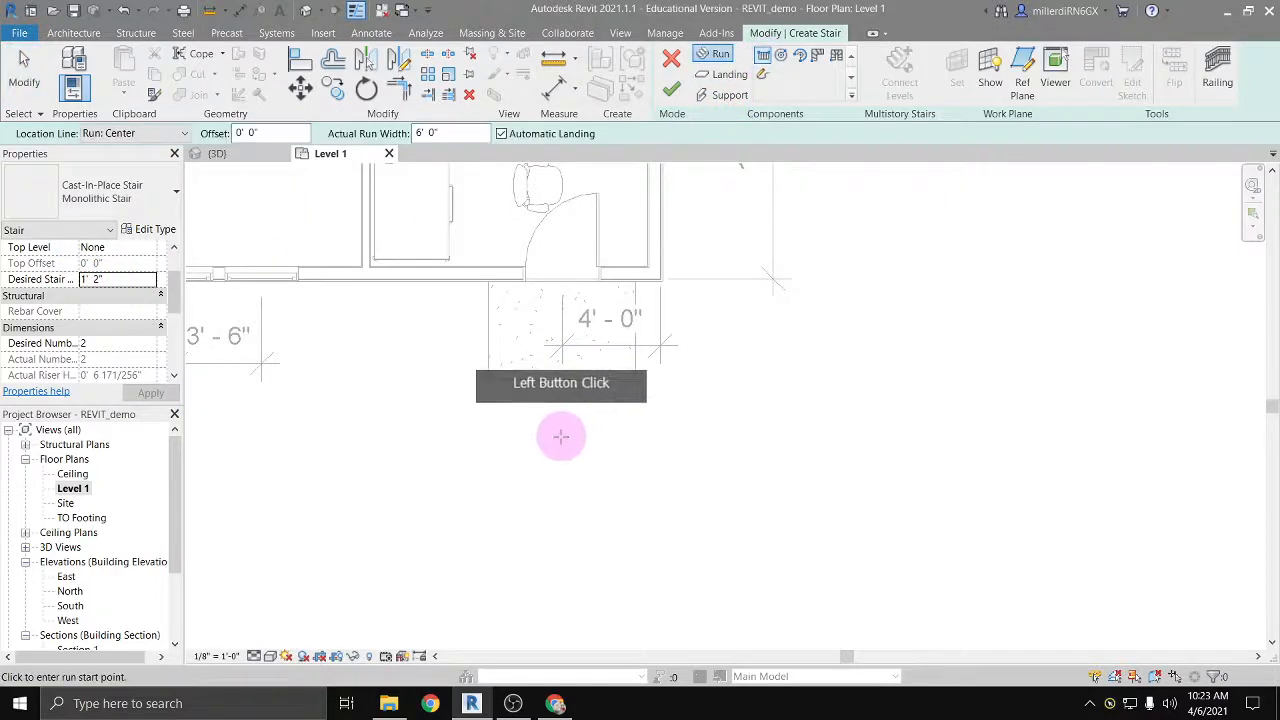
pyautogui.click(564, 375)
pyautogui.click(564, 373)
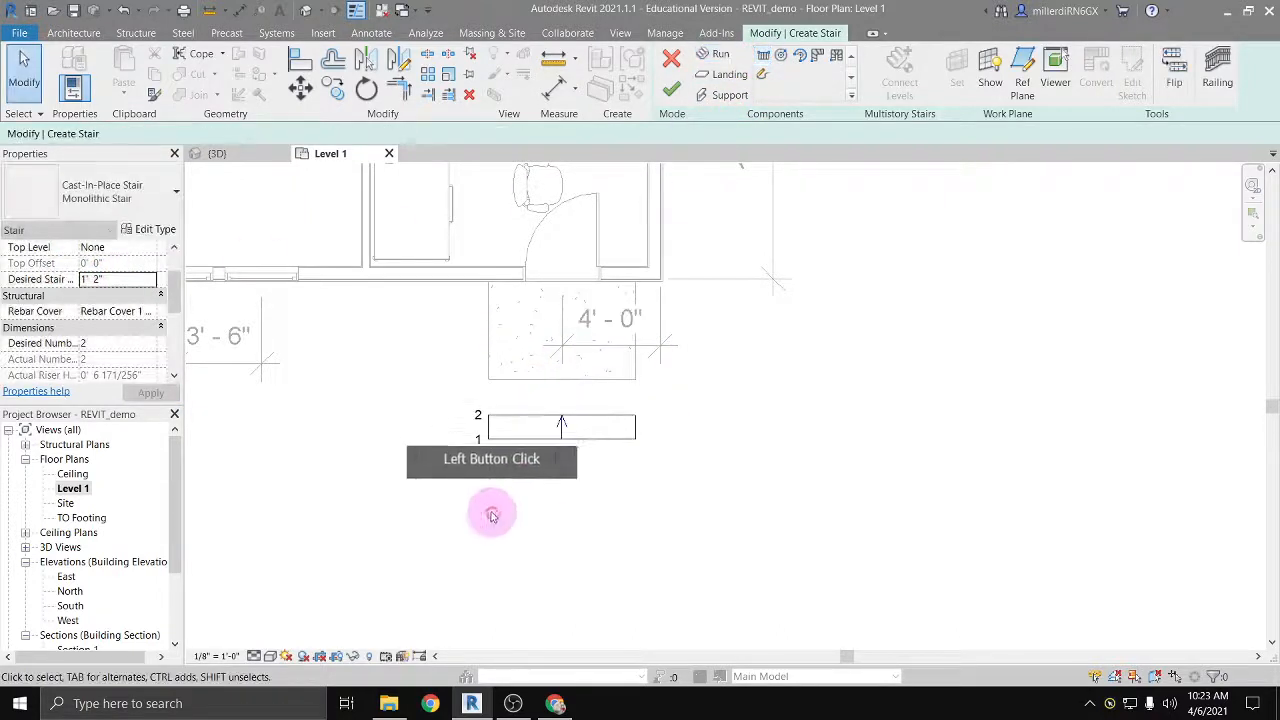
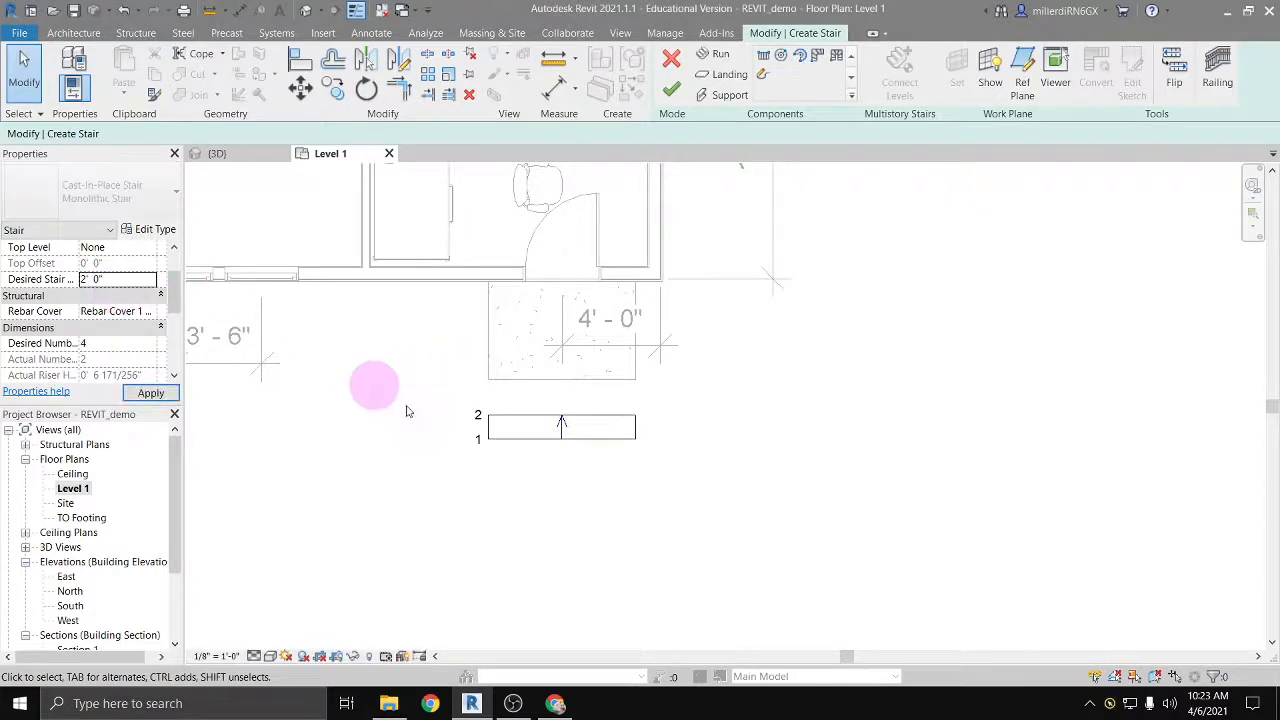
# Step: Delete the two-riser run and draw a straight three-riser run centred in front of the stoop
pyautogui.click(560, 425)
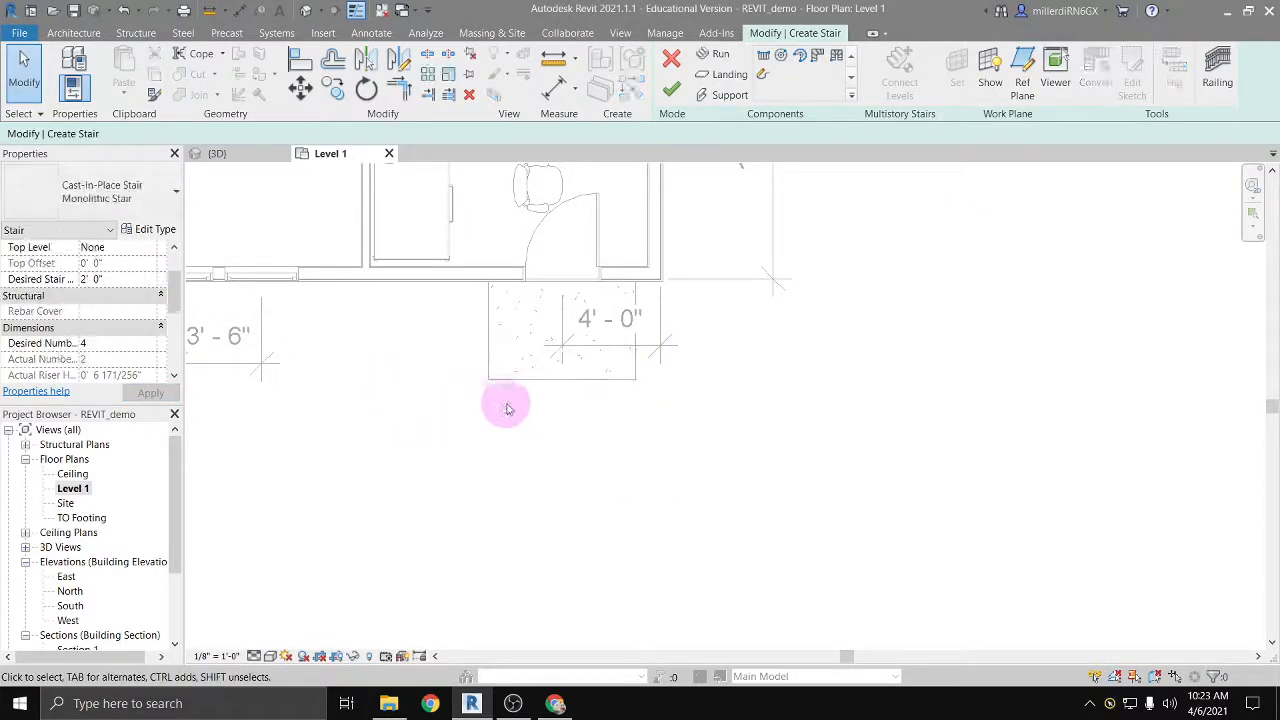
pyautogui.click(762, 57)
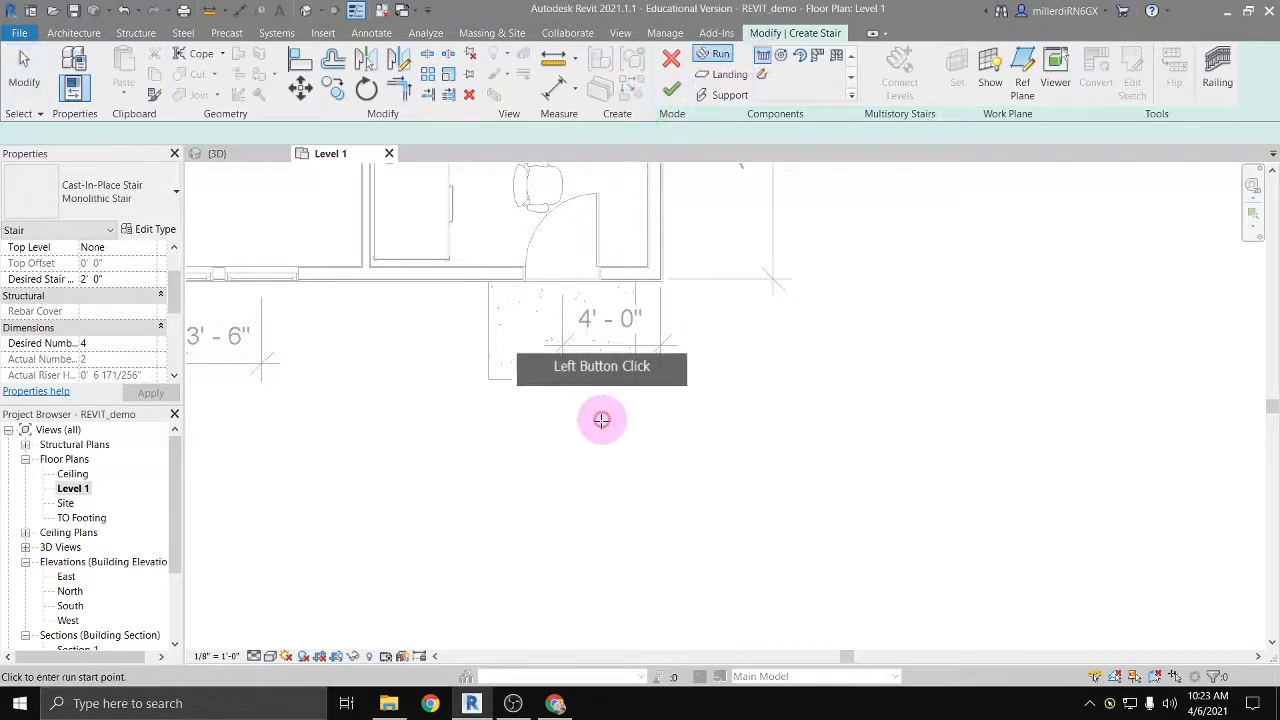
pyautogui.click(562, 437)
pyautogui.click(562, 391)
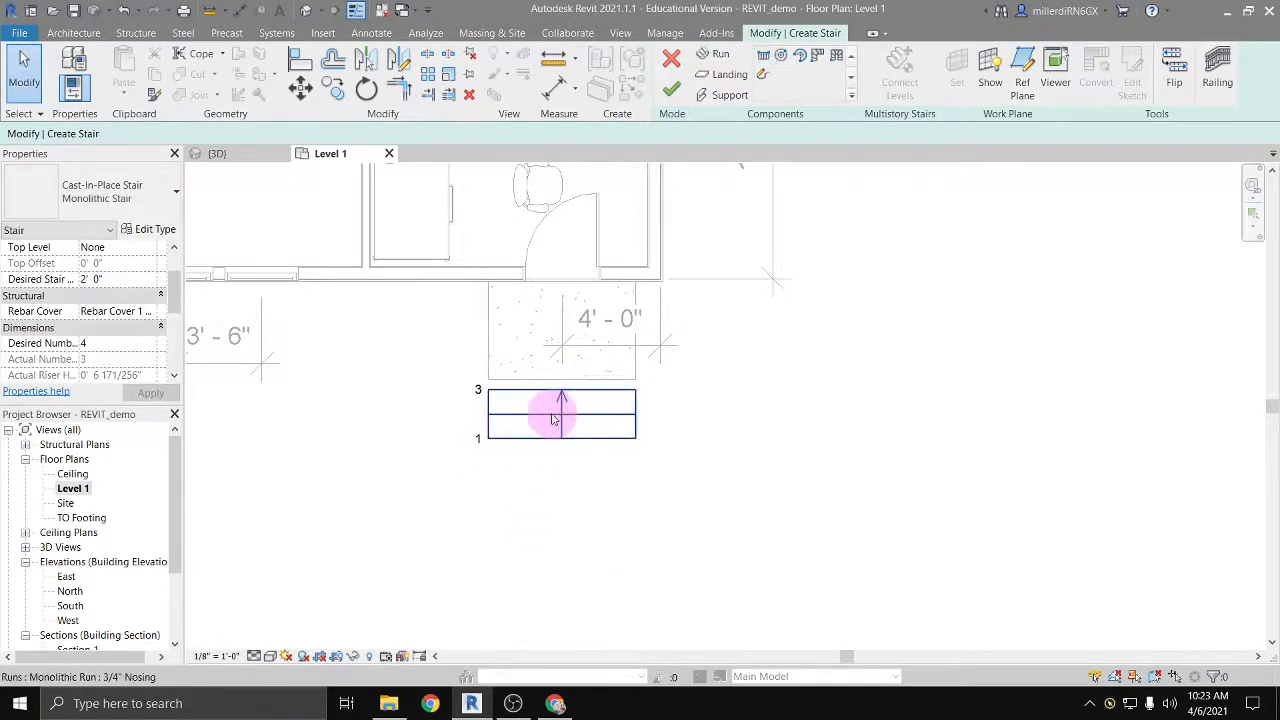
# Step: Set the three-riser run's relative top height to 1' 0"
pyautogui.click(554, 418)
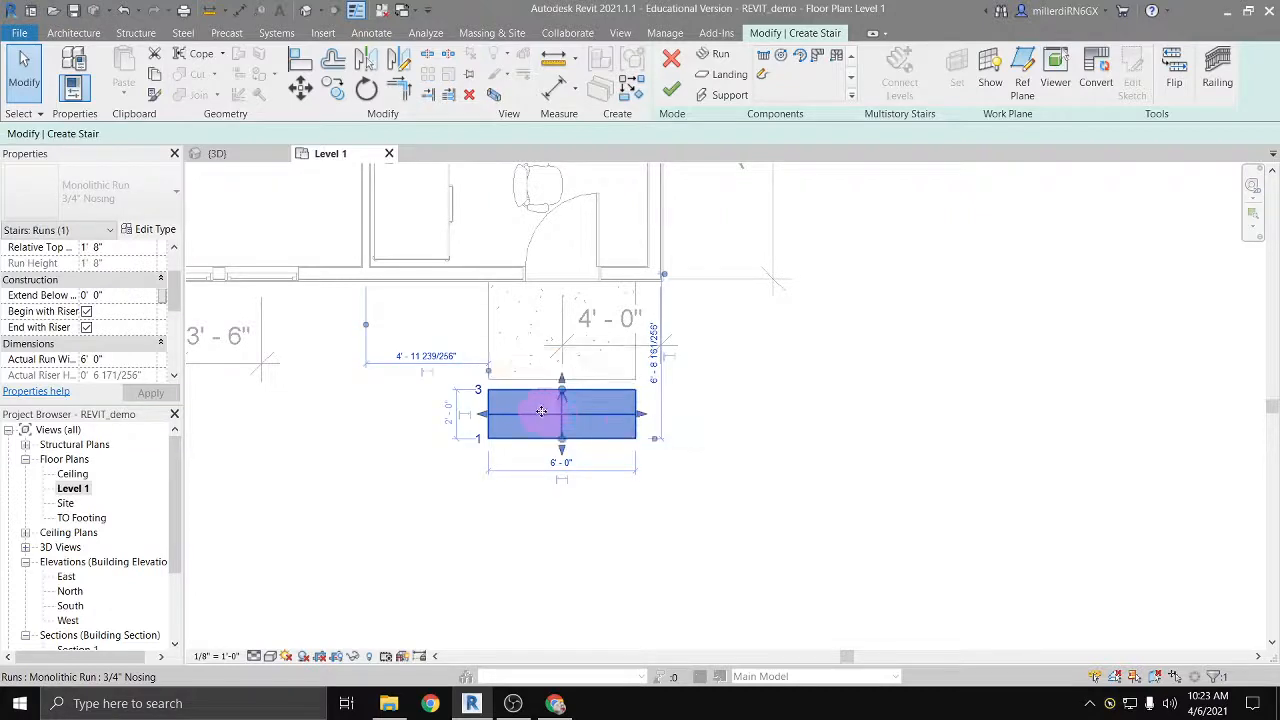
pyautogui.scroll(1, 98, 287)
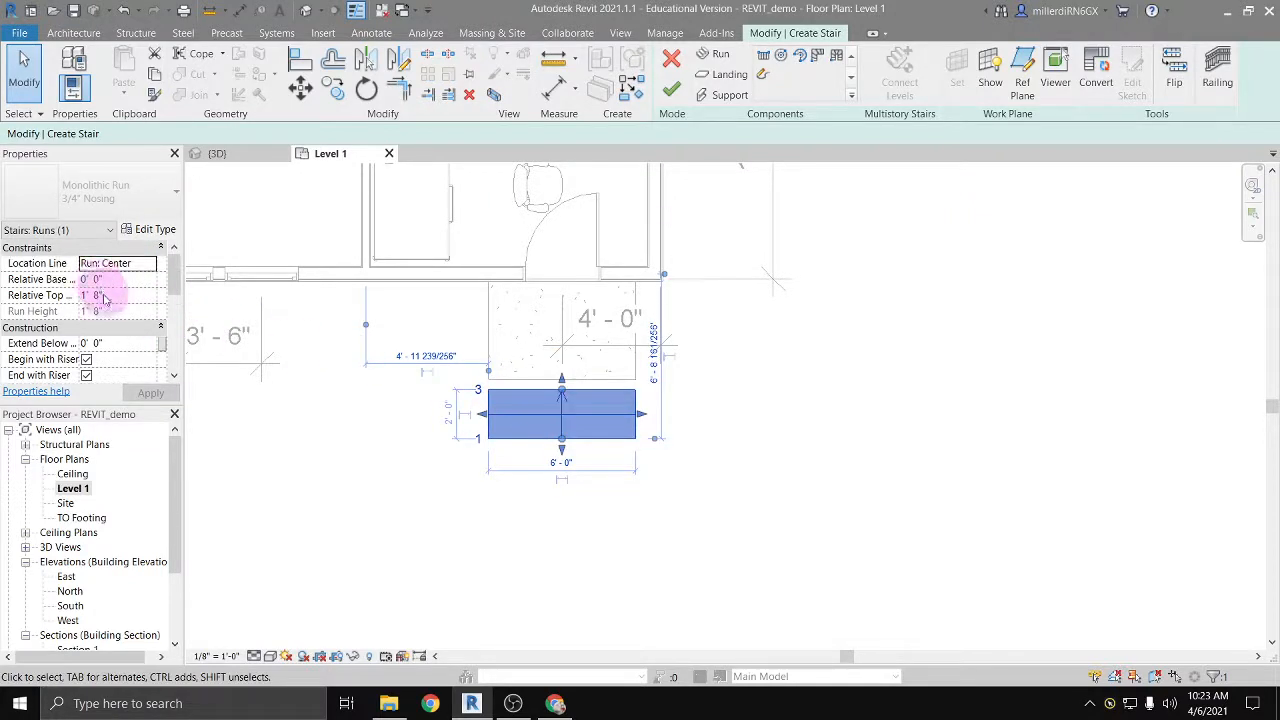
pyautogui.click(97, 296)
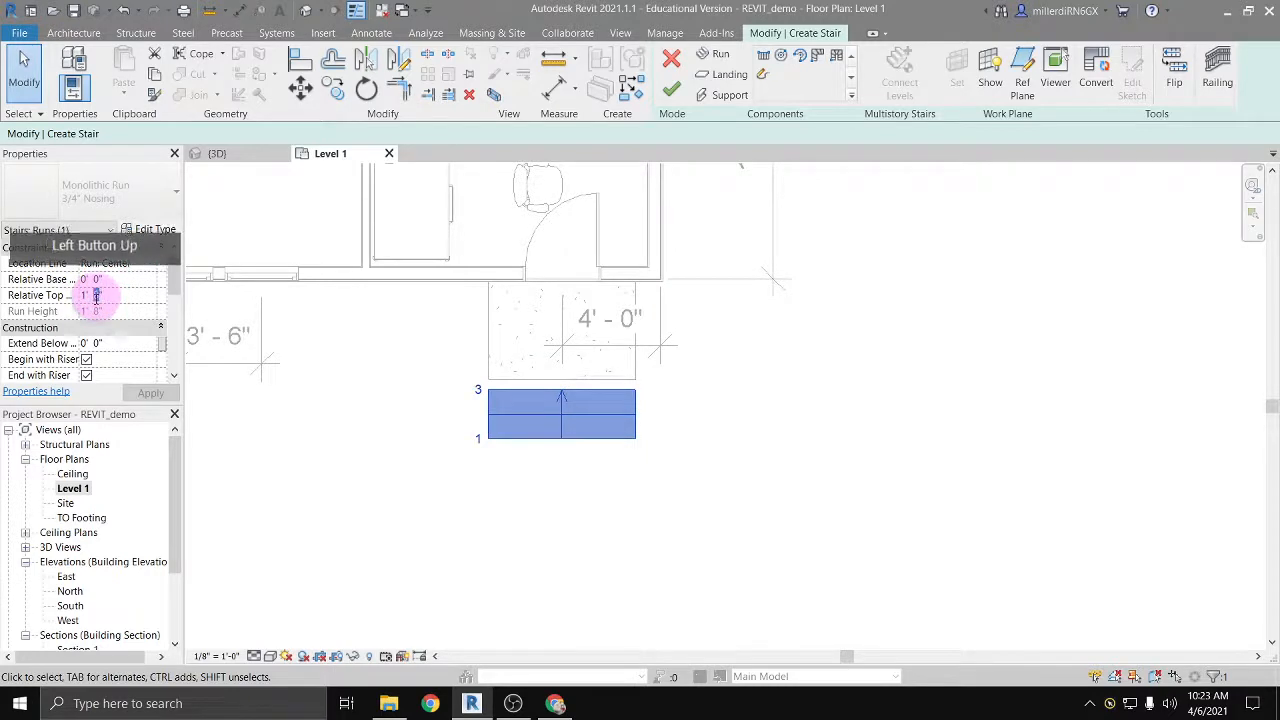
pyautogui.write('0')
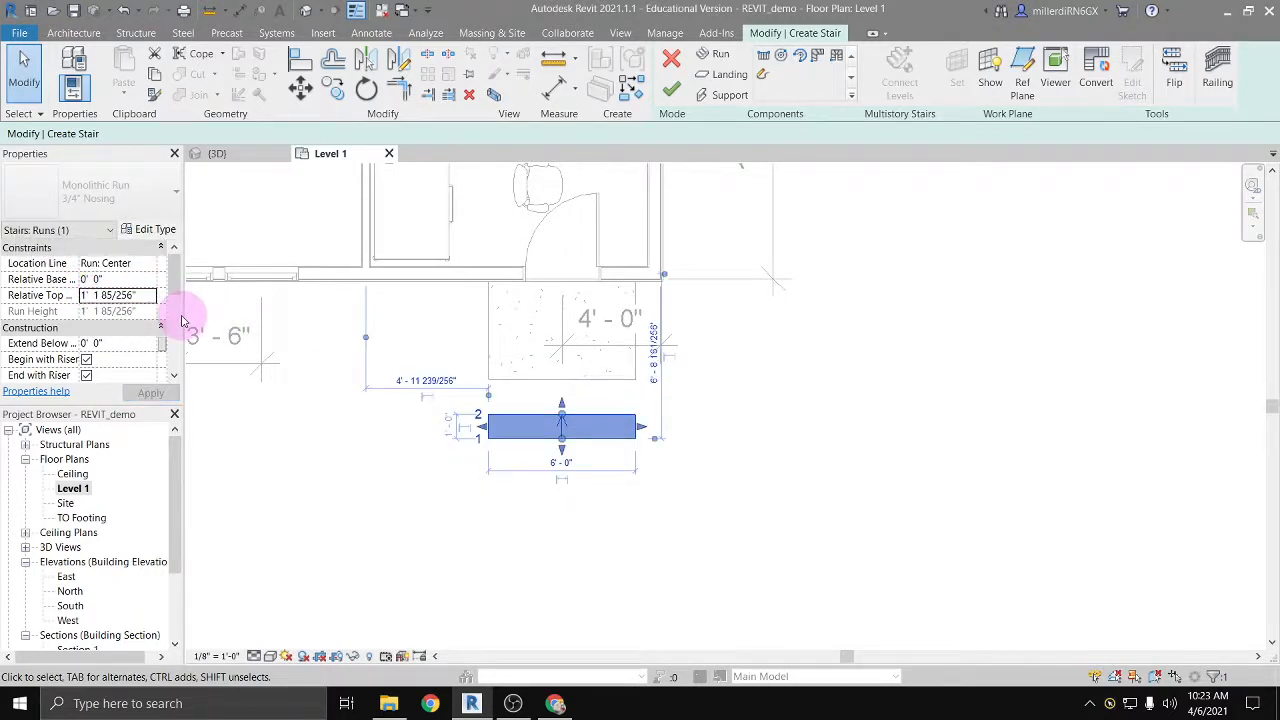
# Step: Finish the stair and inspect it beside the stoop in the 3D view
pyautogui.click(673, 91)
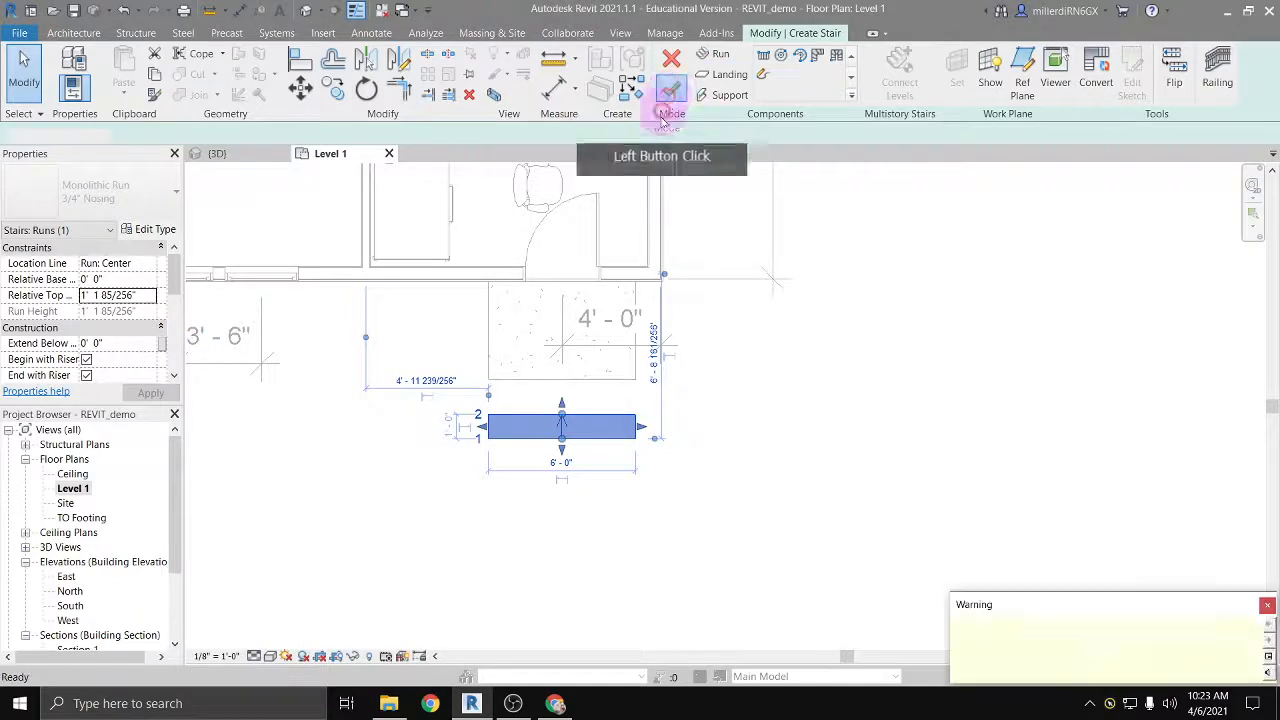
pyautogui.click(321, 12)
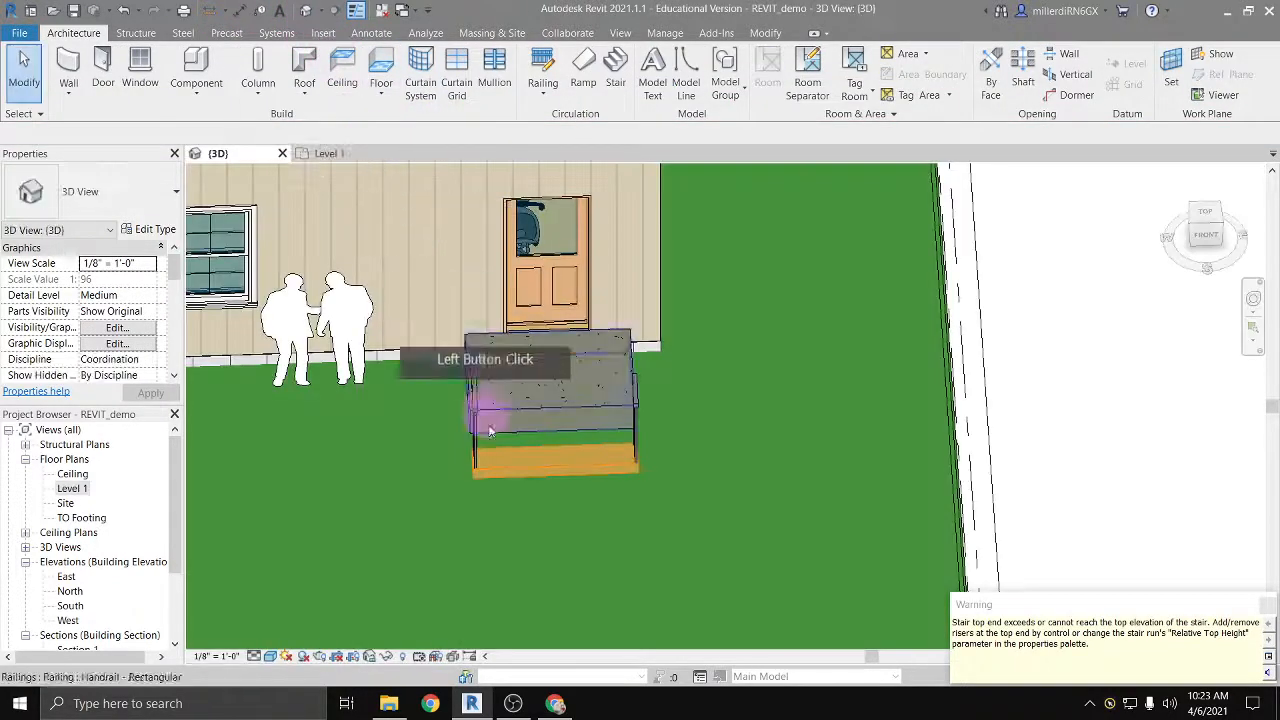
pyautogui.keyDown('shift'); pyautogui.moveTo(491, 400); pyautogui.dragTo(463, 567, button='middle'); pyautogui.keyUp('shift')
pyautogui.click(463, 566)
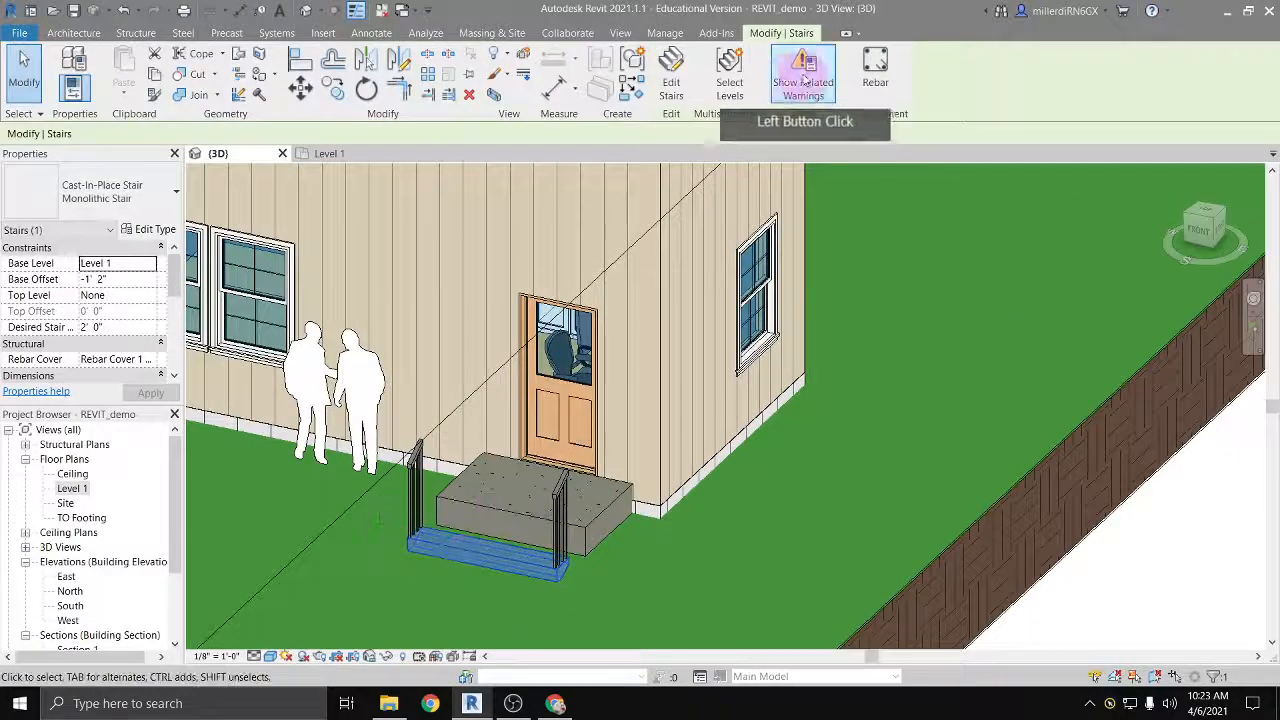
# Step: Reopen the stair for editing in the Level 1 plan and examine the run's relative top height and type properties
pyautogui.click(676, 84)
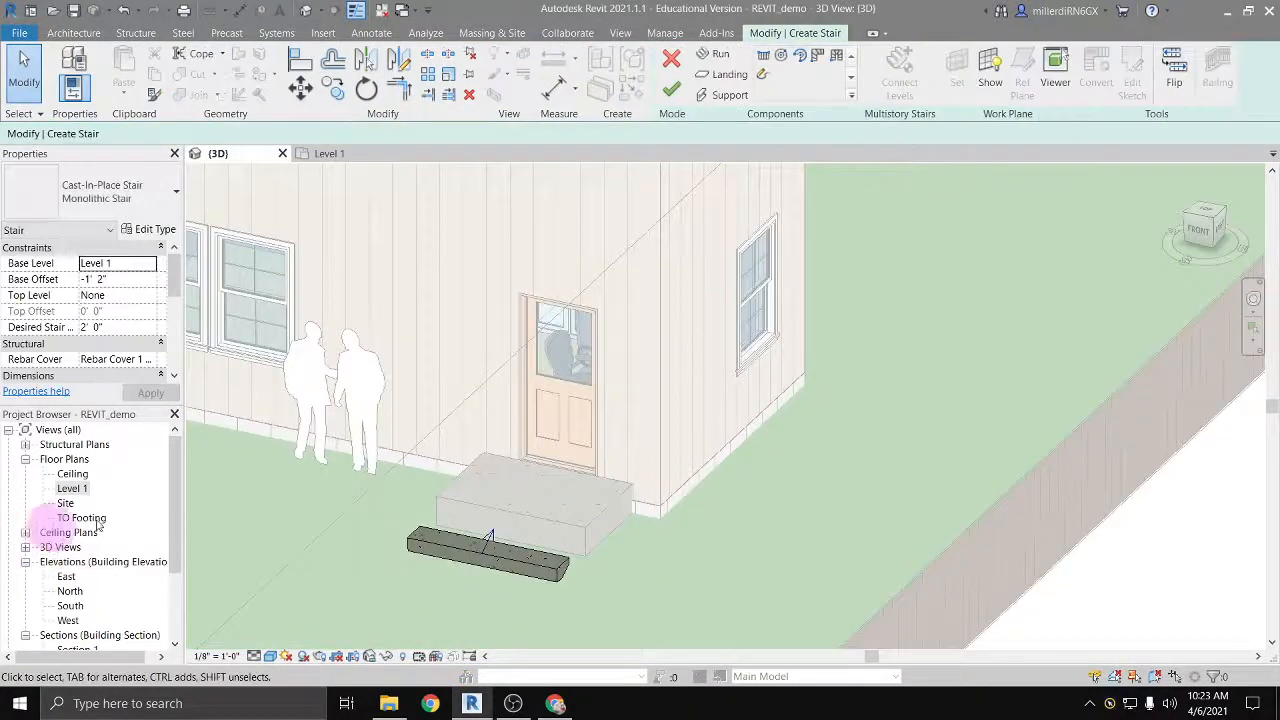
pyautogui.doubleClick(72, 488)
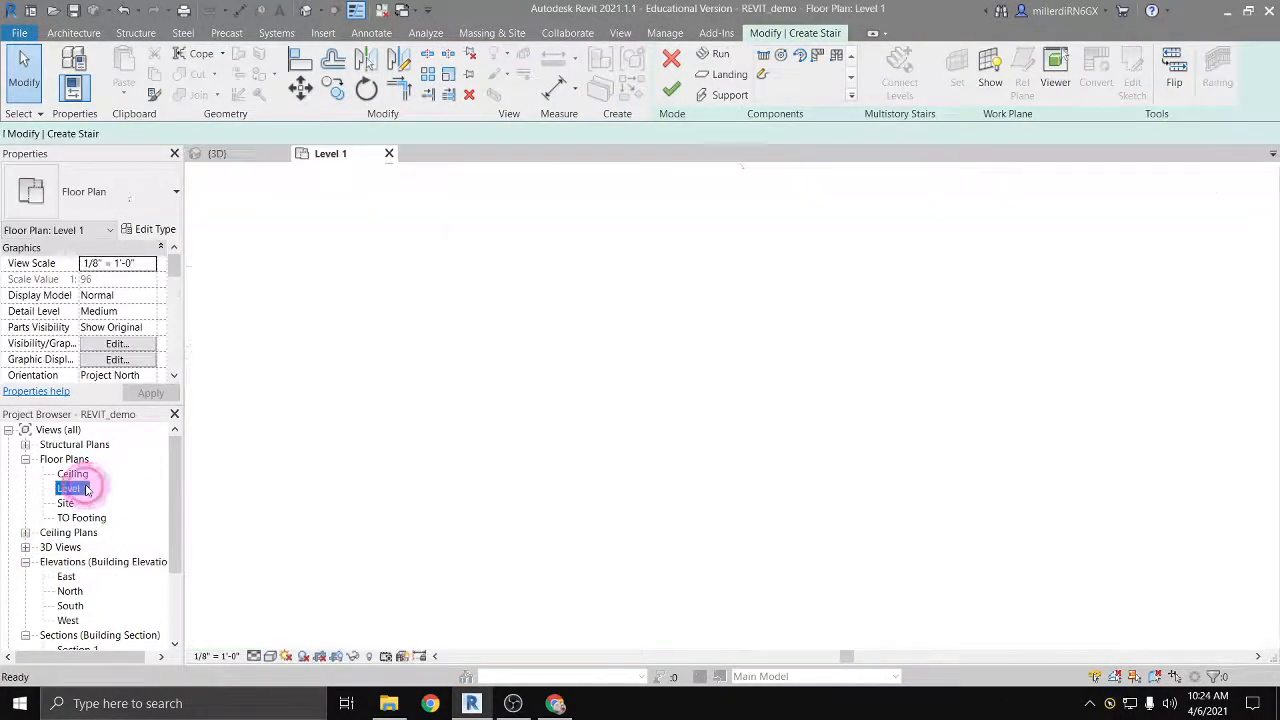
pyautogui.click(550, 426)
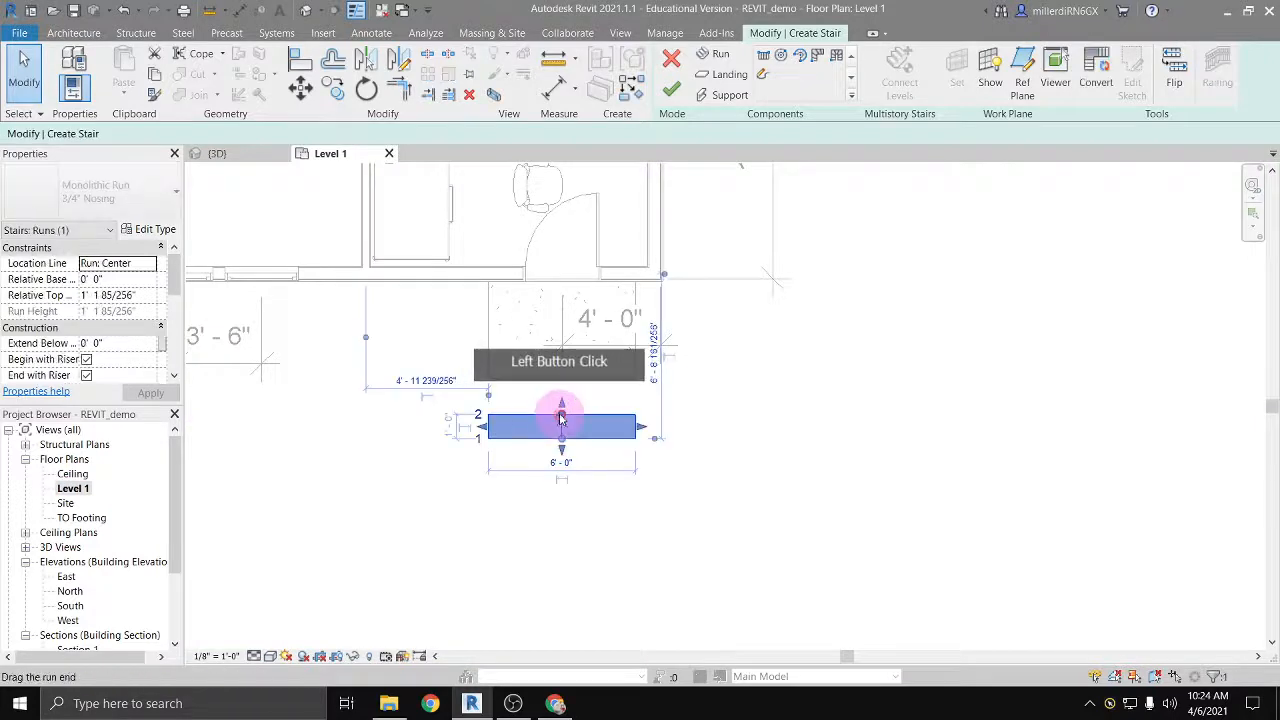
pyautogui.click(133, 294)
pyautogui.moveTo(133, 294); pyautogui.dragTo(92, 295)
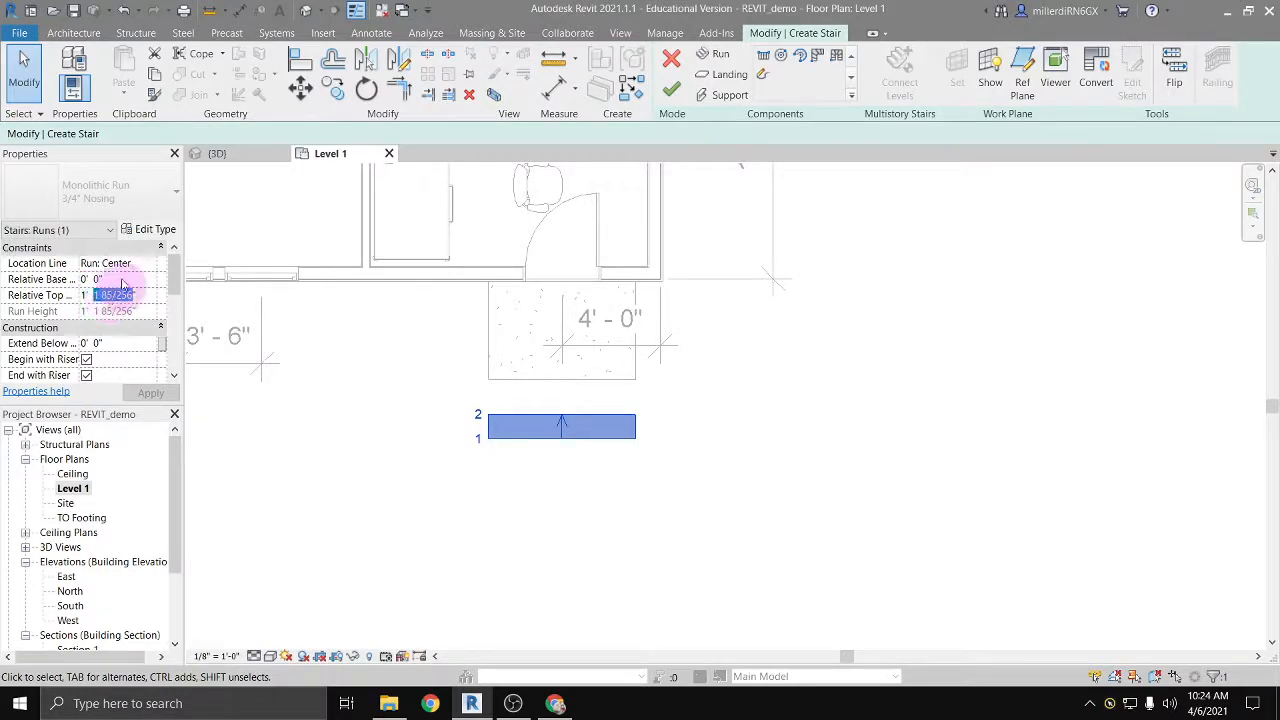
pyautogui.click(144, 232)
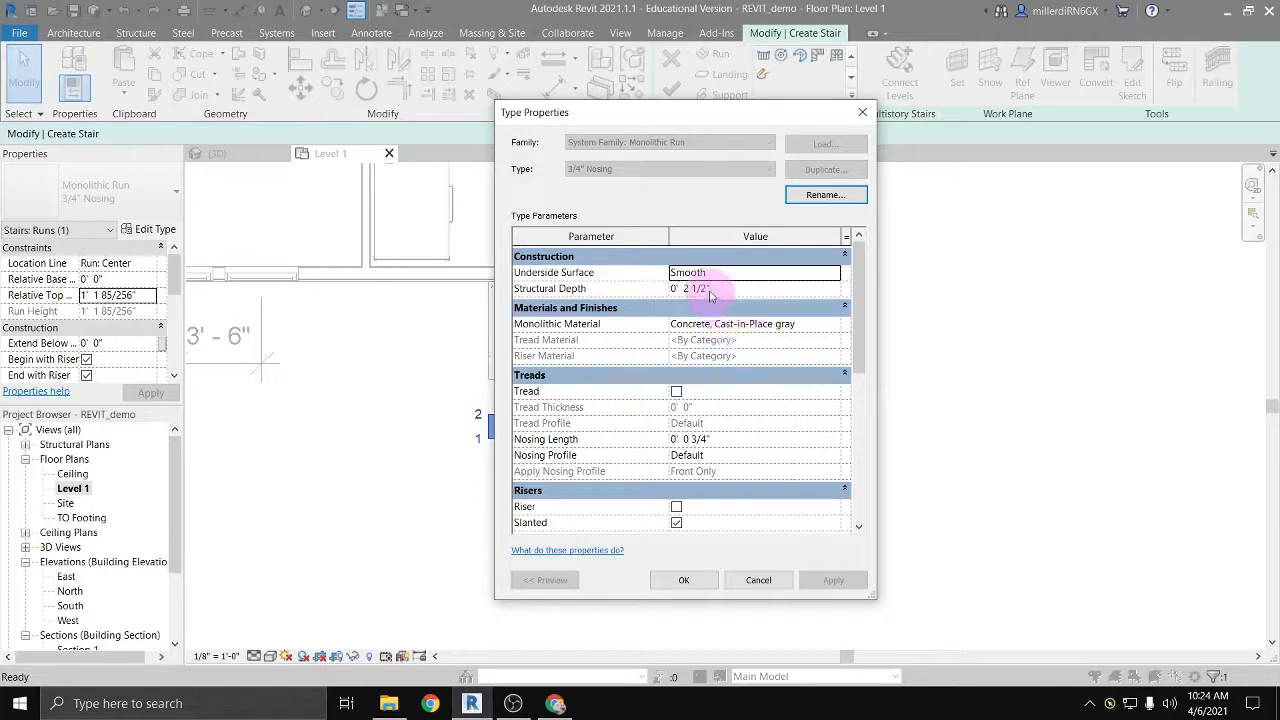
pyautogui.scroll(-8, 711, 295)
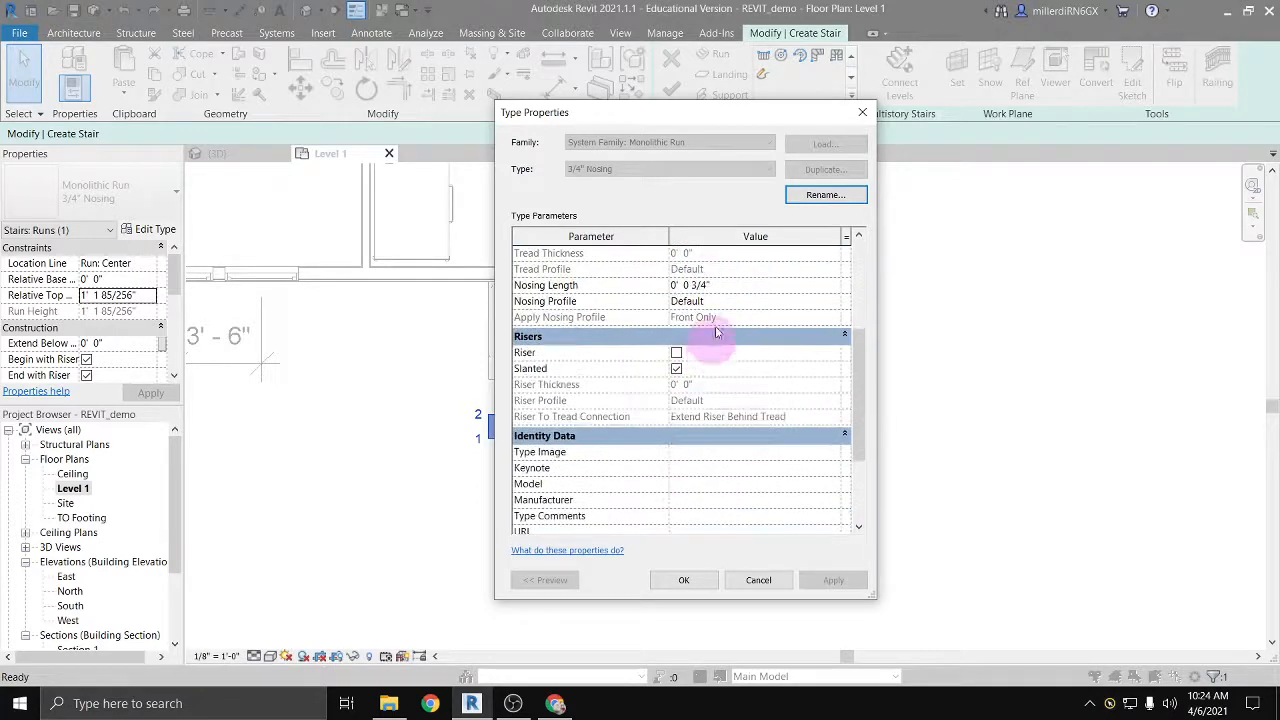
pyautogui.click(759, 581)
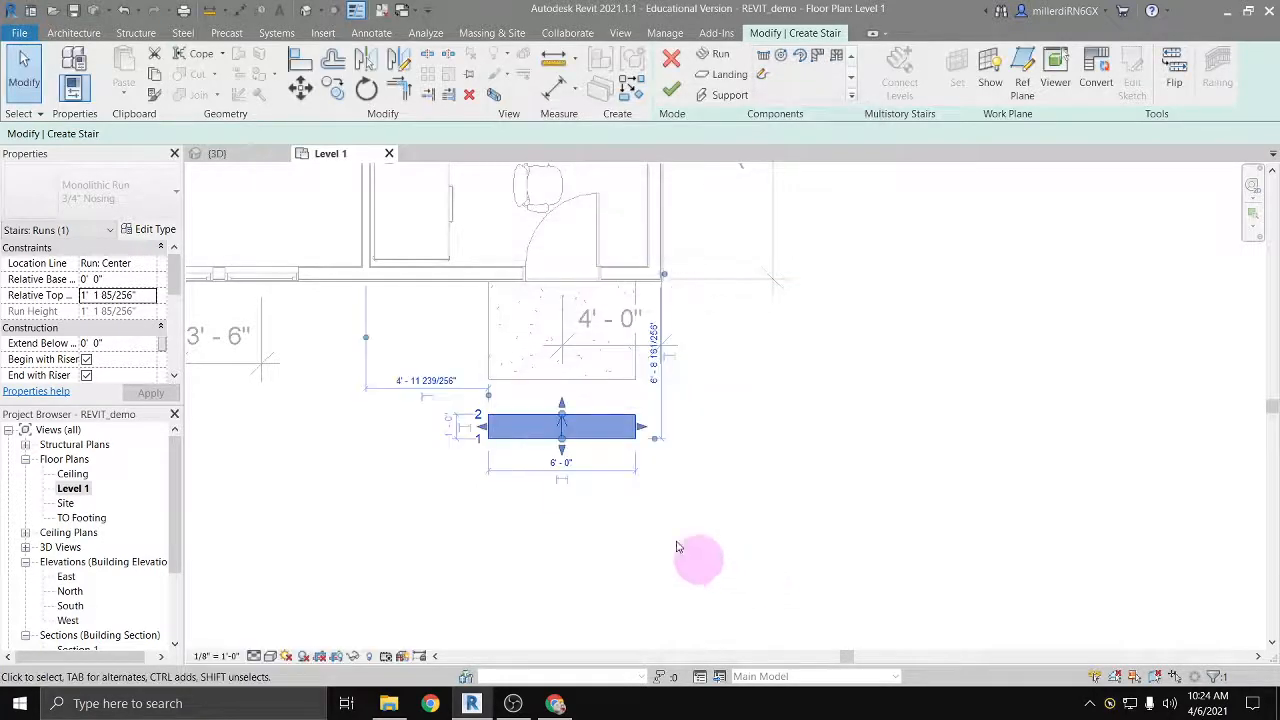
# Step: Set the Monolithic Stair type's maximum riser height to 0' 4 1/2"
pyautogui.click(650, 525)
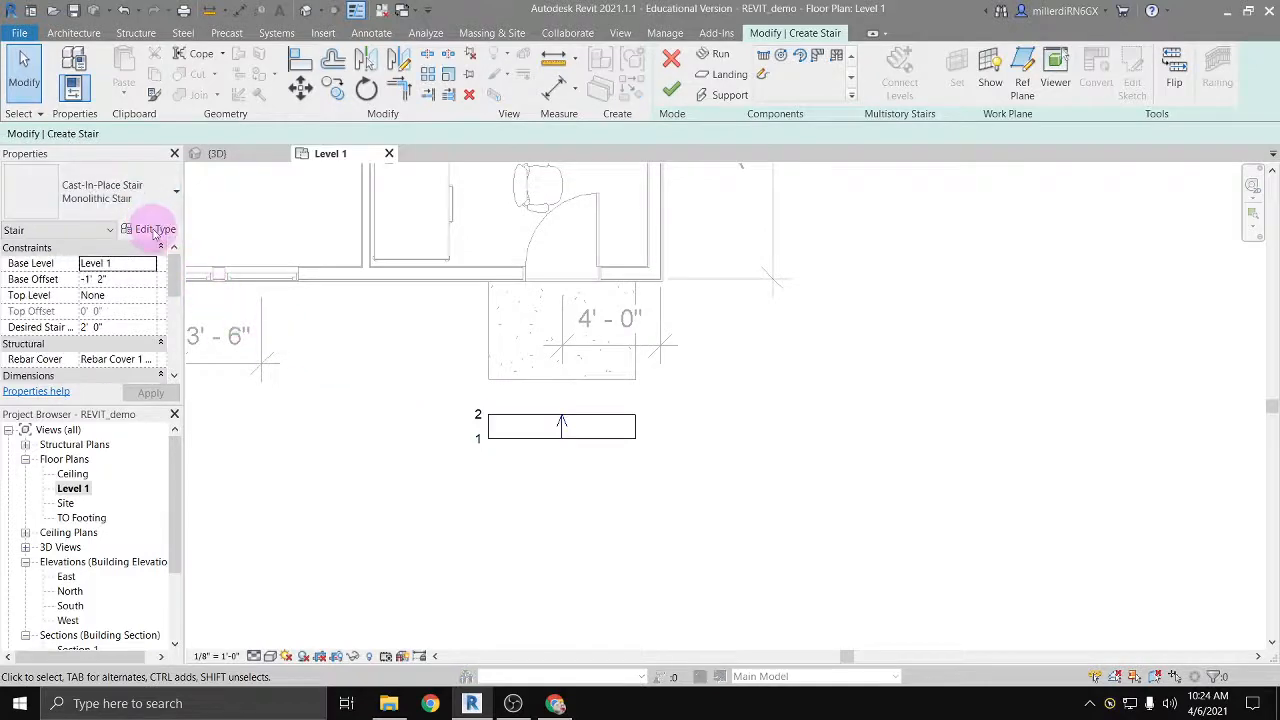
pyautogui.click(155, 229)
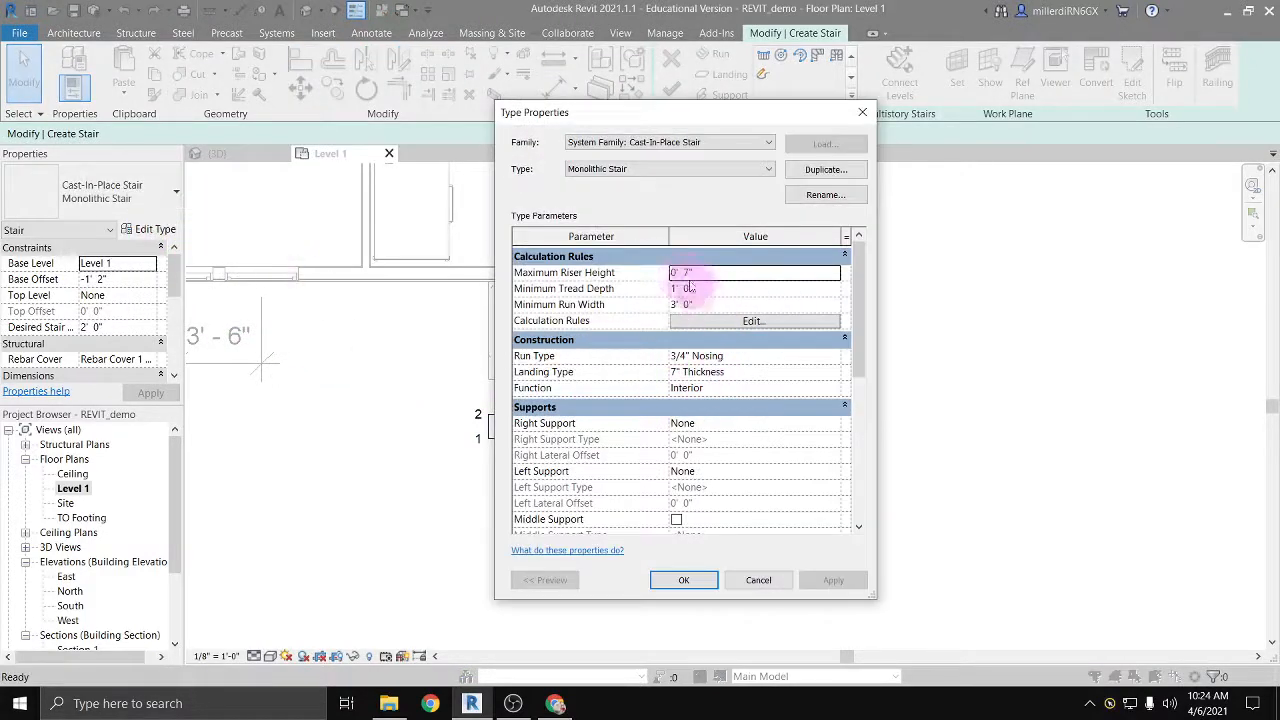
pyautogui.click(688, 272)
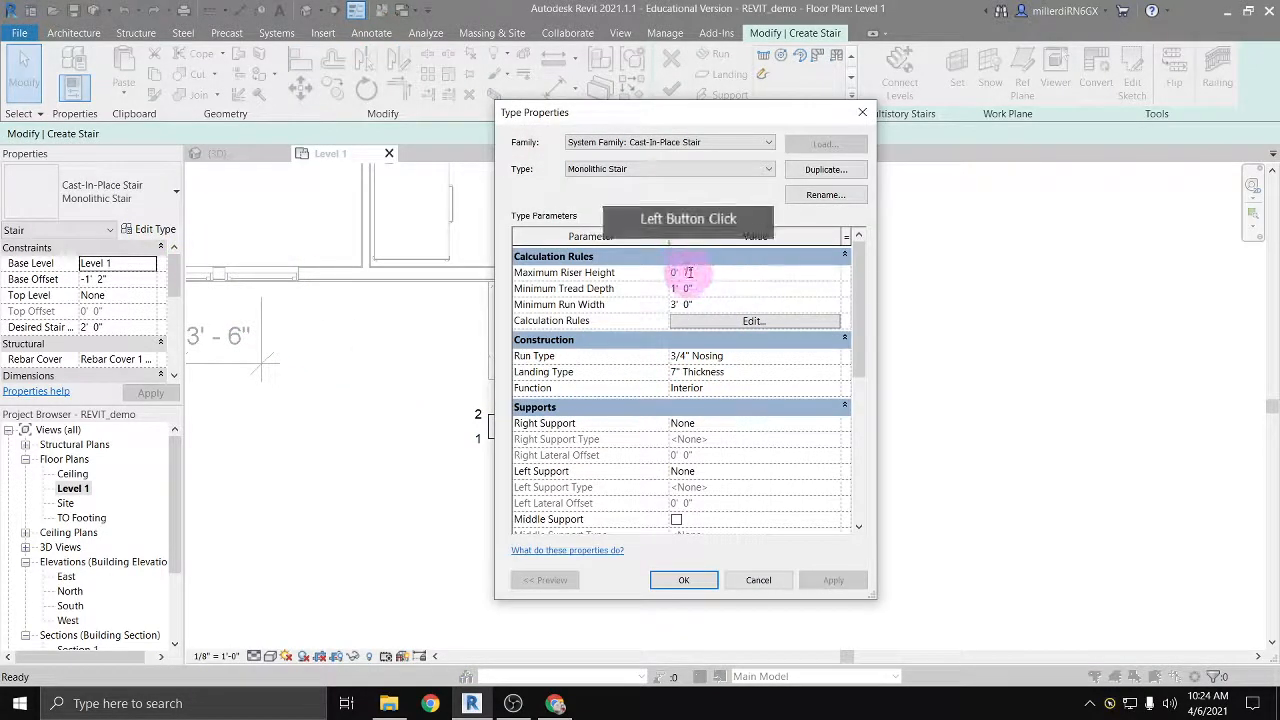
pyautogui.moveTo(688, 272); pyautogui.dragTo(737, 317)
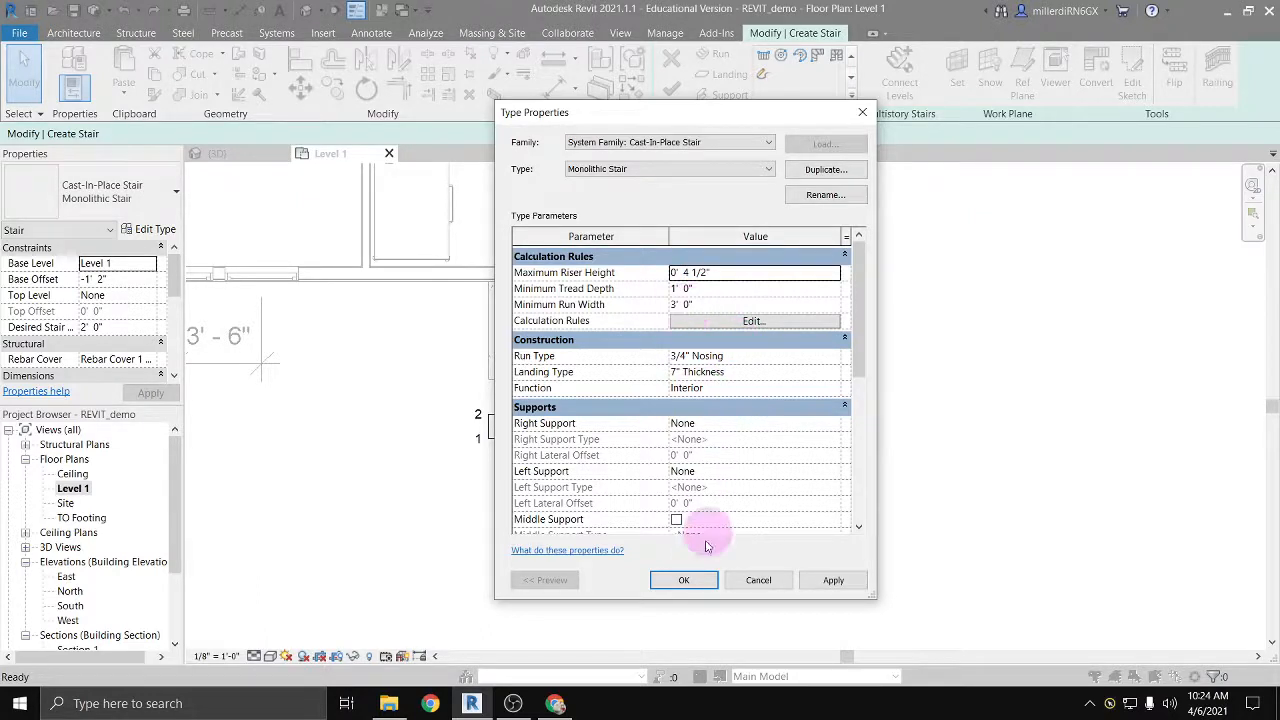
pyautogui.click(700, 588)
# Step: Replace the existing run with a straight three-riser run, 6' 0" wide and 2' 0" long, leading toward the stoop
pyautogui.click(583, 441)
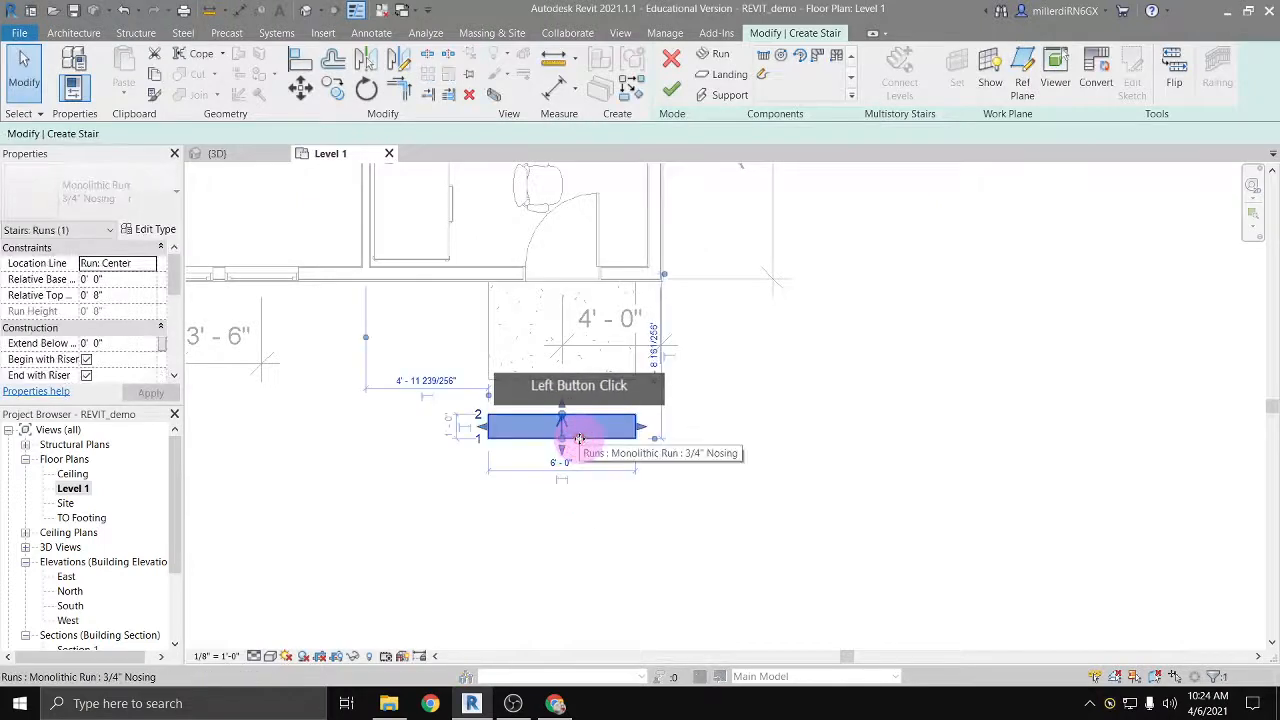
pyautogui.press('Delete')
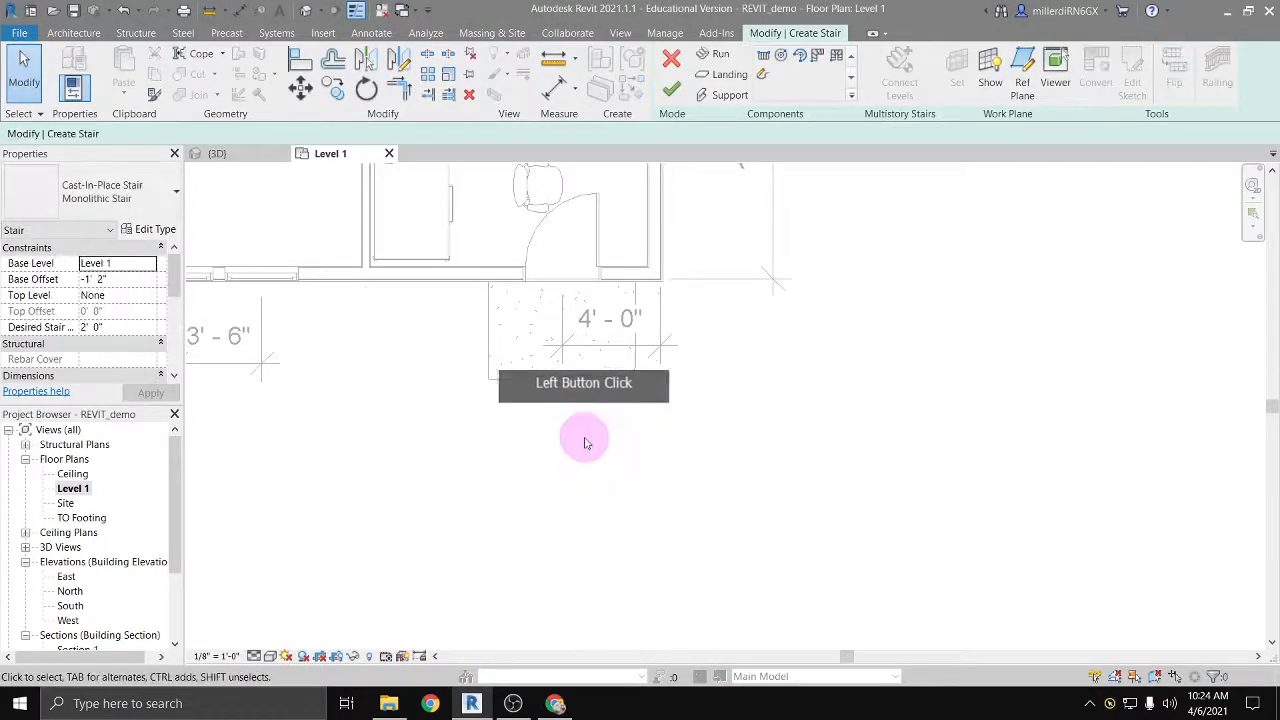
pyautogui.click(762, 56)
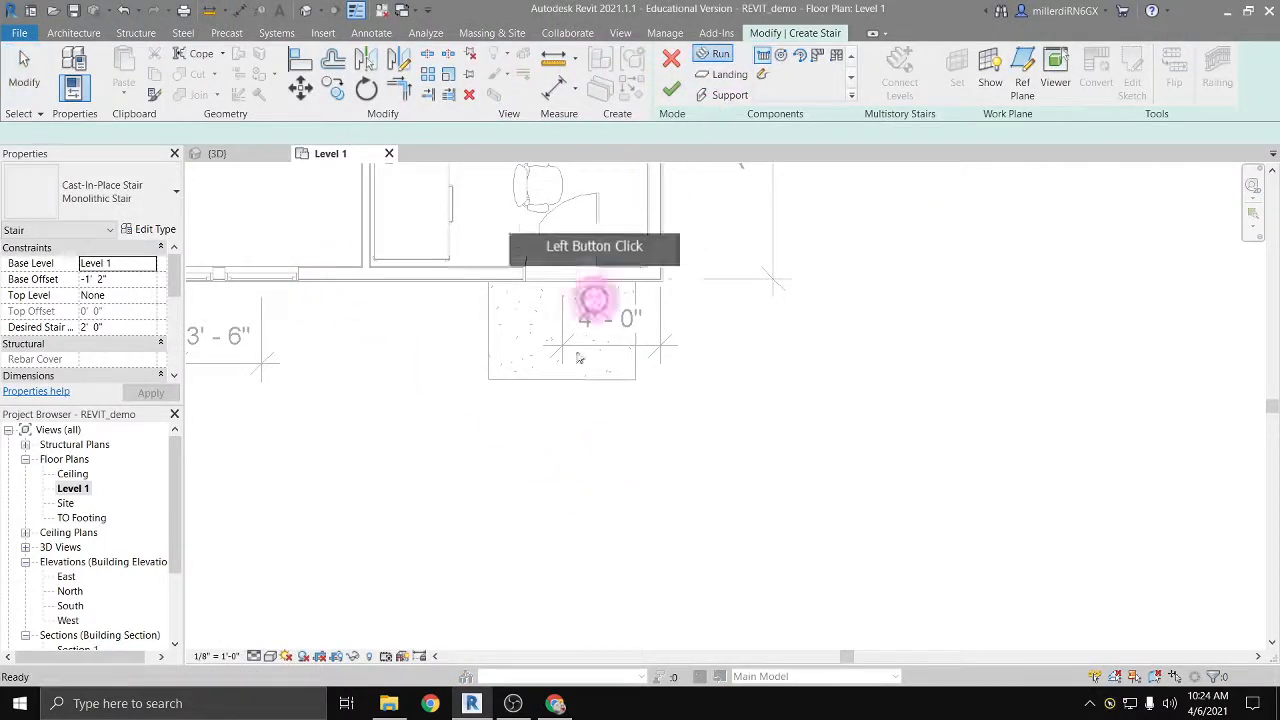
pyautogui.click(557, 437)
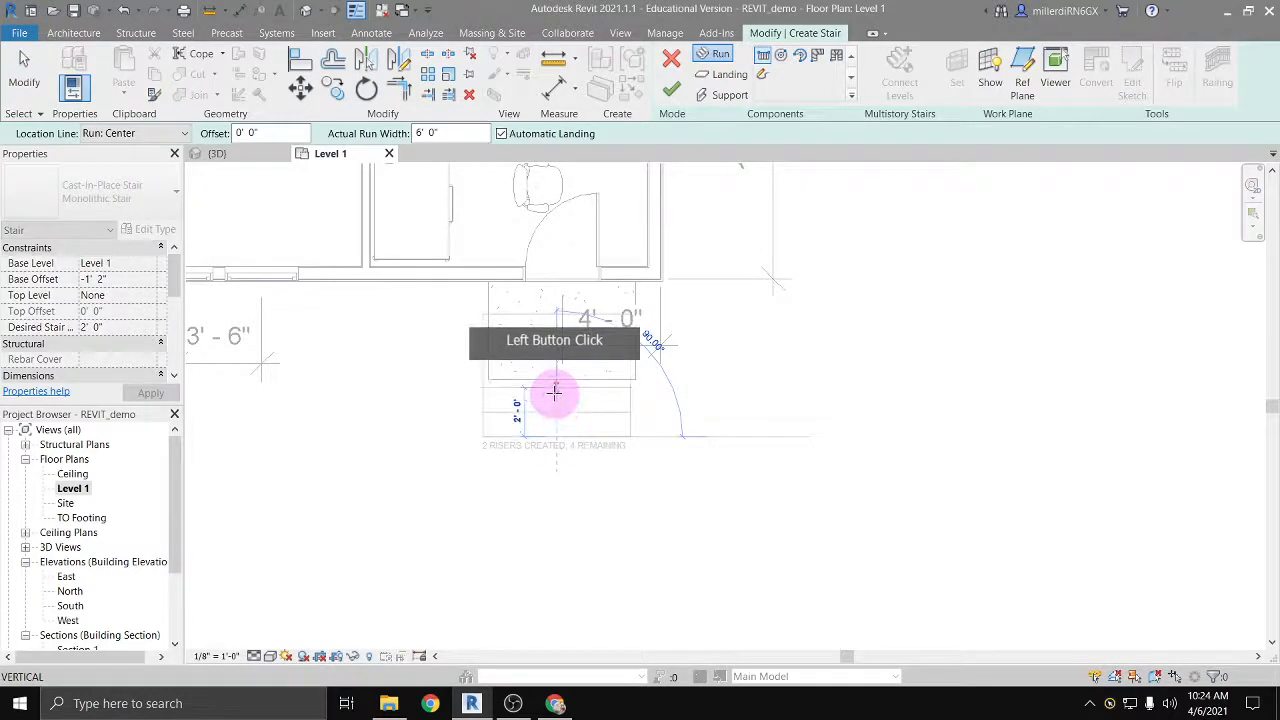
pyautogui.click(553, 389)
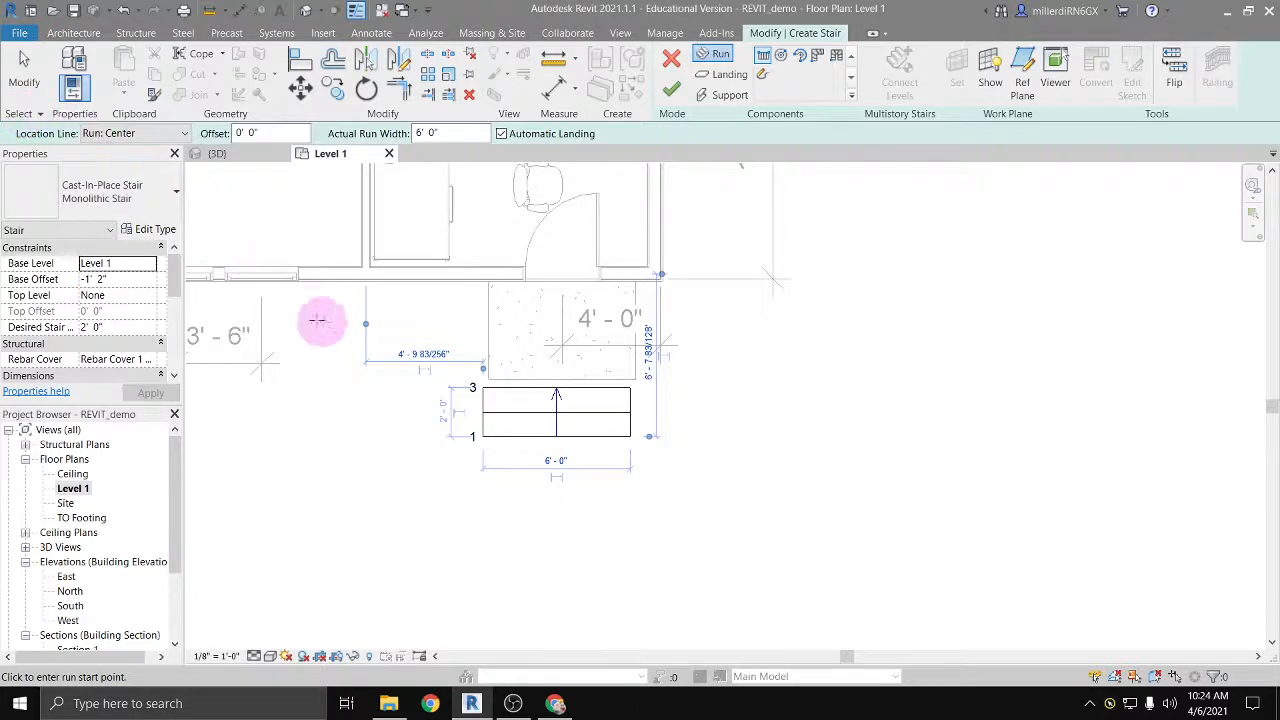
pyautogui.press('Escape')
# Step: Shift the new run sideways to line up with the stoop and nudge it up against the stoop's front edge
pyautogui.click(495, 415)
pyautogui.moveTo(495, 415); pyautogui.dragTo(503, 415)
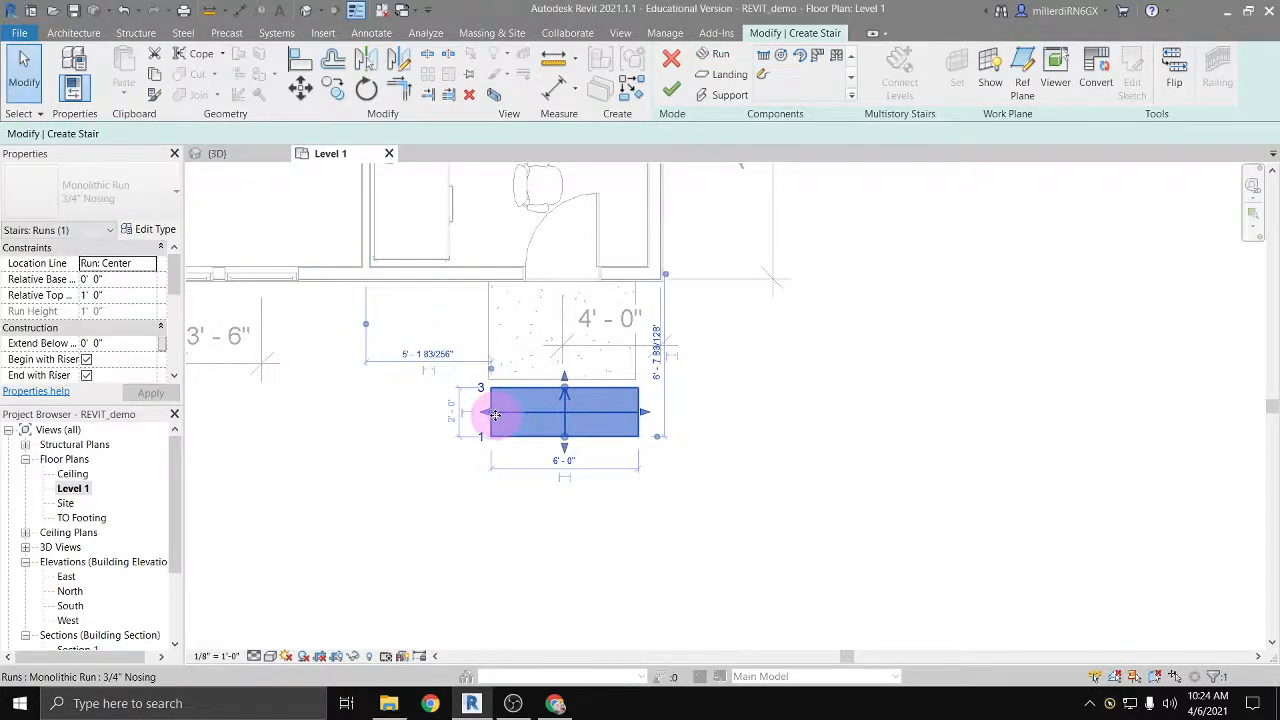
pyautogui.press('Up')
pyautogui.press('Up')
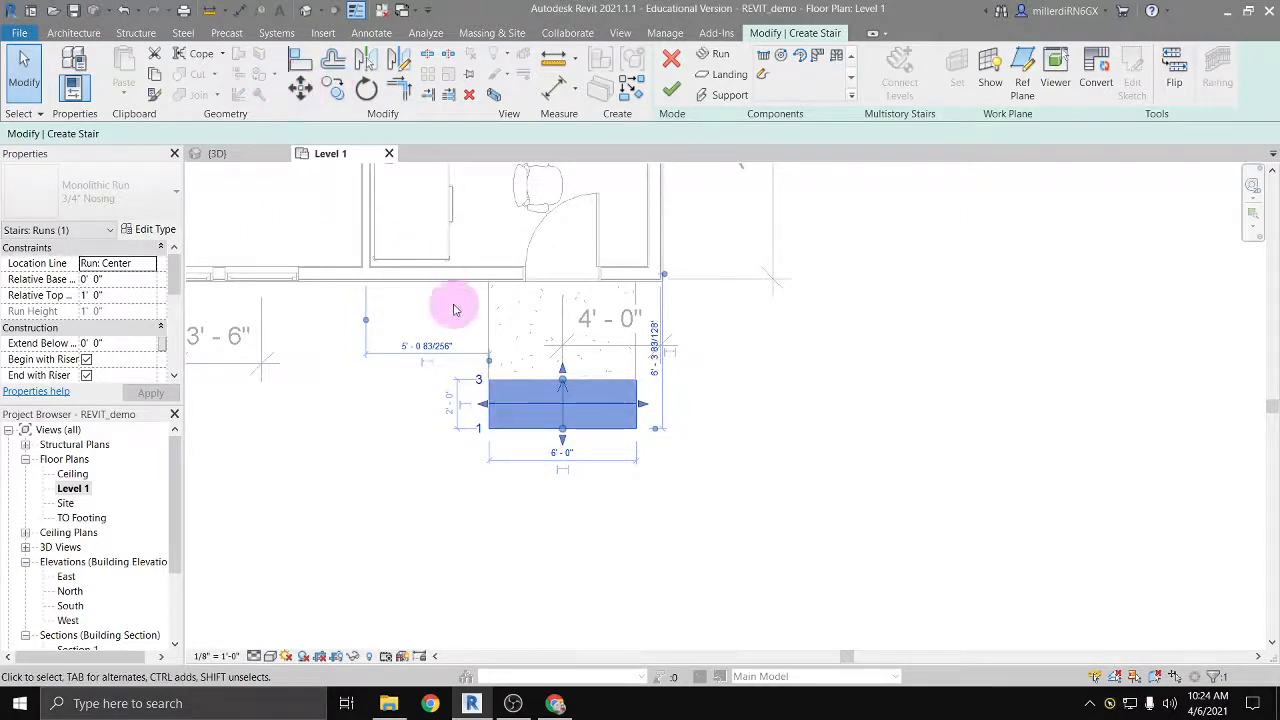
# Step: Move the run precisely so that its upper left corner meets the stoop's front left corner
pyautogui.scroll(5, 518, 380)
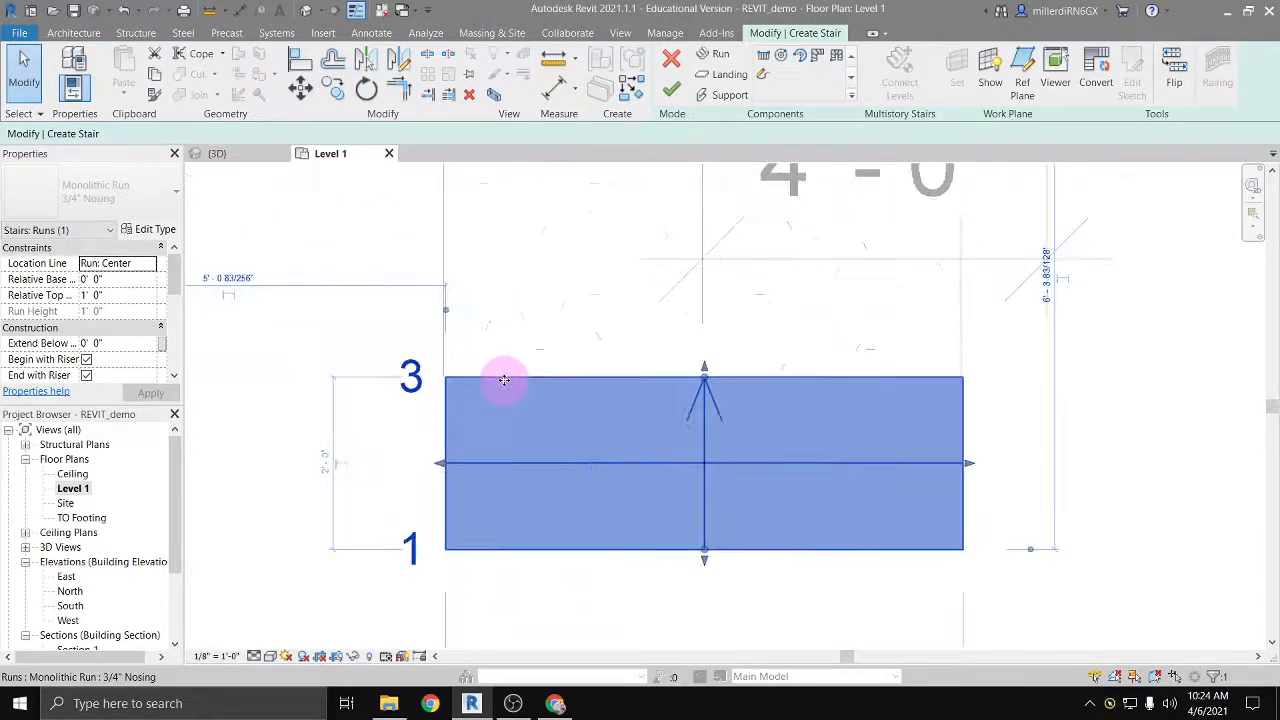
pyautogui.scroll(2, 504, 380)
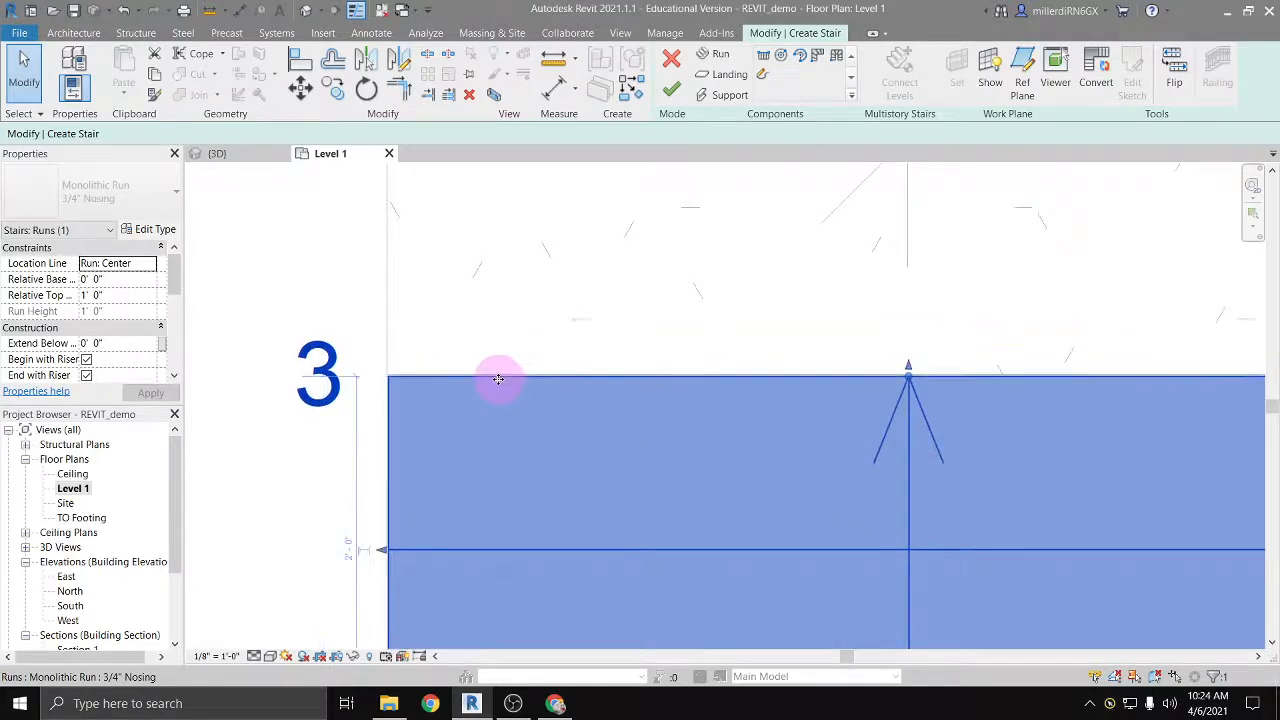
pyautogui.scroll(2, 490, 379)
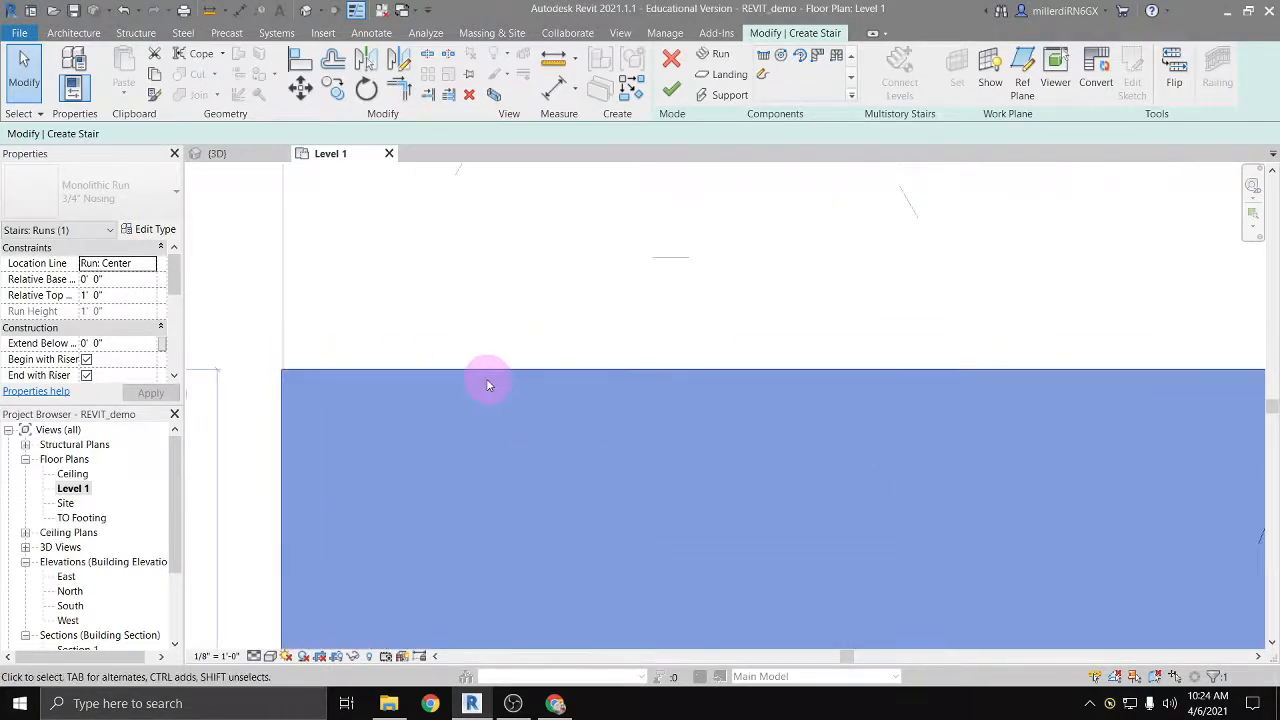
pyautogui.click(300, 88)
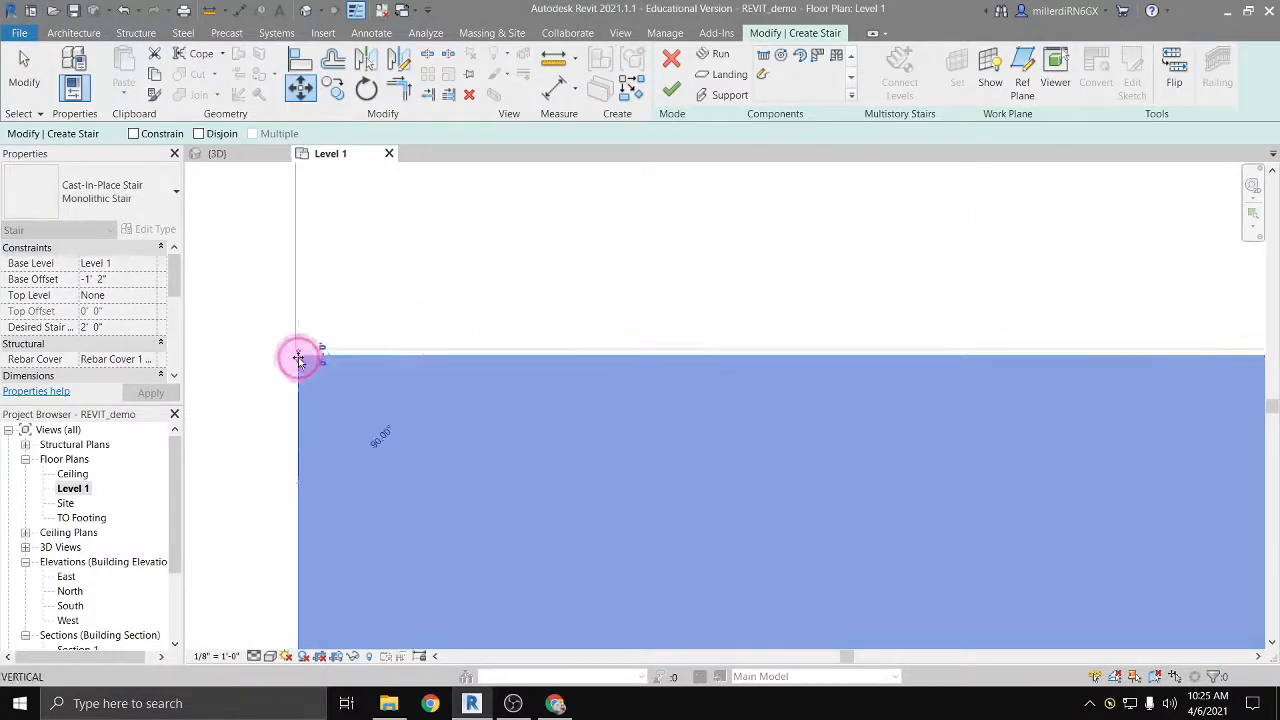
pyautogui.click(299, 356)
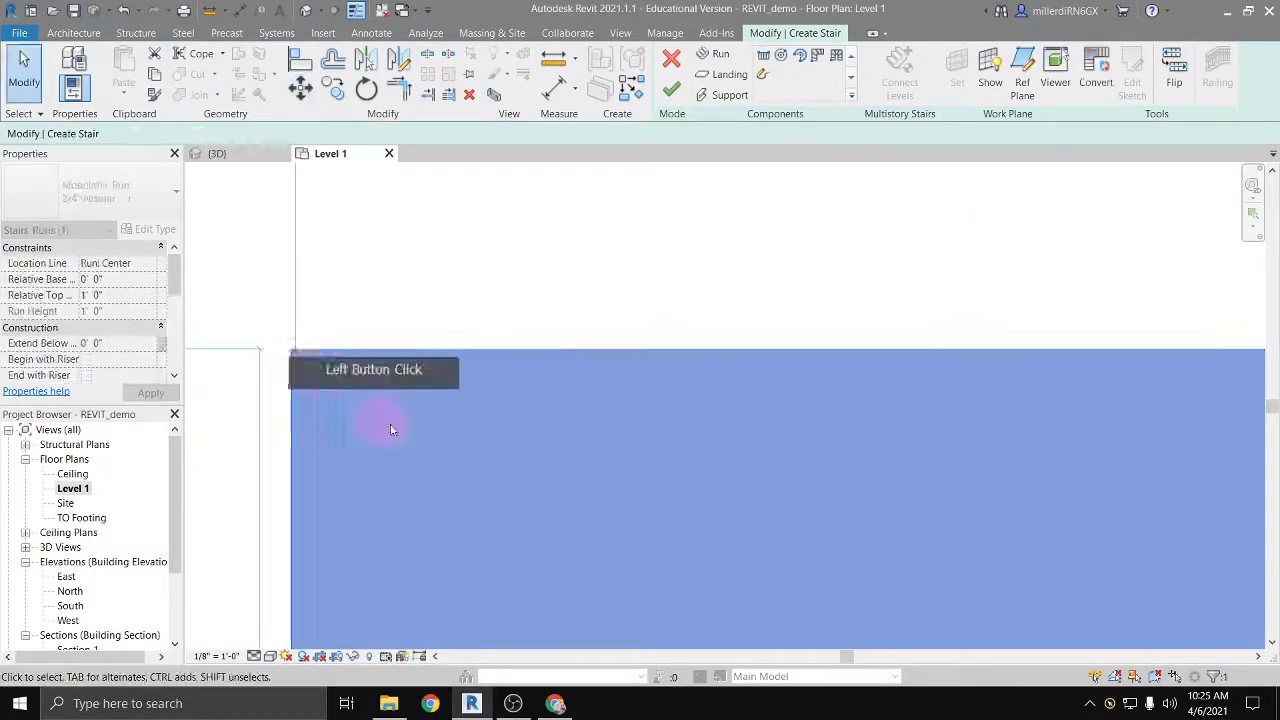
pyautogui.click(286, 340)
pyautogui.click(300, 88)
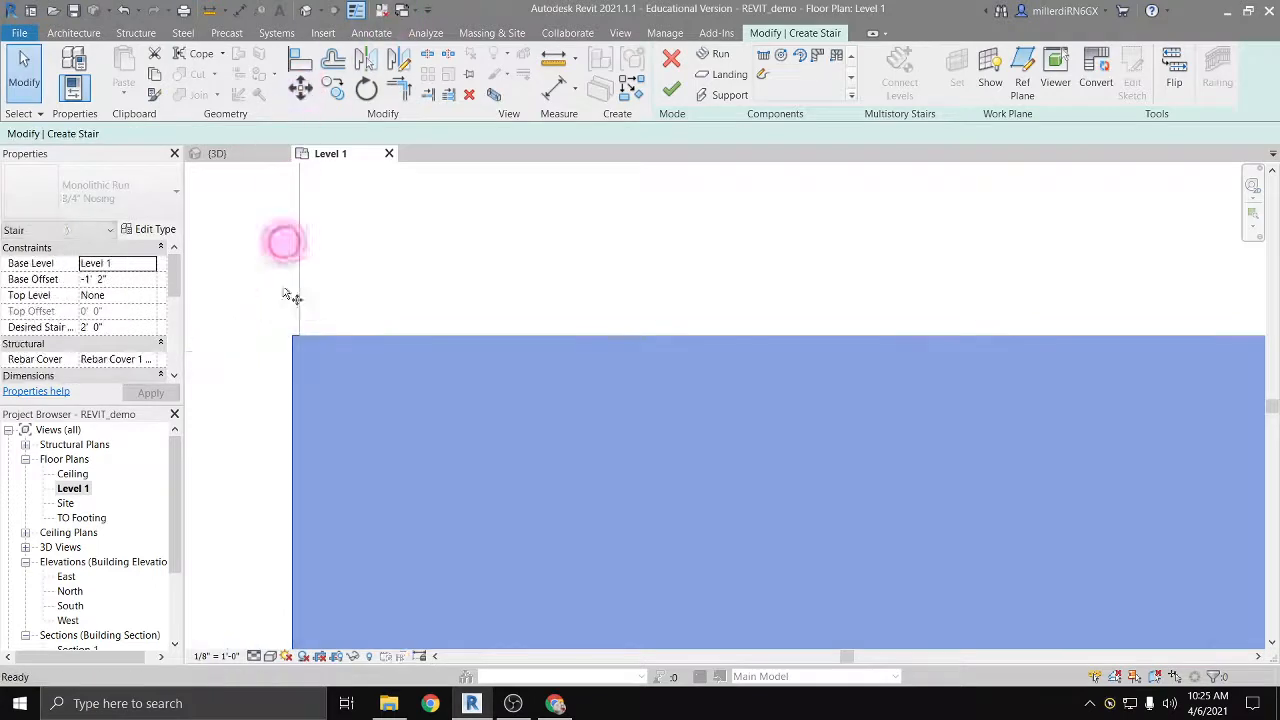
pyautogui.click(290, 337)
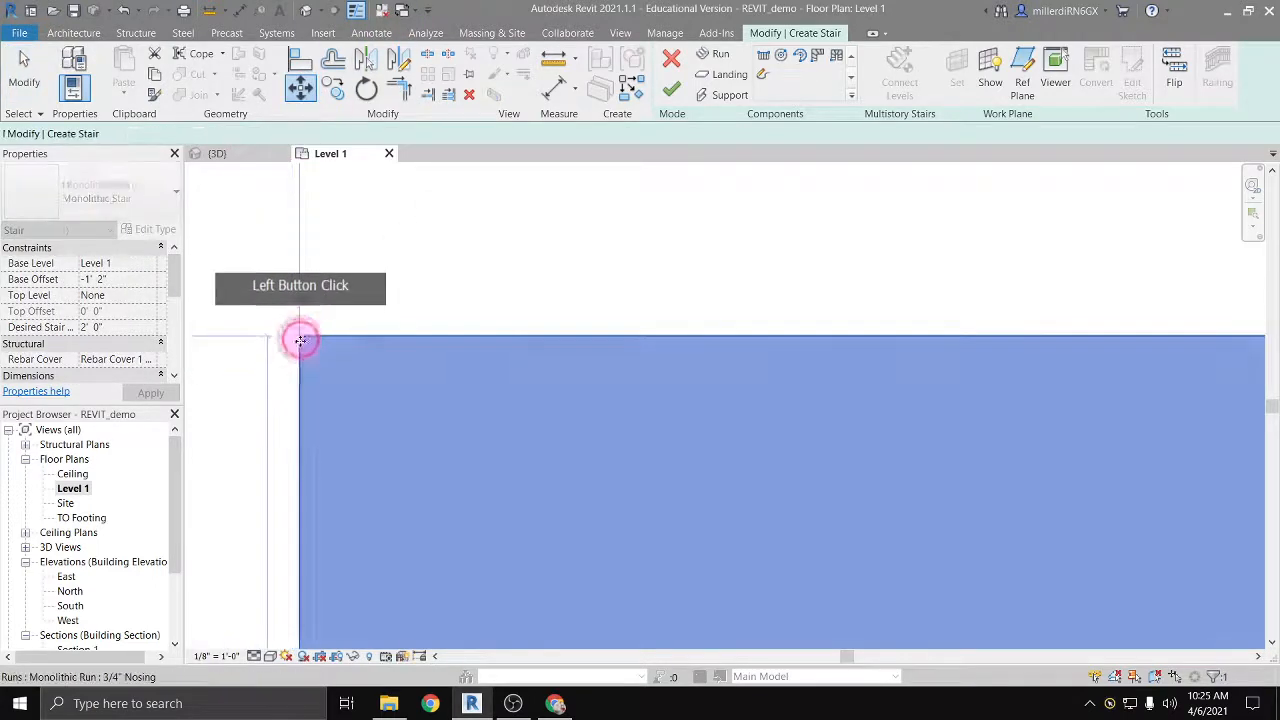
# Step: Finish the monolithic stair sketch with the run aligned to the stoop's front edge
pyautogui.click(429, 405)
pyautogui.scroll(-5, 447, 414)
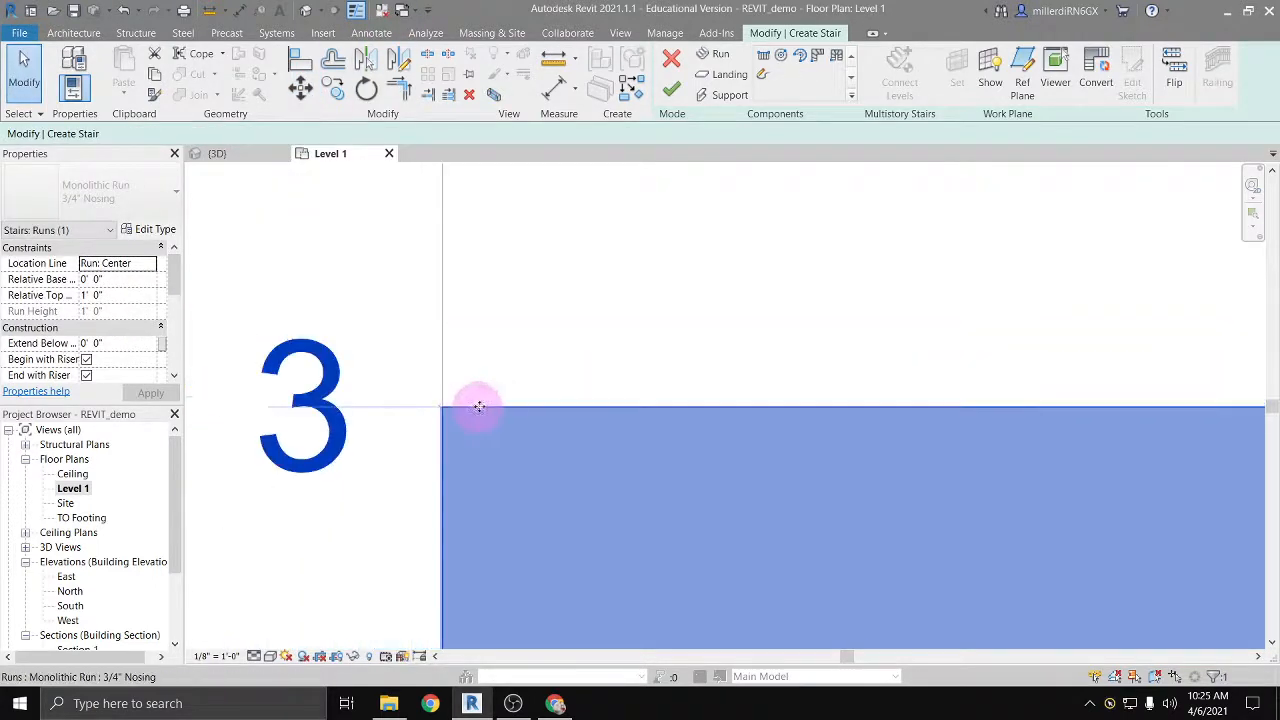
pyautogui.click(672, 90)
pyautogui.click(514, 423)
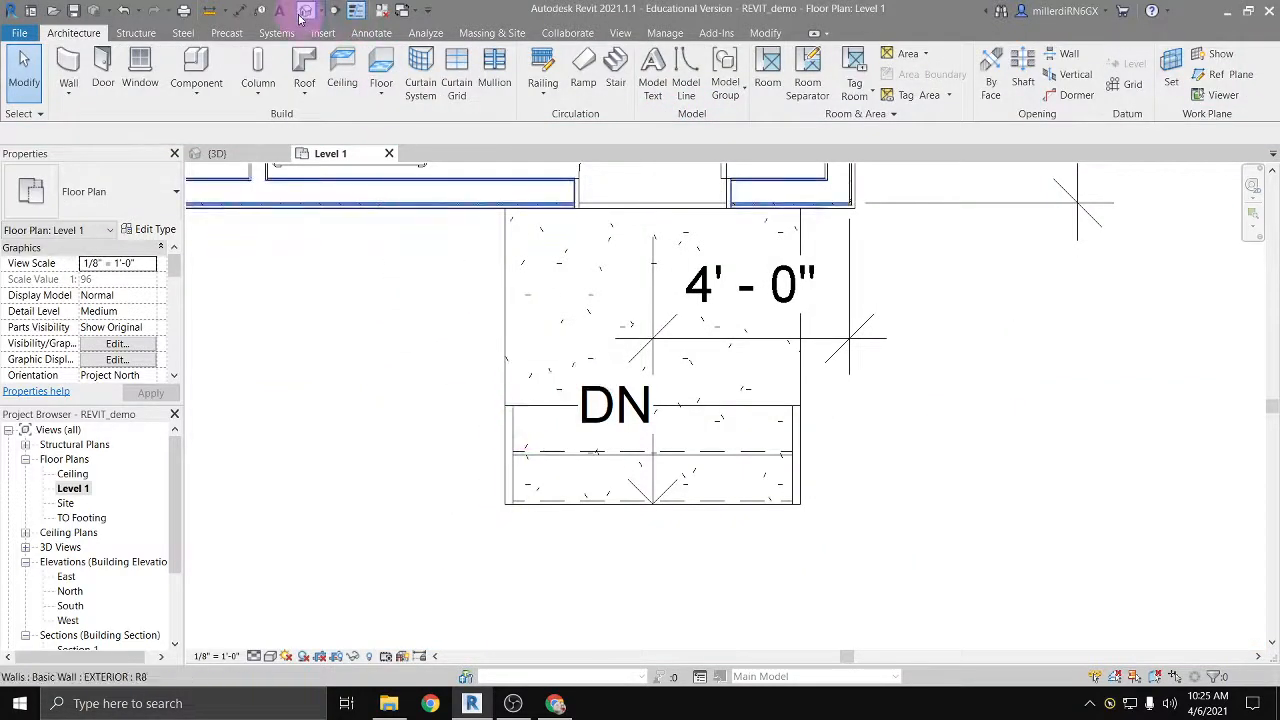
# Step: Delete the railings on both sides of the entrance stair in the 3D view
pyautogui.click(302, 14)
pyautogui.click(457, 537)
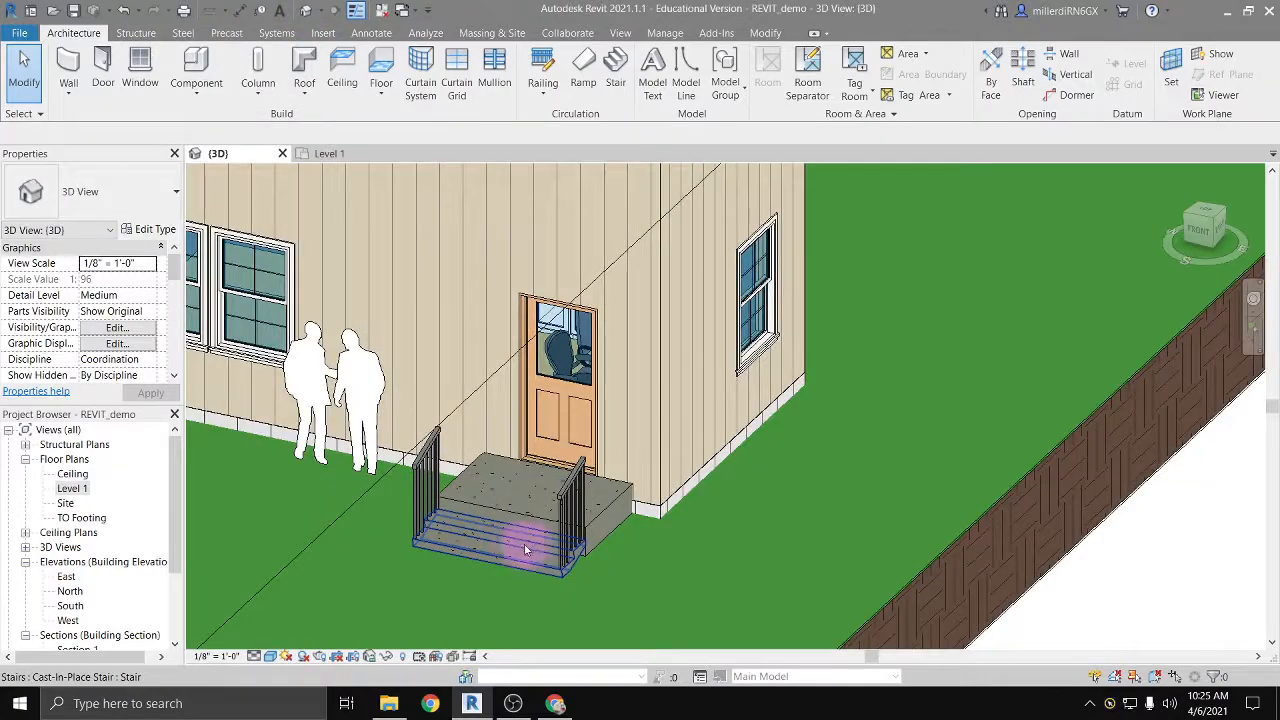
pyautogui.keyDown('shift'); pyautogui.moveTo(525, 549); pyautogui.dragTo(478, 450, button='middle'); pyautogui.keyUp('shift')
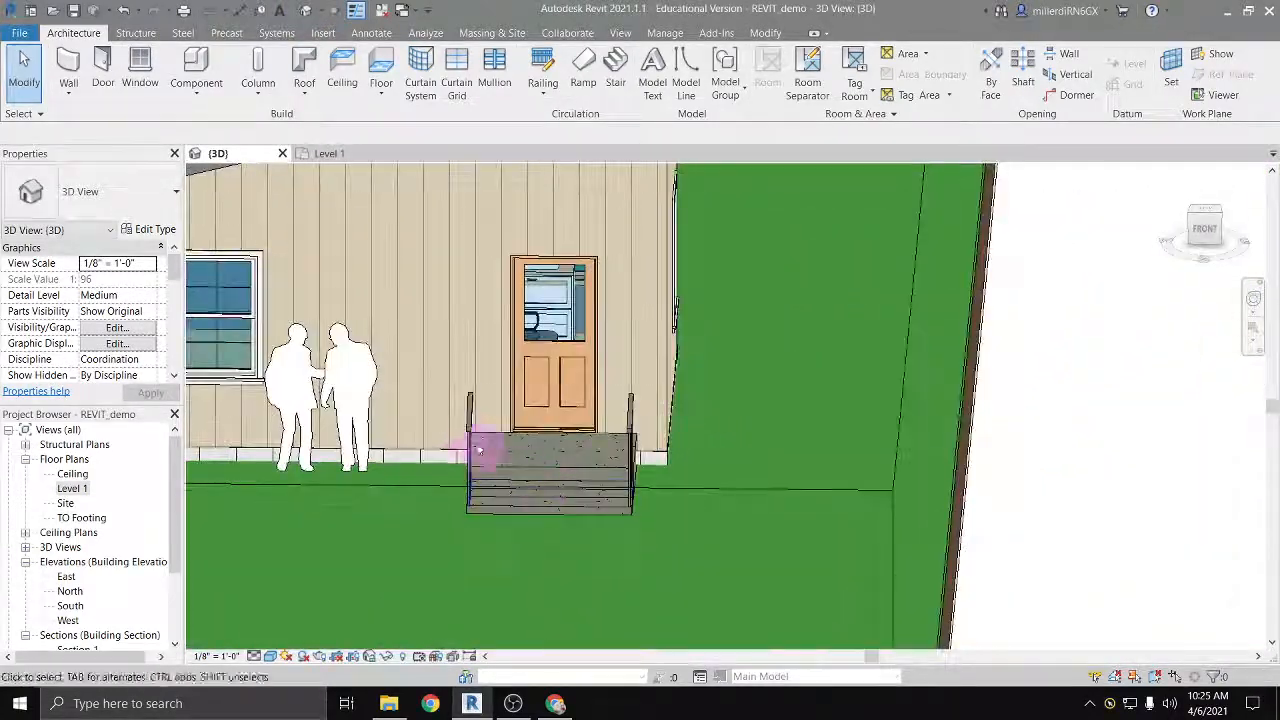
pyautogui.click(471, 438)
pyautogui.press('Escape')
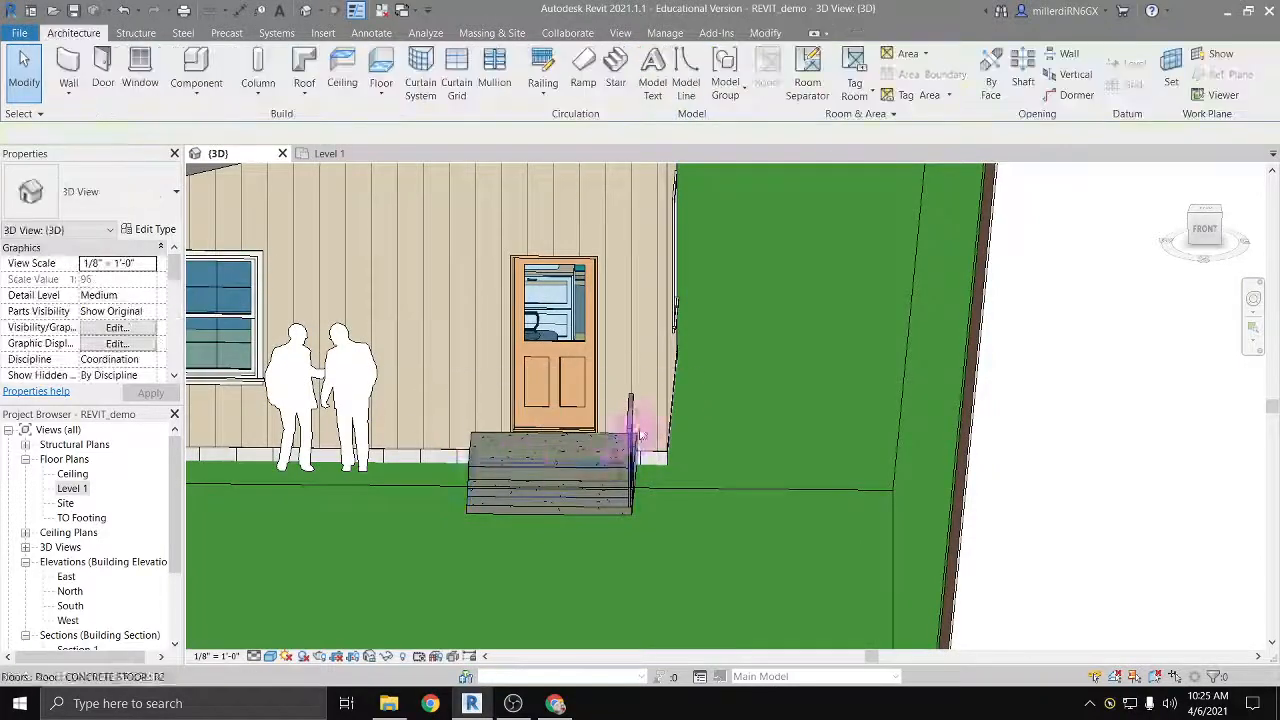
pyautogui.click(629, 420)
pyautogui.click(571, 549)
# Step: Show the whole building with its stoop and stair in the 3D view and save the project
pyautogui.scroll(-4, 437, 517)
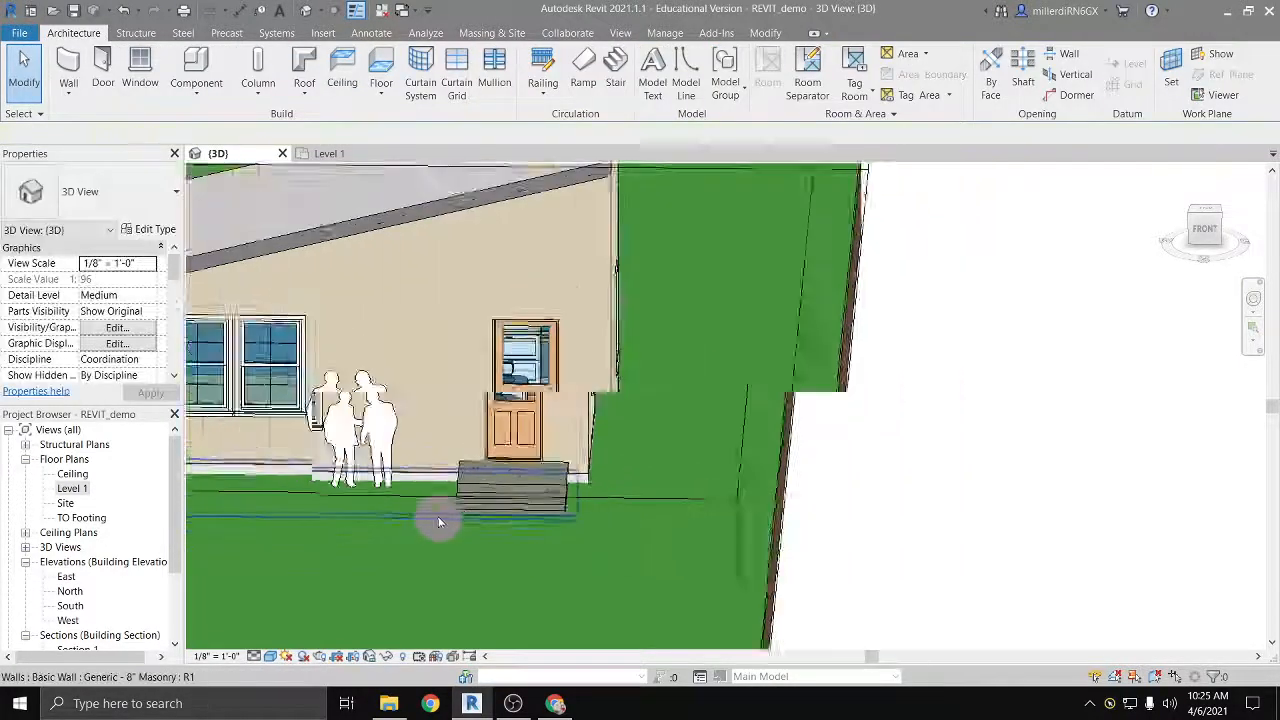
pyautogui.keyDown('shift'); pyautogui.moveTo(382, 521); pyautogui.dragTo(335, 537, button='middle'); pyautogui.keyUp('shift')
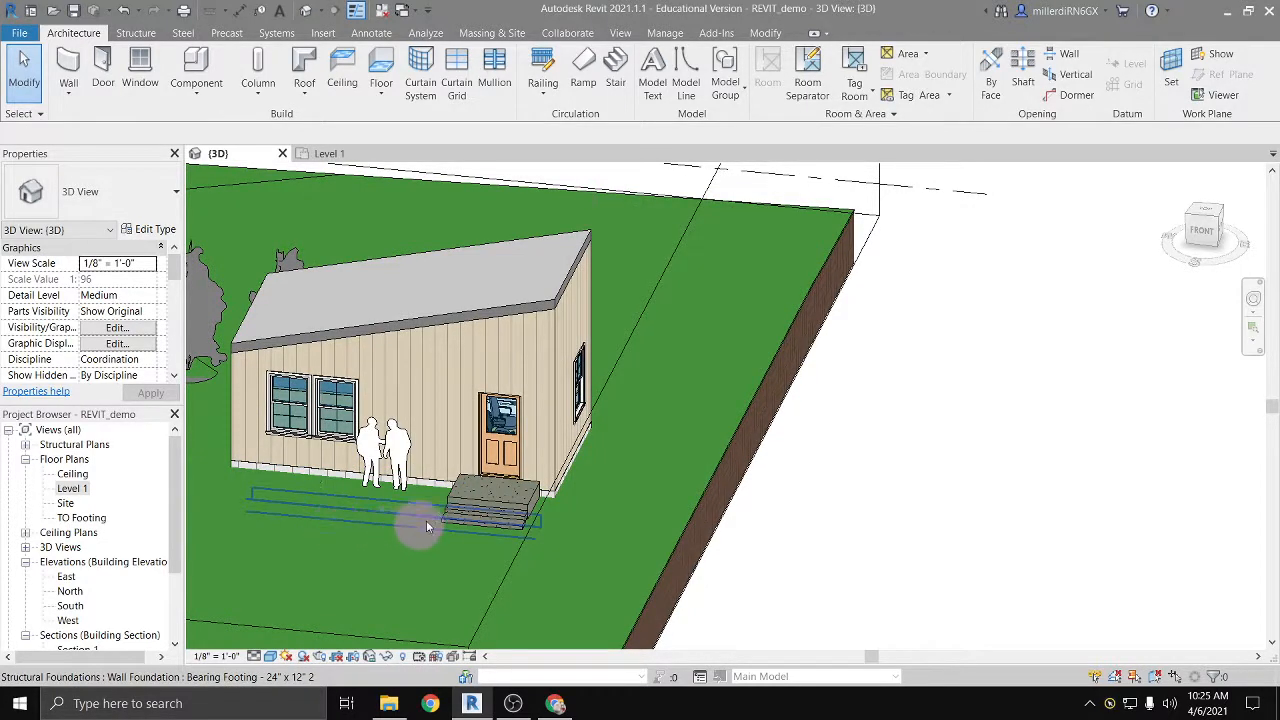
pyautogui.moveTo(440, 507); pyautogui.dragTo(514, 491, button='middle')
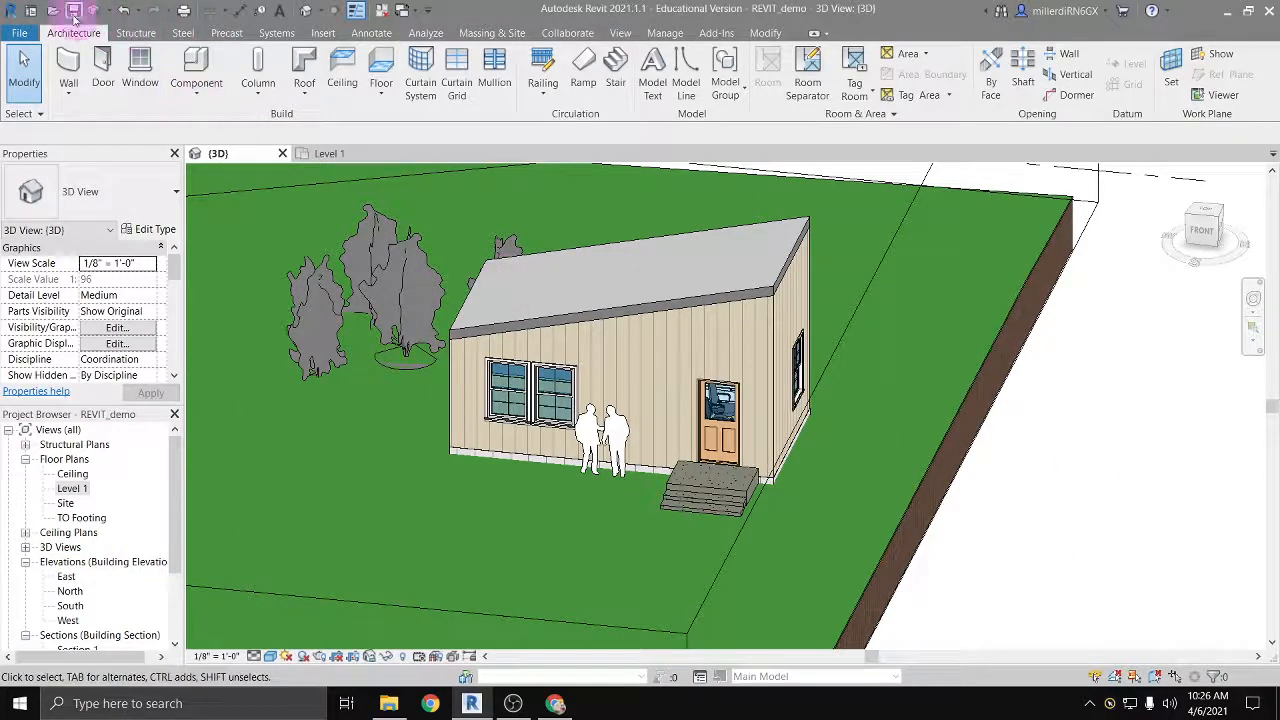
pyautogui.click(408, 543)
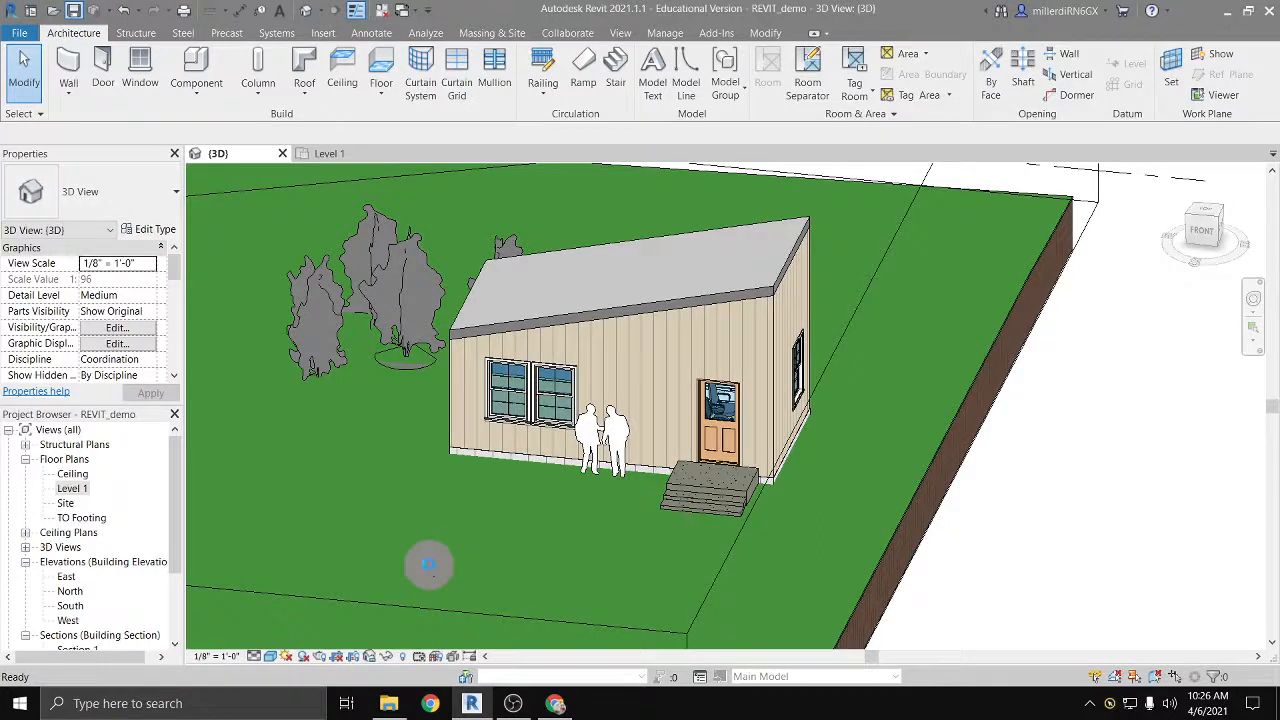